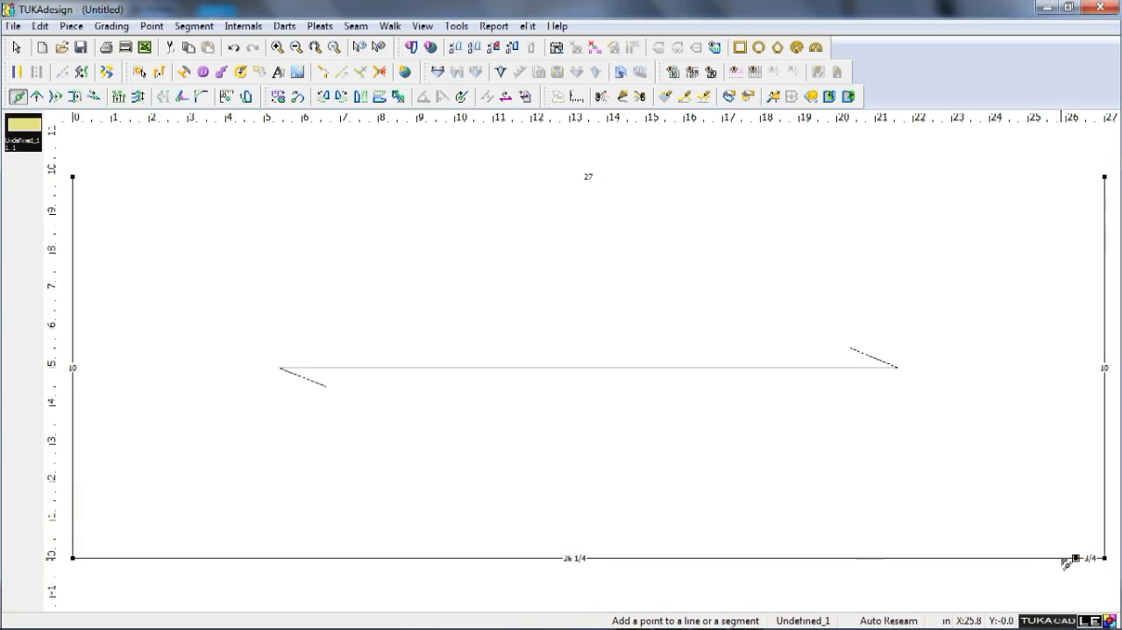
# Add a grading point for the waist on the centre-back line, 17 inches from the high point shoulder level.
pyautogui.click(1090, 557)
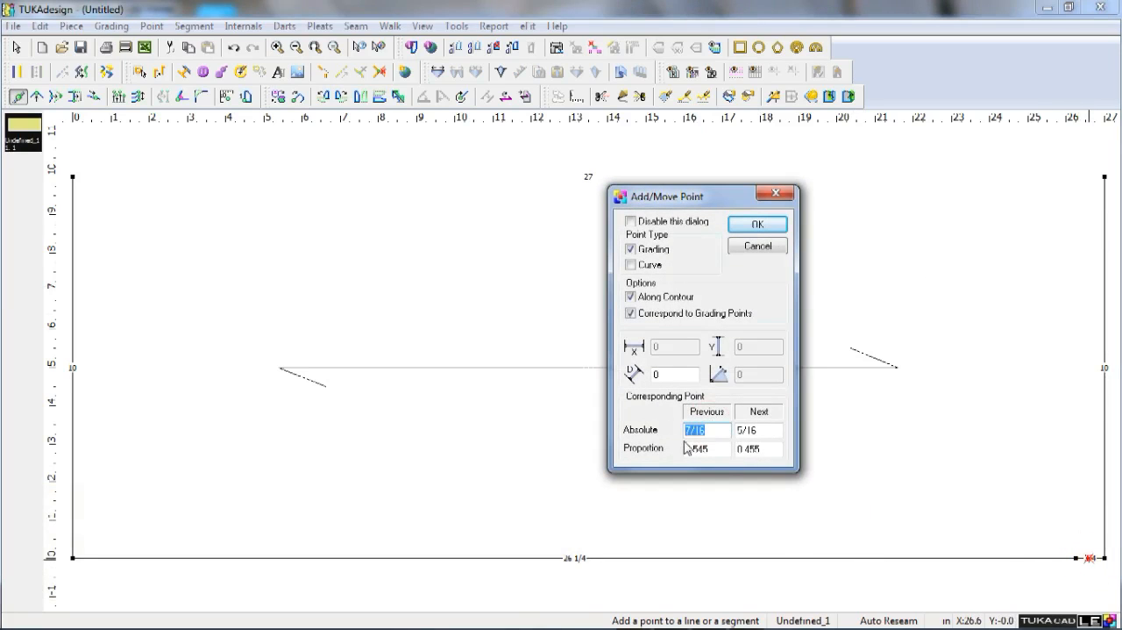
pyautogui.write('1')
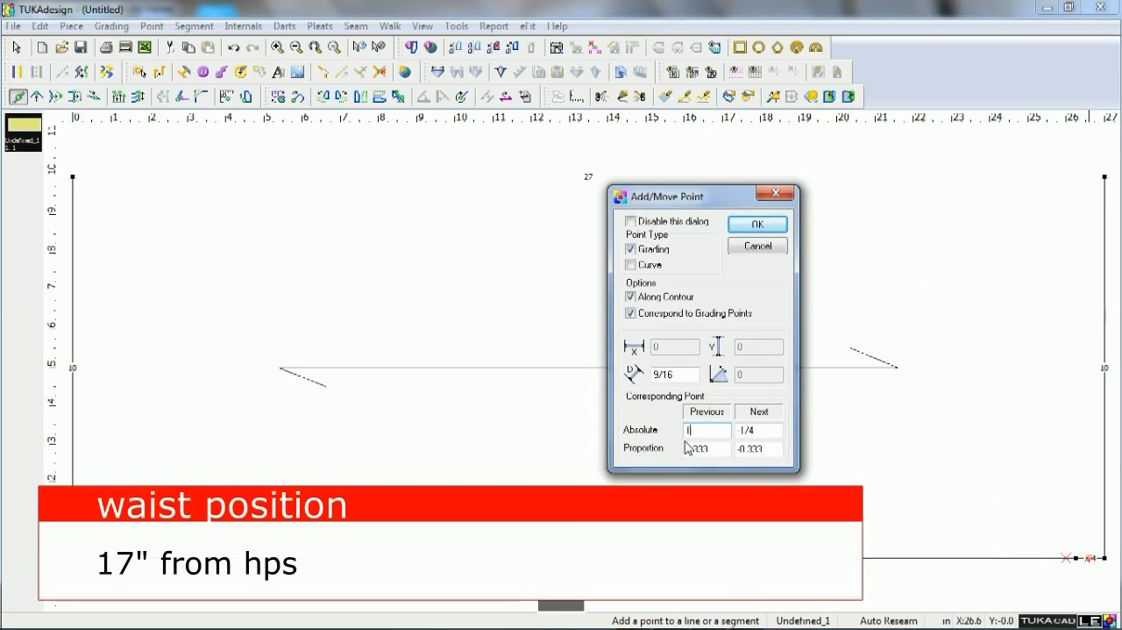
pyautogui.write('7')
pyautogui.press('Return')
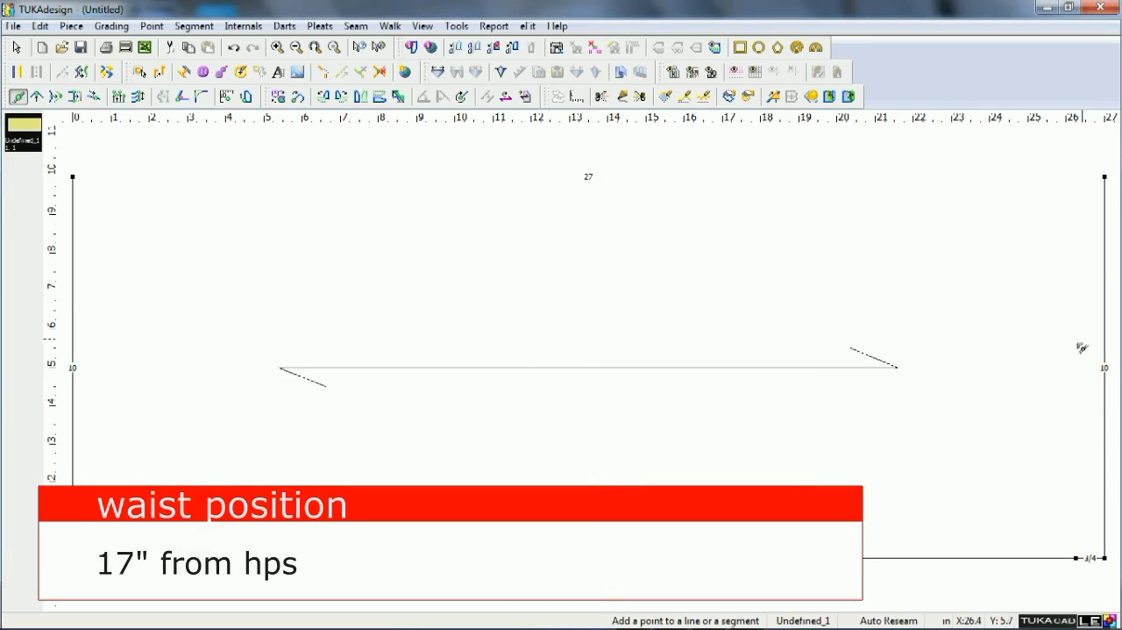
# Check the shoulder width in blazer.png and add a shoulder point on the neck-end edge, 8.75 inches from the centre-back corner.
pyautogui.click(1102, 525)
pyautogui.moveTo(723, 434); pyautogui.dragTo(677, 433)
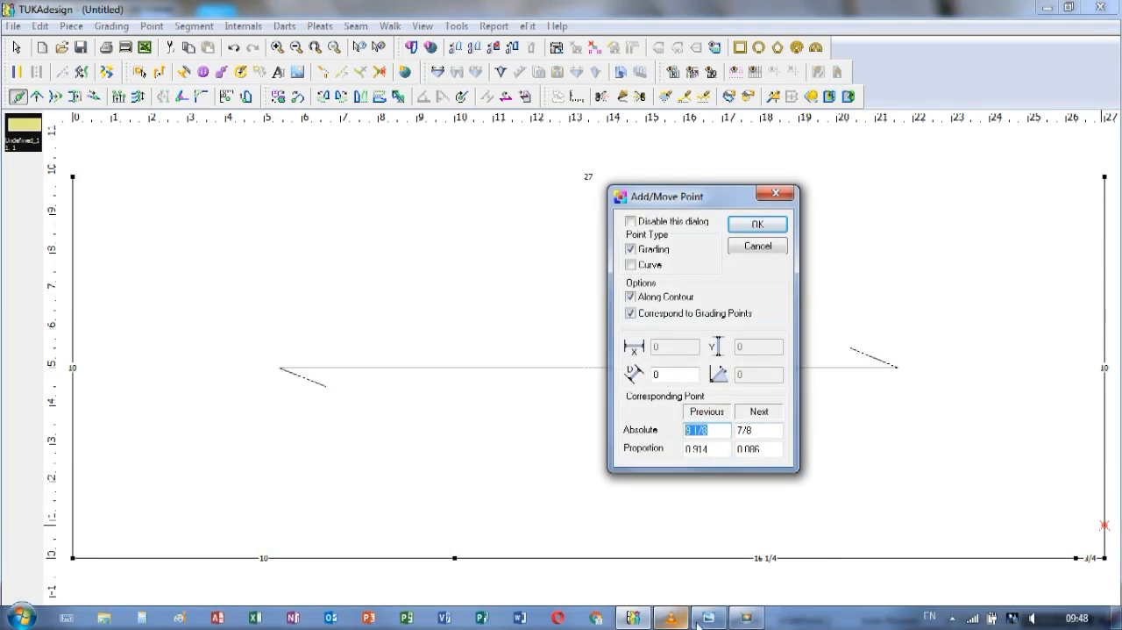
pyautogui.click(707, 618)
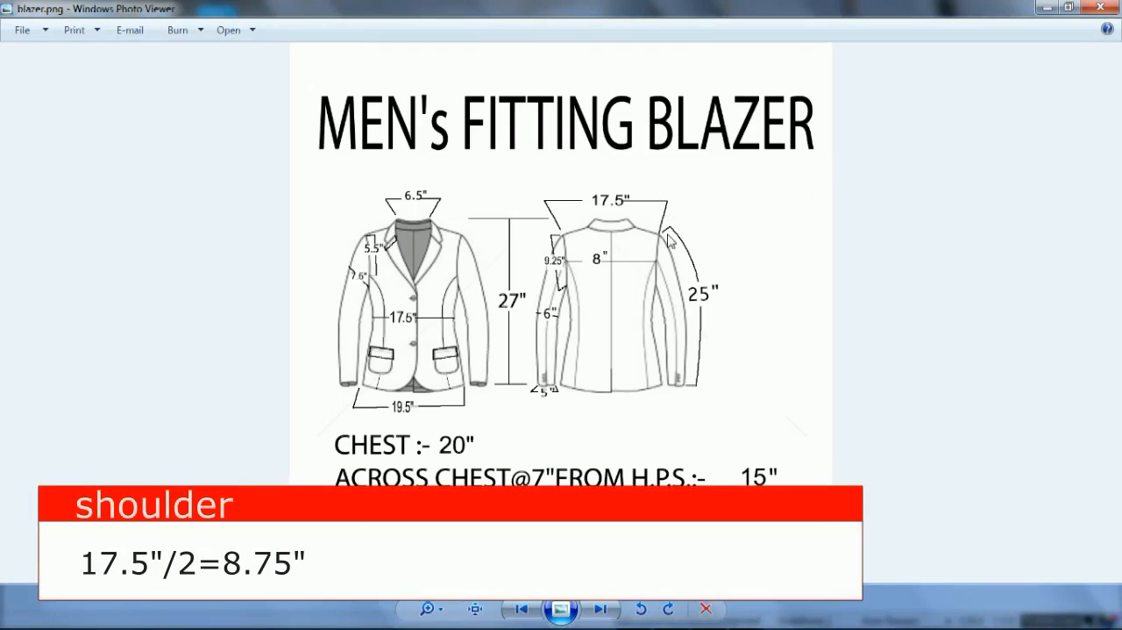
pyautogui.click(635, 620)
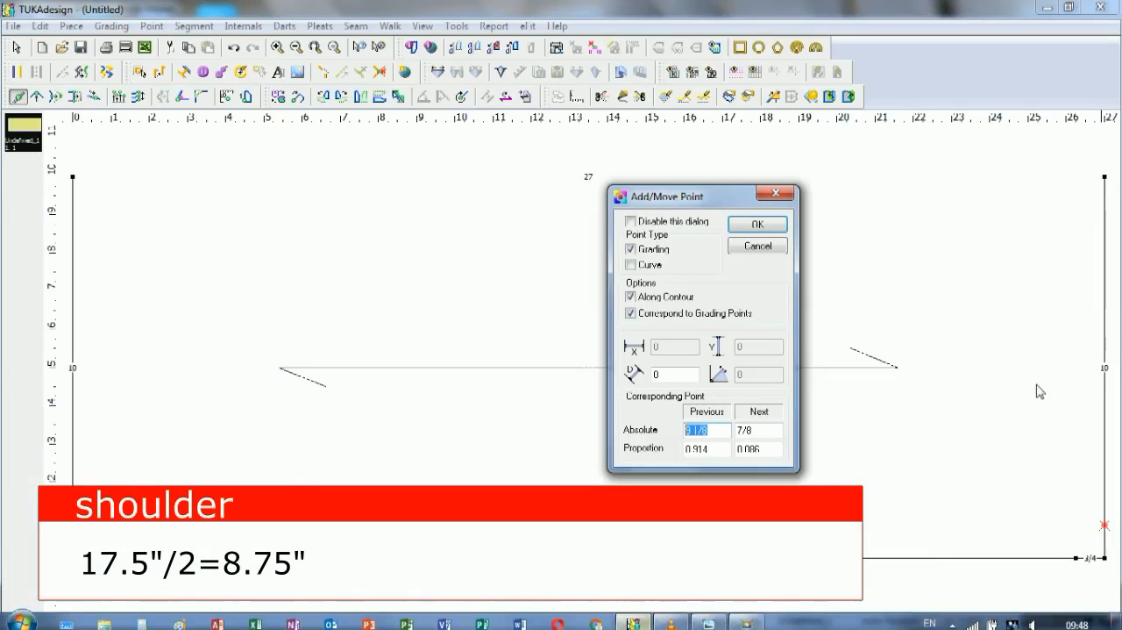
pyautogui.doubleClick(746, 430)
pyautogui.write('8.75')
pyautogui.press('Return')
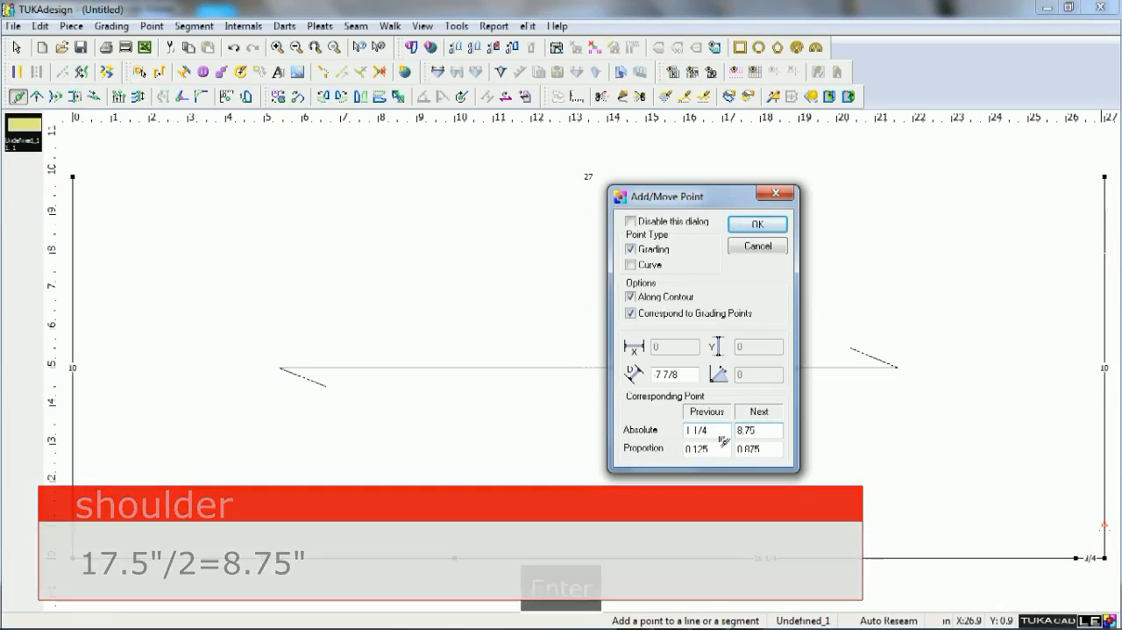
# Add a neck-width point on the neck-end edge, 3.25 inches from the centre-back corner.
pyautogui.click(1105, 529)
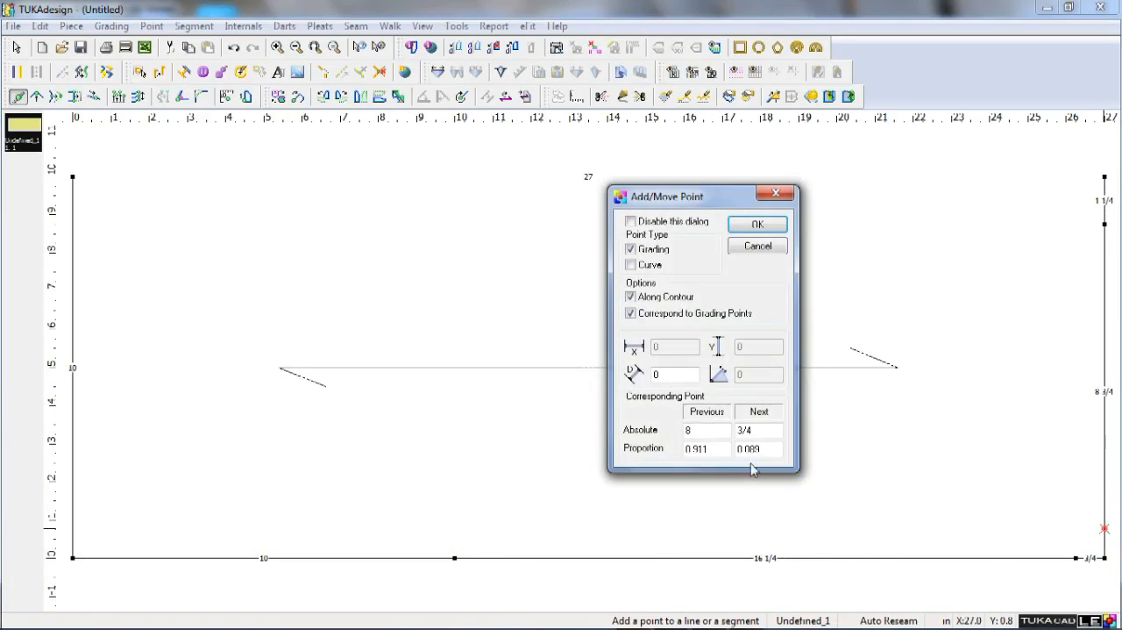
pyautogui.write('3.25')
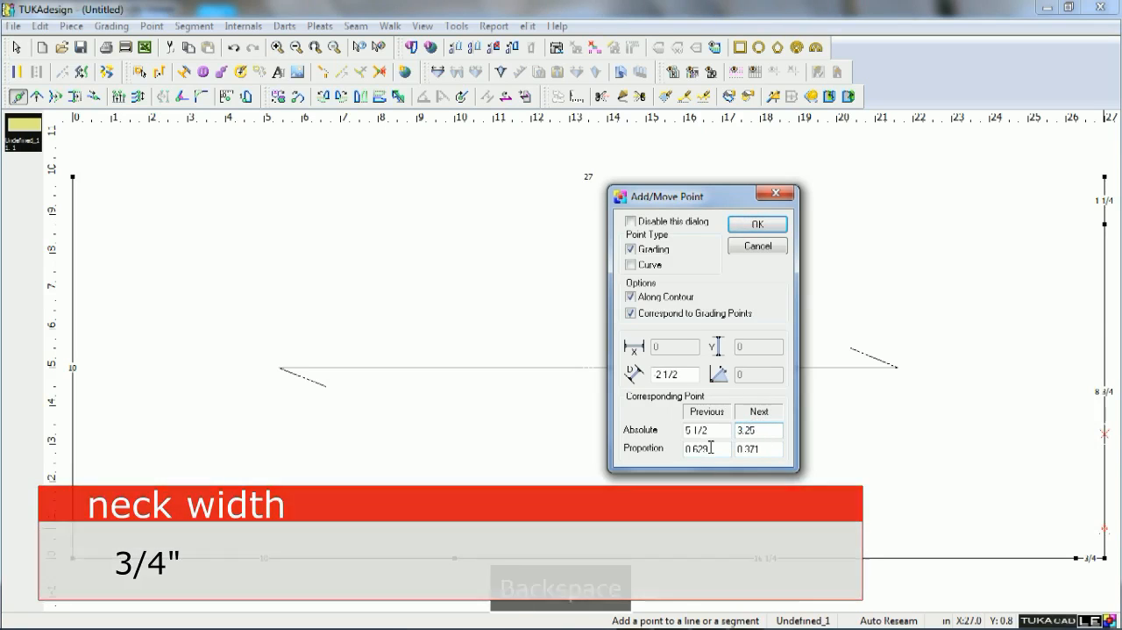
pyautogui.press('Return')
pyautogui.press('Escape')
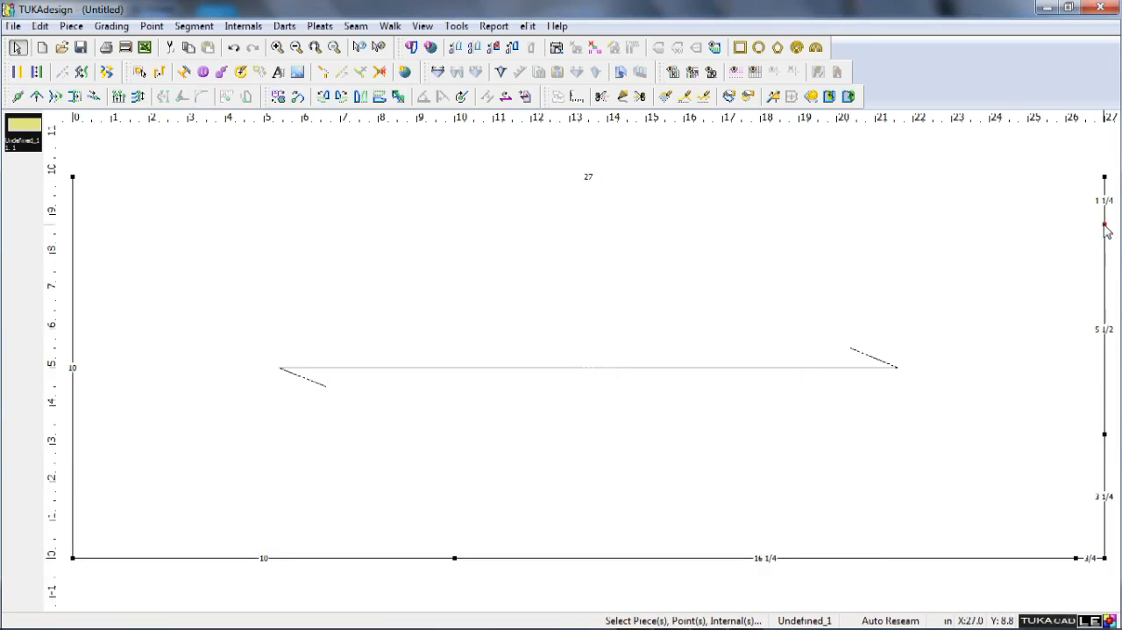
# Move the shoulder point and the adjacent side corner together by -1.5 inches in X to form the shoulder slope.
pyautogui.press('v')
pyautogui.moveTo(1075, 154); pyautogui.dragTo(1120, 238)
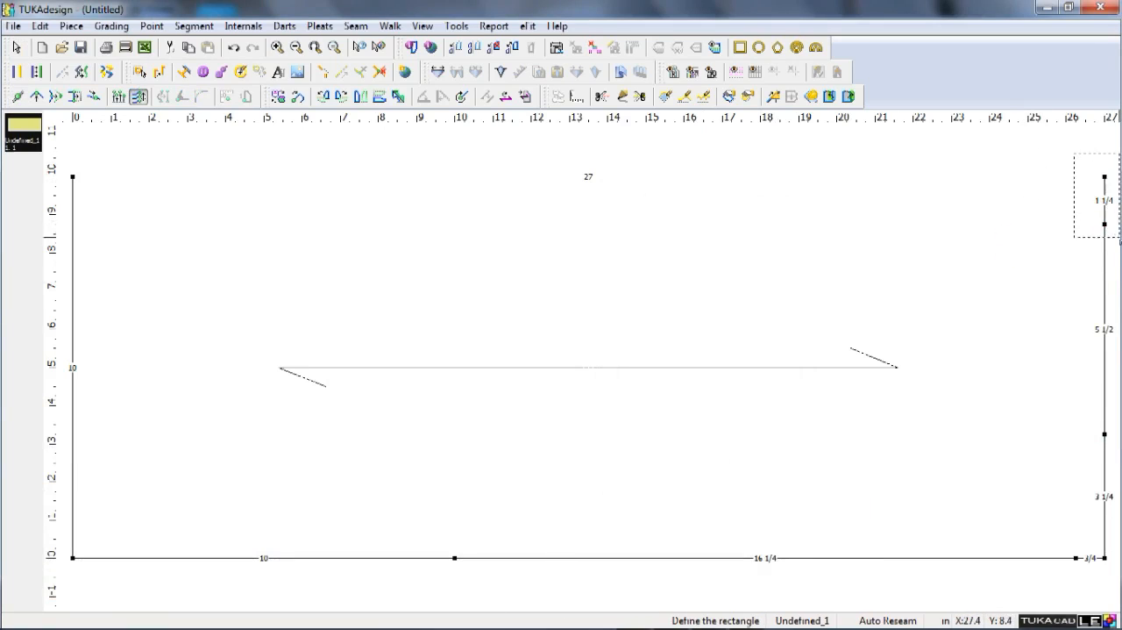
pyautogui.write('-1.5')
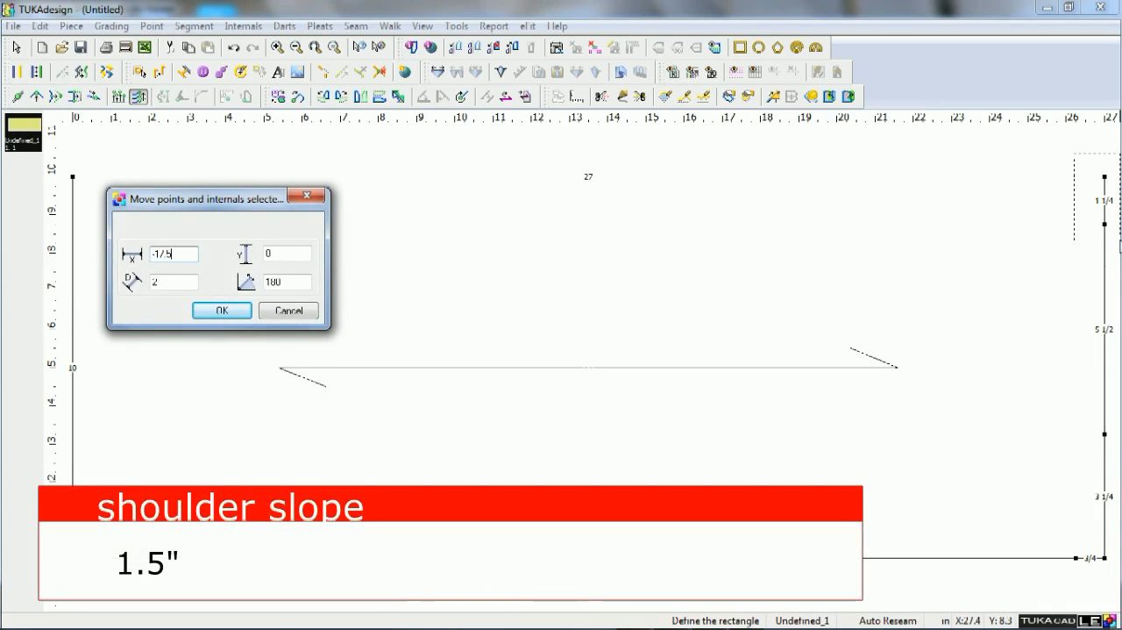
pyautogui.press('Return')
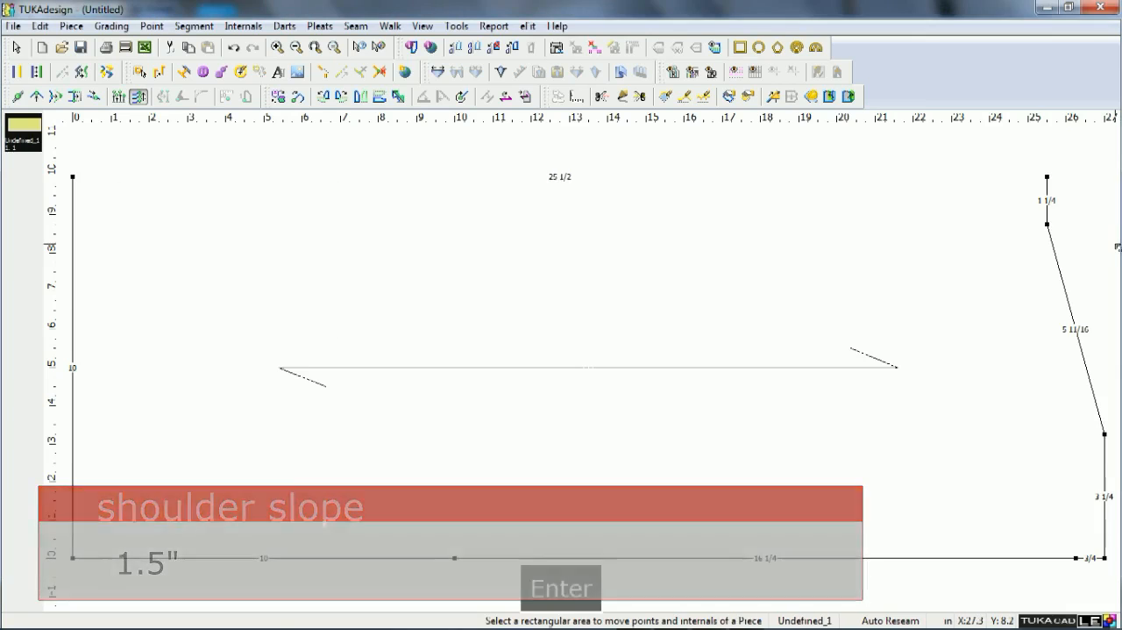
# Move the side corner beyond the shoulder point about 10 inches toward the hem along the side line, with zero Y offset.
pyautogui.press('q')
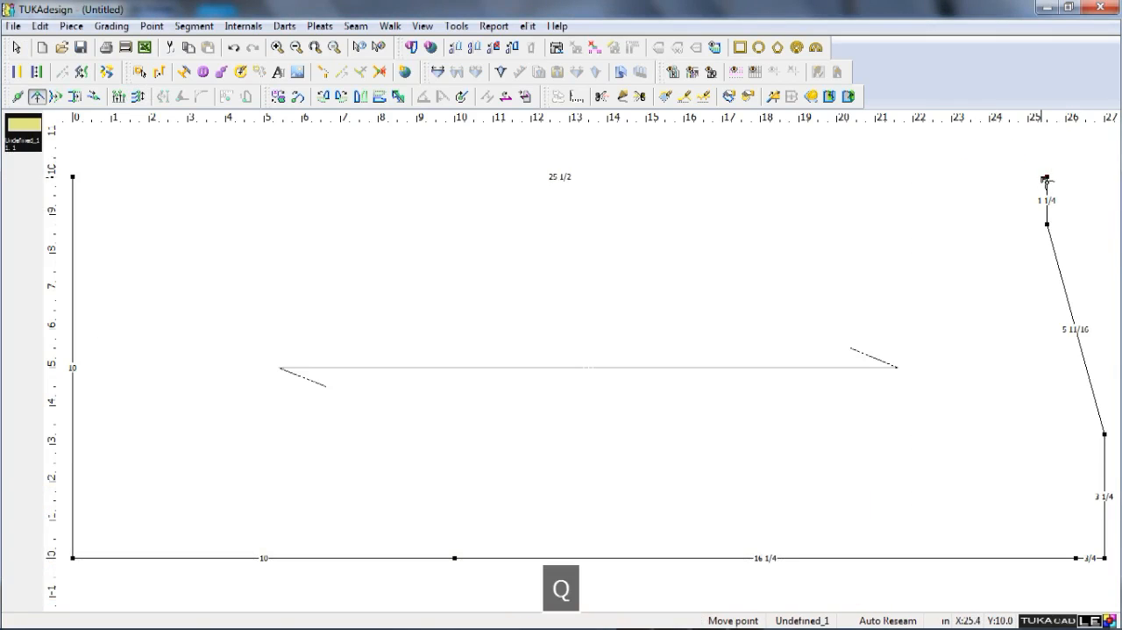
pyautogui.click(1046, 176)
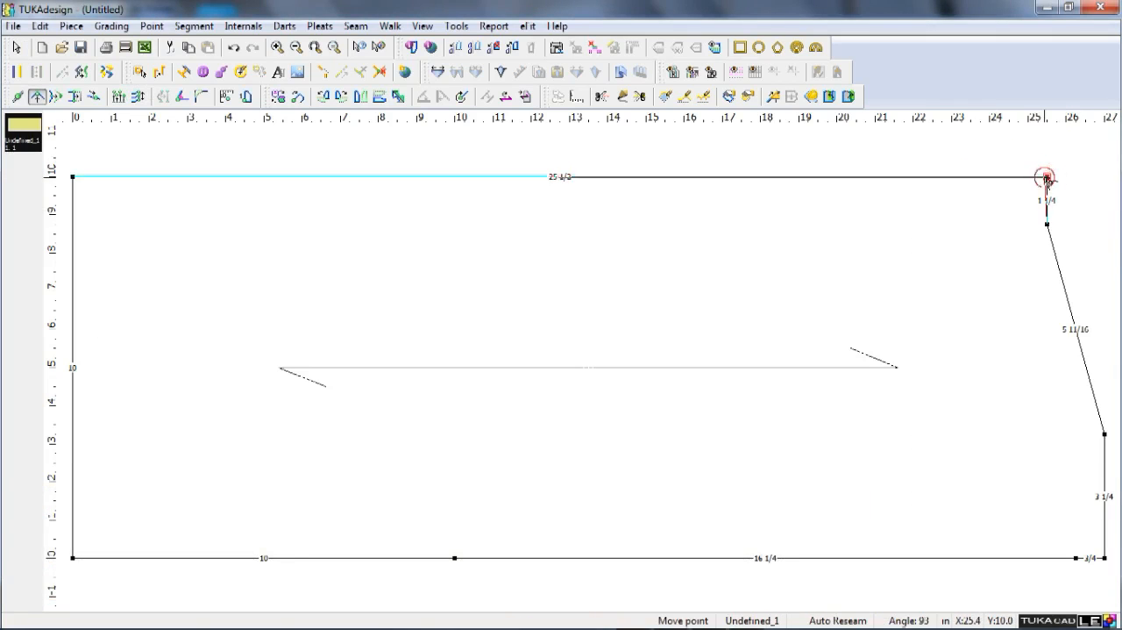
pyautogui.click(664, 178)
pyautogui.write('0')
pyautogui.press('Return')
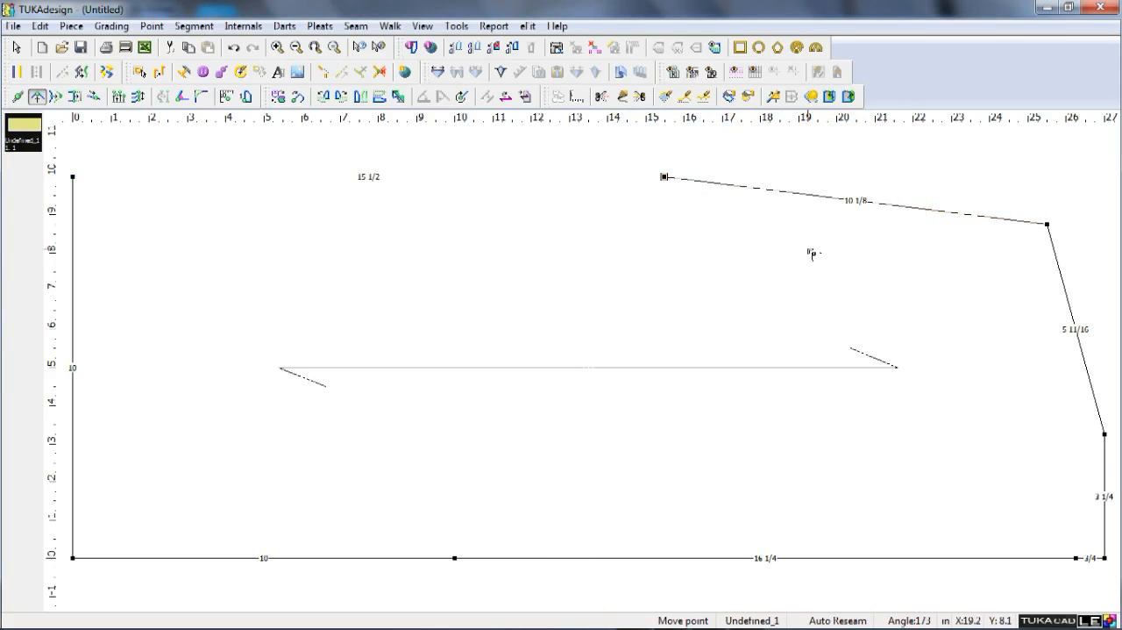
# Set the straight armhole segment's length to 9.25 inches with the 1st Horizontal extend method, checking the measurement in blazer.png.
pyautogui.hotkey('shift', 'End')
pyautogui.click(851, 200)
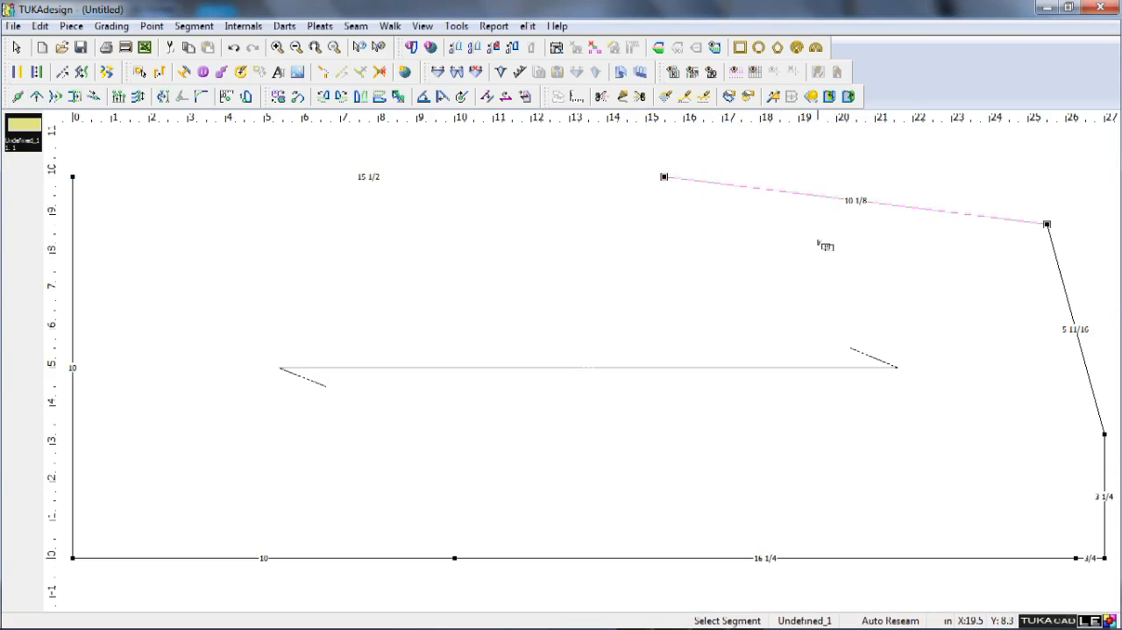
pyautogui.hotkey('ctrl', 'Return')
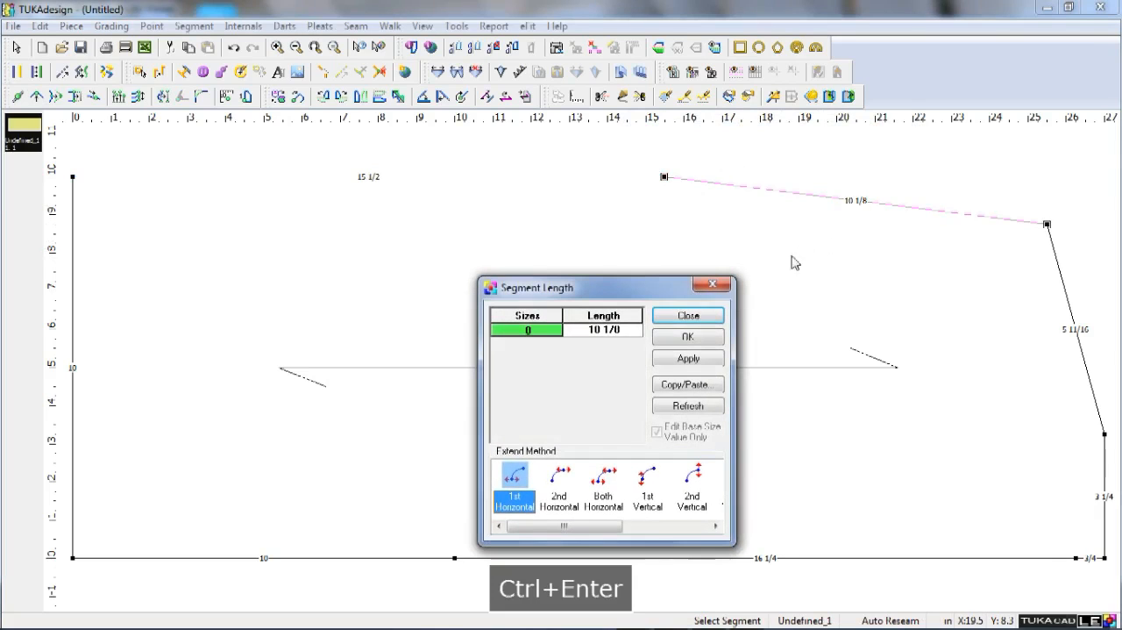
pyautogui.click(576, 328)
pyautogui.write('9.25')
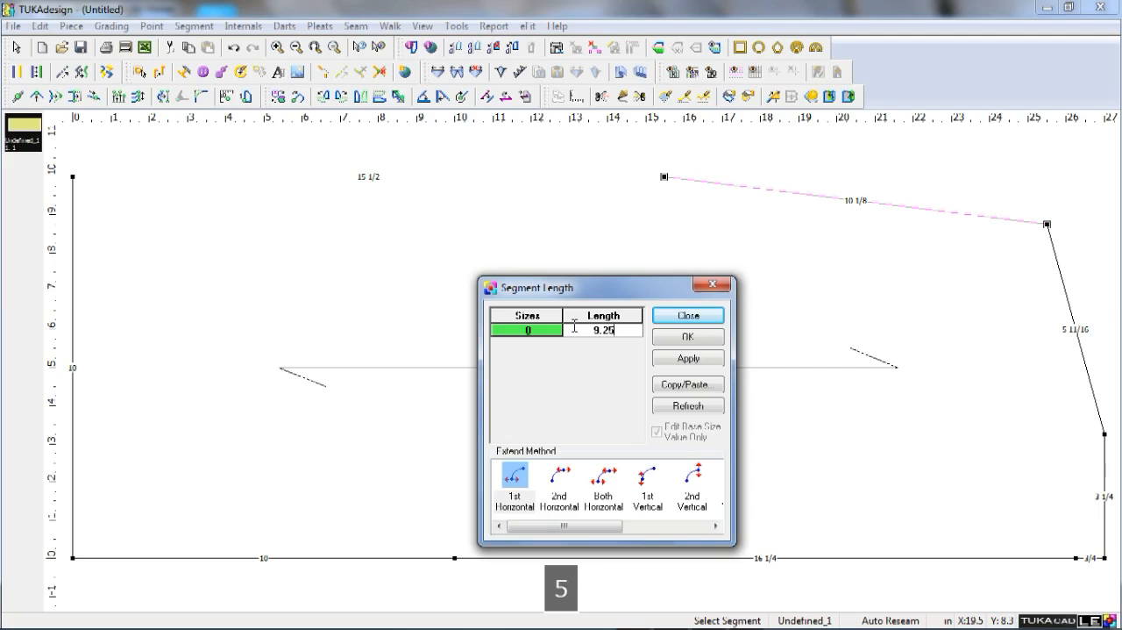
pyautogui.press('Return')
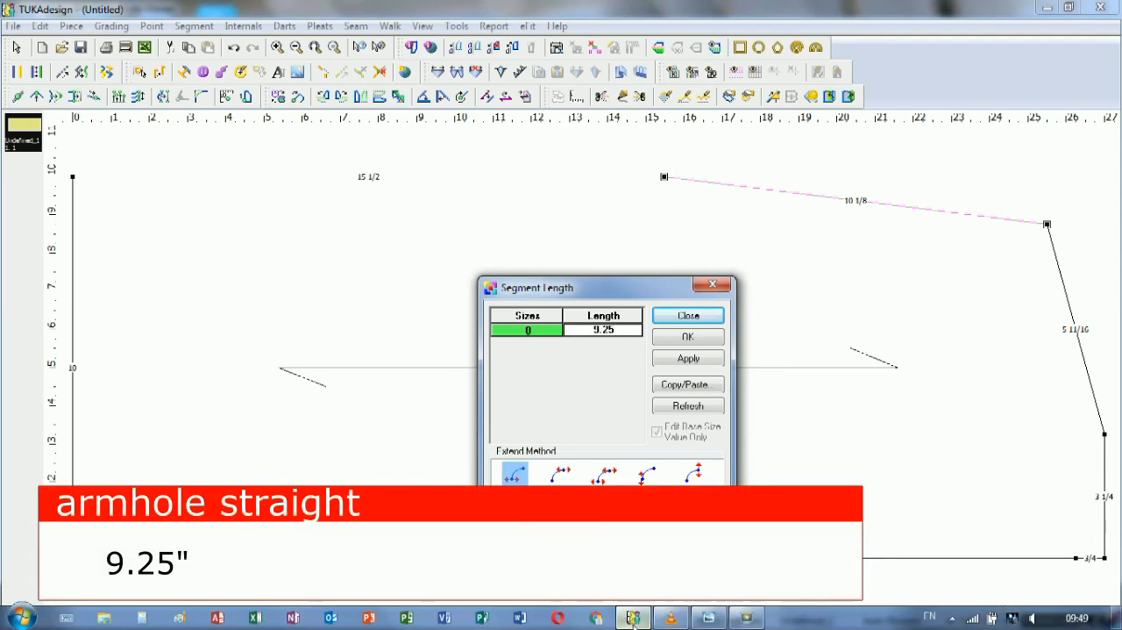
pyautogui.click(692, 614)
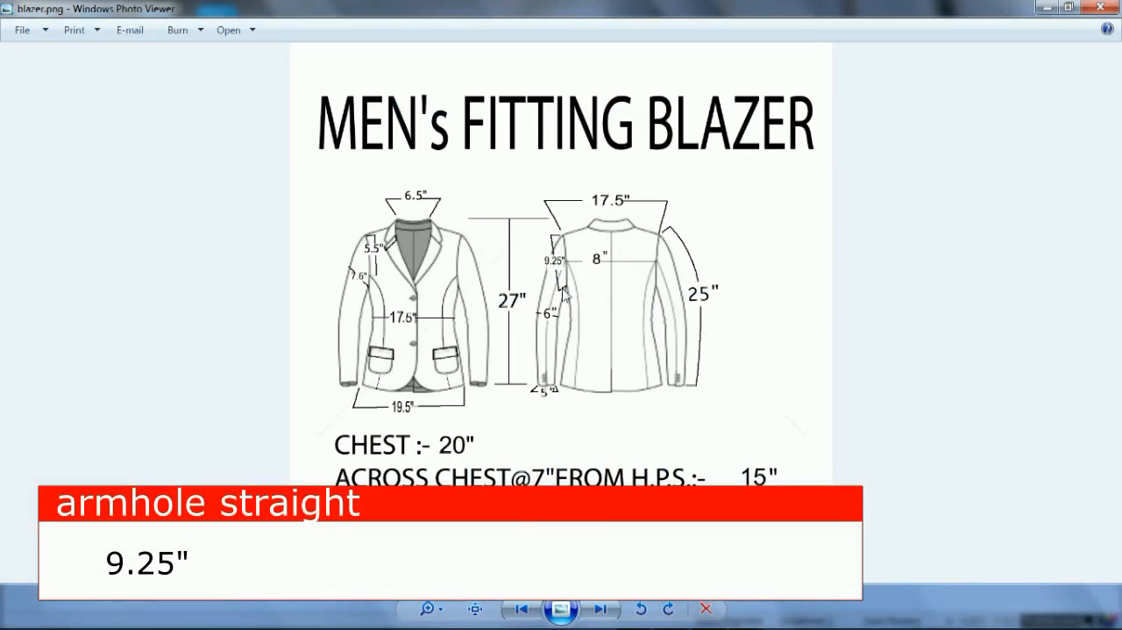
pyautogui.click(635, 620)
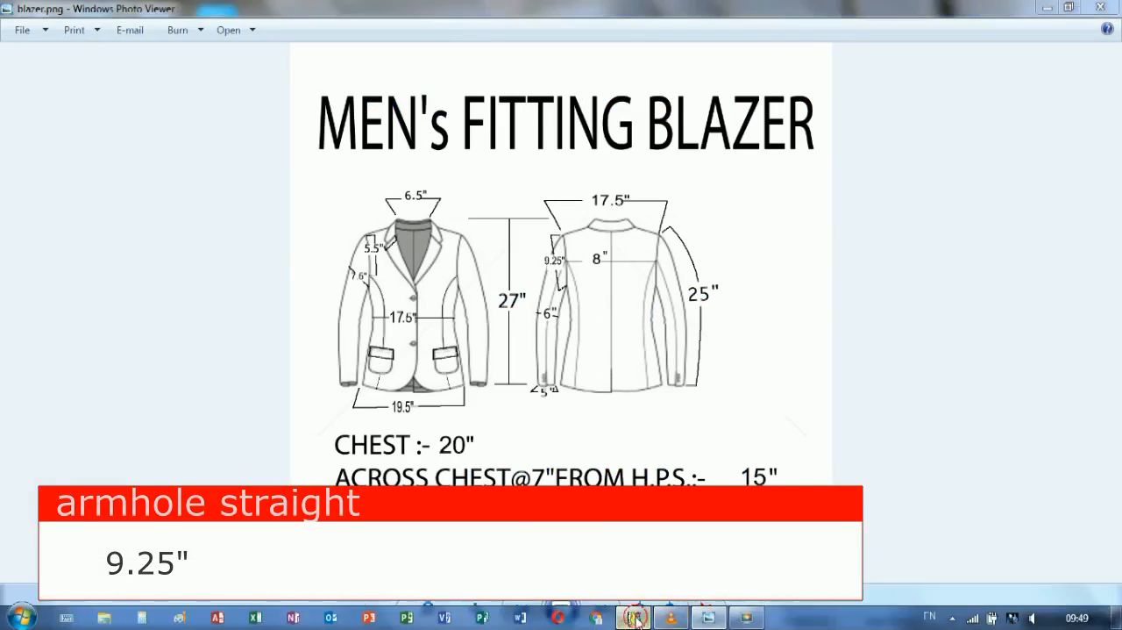
pyautogui.click(675, 355)
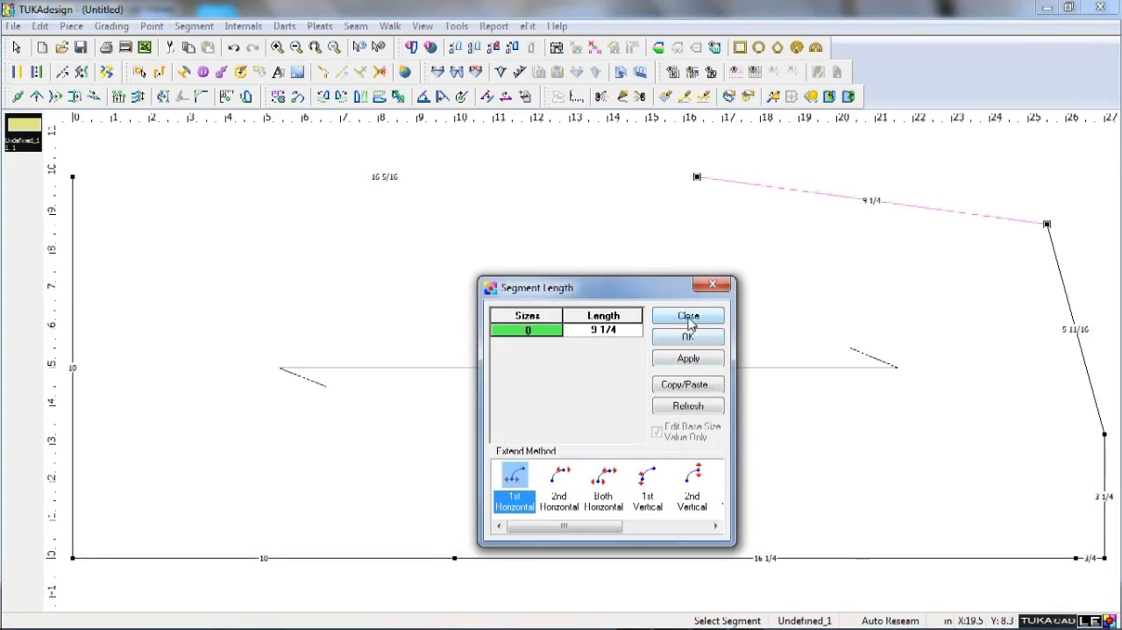
pyautogui.click(689, 318)
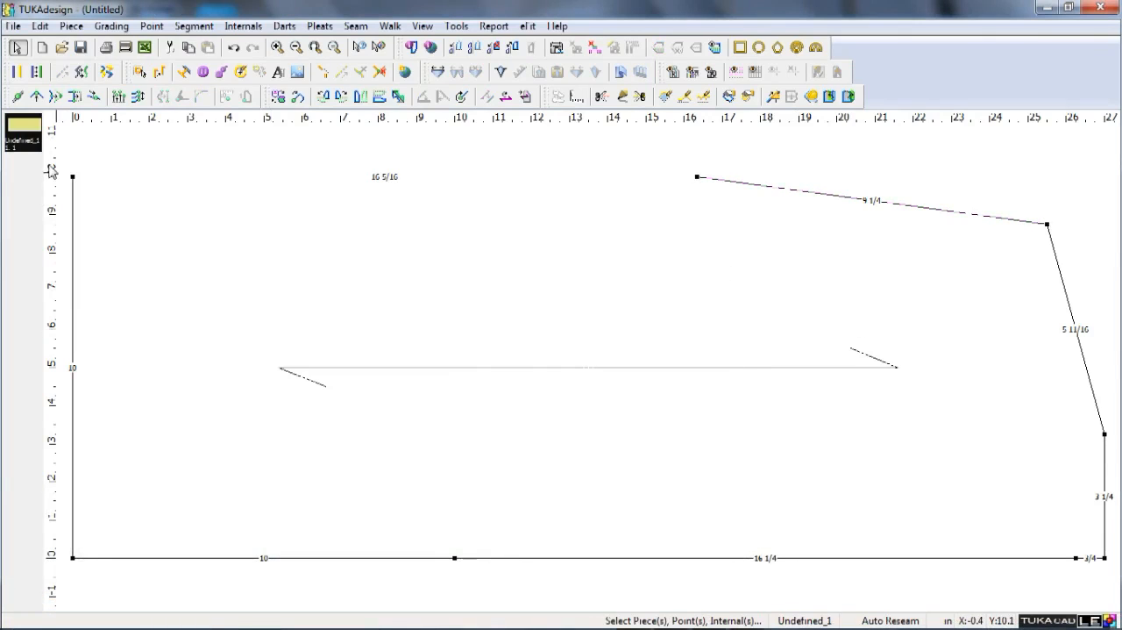
# Place a vertical guide through the underarm point and add a point where it crosses the centre-back line.
pyautogui.moveTo(50, 164); pyautogui.dragTo(611, 166)
pyautogui.click(974, 390)
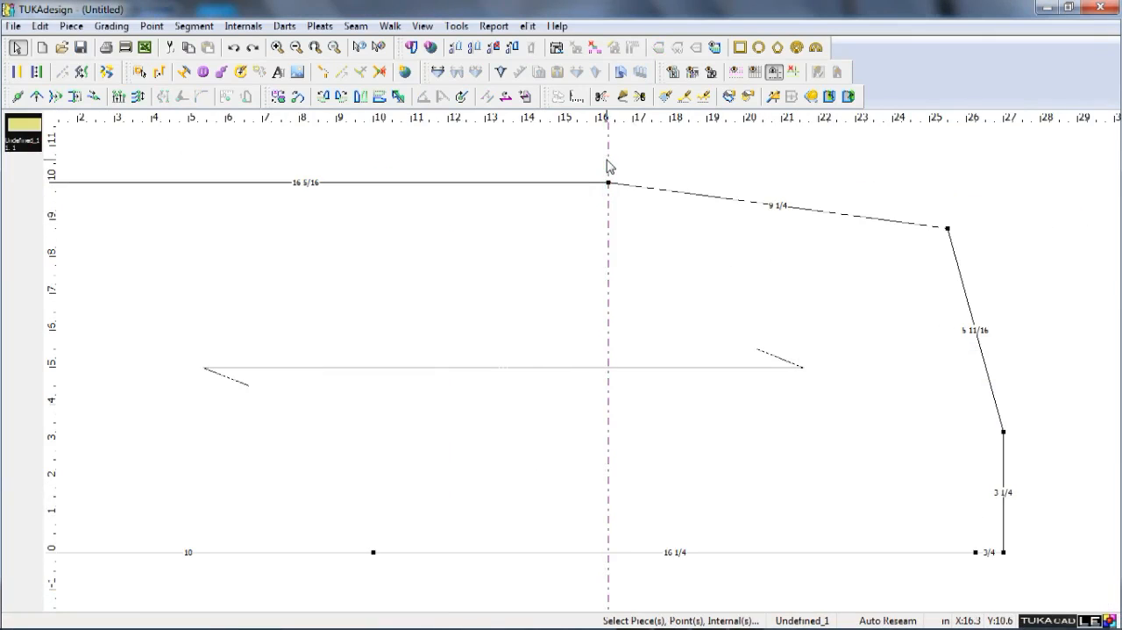
pyautogui.press('a')
pyautogui.click(608, 552)
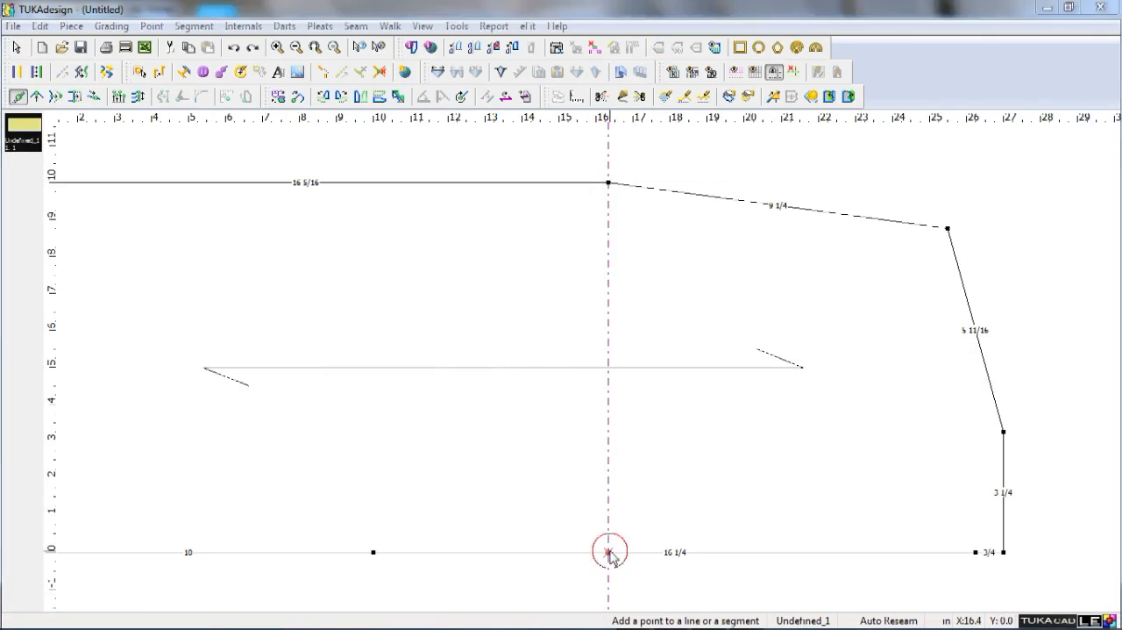
pyautogui.press('Return')
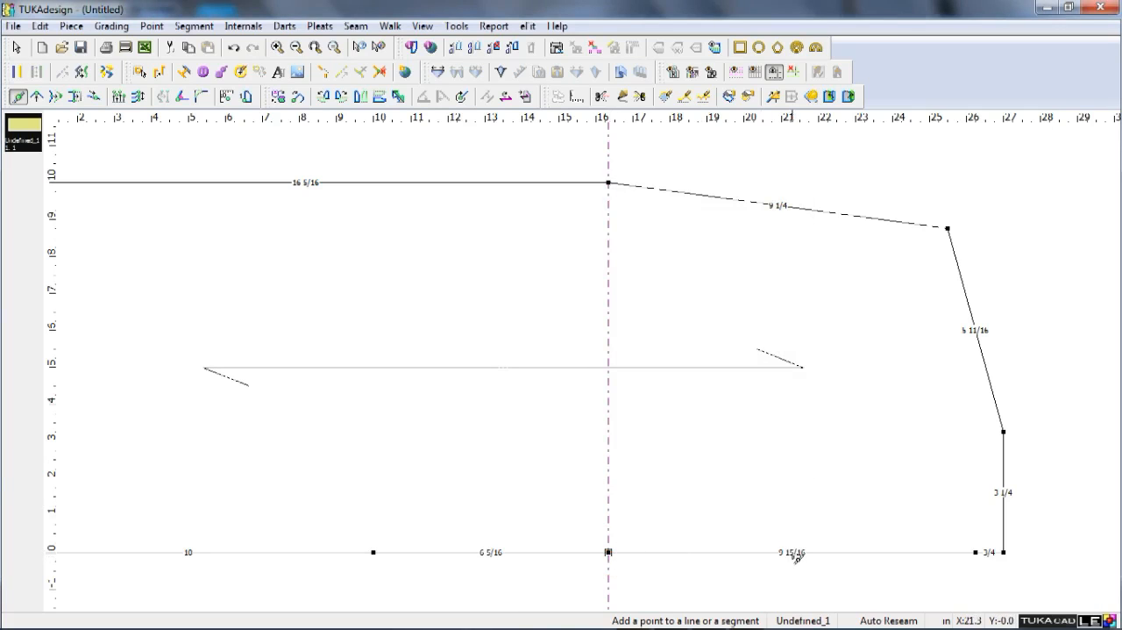
# Add a point on the centre-back line halfway between the underarm-level point and the neck-drop point.
pyautogui.click(801, 552)
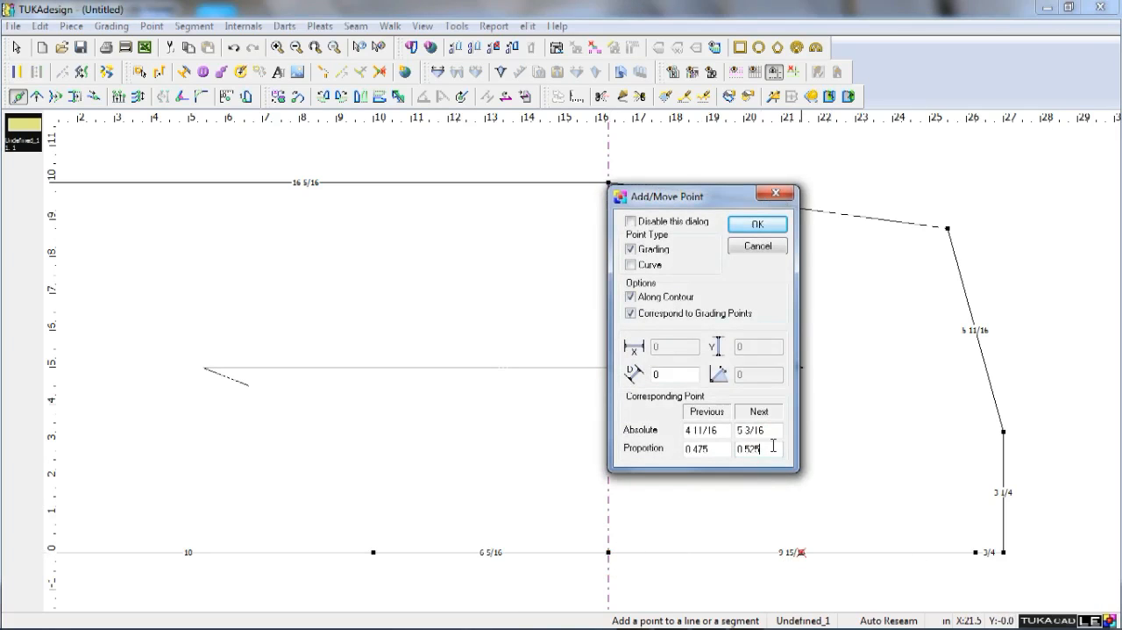
pyautogui.press('Return')
# Delete the outer neck corner point and shape the back neckline into a curve with points near the centre back and shoulder neck point.
pyautogui.click(1004, 553)
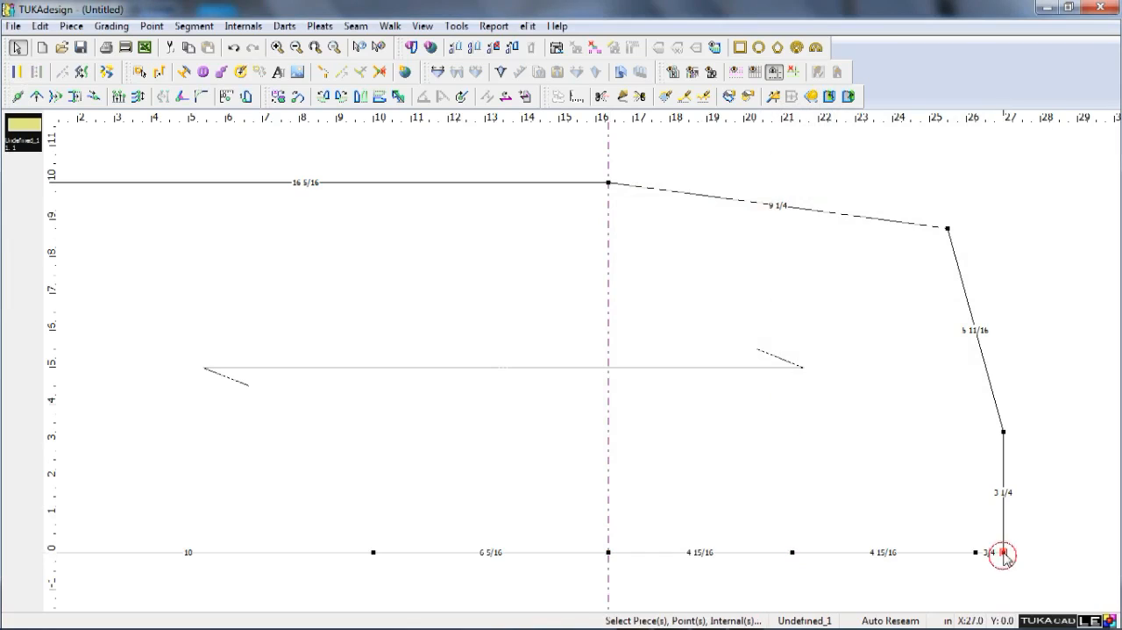
pyautogui.press('Delete')
pyautogui.press('m')
pyautogui.keyDown('shift'); pyautogui.click(980, 541); pyautogui.keyUp('shift')
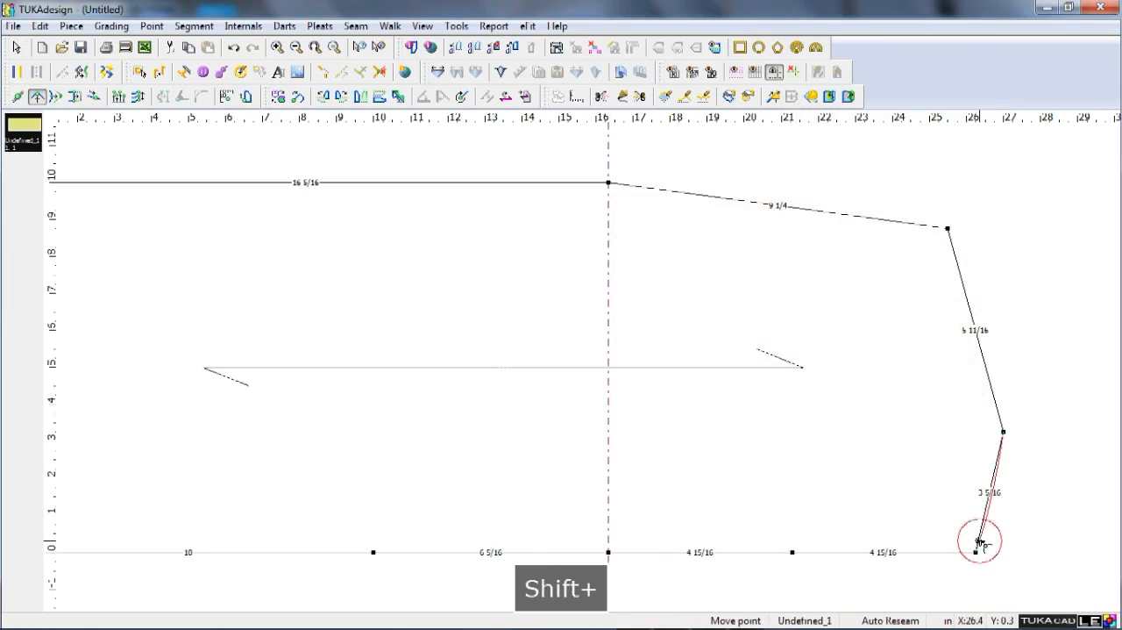
pyautogui.click(978, 533)
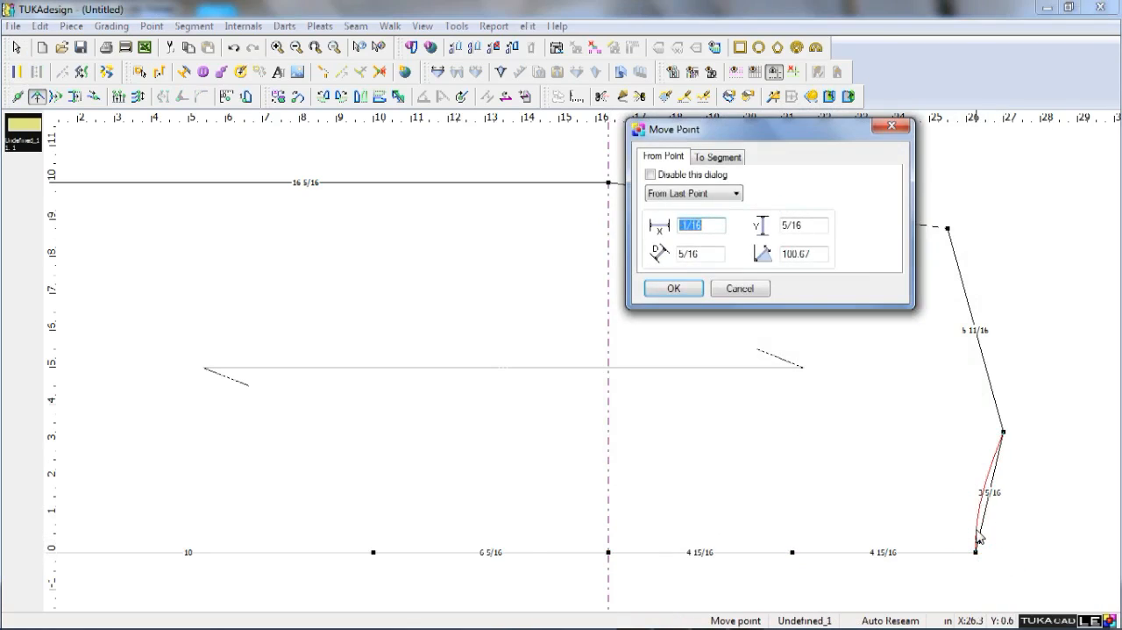
pyautogui.press('Return')
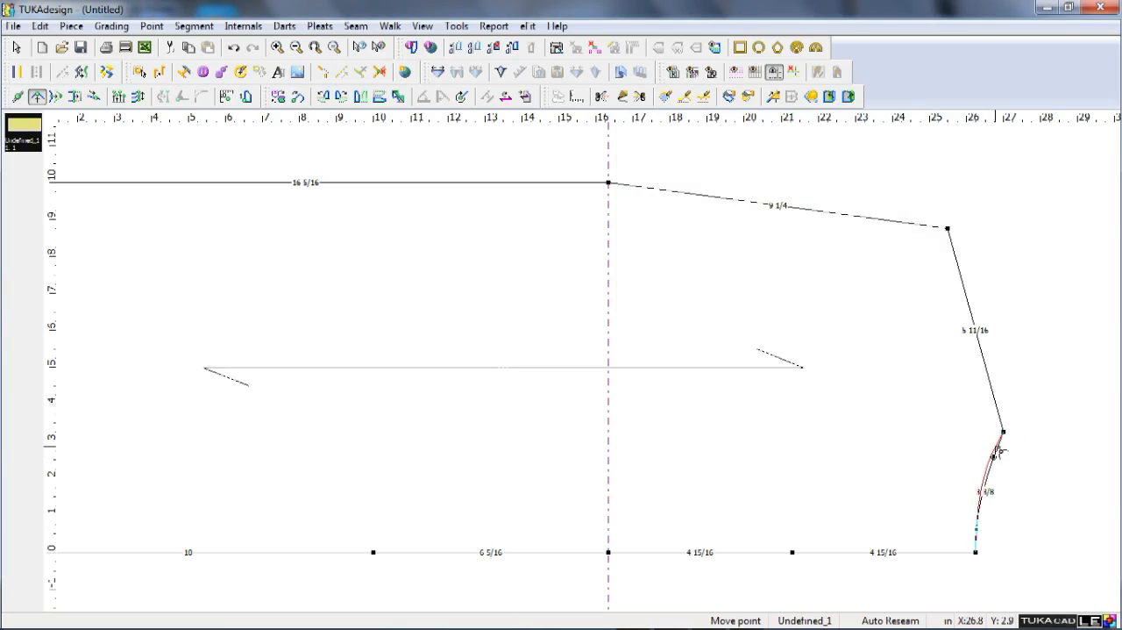
pyautogui.click(997, 446)
pyautogui.press('Return')
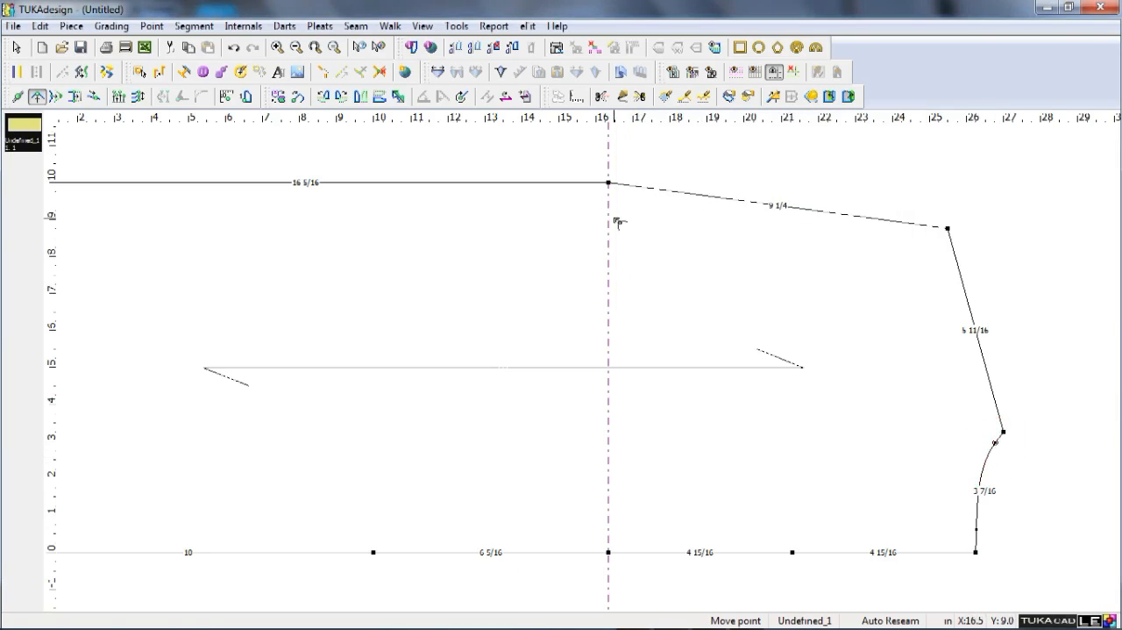
pyautogui.press('Escape')
# Place a horizontal guide offset -0.25 inch from the outer shoulder point.
pyautogui.press('F9')
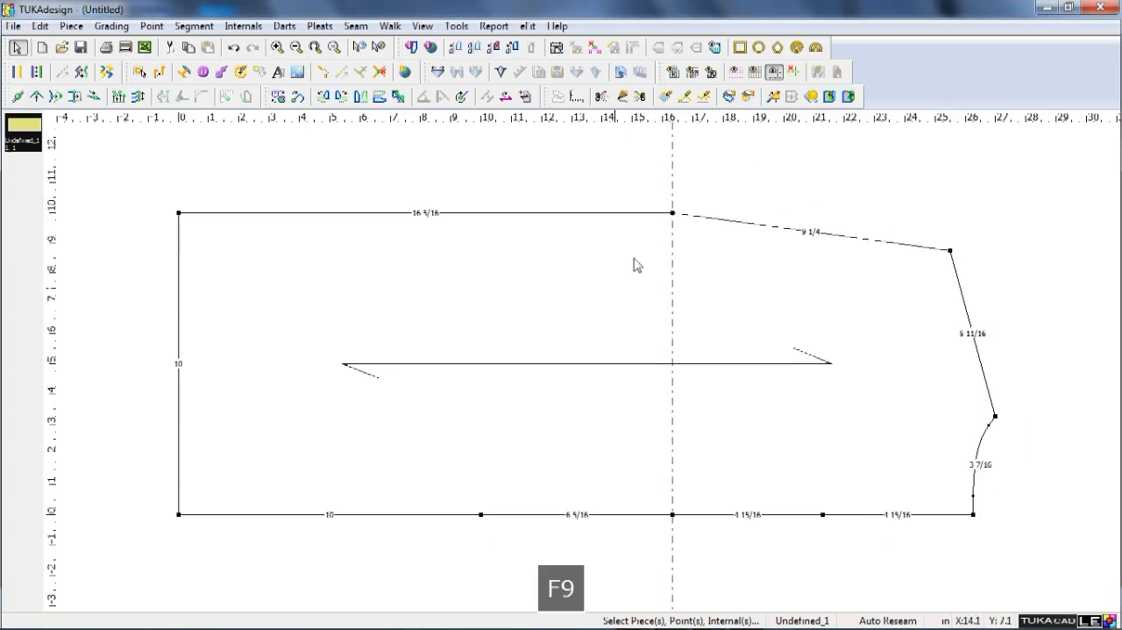
pyautogui.moveTo(962, 132); pyautogui.dragTo(956, 233)
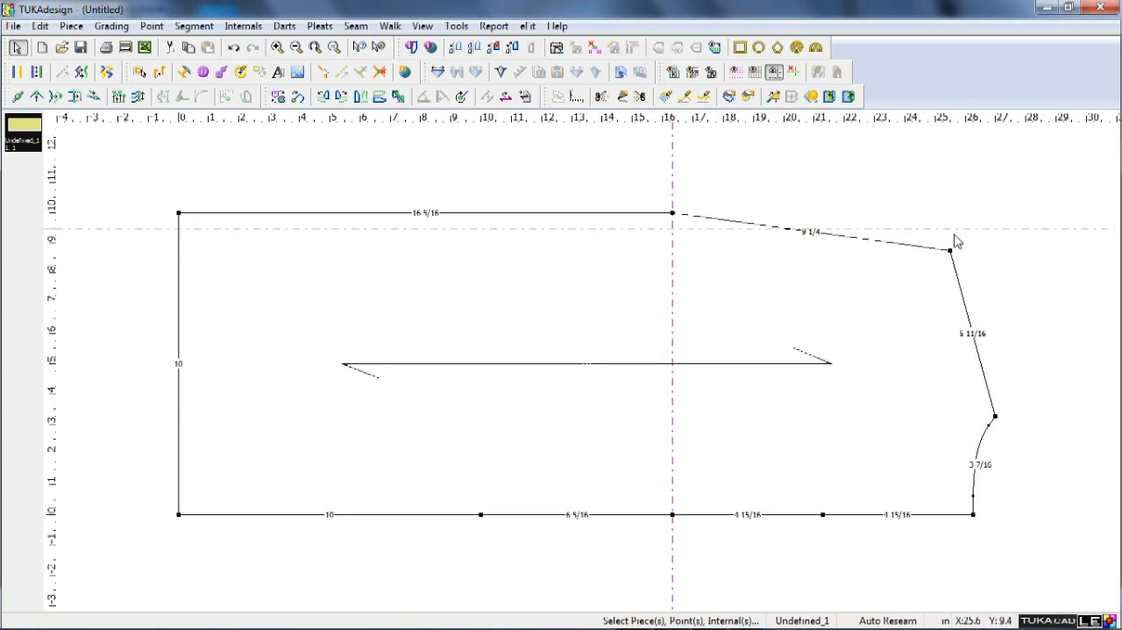
pyautogui.doubleClick(969, 250)
pyautogui.write('-.25')
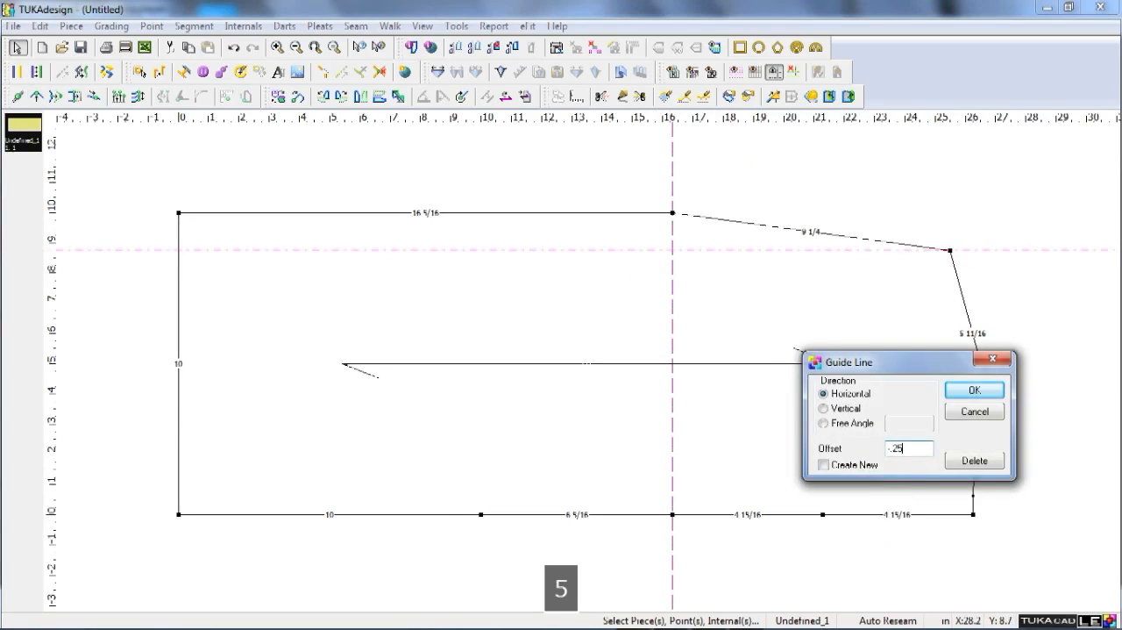
pyautogui.press('Return')
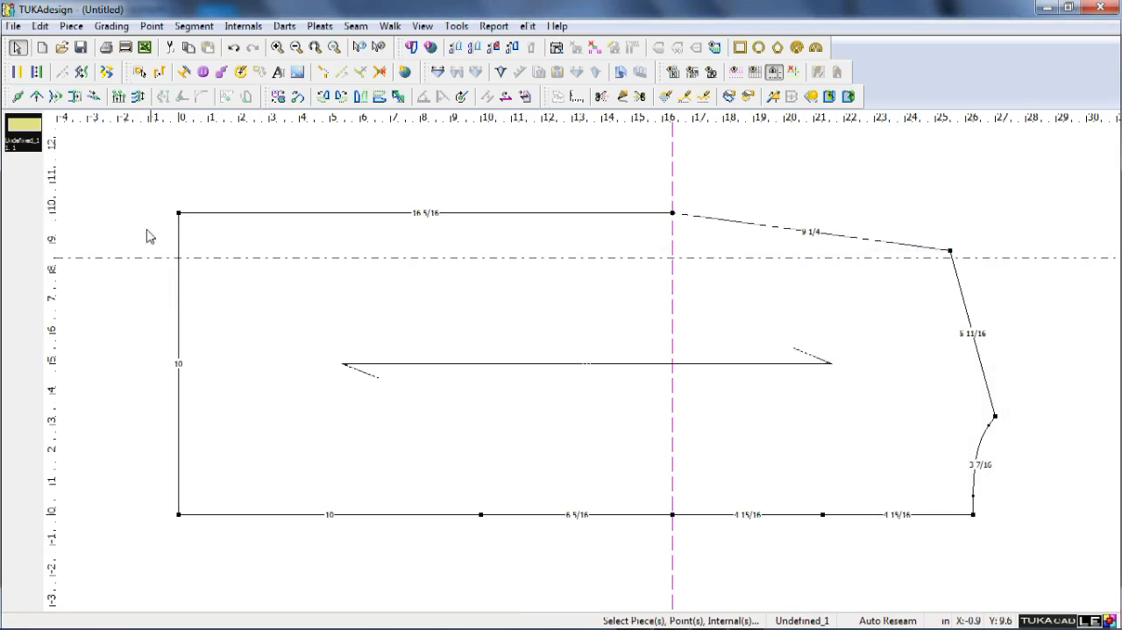
# Place a vertical guide offset -7 inches from the shoulder neck point.
pyautogui.moveTo(1000, 410); pyautogui.dragTo(997, 376)
pyautogui.doubleClick(997, 368)
pyautogui.write('-7')
pyautogui.press('Return')
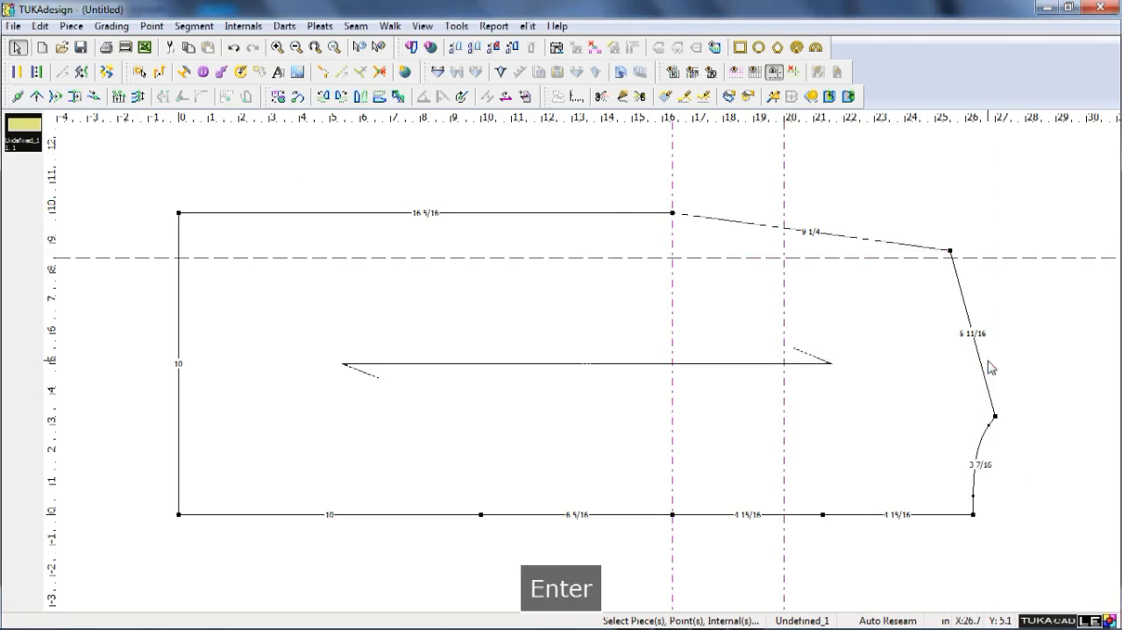
# Bend the straight armhole line by placing a curve point from its middle at the intersection of the two new guides.
pyautogui.press('q')
pyautogui.keyDown('shift'); pyautogui.click(811, 231); pyautogui.keyUp('shift')
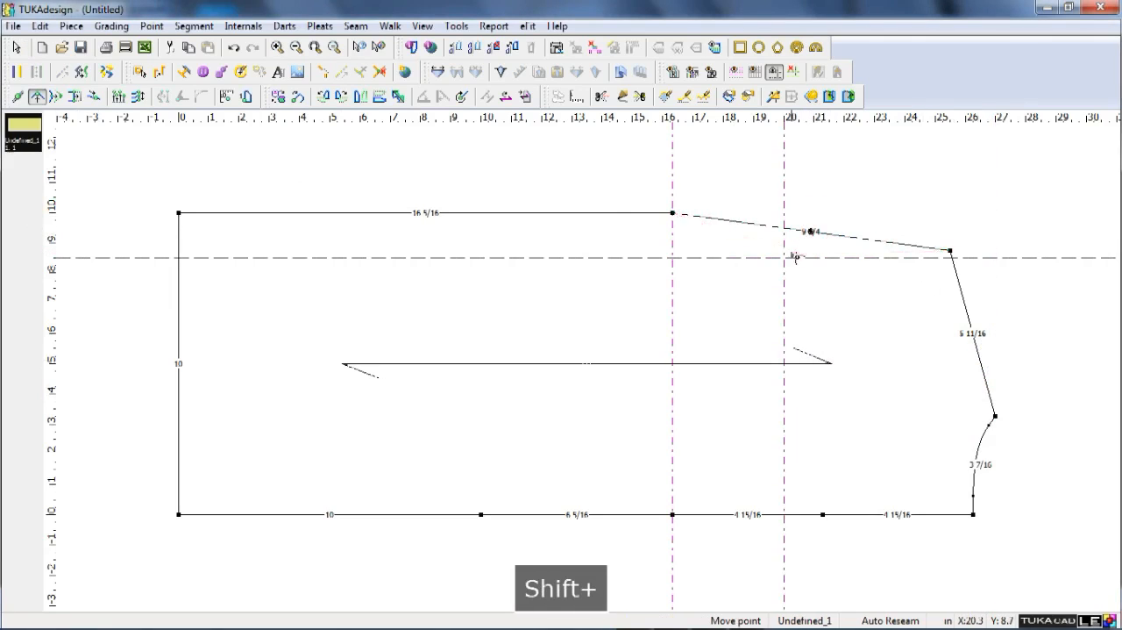
pyautogui.click(786, 261)
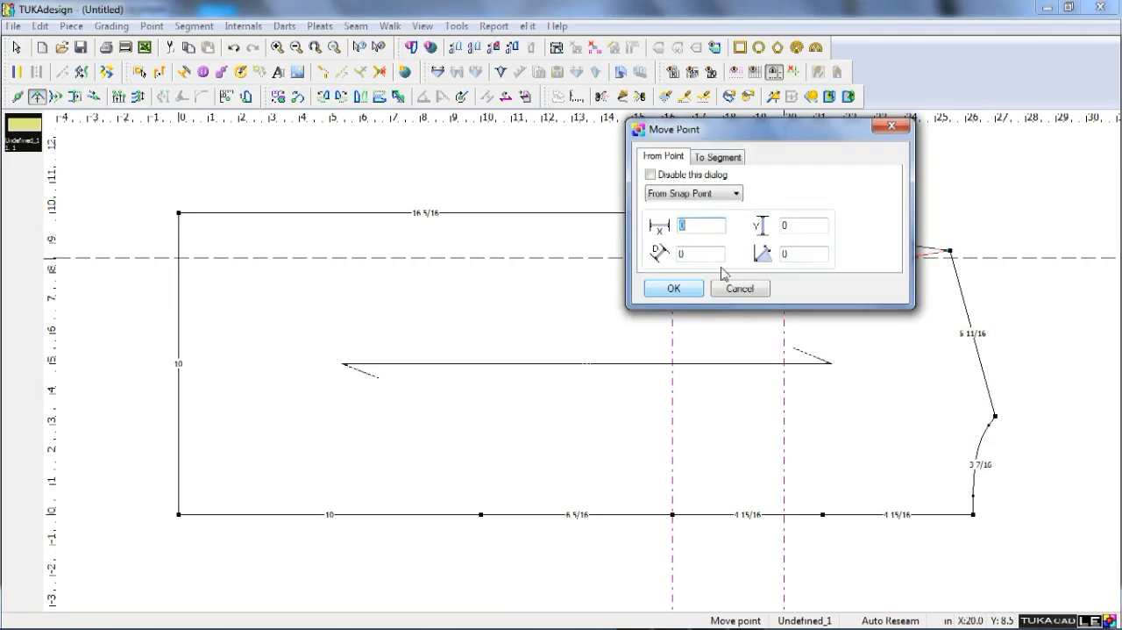
pyautogui.click(673, 288)
# Round the lower armhole with a second curve point close to the underarm point, and clear all guides.
pyautogui.click(673, 231)
pyautogui.press('Return')
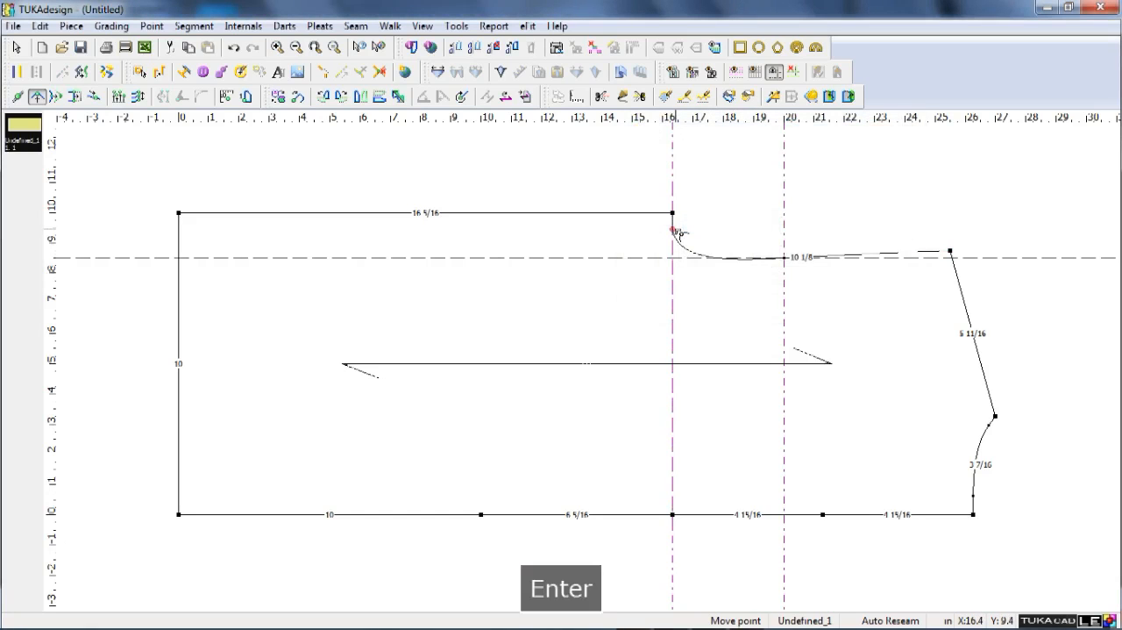
pyautogui.click(676, 231)
pyautogui.click(677, 231)
pyautogui.press('Return')
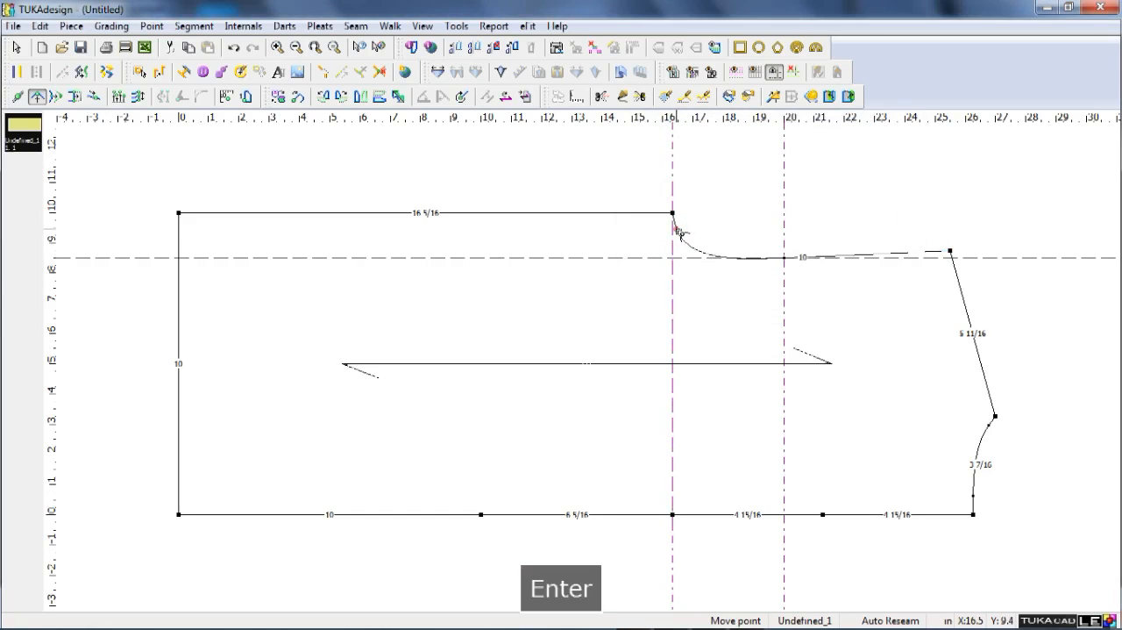
pyautogui.rightClick(745, 193)
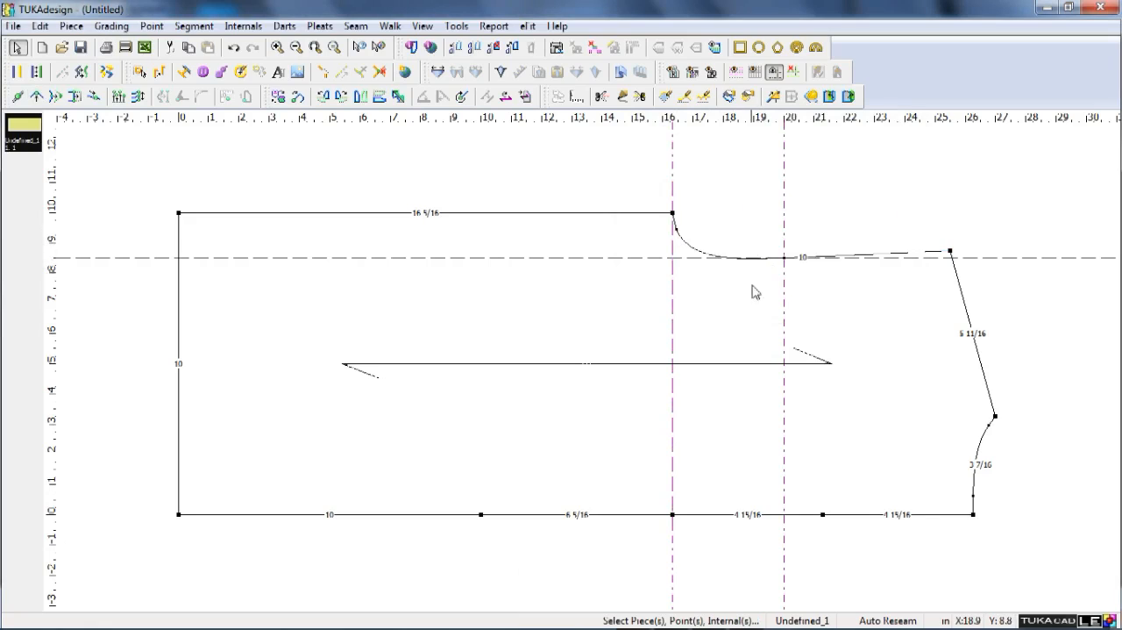
pyautogui.click(794, 72)
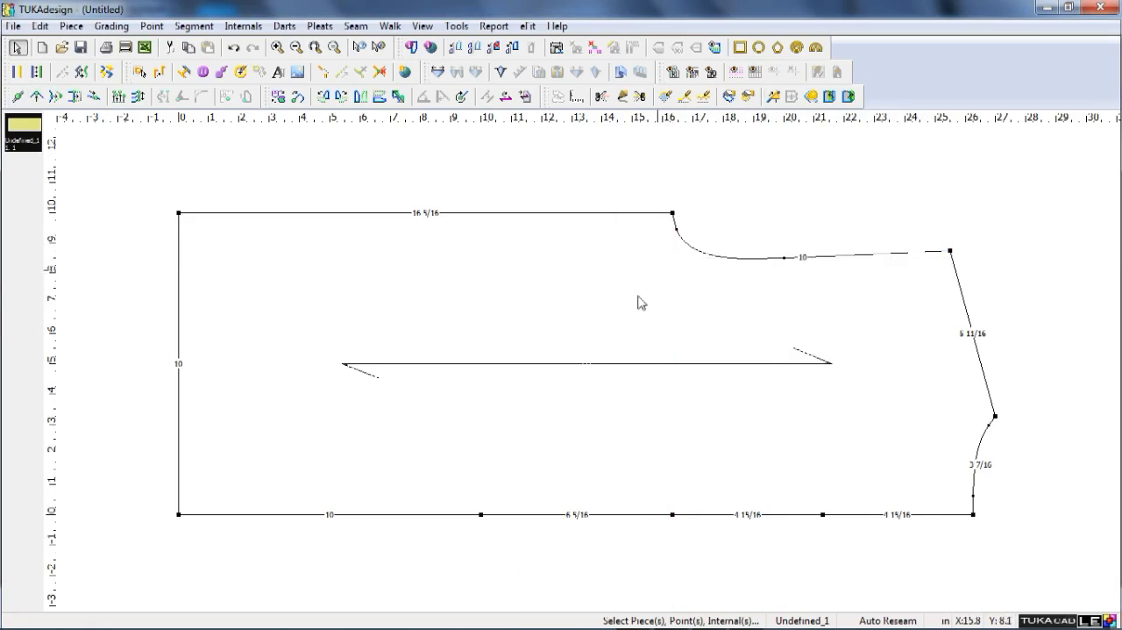
# Move the hem corner on the centre-back line inward by X 0 and Y 0.5 inch.
pyautogui.press('q')
pyautogui.click(179, 514)
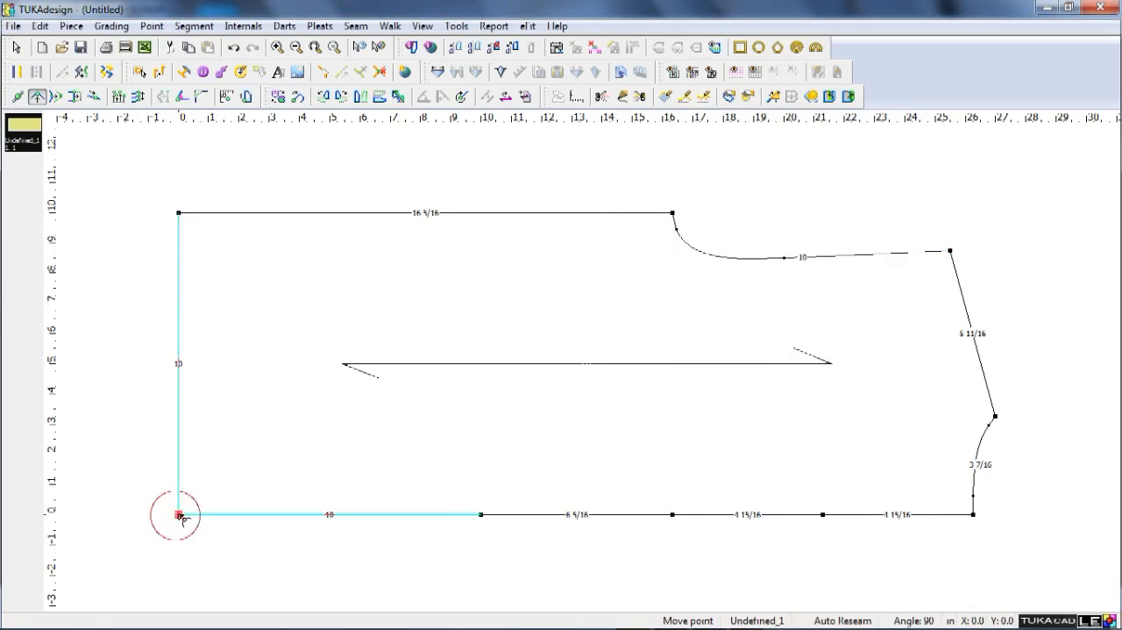
pyautogui.click(179, 494)
pyautogui.write('0')
pyautogui.press('Tab')
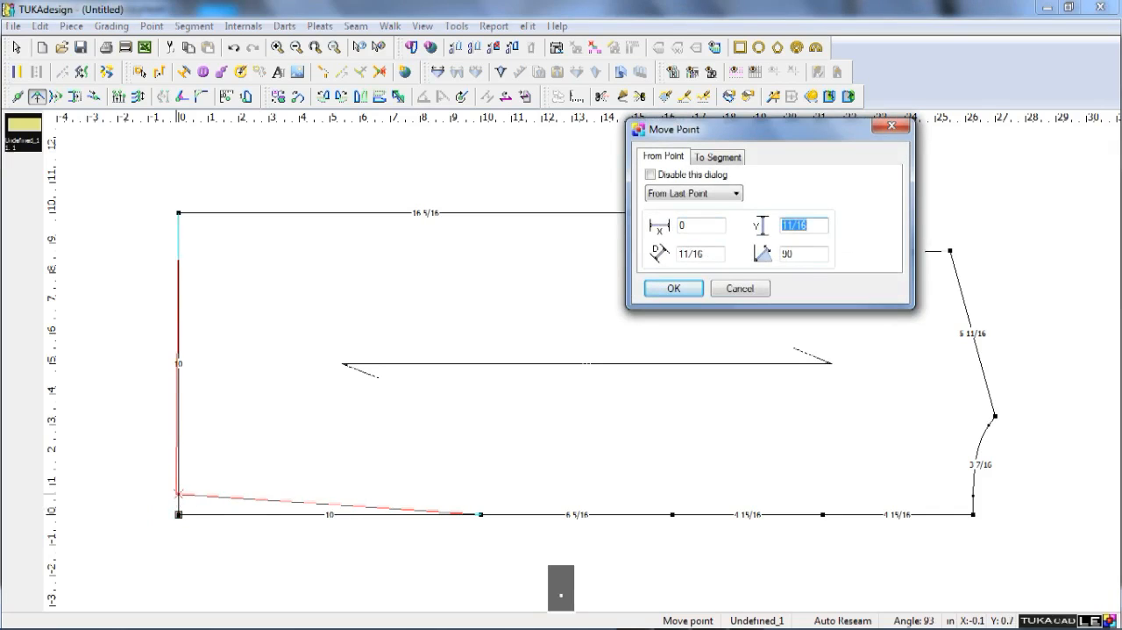
pyautogui.write('1/2')
pyautogui.press('Return')
# Move the waist point on the centre-back line straight inward by about 0.75 inch.
pyautogui.click(481, 514)
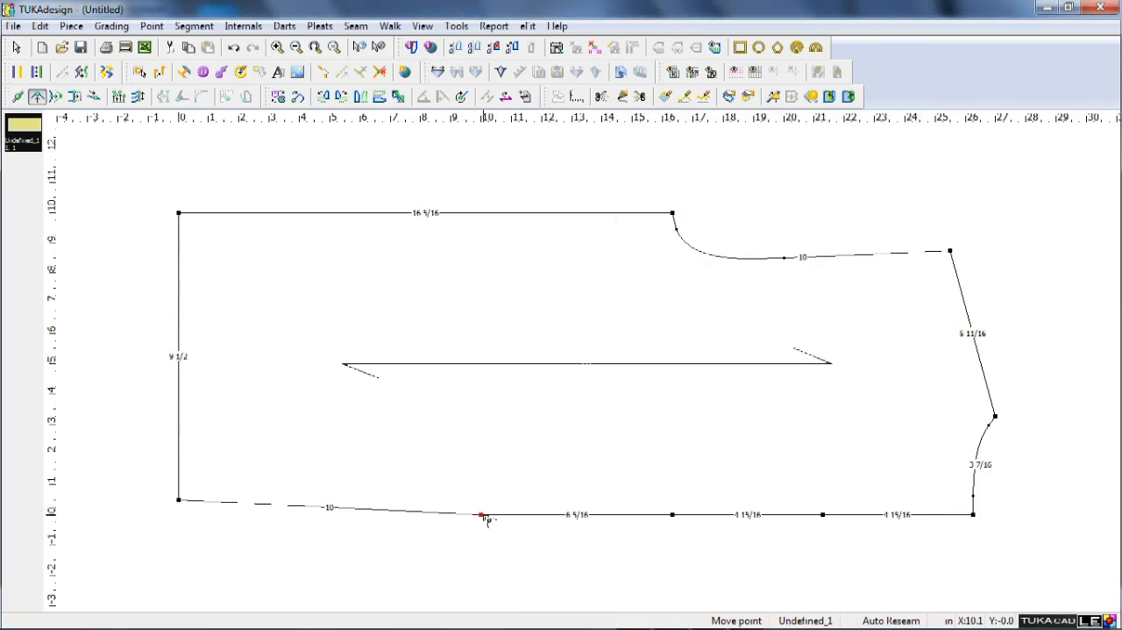
pyautogui.click(481, 495)
pyautogui.press('Tab')
pyautogui.write('15/16')
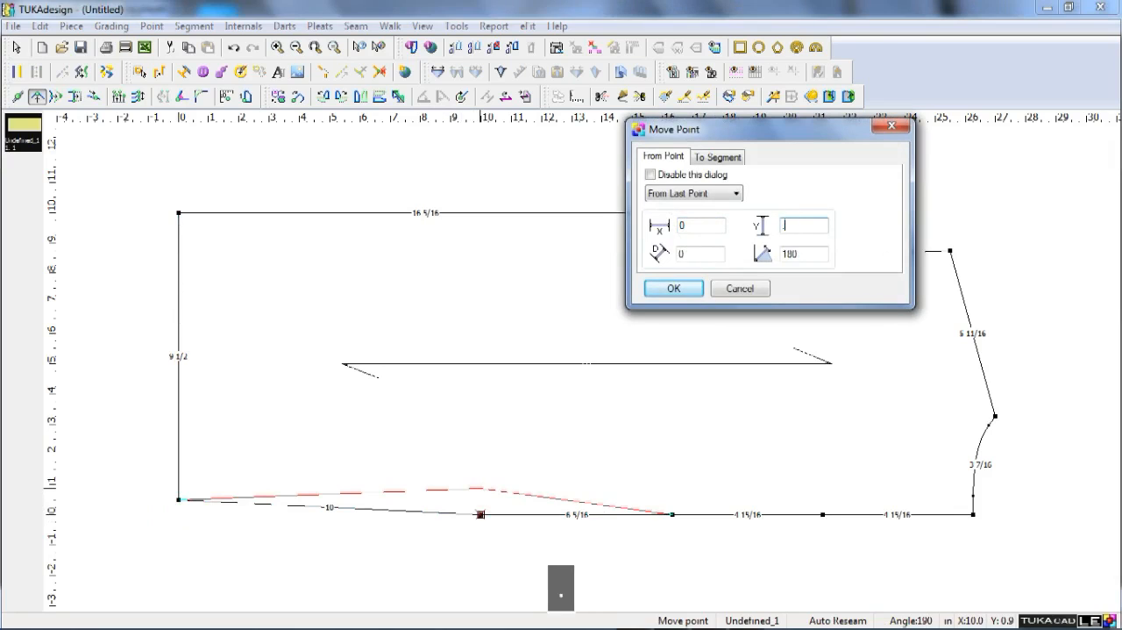
pyautogui.press('Return')
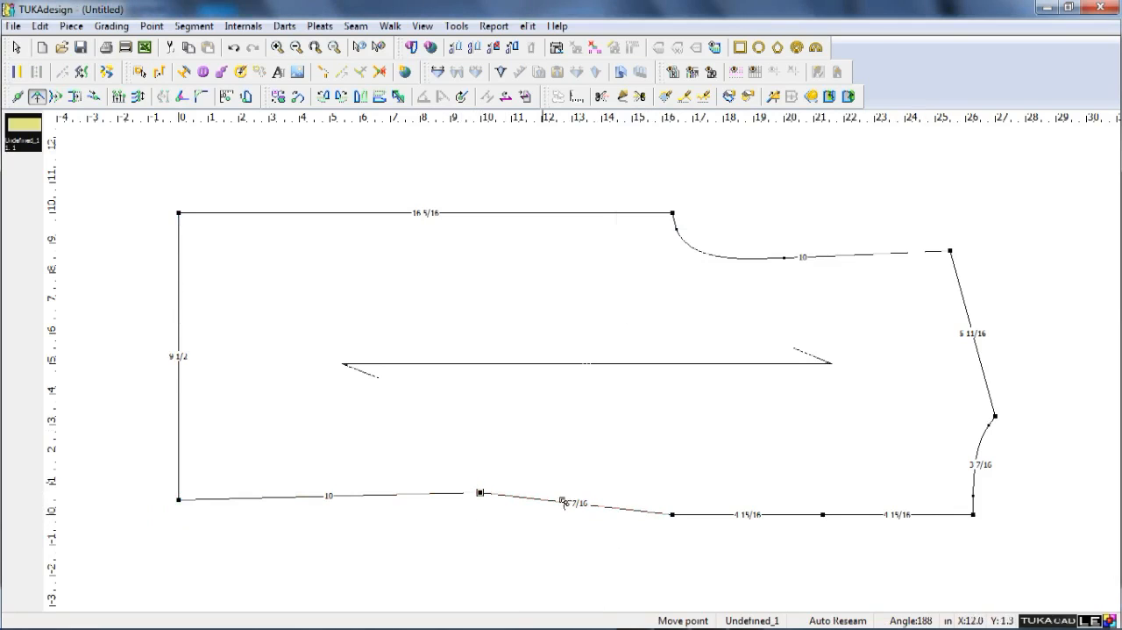
pyautogui.rightClick(868, 533)
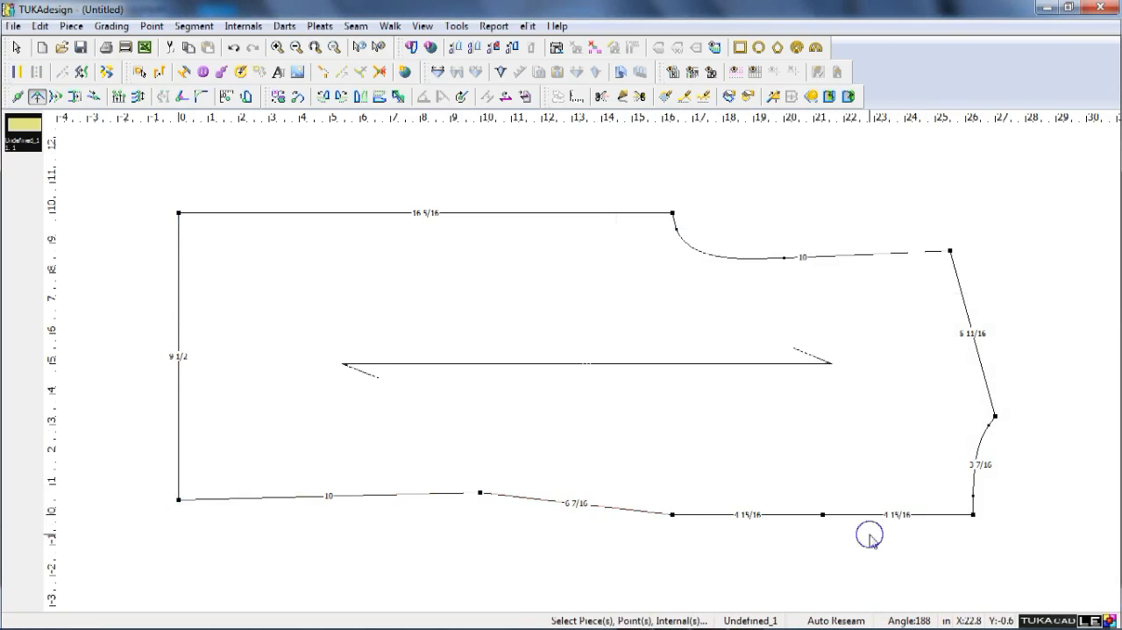
# Smooth the centre-back line from the upper-back midpoint to the hem, keeping the waist point fixed and the underarm-level point free.
pyautogui.click(81, 73)
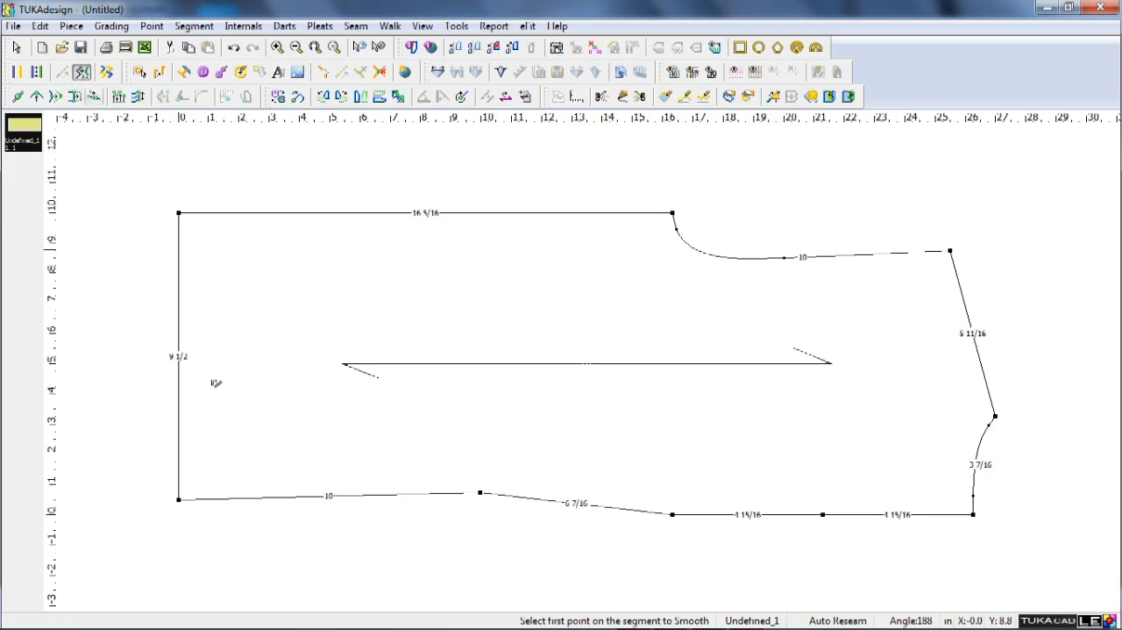
pyautogui.click(822, 514)
pyautogui.click(179, 499)
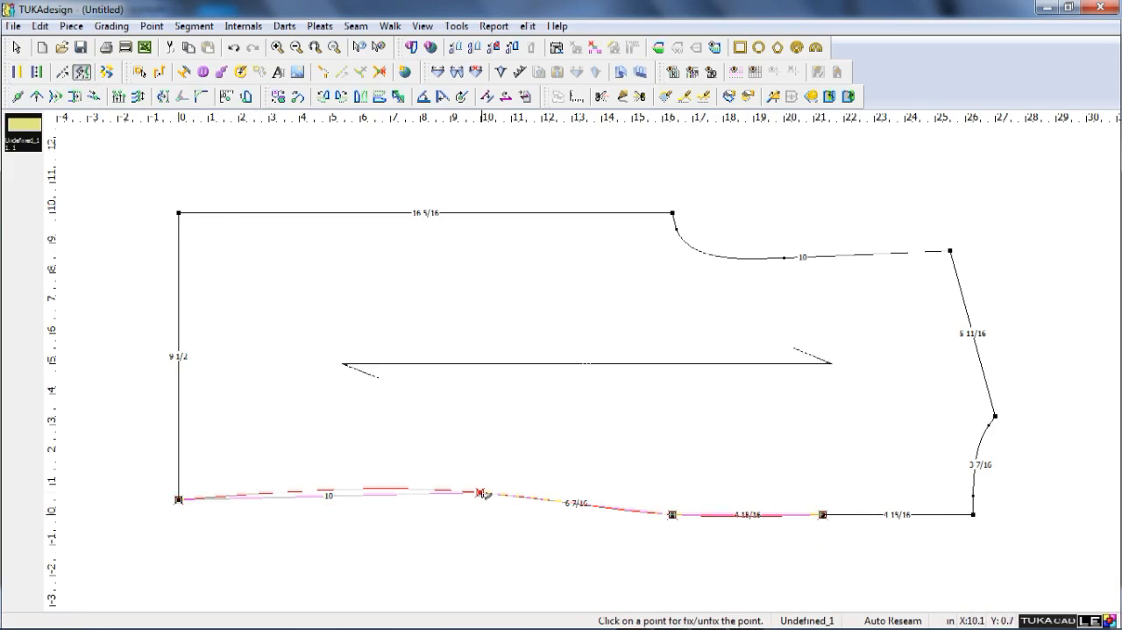
pyautogui.click(672, 515)
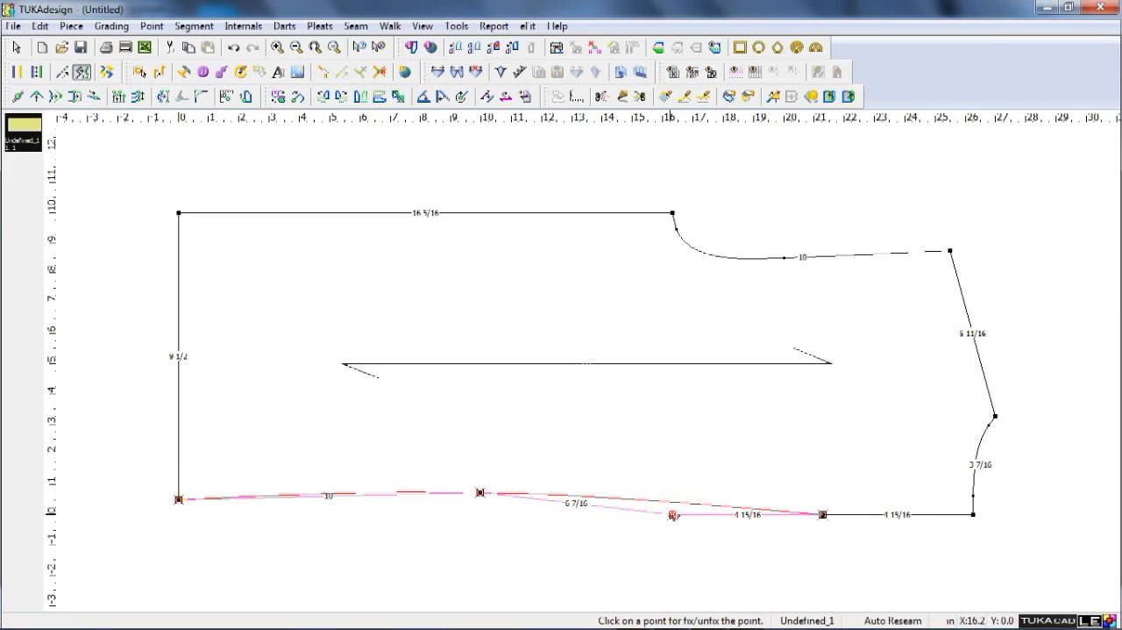
pyautogui.rightClick(633, 555)
pyautogui.rightClick(628, 516)
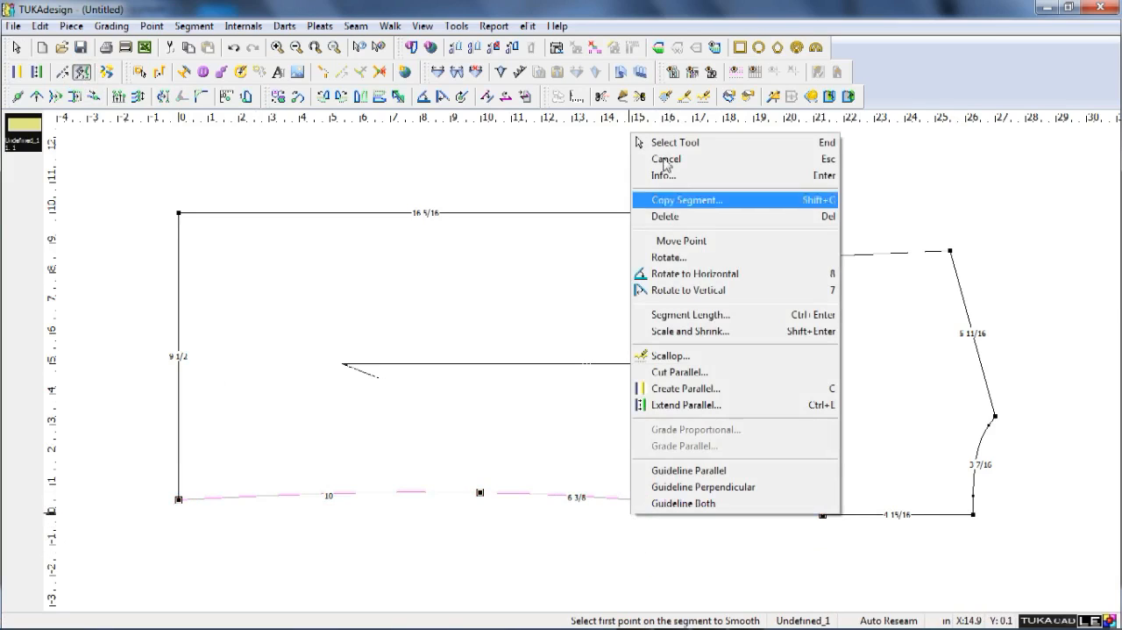
pyautogui.click(667, 142)
# Add a curve point on the centre-back line about 1 inch from the hem and shift the underarm-level point slightly outward.
pyautogui.press('q')
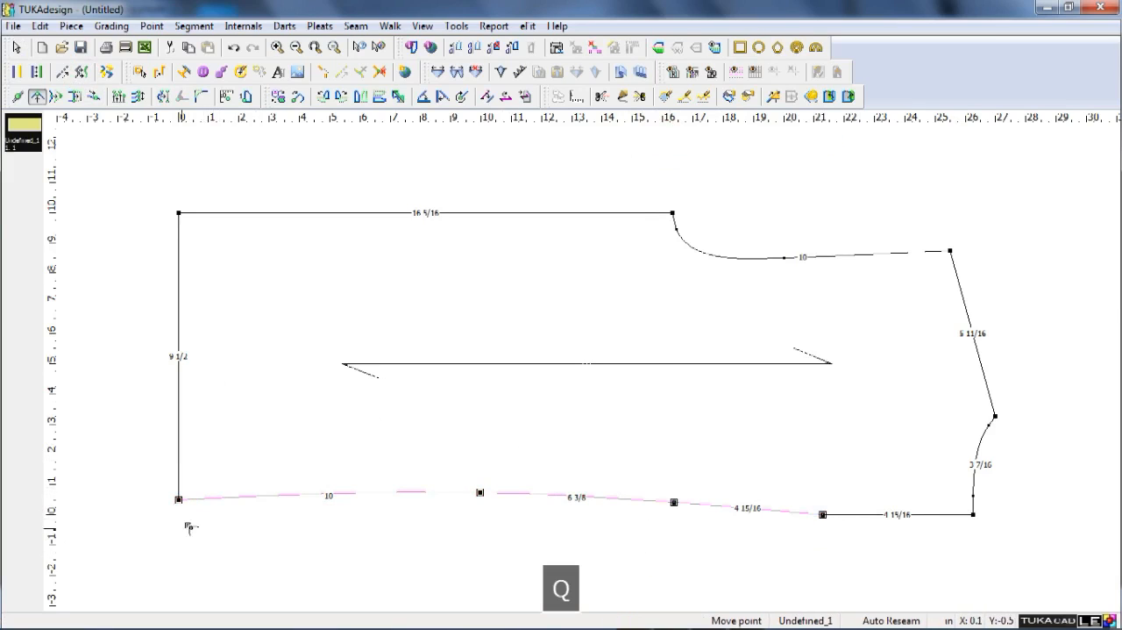
pyautogui.keyDown('shift'); pyautogui.click(206, 499); pyautogui.keyUp('shift')
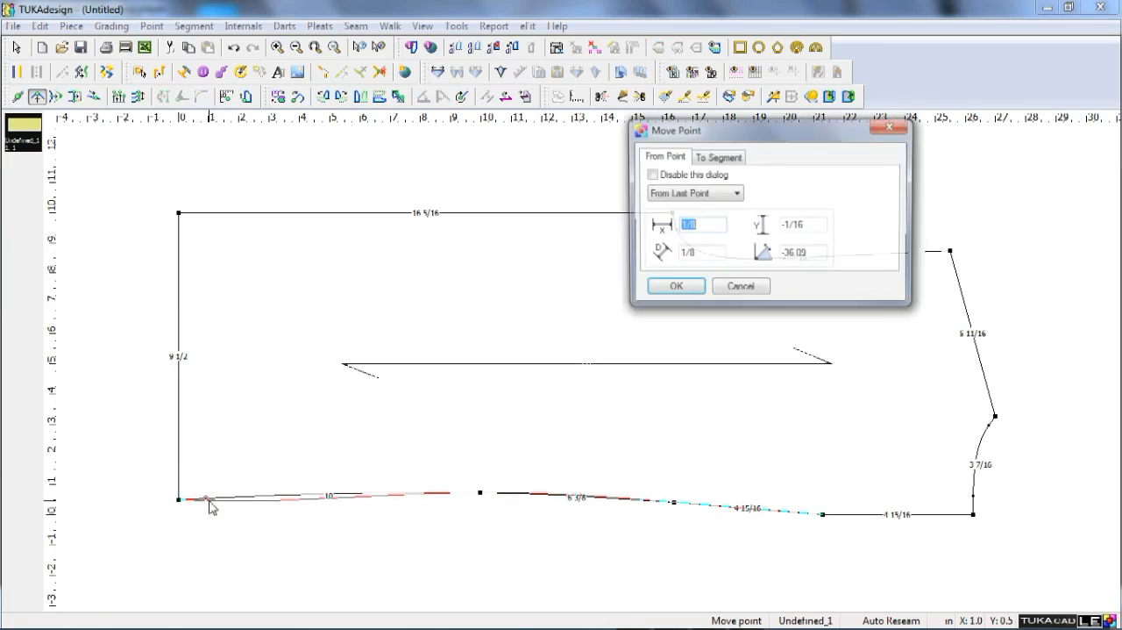
pyautogui.press('Return')
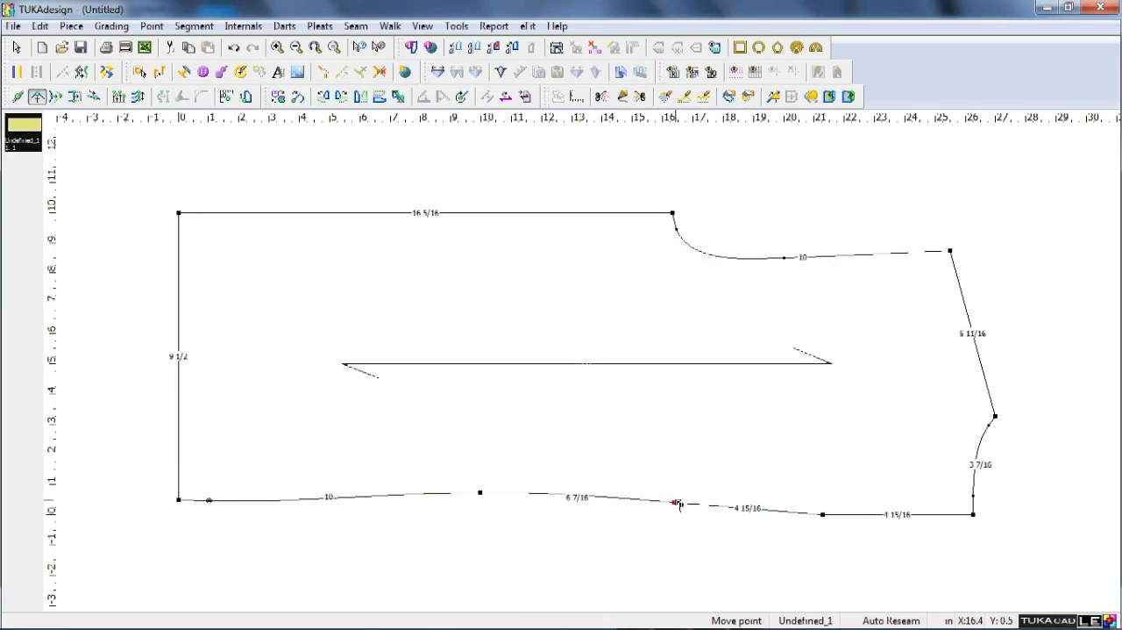
pyautogui.keyDown('shift'); pyautogui.click(677, 503); pyautogui.keyUp('shift')
pyautogui.press('Return')
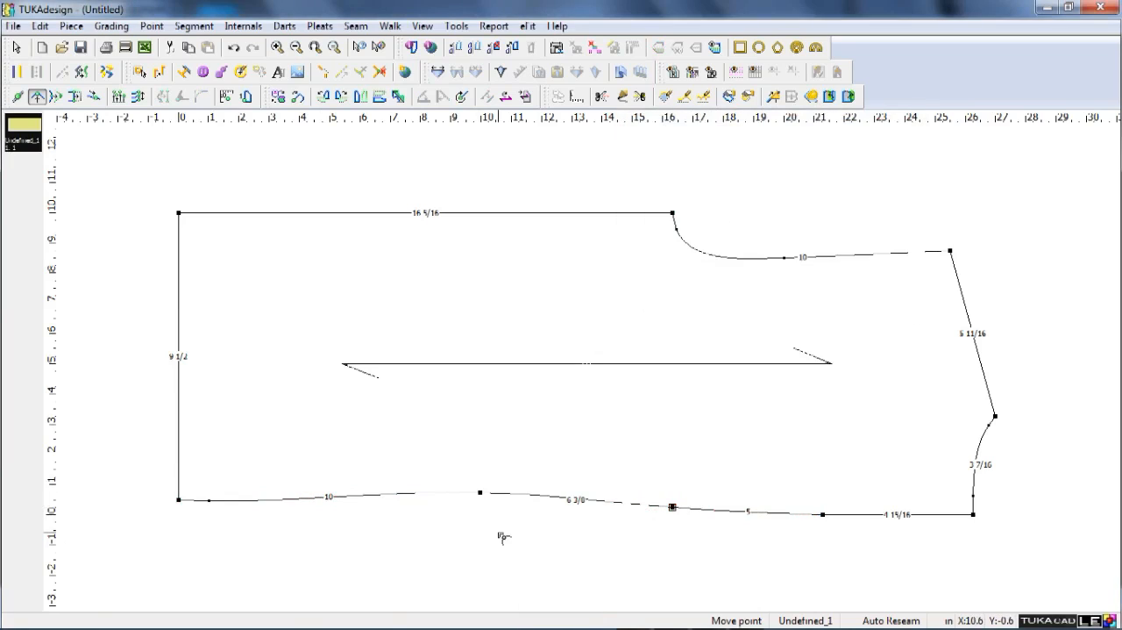
# Place a vertical waist guide offset -17 inches from the shoulder neck point.
pyautogui.press('F9')
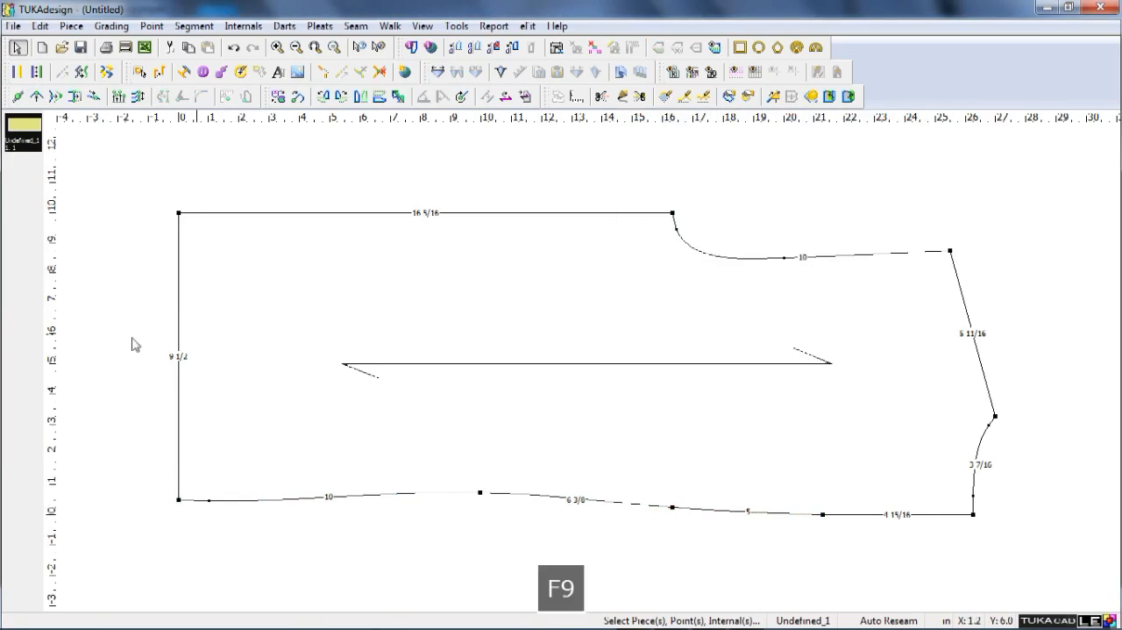
pyautogui.doubleClick(1000, 412)
pyautogui.write('-1')
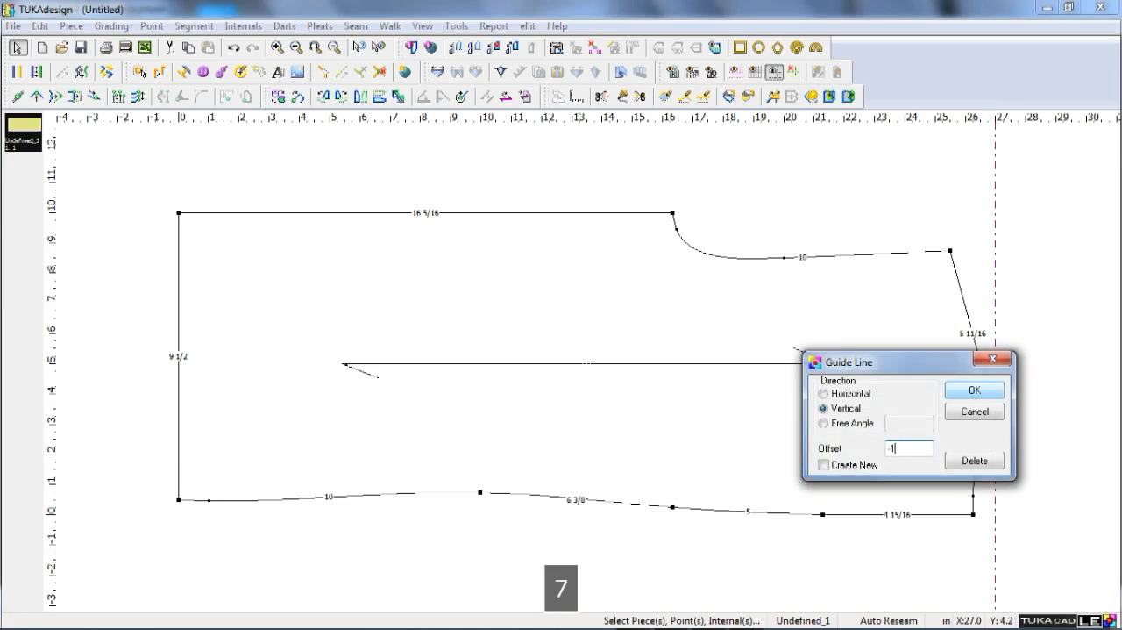
pyautogui.press('Return')
# Place a horizontal guide offset 10 inches from the underarm-level point on the centre-back line.
pyautogui.click(607, 123)
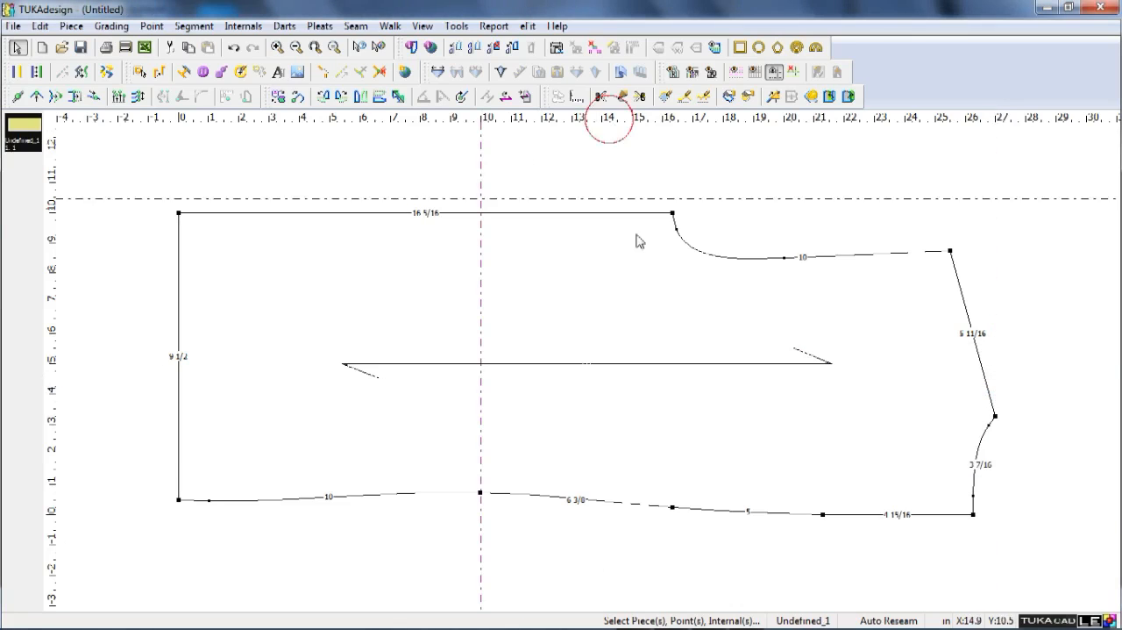
pyautogui.moveTo(638, 241); pyautogui.dragTo(654, 522)
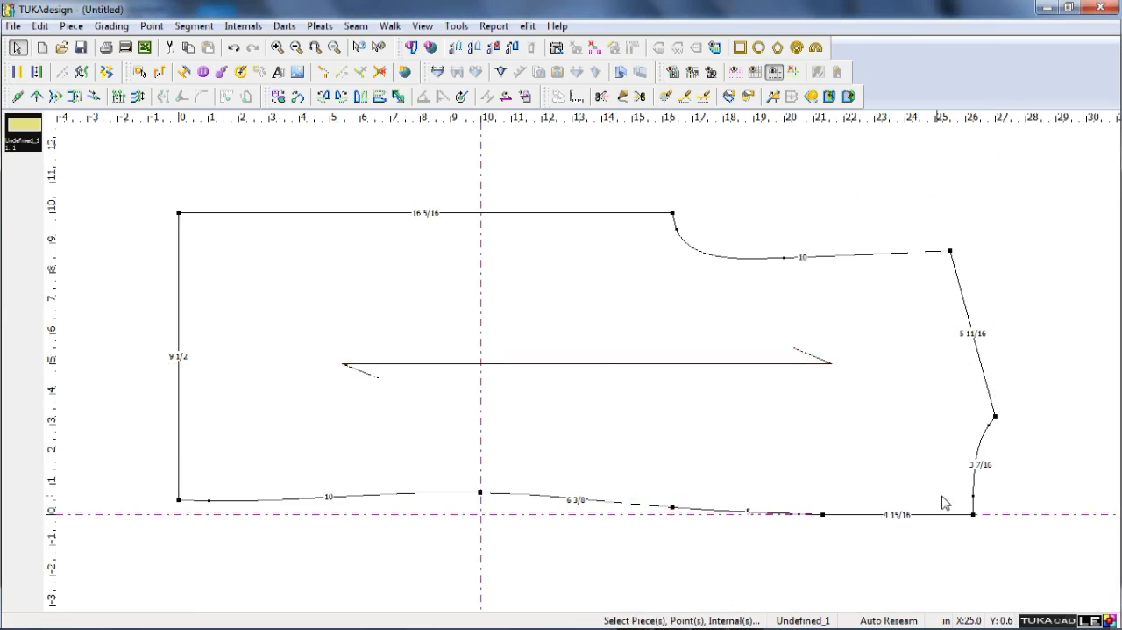
pyautogui.doubleClick(678, 513)
pyautogui.write('10')
pyautogui.press('Return')
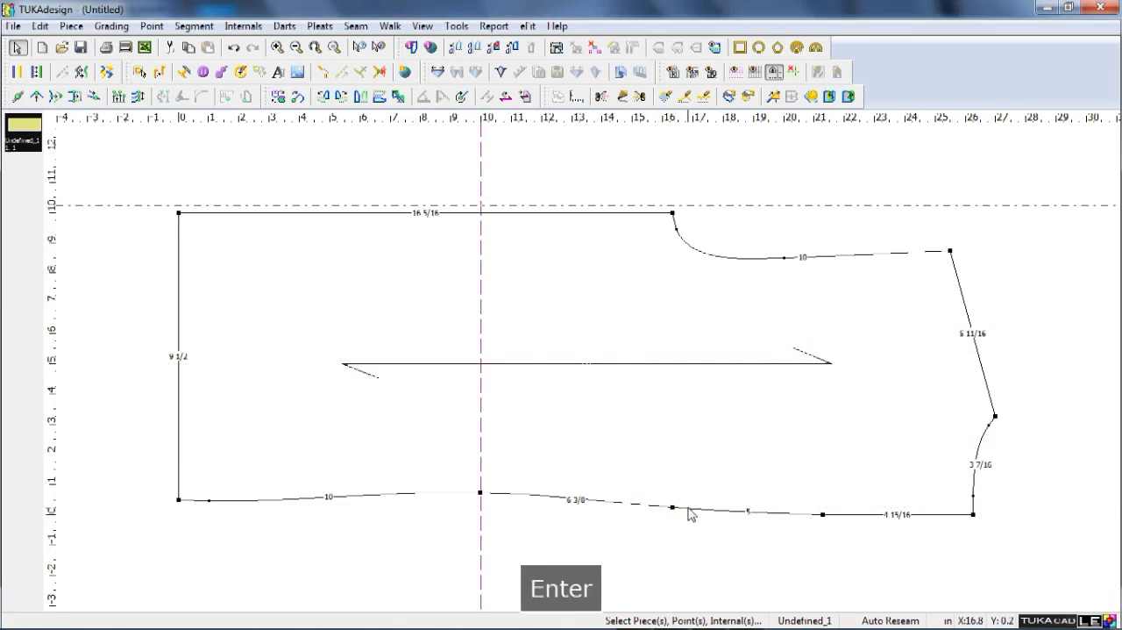
pyautogui.press('q')
pyautogui.click(674, 214)
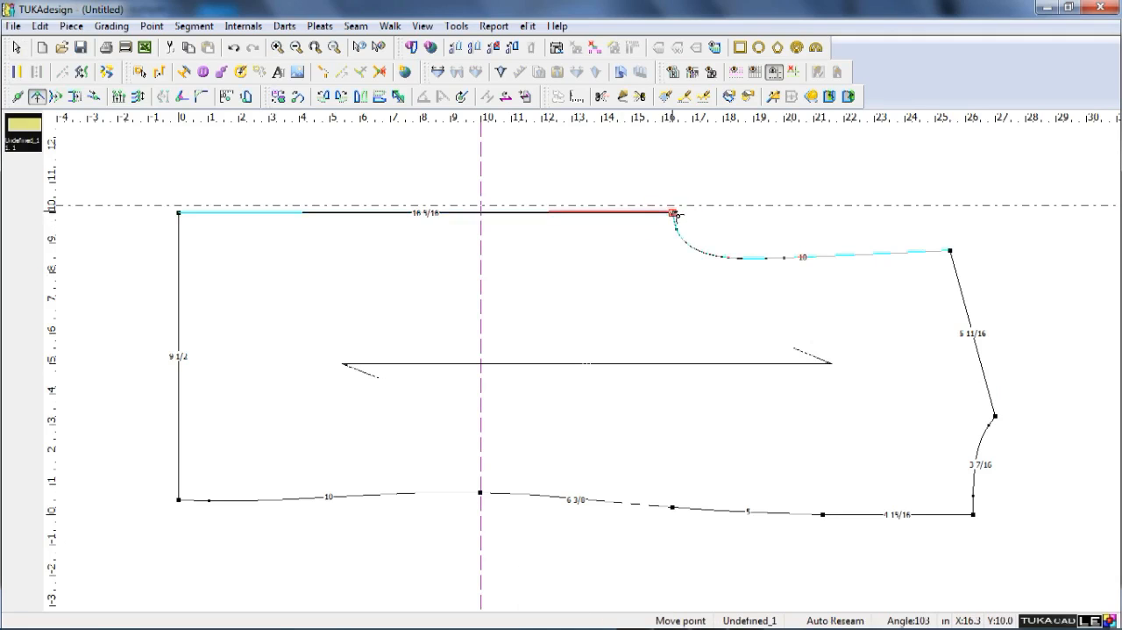
pyautogui.click(672, 210)
pyautogui.write('20')
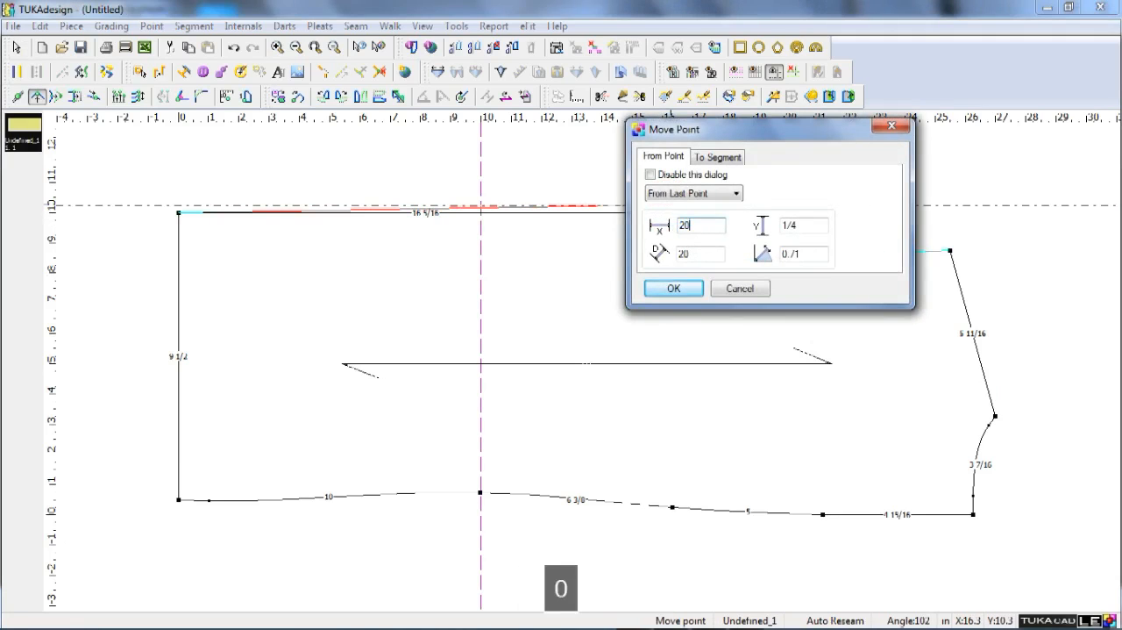
pyautogui.press('Return')
pyautogui.hotkey('ctrl', 'z')
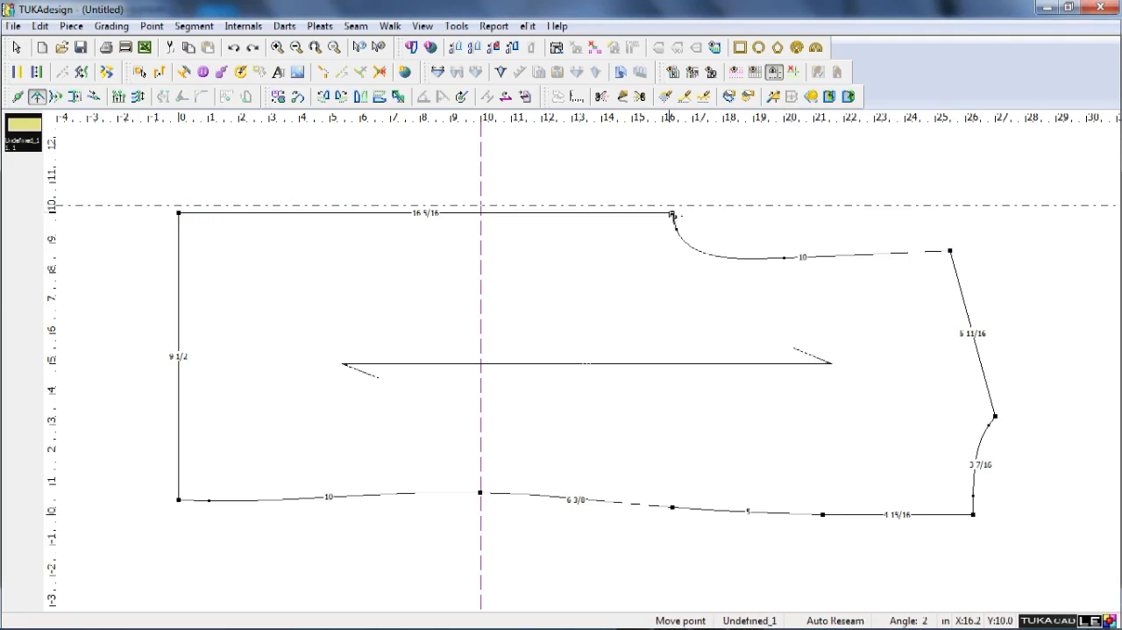
# Move the underarm point out to the horizontal guide with offsets of X 0 and Y 1/4 inch.
pyautogui.click(673, 211)
pyautogui.click(674, 212)
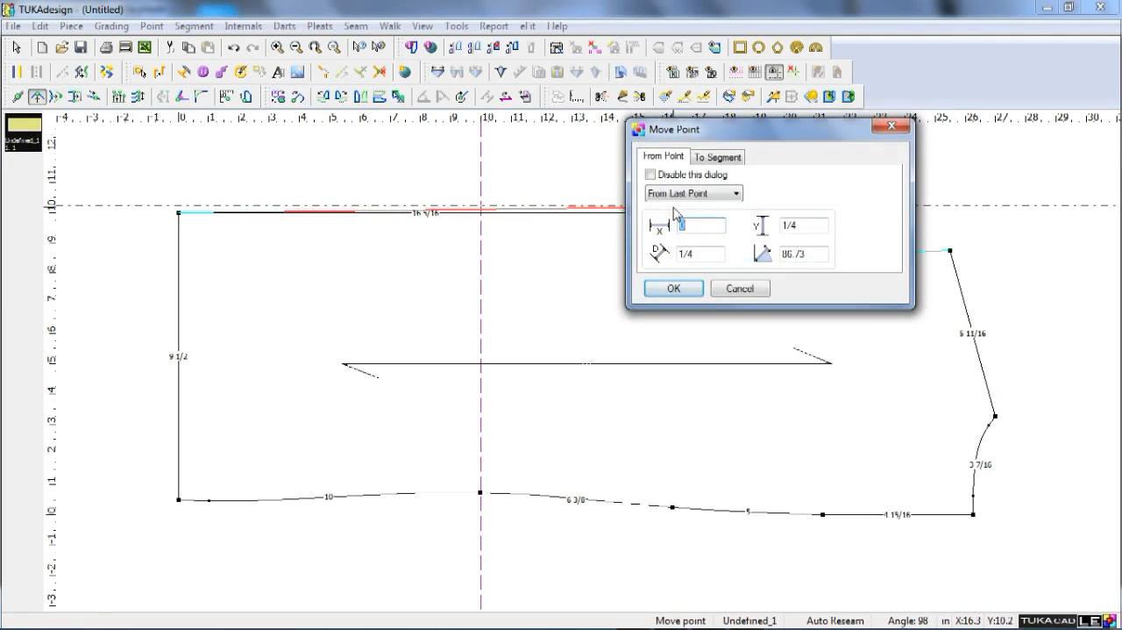
pyautogui.write('0')
pyautogui.press('Return')
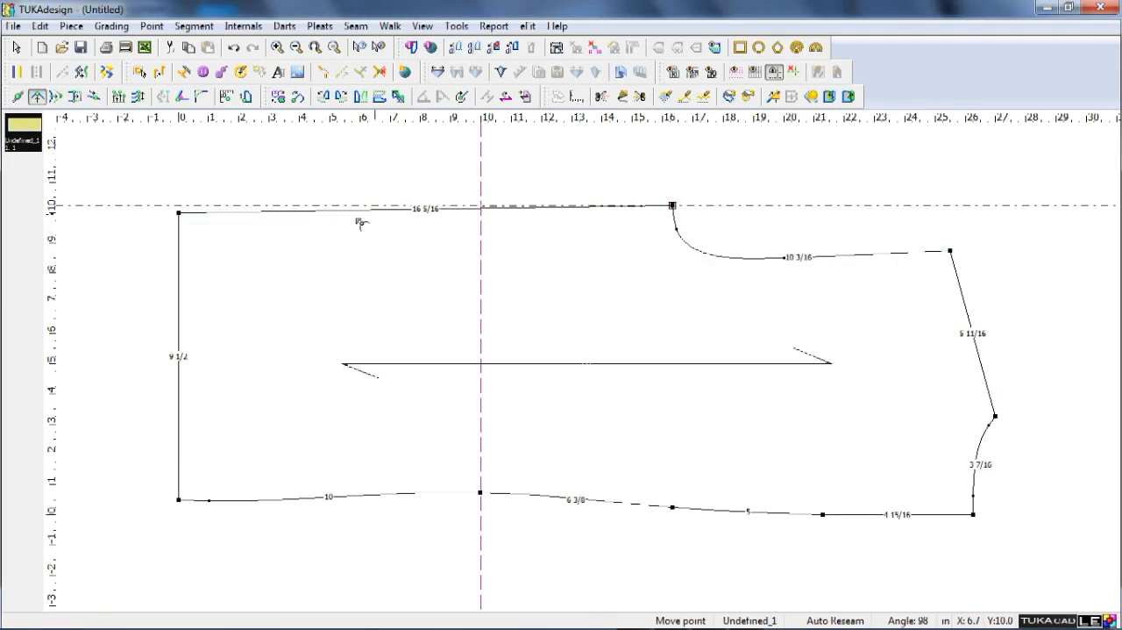
# Pull the side seam out to where the waist guide meets the horizontal guide, adding a point there with zero offset.
pyautogui.click(482, 207)
pyautogui.click(485, 207)
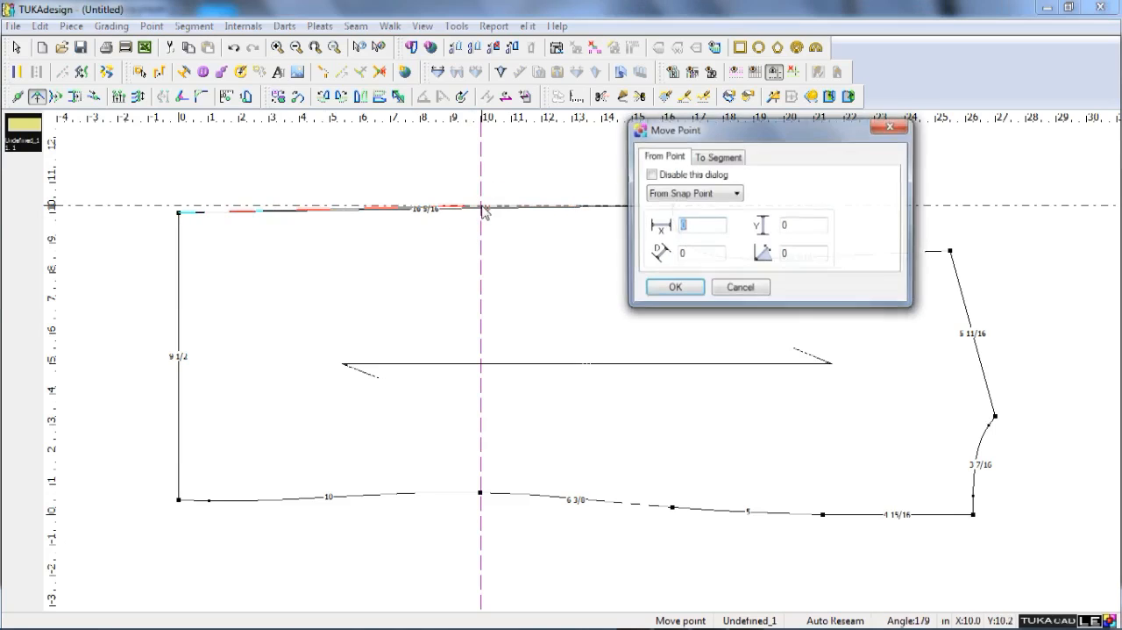
pyautogui.click(656, 289)
# Shape the side seam inward at the waist by moving the waist point with offsets of X 0 and Y -0.5 inch.
pyautogui.click(482, 207)
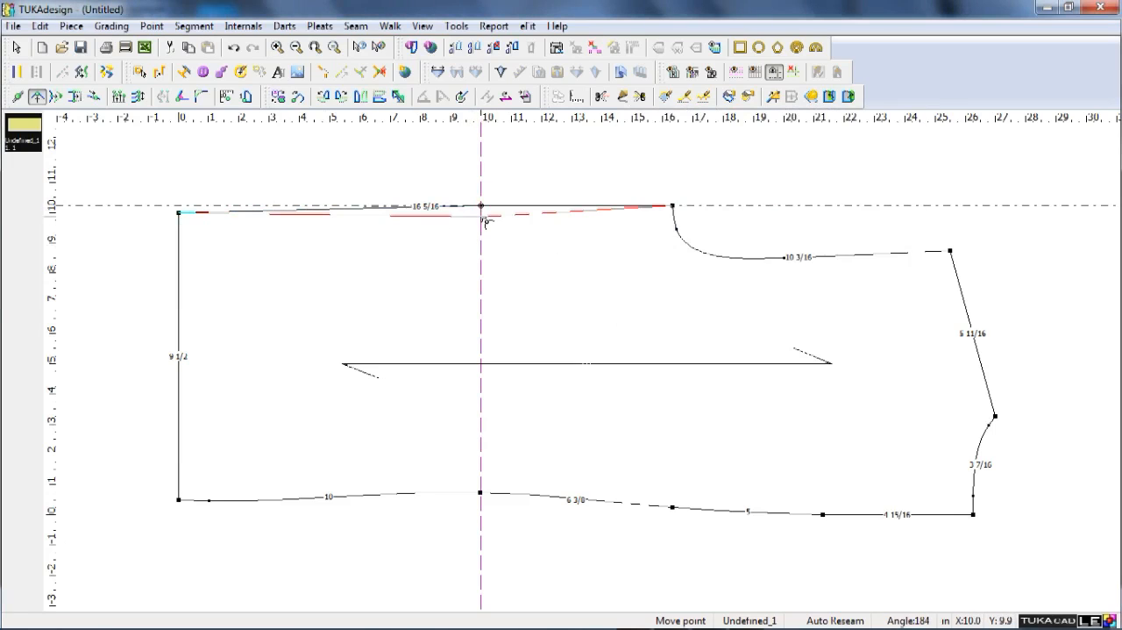
pyautogui.click(484, 218)
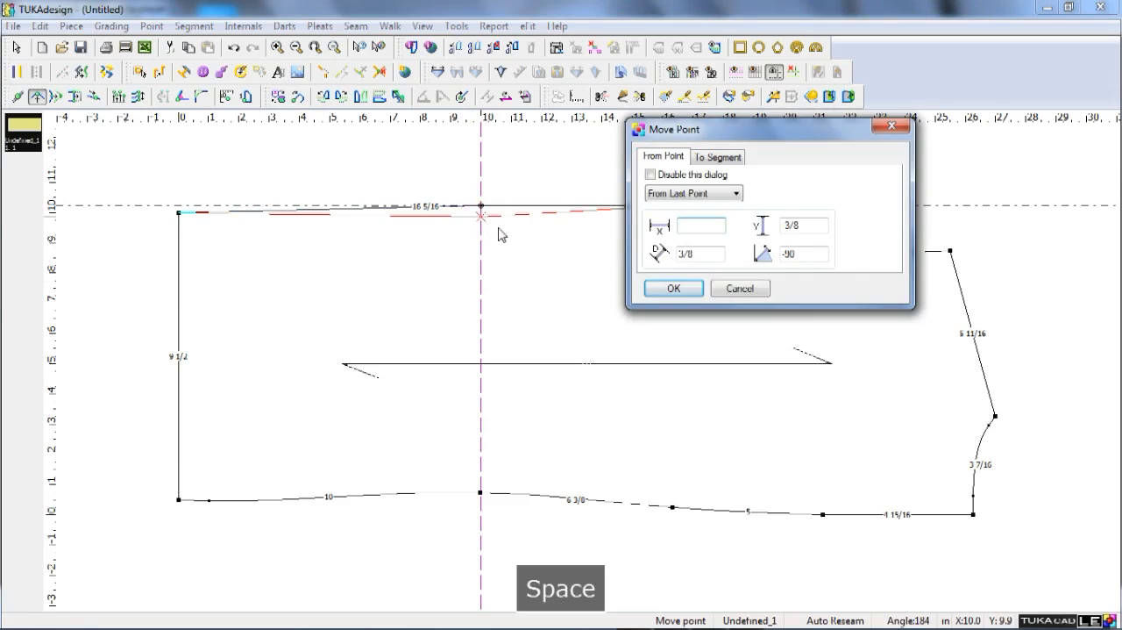
pyautogui.press('F9')
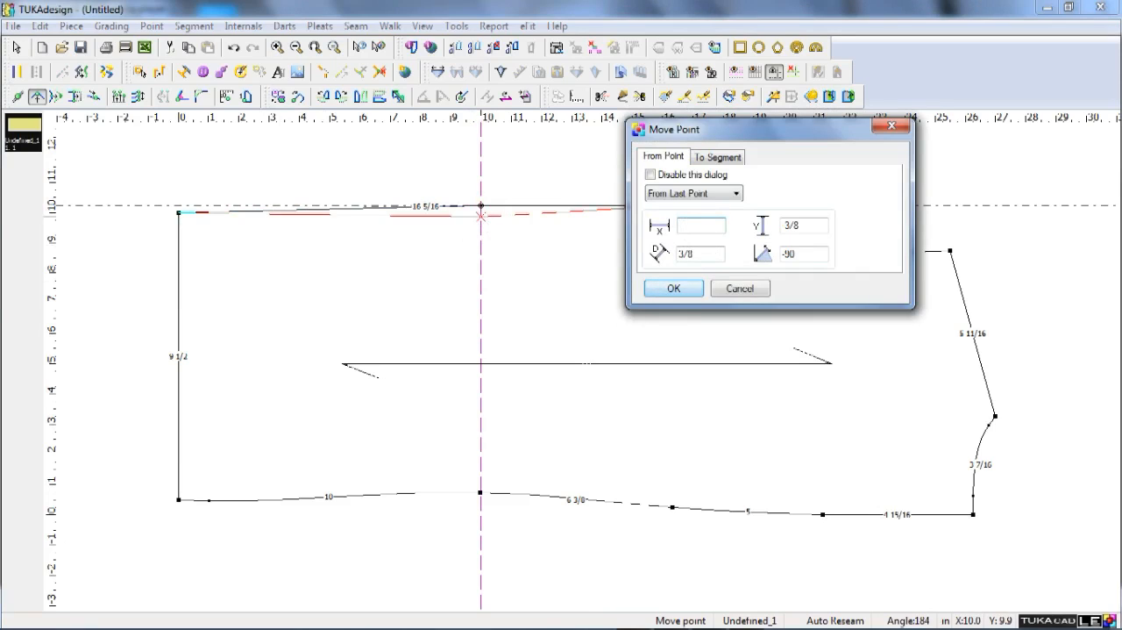
pyautogui.click(734, 615)
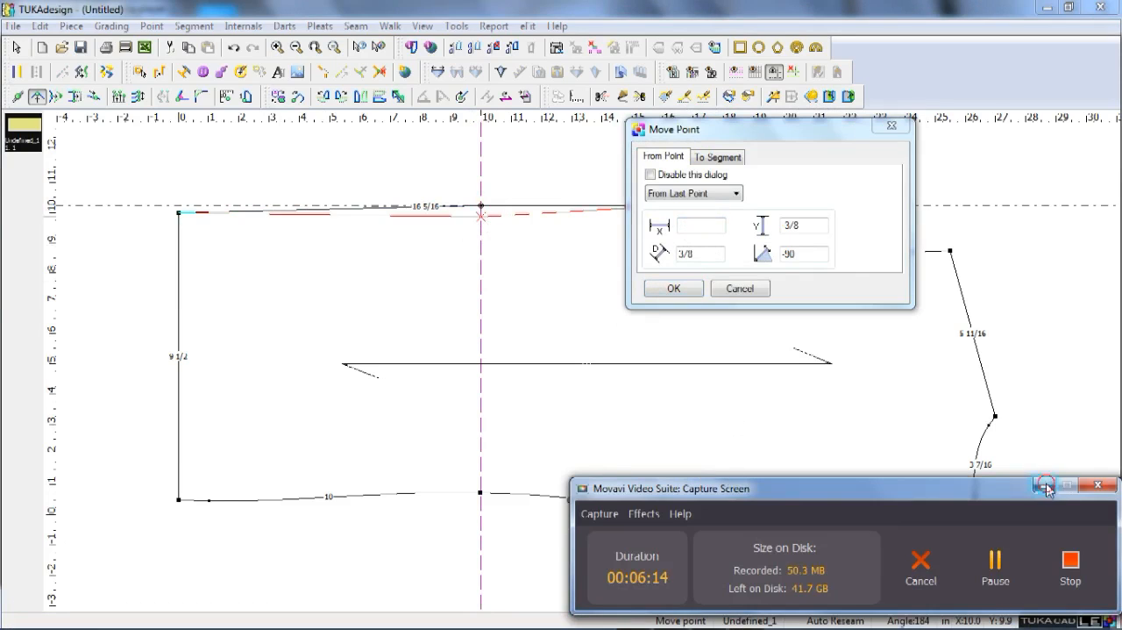
pyautogui.click(1044, 485)
pyautogui.press('Tab')
pyautogui.write('-')
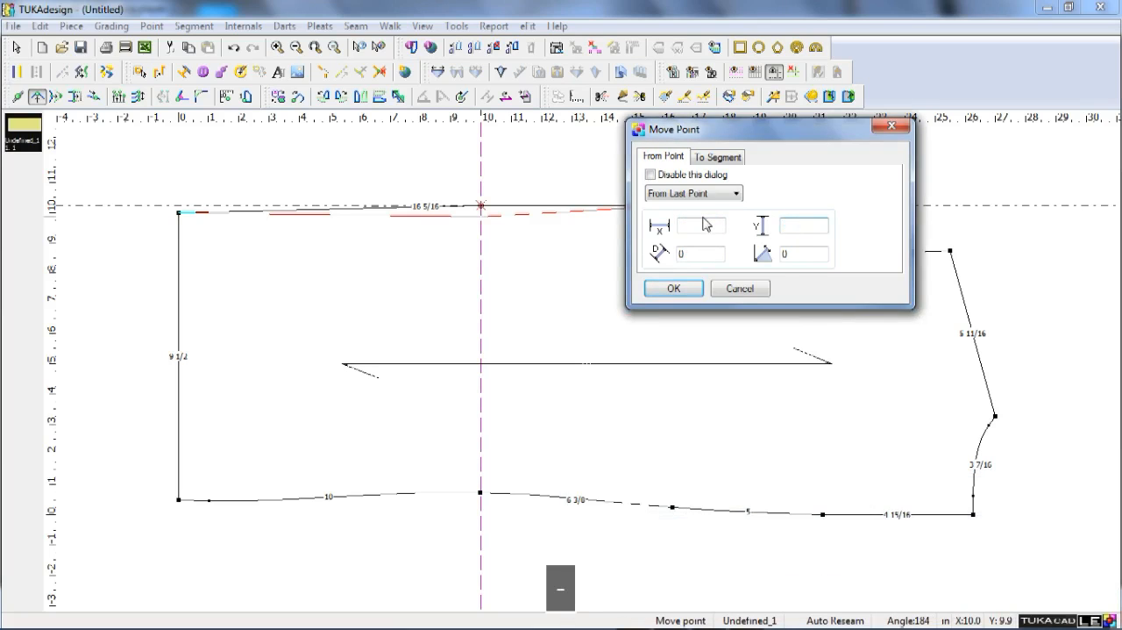
pyautogui.write('.5')
pyautogui.press('Return')
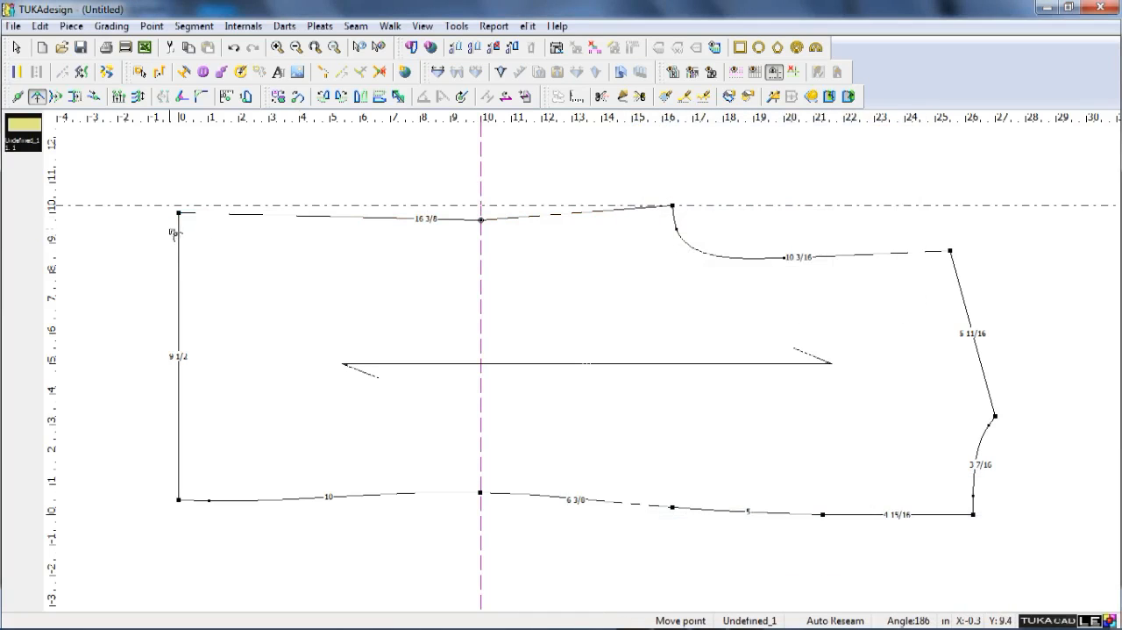
# Move the side-seam corner of the hem out to the horizontal guide and a further 1/4 inch beyond it in Y.
pyautogui.click(178, 211)
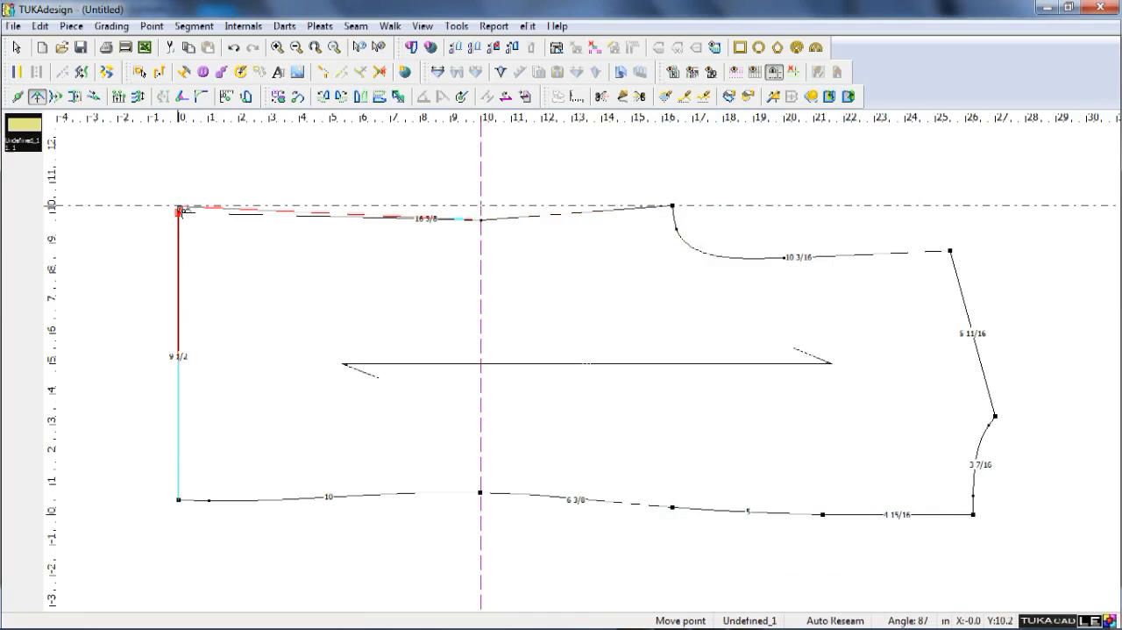
pyautogui.click(181, 212)
pyautogui.press('Return')
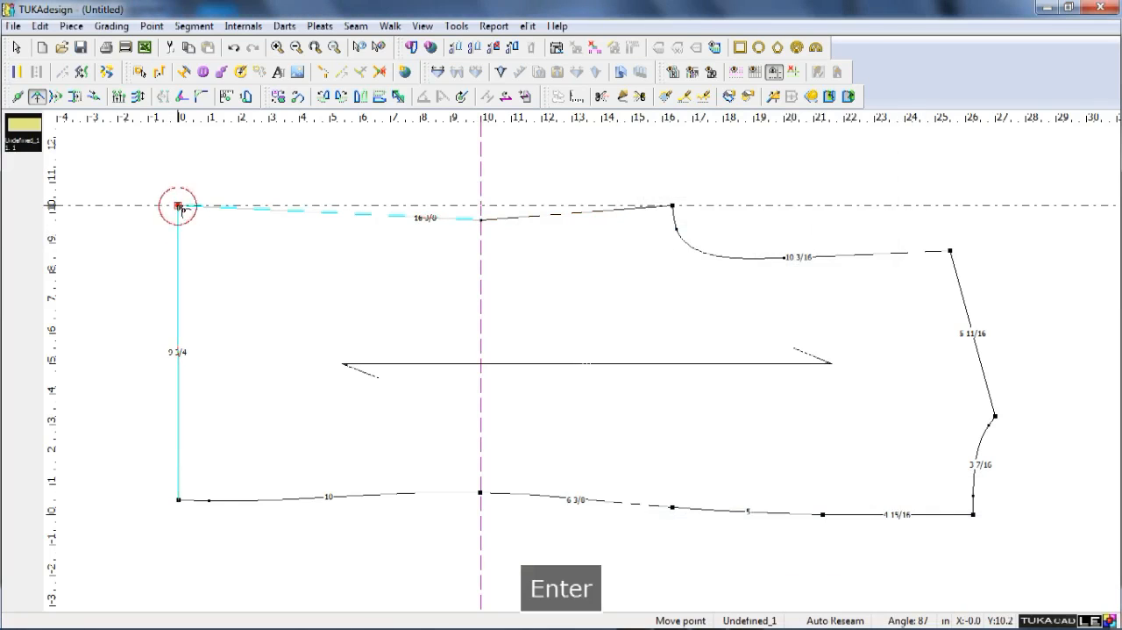
pyautogui.click(179, 205)
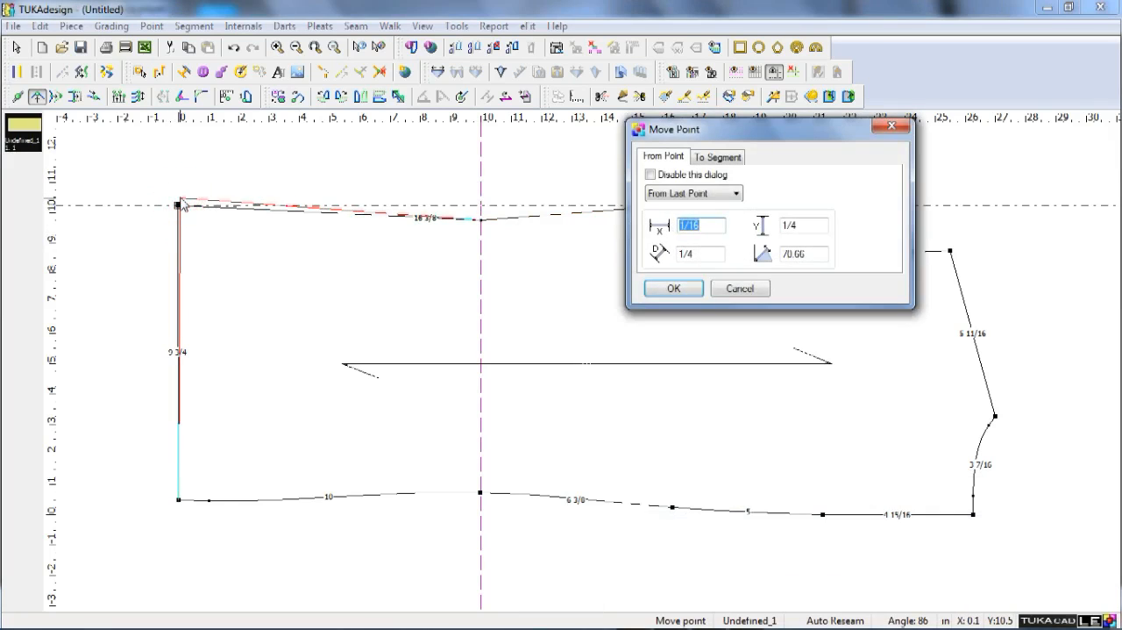
pyautogui.press('Tab')
pyautogui.press('Return')
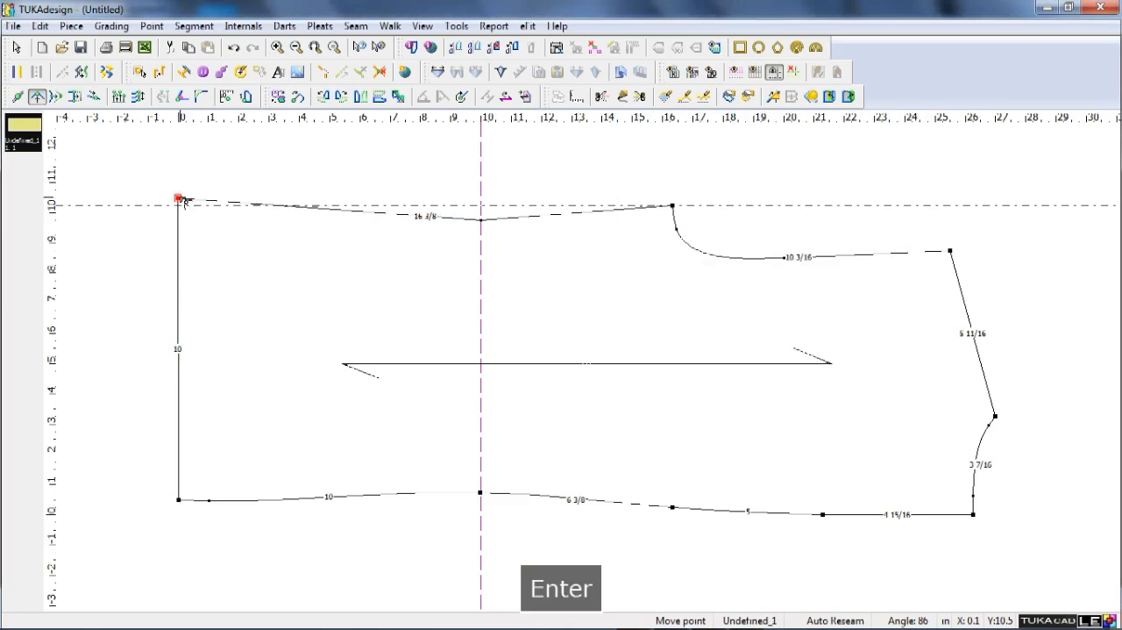
# Add curve points on the side seam near the hem, offset X 1/8 and Y 1/16, and near the underarm, offset X 0 and Y 1/16.
pyautogui.click(251, 210)
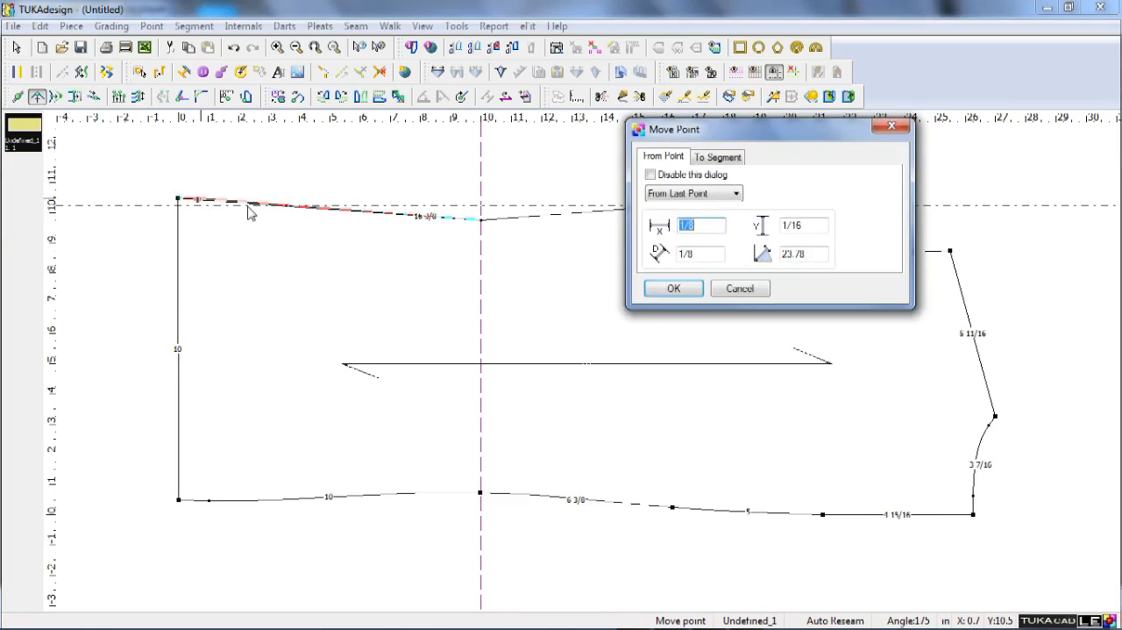
pyautogui.press('Return')
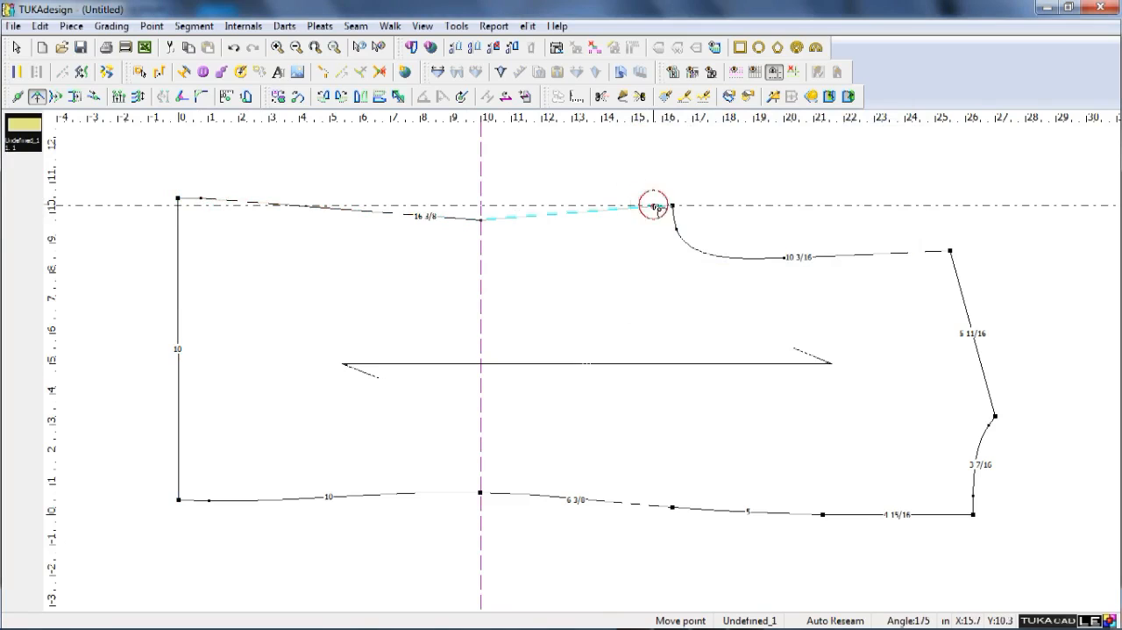
pyautogui.keyDown('shift'); pyautogui.click(655, 207); pyautogui.keyUp('shift')
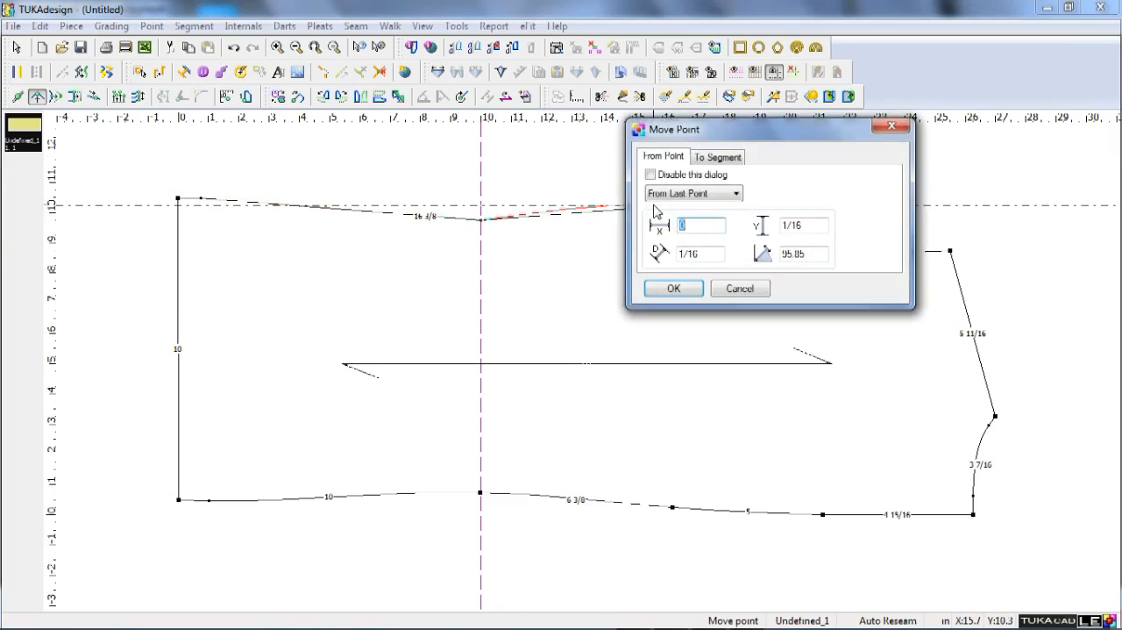
pyautogui.press('Return')
pyautogui.rightClick(350, 267)
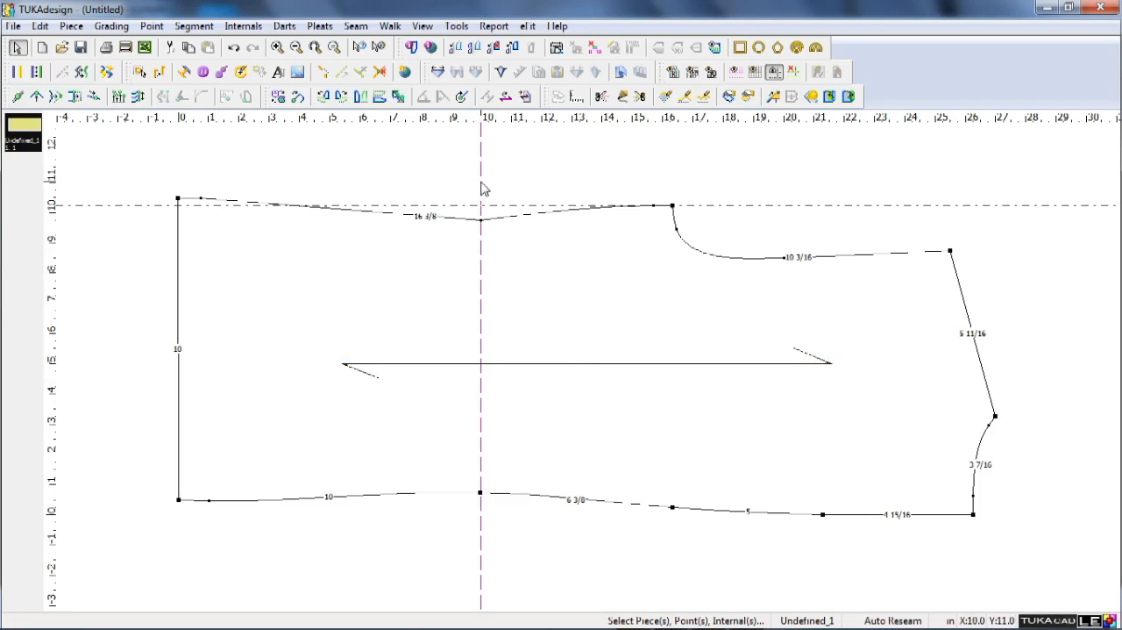
# Check the measurements in blazer.png, and reposition the horizontal guide at an offset of -4 inches from the side-seam waist point.
pyautogui.press('F9')
pyautogui.moveTo(647, 625)
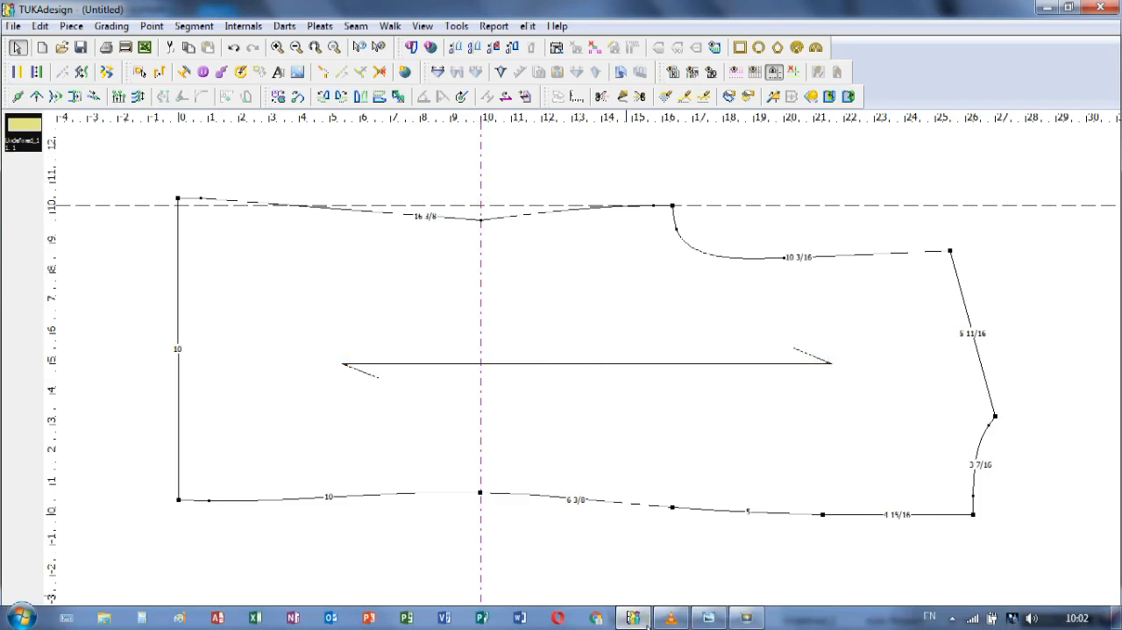
pyautogui.click(708, 617)
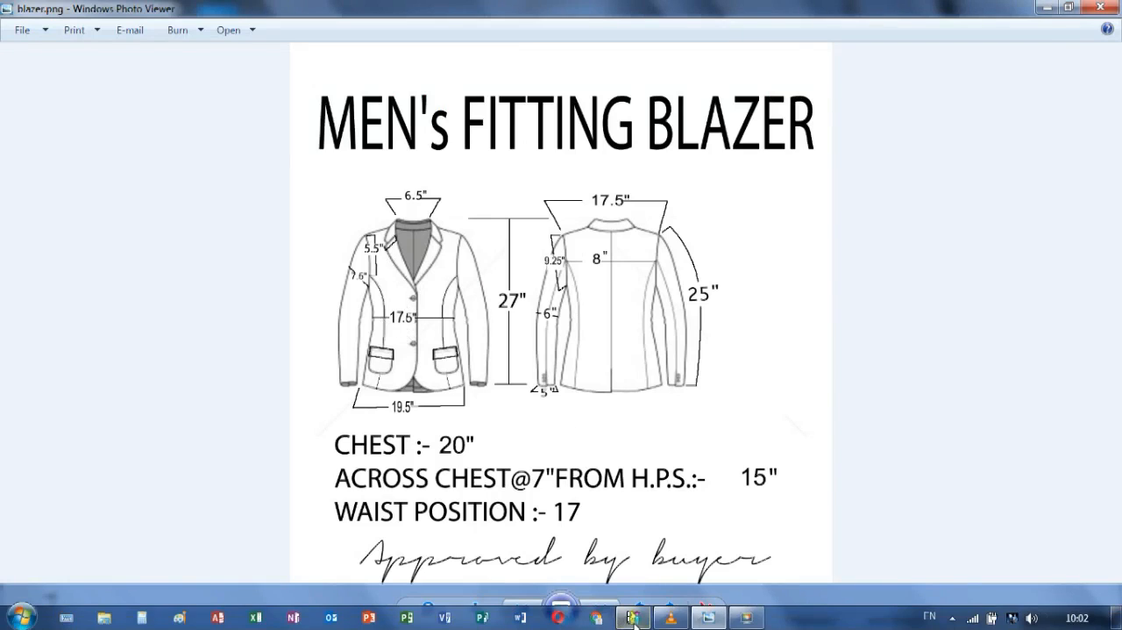
pyautogui.click(632, 621)
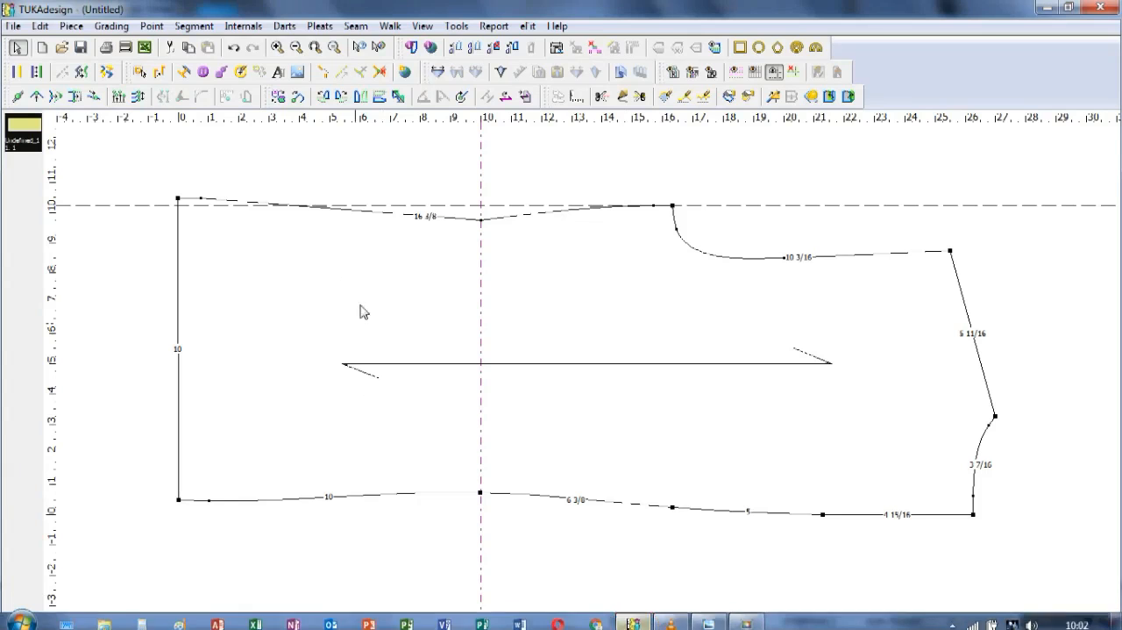
pyautogui.click(1016, 207)
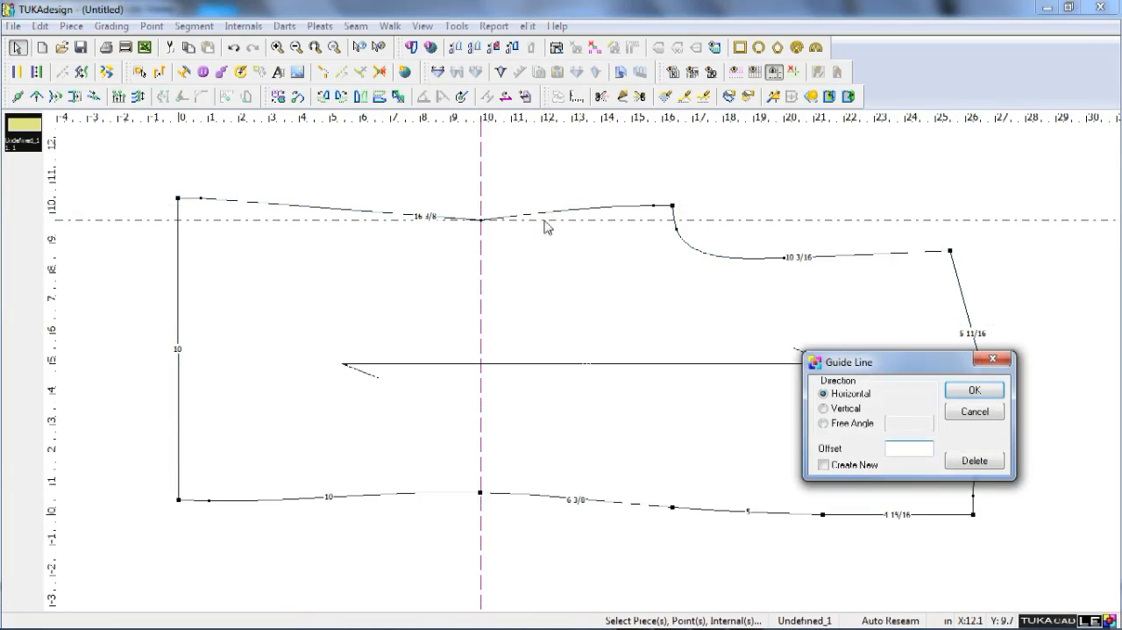
pyautogui.write('4 1/8')
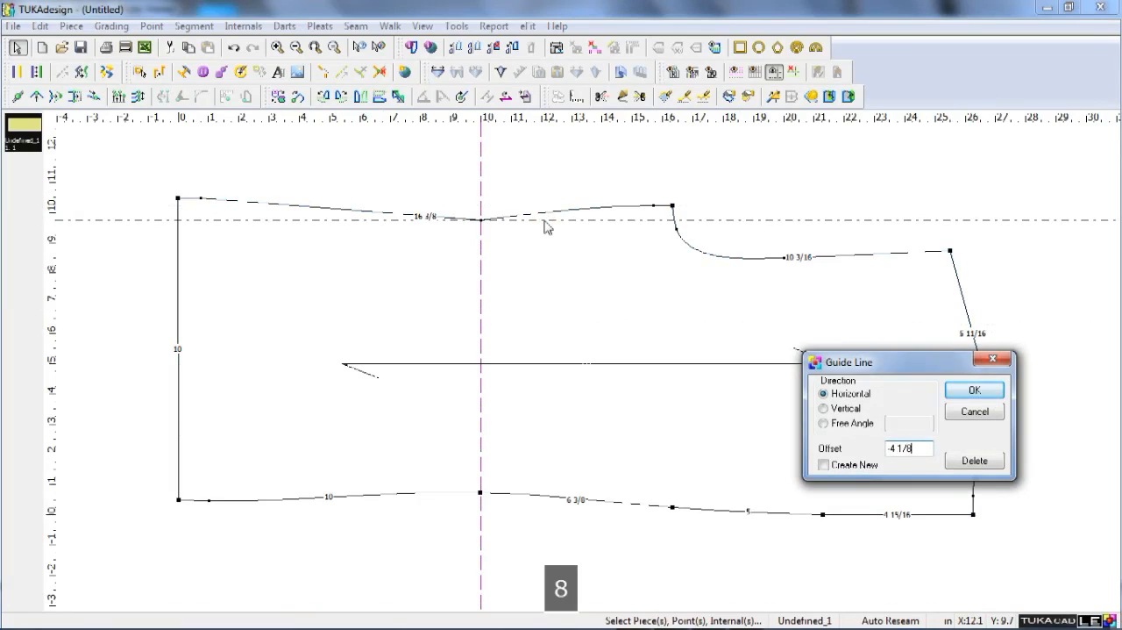
pyautogui.press('Return')
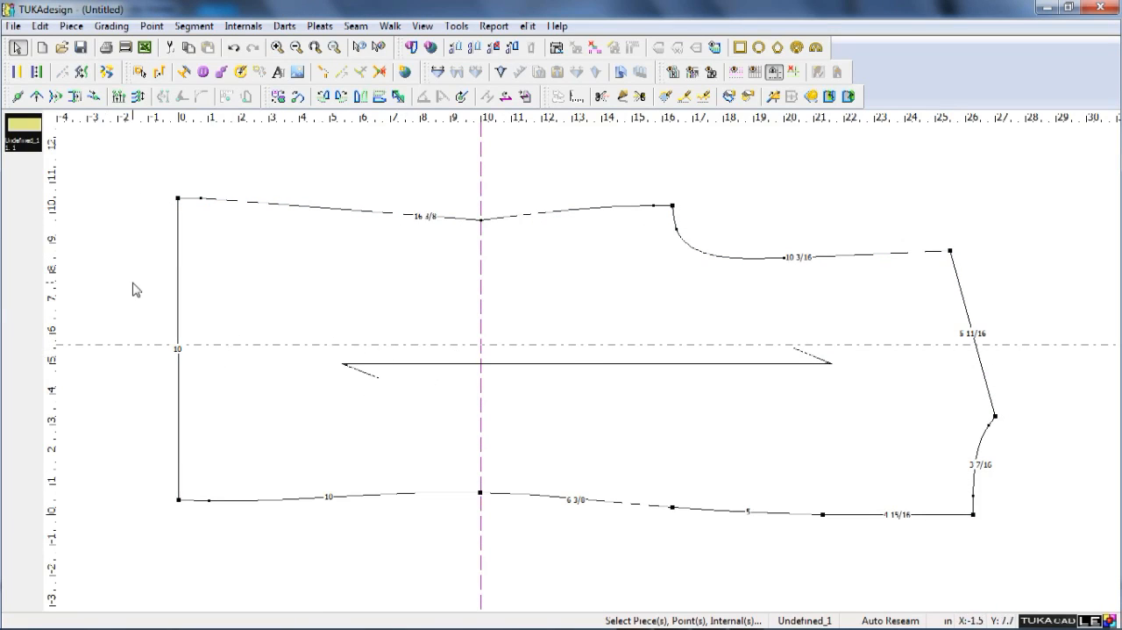
# Add a grading point at the midpoint of the hem line, 5 inches from each end.
pyautogui.press('a')
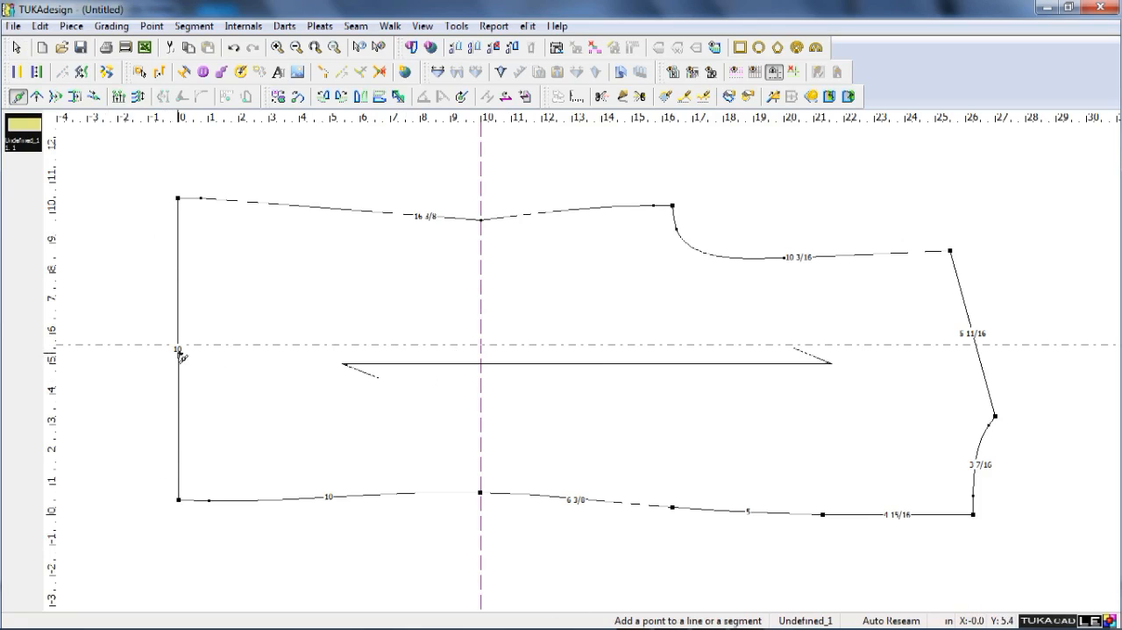
pyautogui.click(178, 350)
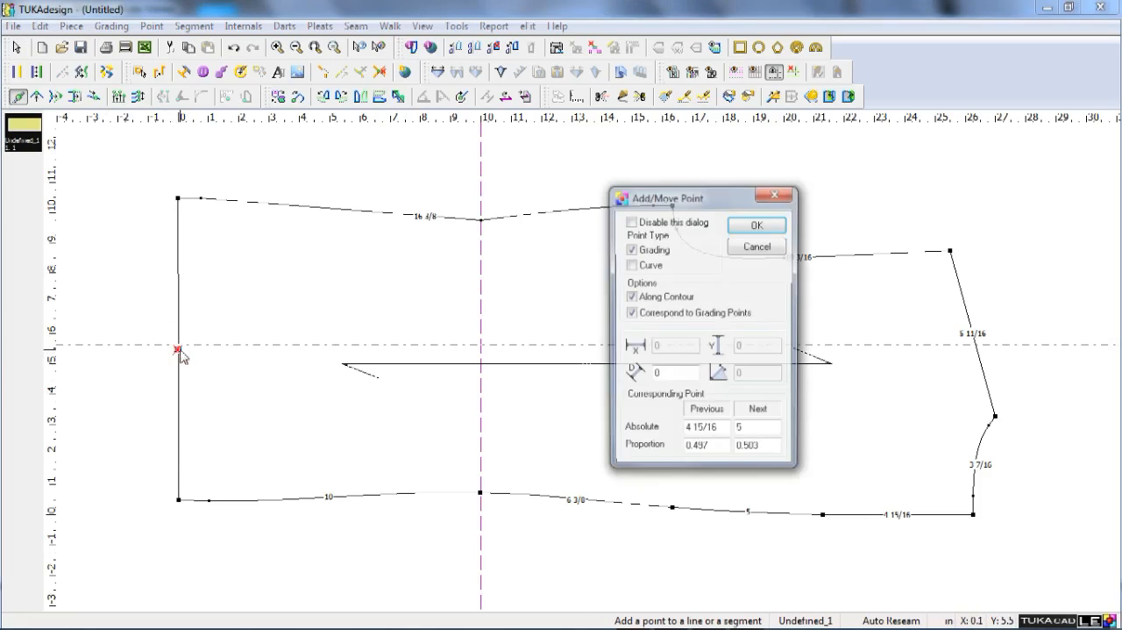
pyautogui.click(760, 449)
pyautogui.press('BackSpace')
pyautogui.press('Return')
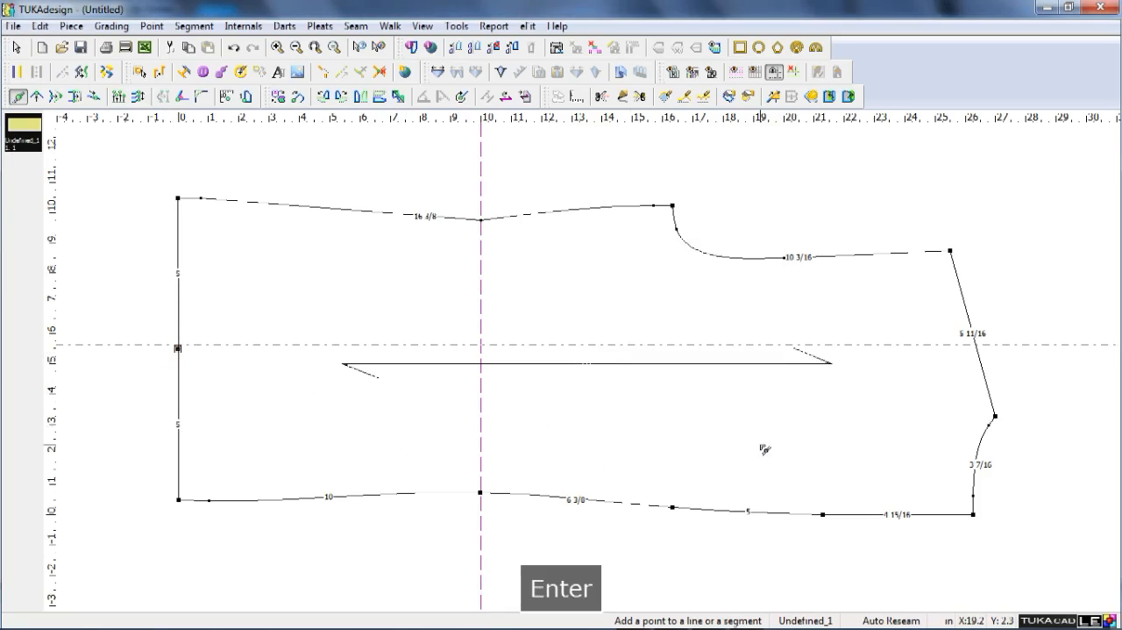
pyautogui.rightClick(153, 371)
# Raise the side-seam corner of the hem with offsets of X 0.5 inch and Y 0.
pyautogui.click(178, 199)
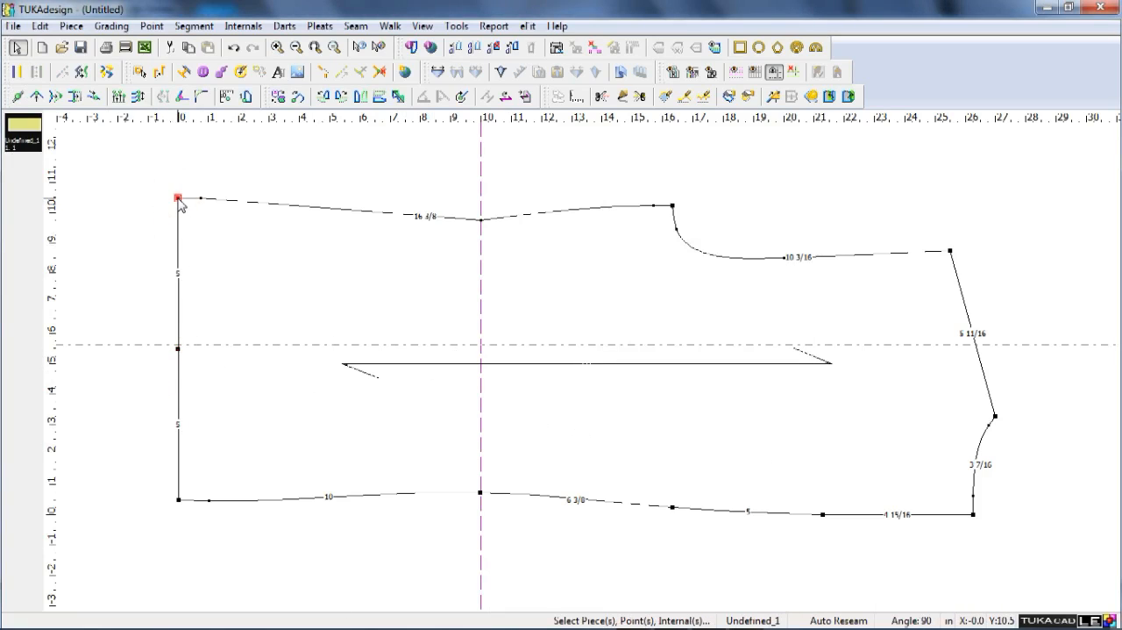
pyautogui.press('q')
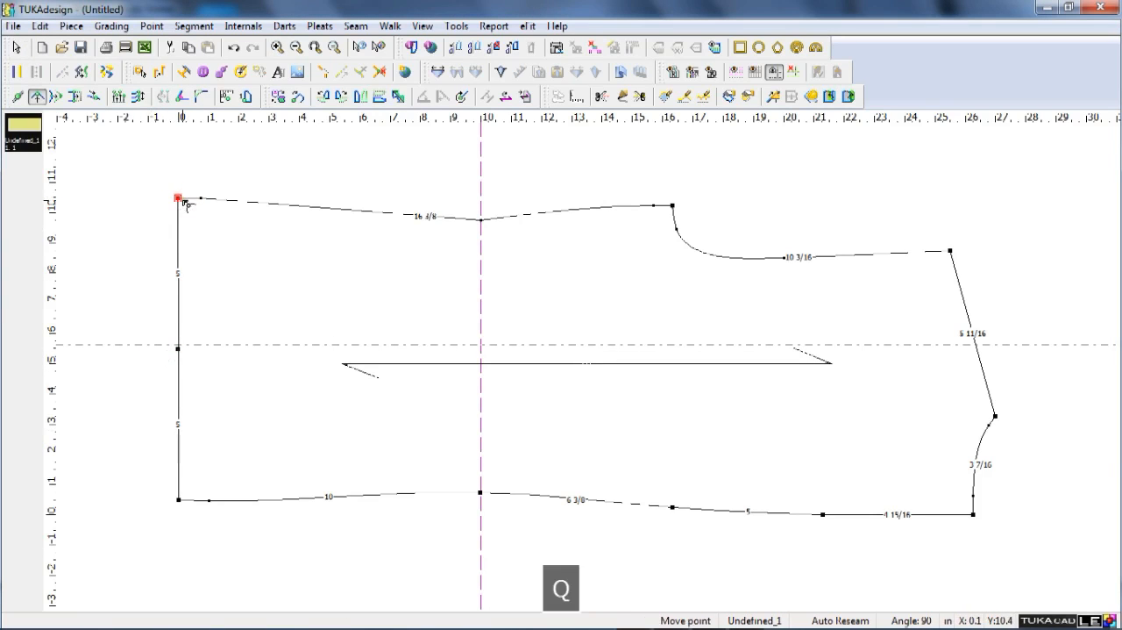
pyautogui.click(196, 200)
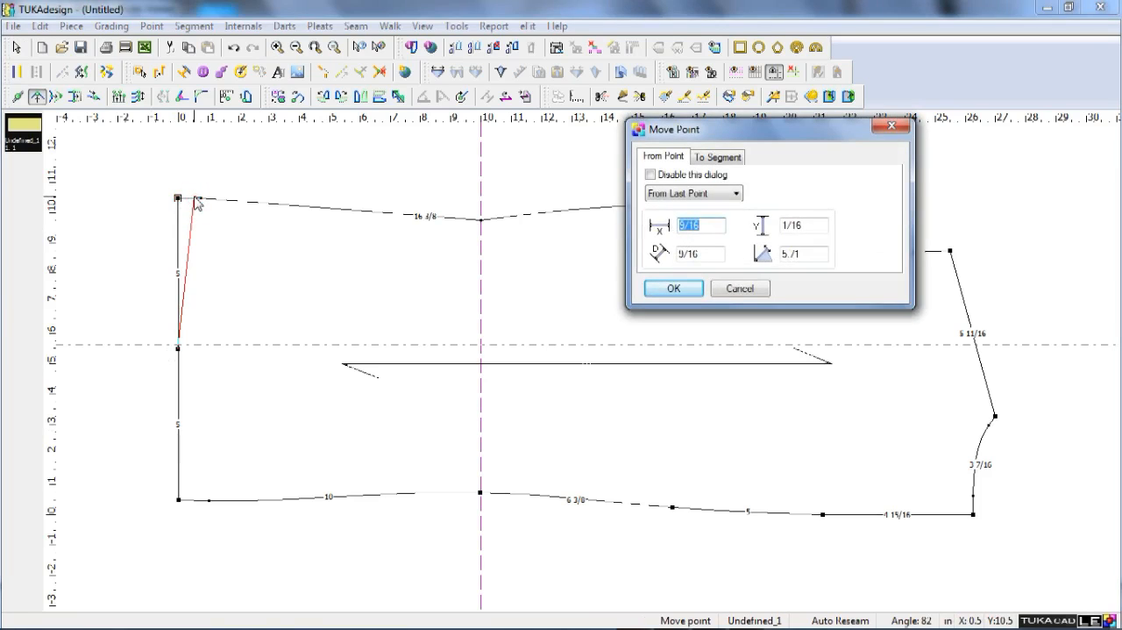
pyautogui.write('.5')
pyautogui.press('Tab')
pyautogui.write('0')
pyautogui.press('Return')
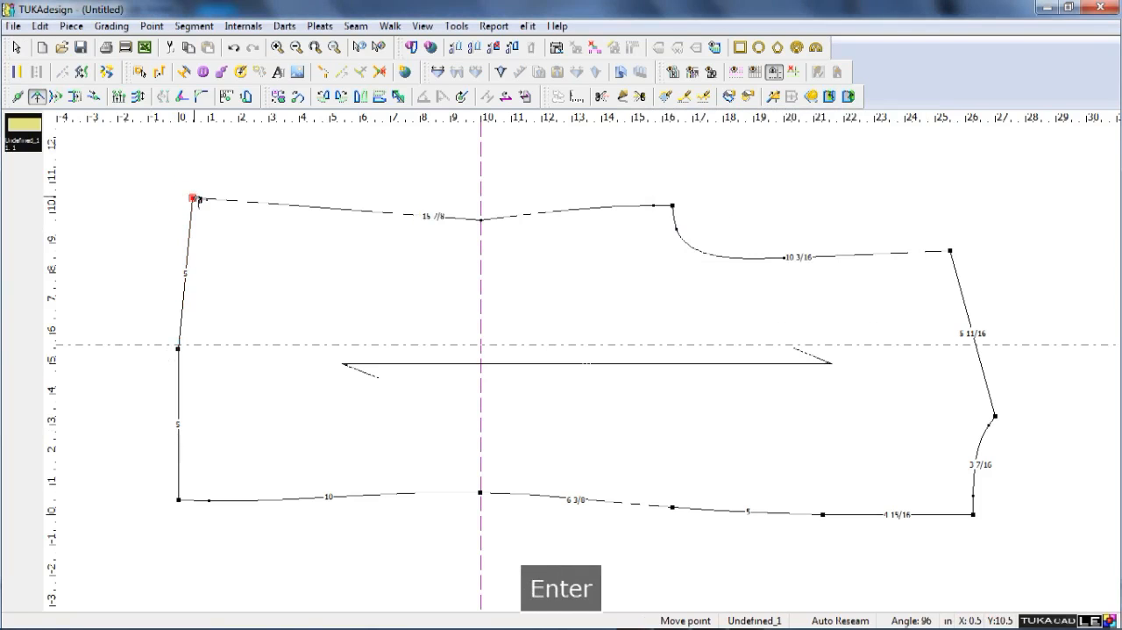
pyautogui.rightClick(148, 355)
# Make the hem's midpoint a curve point as well as a grading point in its point properties.
pyautogui.doubleClick(178, 349)
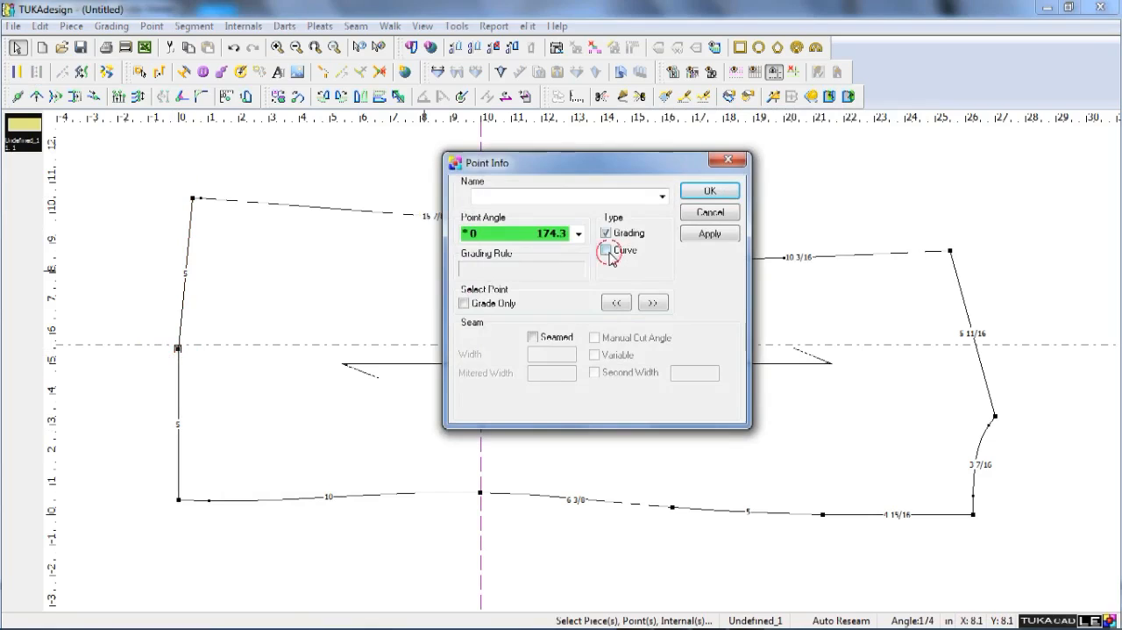
pyautogui.click(606, 251)
pyautogui.press('Return')
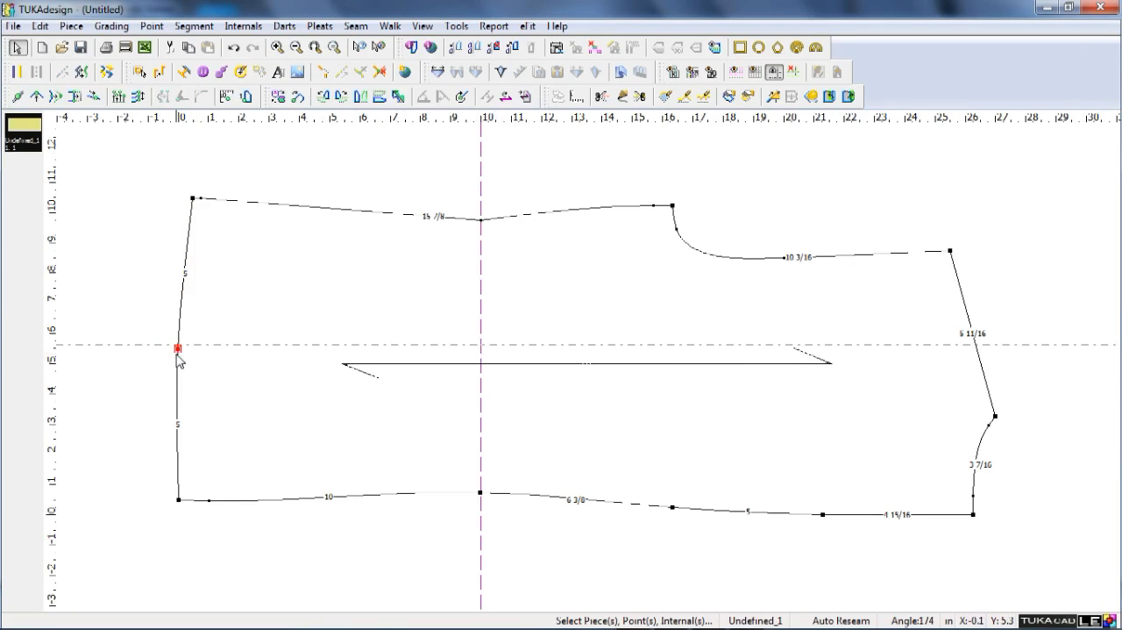
# Draft an internal line from the hem's midpoint to the upper end of the armhole curve.
pyautogui.press('d')
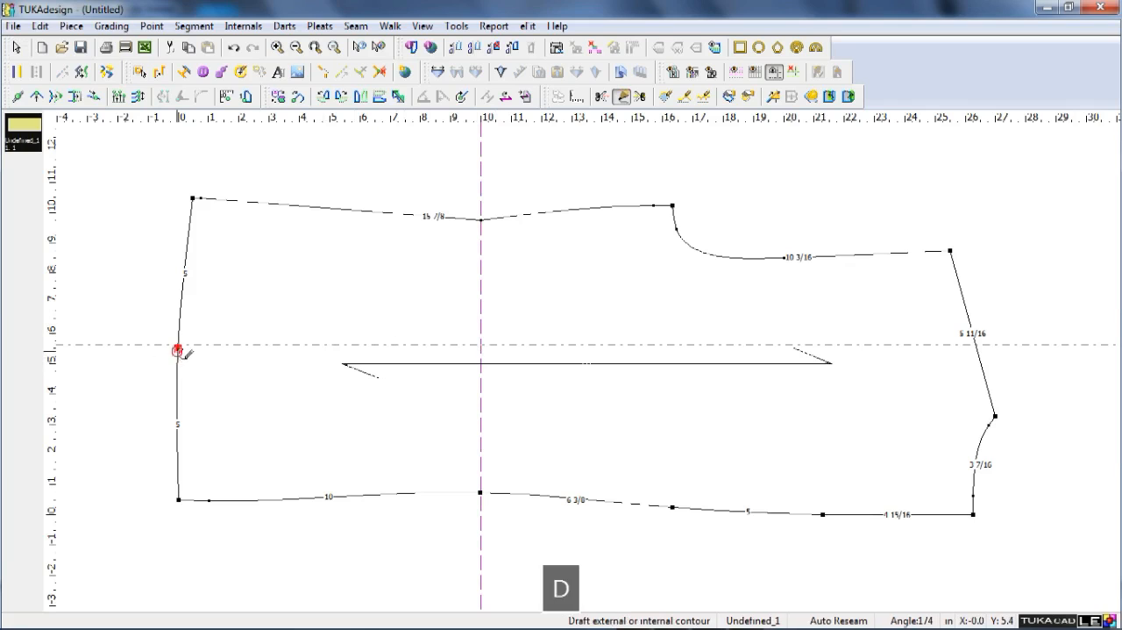
pyautogui.click(178, 350)
pyautogui.press('Return')
pyautogui.click(783, 258)
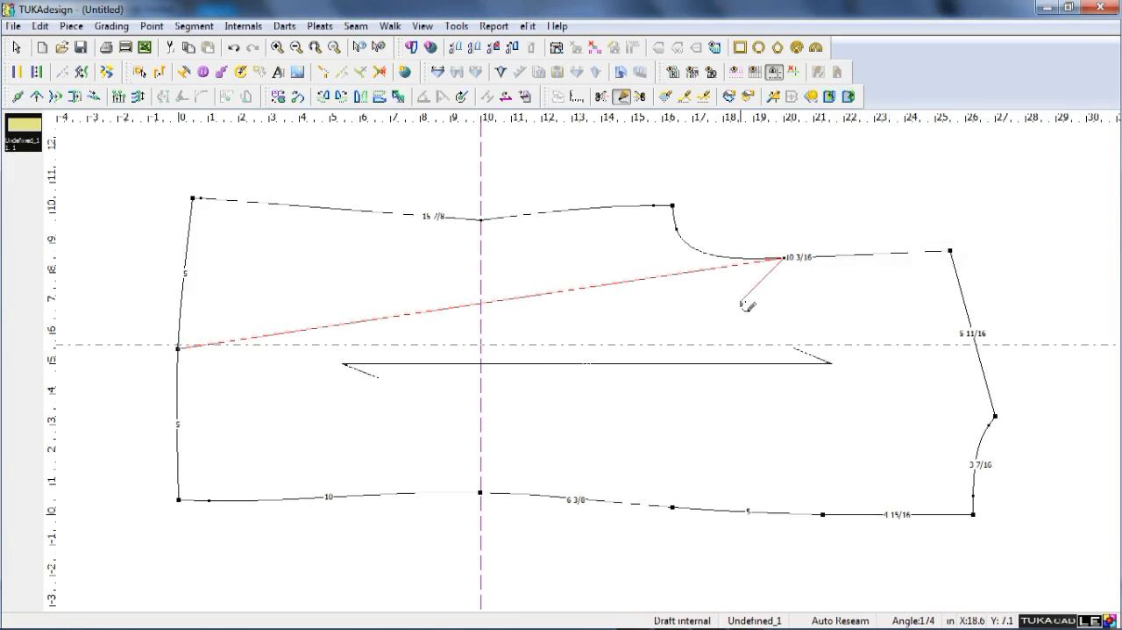
pyautogui.rightClick(747, 305)
pyautogui.press('Return')
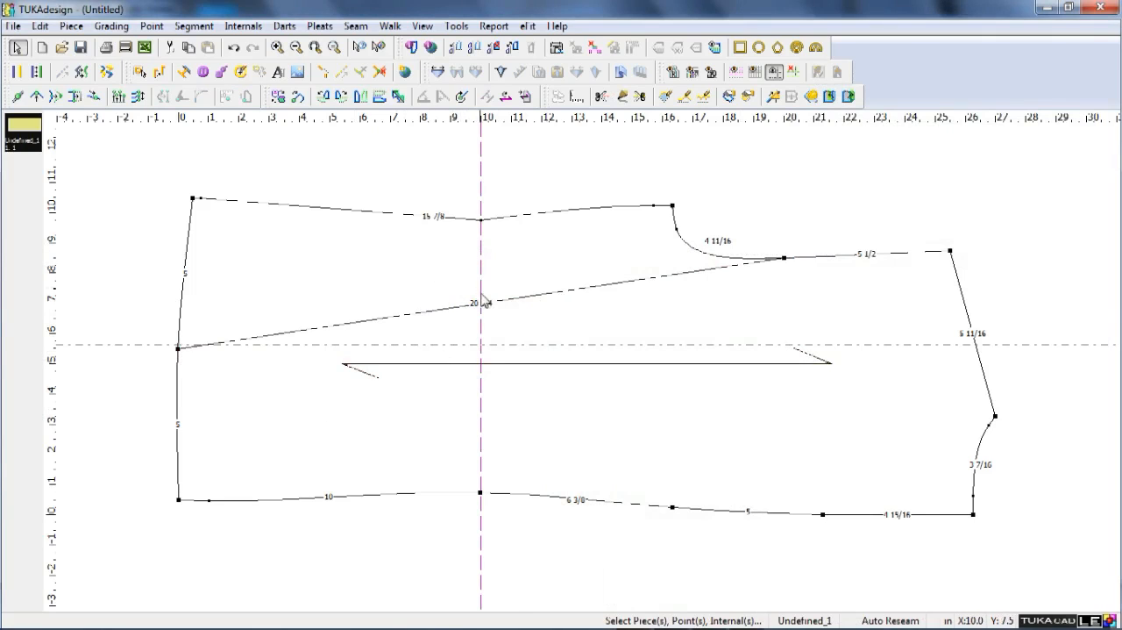
# Bend the internal panel line by moving a new point on it to the intersection of the vertical and horizontal guide lines.
pyautogui.press('q')
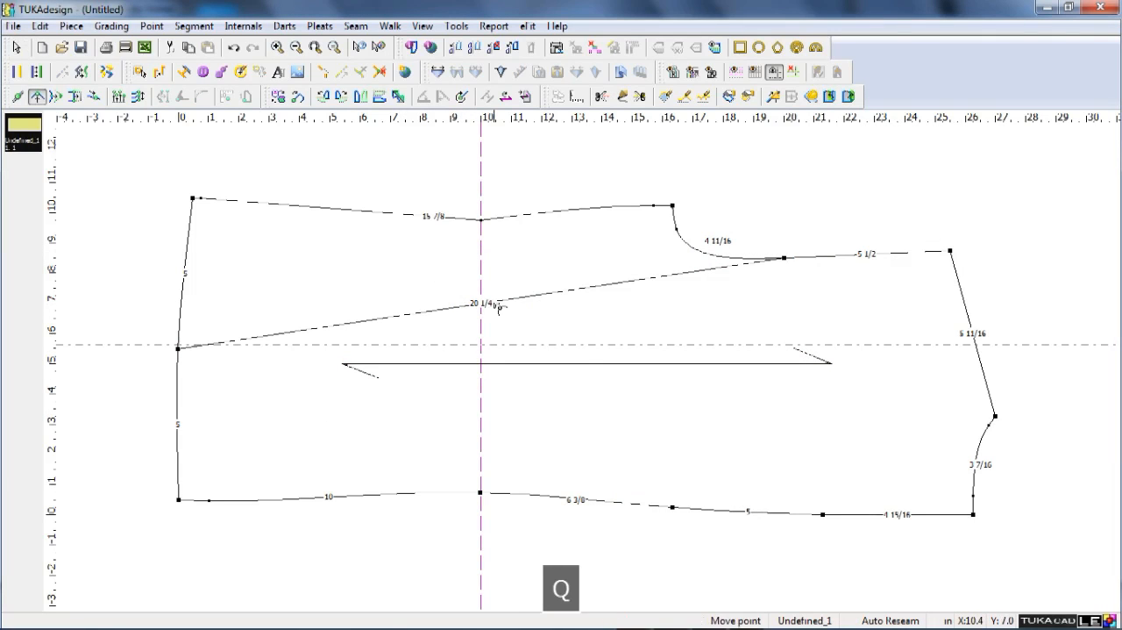
pyautogui.keyDown('shift'); pyautogui.click(496, 302); pyautogui.keyUp('shift')
pyautogui.rightClick(488, 331)
pyautogui.click(496, 300)
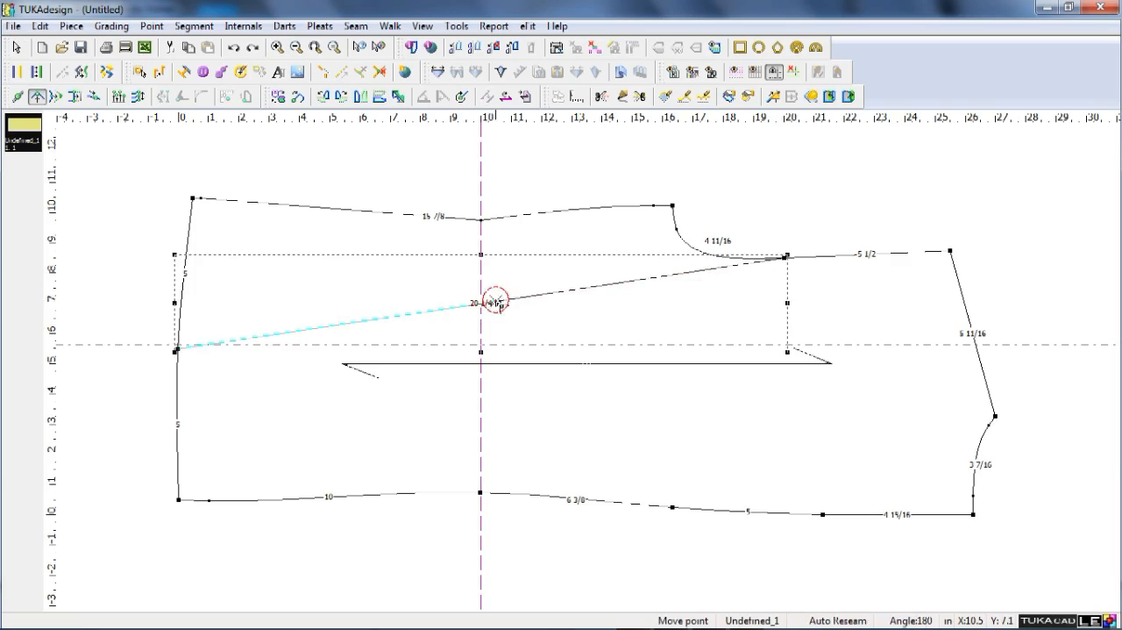
pyautogui.click(481, 347)
pyautogui.press('Return')
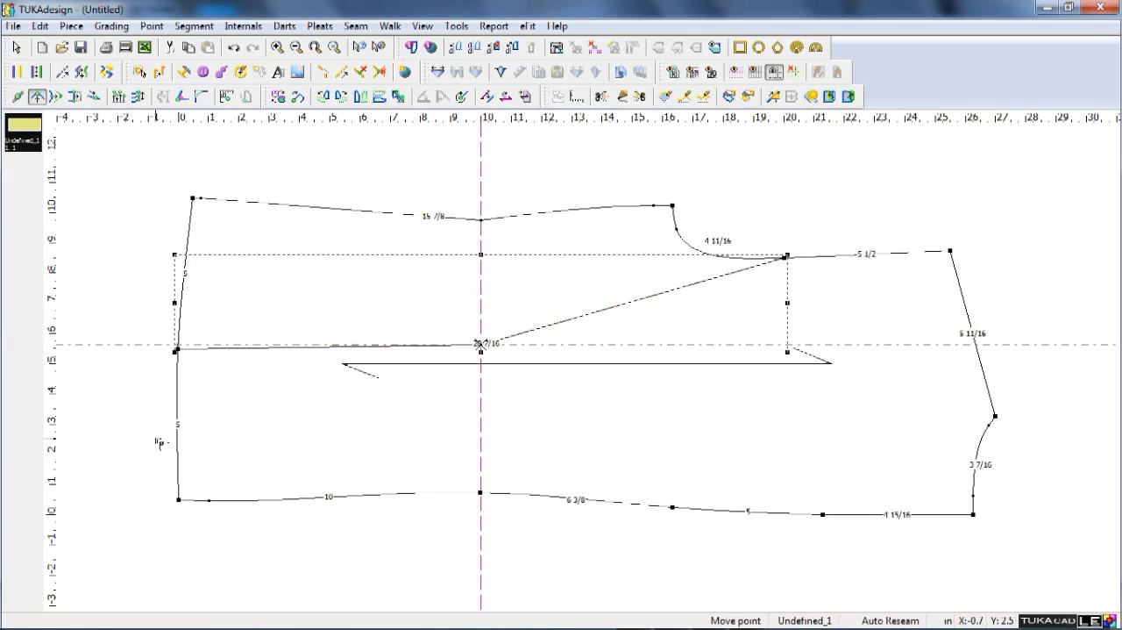
pyautogui.rightClick(150, 426)
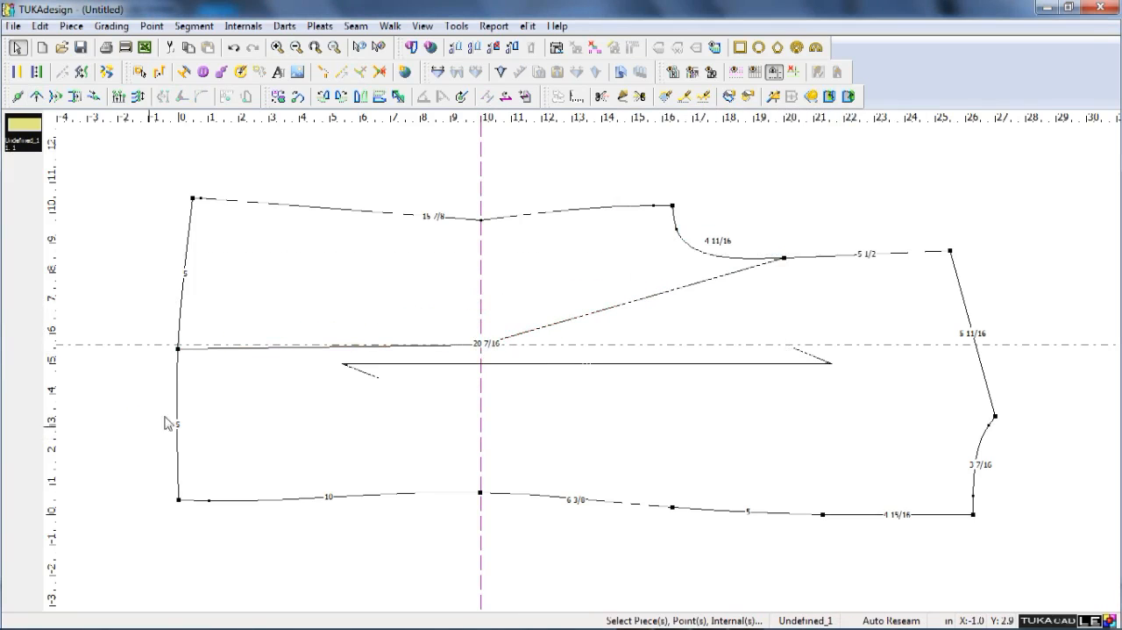
# Place a horizontal guide line through the hem's midpoint.
pyautogui.doubleClick(180, 349)
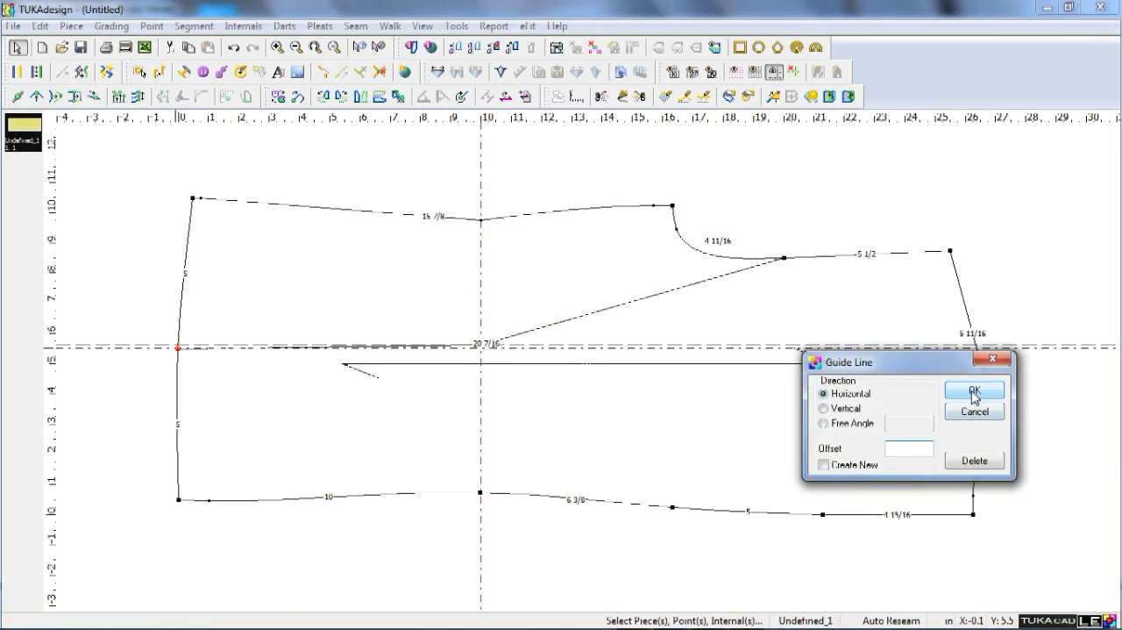
pyautogui.click(976, 390)
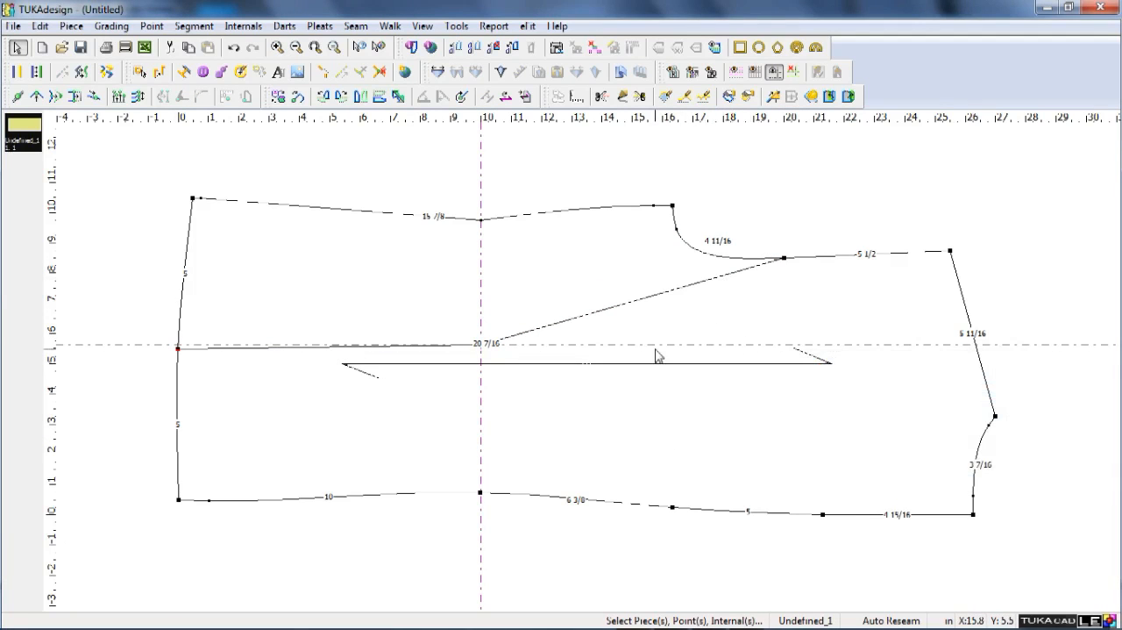
pyautogui.moveTo(1029, 346); pyautogui.dragTo(332, 427)
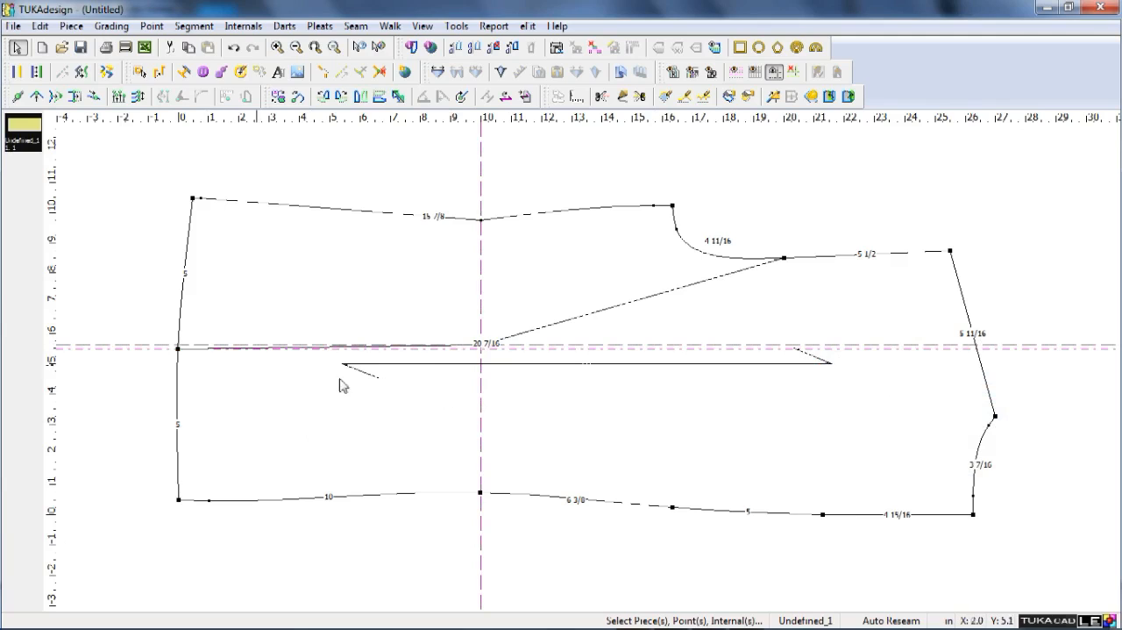
# Shape the internal line between waist and armhole into a smooth curve with two added curve points, the lower one resting on the new guide line.
pyautogui.press('q')
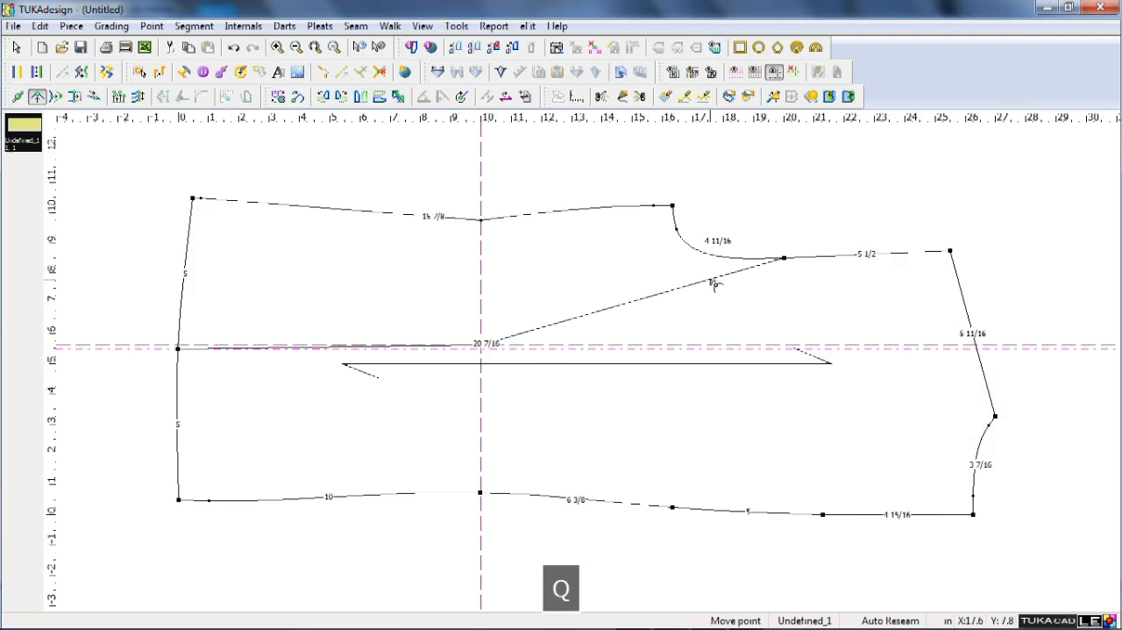
pyautogui.keyDown('shift'); pyautogui.moveTo(712, 279); pyautogui.dragTo(744, 311); pyautogui.keyUp('shift')
pyautogui.click(680, 292)
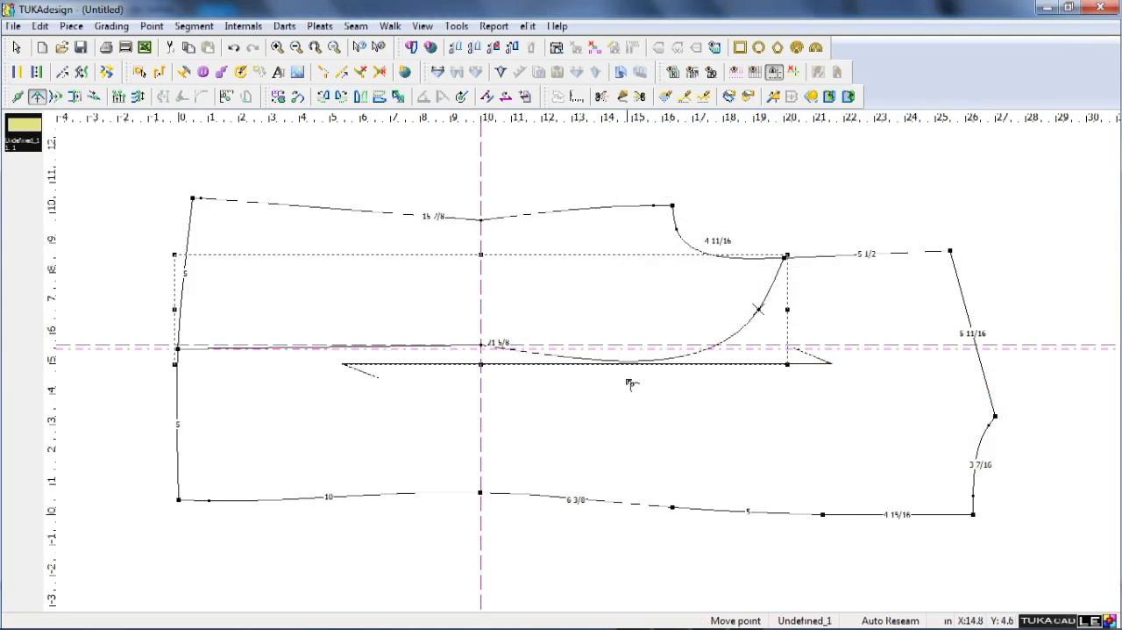
pyautogui.keyDown('shift'); pyautogui.moveTo(645, 360); pyautogui.dragTo(634, 349); pyautogui.keyUp('shift')
pyautogui.press('Return')
pyautogui.rightClick(717, 201)
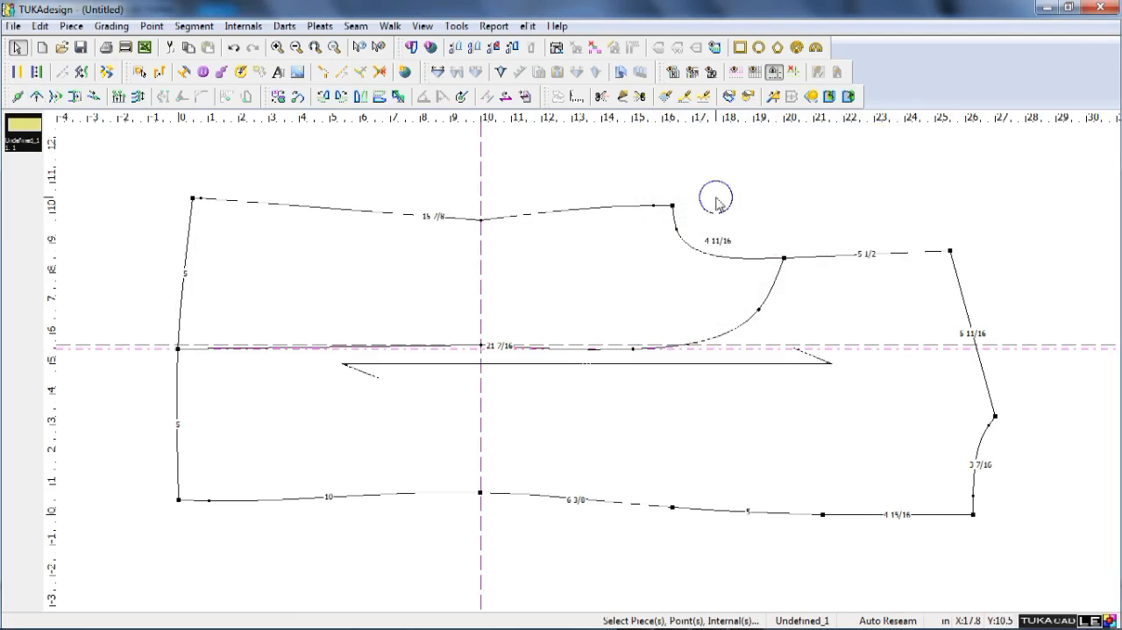
# Remove all guide lines from the work area.
pyautogui.click(790, 68)
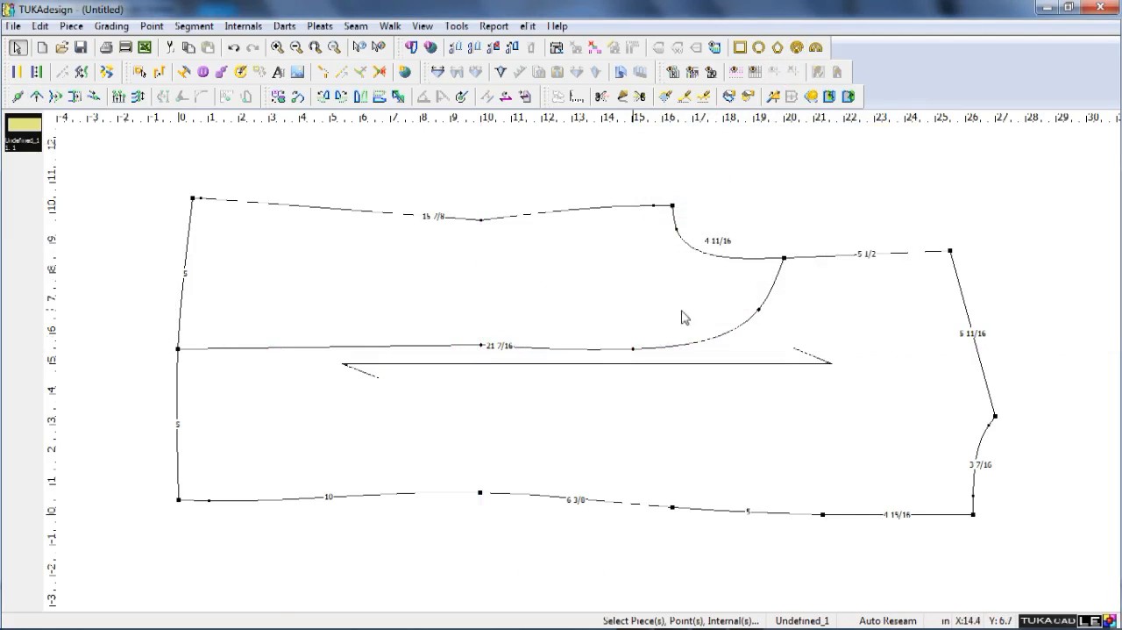
pyautogui.press('space')
pyautogui.rightClick(646, 374)
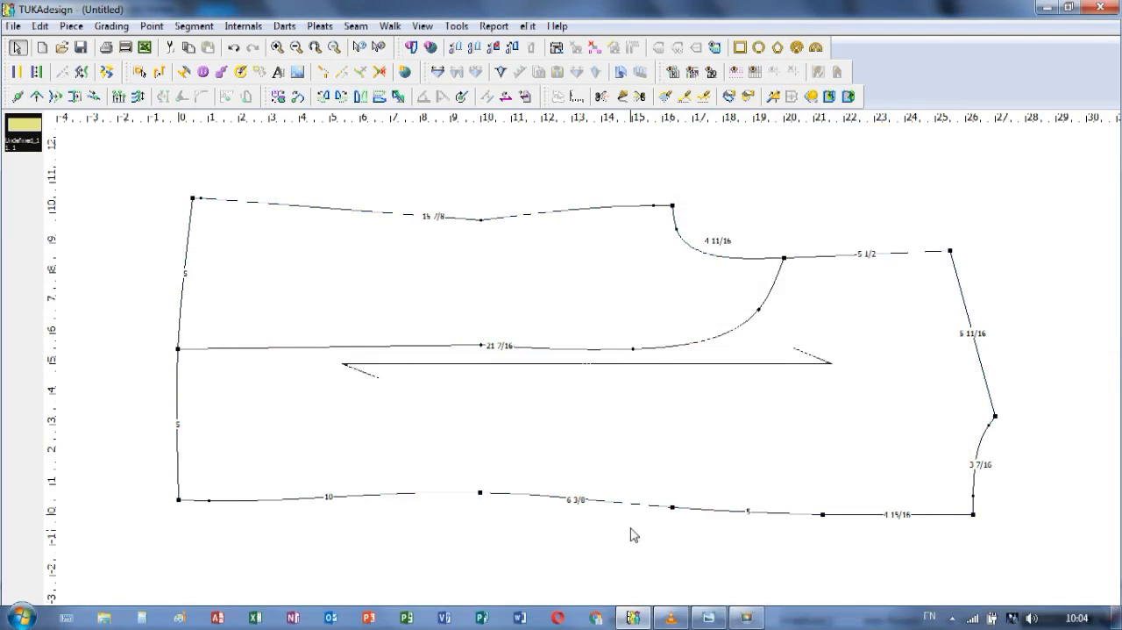
pyautogui.press('F9')
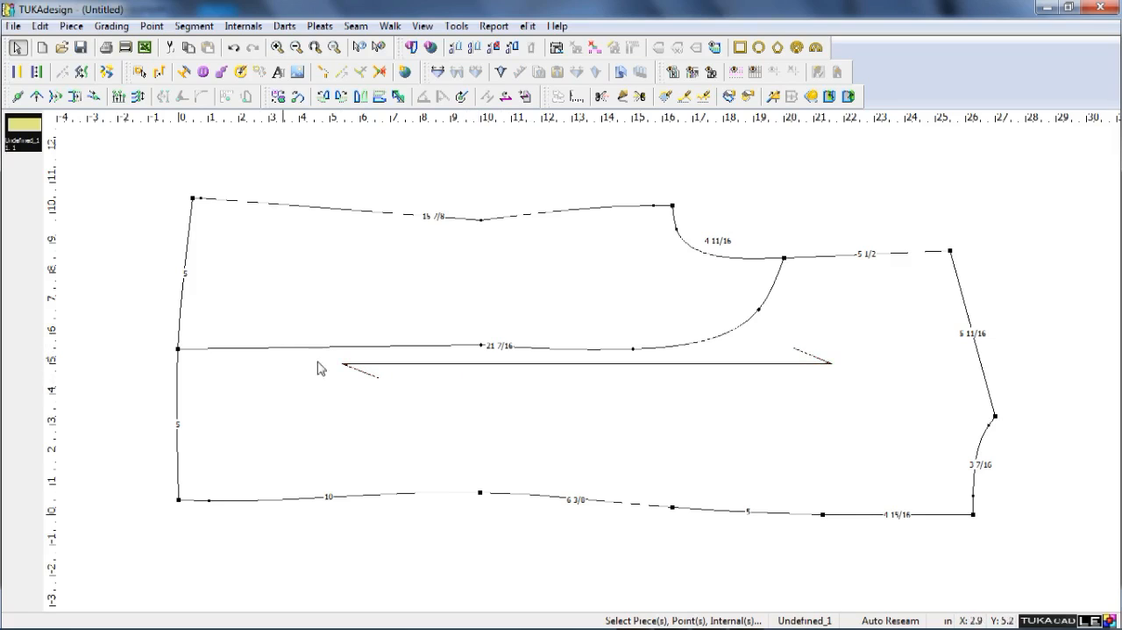
pyautogui.scroll(-1, 649, 391)
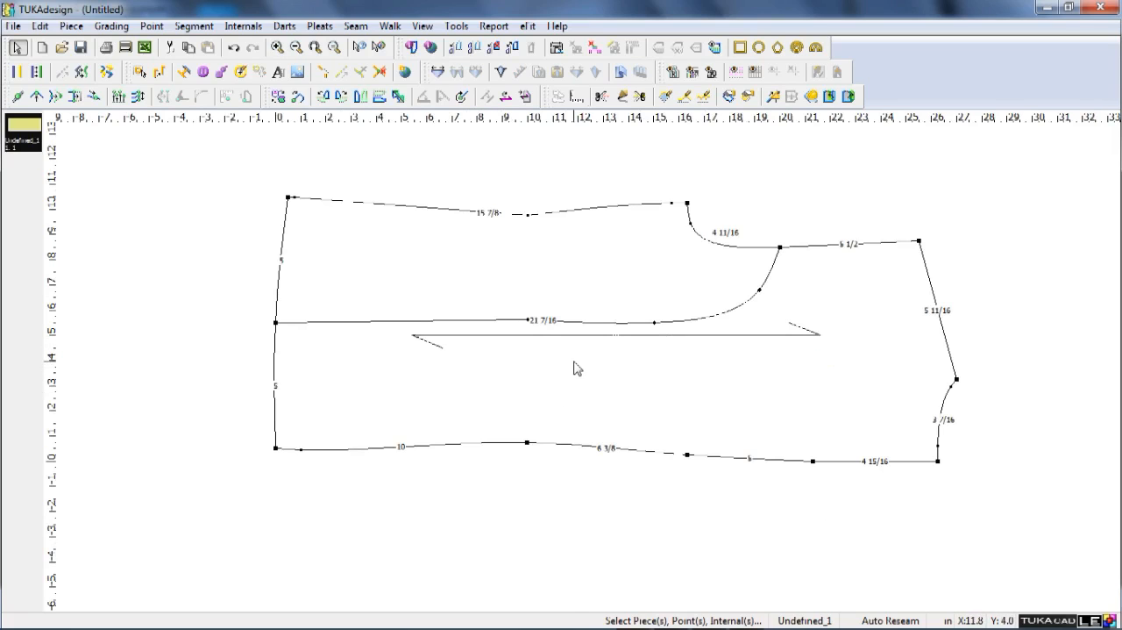
# Build a new piece from the centre-back area below the panel line and place it beneath the original back.
pyautogui.press('l')
pyautogui.click(577, 398)
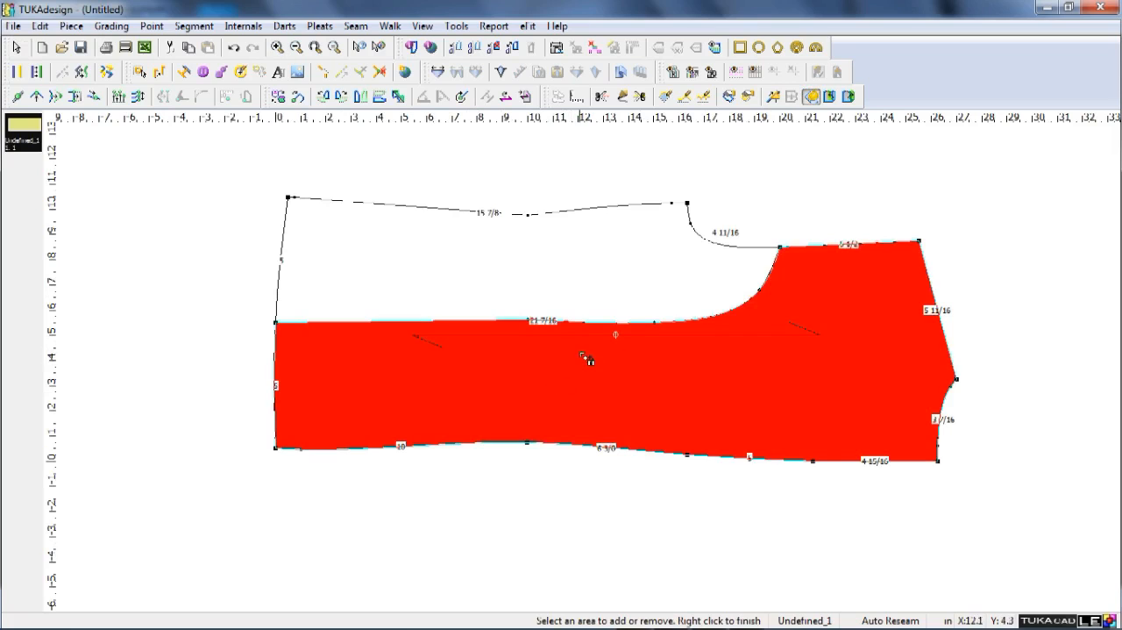
pyautogui.rightClick(586, 358)
pyautogui.press('space')
pyautogui.scroll(-1, 602, 420)
pyautogui.click(555, 493)
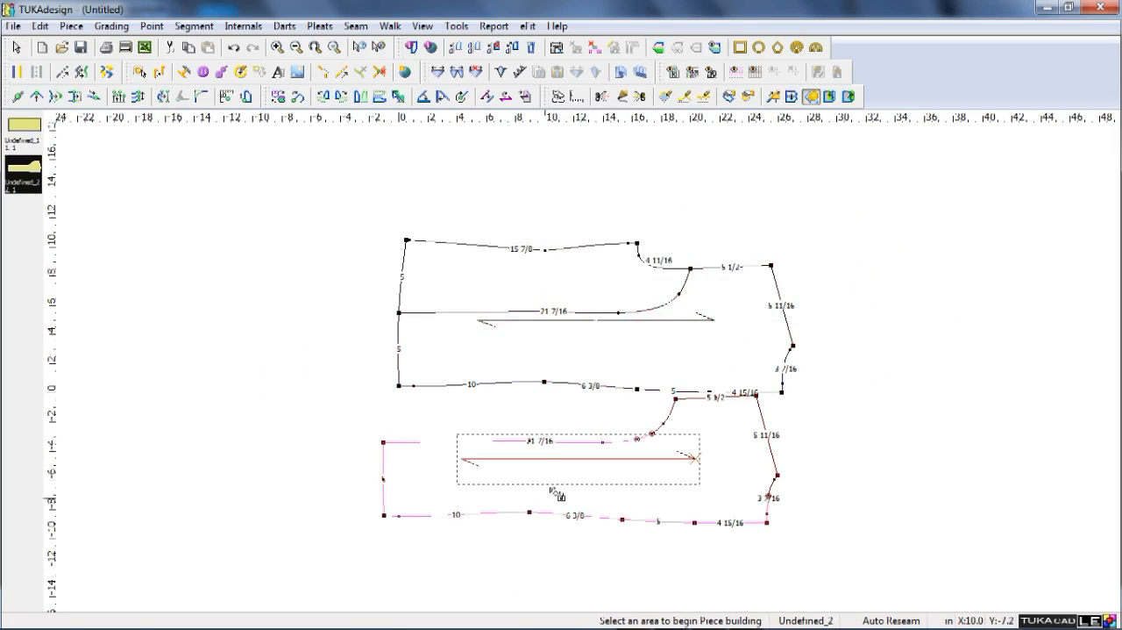
# Place a horizontal guide line offset 4 1/4 inches from the waist point on the new piece's centre-back seam.
pyautogui.scroll(1, 555, 493)
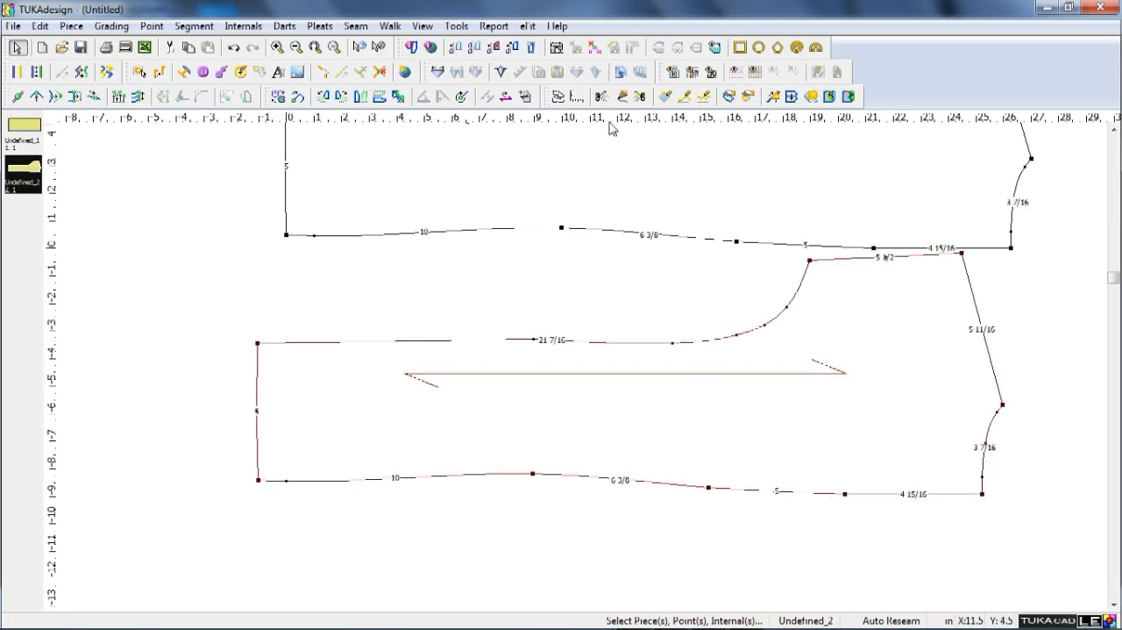
pyautogui.moveTo(534, 471); pyautogui.dragTo(533, 474)
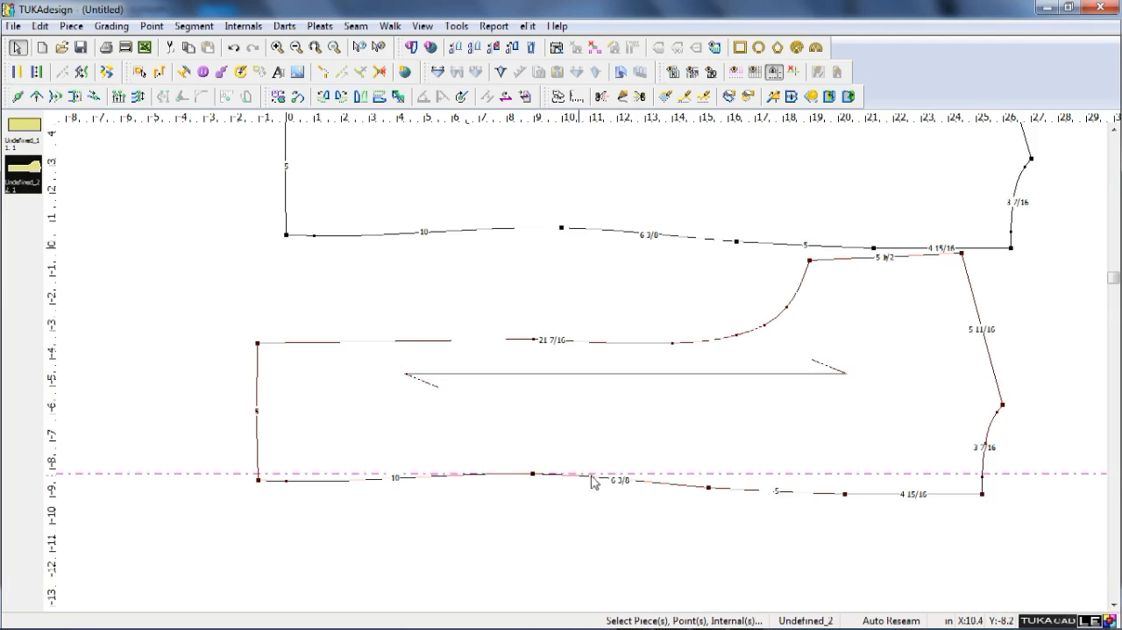
pyautogui.doubleClick(752, 475)
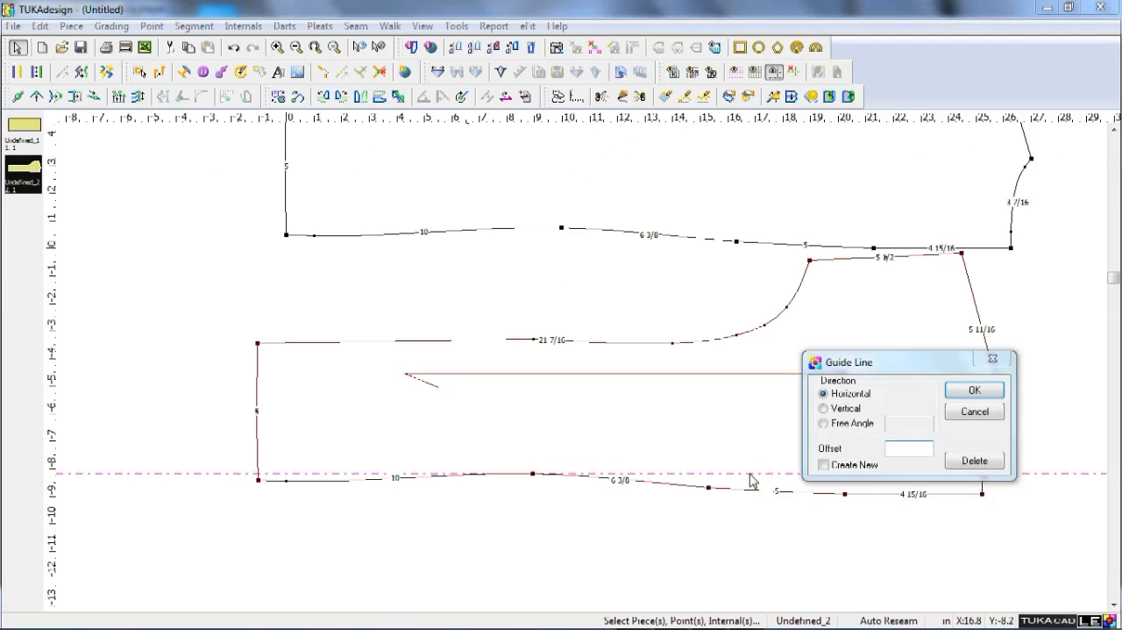
pyautogui.write('4 1/4')
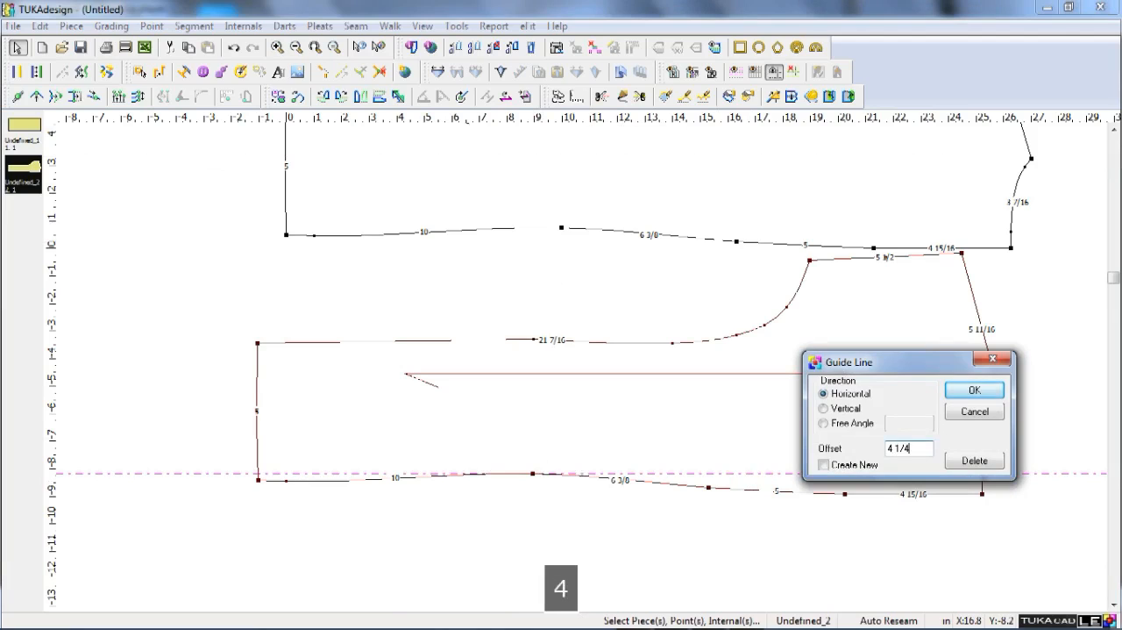
pyautogui.press('Return')
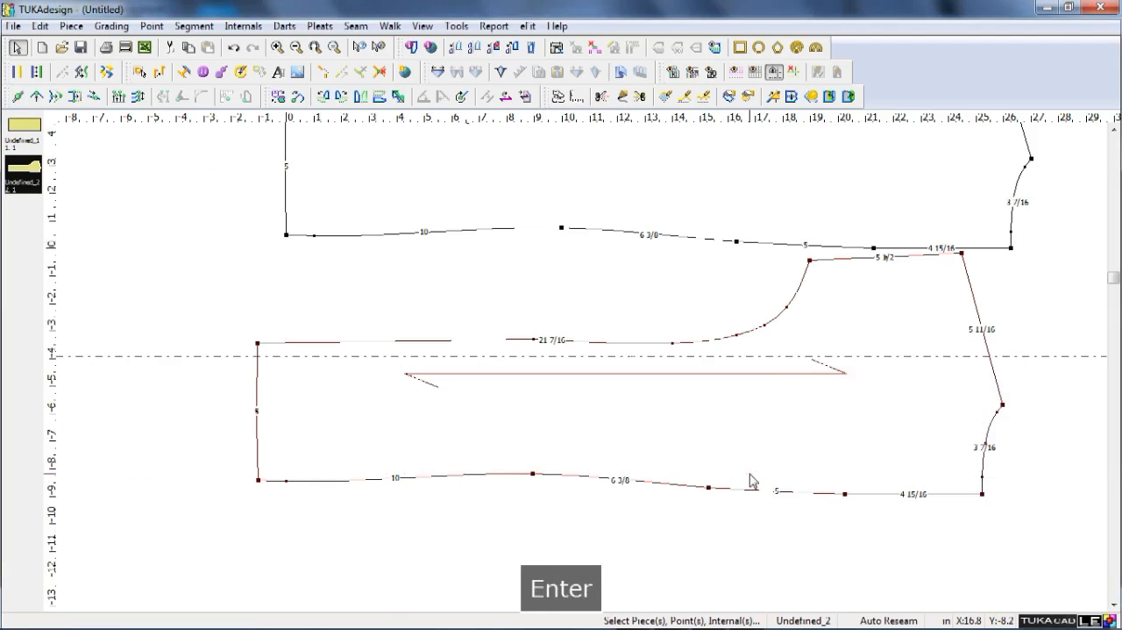
# Move the waist point of the new piece's panel seam straight down to the guide line, with an X offset of 0.
pyautogui.press('q')
pyautogui.click(533, 339)
pyautogui.click(533, 356)
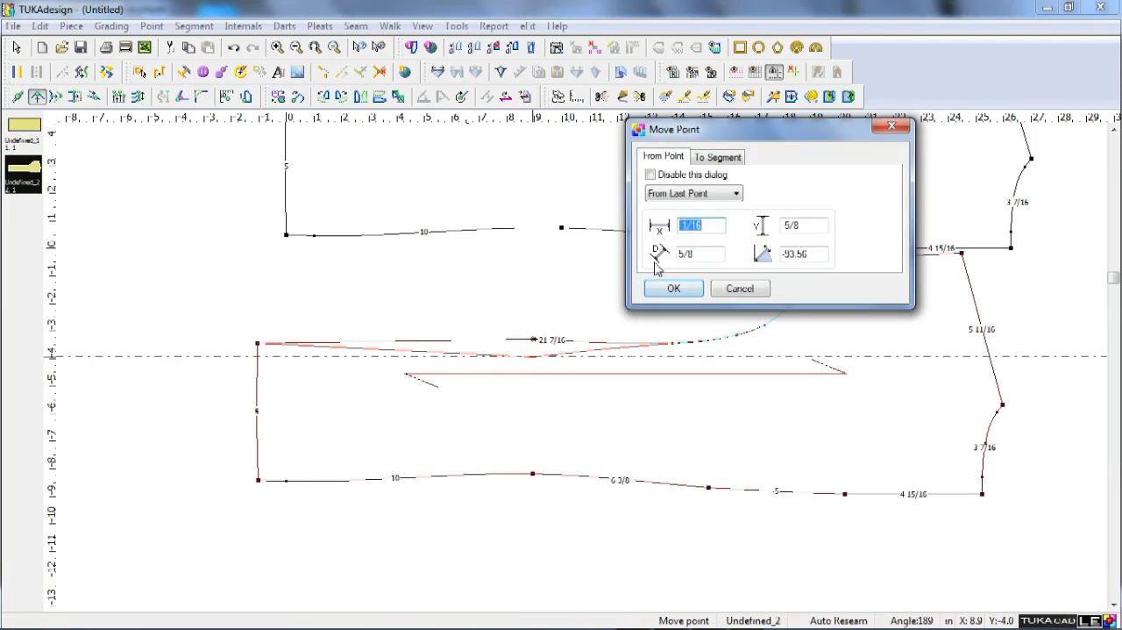
pyautogui.write('0')
pyautogui.press('Return')
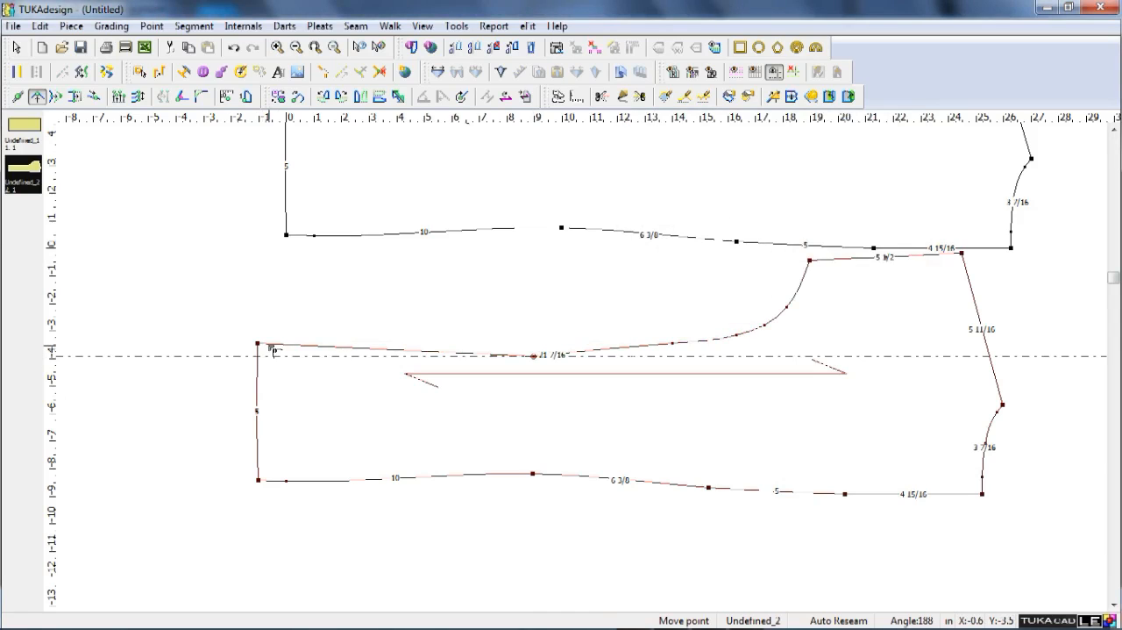
# Smooth the centre-back piece's panel seam by adding a curve point near the hem and deleting the curve point just above the waist.
pyautogui.keyDown('shift'); pyautogui.click(271, 345); pyautogui.keyUp('shift')
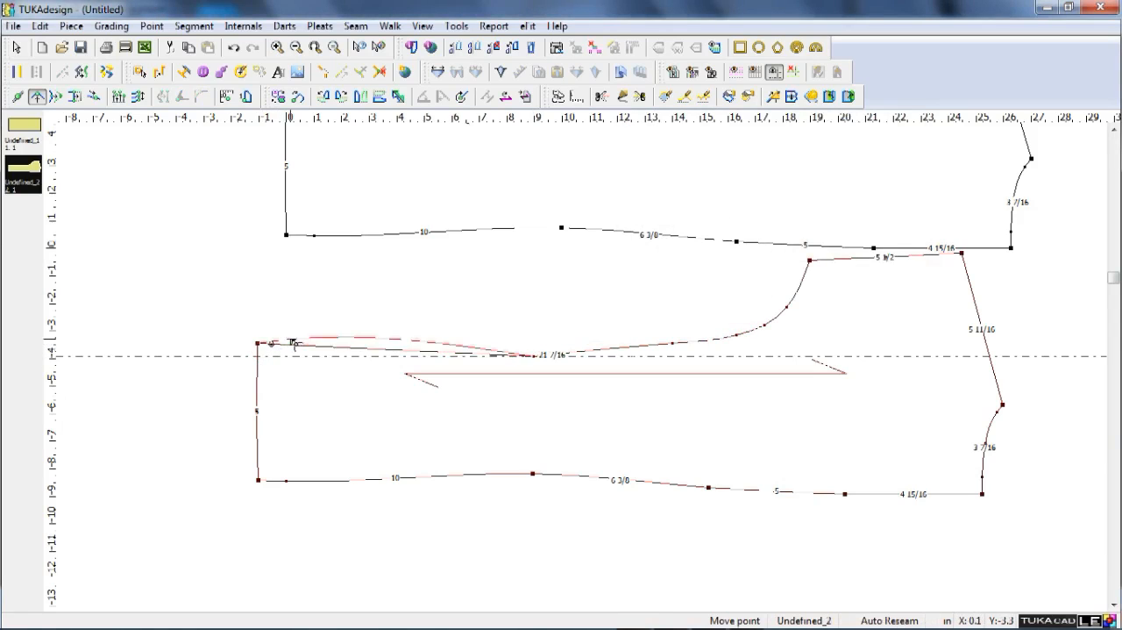
pyautogui.click(277, 344)
pyautogui.press('Return')
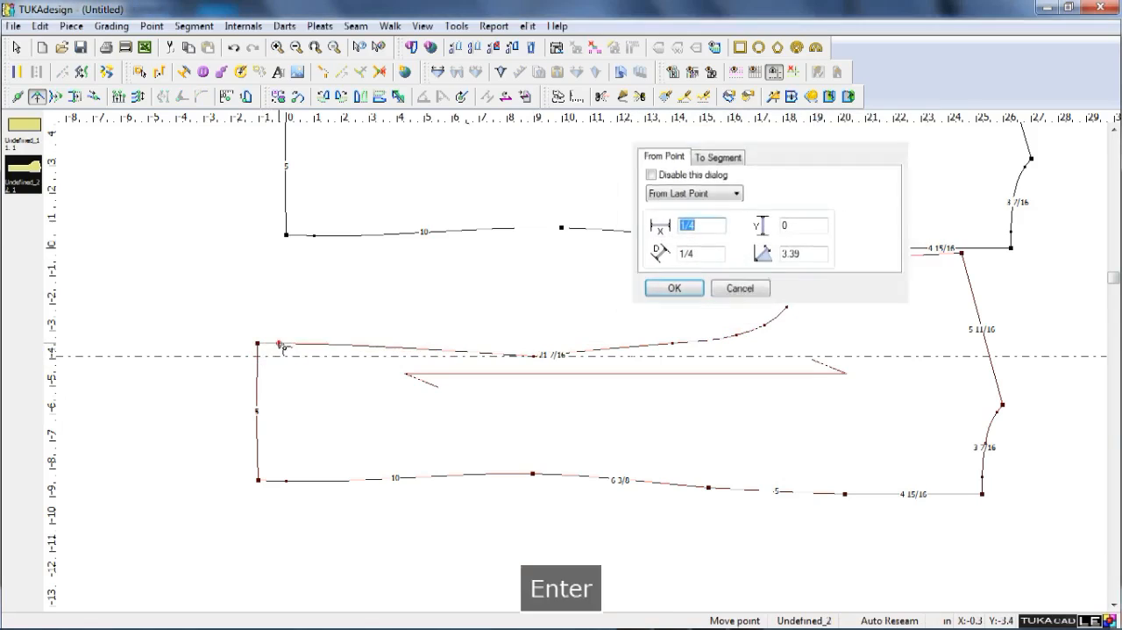
pyautogui.rightClick(668, 330)
pyautogui.click(672, 343)
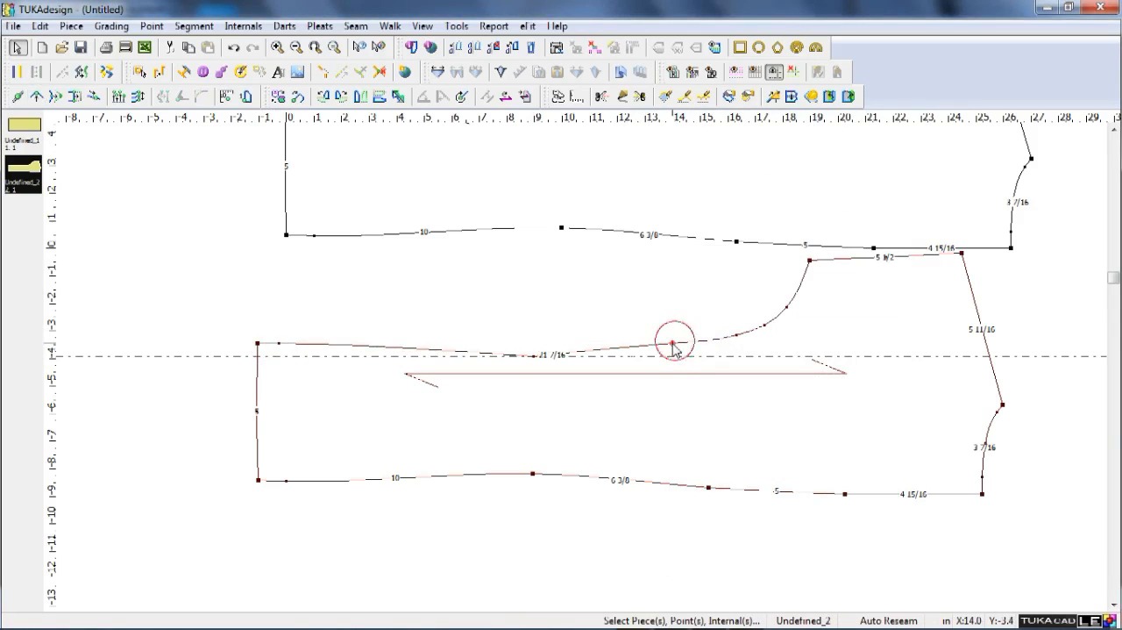
pyautogui.press('Delete')
# Build a new piece from the original back's side-panel area and place it beside the original near the hem.
pyautogui.scroll(-1, 590, 375)
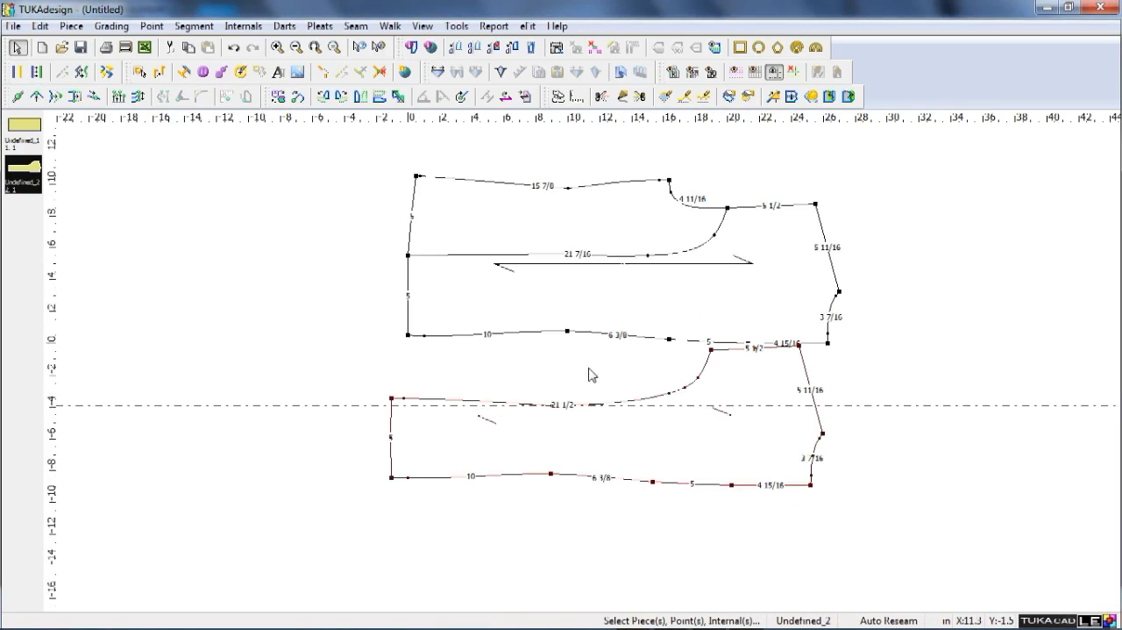
pyautogui.press('l')
pyautogui.click(551, 245)
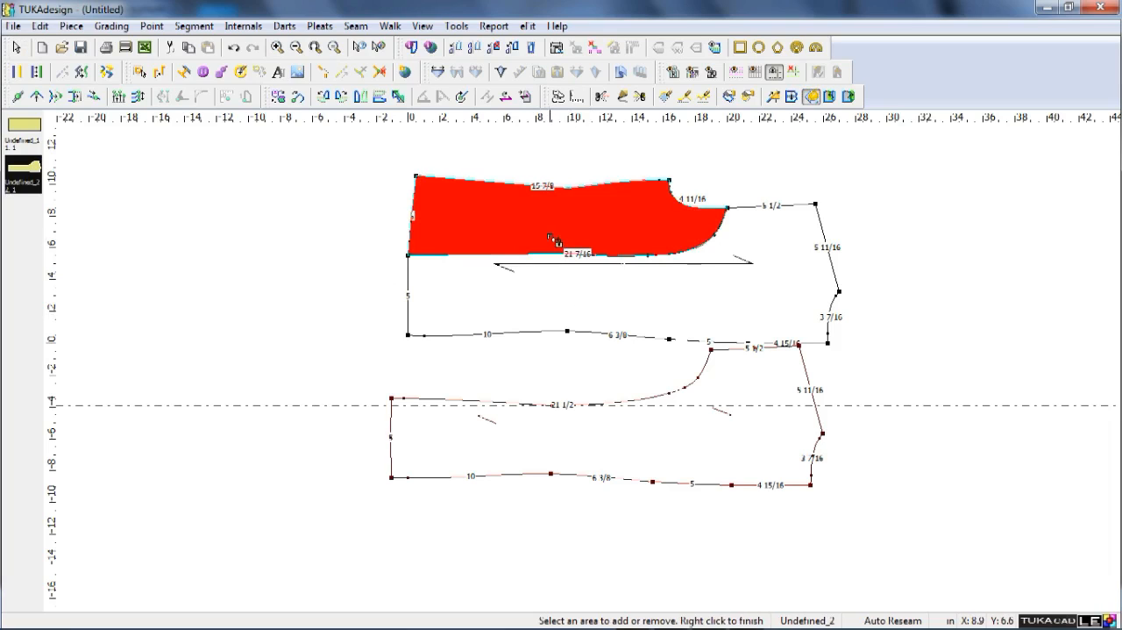
pyautogui.press('space')
pyautogui.click(219, 310)
pyautogui.rightClick(339, 378)
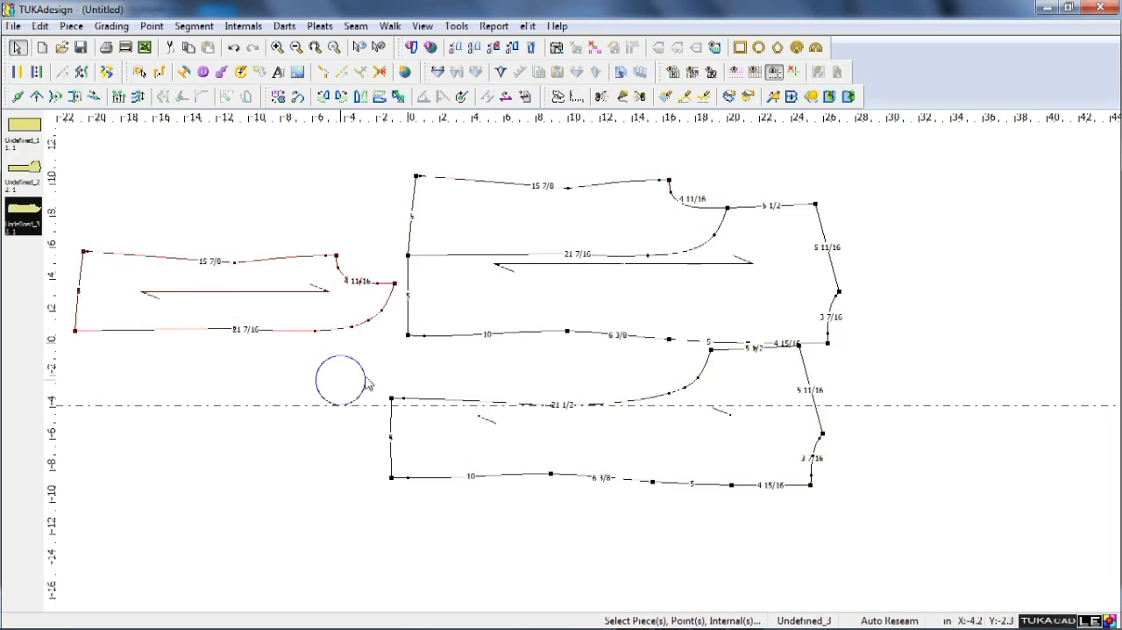
# Delete the original undivided back piece from the work area.
pyautogui.click(612, 243)
pyautogui.press('Delete')
pyautogui.press('Return')
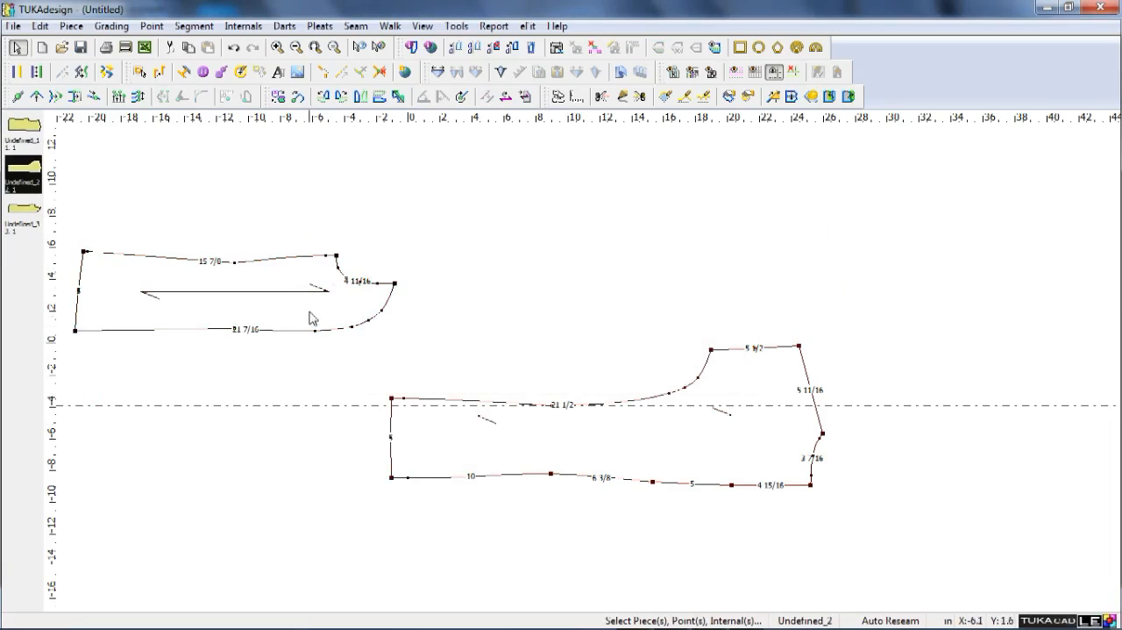
# Align the side panel and centre-back piece along their shared seam, matching the hem corners, and clear the remaining guide line.
pyautogui.moveTo(306, 318); pyautogui.dragTo(686, 277)
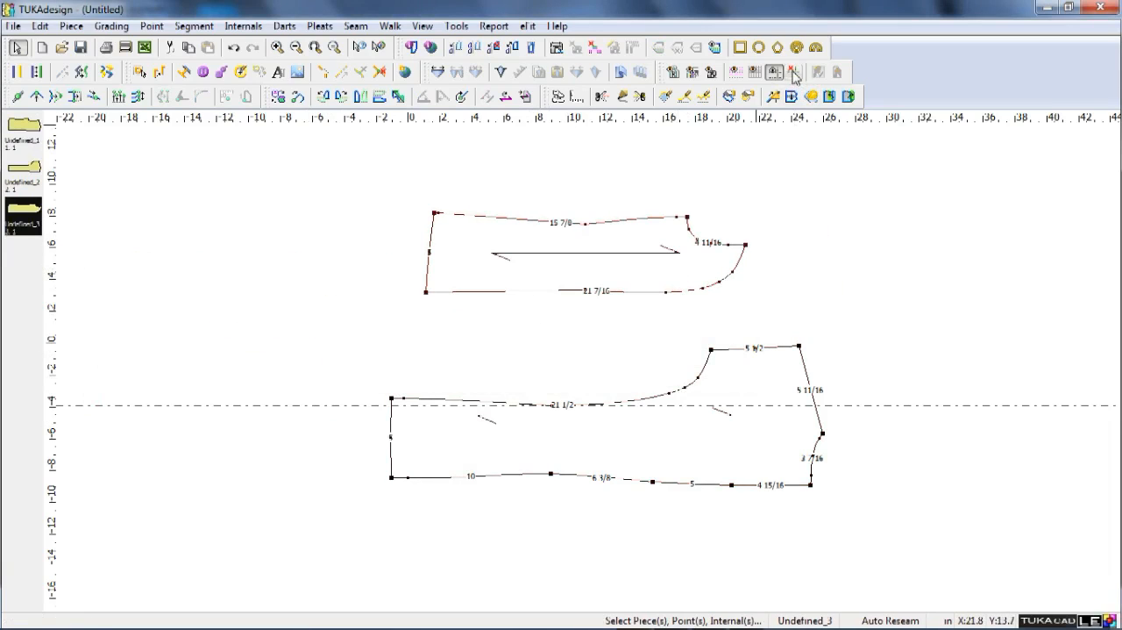
pyautogui.click(704, 413)
pyautogui.press('space')
pyautogui.click(706, 372)
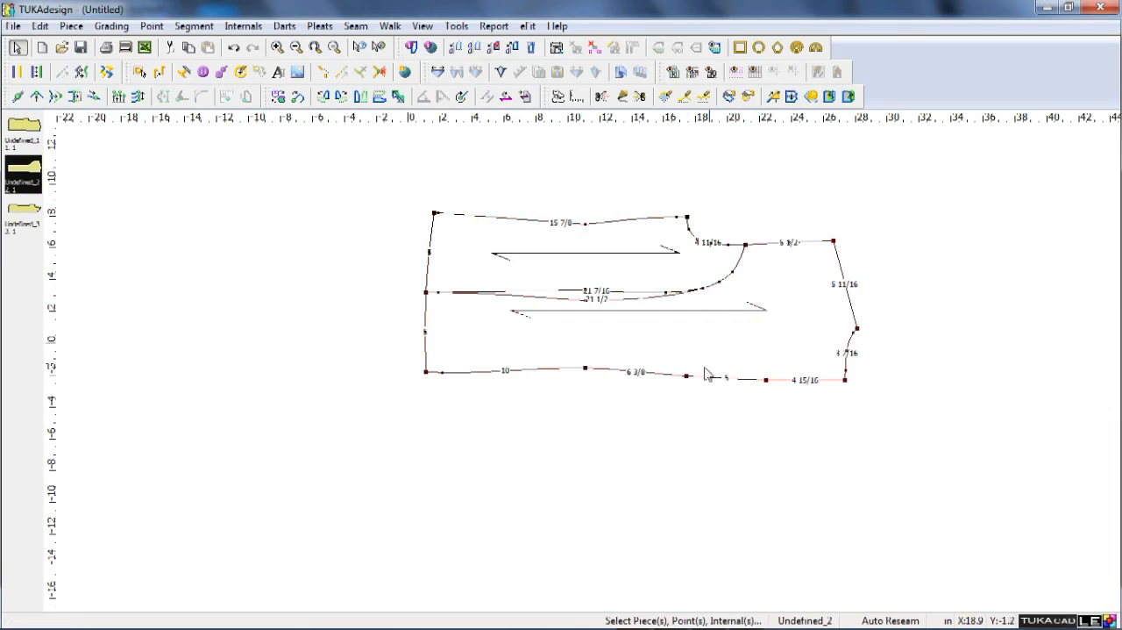
# Create a rectangular piece named front, 27 in wide by 10 in high.
pyautogui.press('F9')
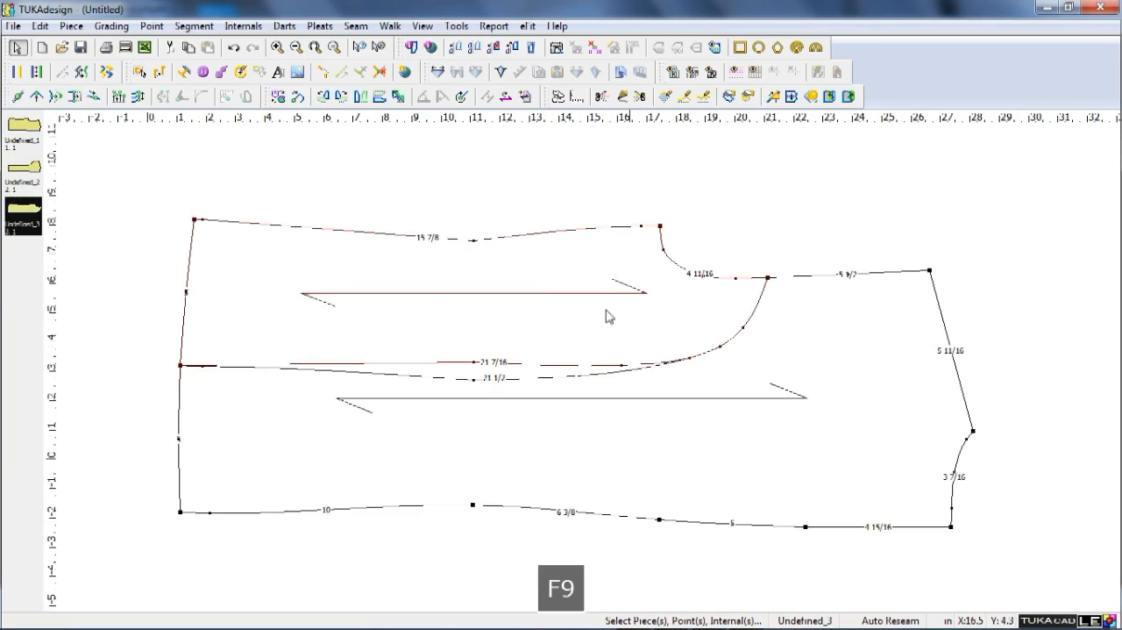
pyautogui.click(740, 48)
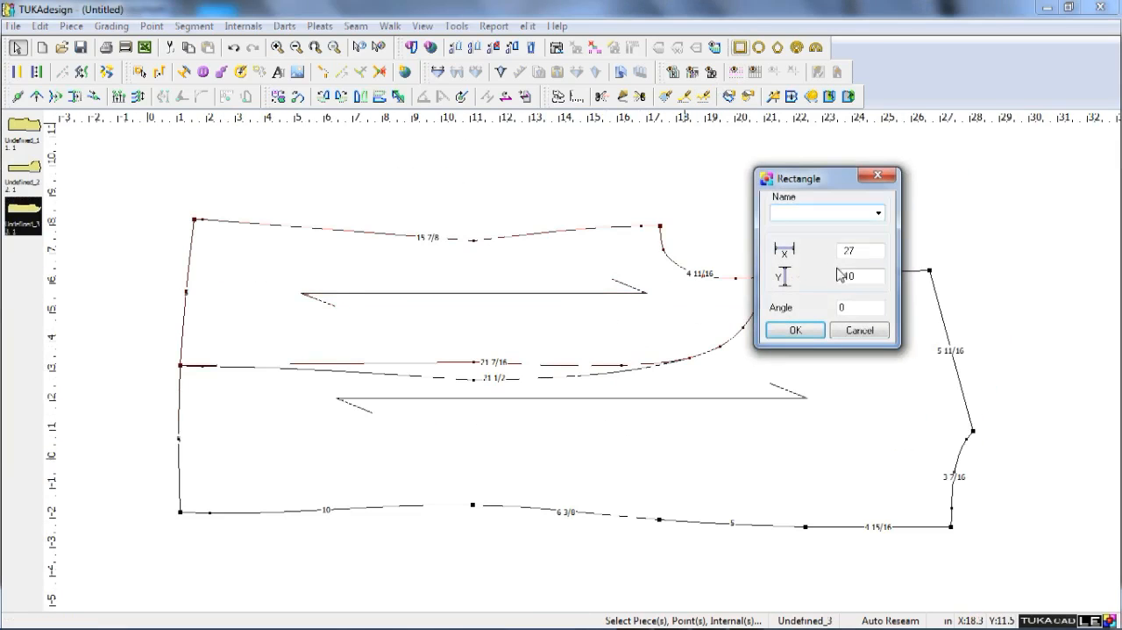
pyautogui.write('front')
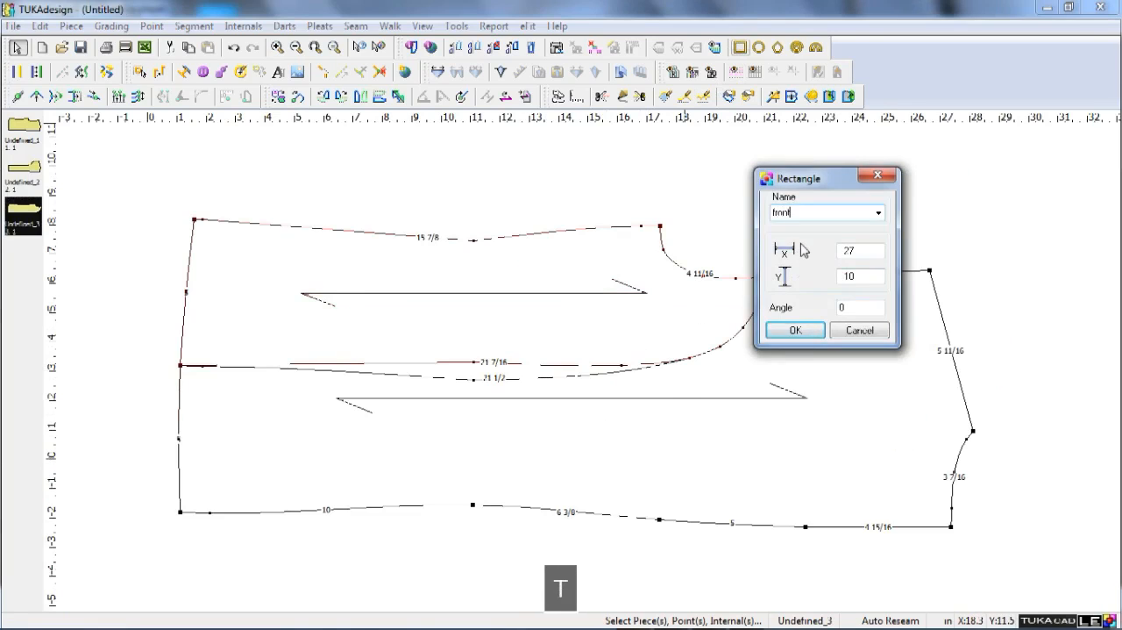
pyautogui.press('Return')
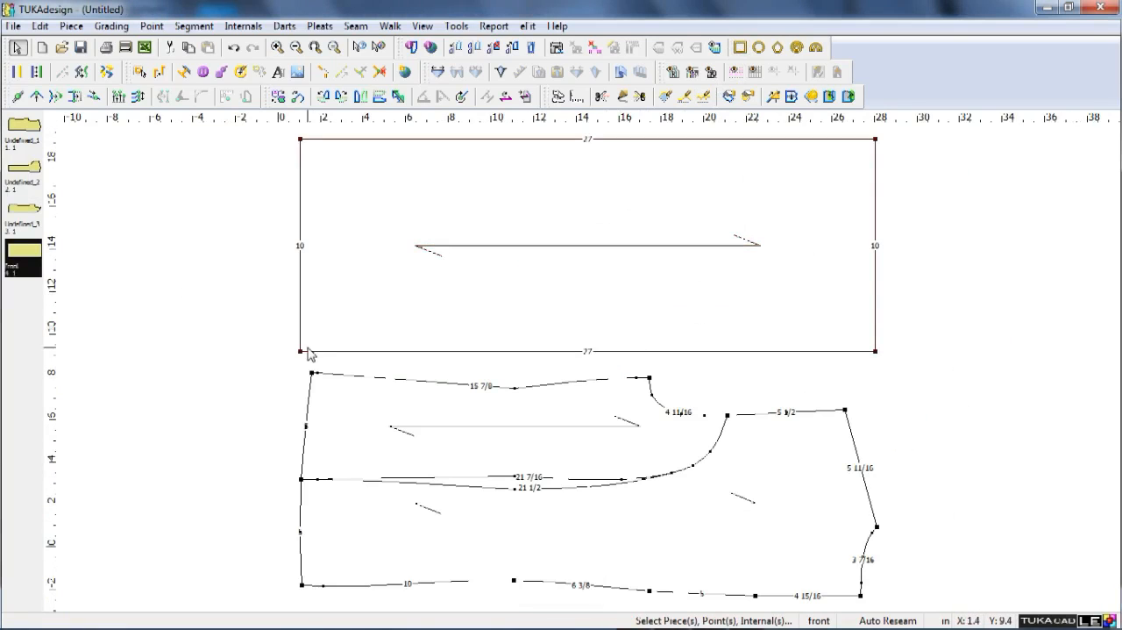
# Add a grading point on the front's lower edge, 0.5 in from the hem corner.
pyautogui.press('a')
pyautogui.click(313, 352)
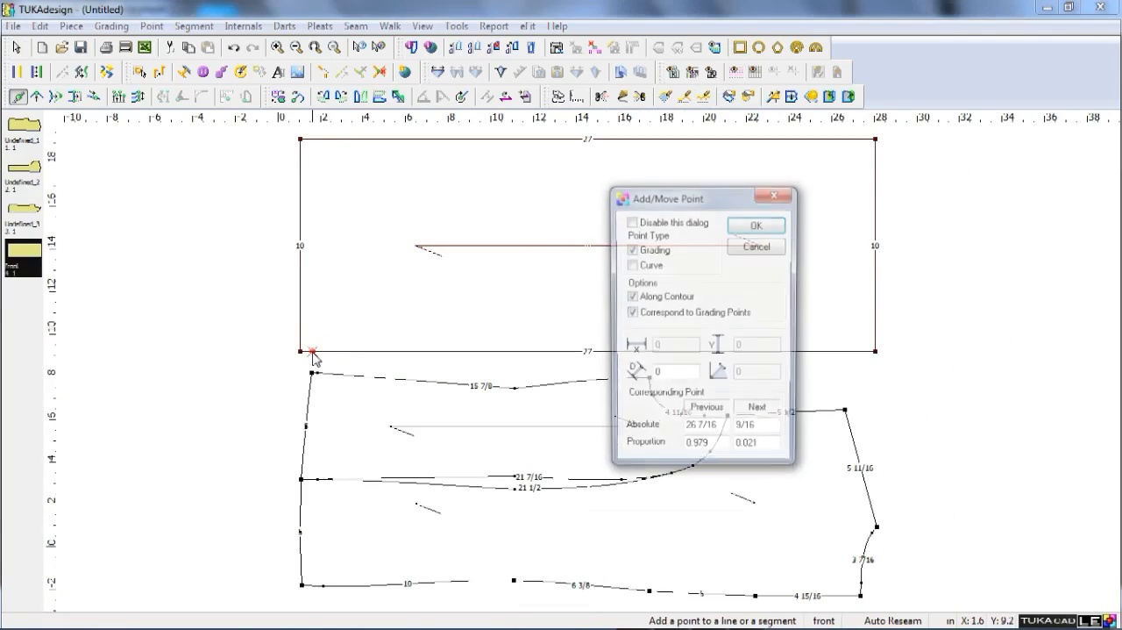
pyautogui.press('Tab')
pyautogui.press('Tab')
pyautogui.press('Tab')
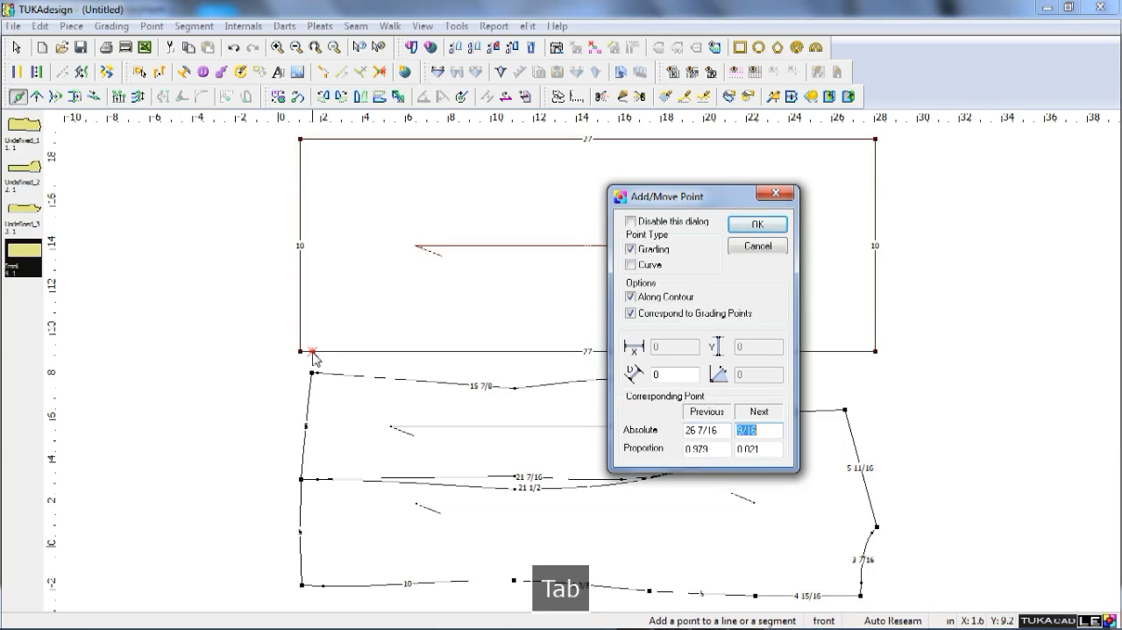
pyautogui.write('.5')
pyautogui.press('Return')
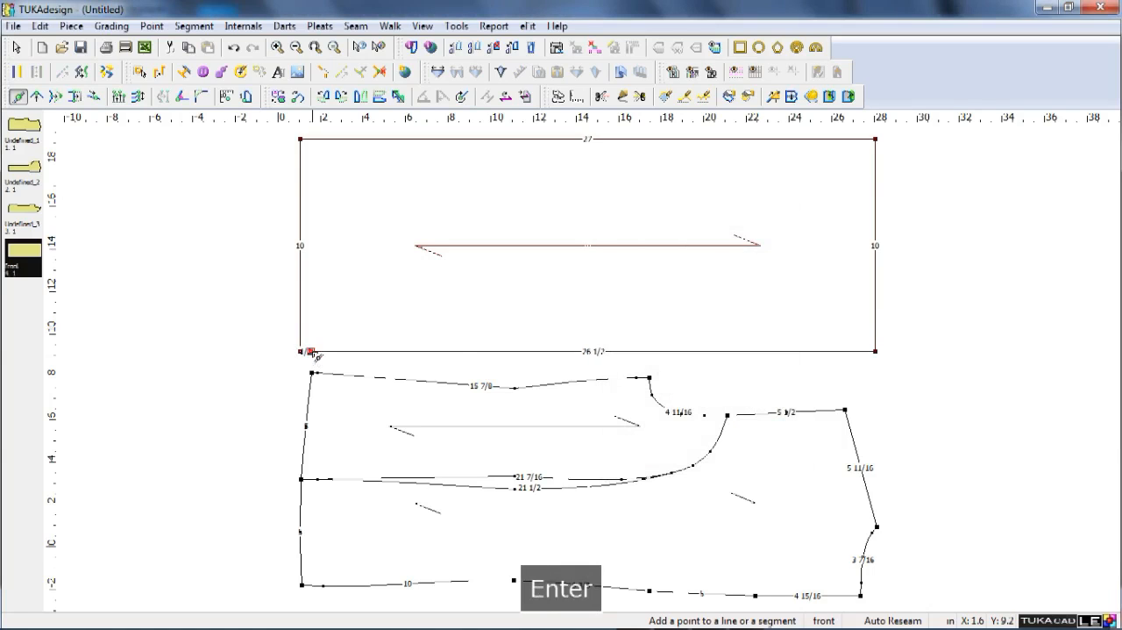
# Walk the front piece onto the side panel, matching its new hem point to the side panel's outer hem corner.
pyautogui.press('w')
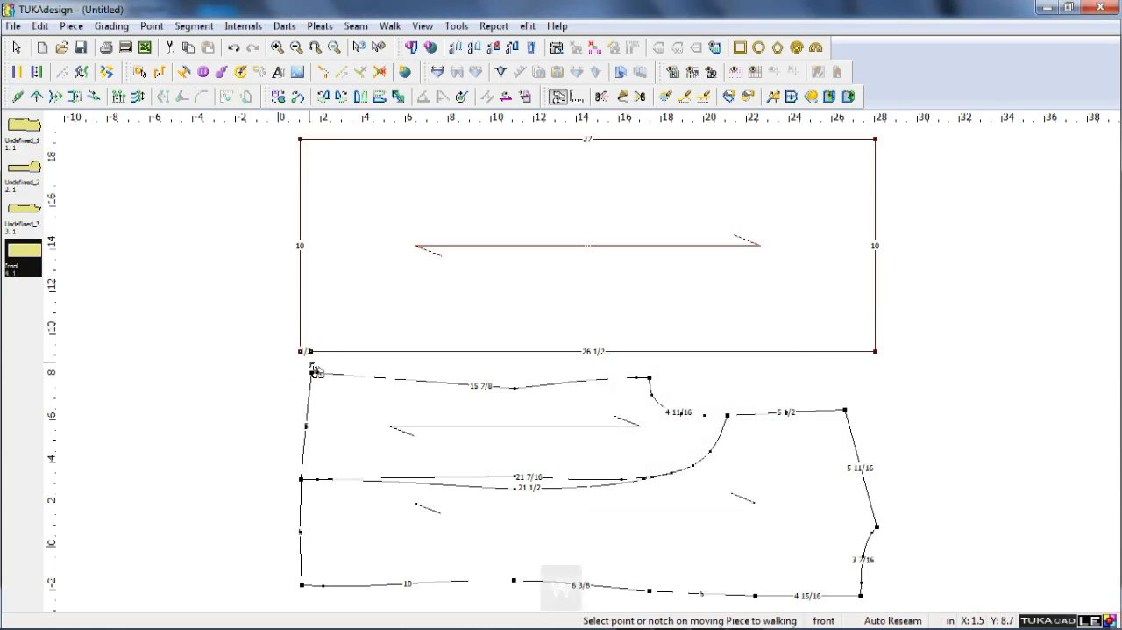
pyautogui.click(313, 351)
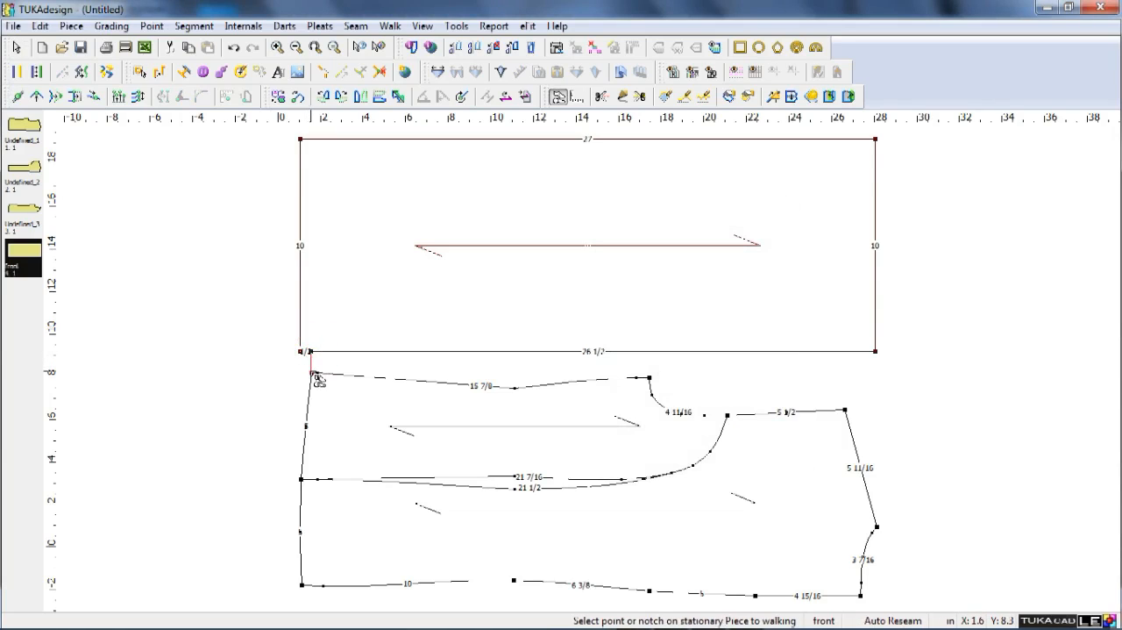
pyautogui.click(314, 373)
pyautogui.press('Escape')
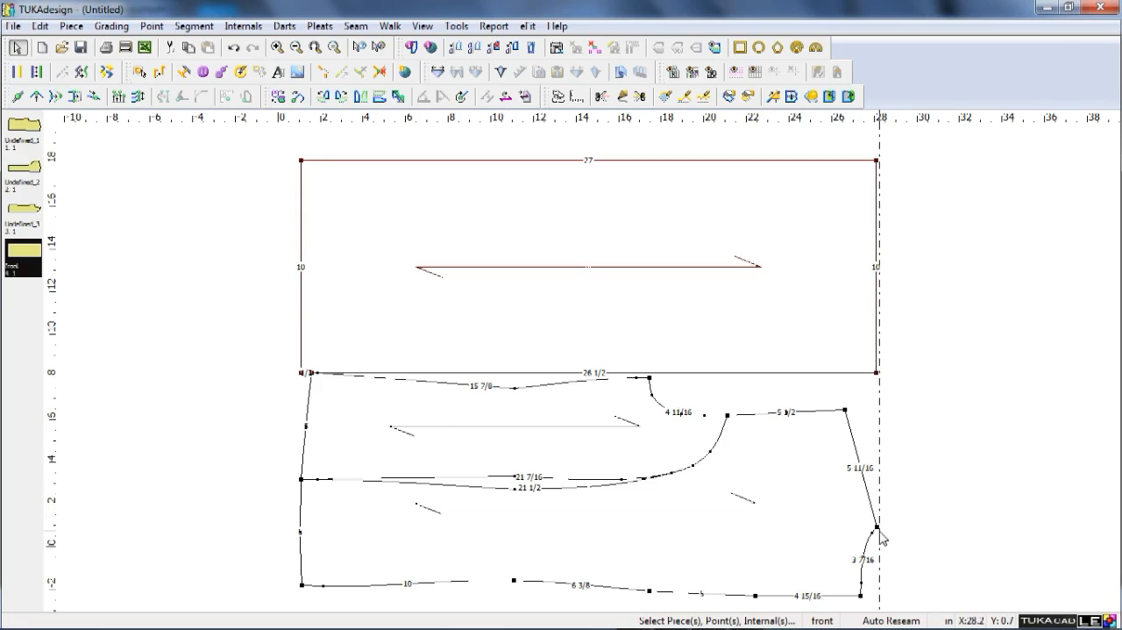
# Place a vertical guide line at the centre-back's neck-shoulder point and create a new one offset -17 from it.
pyautogui.moveTo(879, 530); pyautogui.dragTo(877, 527)
pyautogui.doubleClick(877, 469)
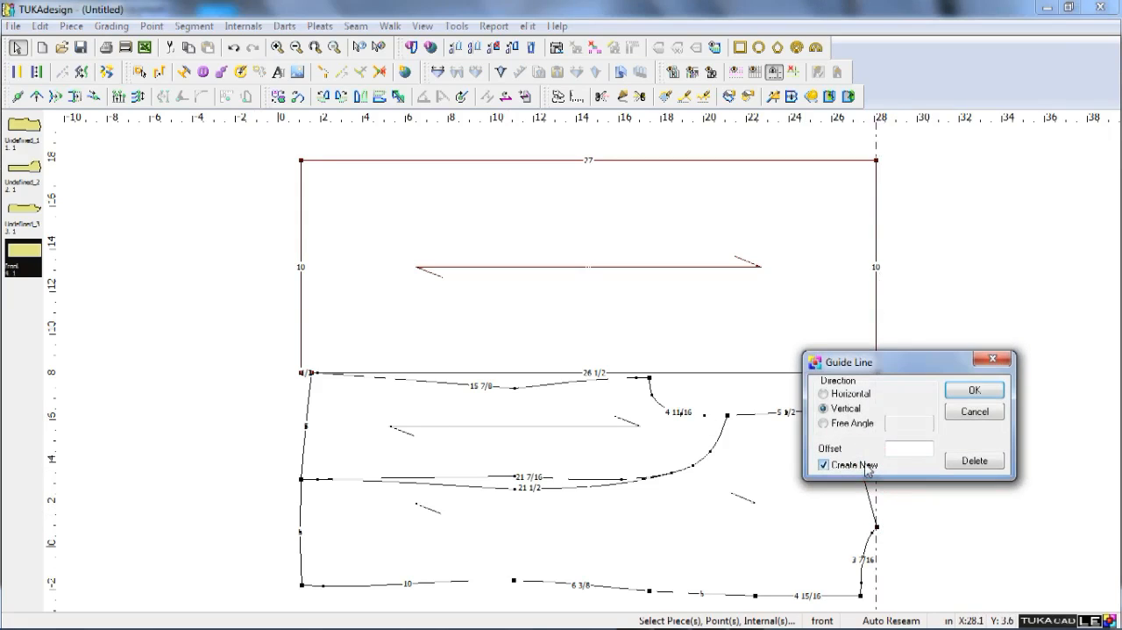
pyautogui.write('7')
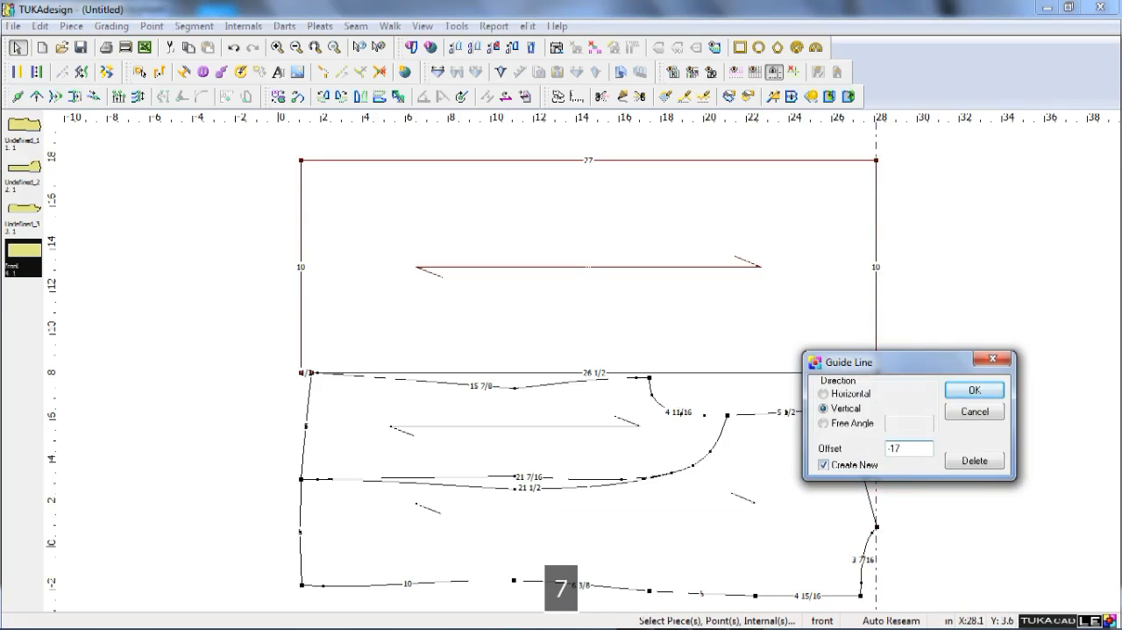
pyautogui.press('Return')
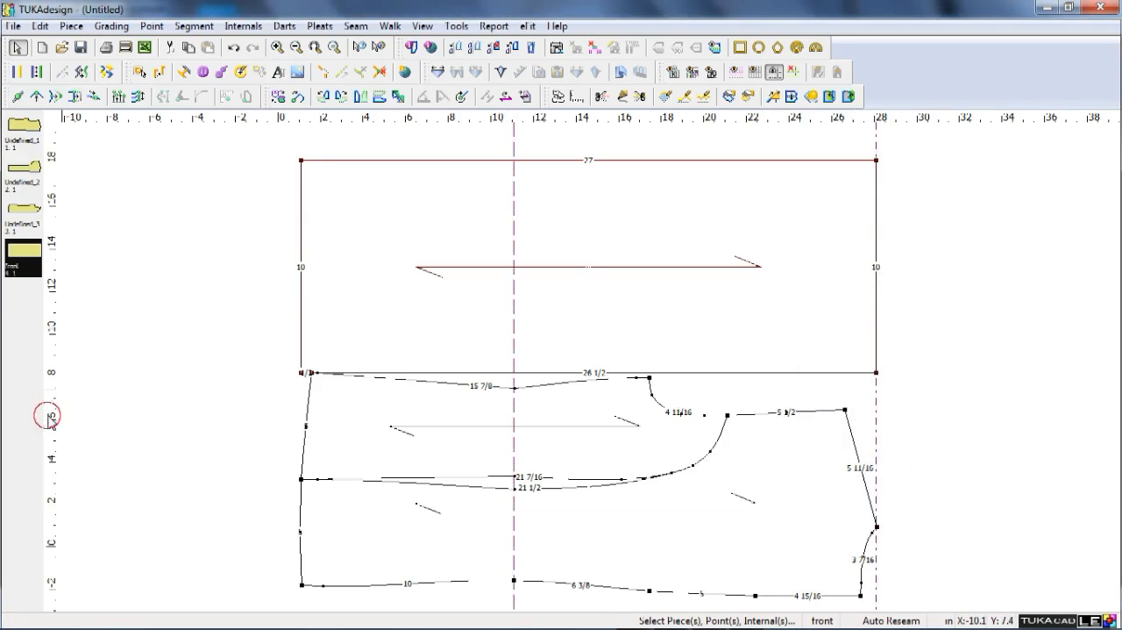
# Place vertical guide lines between waist and underarm, at the underarm corner, at the armhole seam point and at the upper centre-back point.
pyautogui.moveTo(50, 403); pyautogui.dragTo(579, 384)
pyautogui.moveTo(615, 374); pyautogui.dragTo(716, 393)
pyautogui.hotkey('ctrl', 'z')
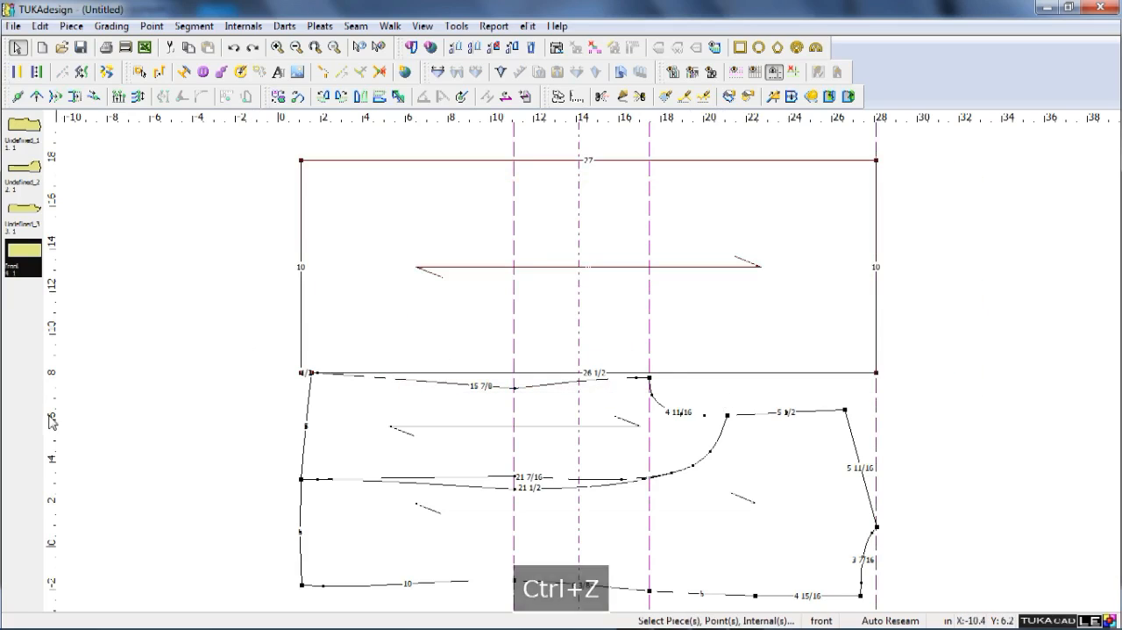
pyautogui.moveTo(52, 413); pyautogui.dragTo(824, 395)
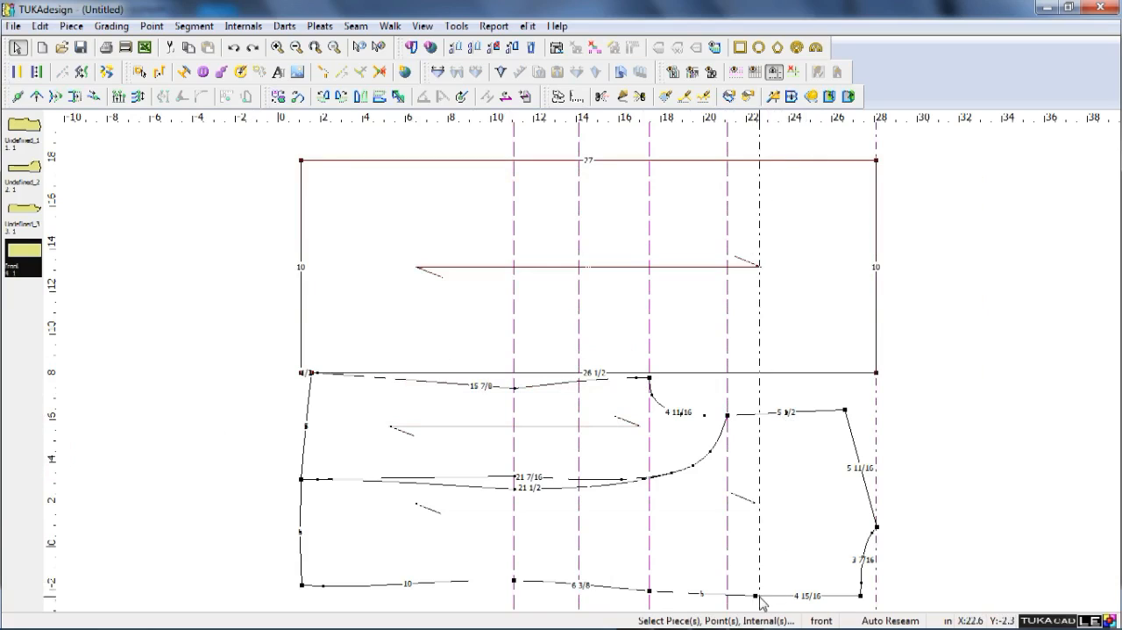
pyautogui.moveTo(760, 597); pyautogui.dragTo(756, 598)
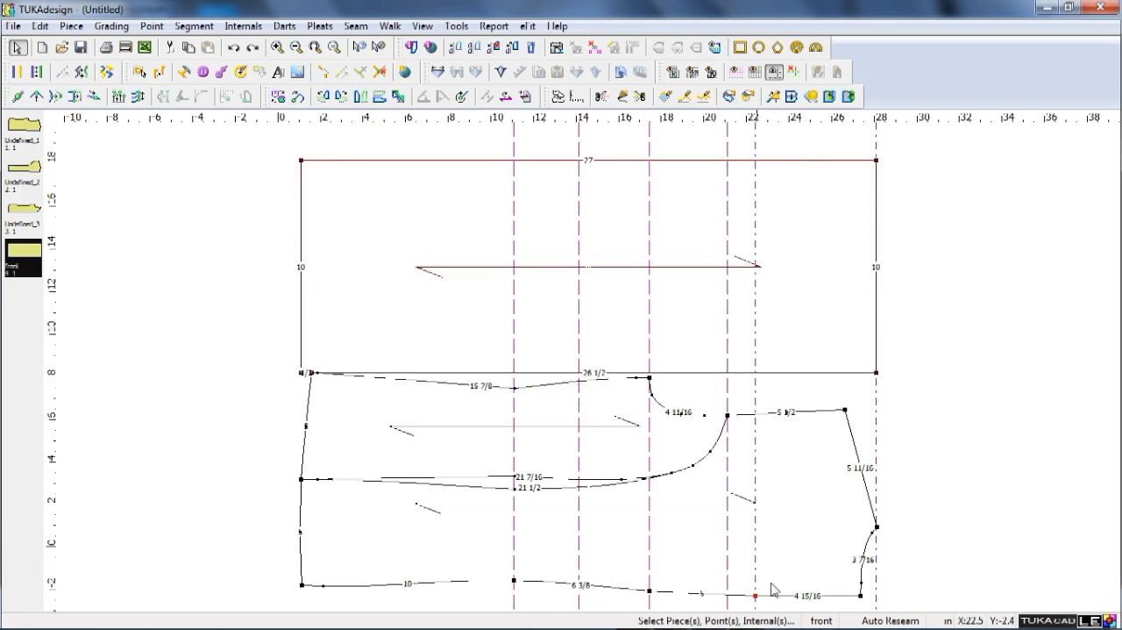
# Add grading points on the front's upper edge at the upper centre-back guide, and on its lower edge at the waist and underarm guides.
pyautogui.press('a')
pyautogui.click(756, 161)
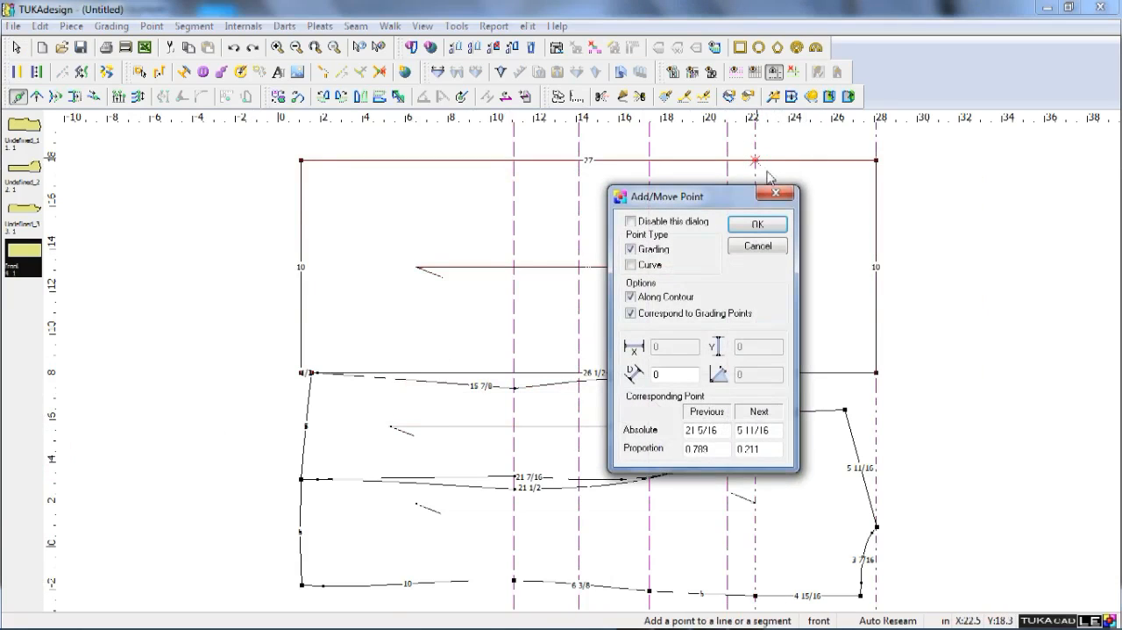
pyautogui.click(758, 225)
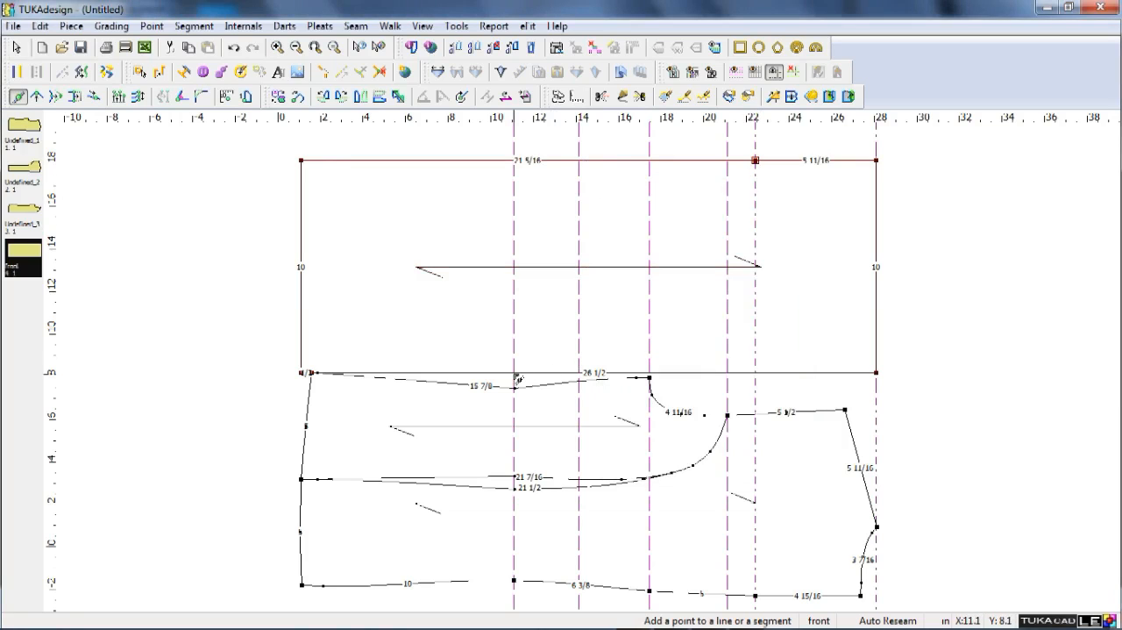
pyautogui.click(515, 373)
pyautogui.press('Return')
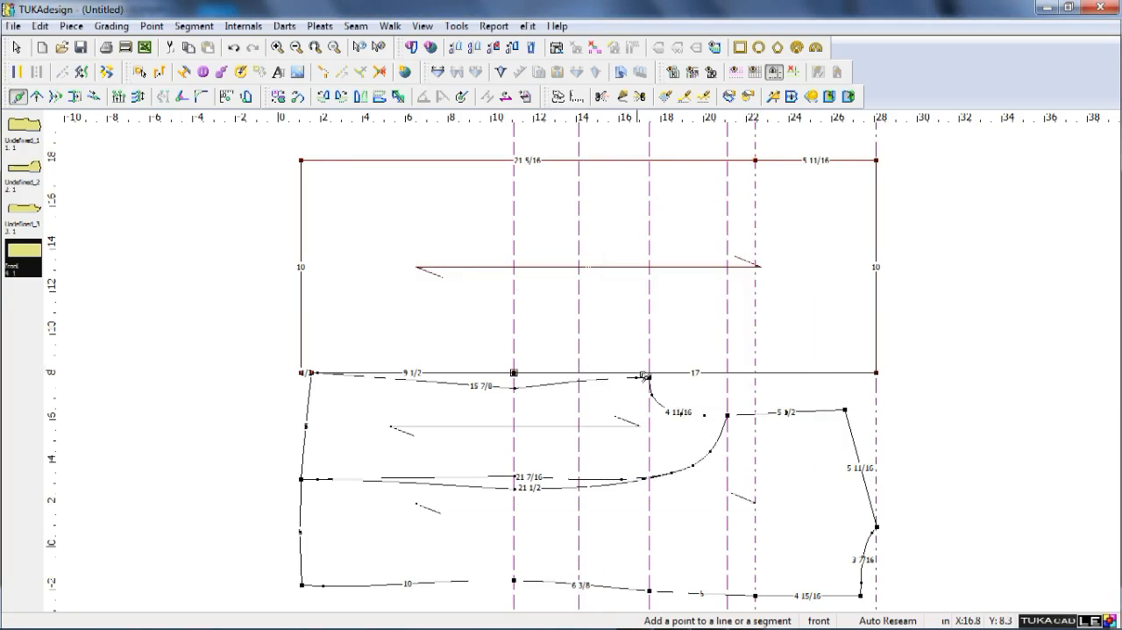
pyautogui.click(652, 374)
pyautogui.press('Return')
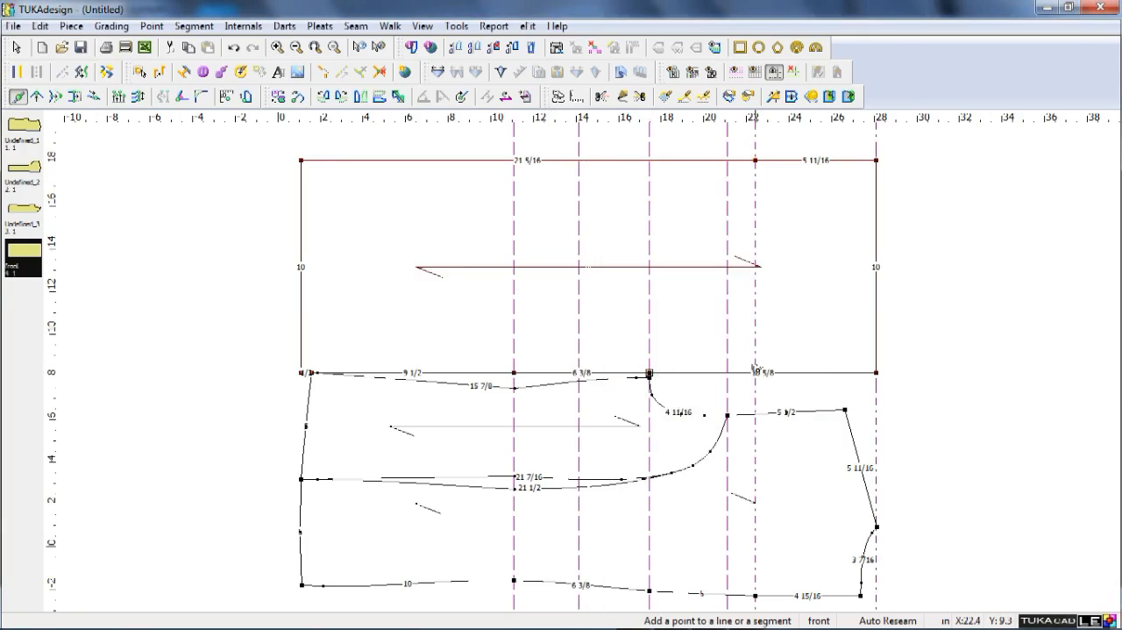
# Delete the front's original lower hem corner point and curve the hem edge slightly outward near its middle.
pyautogui.press('Escape')
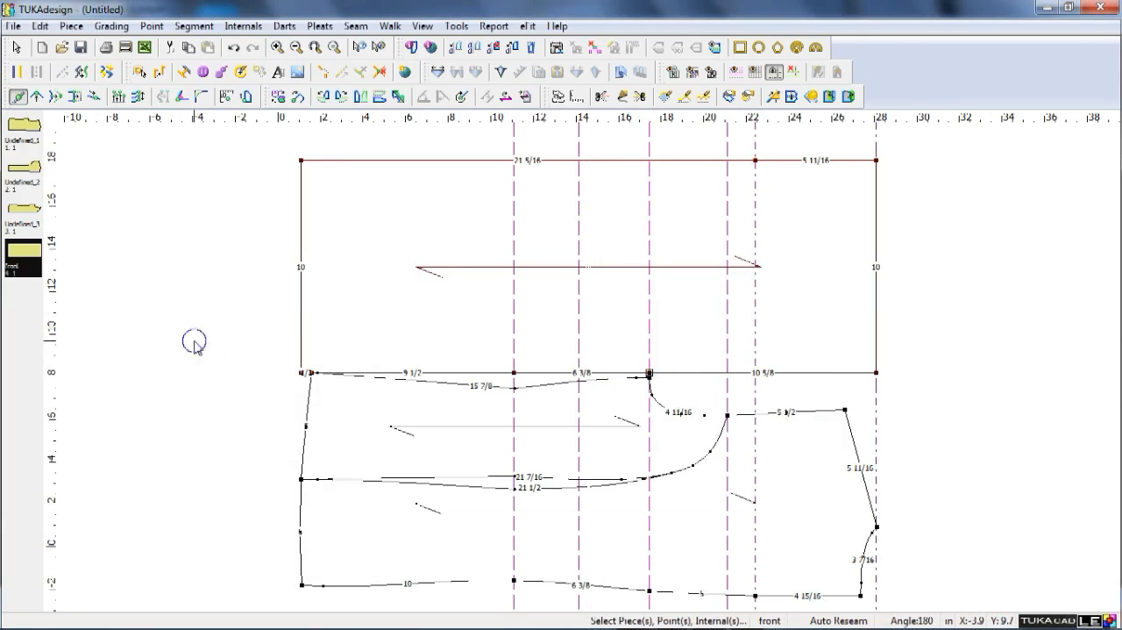
pyautogui.press('Delete')
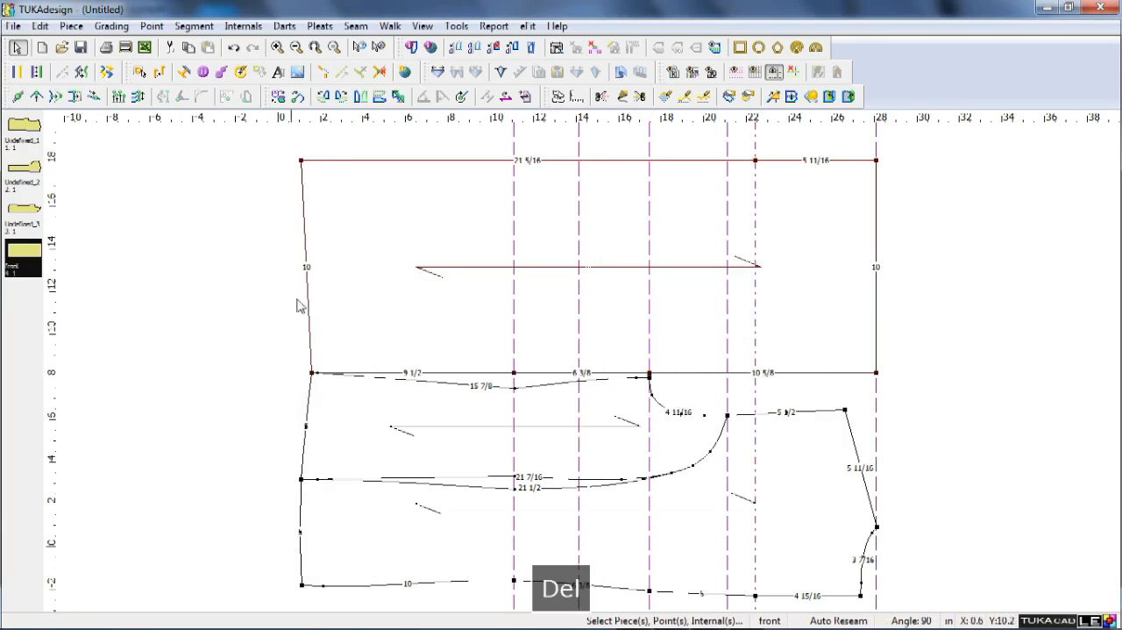
pyautogui.press('q')
pyautogui.keyDown('shift'); pyautogui.click(305, 253); pyautogui.keyUp('shift')
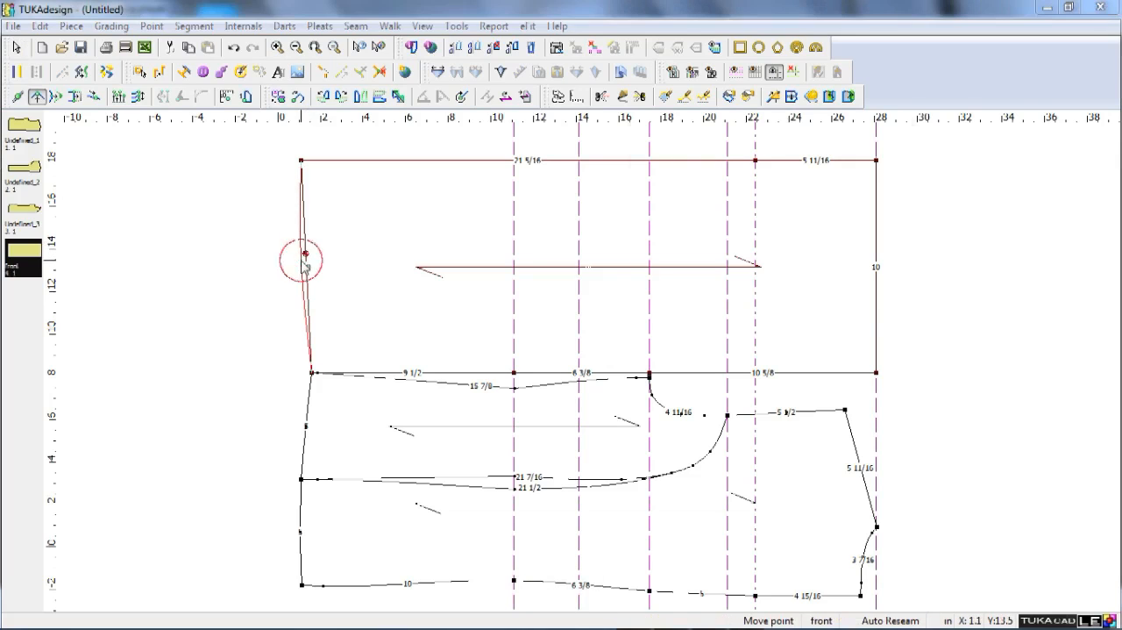
pyautogui.press('Return')
pyautogui.press('Return')
pyautogui.rightClick(246, 318)
pyautogui.click(263, 325)
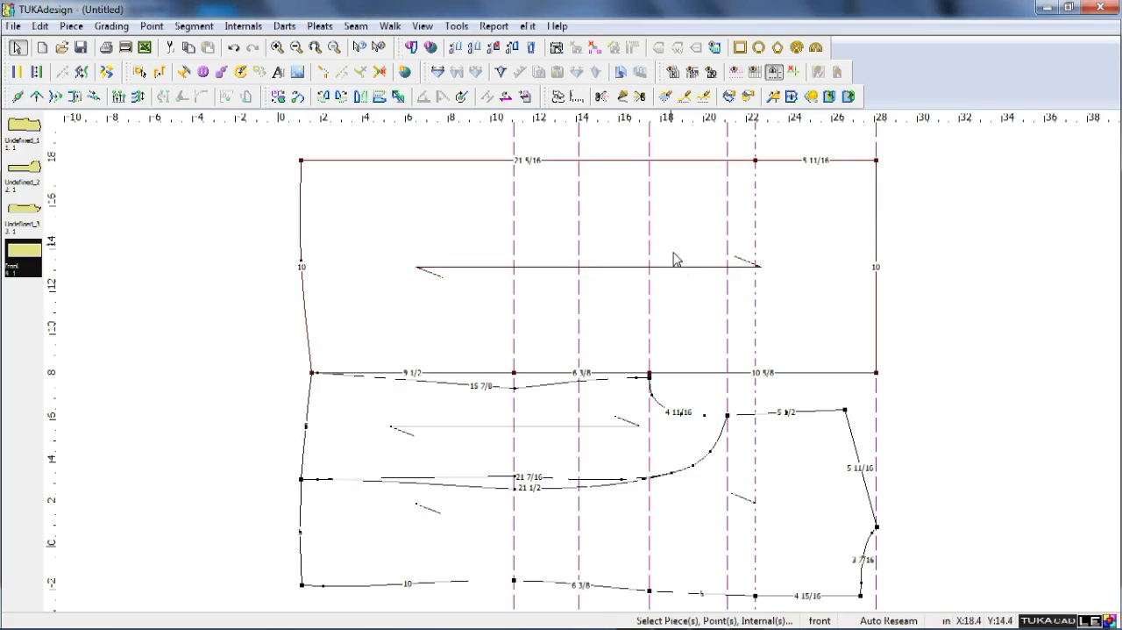
# Measure the side panel's waist shaping against the front's edge and move the front's waist point 3/4 in inward vertically.
pyautogui.scroll(2, 519, 379)
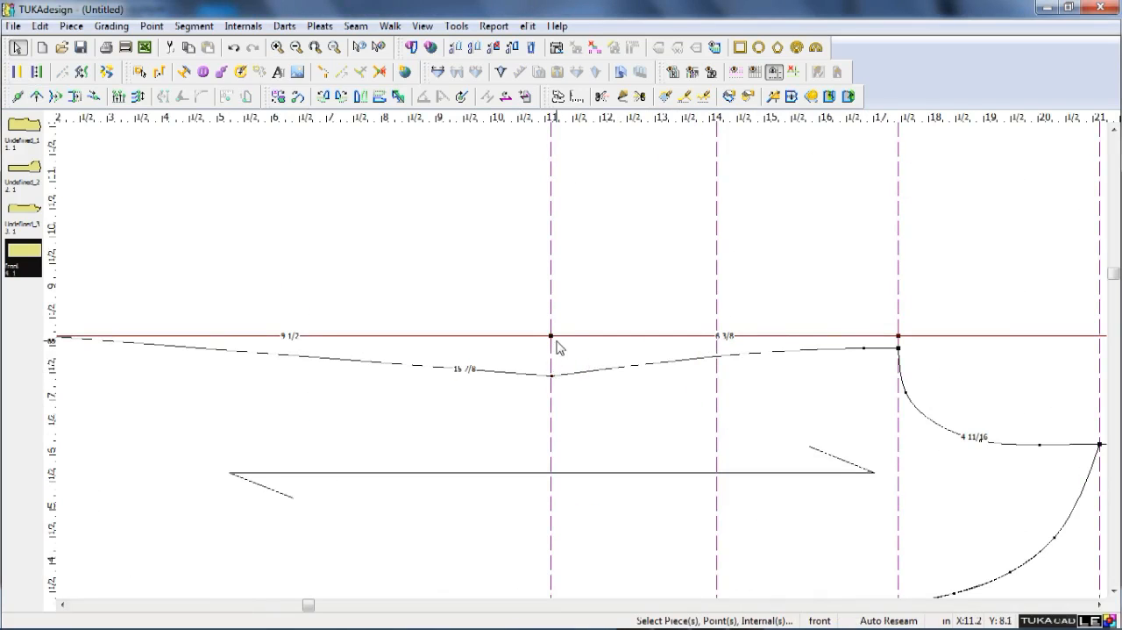
pyautogui.scroll(-3, 588, 353)
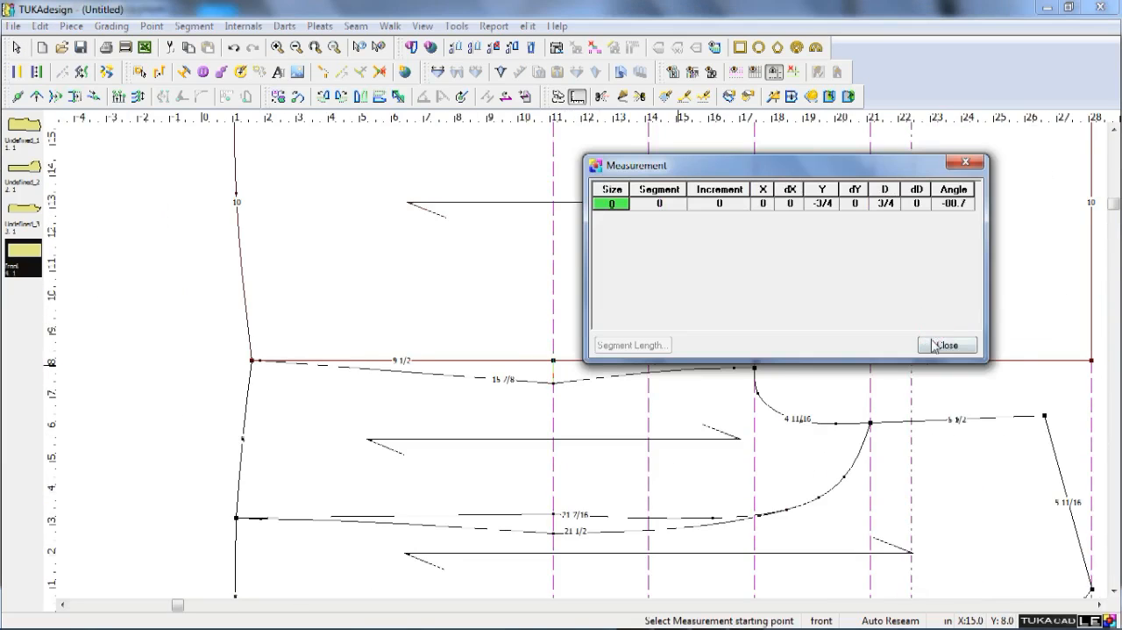
pyautogui.click(938, 344)
pyautogui.rightClick(120, 365)
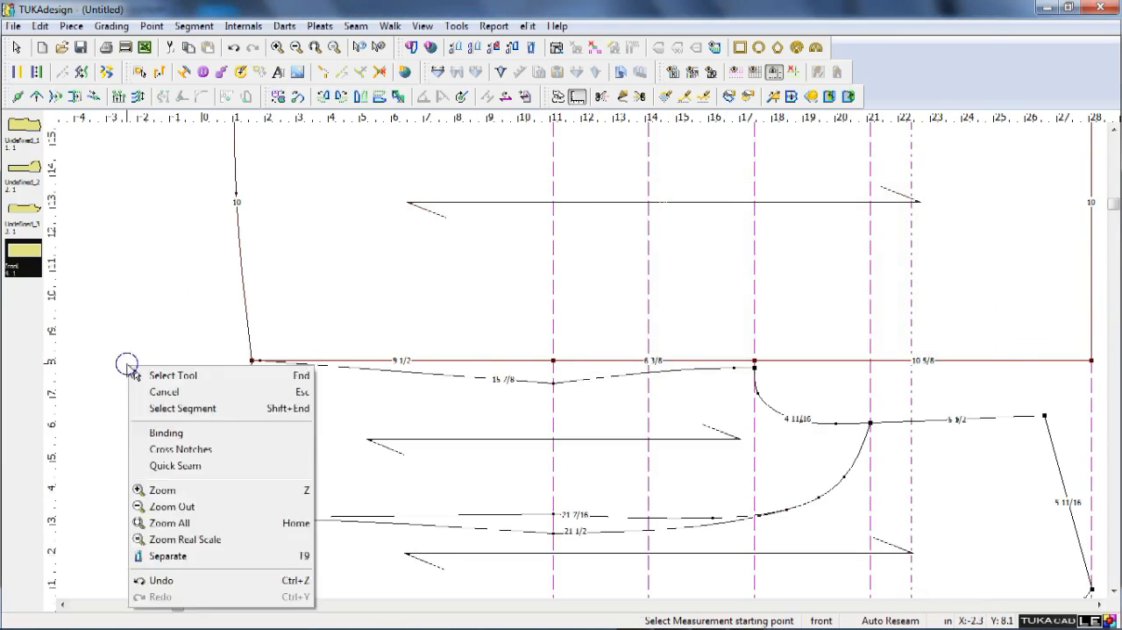
pyautogui.press('q')
pyautogui.click(555, 361)
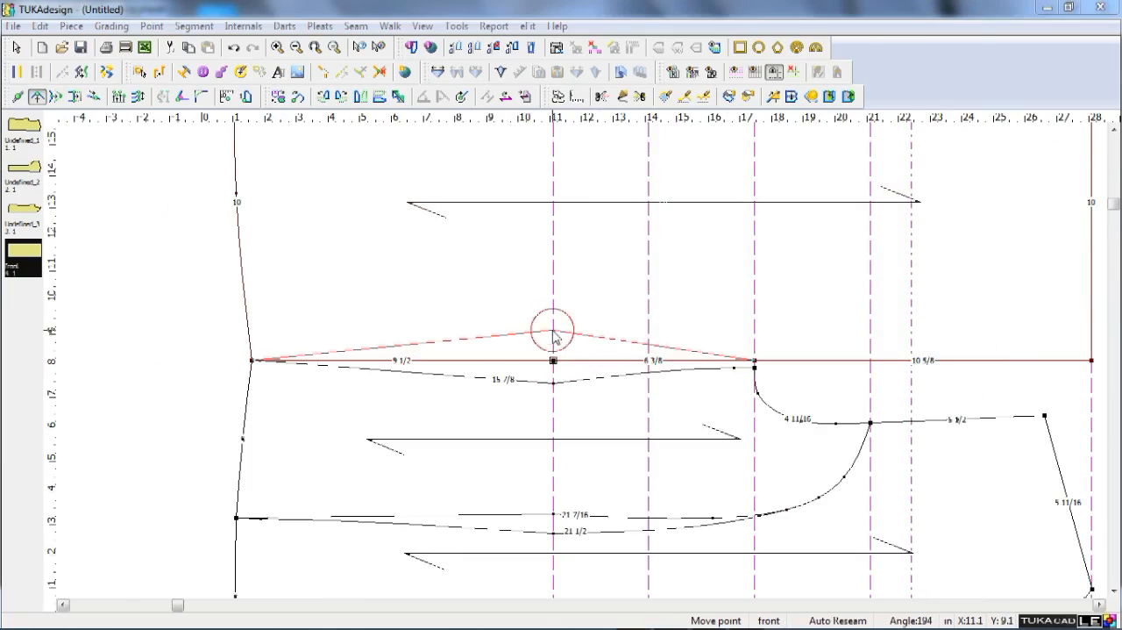
pyautogui.press('Tab')
pyautogui.press('Tab')
pyautogui.write('3/4')
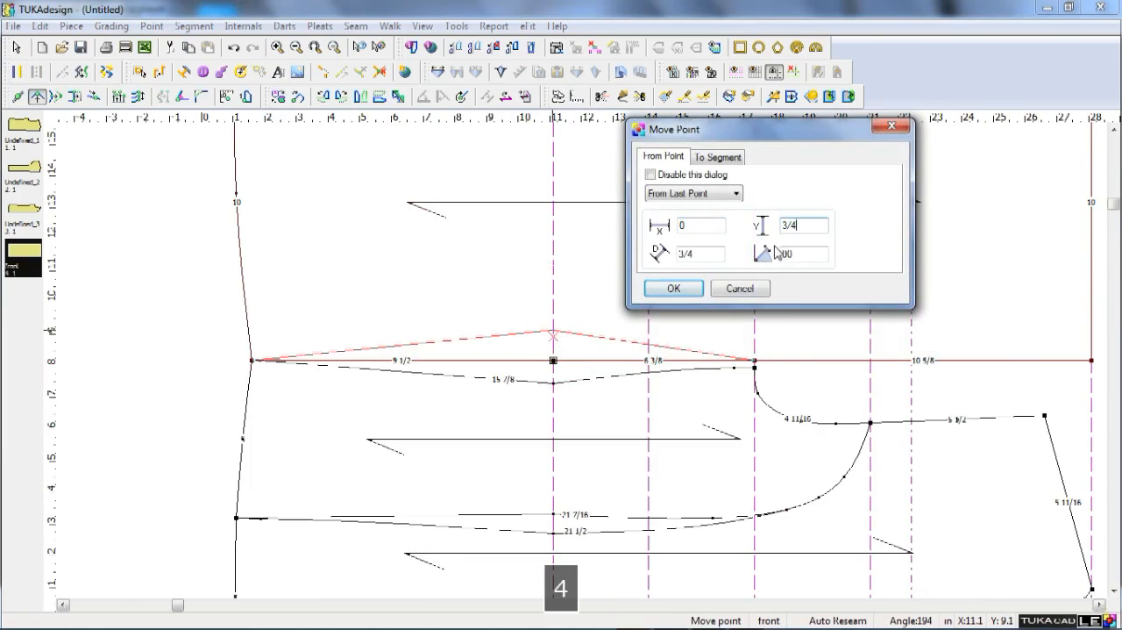
pyautogui.press('Return')
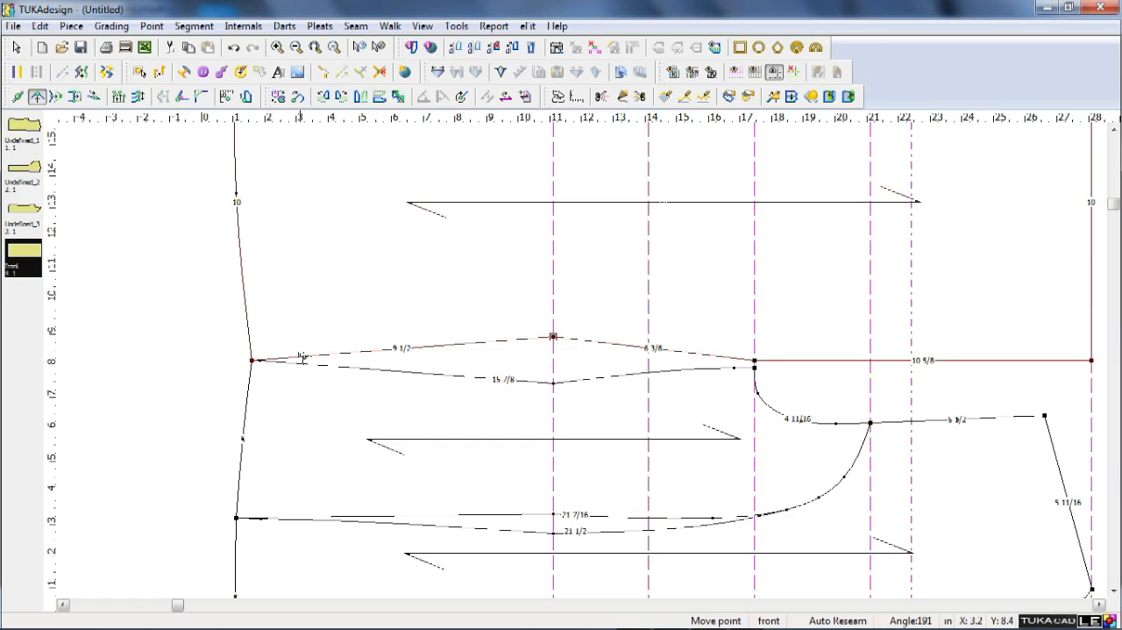
# Add a curve point near the hem on the front's side seam and snap it to the side panel's matching curve point.
pyautogui.keyDown('shift'); pyautogui.click(290, 357); pyautogui.keyUp('shift')
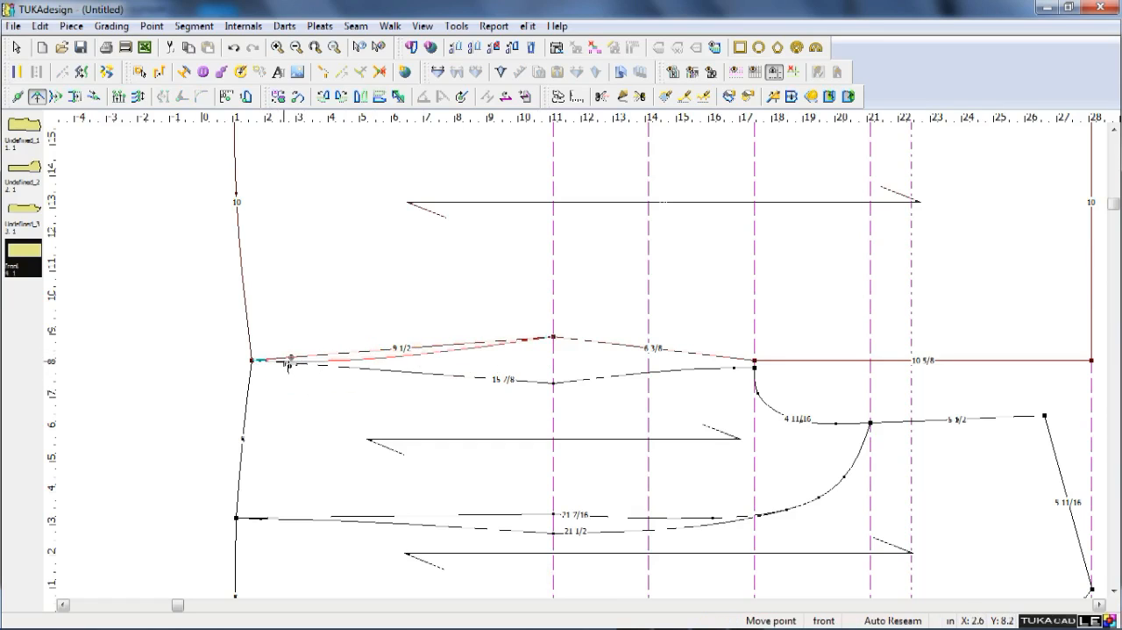
pyautogui.click(289, 360)
pyautogui.press('Tab')
pyautogui.press('Return')
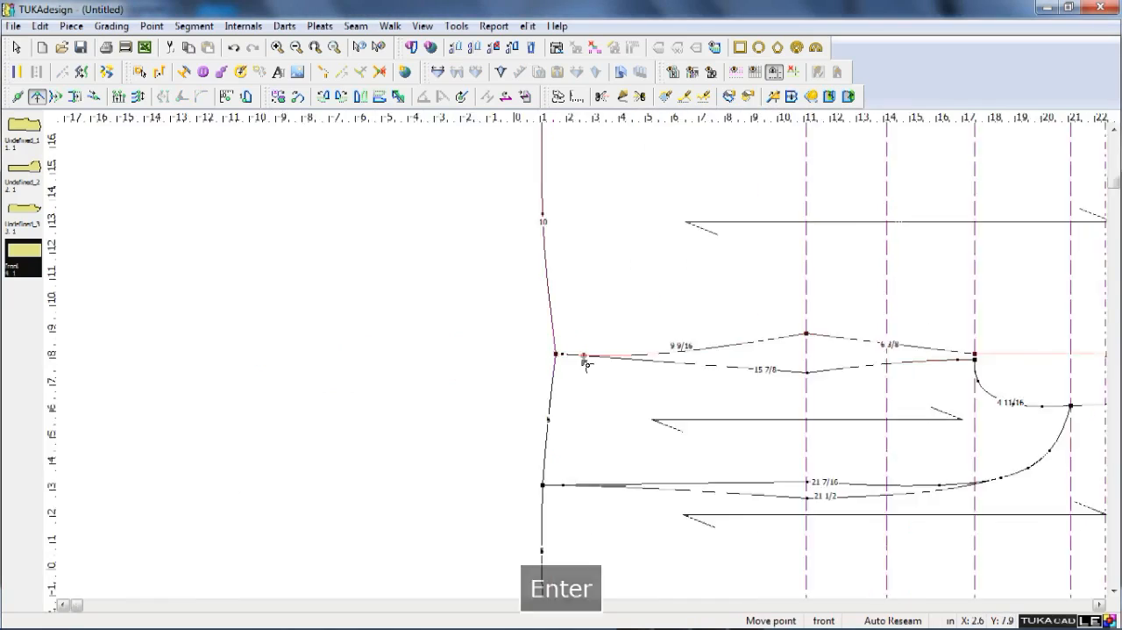
pyautogui.scroll(3, 587, 364)
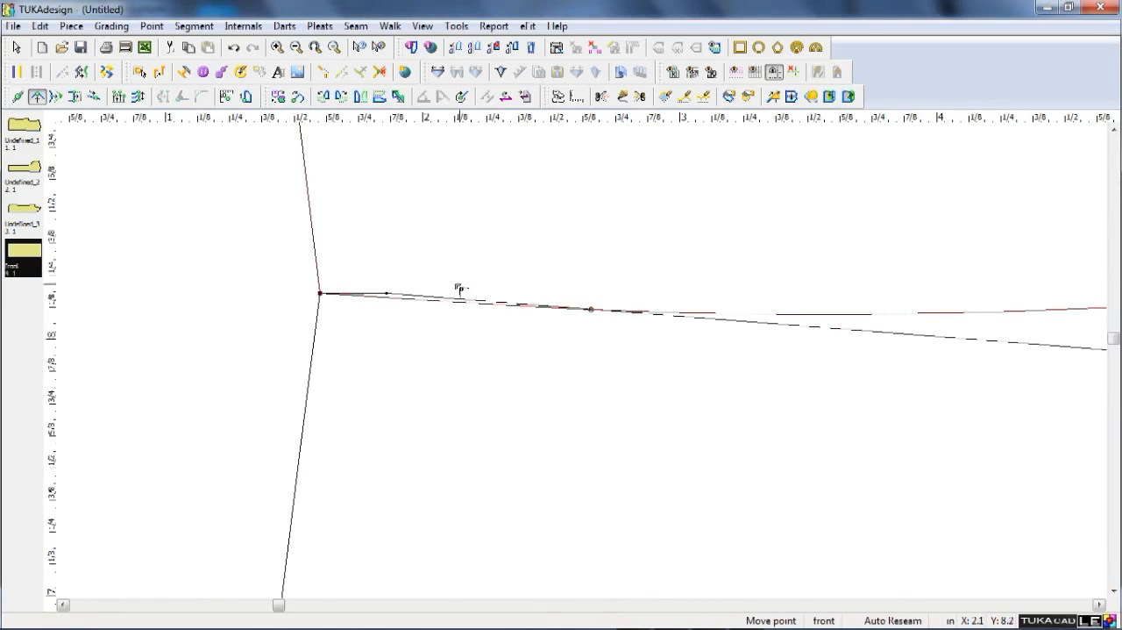
pyautogui.click(387, 294)
pyautogui.press('Tab')
pyautogui.press('Return')
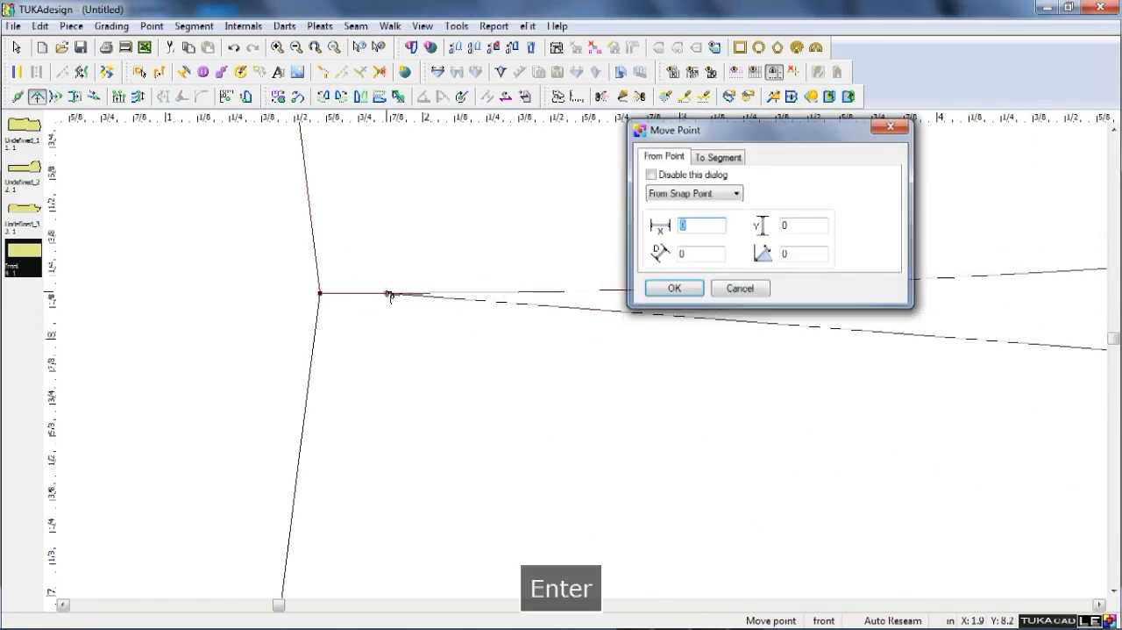
pyautogui.click(404, 307)
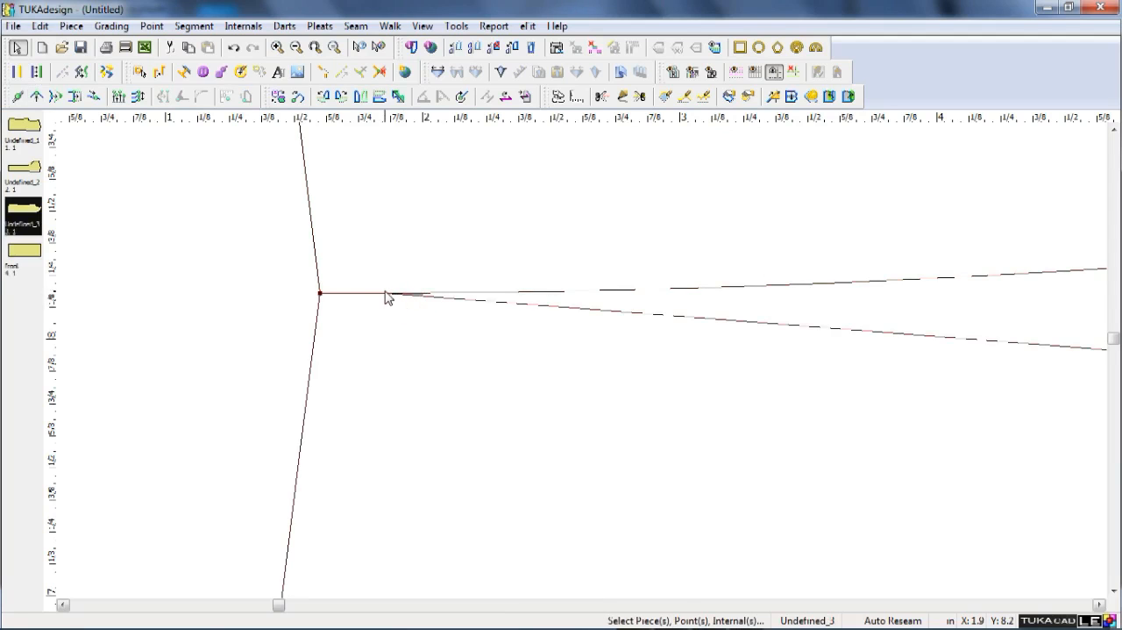
# Add a curve point near the hem on the side panel's seam, level with the front's curve point.
pyautogui.doubleClick(388, 294)
pyautogui.click(604, 251)
pyautogui.press('Return')
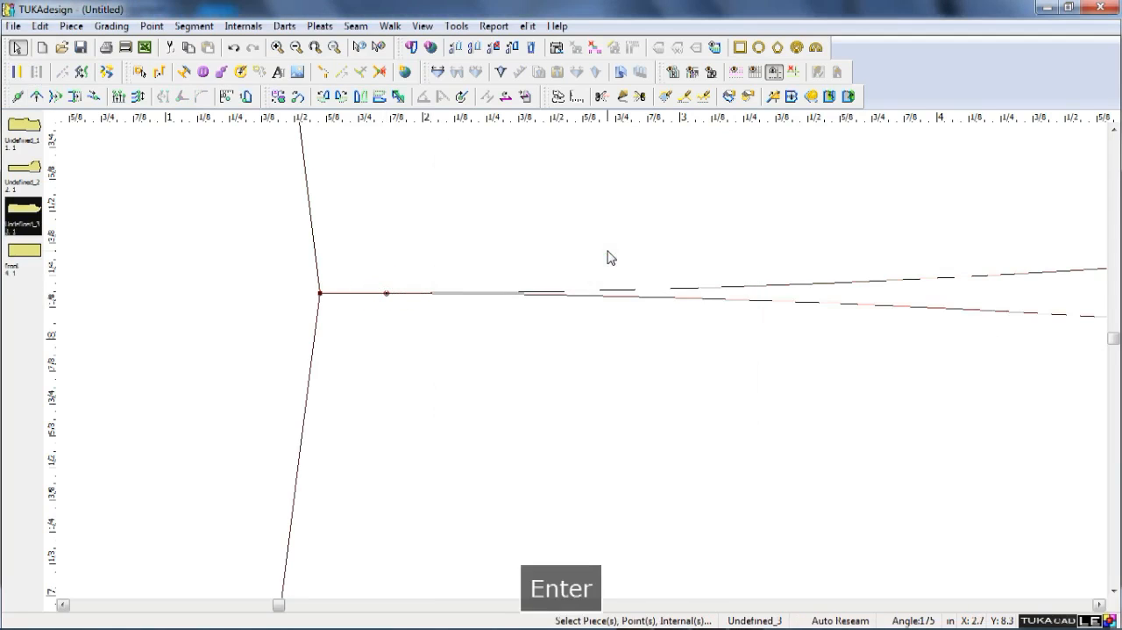
# Align a horizontal guide with the front's underarm point and add a curve point just below the underarm on the front's side seam, placed on that guide.
pyautogui.scroll(-5, 588, 366)
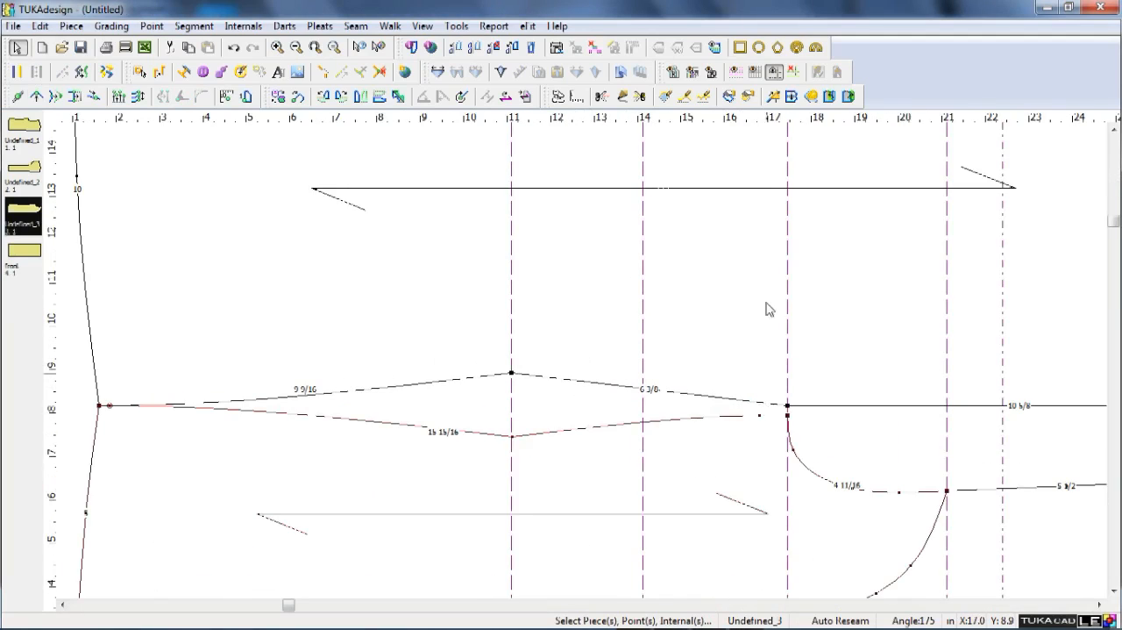
pyautogui.moveTo(812, 118); pyautogui.dragTo(788, 406)
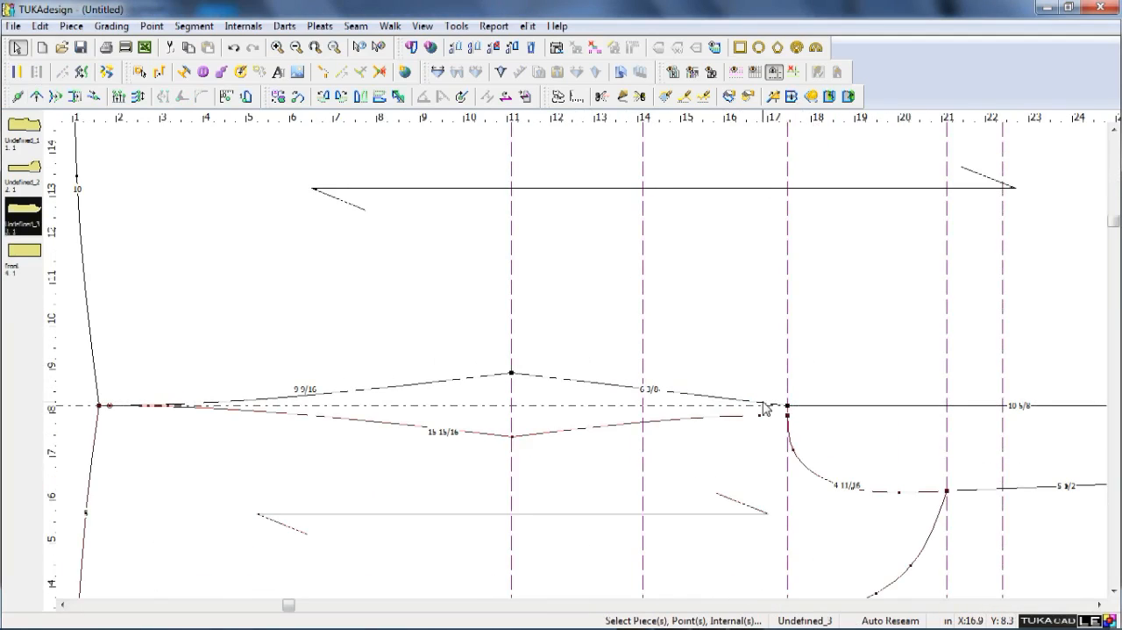
pyautogui.press('q')
pyautogui.click(761, 407)
pyautogui.keyDown('shift'); pyautogui.click(759, 411); pyautogui.keyUp('shift')
pyautogui.press('Return')
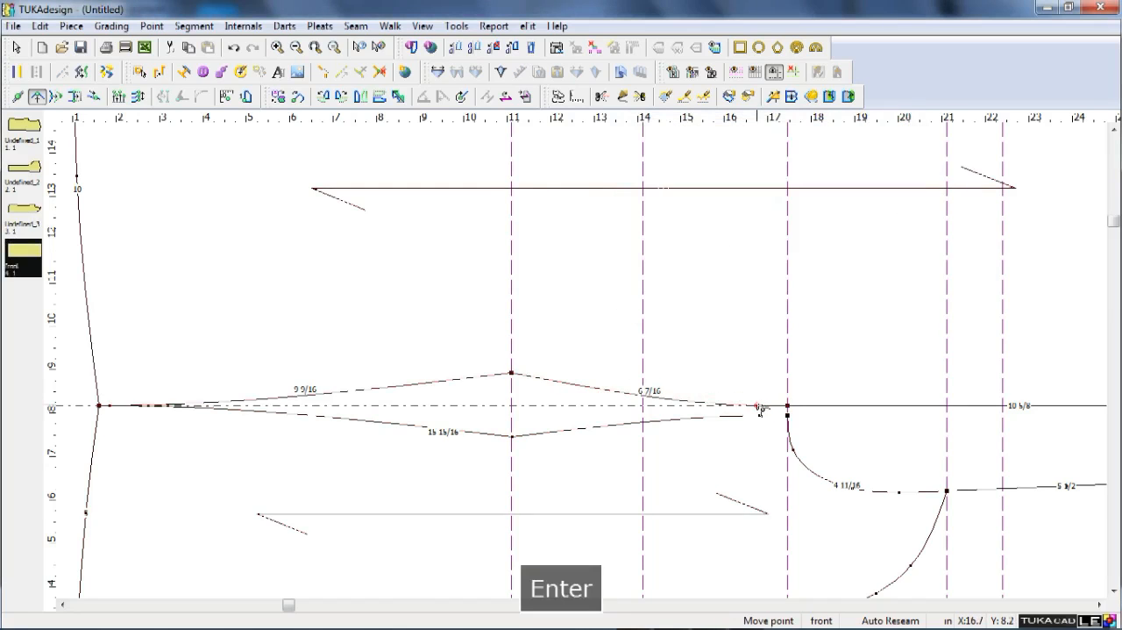
# Create a new horizontal guide across the front, offset 6 in from the guide through the underarm point.
pyautogui.scroll(-3, 589, 375)
pyautogui.scroll(3, 589, 374)
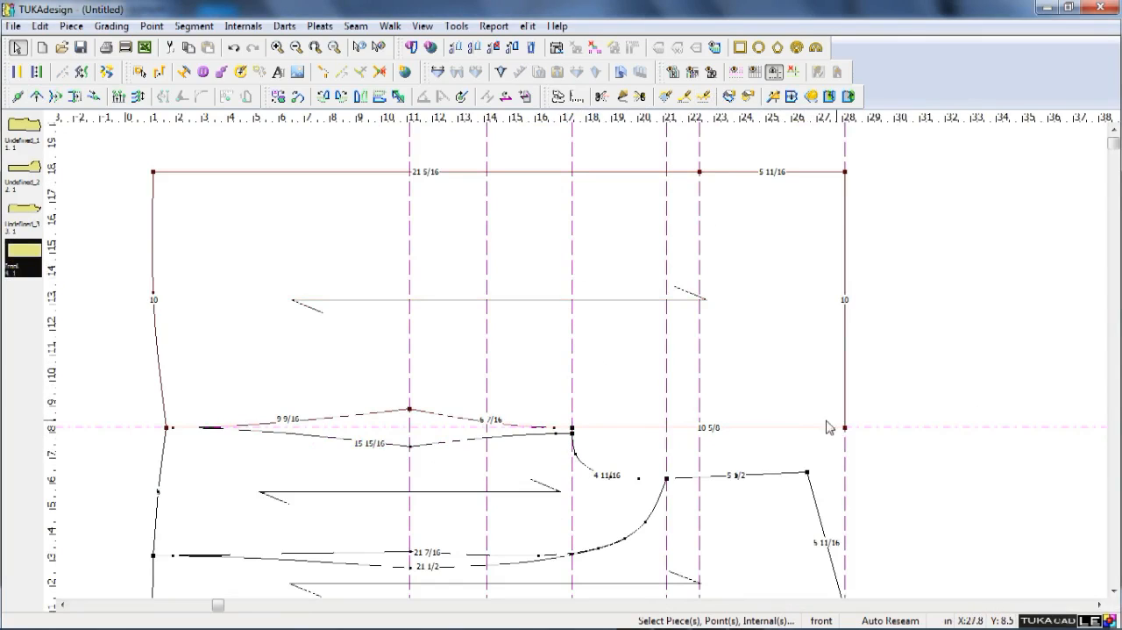
pyautogui.click(863, 171)
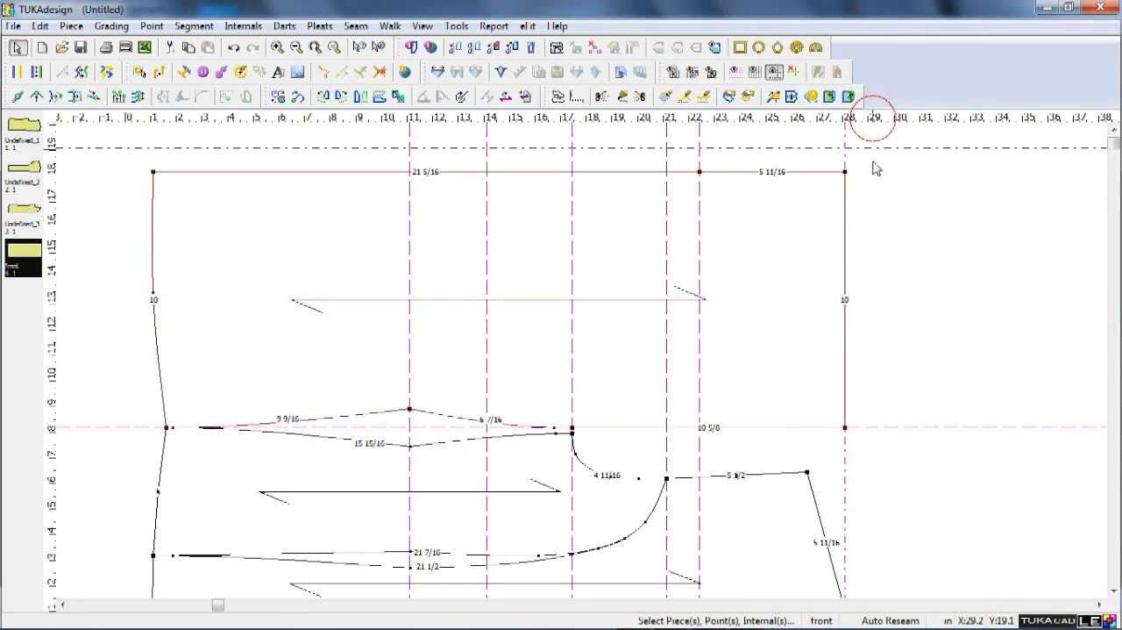
pyautogui.doubleClick(876, 427)
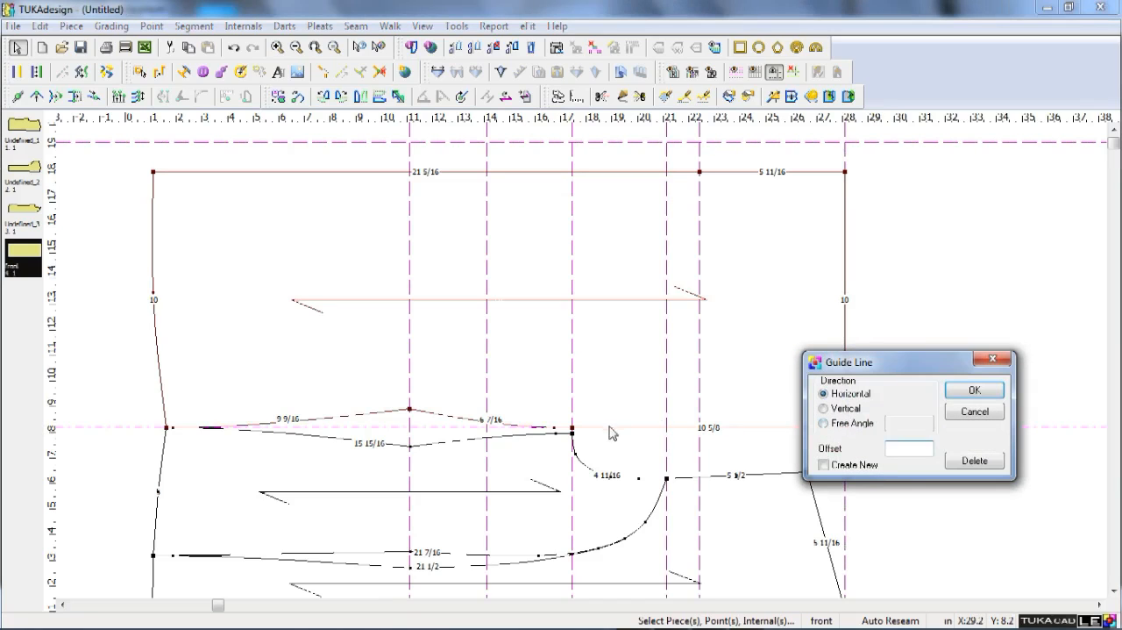
pyautogui.click(850, 465)
pyautogui.click(904, 448)
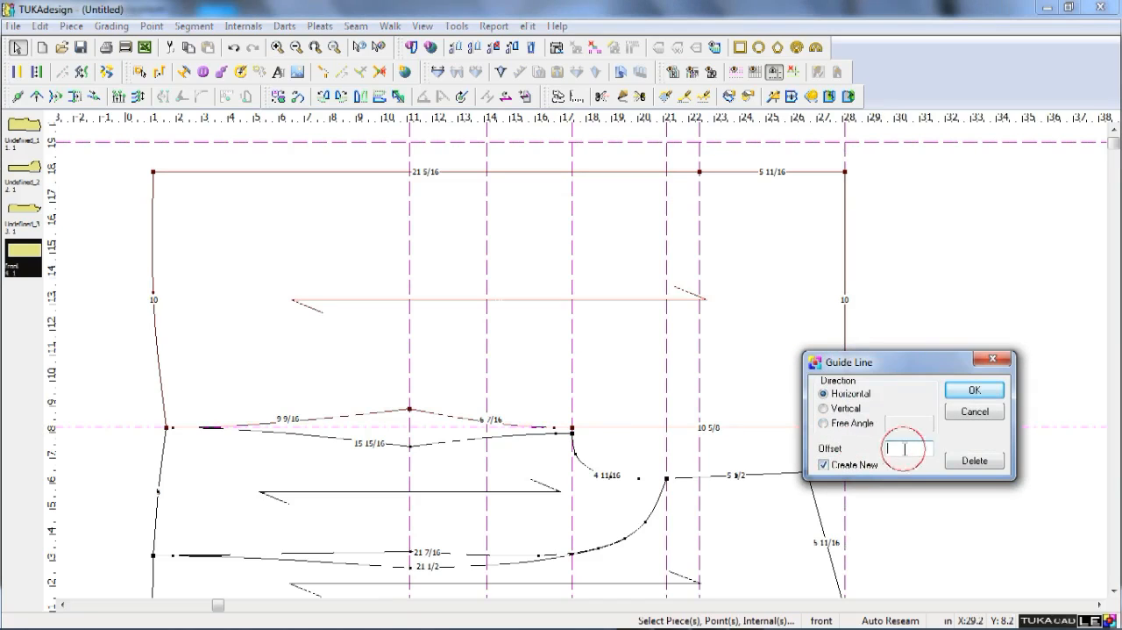
pyautogui.write('1')
pyautogui.press('BackSpace')
pyautogui.write('6')
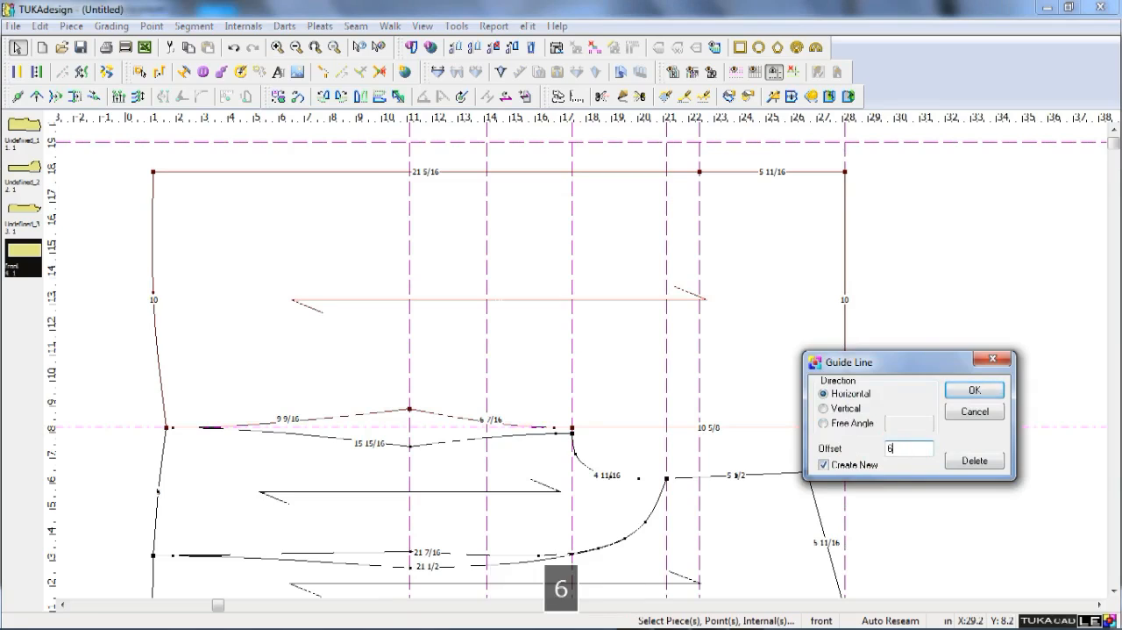
pyautogui.press('Return')
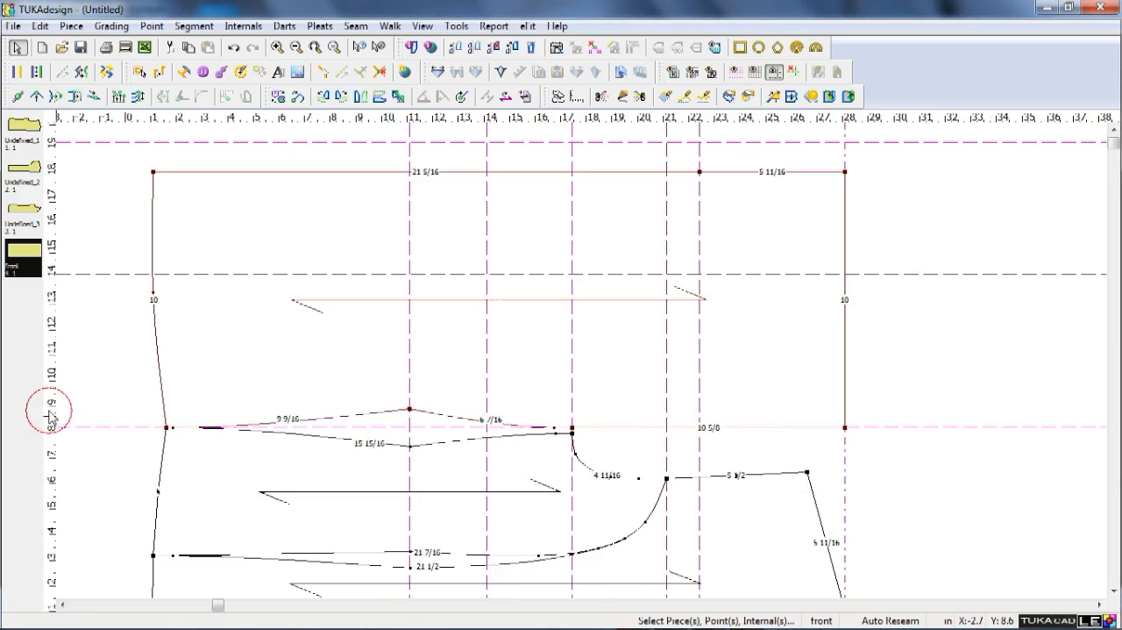
# Create a new vertical guide offset 1 in from the vertical guide through the front's underarm point.
pyautogui.moveTo(50, 413); pyautogui.dragTo(113, 434)
pyautogui.doubleClick(578, 416)
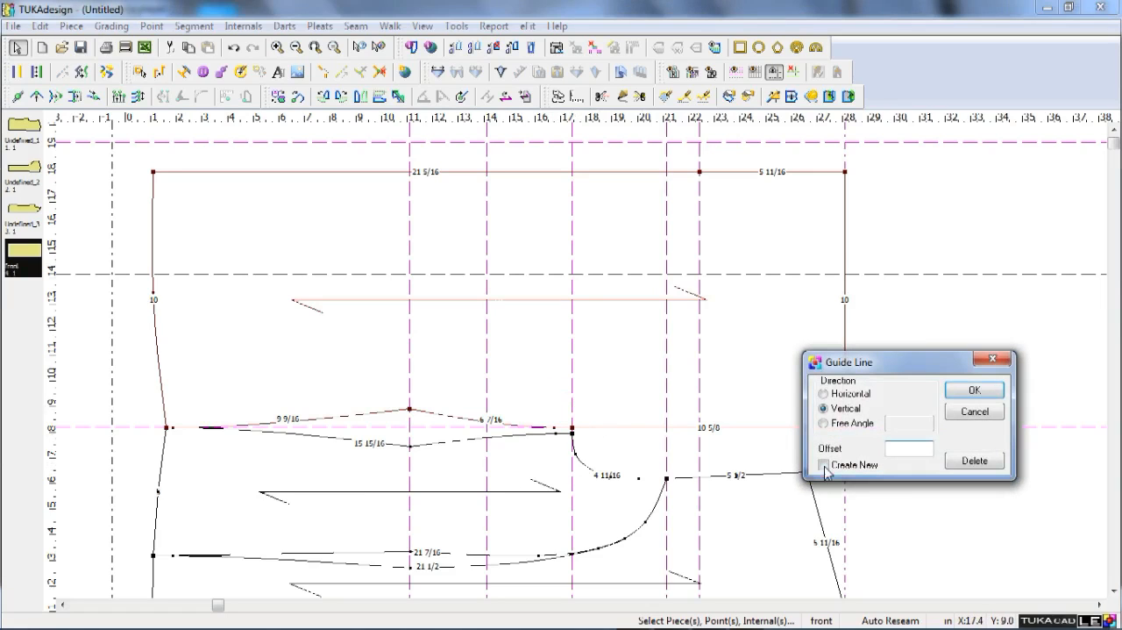
pyautogui.press('1')
pyautogui.hotkey('shift', 'Tab')
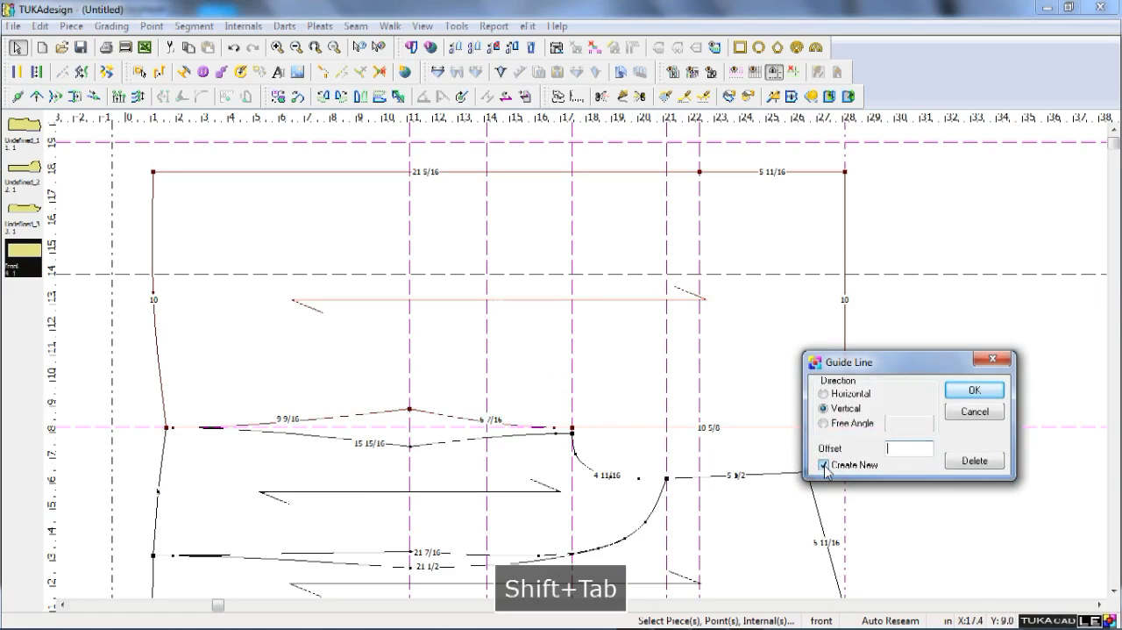
pyautogui.write('1')
pyautogui.press('Return')
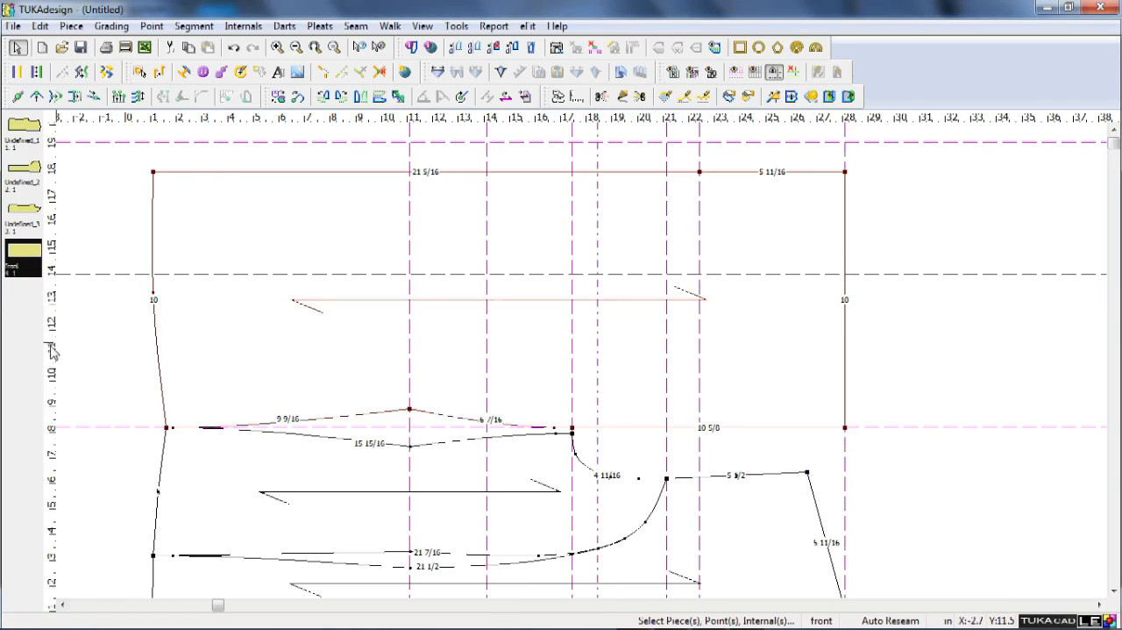
# Delete the freehand vertical guide beside the underarm and create a new one offset 0.5 in from the underarm guide.
pyautogui.click(585, 396)
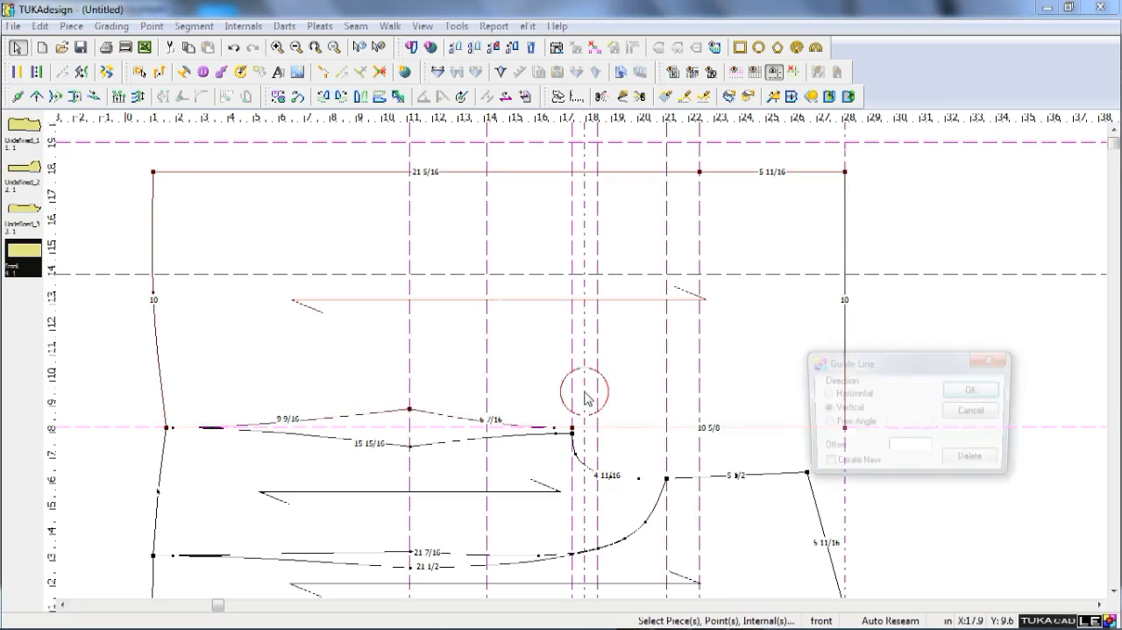
pyautogui.click(978, 464)
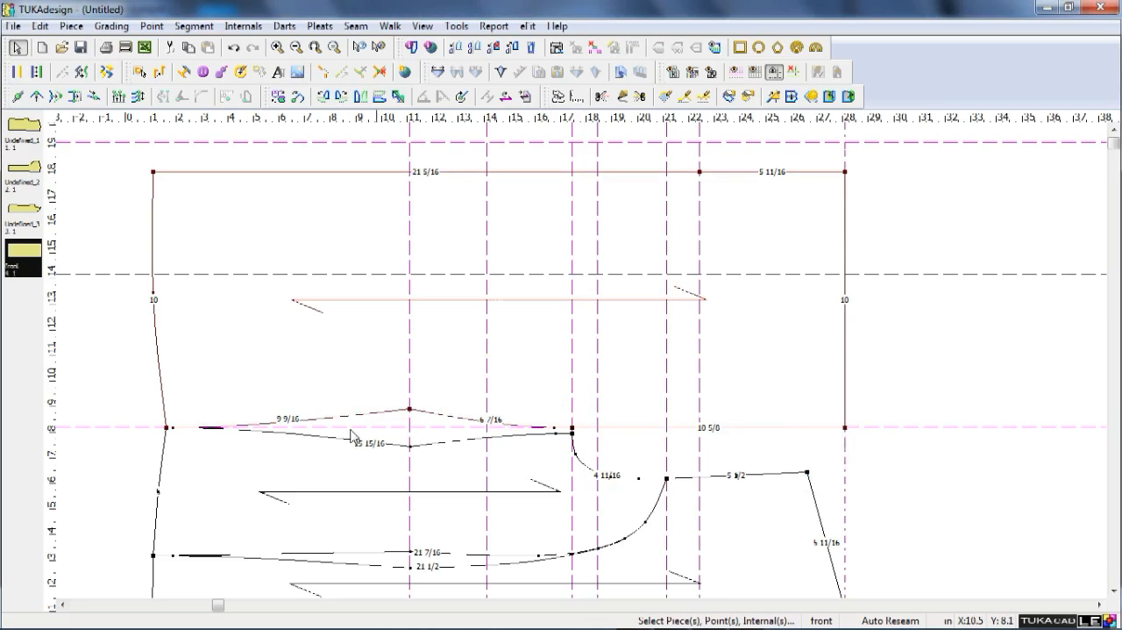
pyautogui.click(574, 395)
pyautogui.click(825, 465)
pyautogui.press('5')
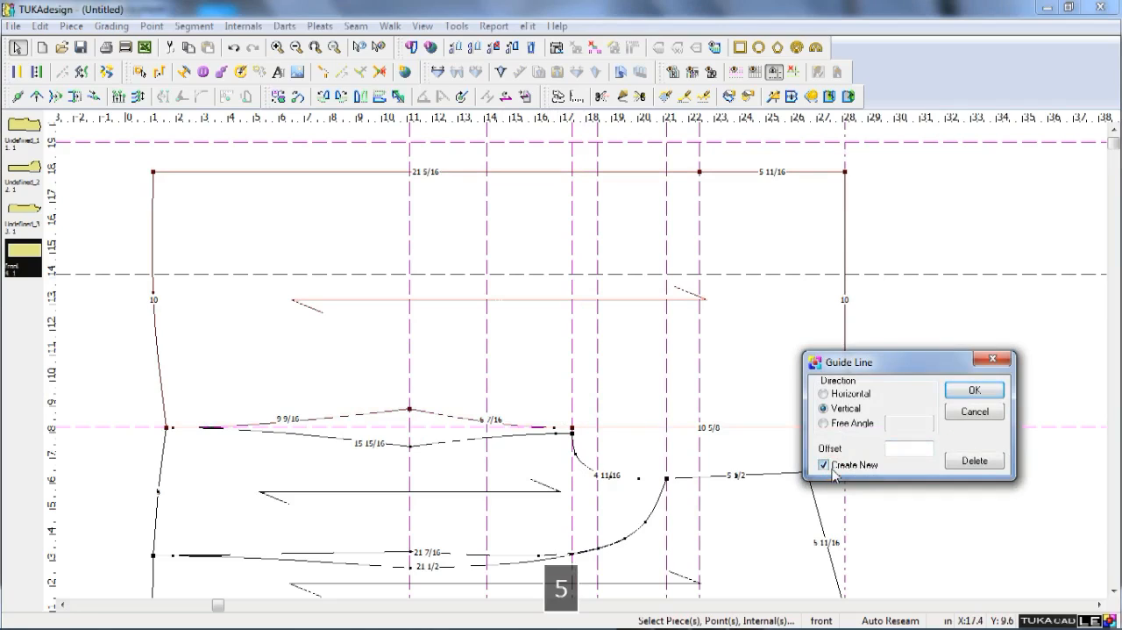
pyautogui.hotkey('shift', 'Tab')
pyautogui.write('.5')
pyautogui.press('Return')
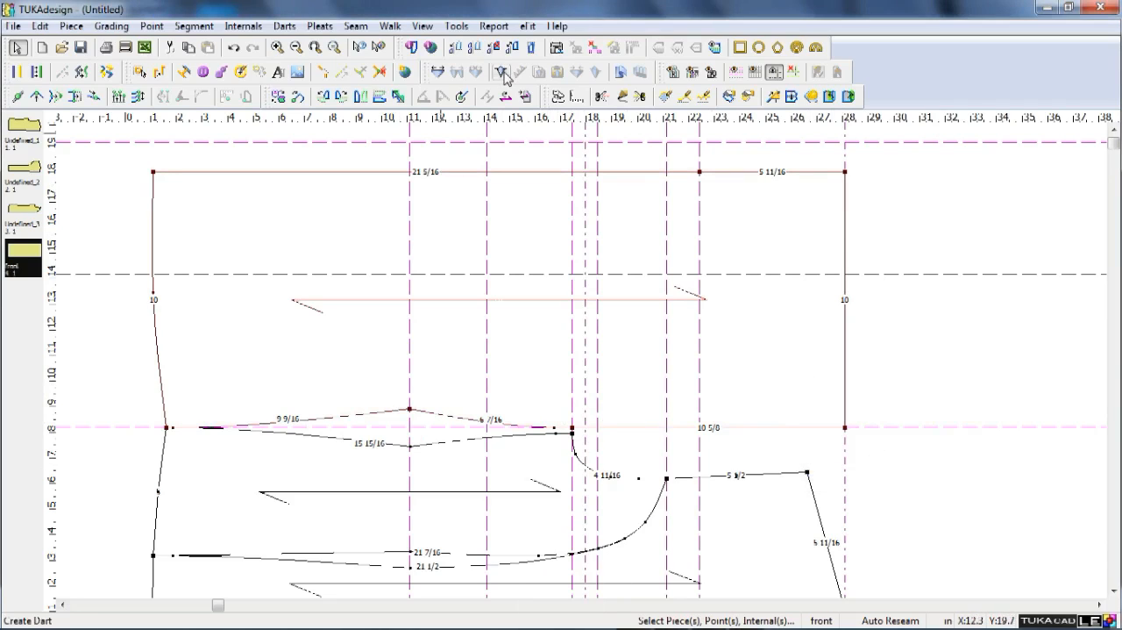
# Add fullness between the front's underarm point and a pivot on its upper edge at the 0.5 in guide, opening it 1 in counterclockwise.
pyautogui.click(437, 72)
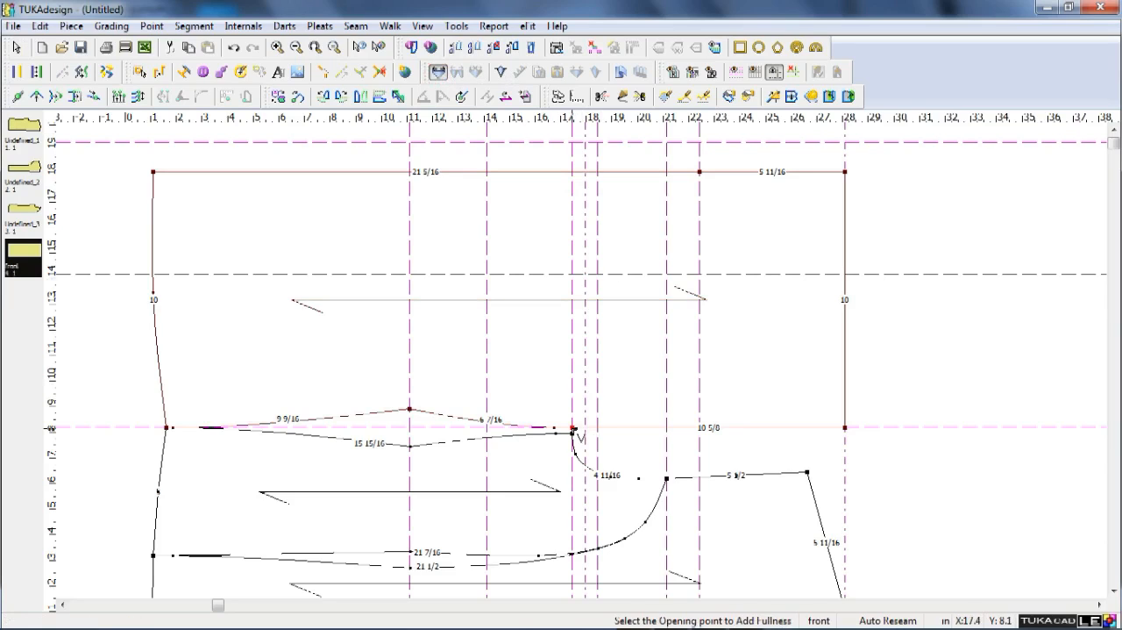
pyautogui.click(574, 429)
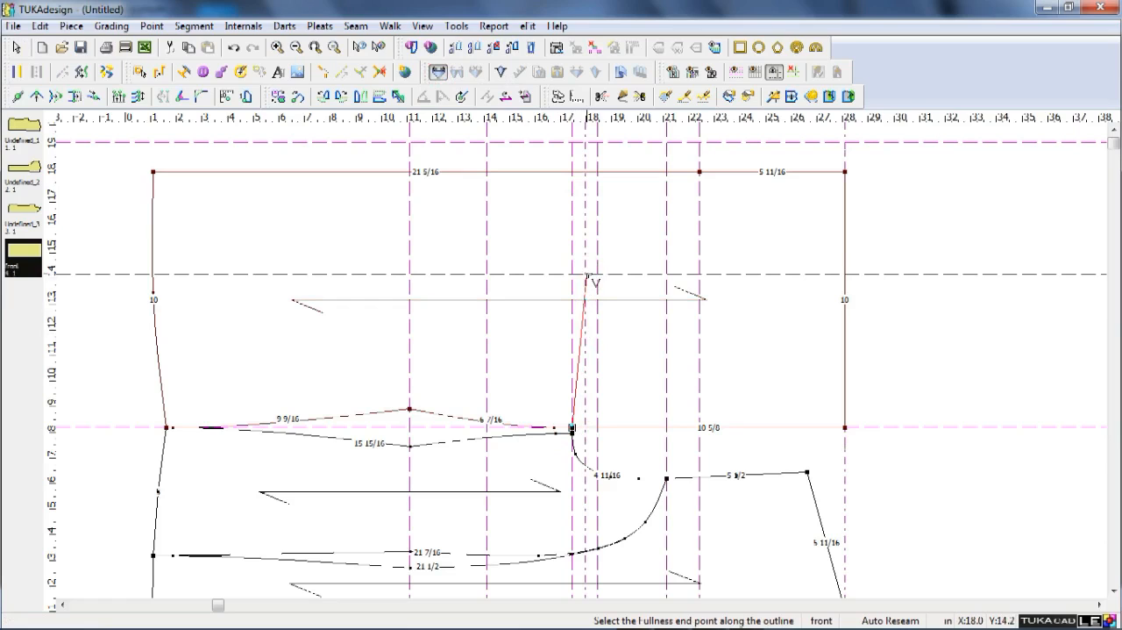
pyautogui.click(585, 172)
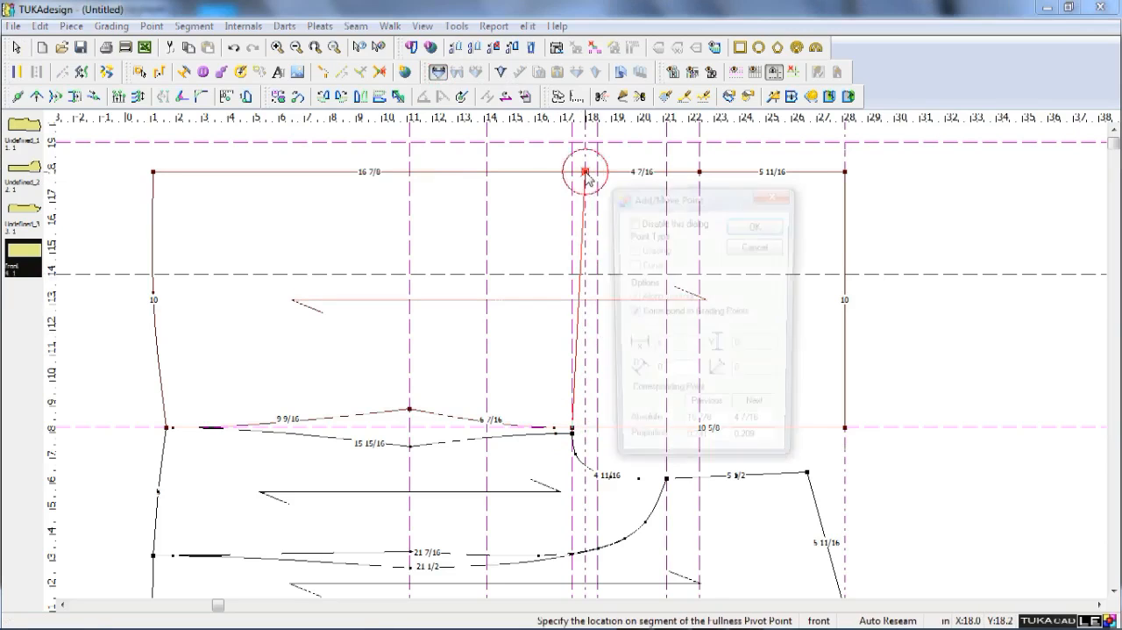
pyautogui.click(757, 225)
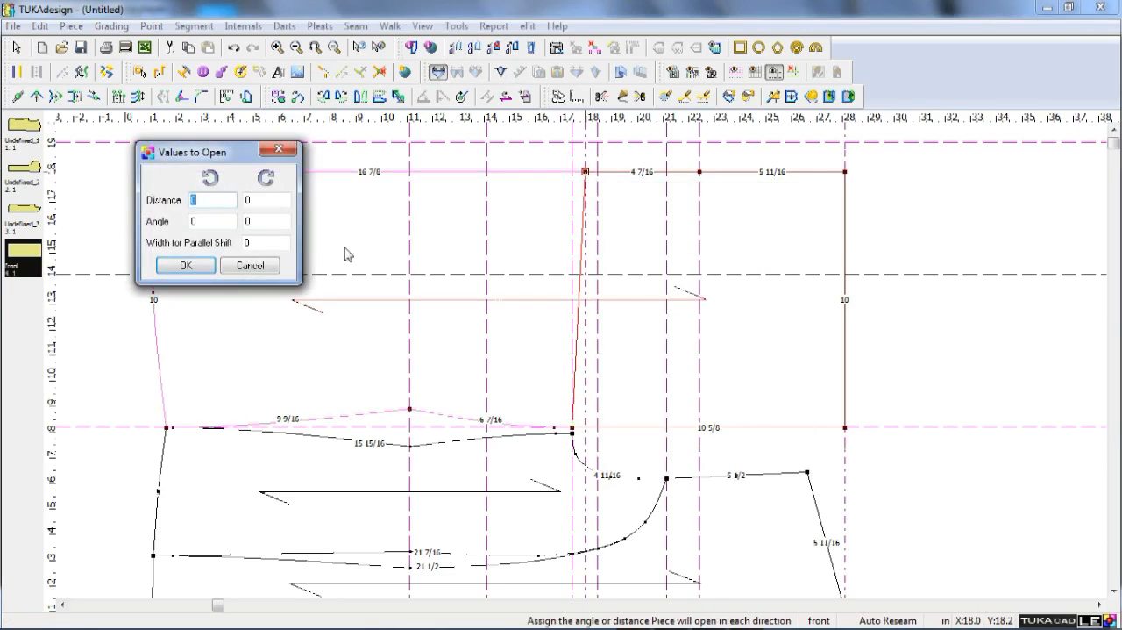
pyautogui.write('1')
pyautogui.press('Tab')
pyautogui.write('5.725')
pyautogui.click(191, 266)
pyautogui.rightClick(191, 274)
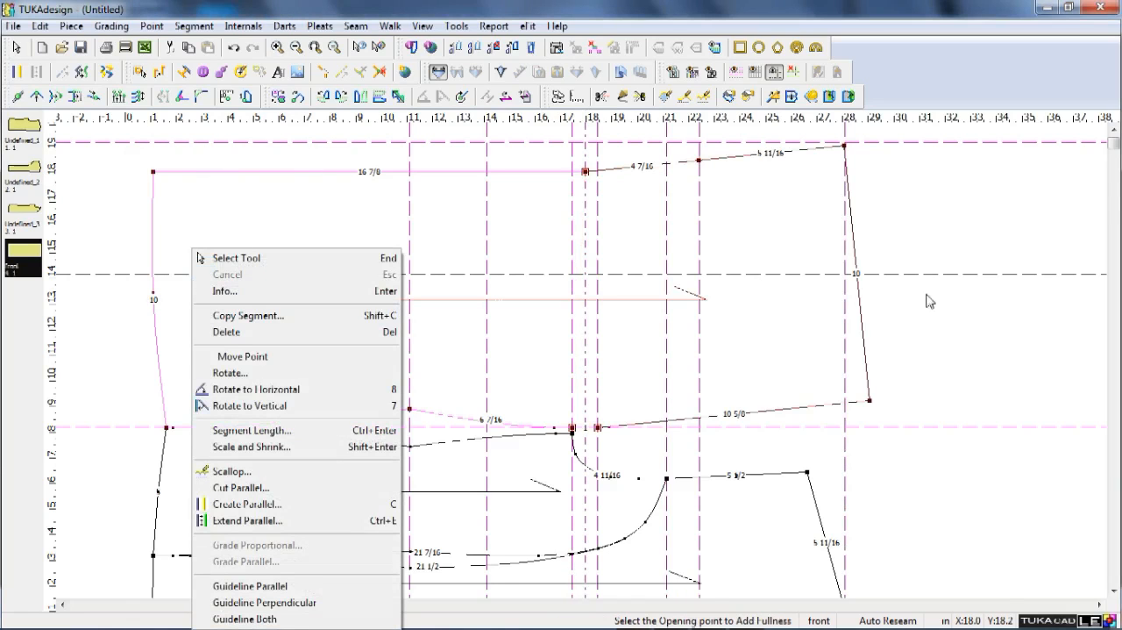
pyautogui.press('Escape')
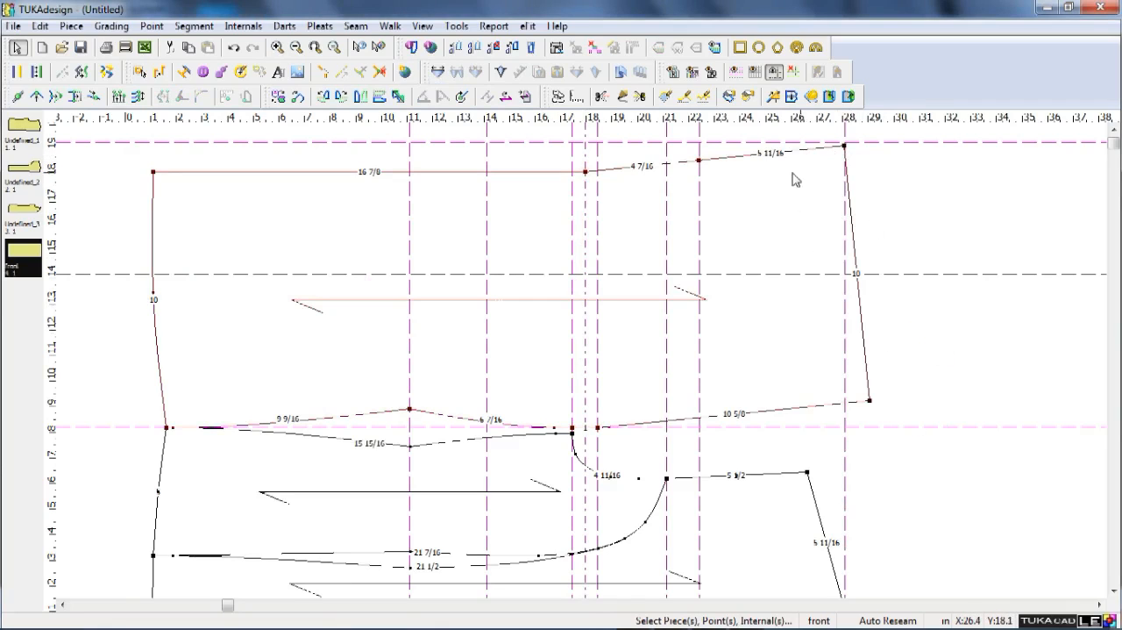
# Align the upper horizontal guide with the front's straight upper edge and move the front's slanted shoulder-end segment in parallel by X 0 and Y -1.5 in.
pyautogui.click(874, 143)
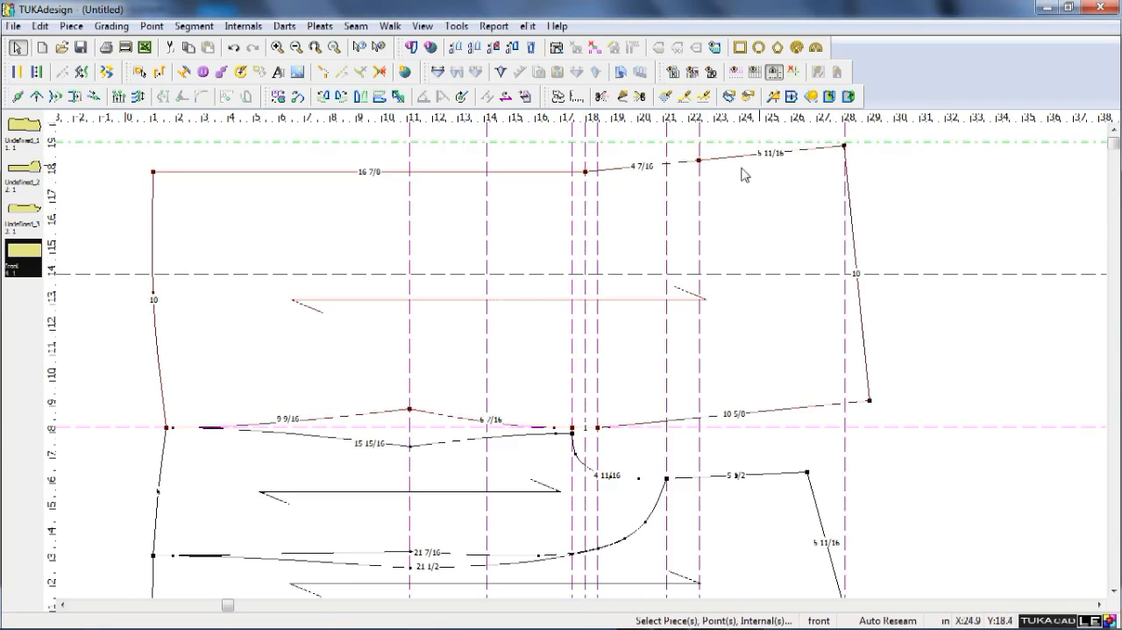
pyautogui.click(595, 175)
pyautogui.hotkey('ctrl', 'shift', 'q')
pyautogui.click(845, 147)
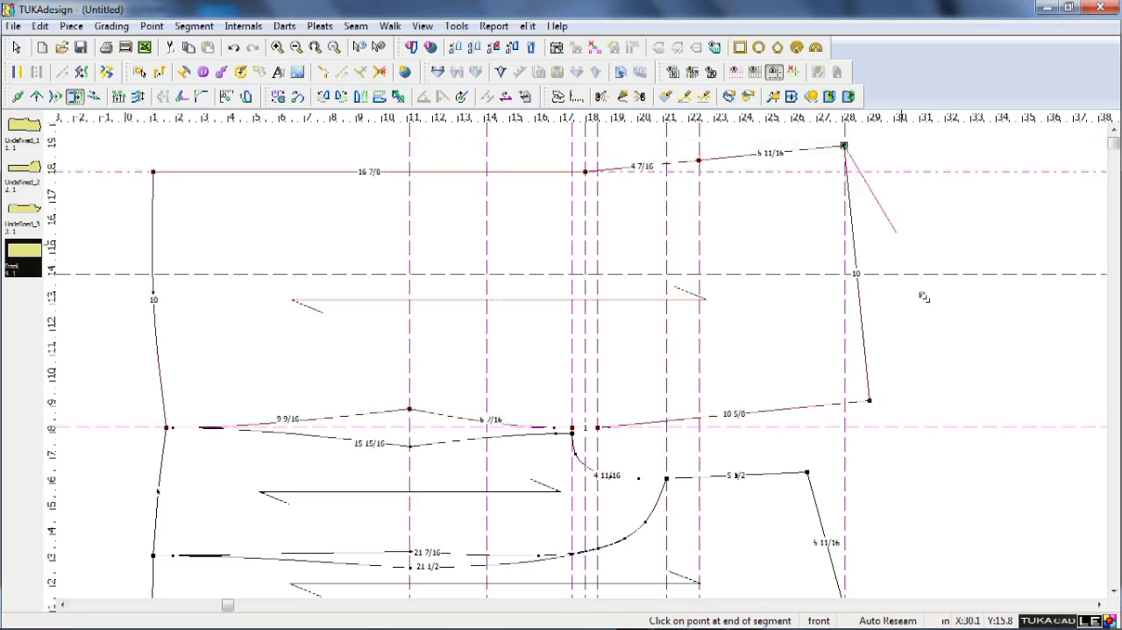
pyautogui.click(869, 399)
pyautogui.click(848, 148)
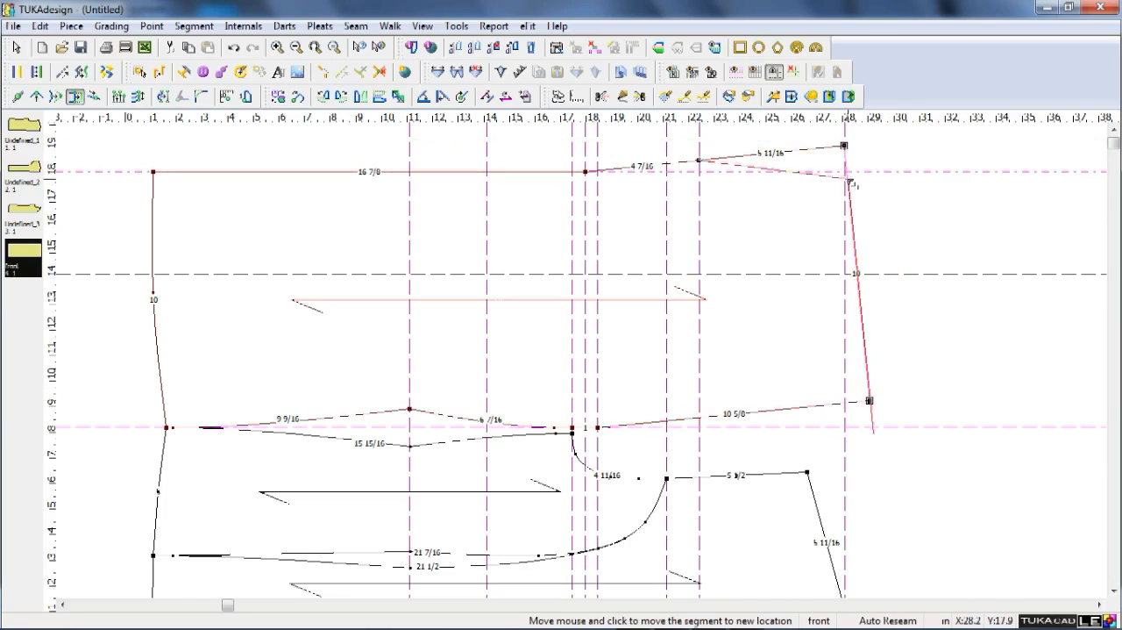
pyautogui.click(847, 180)
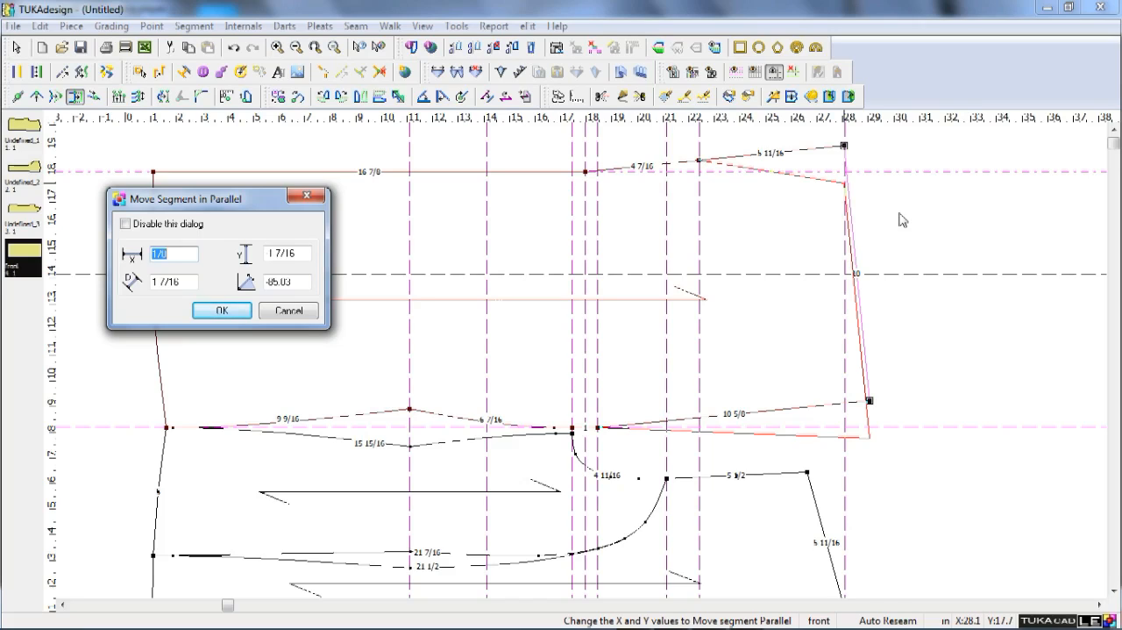
pyautogui.write('0')
pyautogui.press('Tab')
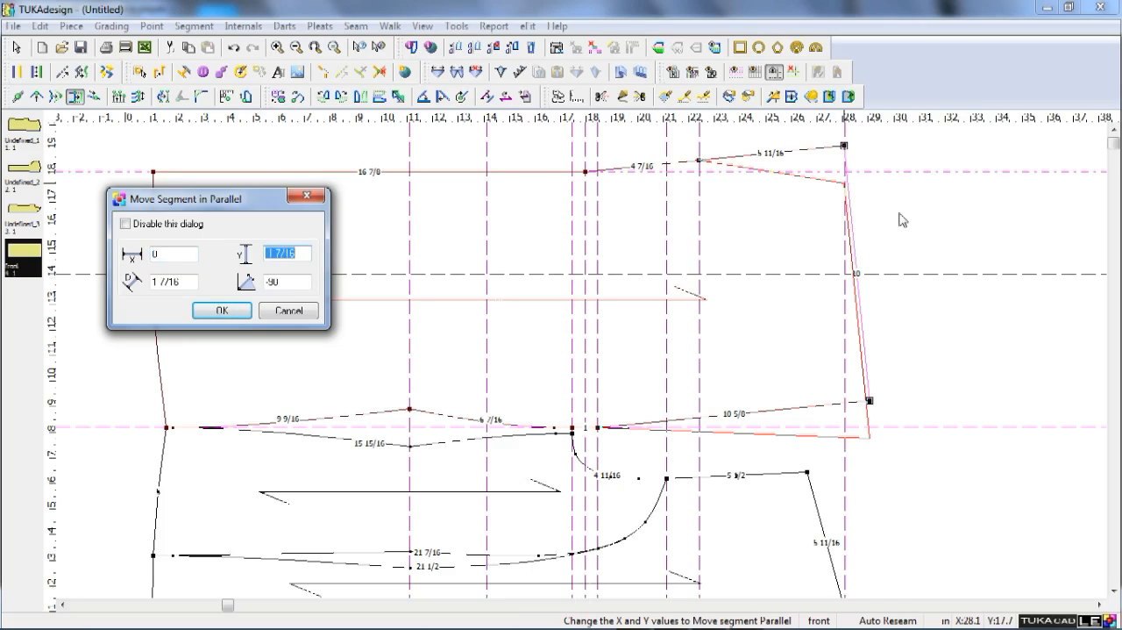
pyautogui.write('-1.5')
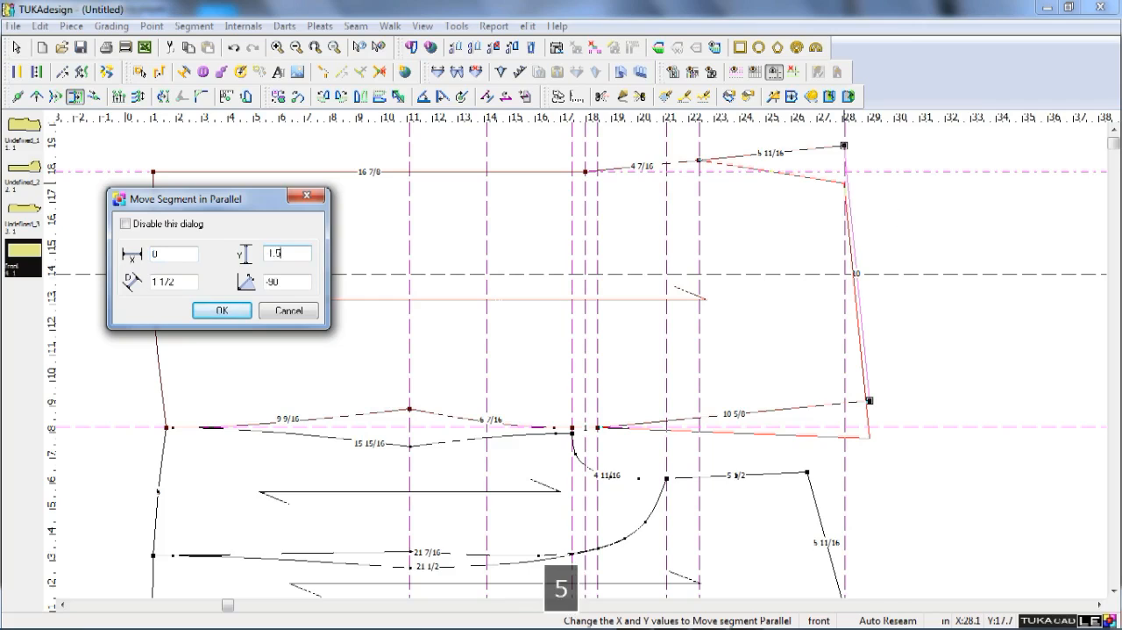
pyautogui.press('Return')
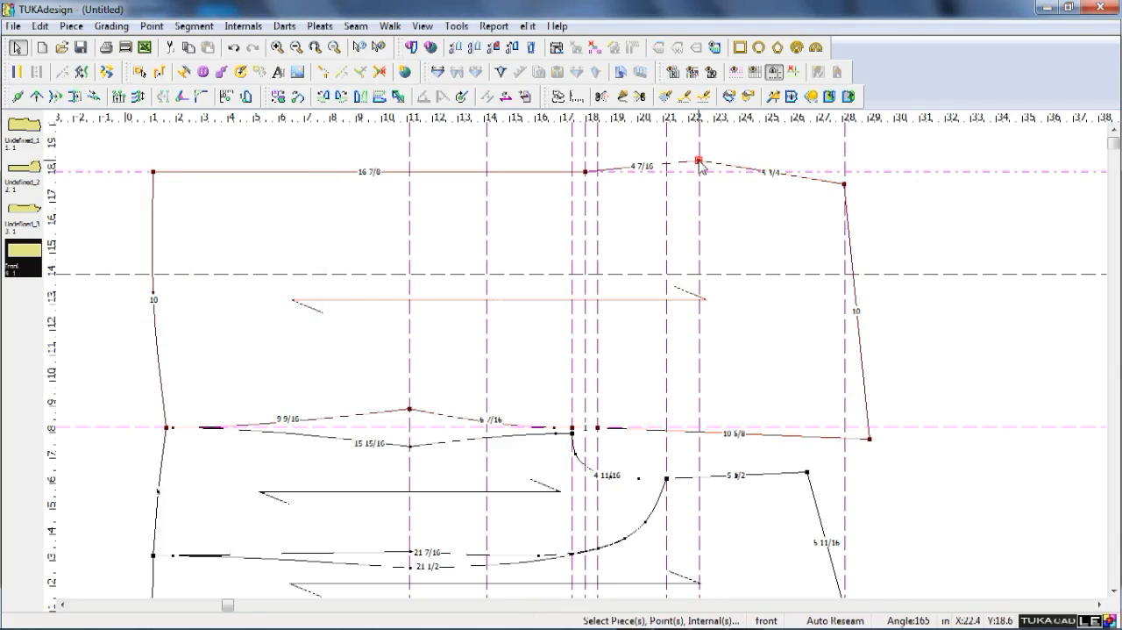
# Delete the grading point between the fullness pivot and the shoulder end on the front's upper edge, and remove all guide lines.
pyautogui.press('Delete')
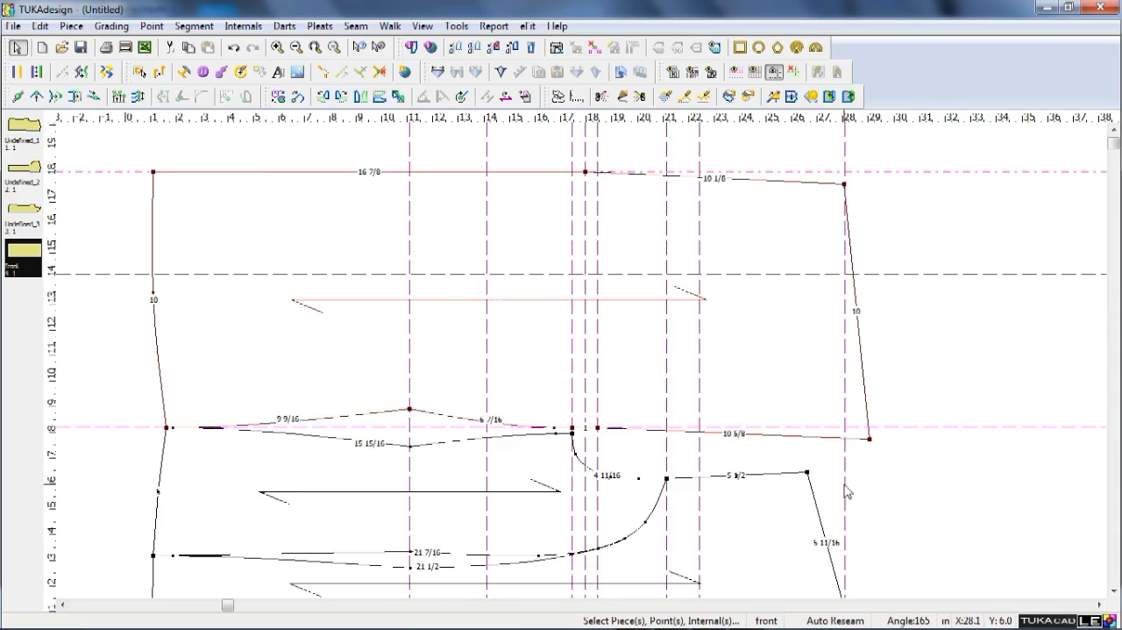
pyautogui.scroll(-1, 847, 491)
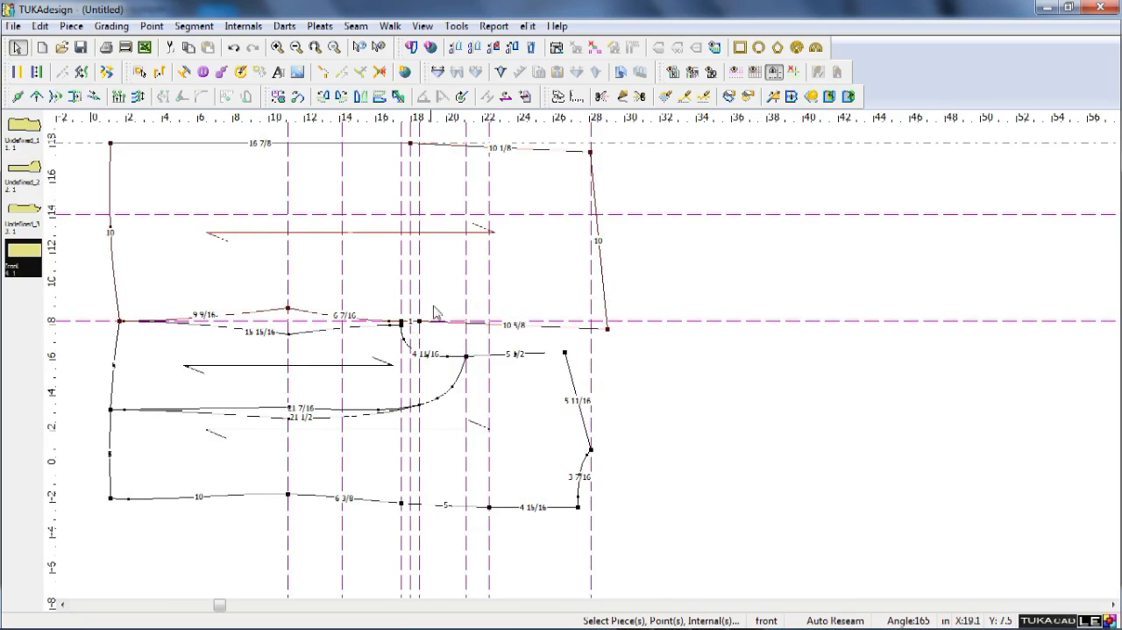
pyautogui.click(794, 75)
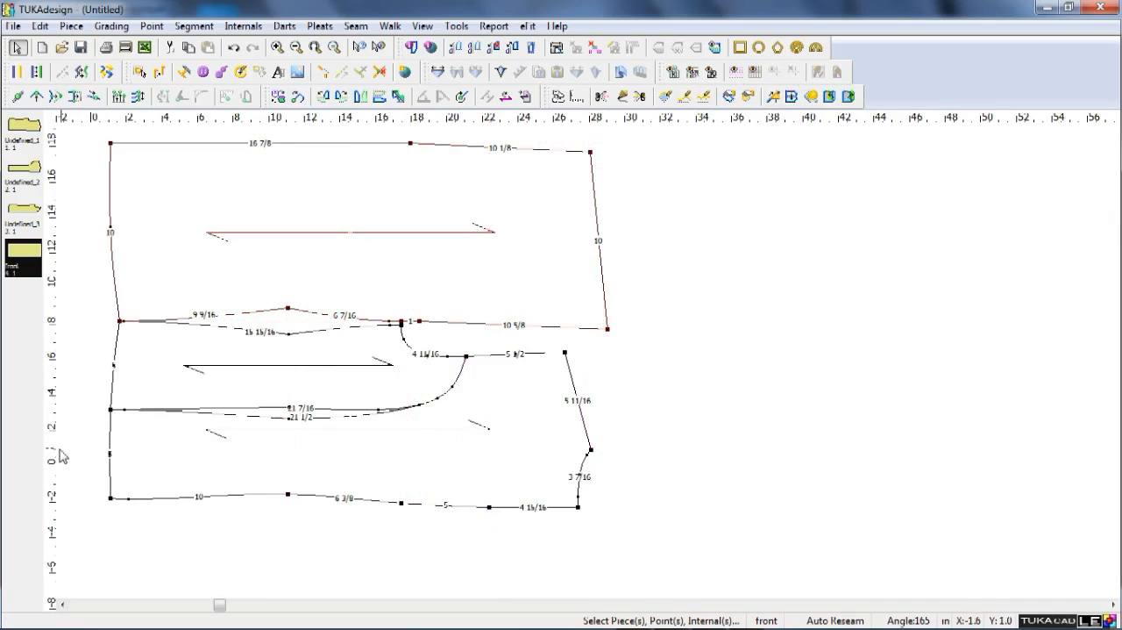
# Move the front's shoulder-end point nearest the back piece onto the vertical guide, X -2 7/16 in and Y 0.
pyautogui.scroll(2, 591, 454)
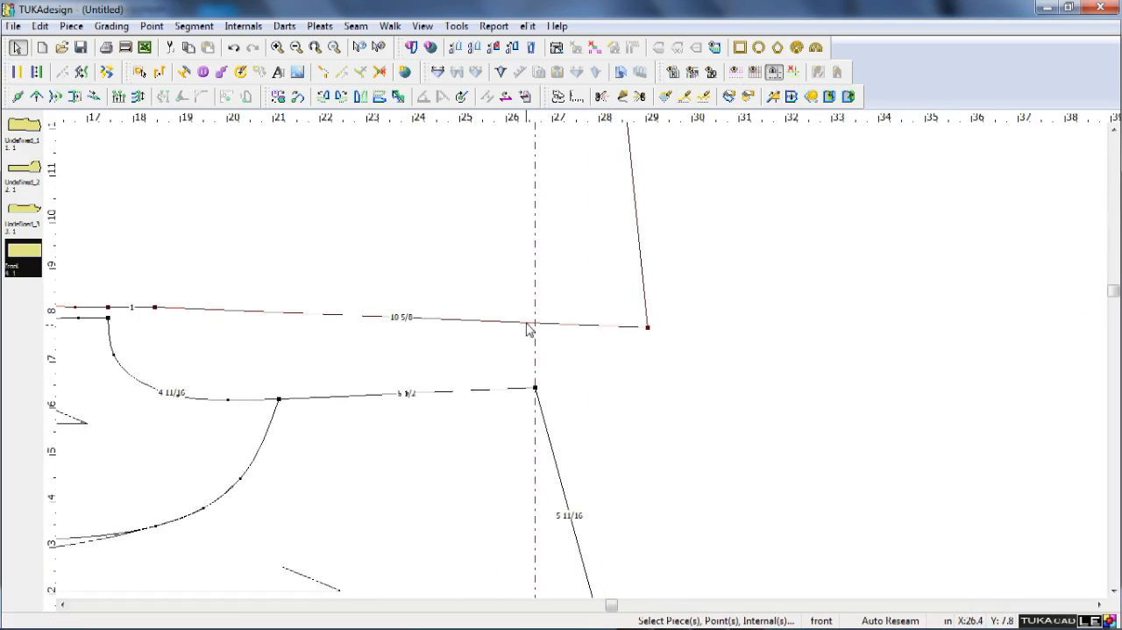
pyautogui.press('q')
pyautogui.click(647, 327)
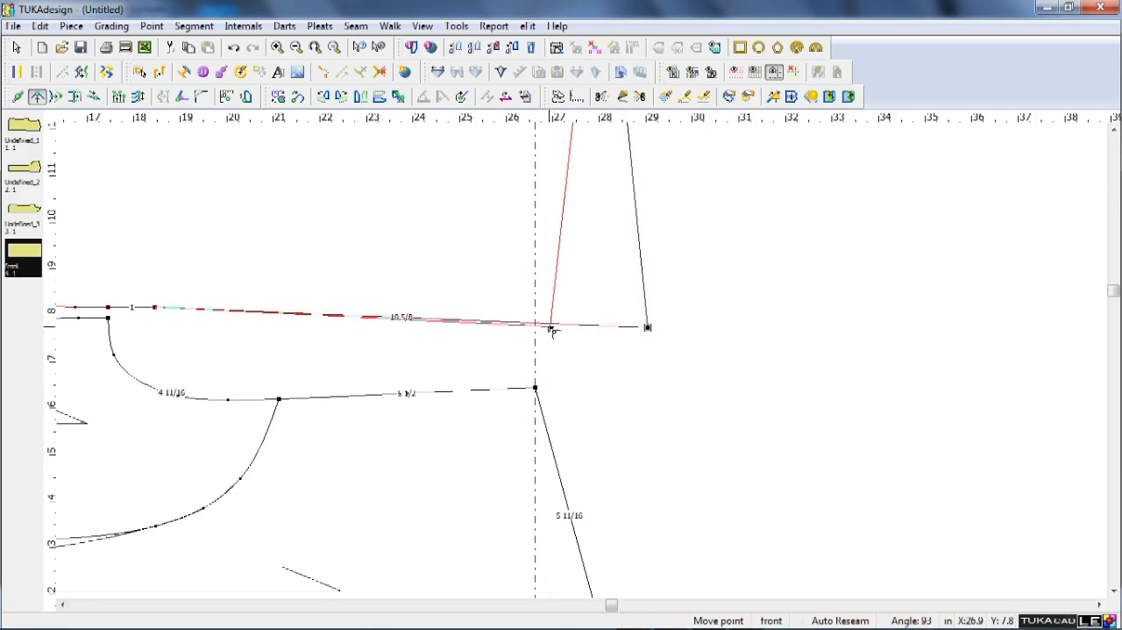
pyautogui.click(517, 321)
pyautogui.click(741, 284)
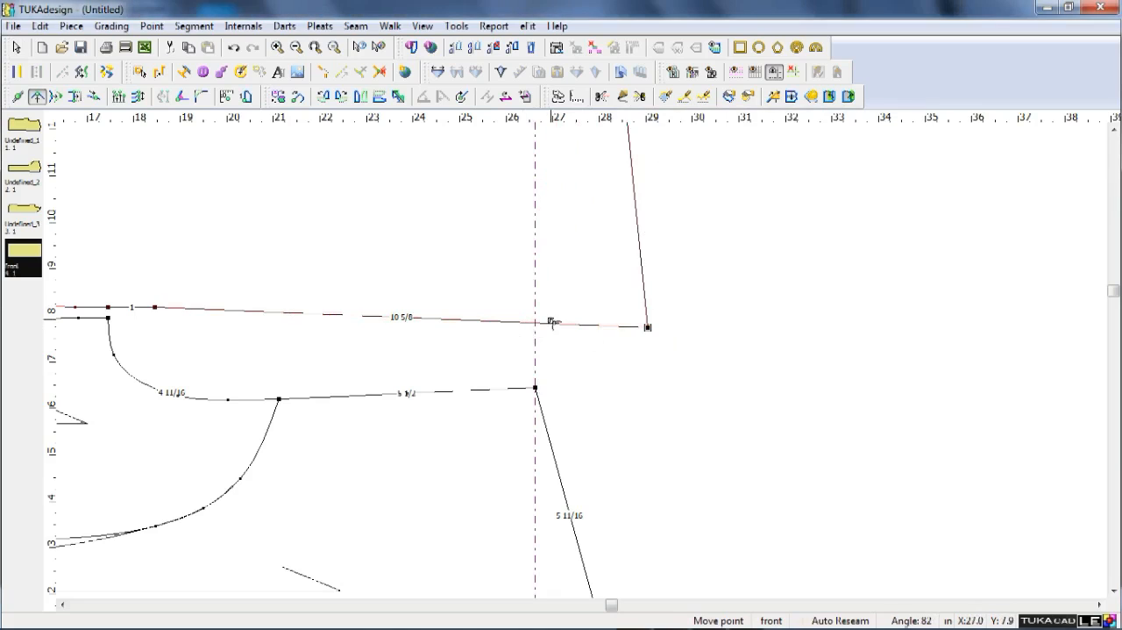
pyautogui.click(649, 327)
pyautogui.click(536, 324)
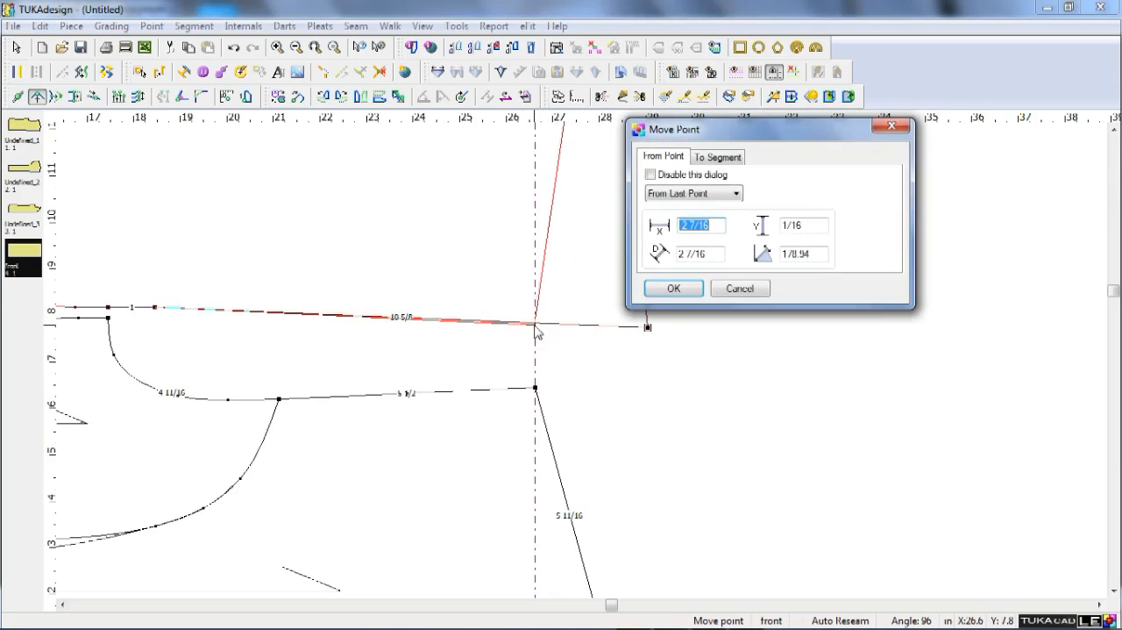
pyautogui.press('Tab')
pyautogui.write('0')
pyautogui.press('Return')
pyautogui.rightClick(572, 325)
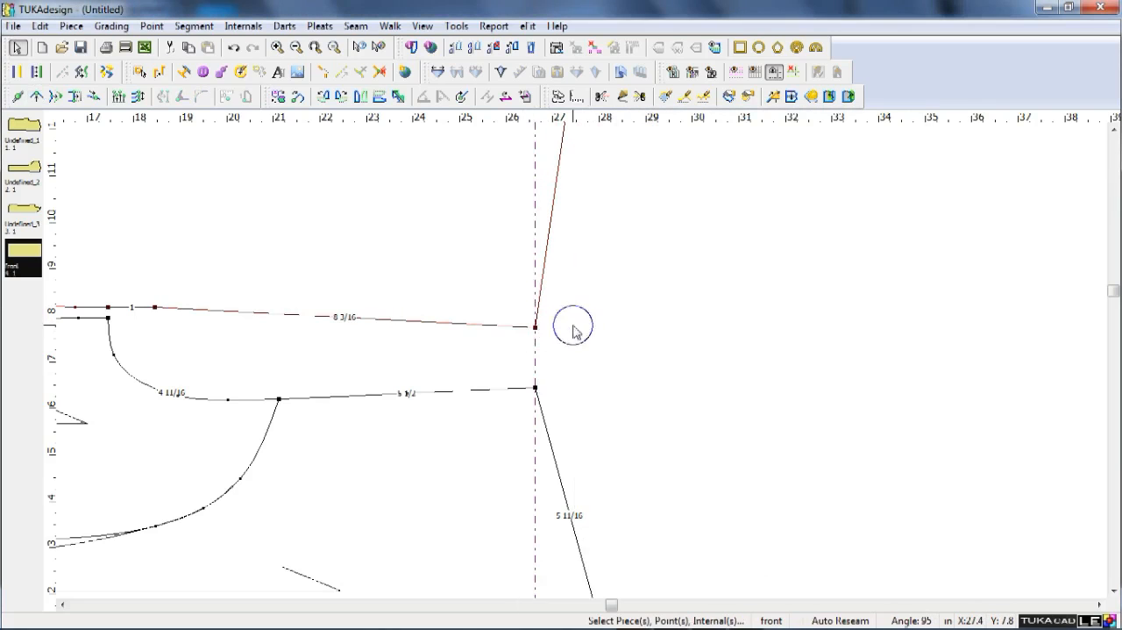
# Offset the horizontal guide on the front's straight upper edge 9.25 in down, toward the shoulder-end point.
pyautogui.scroll(-3, 387, 272)
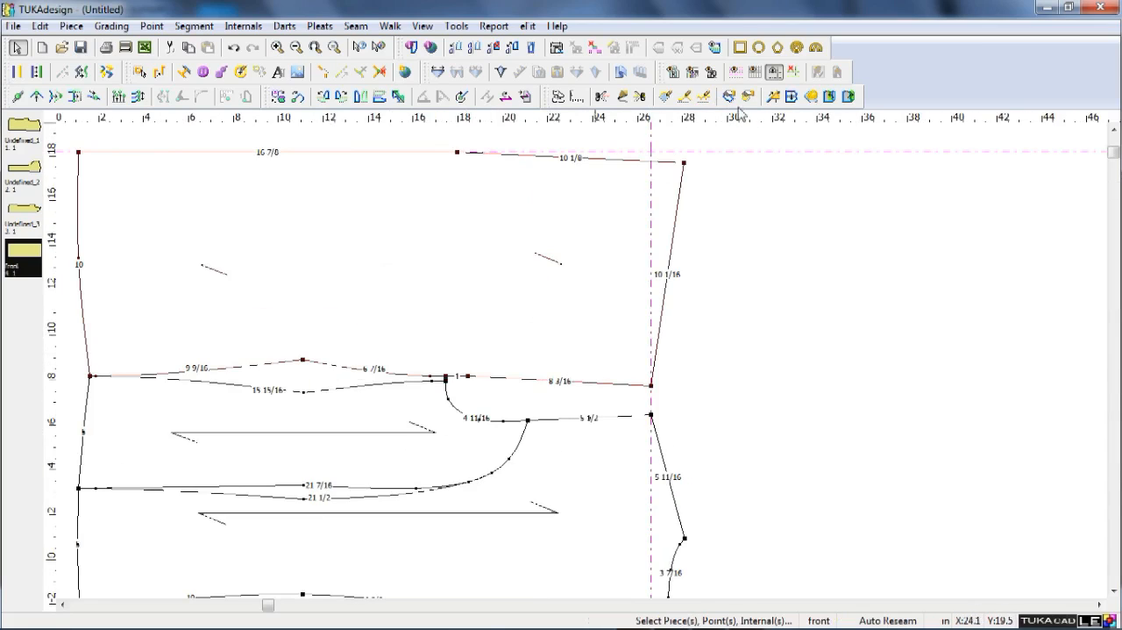
pyautogui.doubleClick(746, 155)
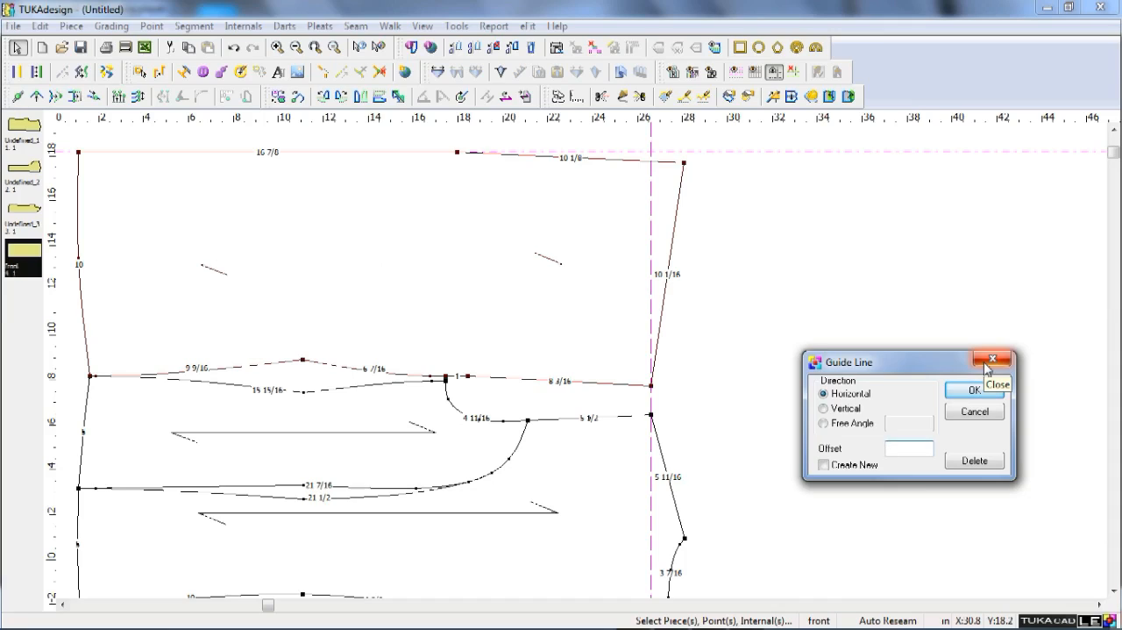
pyautogui.write('9.5')
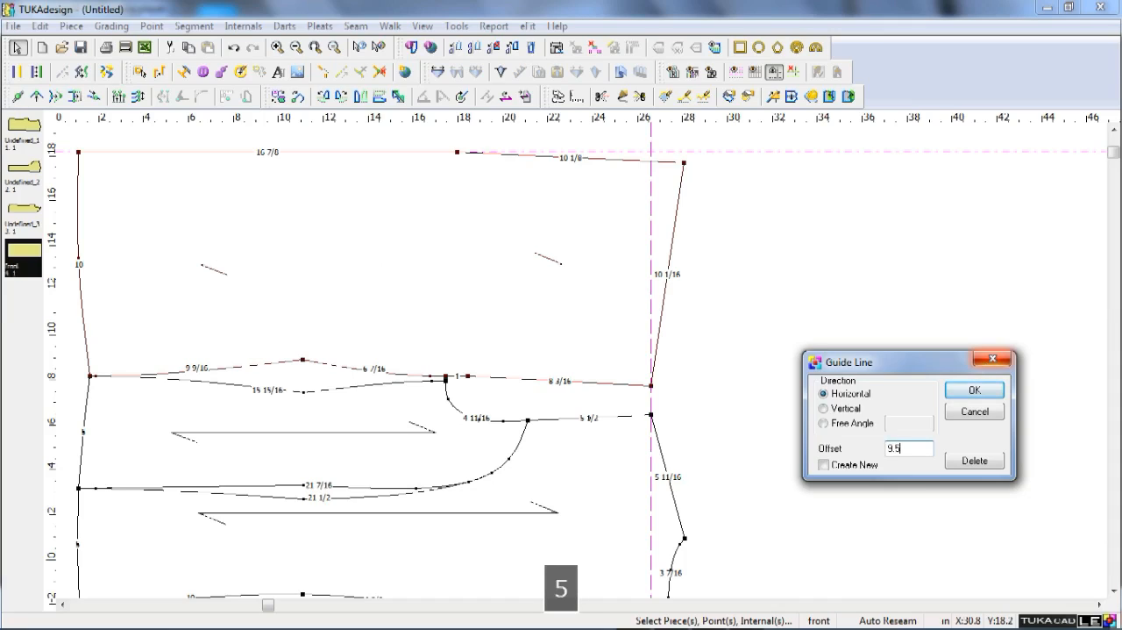
pyautogui.press('Left')
pyautogui.write('2')
pyautogui.press('Left')
pyautogui.press('Return')
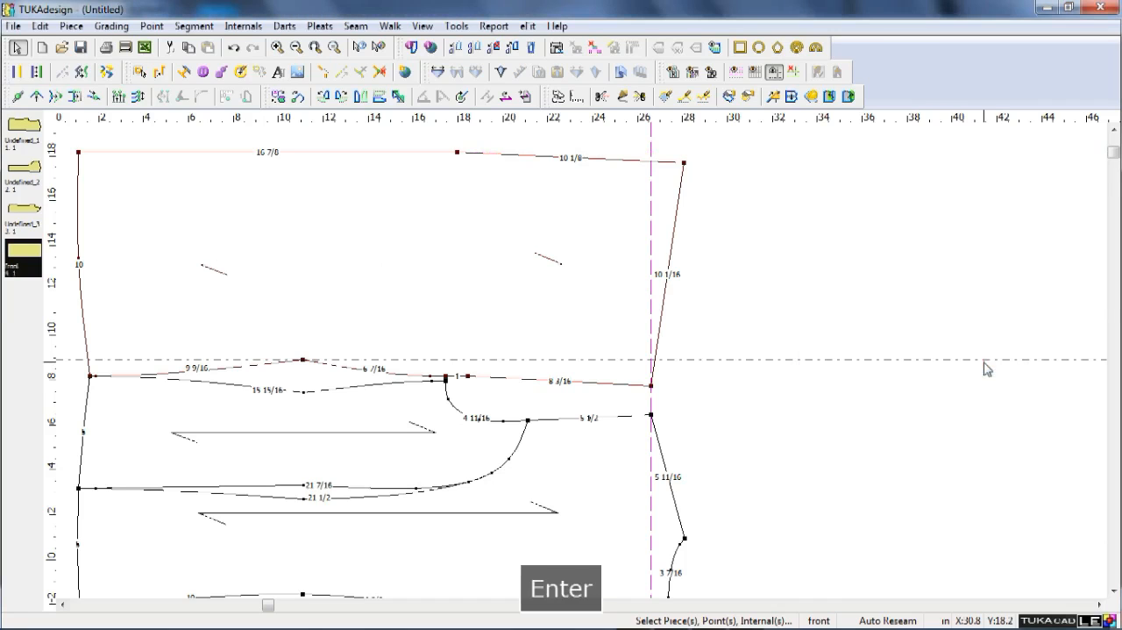
# Move the front's shoulder-end point up along the vertical guide to its intersection with the horizontal guide.
pyautogui.scroll(2, 584, 367)
pyautogui.scroll(1, 585, 367)
pyautogui.press('q')
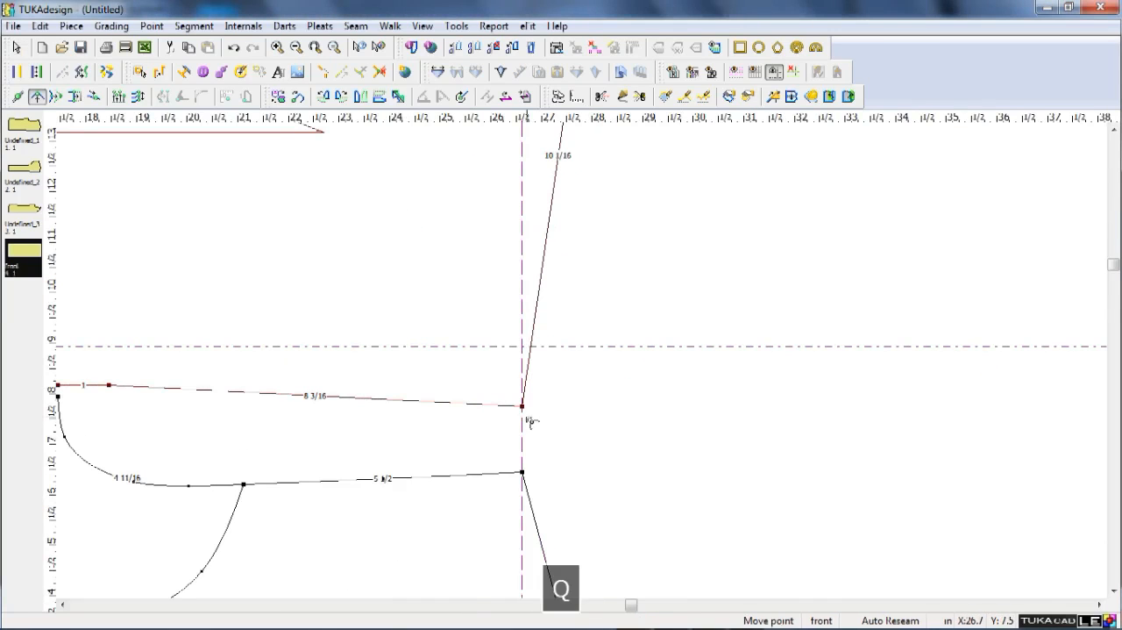
pyautogui.click(523, 406)
pyautogui.click(524, 346)
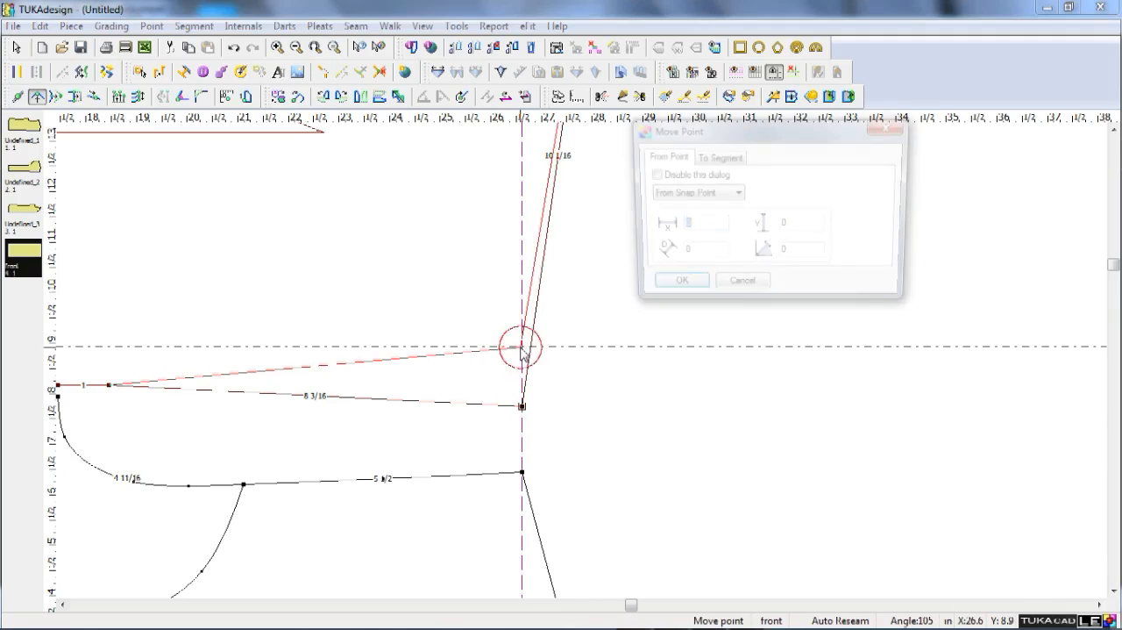
pyautogui.press('Return')
pyautogui.rightClick(574, 399)
pyautogui.scroll(-3, 272, 378)
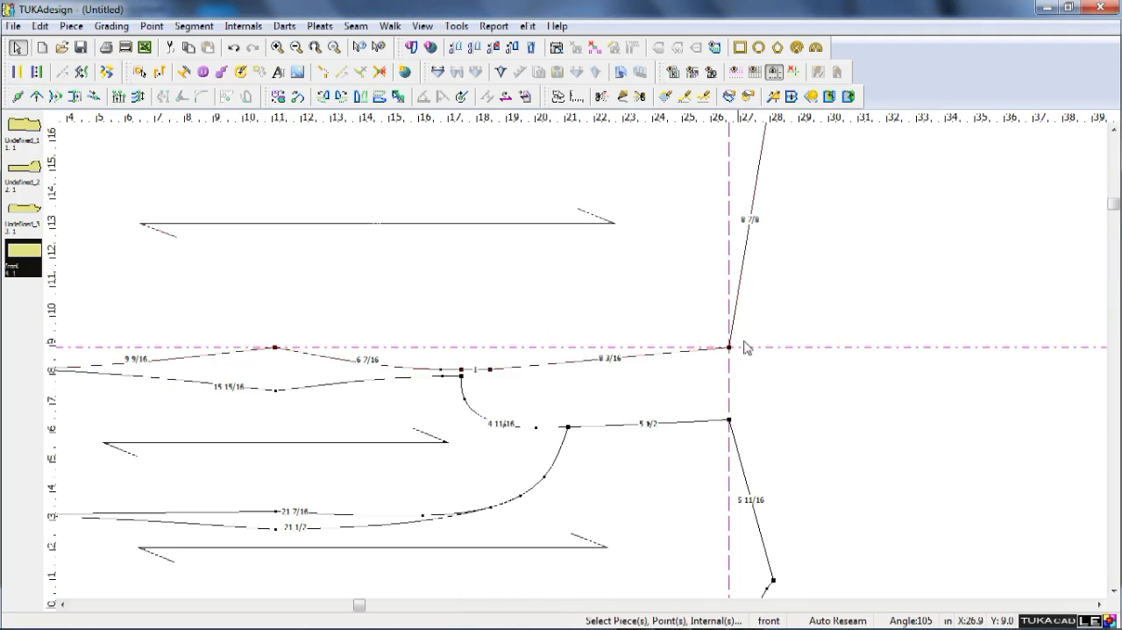
# Remove the existing guides and place a horizontal guide 6 in above the front's underarm point.
pyautogui.click(774, 72)
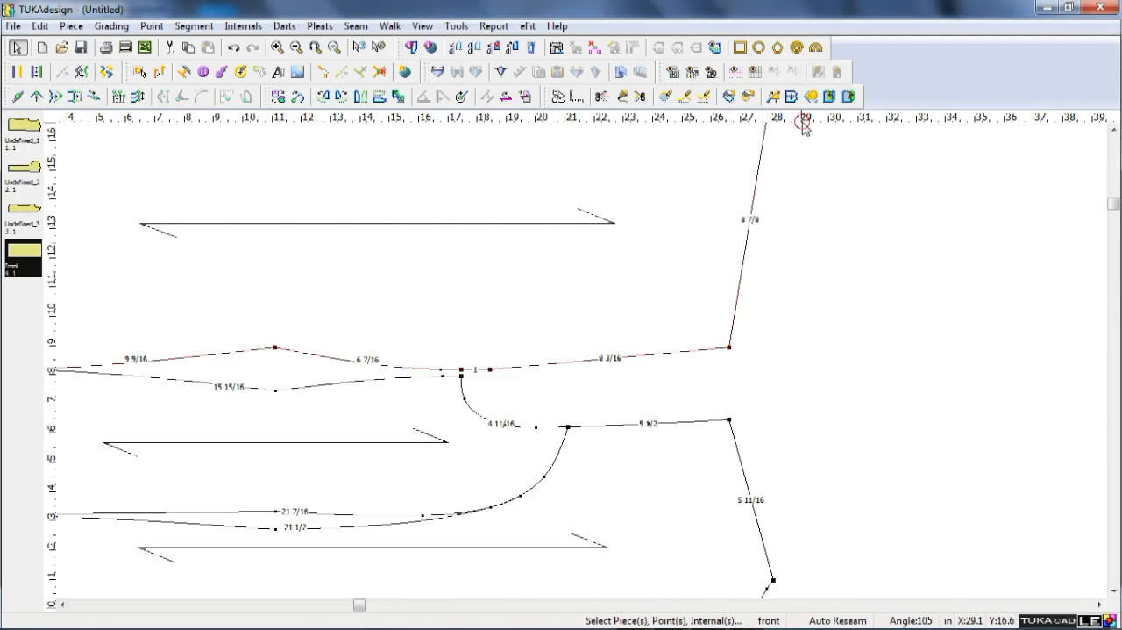
pyautogui.moveTo(540, 358); pyautogui.dragTo(517, 369)
pyautogui.doubleClick(591, 368)
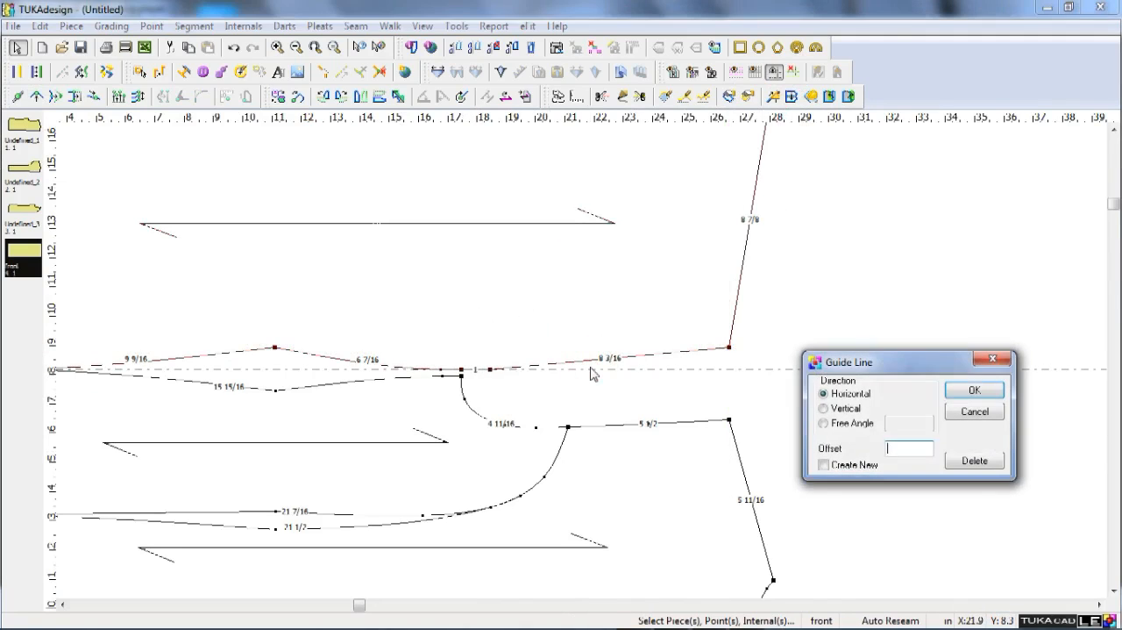
pyautogui.write('1')
pyautogui.write('6')
pyautogui.press('Return')
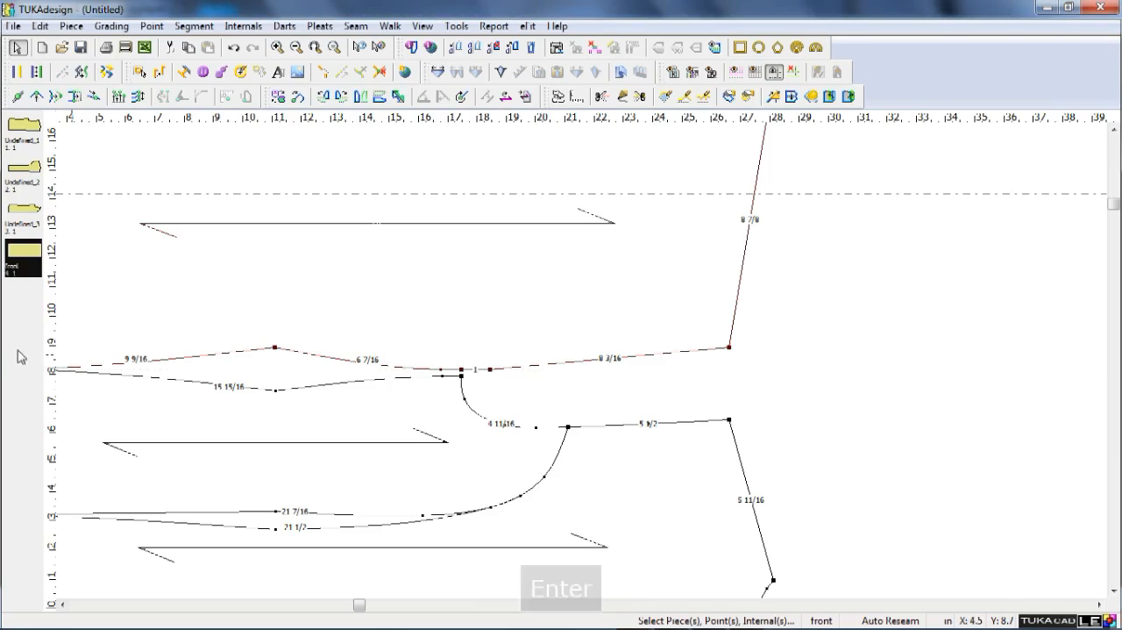
# Place a vertical guide on the front's underarm point and create a new guide offset 0.5 in from it.
pyautogui.click(50, 371)
pyautogui.scroll(-2, 245, 368)
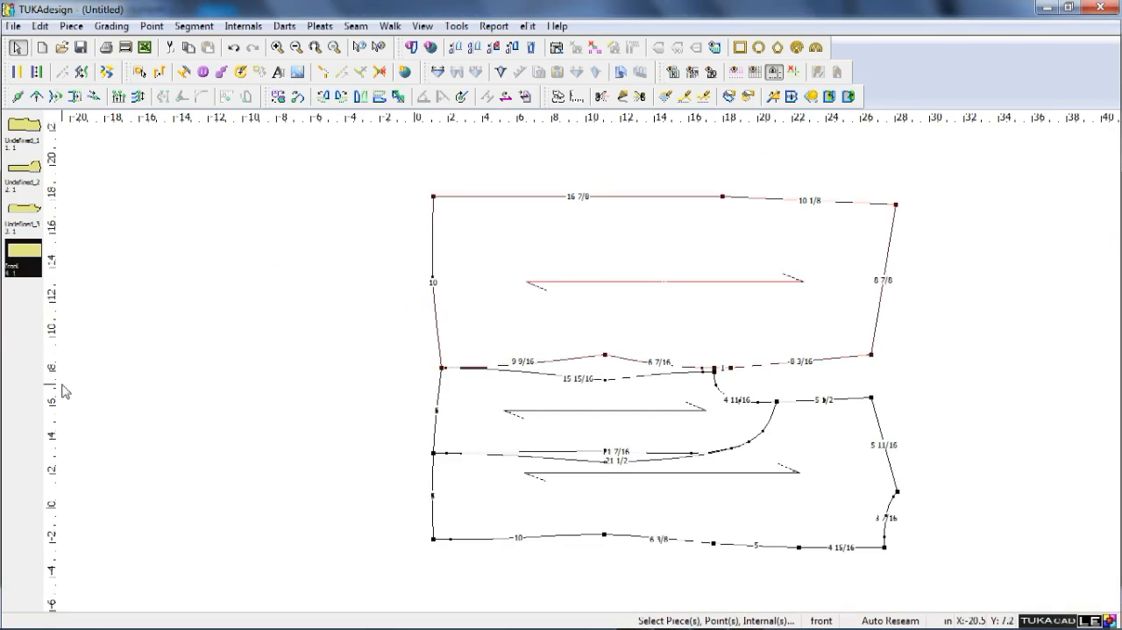
pyautogui.moveTo(56, 384); pyautogui.dragTo(713, 373)
pyautogui.scroll(3, 713, 372)
pyautogui.doubleClick(533, 308)
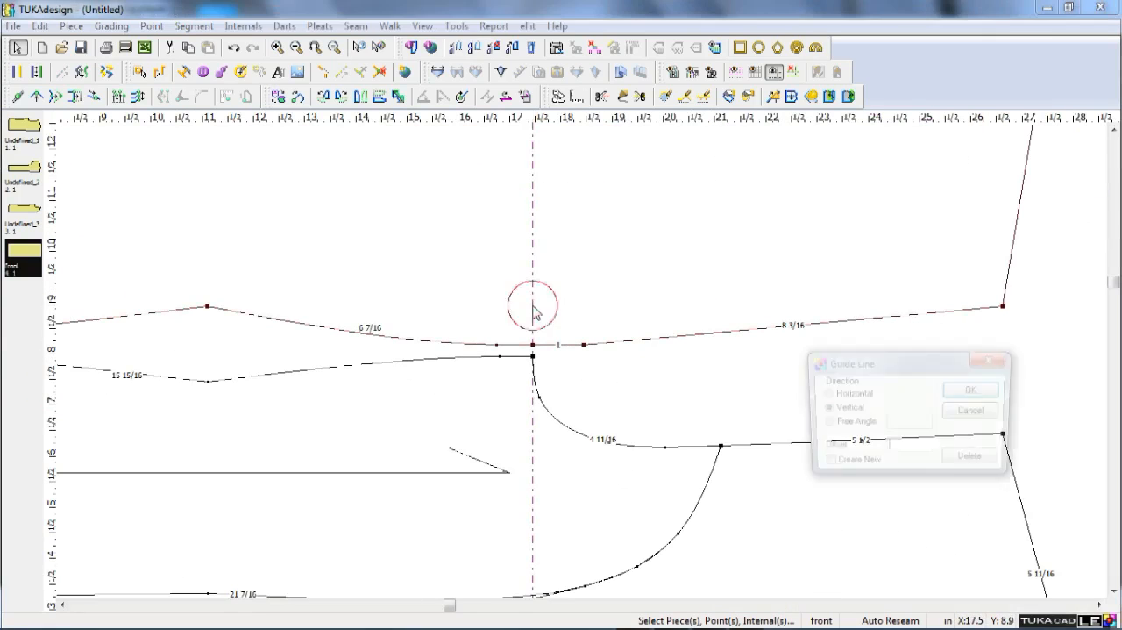
pyautogui.write('.5')
pyautogui.press('Tab')
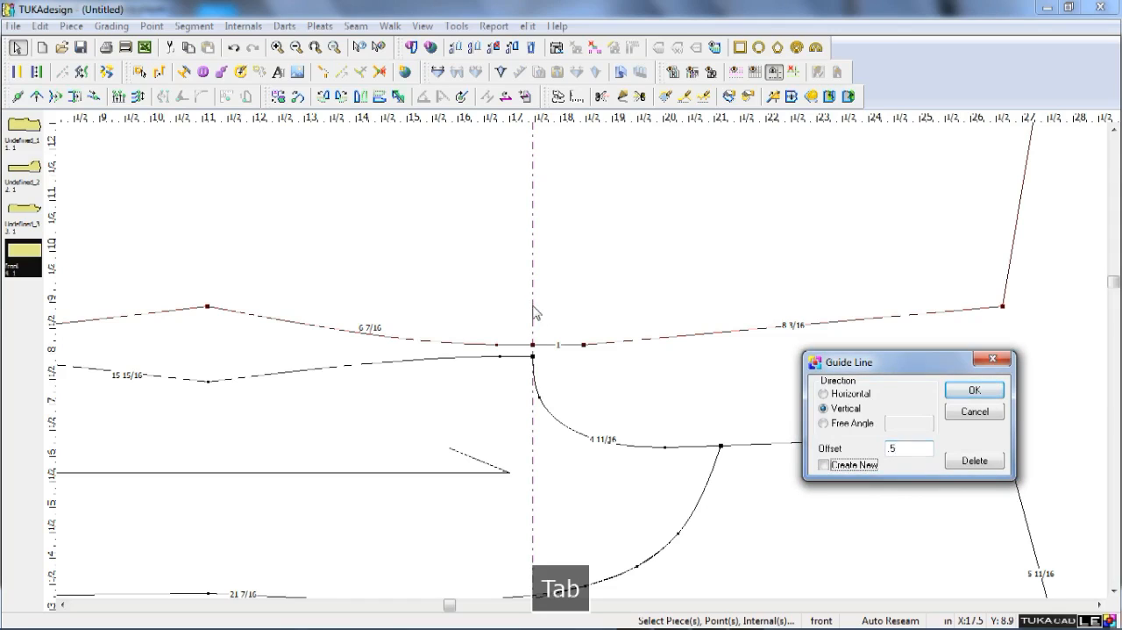
pyautogui.press('space')
pyautogui.press('Tab')
pyautogui.press('Return')
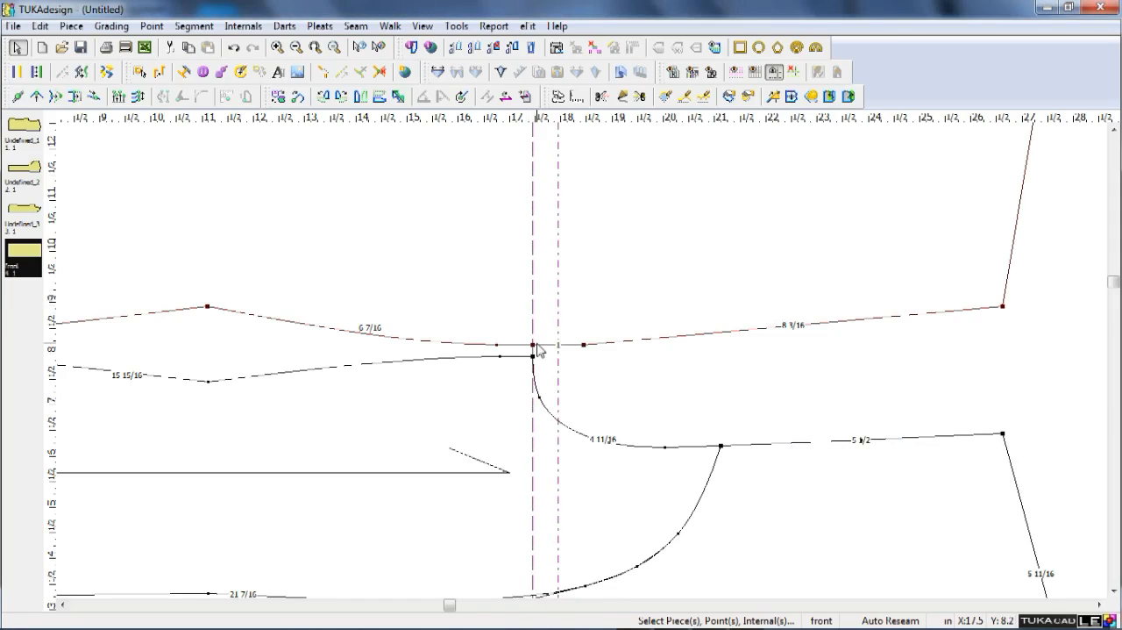
# Create another new vertical guide offset 1 in from the underarm guide.
pyautogui.doubleClick(533, 332)
pyautogui.write('1')
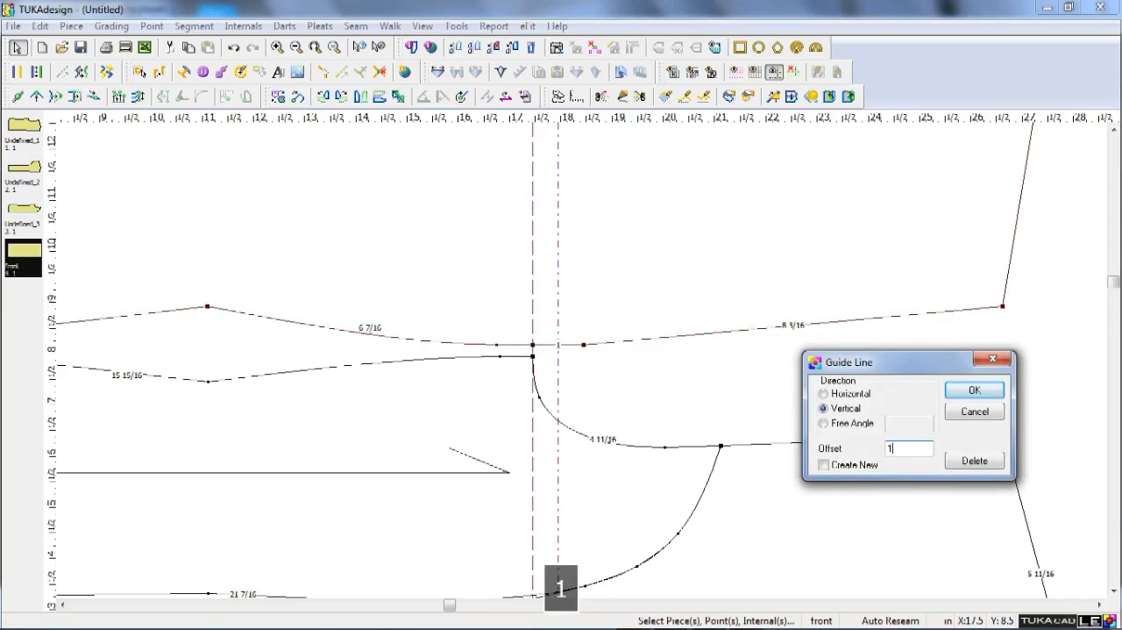
pyautogui.press('Tab')
pyautogui.press('space')
pyautogui.press('Return')
# Draft an internal dart with 6 in legs from the underarm point to the 0.5 in guide's intersection and back to the 1 in guide point.
pyautogui.scroll(-3, 562, 350)
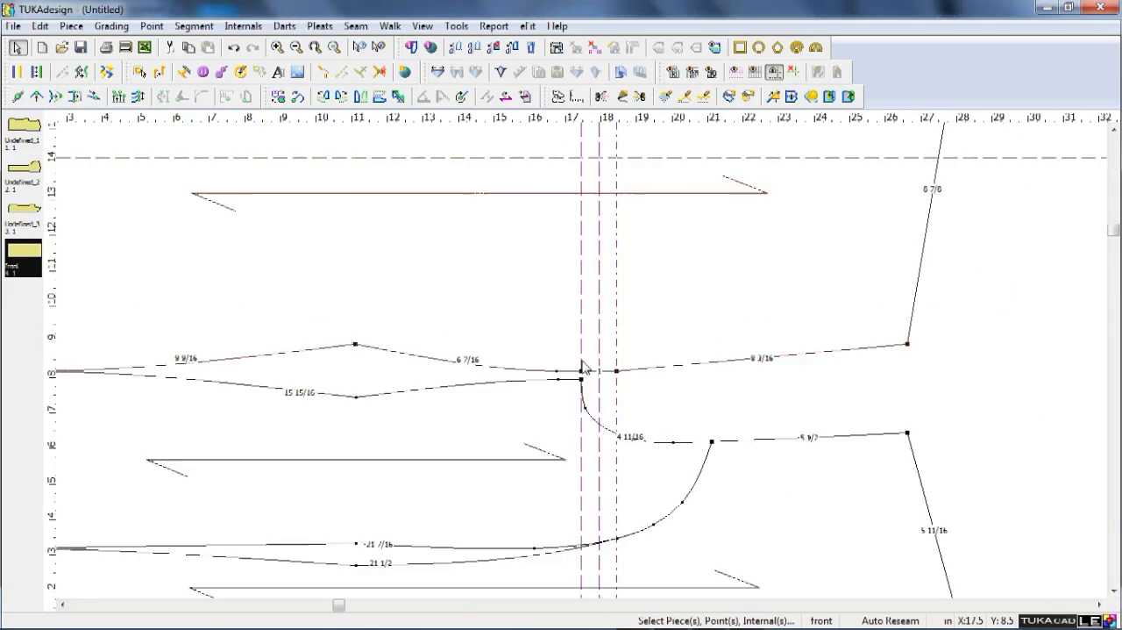
pyautogui.scroll(2, 583, 361)
pyautogui.scroll(1, 583, 360)
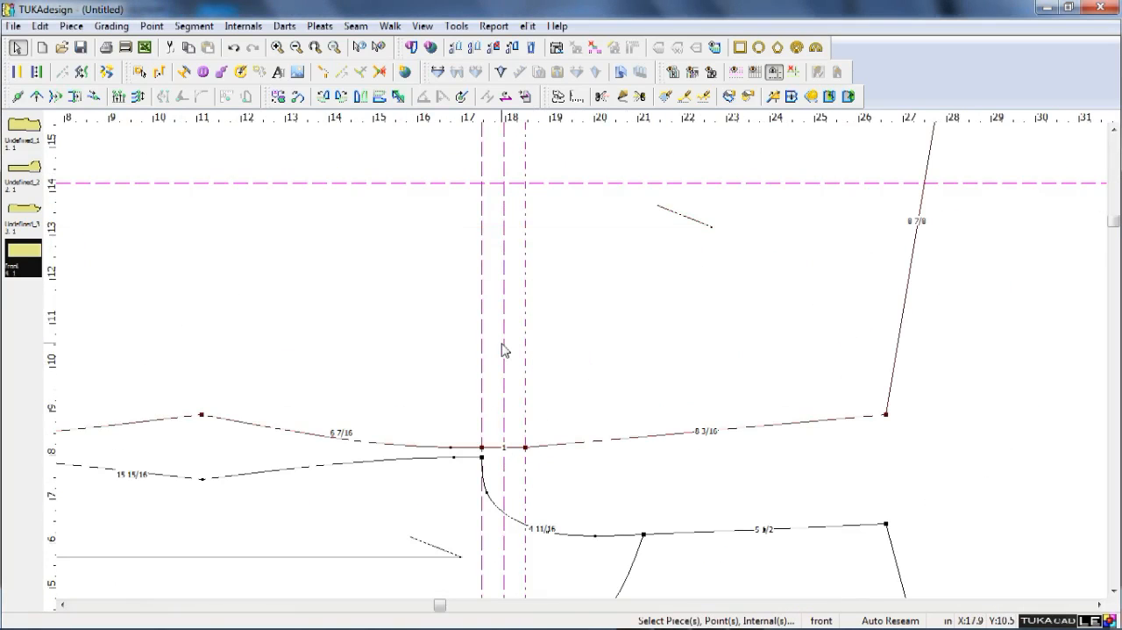
pyautogui.press('d')
pyautogui.click(481, 447)
pyautogui.press('Return')
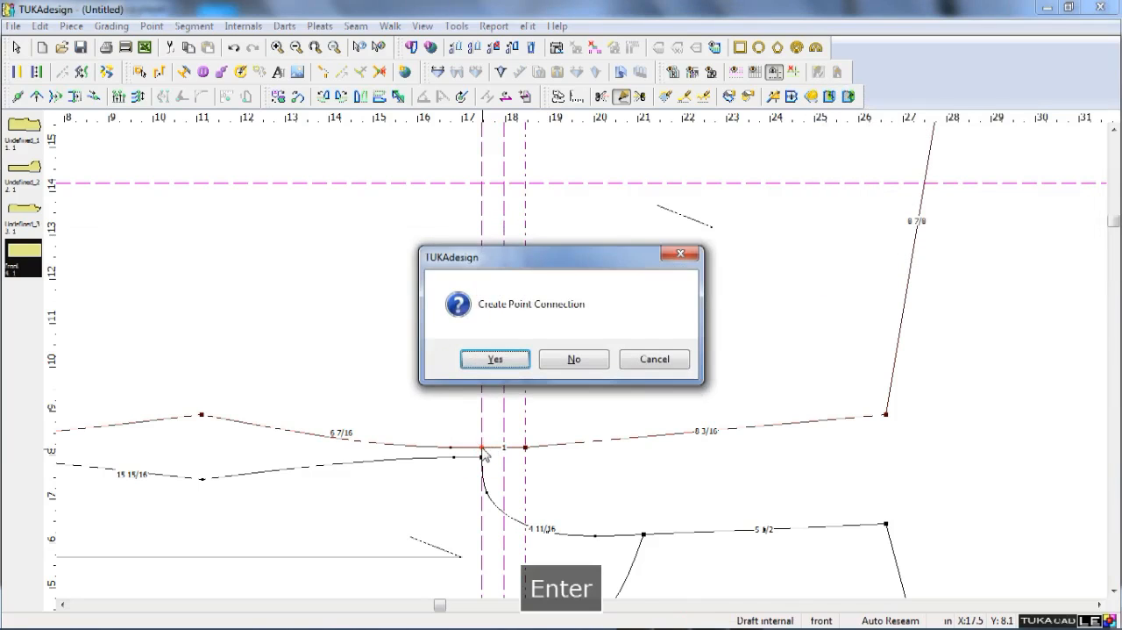
pyautogui.press('Return')
pyautogui.click(505, 186)
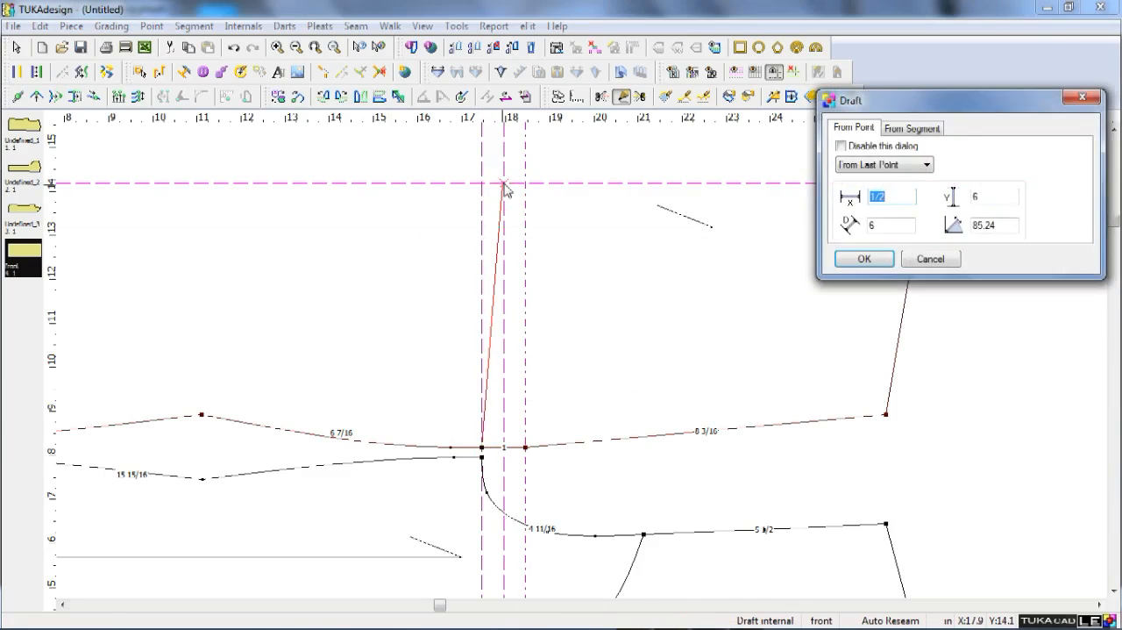
pyautogui.press('Return')
pyautogui.click(529, 448)
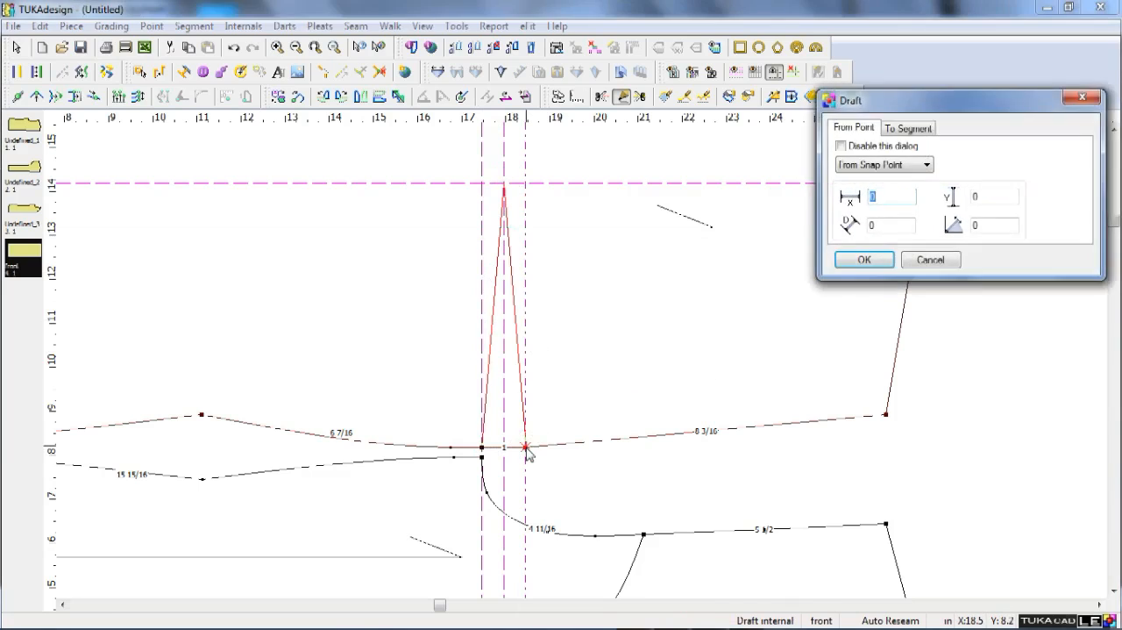
pyautogui.press('Return')
pyautogui.press('Return')
pyautogui.press('Escape')
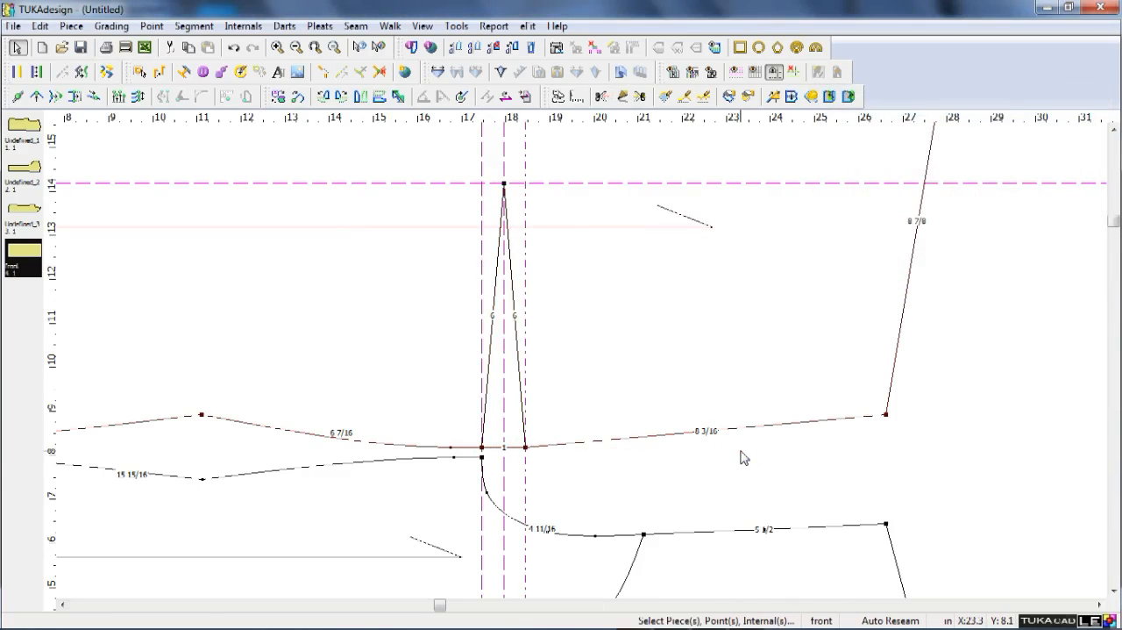
# Place a horizontal guide on the front's shoulder-end point and offset it so it lies 5/8 in above the point.
pyautogui.press('F9')
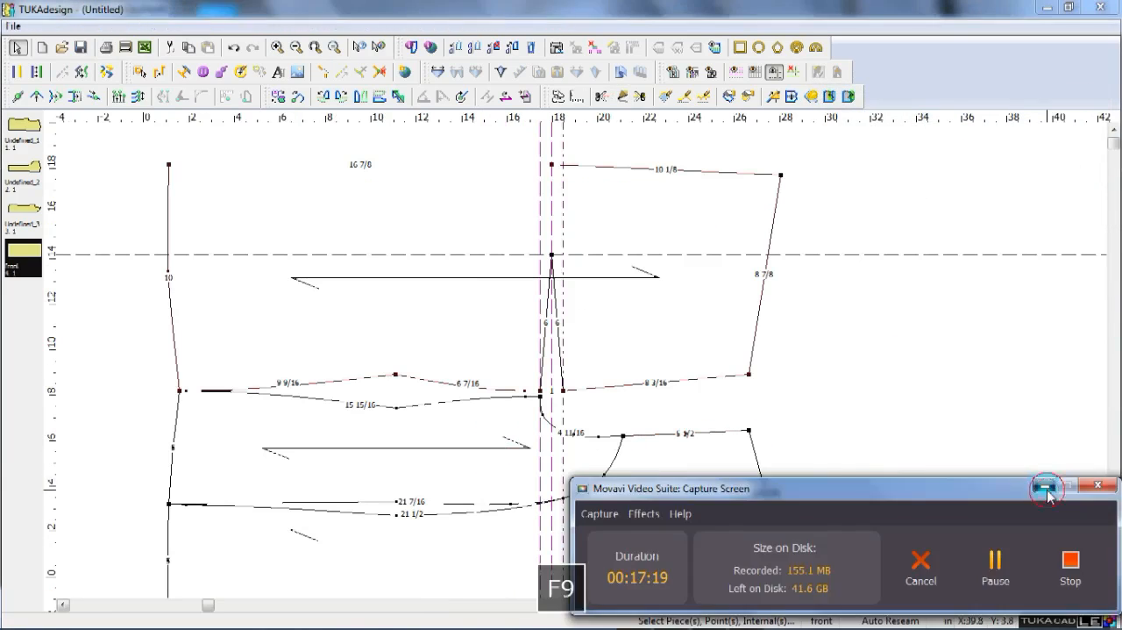
pyautogui.click(1047, 491)
pyautogui.moveTo(816, 126); pyautogui.dragTo(834, 376)
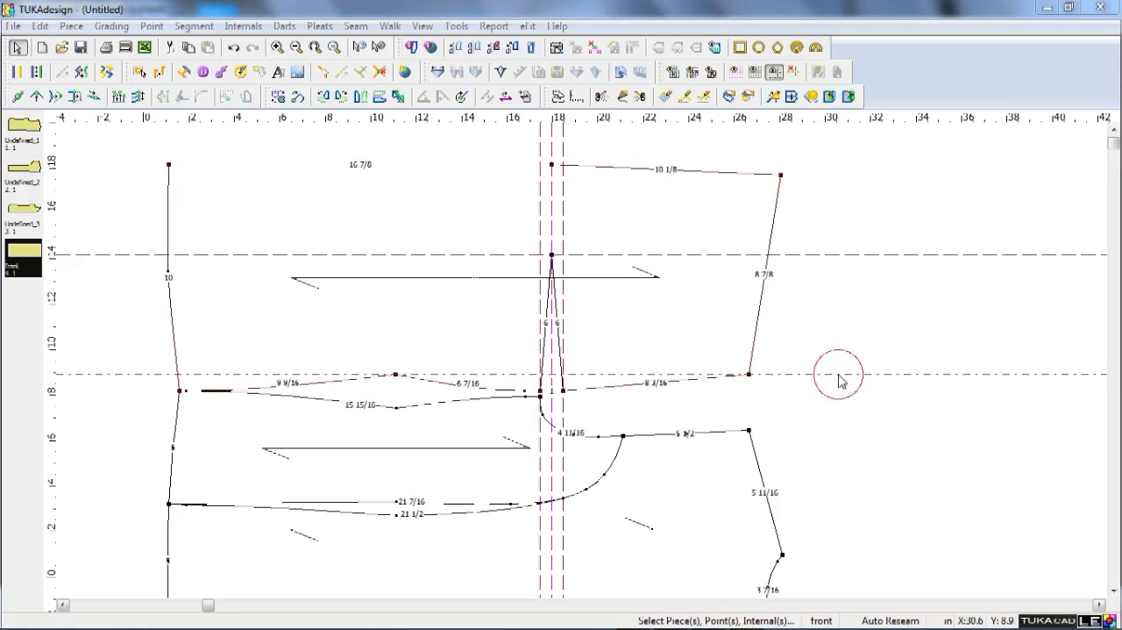
pyautogui.doubleClick(838, 376)
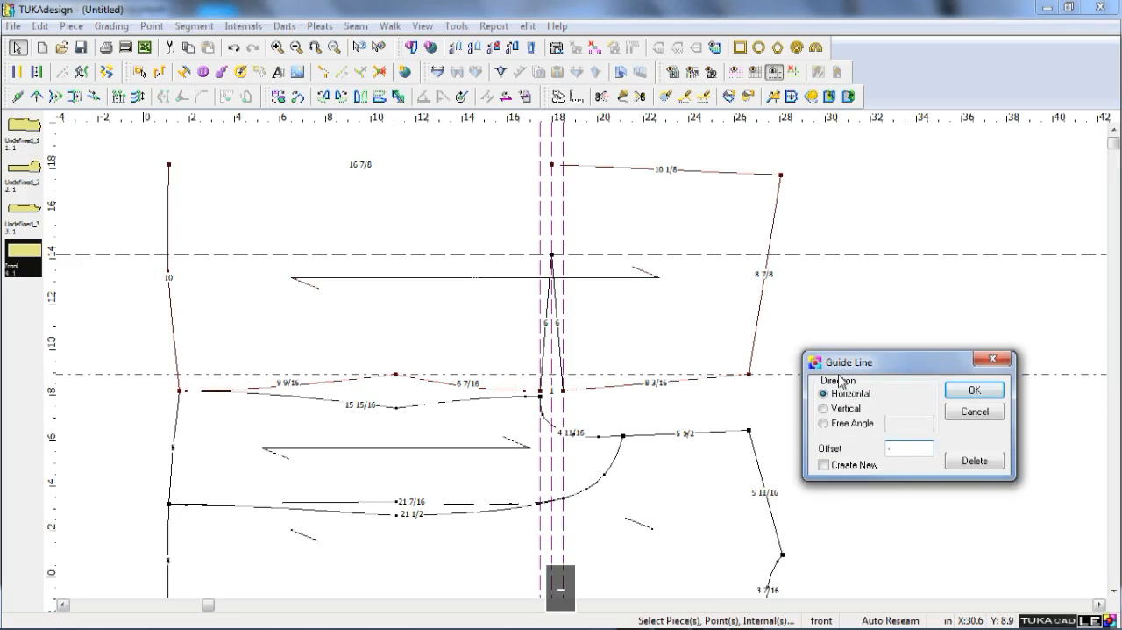
pyautogui.write('-5/8')
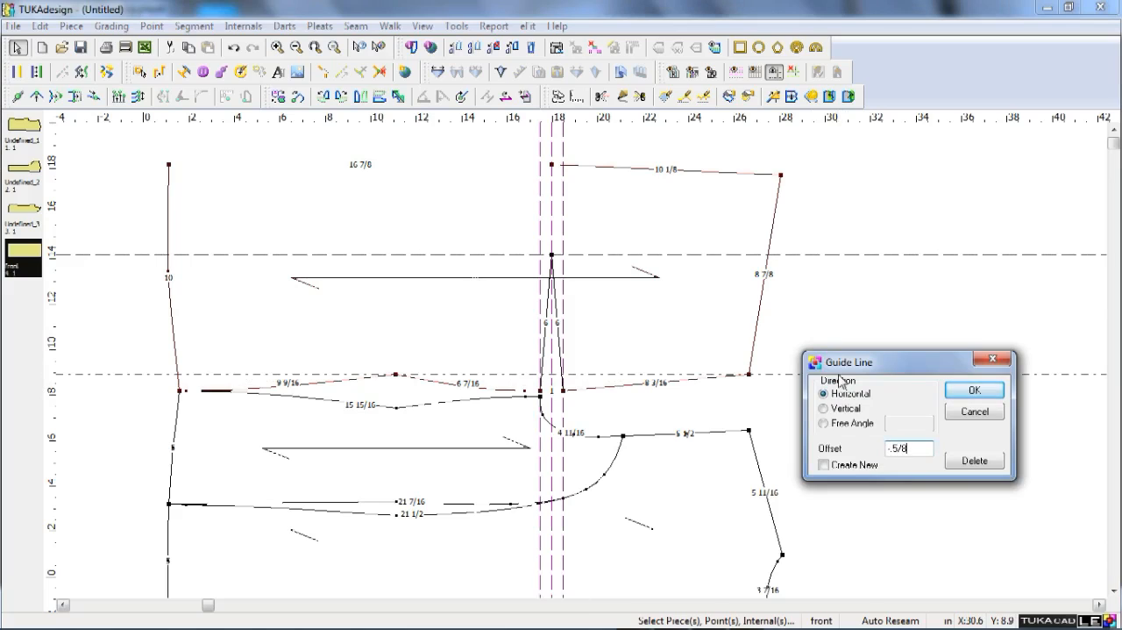
pyautogui.press('Left')
pyautogui.press('BackSpace')
pyautogui.press('Return')
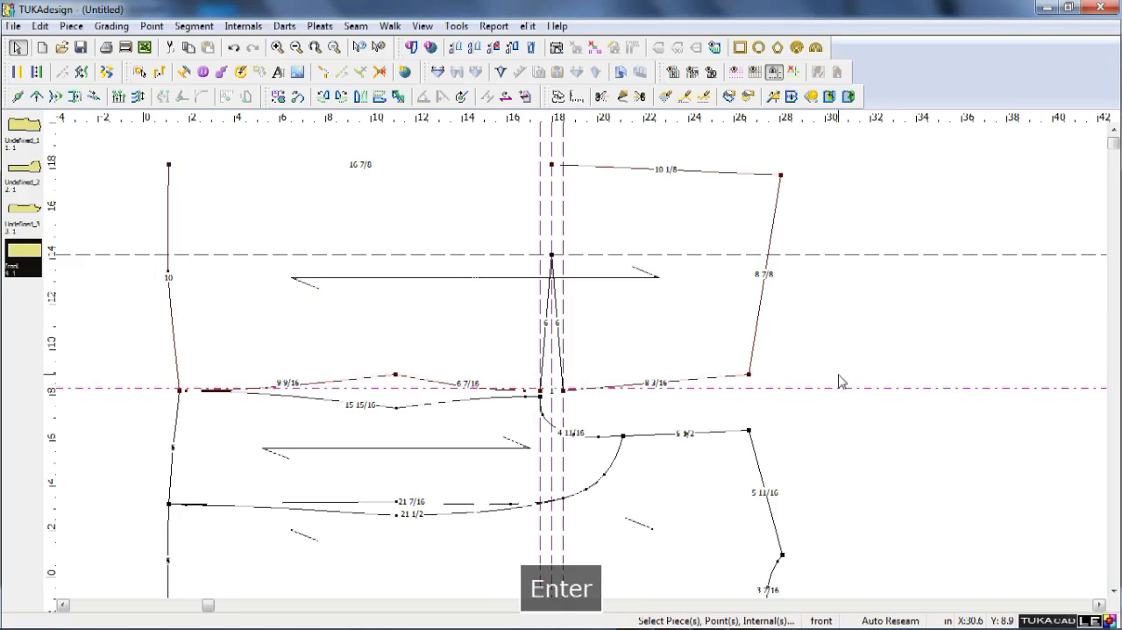
pyautogui.press('F9')
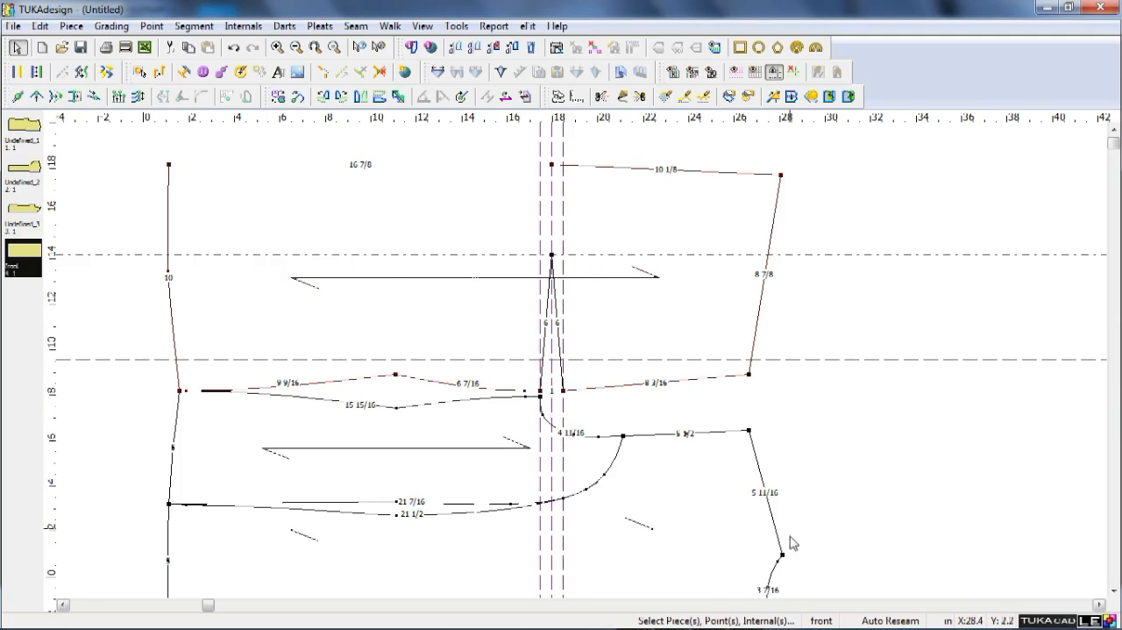
# Place a vertical guide on the back's neck-shoulder point, offset it 7 in toward the underarm, and shift it 1 in back toward the shoulder.
pyautogui.moveTo(781, 554); pyautogui.dragTo(781, 554)
pyautogui.scroll(2, 793, 538)
pyautogui.moveTo(555, 554); pyautogui.dragTo(559, 387)
pyautogui.doubleClick(559, 341)
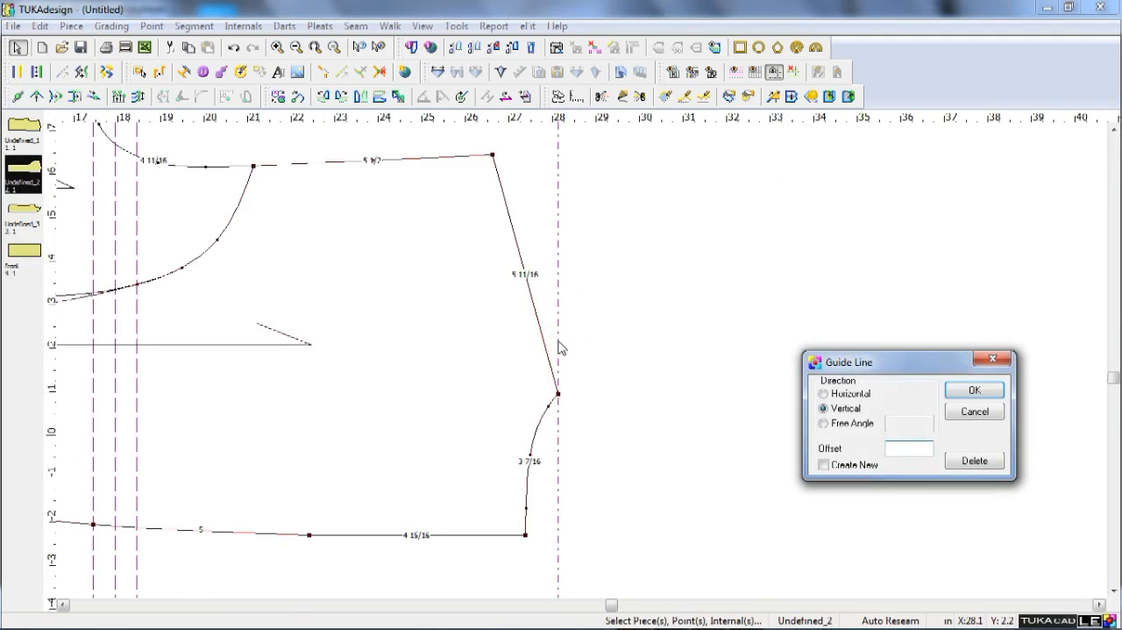
pyautogui.write('7')
pyautogui.press('Return')
pyautogui.scroll(2, 524, 296)
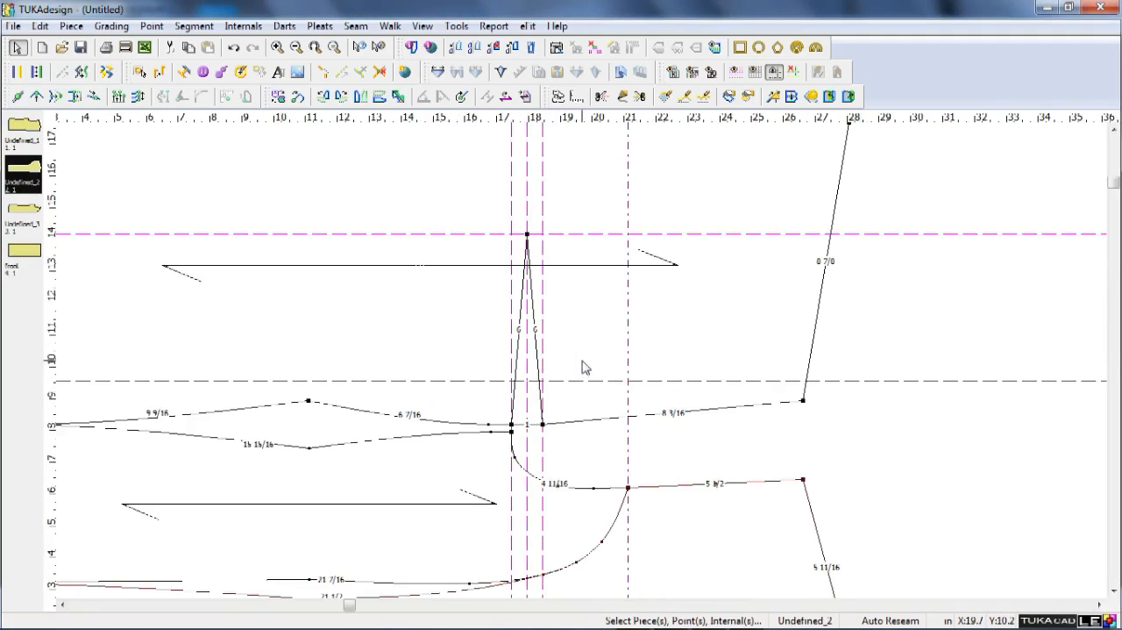
pyautogui.doubleClick(630, 434)
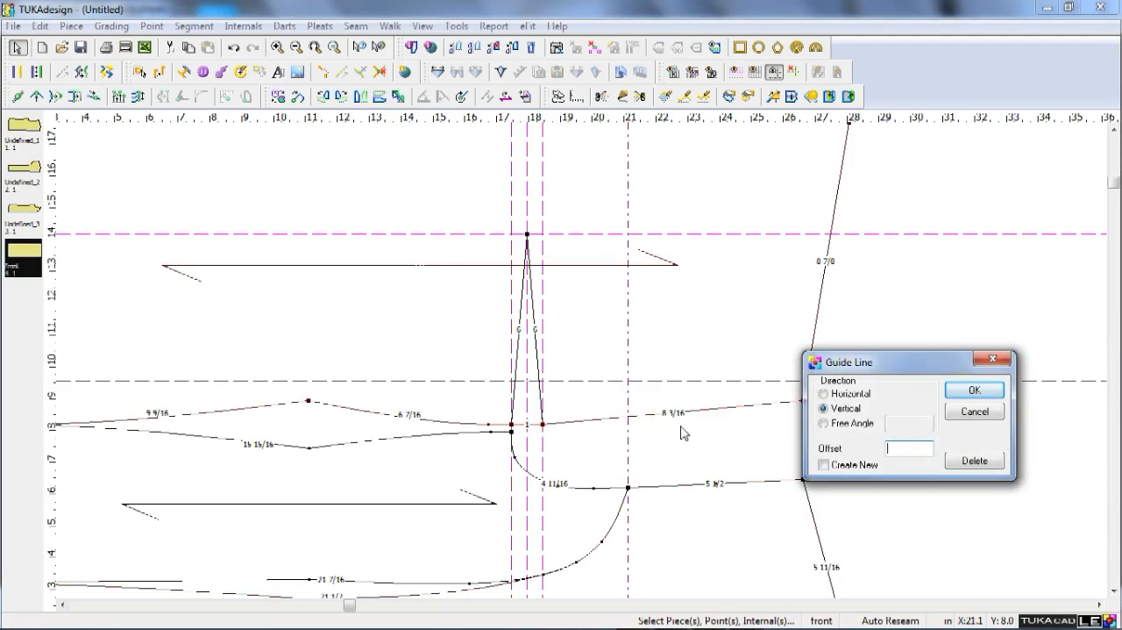
pyautogui.write('1')
pyautogui.press('Return')
# Curve the front armhole by moving its segment to the new guides' intersection and bowing it outward just beside the dart.
pyautogui.scroll(2, 579, 300)
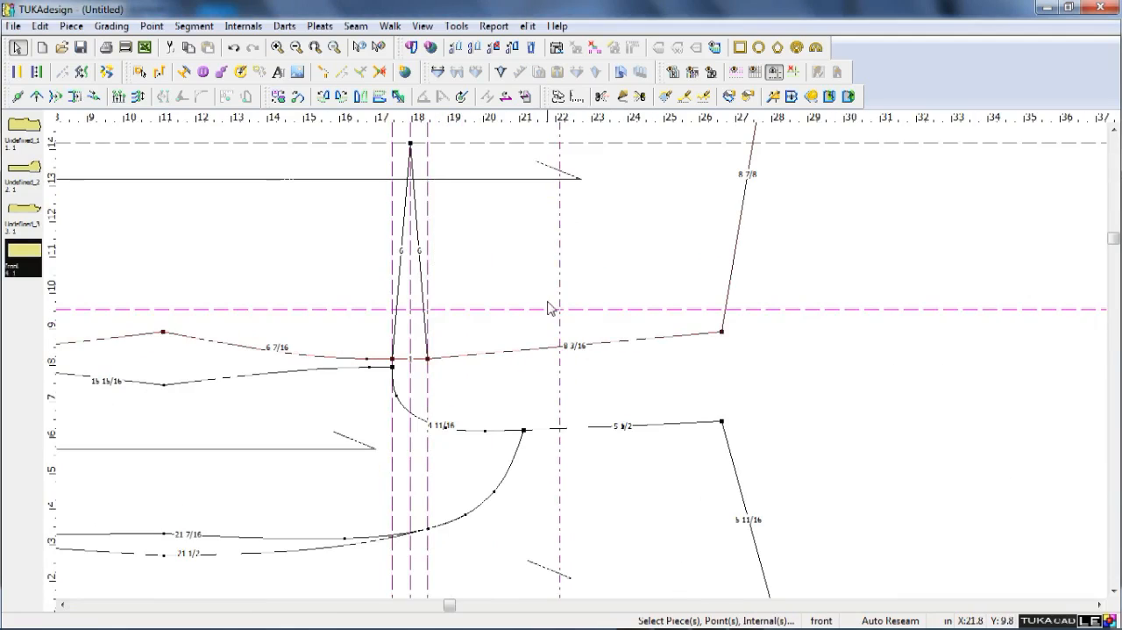
pyautogui.press('q')
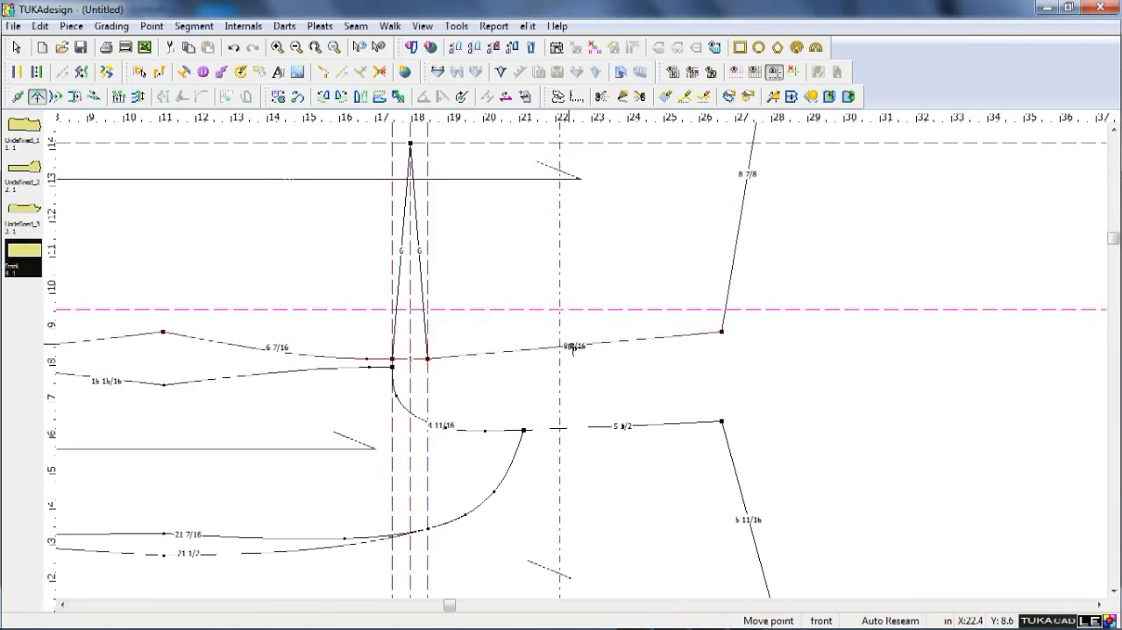
pyautogui.keyDown('shift'); pyautogui.click(589, 343); pyautogui.keyUp('shift')
pyautogui.click(562, 309)
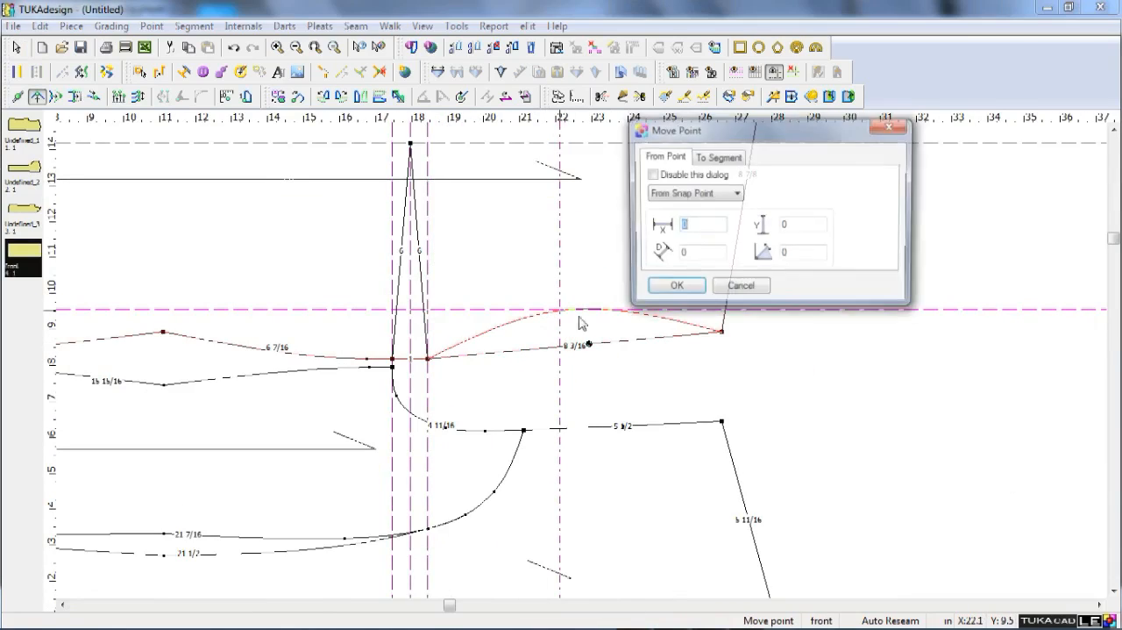
pyautogui.click(654, 295)
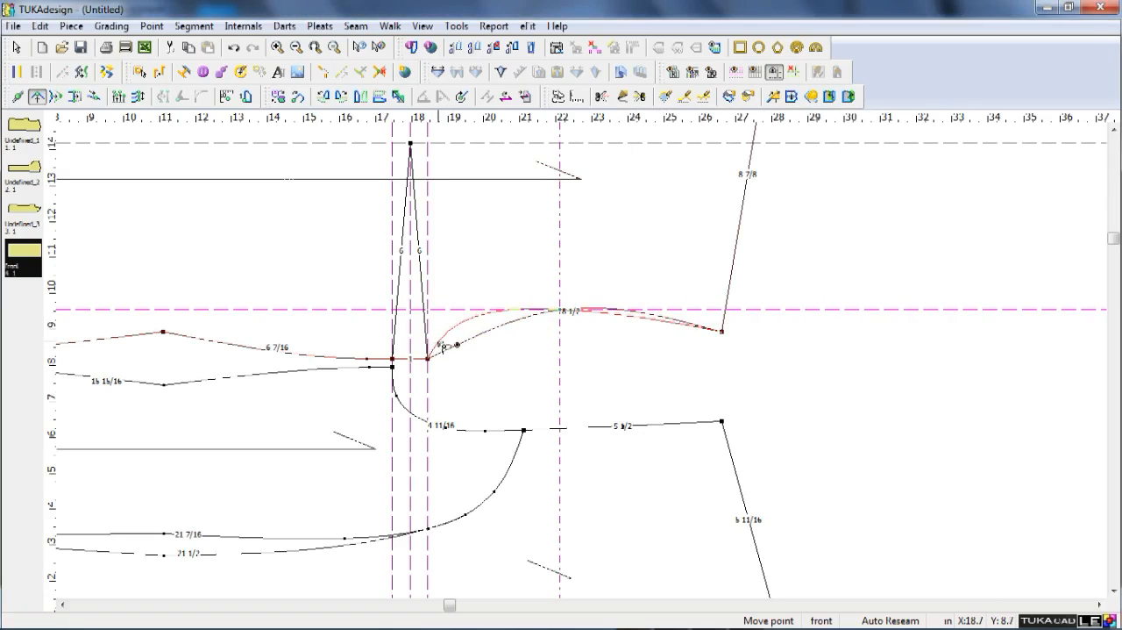
pyautogui.click(445, 347)
pyautogui.click(671, 287)
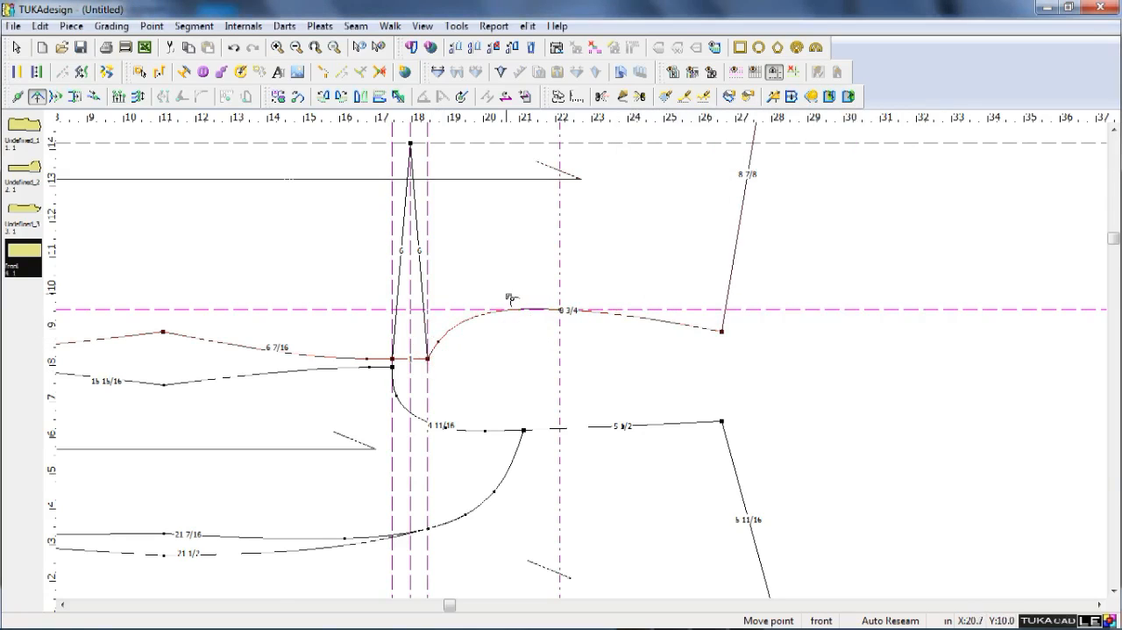
pyautogui.scroll(-2, 587, 365)
pyautogui.rightClick(773, 343)
pyautogui.click(780, 352)
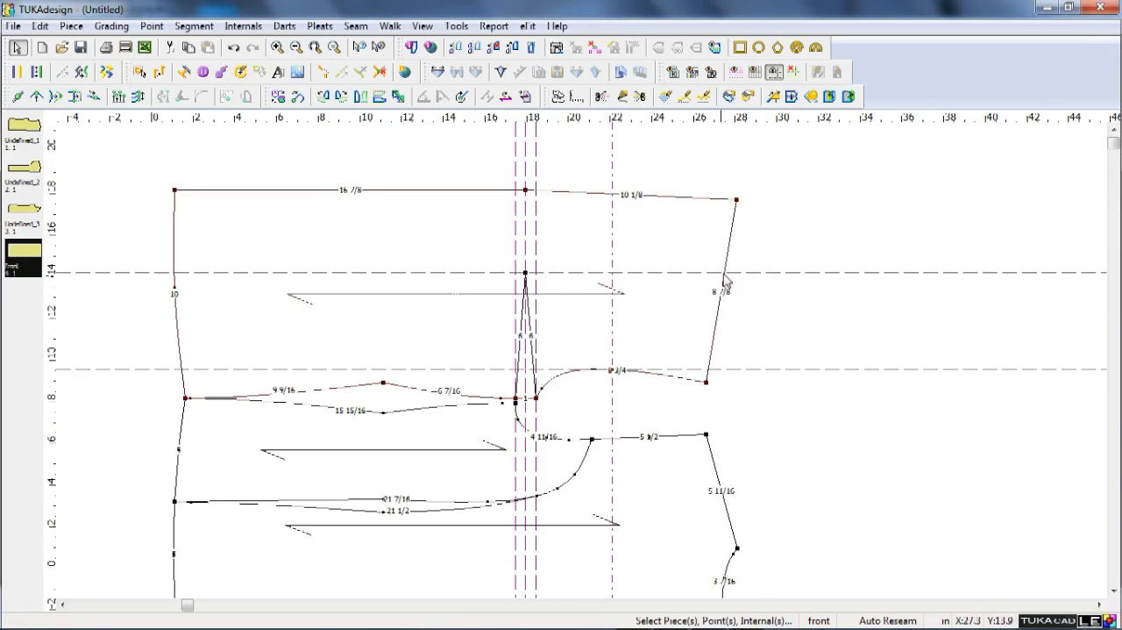
# Place a vertical guide on the back's neck-shoulder point and move the front's upper centre-front corner onto it.
pyautogui.click(51, 308)
pyautogui.press('q')
pyautogui.click(737, 200)
pyautogui.click(737, 200)
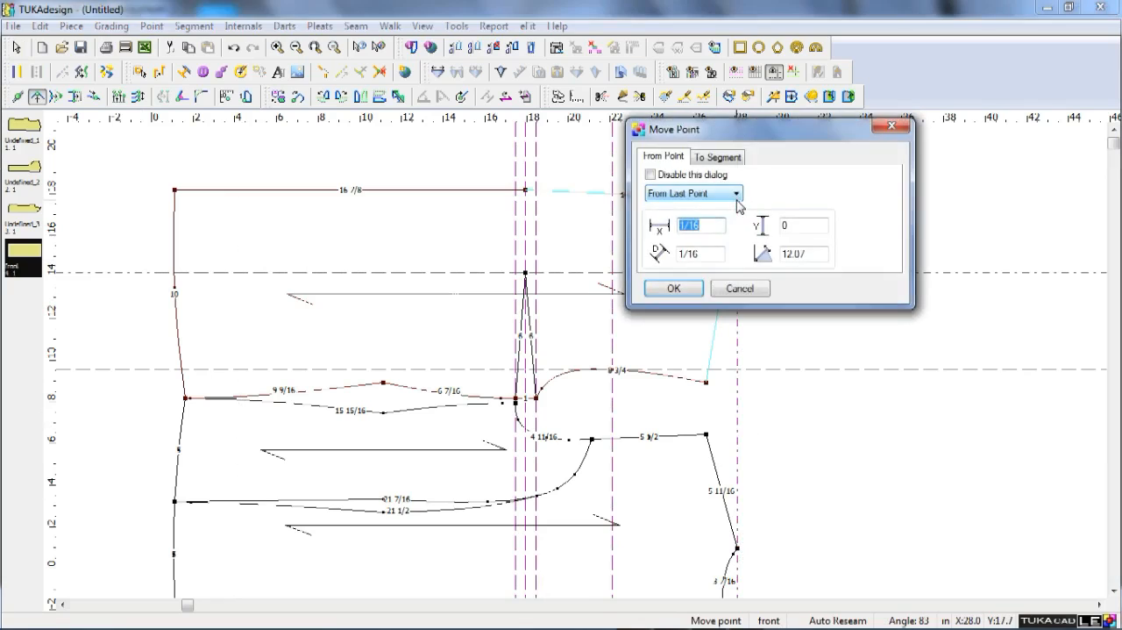
pyautogui.press('Return')
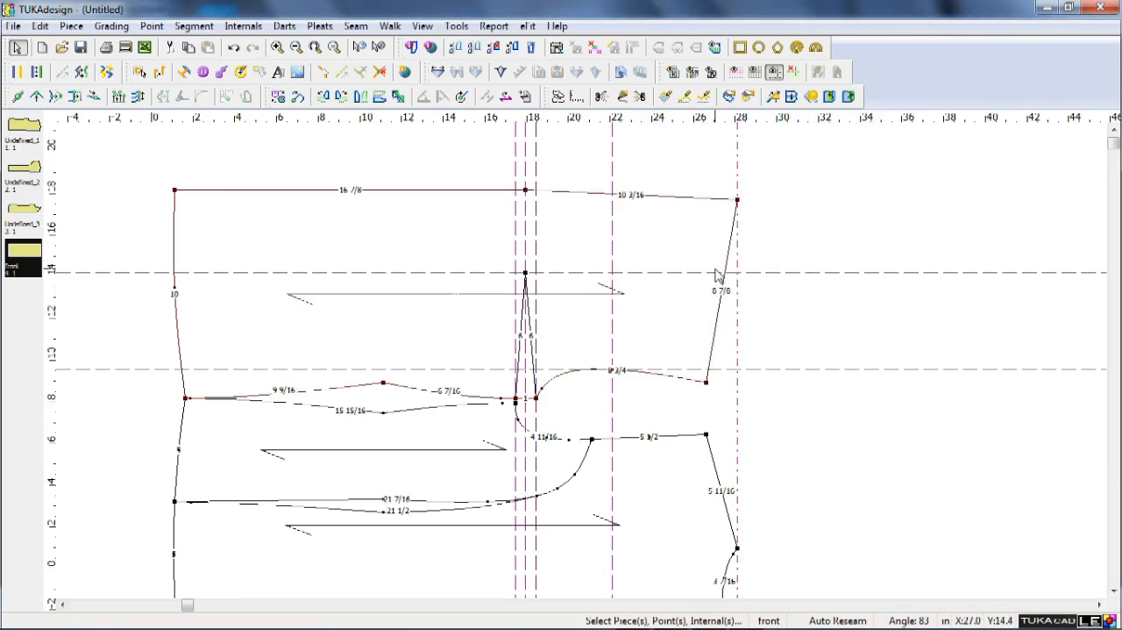
# Move the front's neck-and-shoulder edge outward onto the new guide and make the added point divide the edge into neck and shoulder segments.
pyautogui.press('q')
pyautogui.click(725, 290)
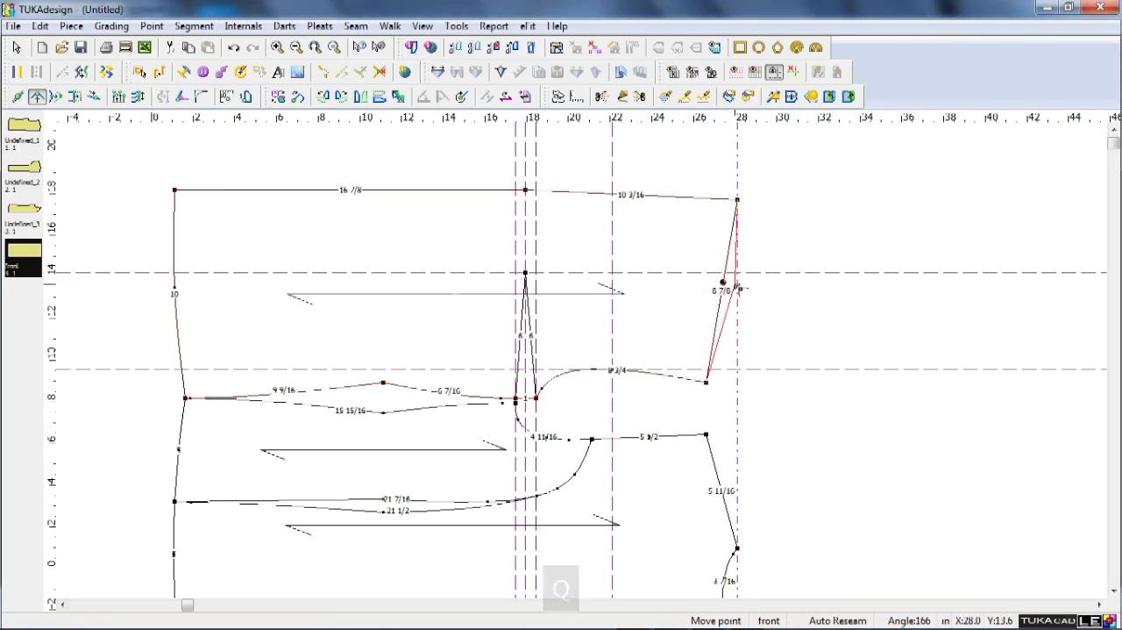
pyautogui.click(739, 291)
pyautogui.press('Return')
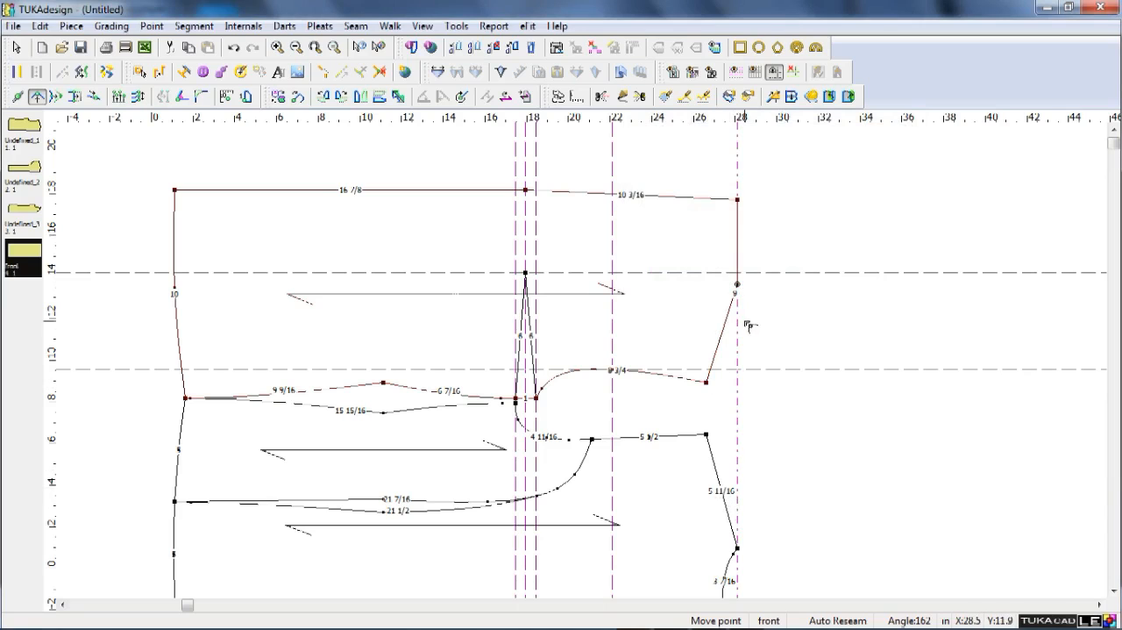
pyautogui.press('Escape')
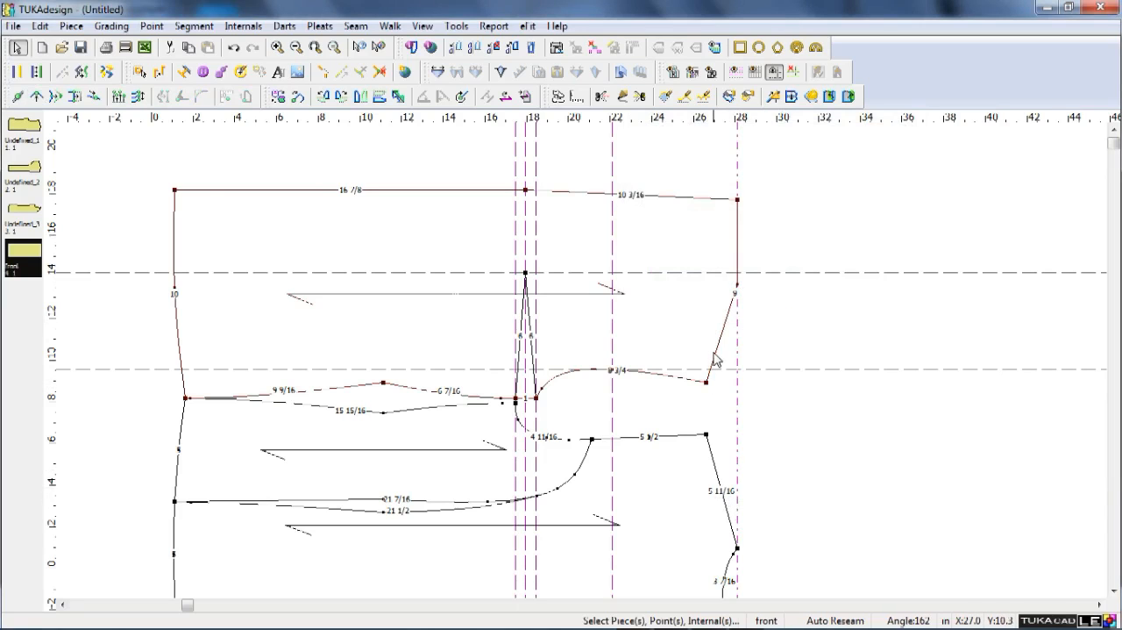
pyautogui.doubleClick(738, 291)
pyautogui.click(710, 192)
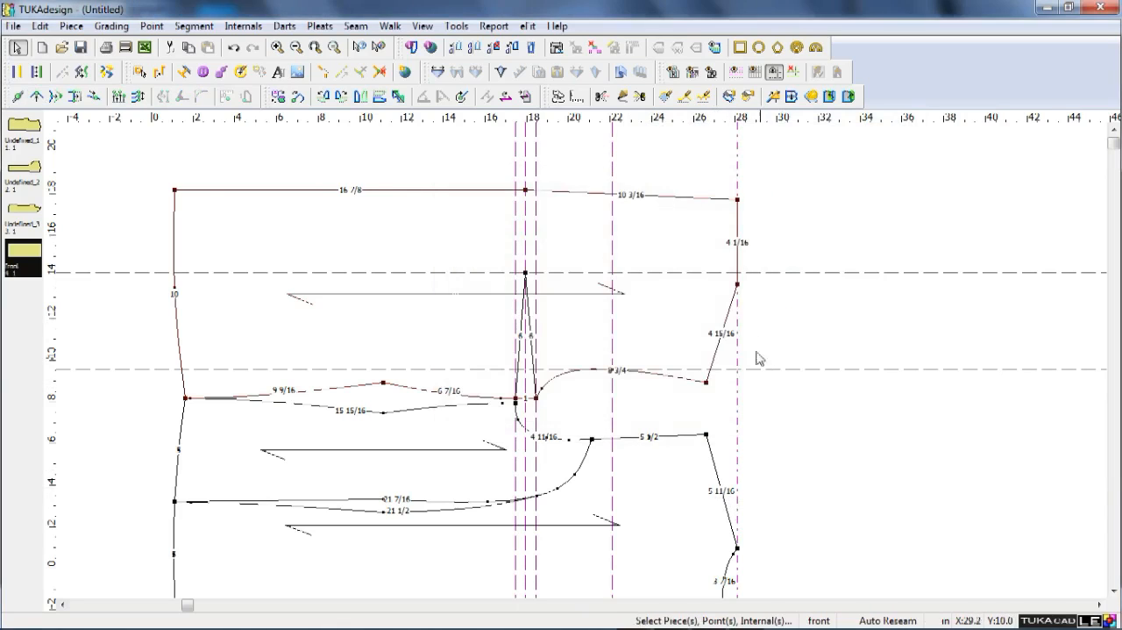
# Set the front shoulder segment's length to 5 11/16 in, extending it with the 1st Vertical method.
pyautogui.hotkey('shift', 'End')
pyautogui.click(721, 334)
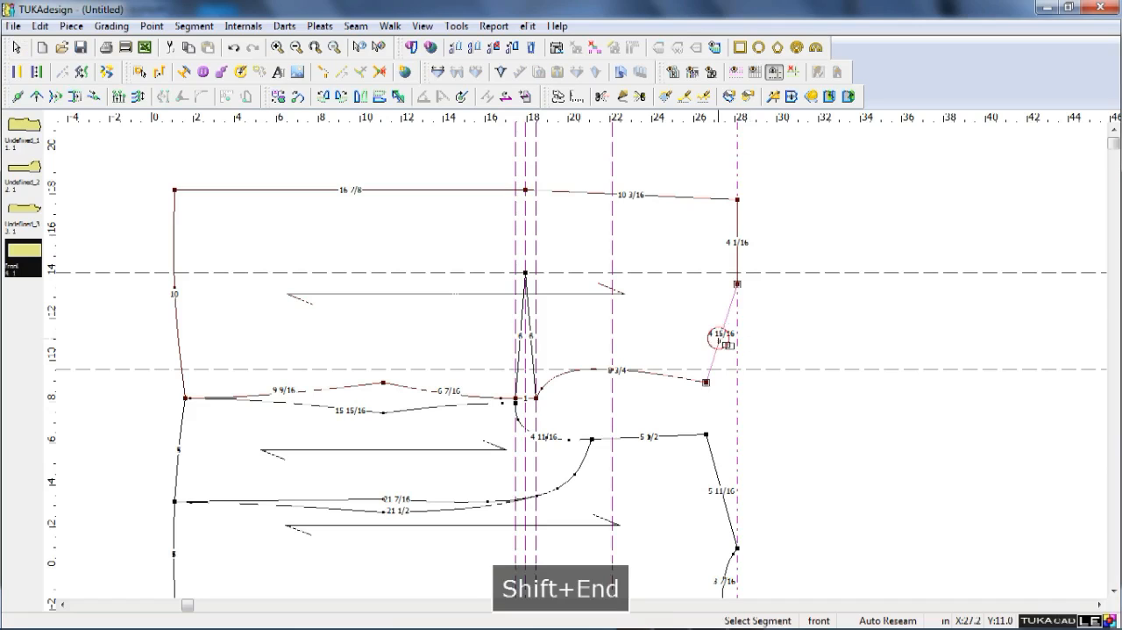
pyautogui.hotkey('ctrl', 'Return')
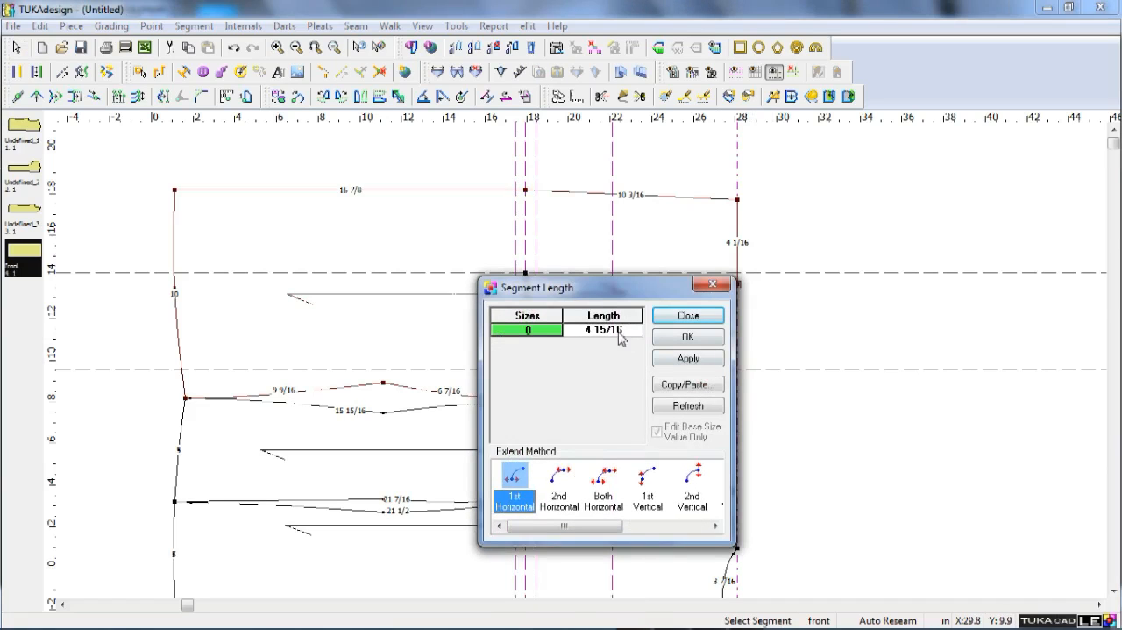
pyautogui.moveTo(586, 300); pyautogui.dragTo(521, 294)
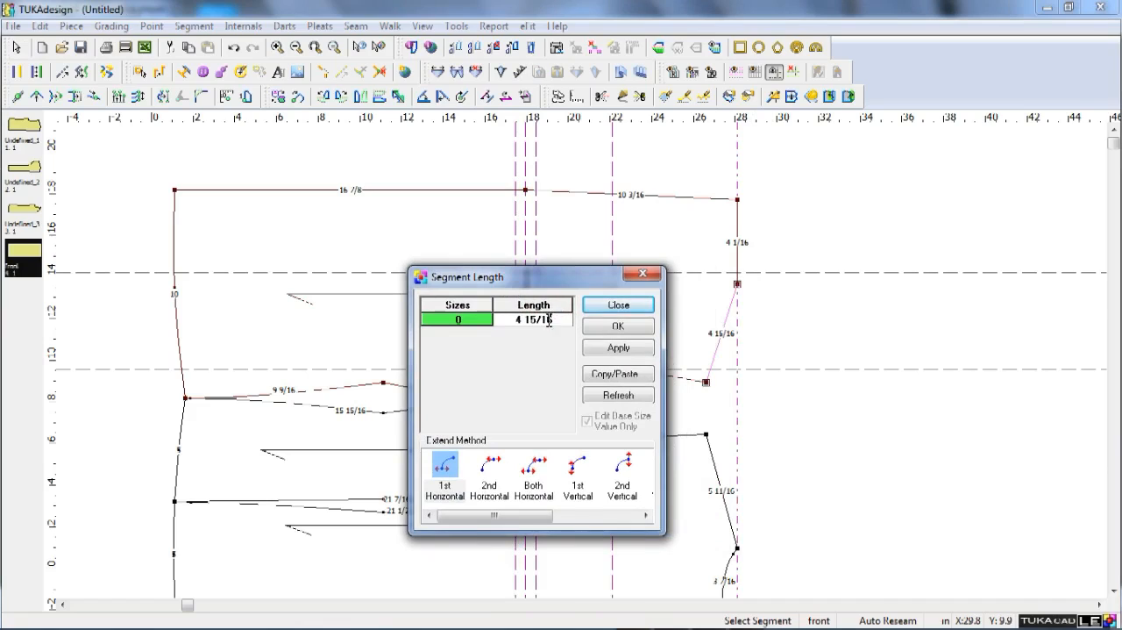
pyautogui.click(542, 320)
pyautogui.write('5')
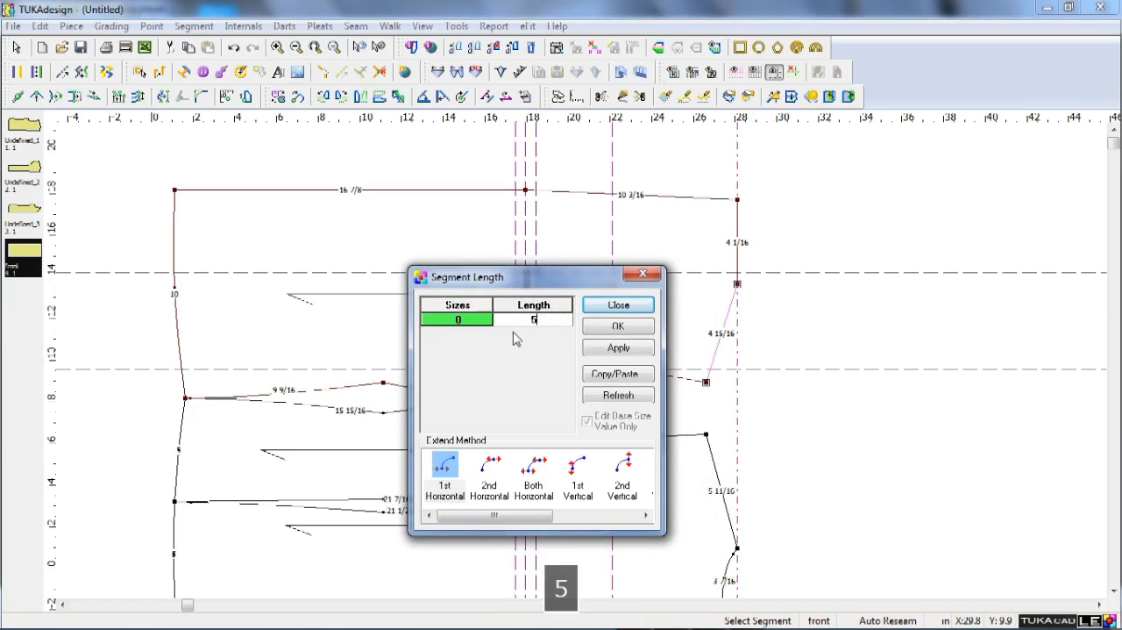
pyautogui.write(' 11/16')
pyautogui.press('BackSpace')
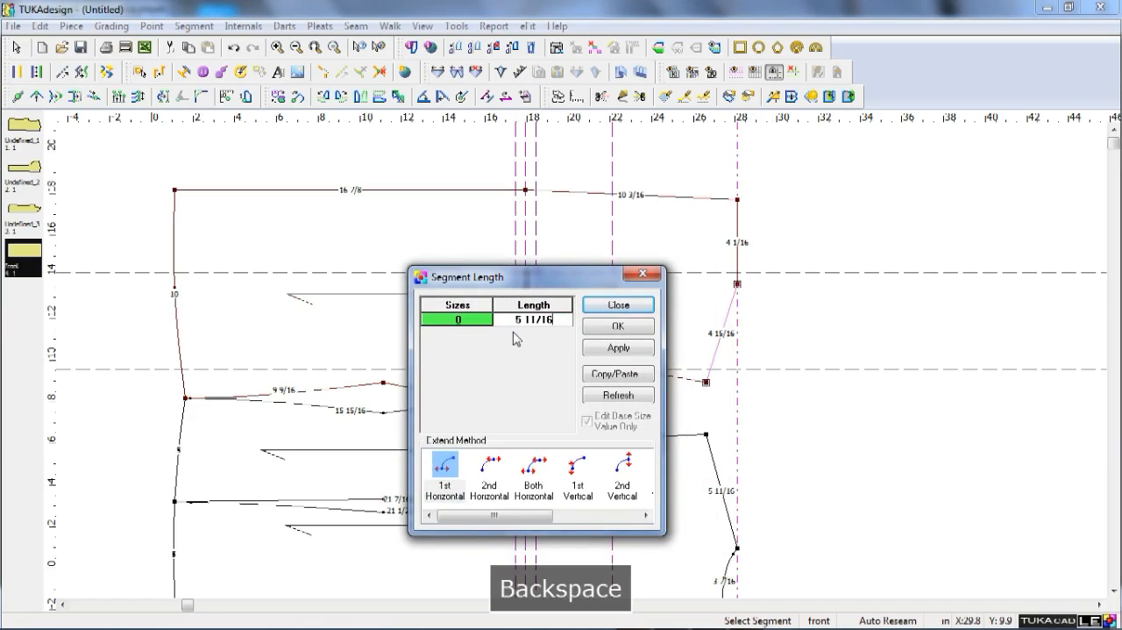
pyautogui.click(586, 477)
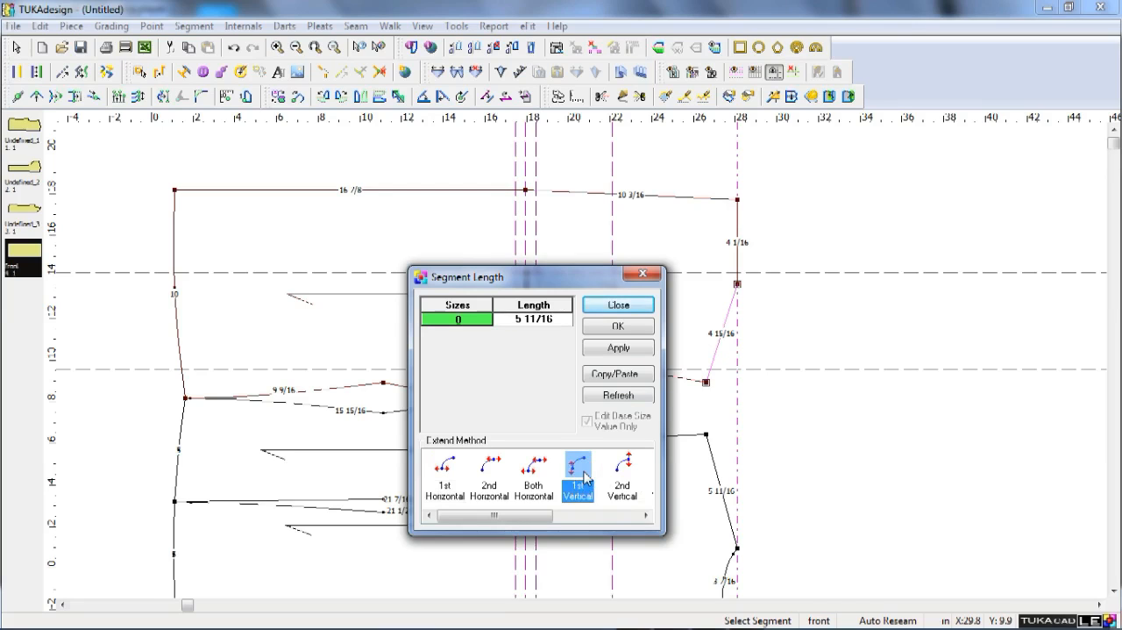
pyautogui.click(618, 325)
pyautogui.rightClick(777, 245)
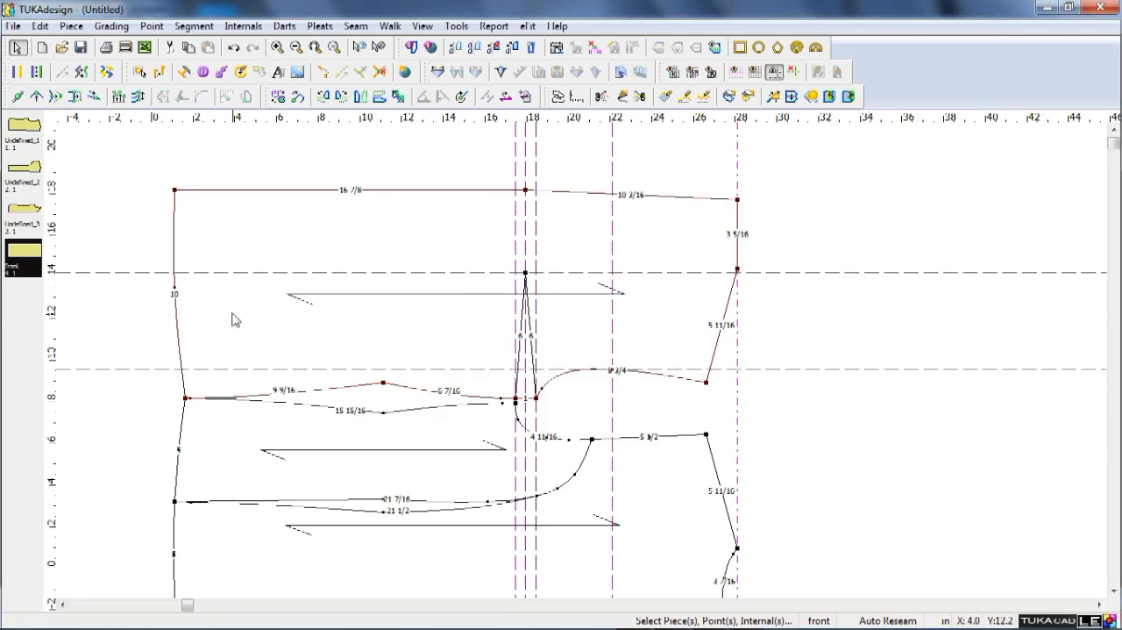
# Add a point at the midpoint of the front's 10 in hem and clear all guides.
pyautogui.press('space')
pyautogui.rightClick(293, 342)
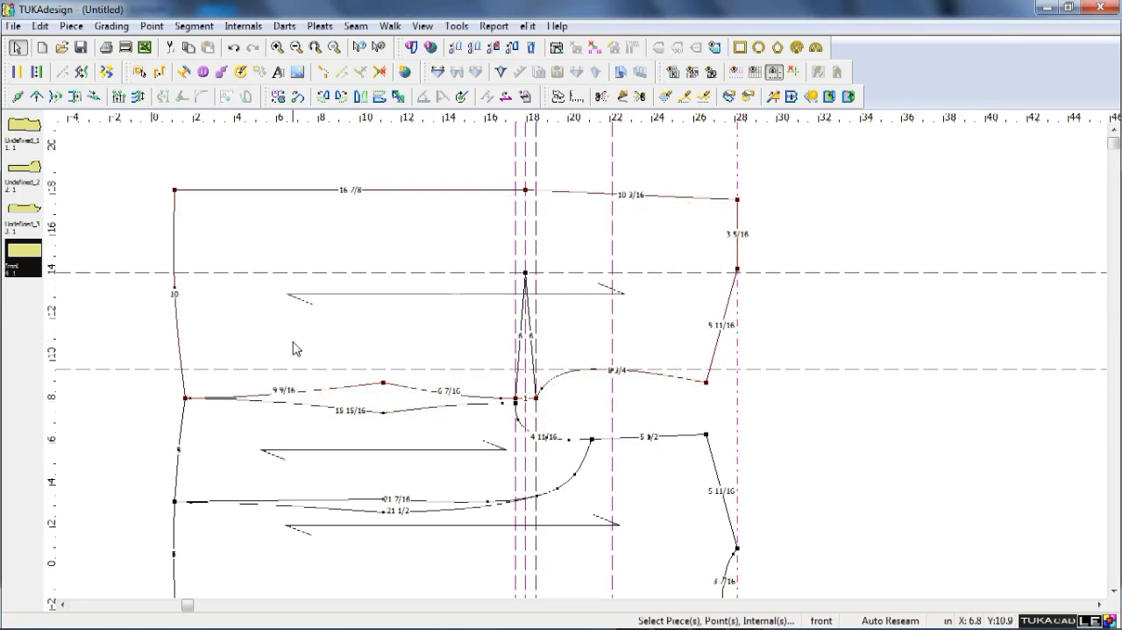
pyautogui.press('F9')
pyautogui.click(151, 338)
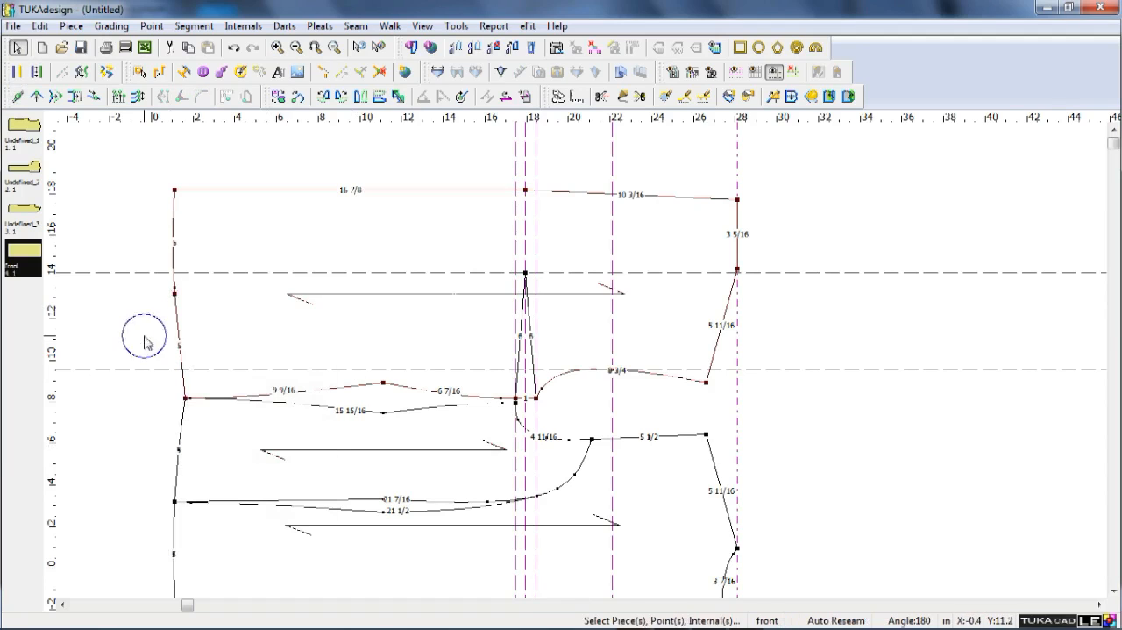
pyautogui.click(792, 71)
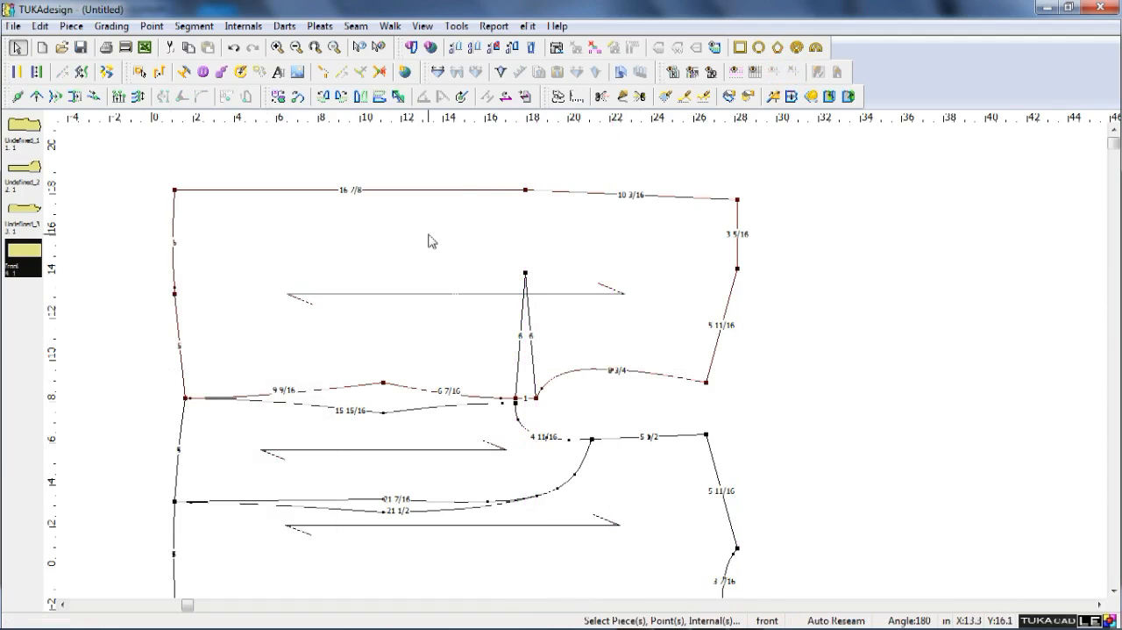
# Place a horizontal guide on the hem's midpoint and delete the stray curve point beside it.
pyautogui.moveTo(448, 121); pyautogui.dragTo(175, 293)
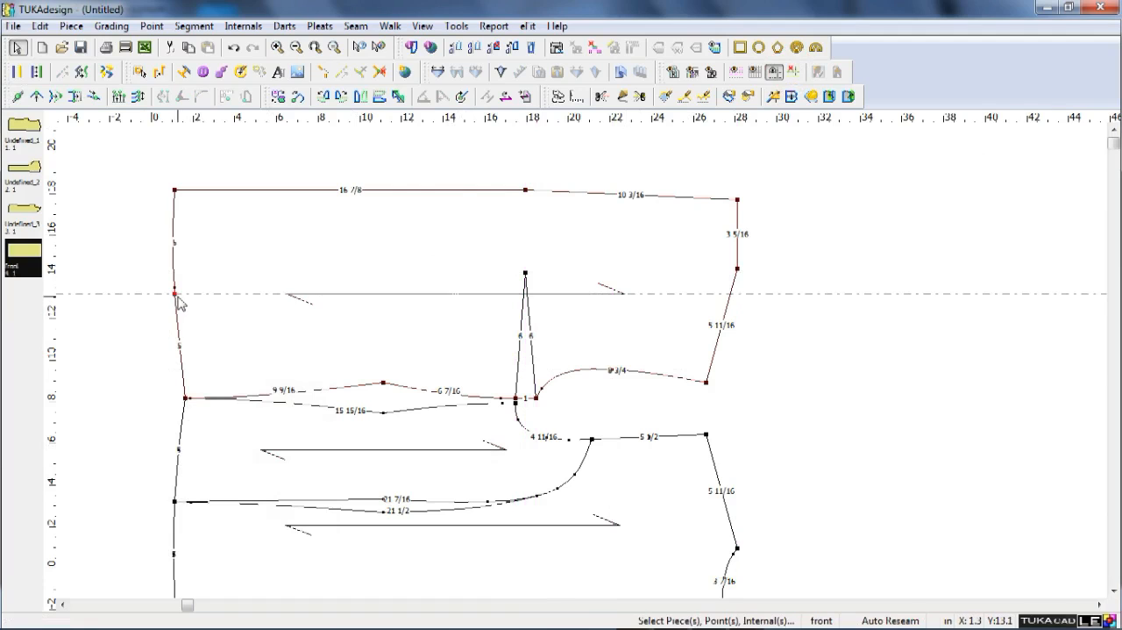
pyautogui.doubleClick(174, 294)
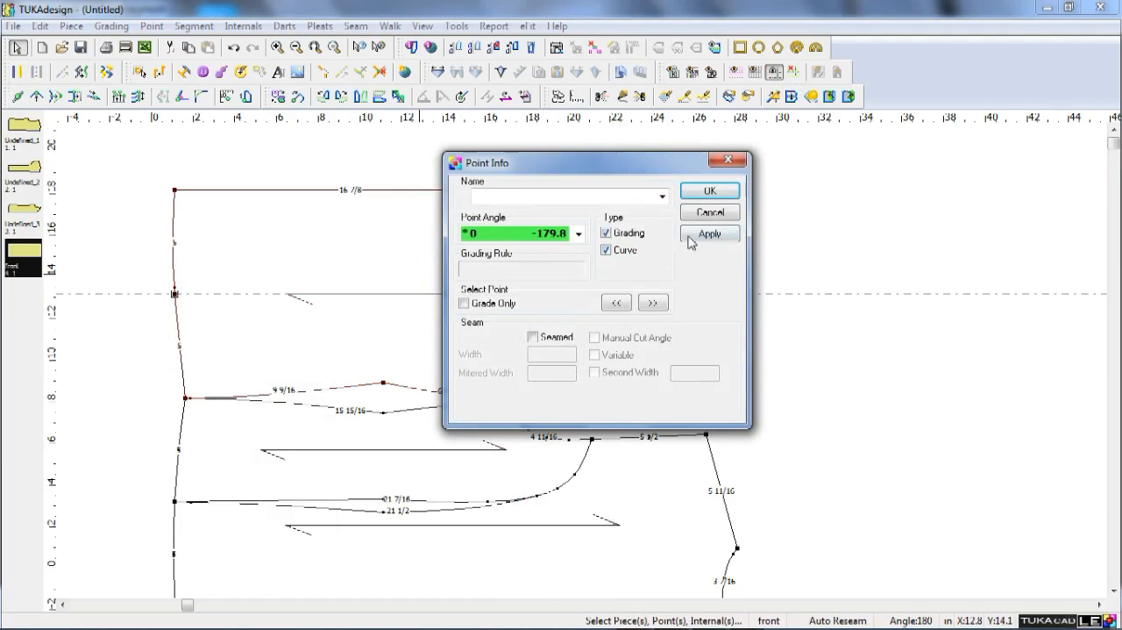
pyautogui.click(717, 193)
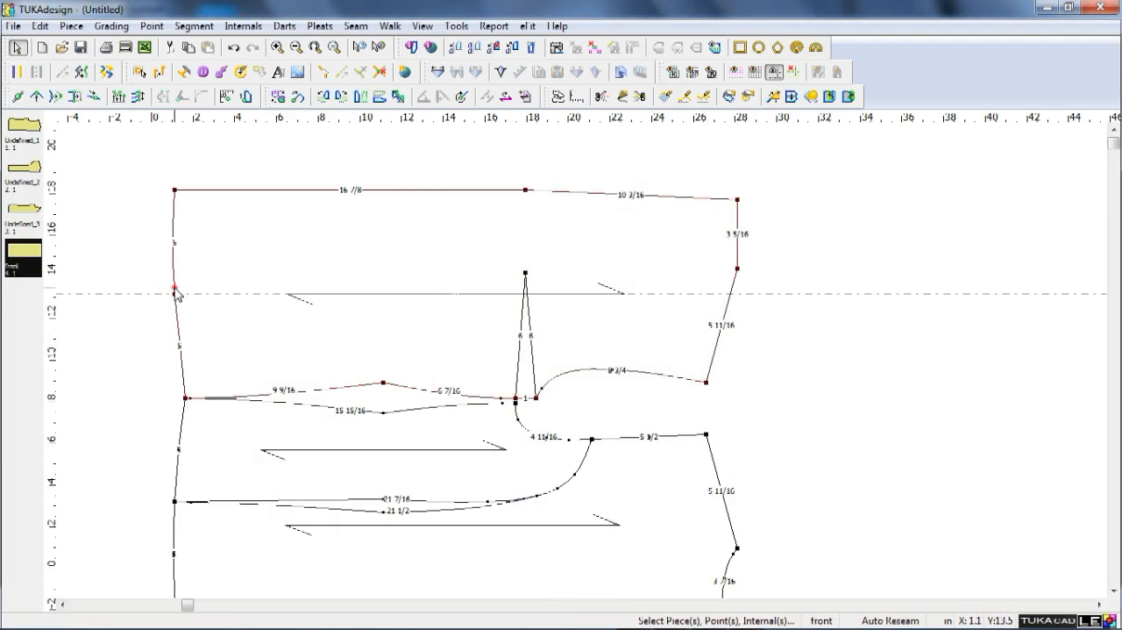
pyautogui.press('Delete')
# Offset the hem midpoint's horizontal guide so a guide lies 1/4 in below the midpoint.
pyautogui.doubleClick(117, 294)
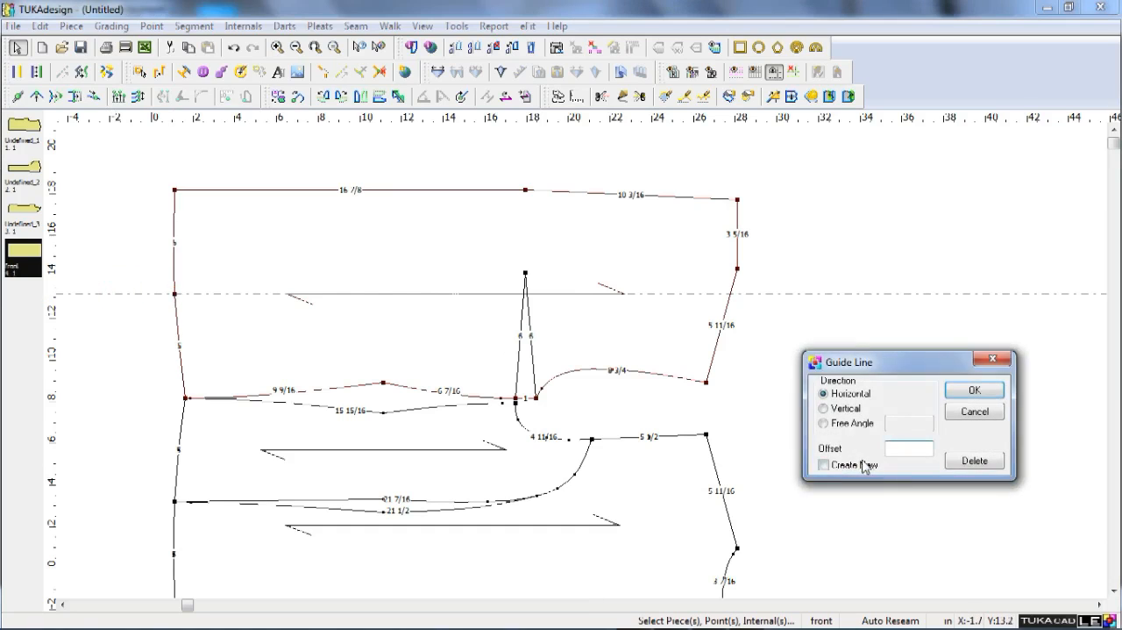
pyautogui.write('-5')
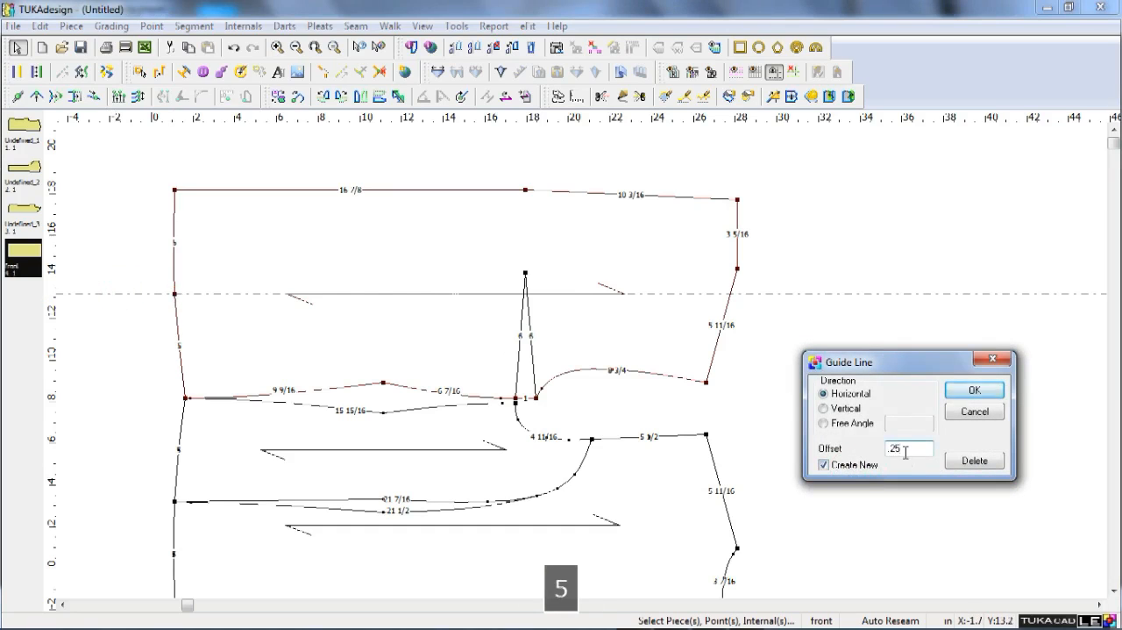
pyautogui.press('Return')
pyautogui.moveTo(155, 114); pyautogui.dragTo(158, 282)
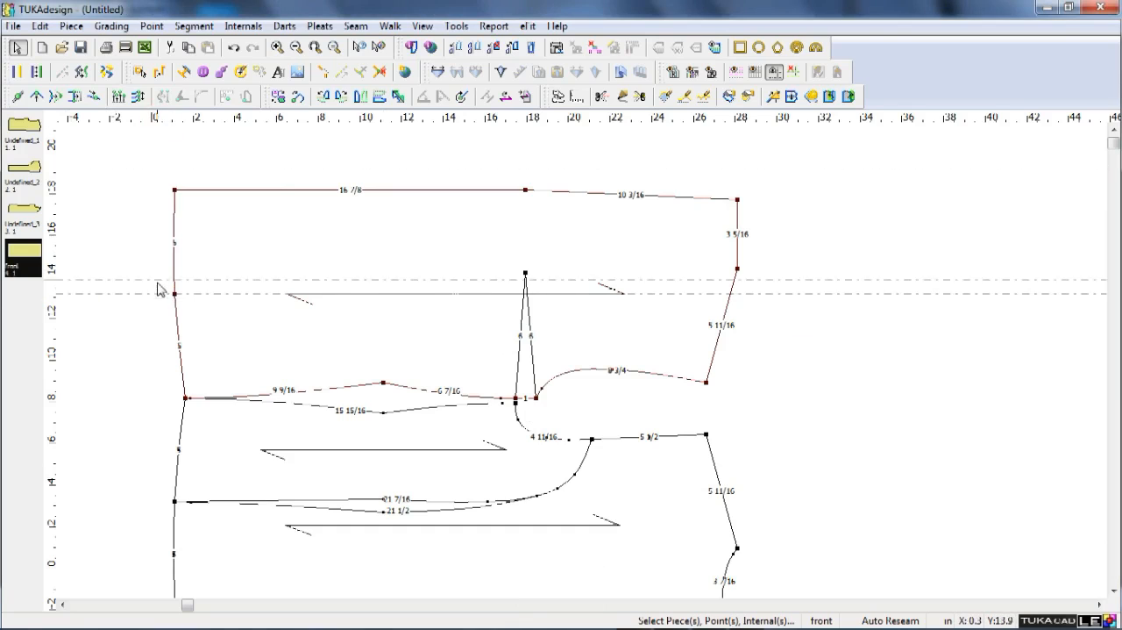
pyautogui.doubleClick(166, 294)
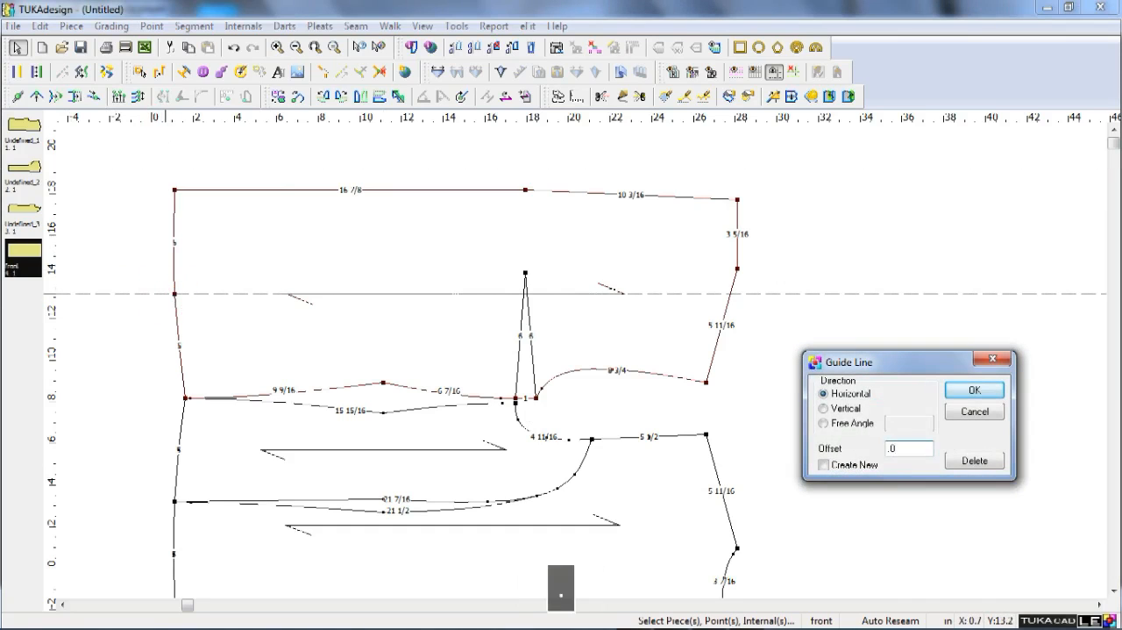
pyautogui.press('BackSpace')
pyautogui.write('25')
pyautogui.press('Left')
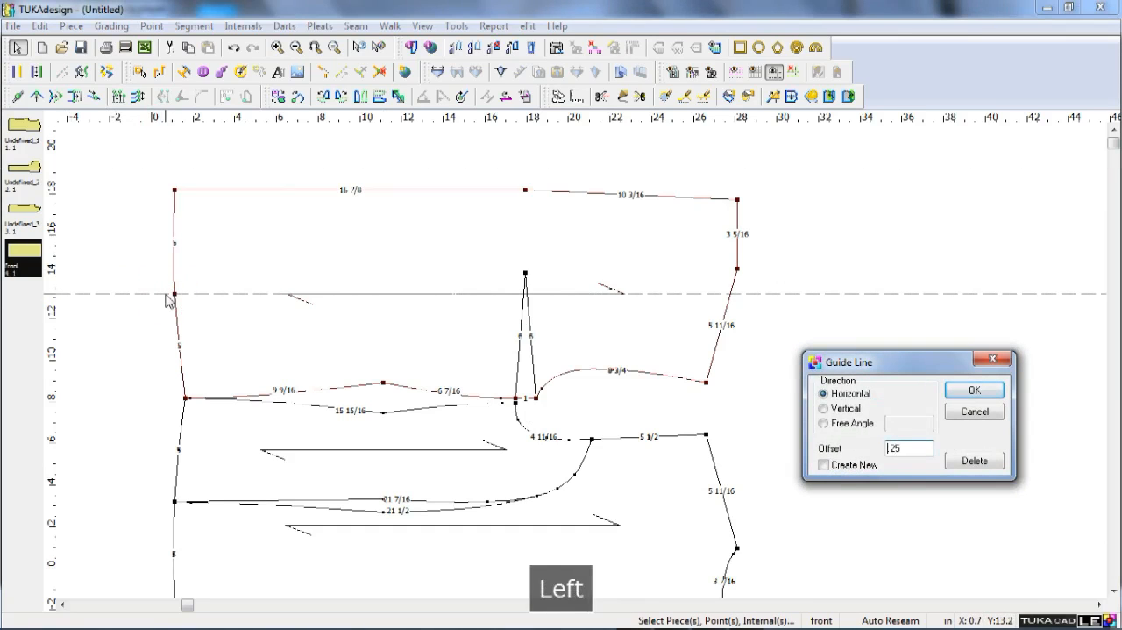
pyautogui.press('Return')
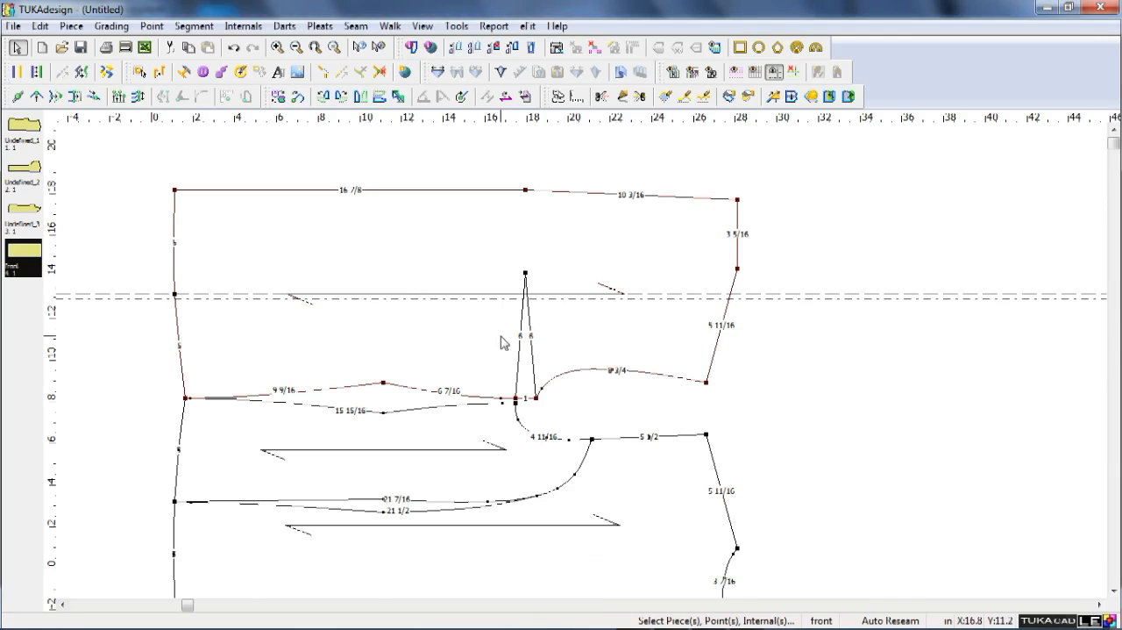
# Draft an internal line from the hem's midpoint through the side seam's vertical waist guide on the lowest horizontal guide to mid-armhole, connecting both ends.
pyautogui.scroll(2, 500, 337)
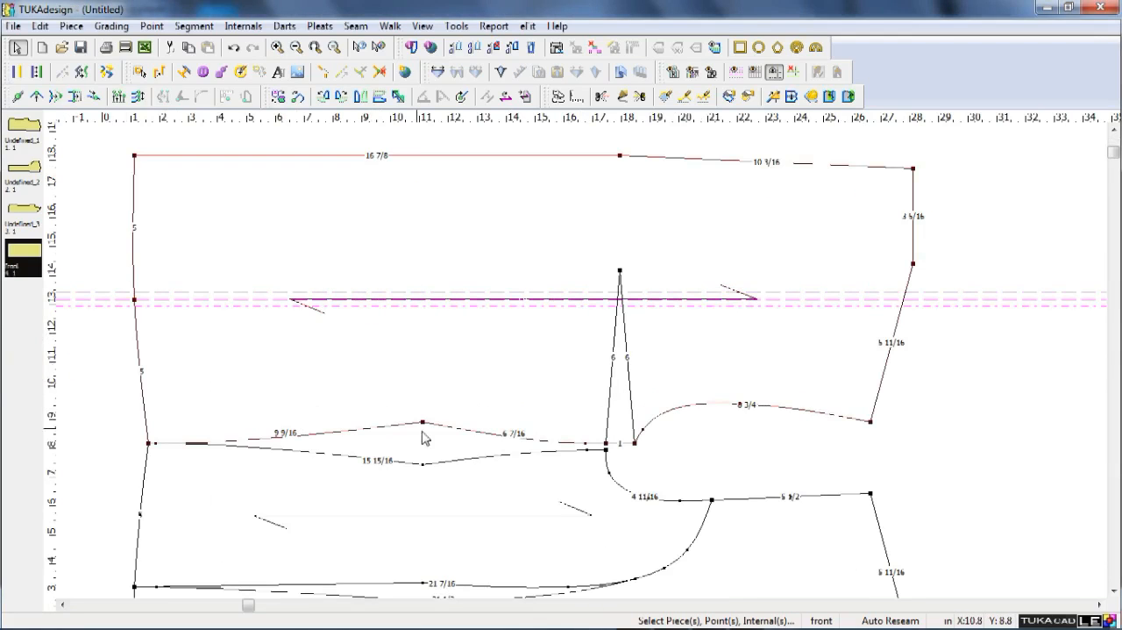
pyautogui.press('d')
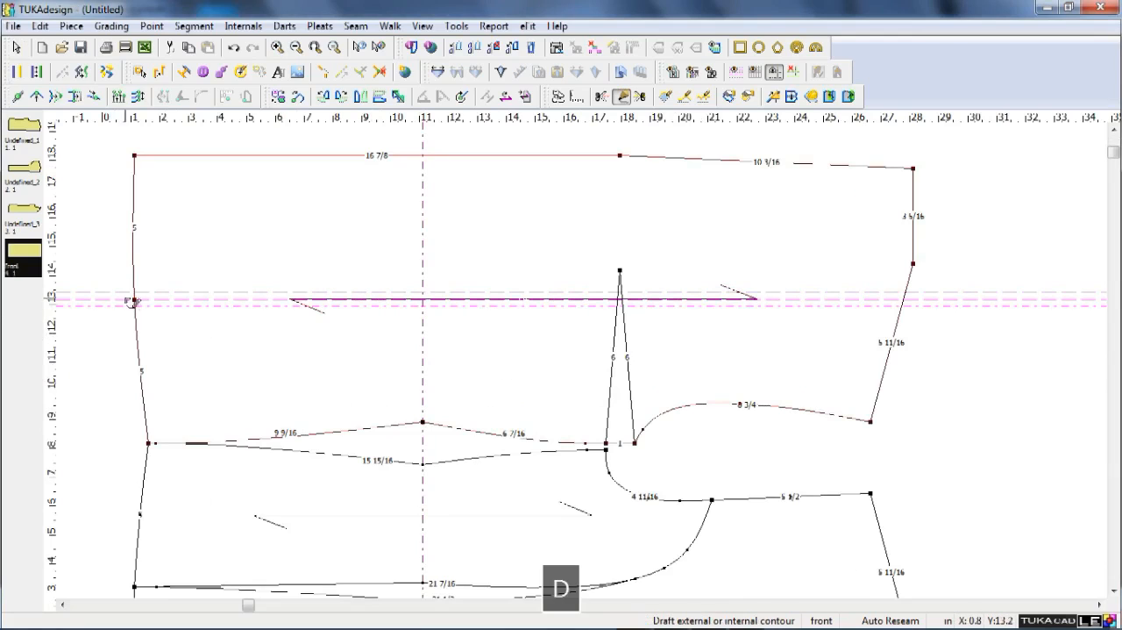
pyautogui.click(134, 299)
pyautogui.press('Return')
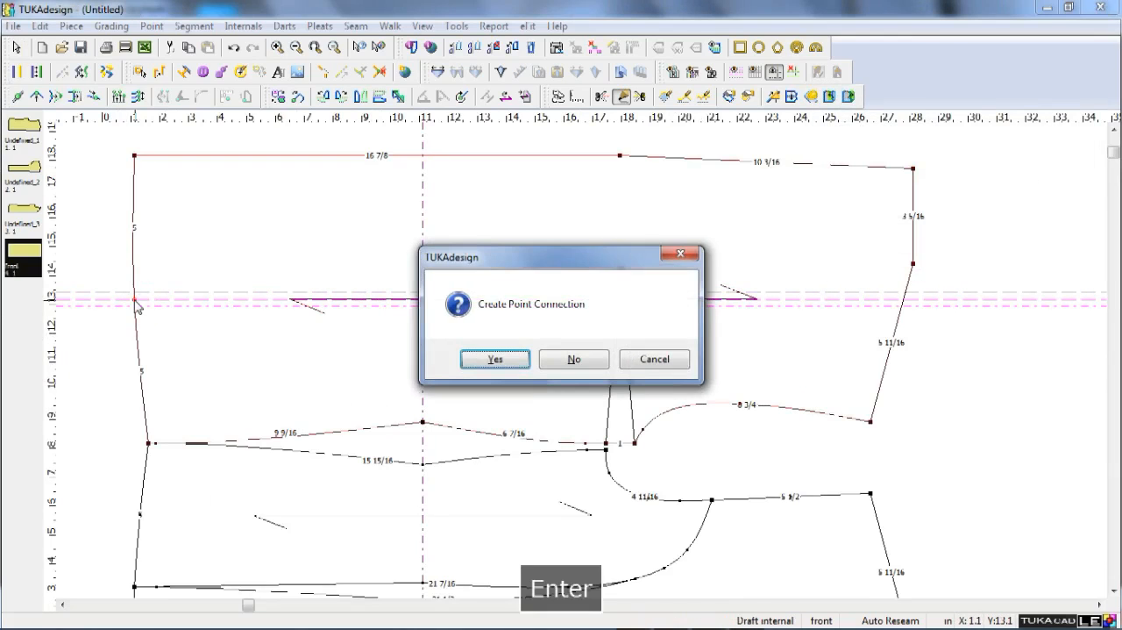
pyautogui.press('Return')
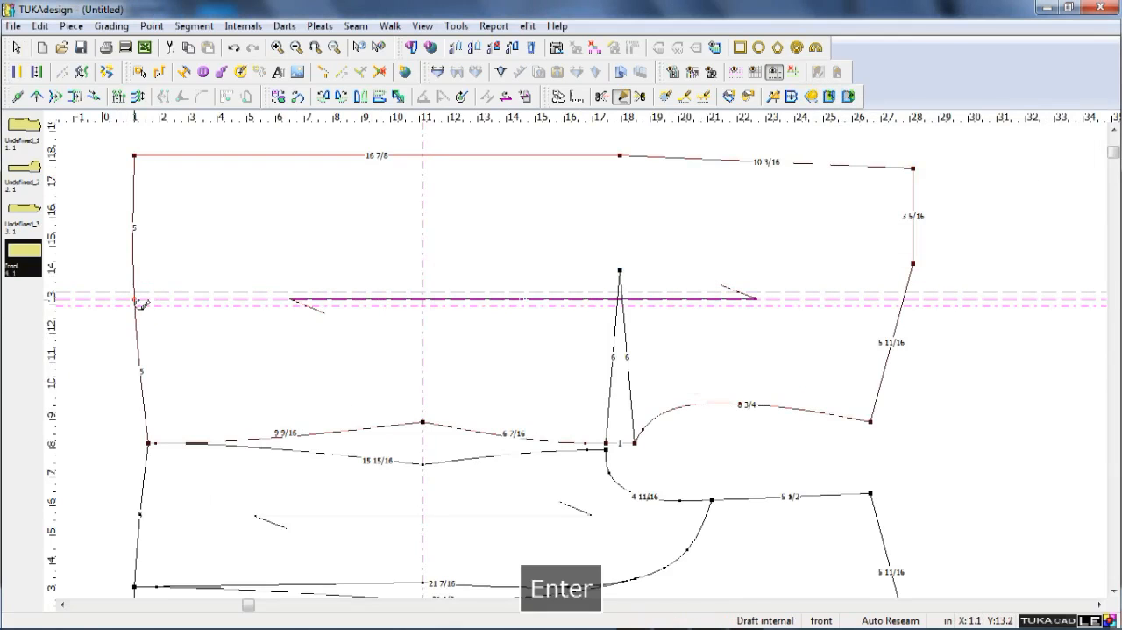
pyautogui.click(429, 310)
pyautogui.press('Return')
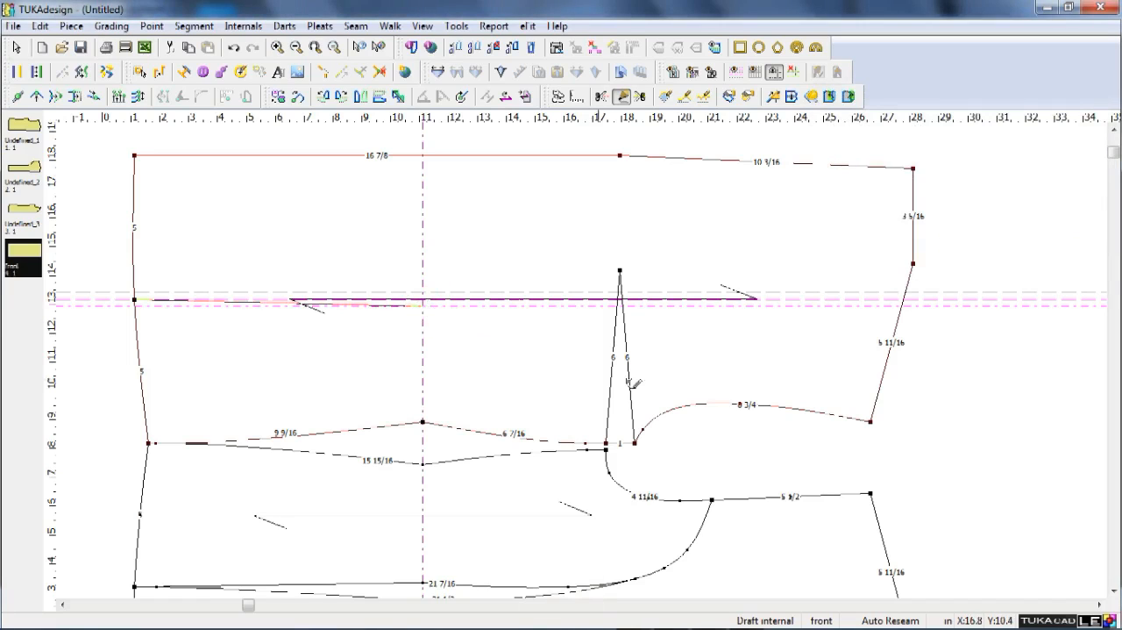
pyautogui.click(741, 404)
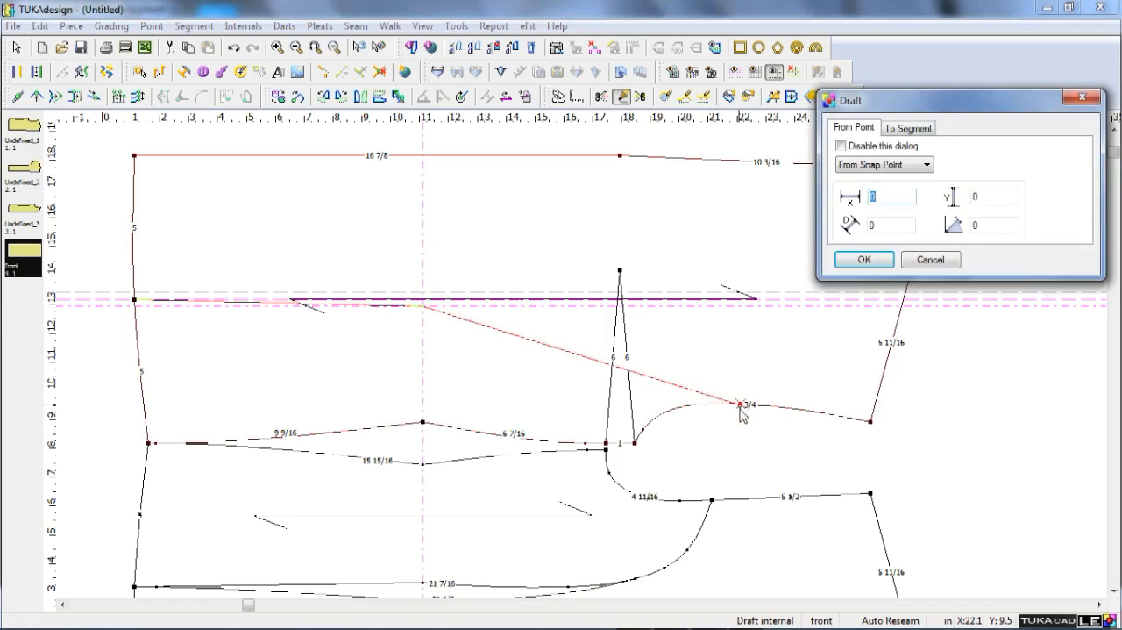
pyautogui.press('Return')
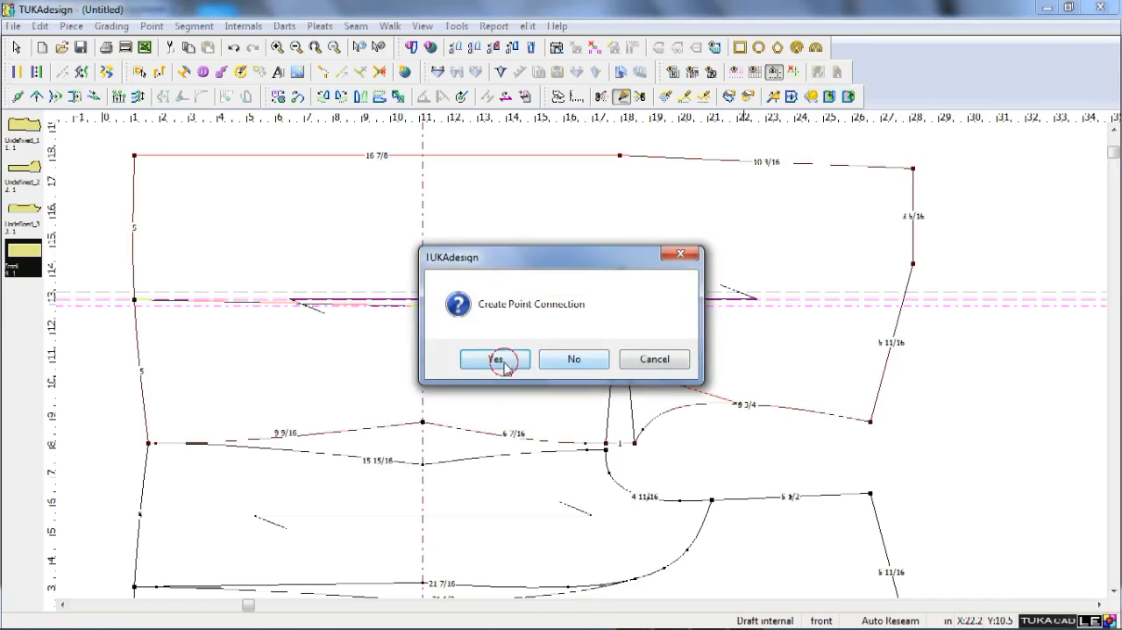
pyautogui.click(493, 360)
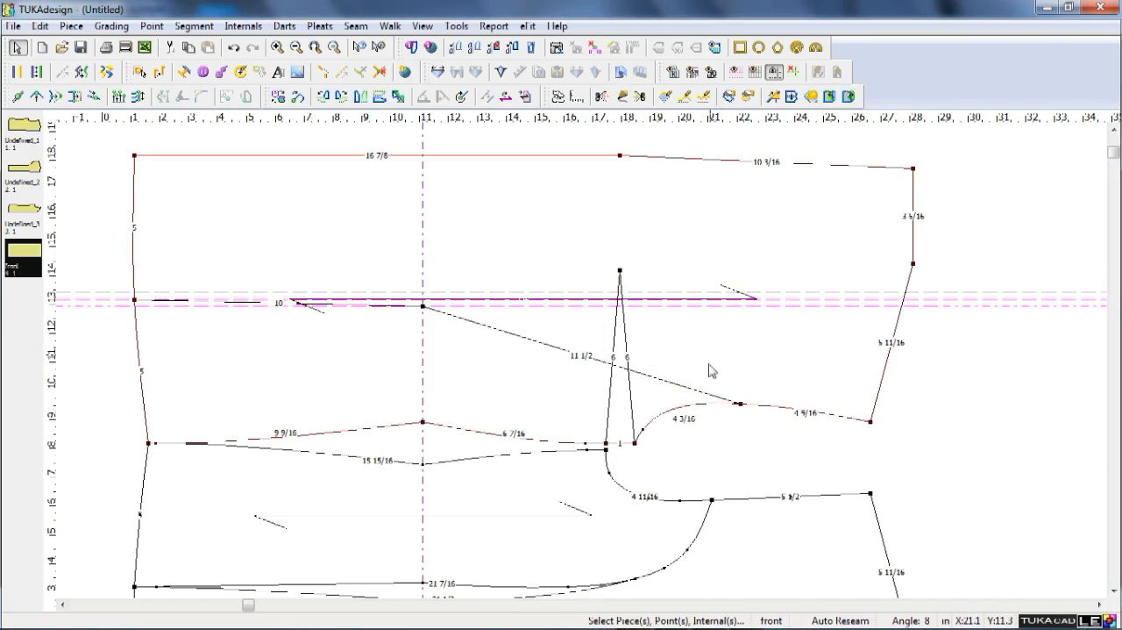
# Bend the internal princess line toward the armhole by moving a point 1 1/2 in across and 11/16 in up, and add a curve point on the upper guide.
pyautogui.press('q')
pyautogui.keyDown('shift'); pyautogui.click(675, 383); pyautogui.keyUp('shift')
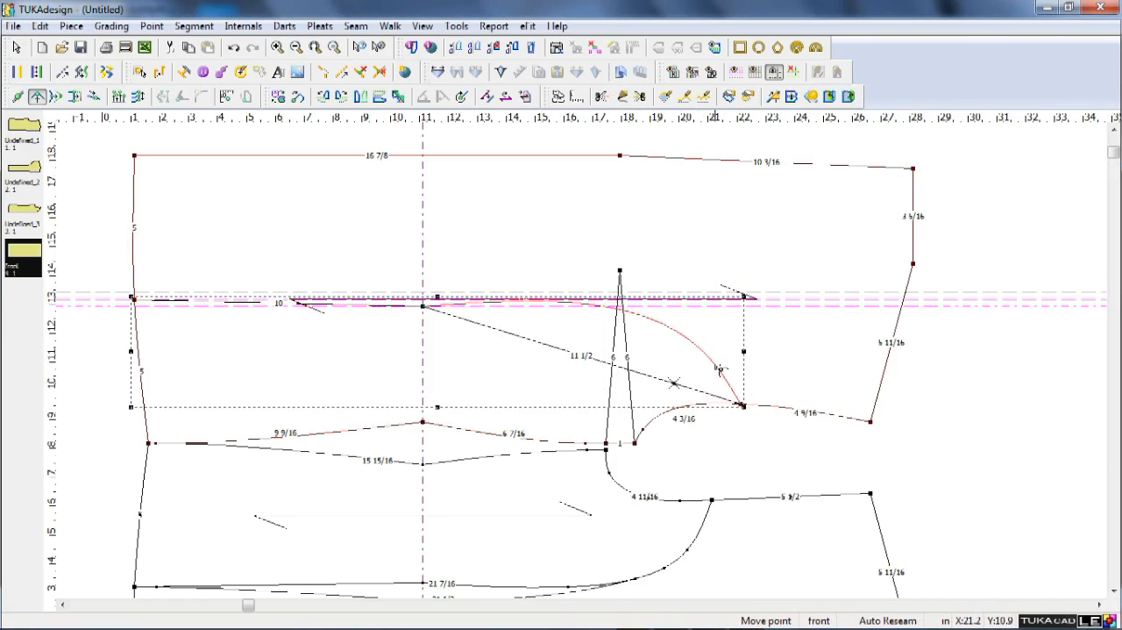
pyautogui.click(722, 355)
pyautogui.write('1 1/2')
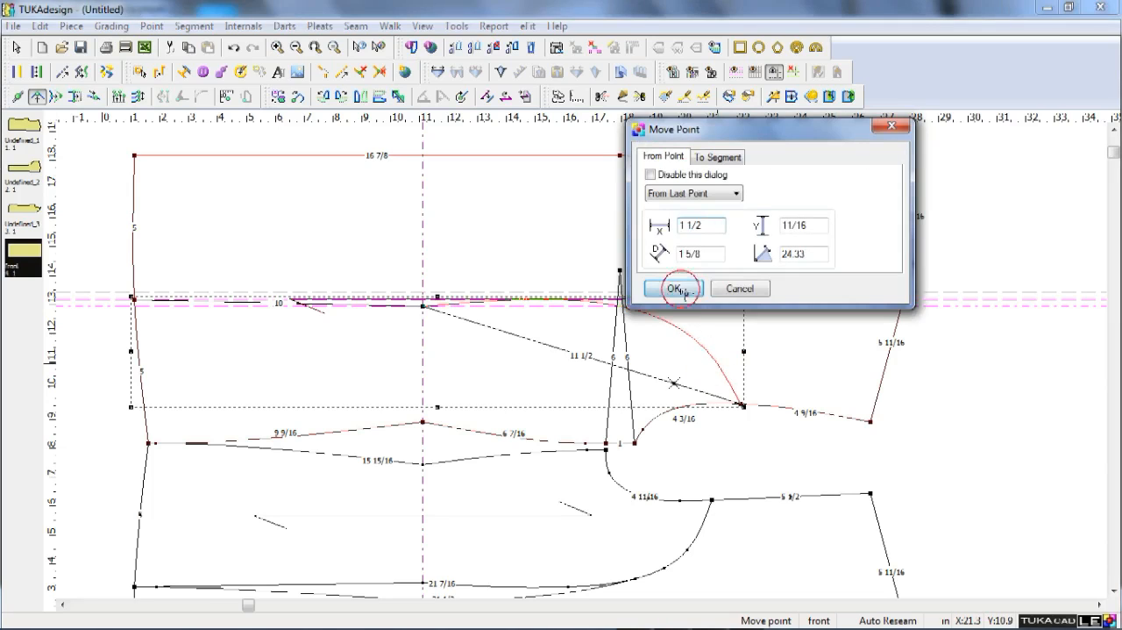
pyautogui.click(649, 288)
pyautogui.click(541, 299)
pyautogui.press('Return')
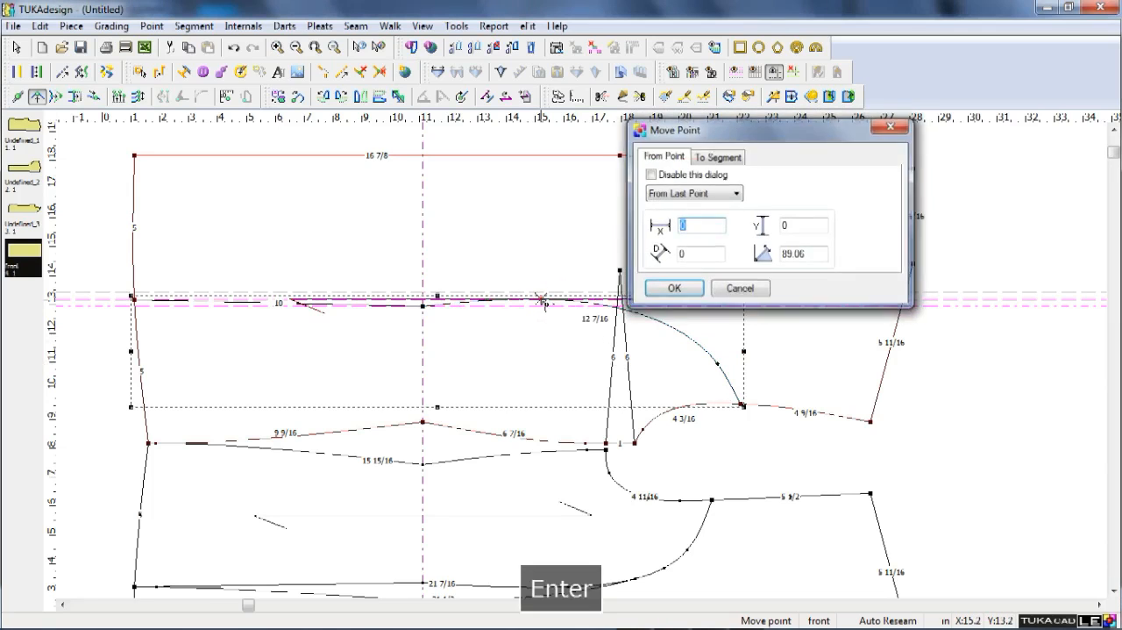
# Fine-tune the princess line's curve point nearest the armhole to make the curve slightly fuller.
pyautogui.keyDown('shift'); pyautogui.click(718, 363); pyautogui.keyUp('shift')
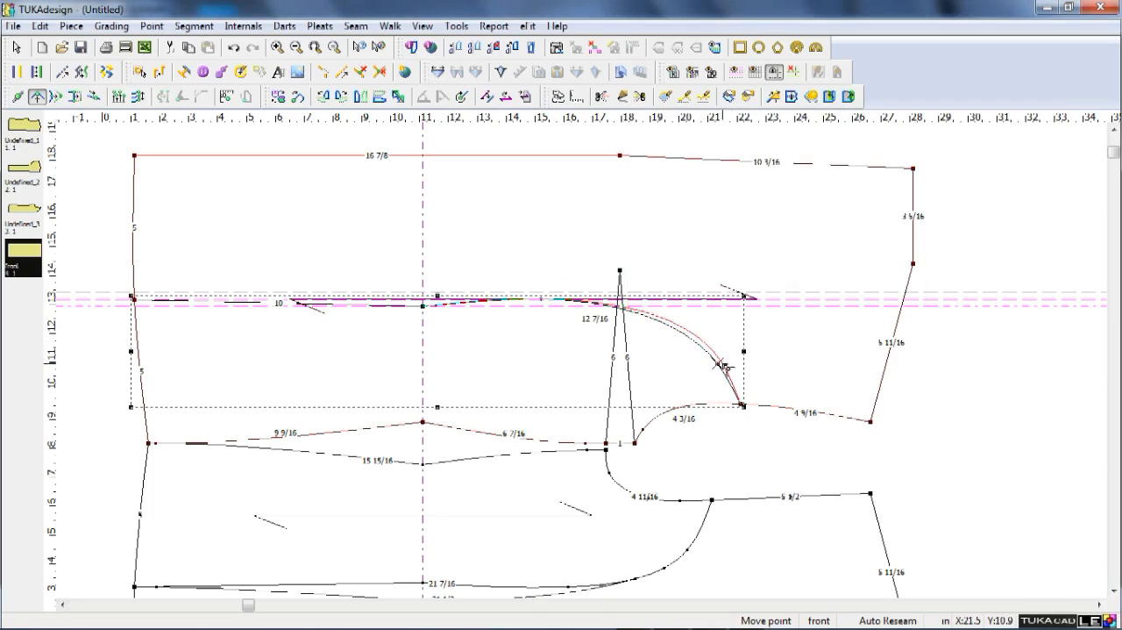
pyautogui.click(723, 369)
pyautogui.press('Return')
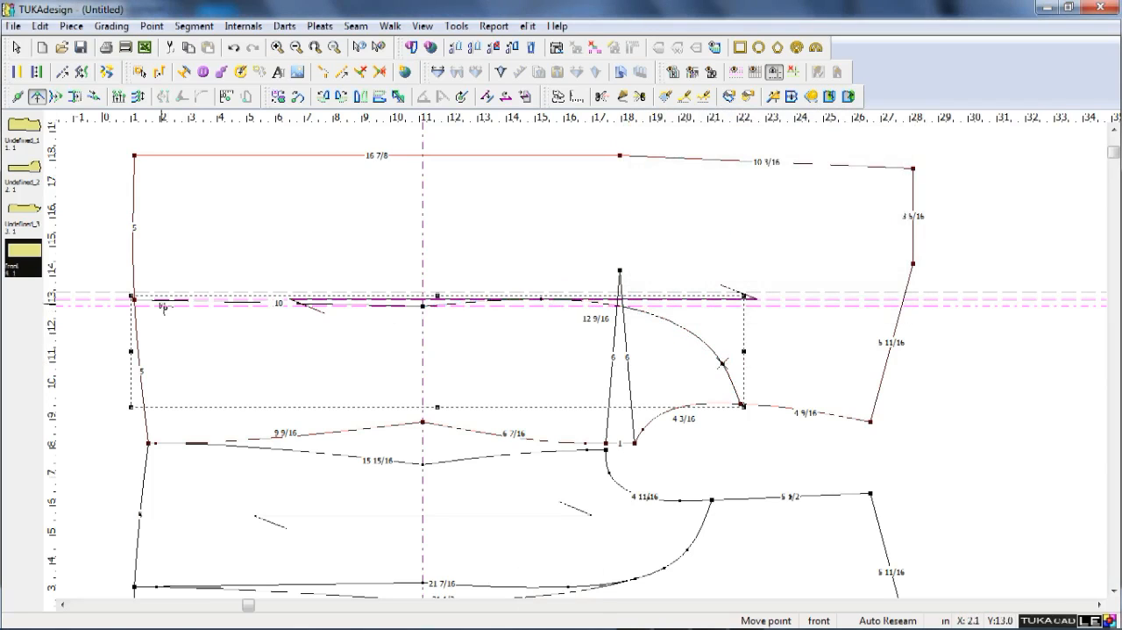
# Add a curve point on the princess line just beside its hem end and clear all guides.
pyautogui.keyDown('shift'); pyautogui.click(151, 298); pyautogui.keyUp('shift')
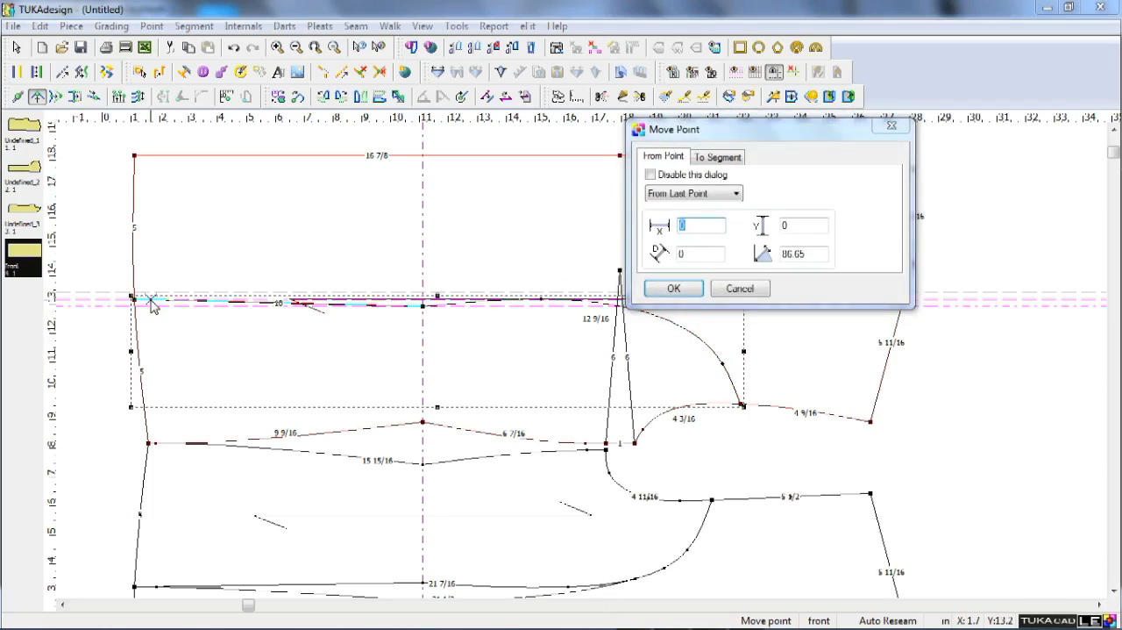
pyautogui.press('Return')
pyautogui.rightClick(98, 357)
pyautogui.click(793, 72)
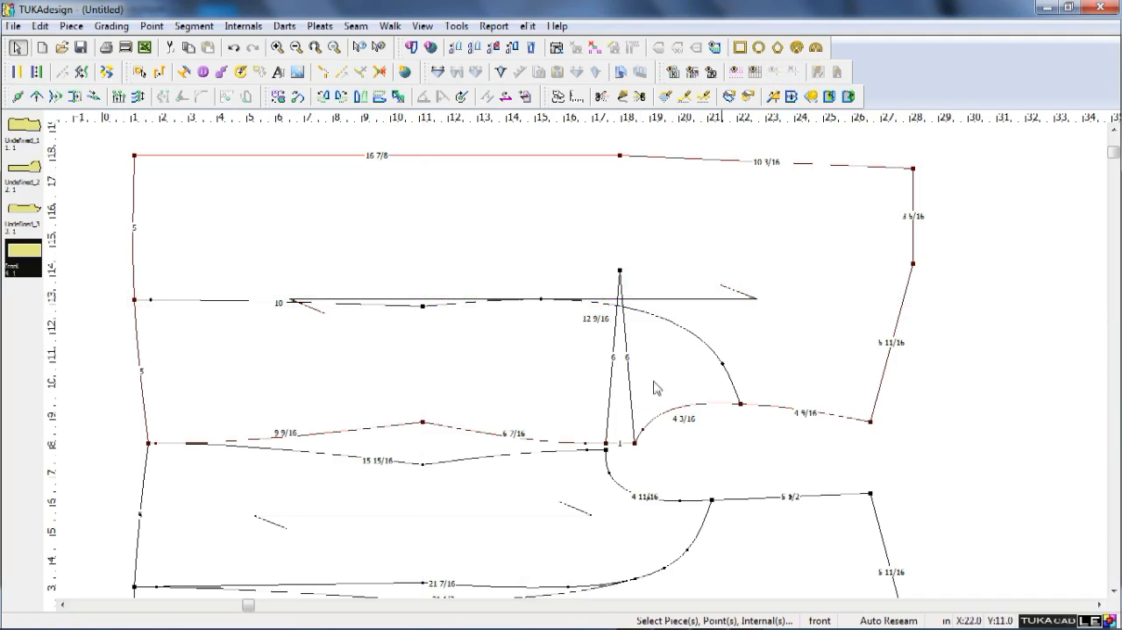
# Extract the centre-front panel bounded by the princess line as a new piece and place it clear of the draft.
pyautogui.scroll(-2, 635, 391)
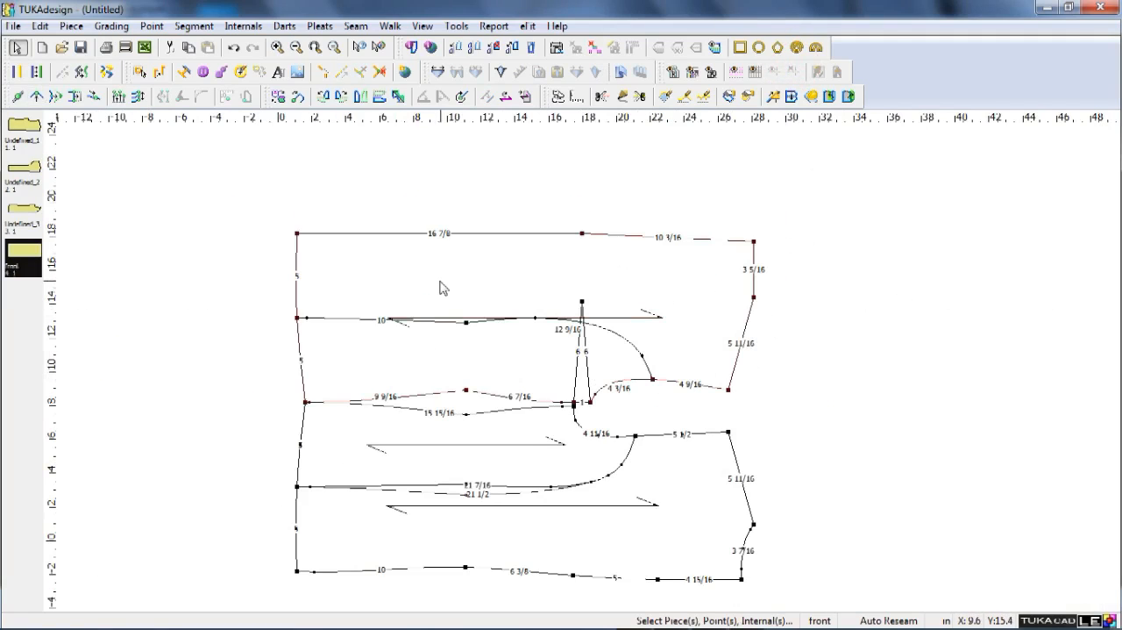
pyautogui.press('l')
pyautogui.click(532, 275)
pyautogui.rightClick(531, 275)
pyautogui.scroll(-3, 531, 275)
pyautogui.press('space')
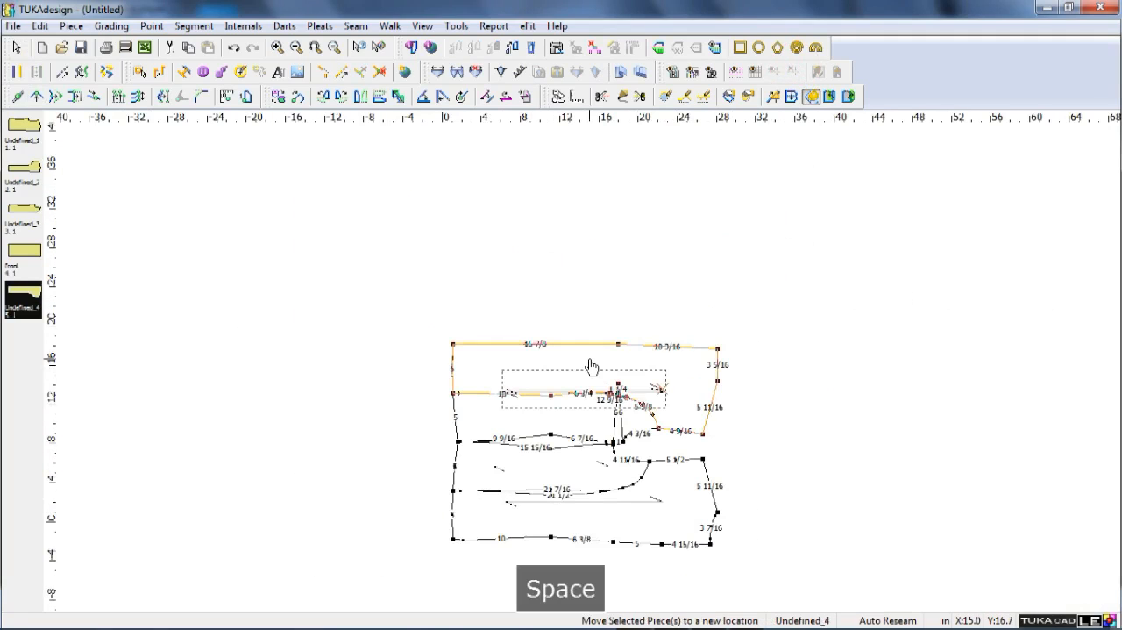
pyautogui.click(336, 208)
pyautogui.rightClick(726, 373)
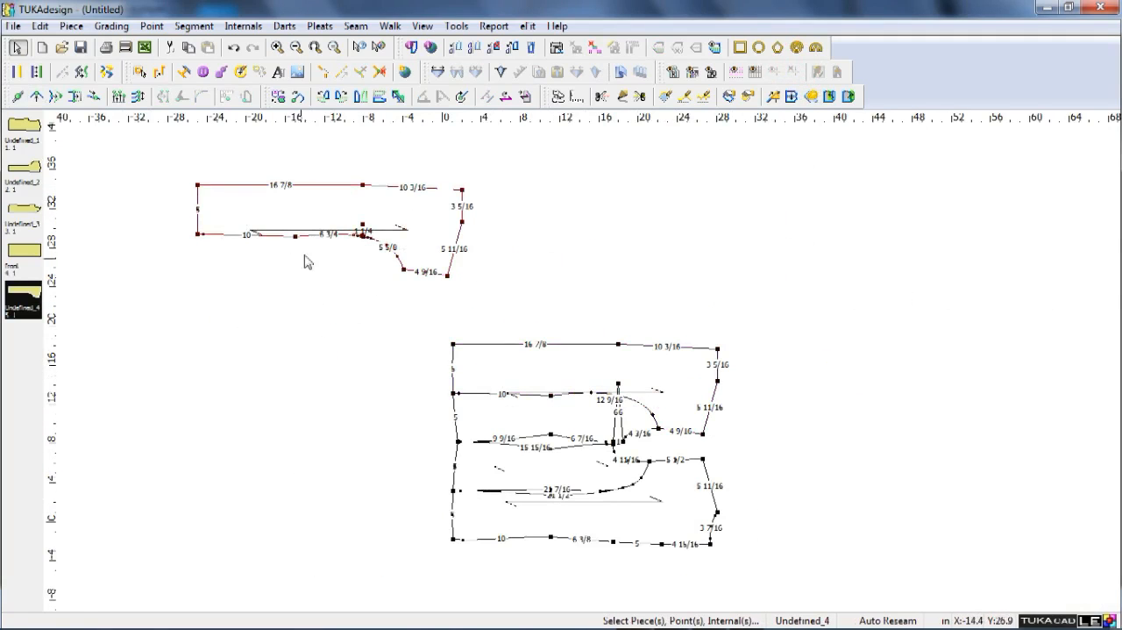
# Move the extracted front panel's princess-seam waist point straight up about 1/2 in, with no horizontal shift.
pyautogui.scroll(8, 305, 256)
pyautogui.scroll(-3, 779, 319)
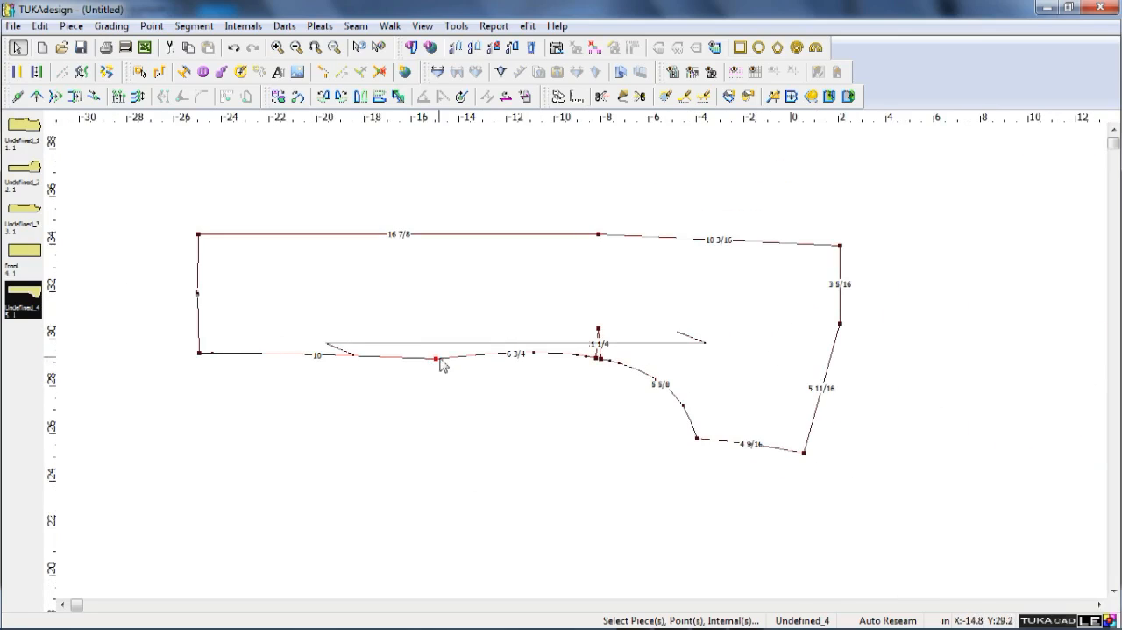
pyautogui.press('q')
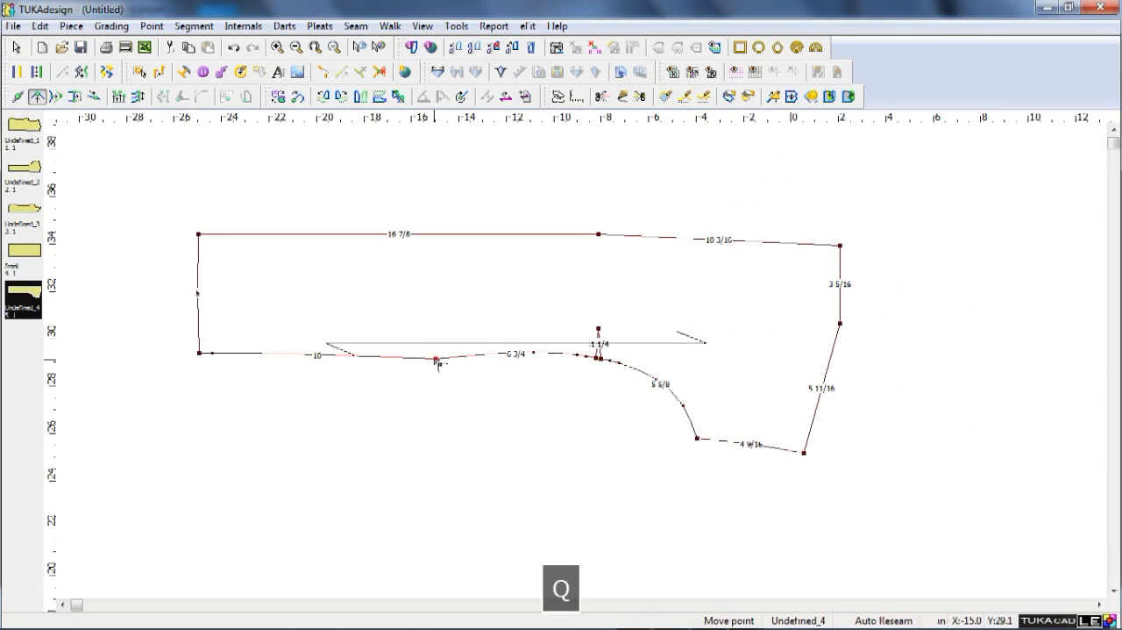
pyautogui.click(437, 359)
pyautogui.click(437, 345)
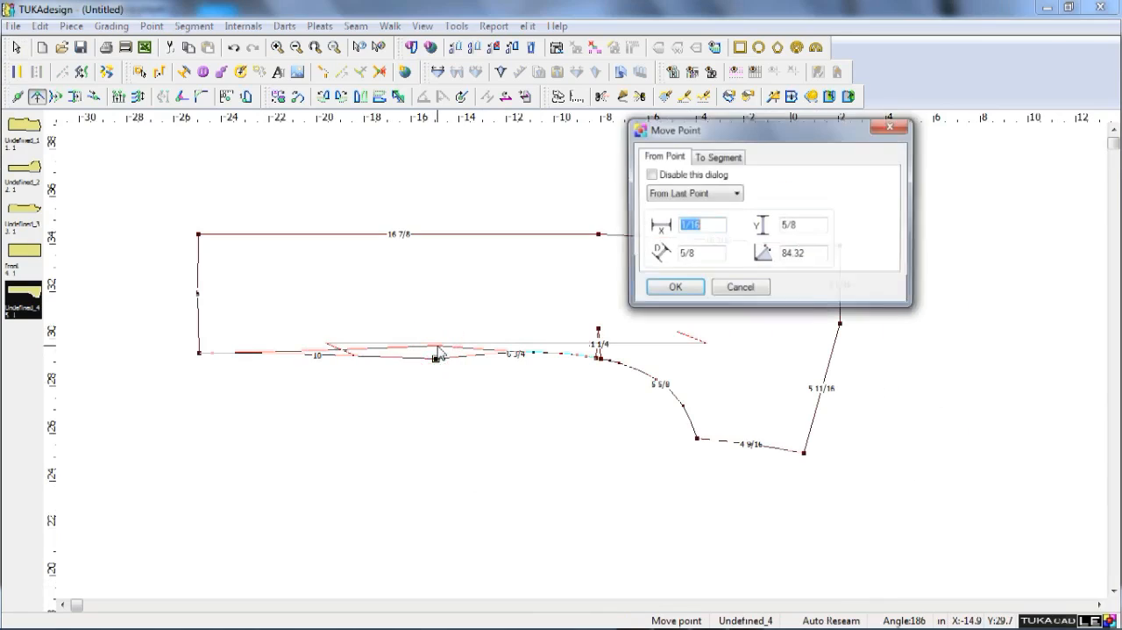
pyautogui.write('0')
pyautogui.press('Tab')
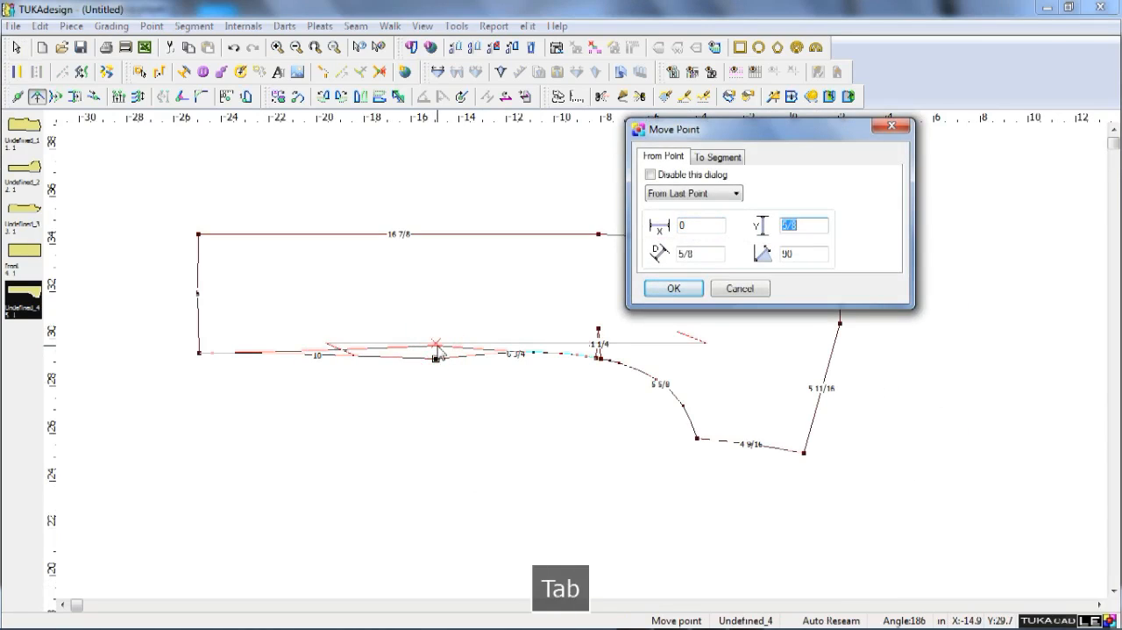
pyautogui.write('5')
pyautogui.press('Return')
pyautogui.rightClick(396, 414)
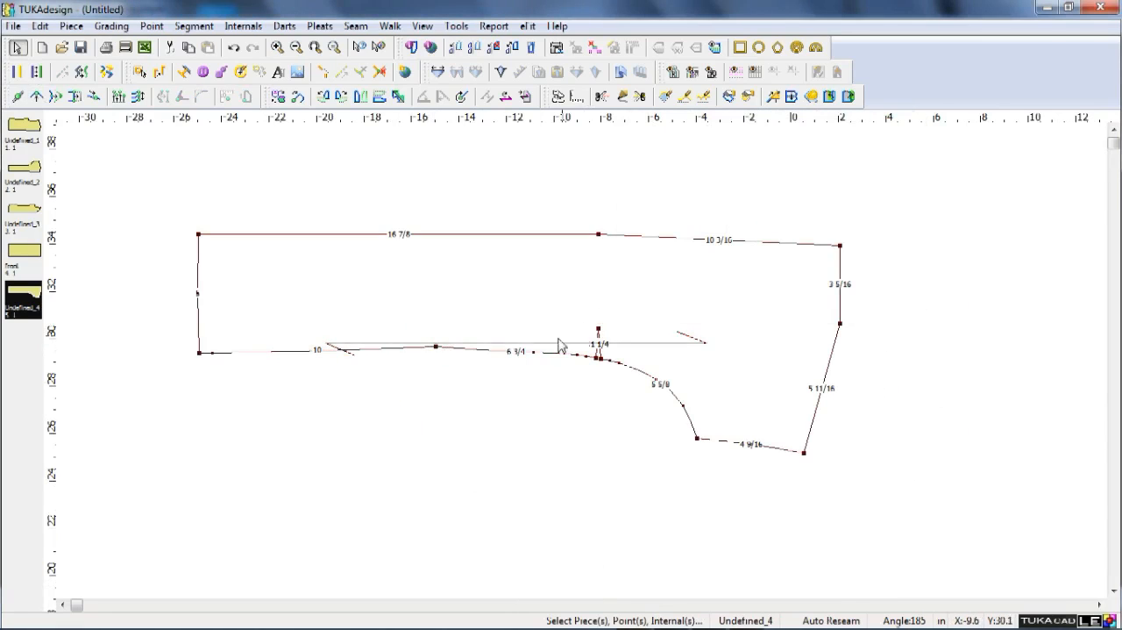
# Delete two stray curve points on the extracted panel's princess seam between the waist point and the dart.
pyautogui.press('Delete')
pyautogui.scroll(2, 574, 367)
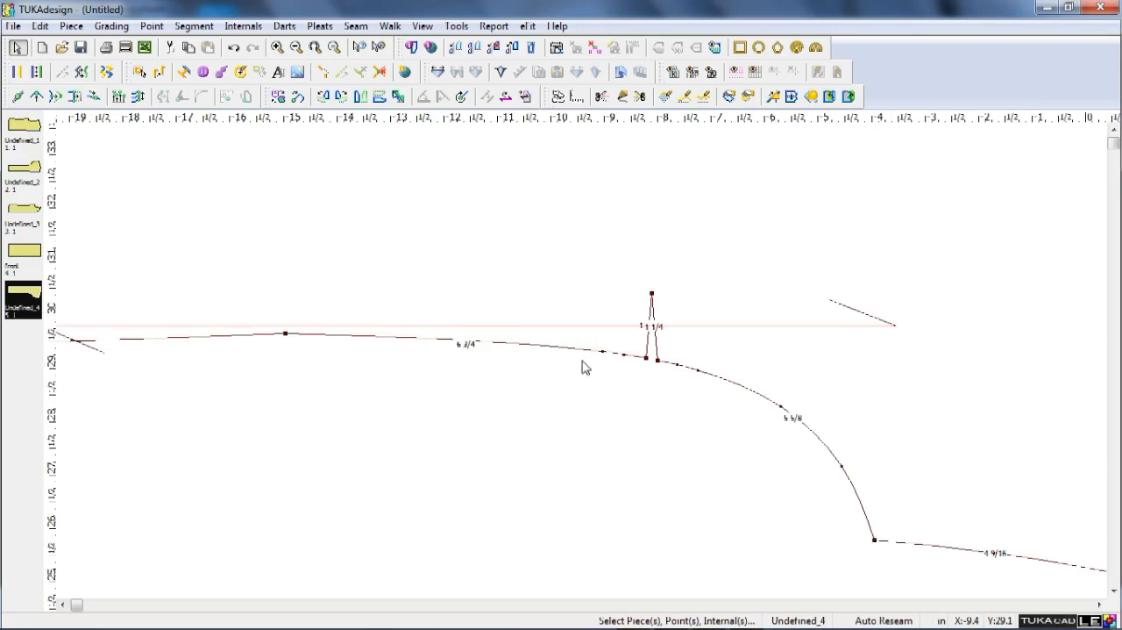
pyautogui.scroll(-2, 581, 366)
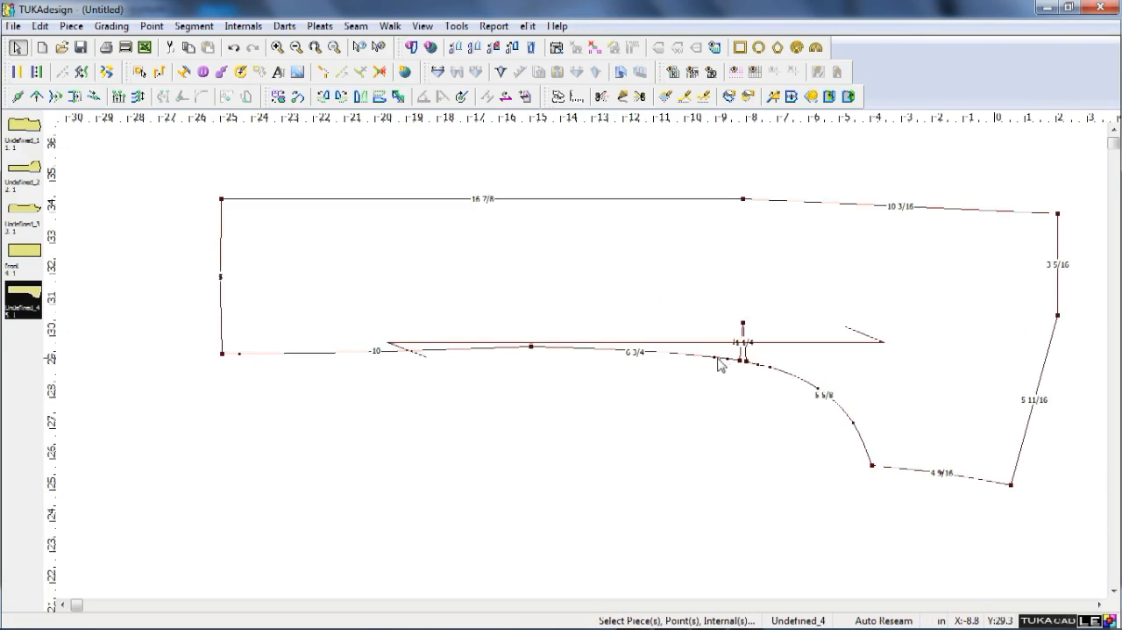
pyautogui.press('Delete')
pyautogui.scroll(-2, 692, 391)
pyautogui.scroll(2, 583, 361)
pyautogui.scroll(-2, 573, 361)
pyautogui.scroll(1, 577, 361)
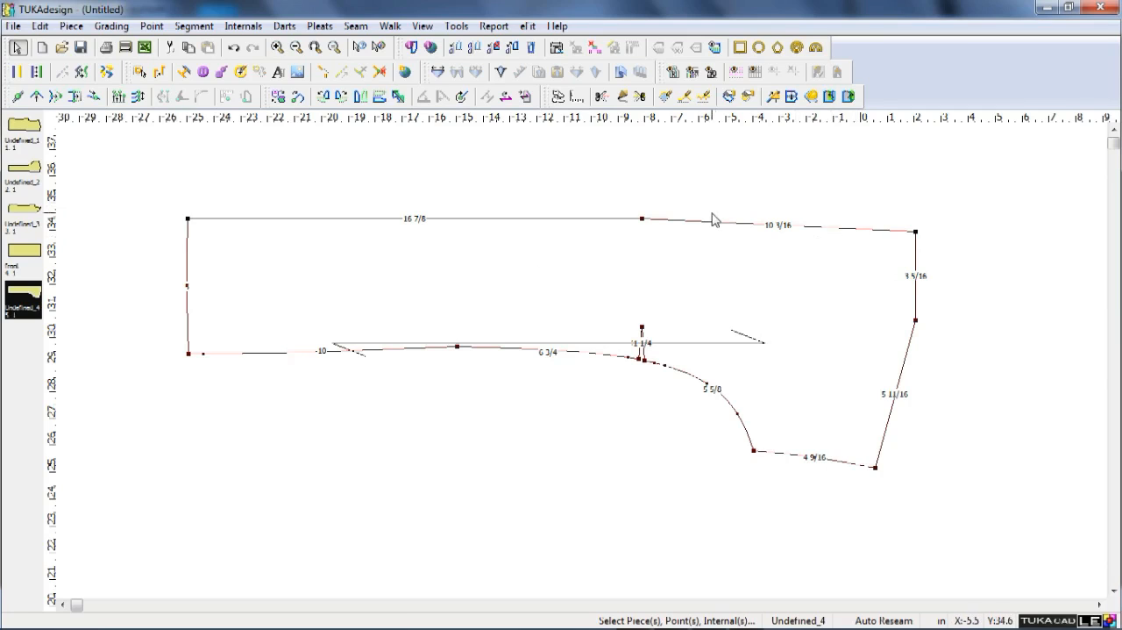
# Move the extracted front panel's whole centre-front edge outward by 1.5 in vertically.
pyautogui.press('v')
pyautogui.moveTo(142, 205); pyautogui.dragTo(946, 275)
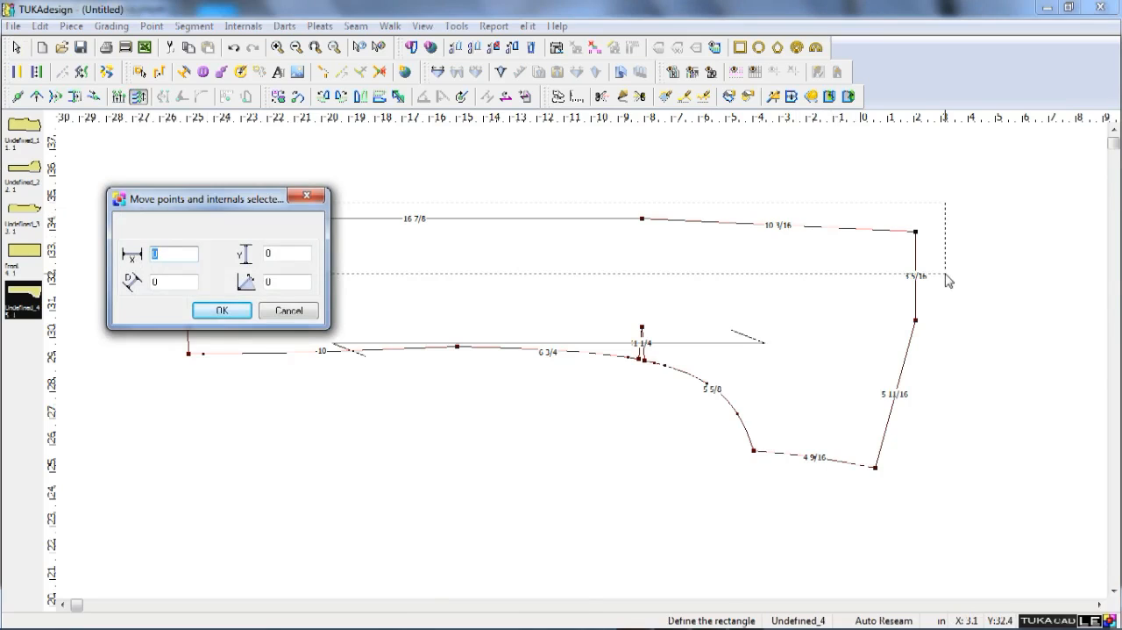
pyautogui.press('Tab')
pyautogui.write('1.5')
pyautogui.press('Return')
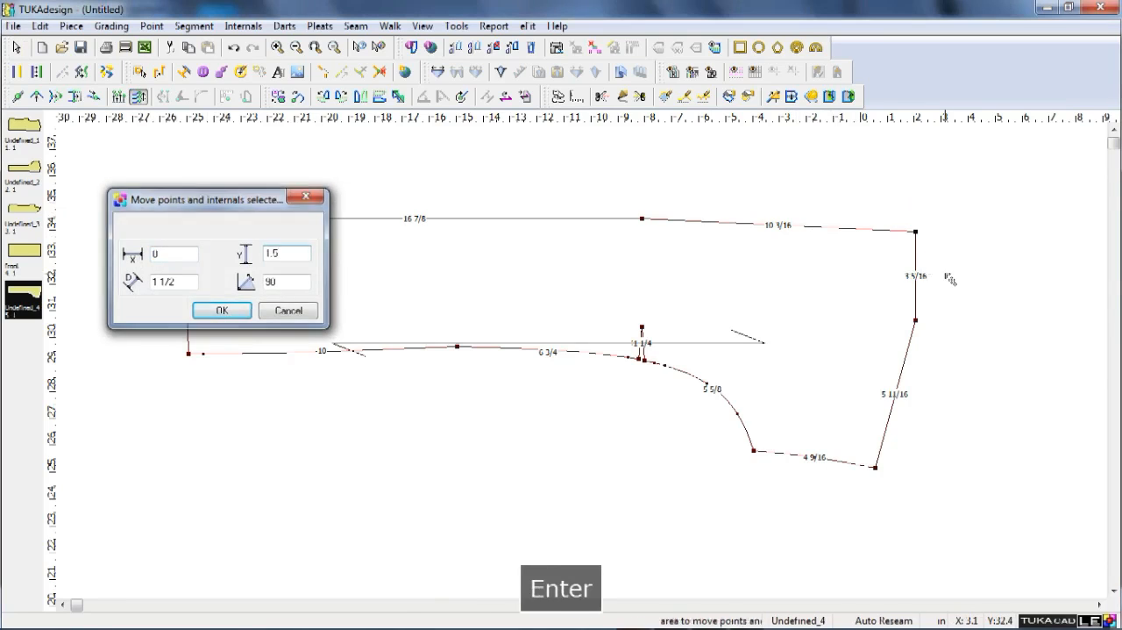
pyautogui.rightClick(979, 207)
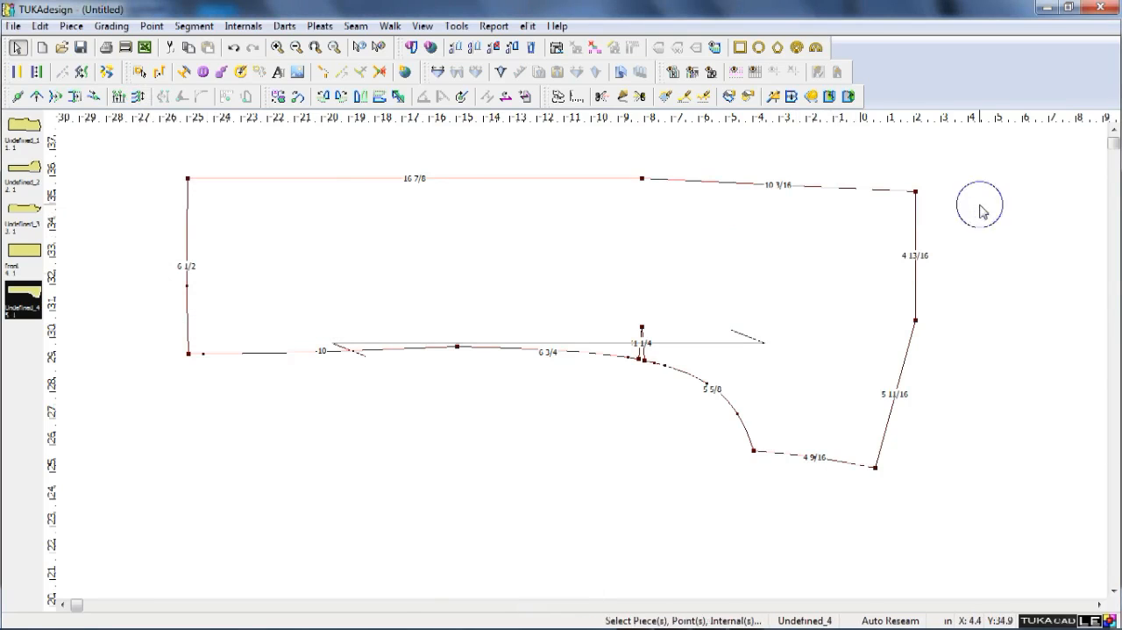
pyautogui.press('q')
pyautogui.click(916, 191)
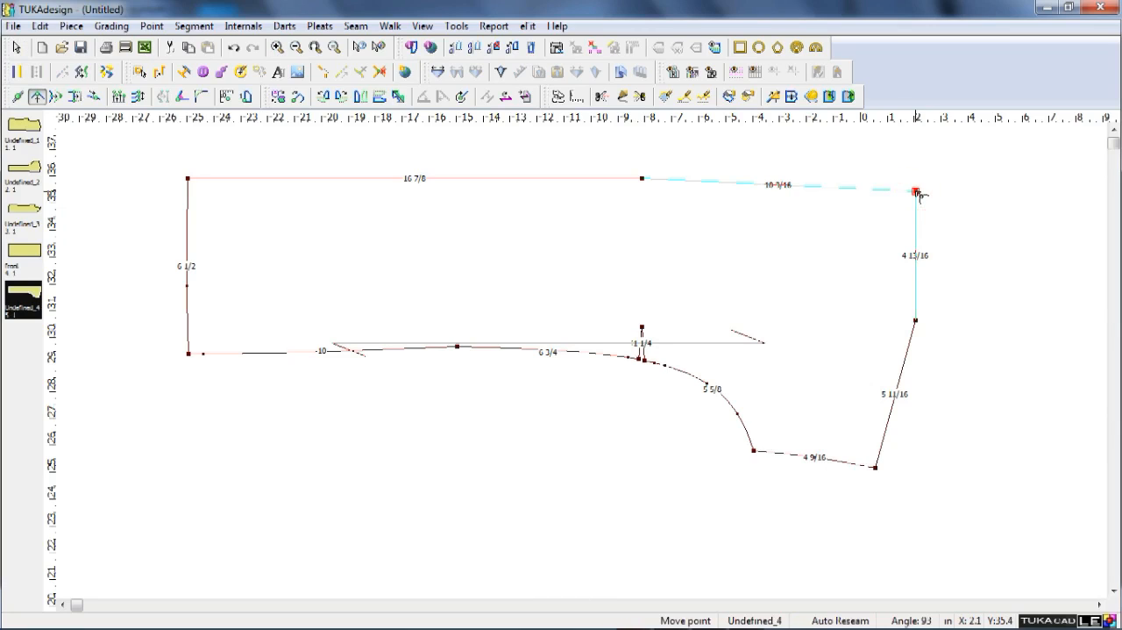
pyautogui.rightClick(848, 198)
pyautogui.rightClick(1050, 246)
pyautogui.click(1049, 249)
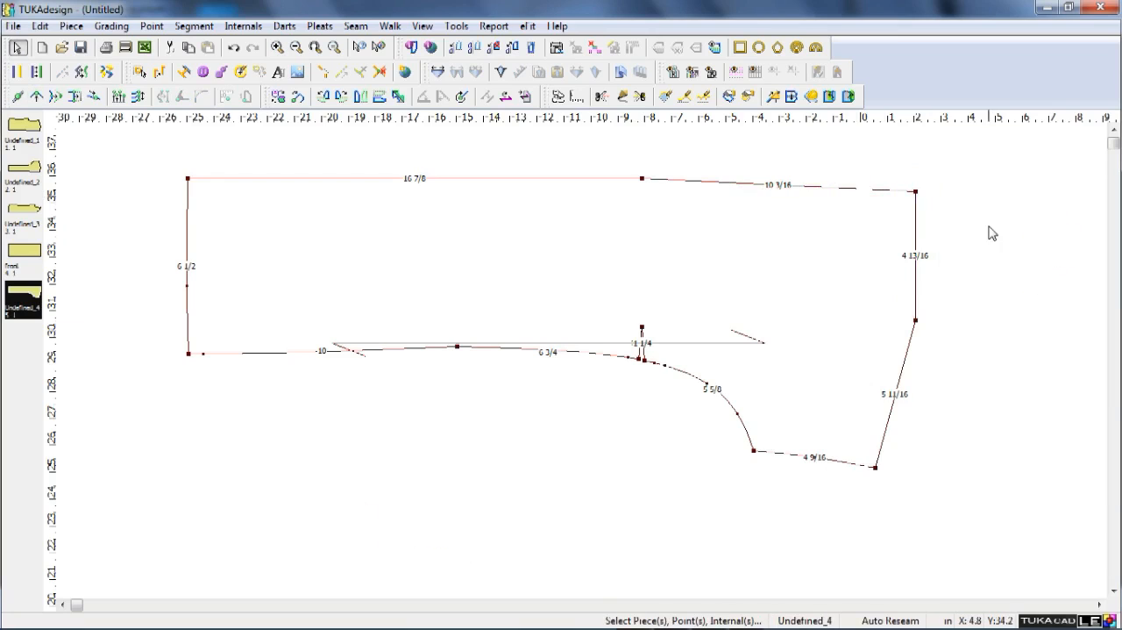
# Place a vertical guide on the back's neck-shoulder point and measure from the point at the start of the 4 15/16 in centre-back segment to it.
pyautogui.scroll(-5, 990, 228)
pyautogui.scroll(2, 592, 372)
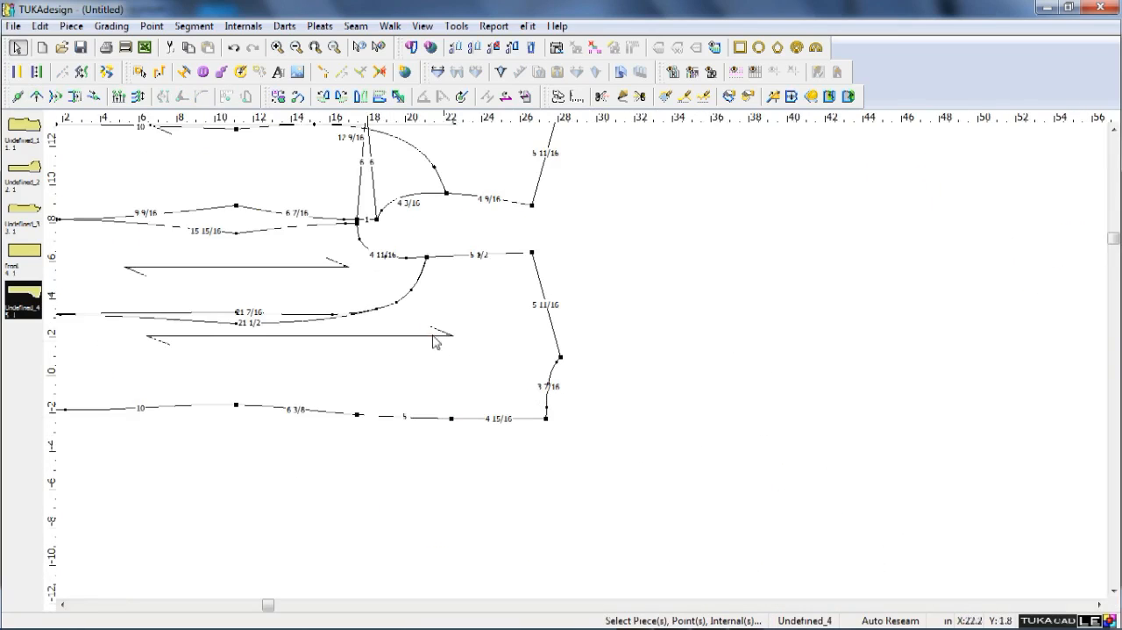
pyautogui.moveTo(54, 466); pyautogui.dragTo(561, 357)
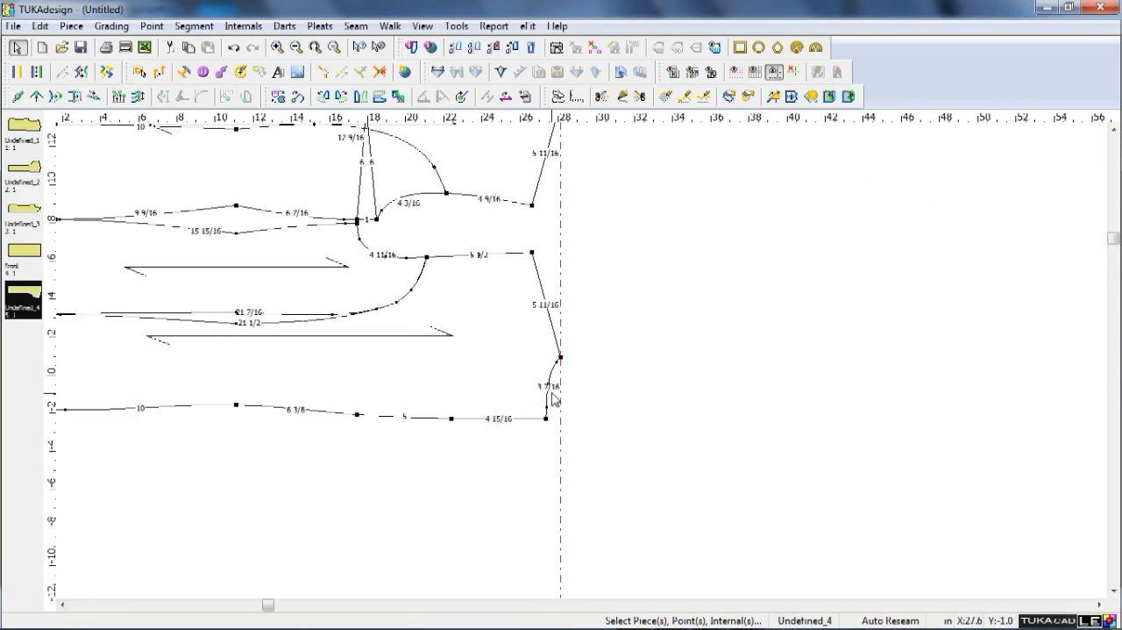
pyautogui.scroll(2, 565, 392)
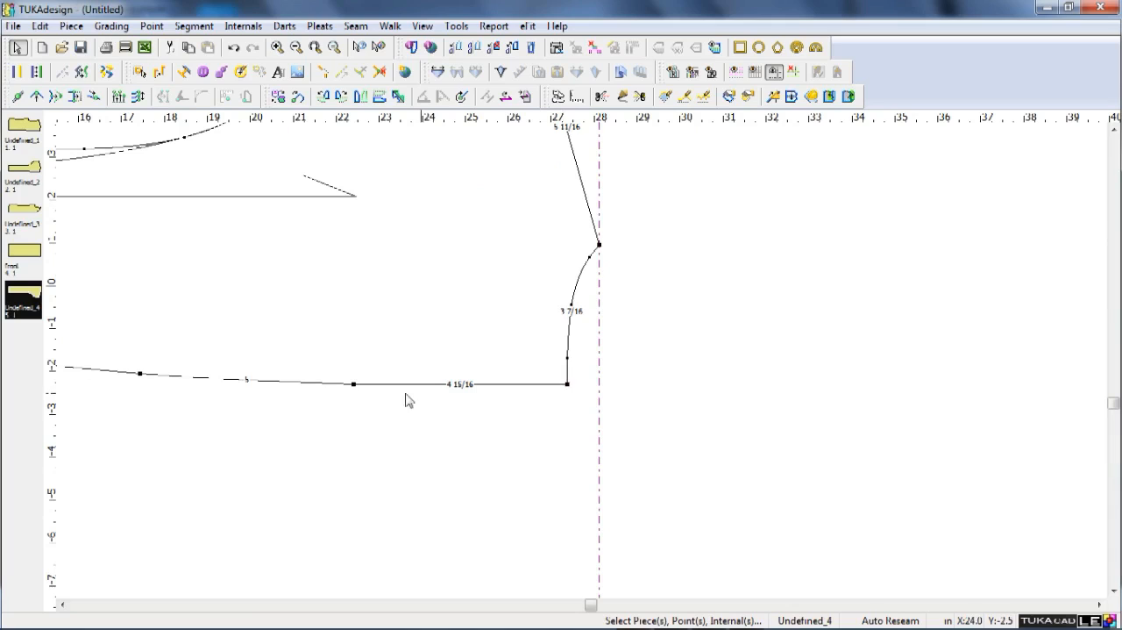
pyautogui.press('m')
pyautogui.click(354, 385)
pyautogui.click(589, 387)
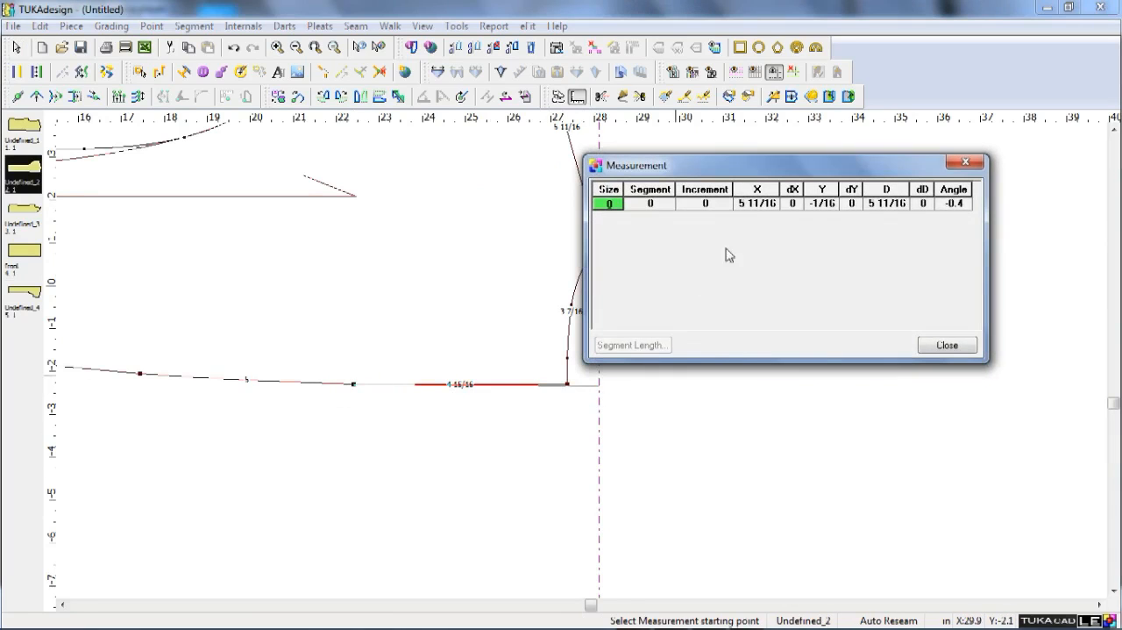
pyautogui.click(966, 162)
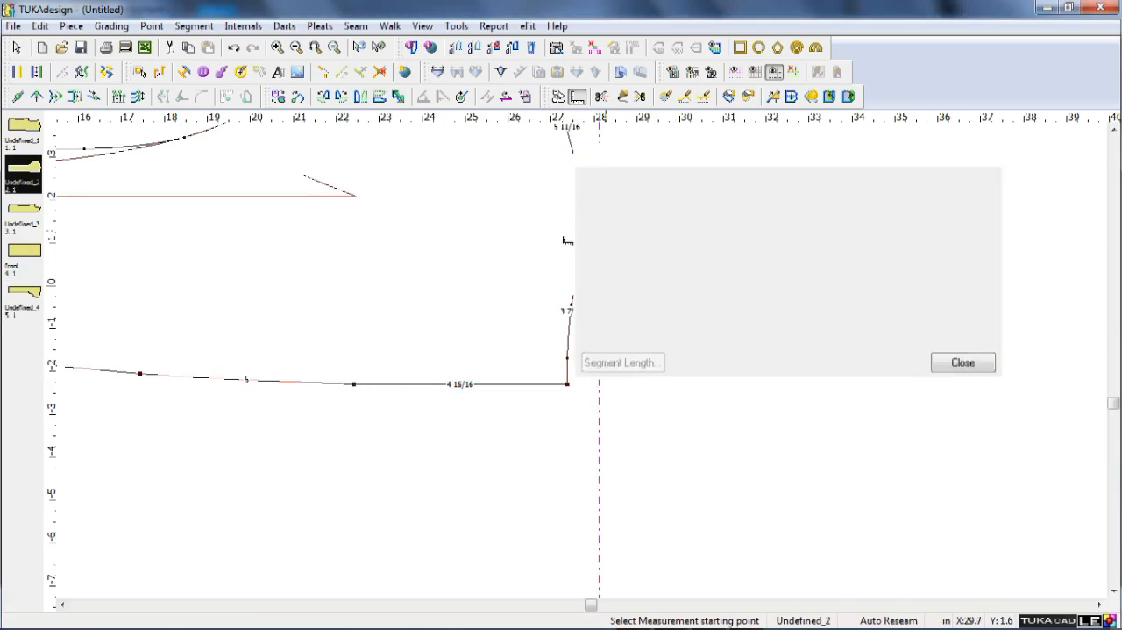
# Leave measuring and place a vertical guide on the extracted front panel's neck-shoulder point.
pyautogui.scroll(-4, 586, 364)
pyautogui.scroll(2, 586, 363)
pyautogui.rightClick(585, 363)
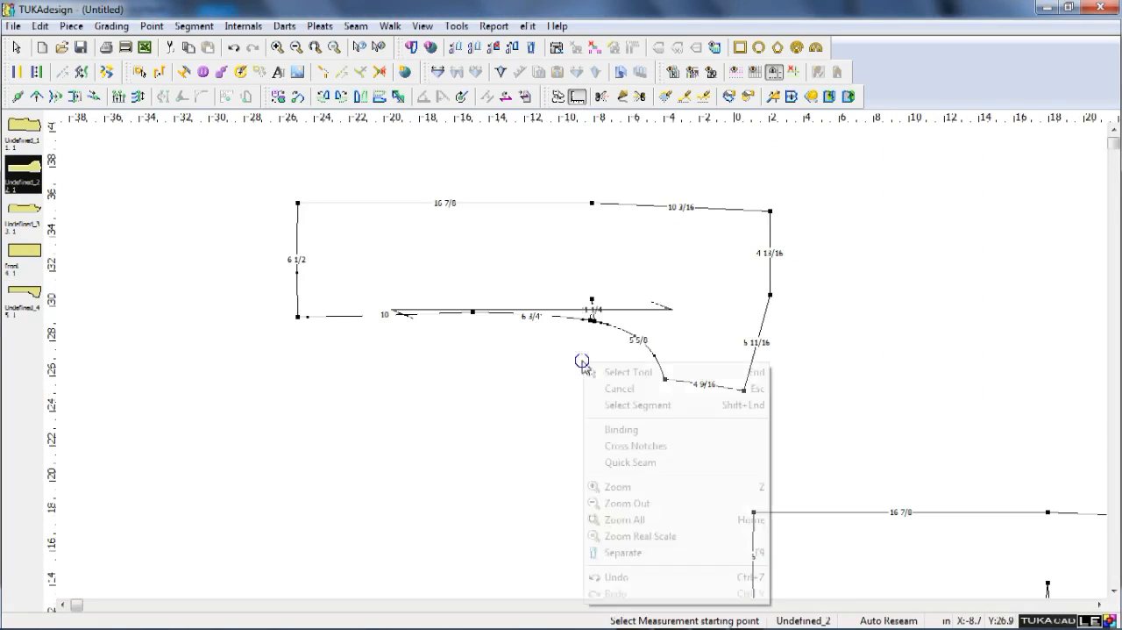
pyautogui.click(621, 371)
pyautogui.moveTo(46, 427); pyautogui.dragTo(772, 344)
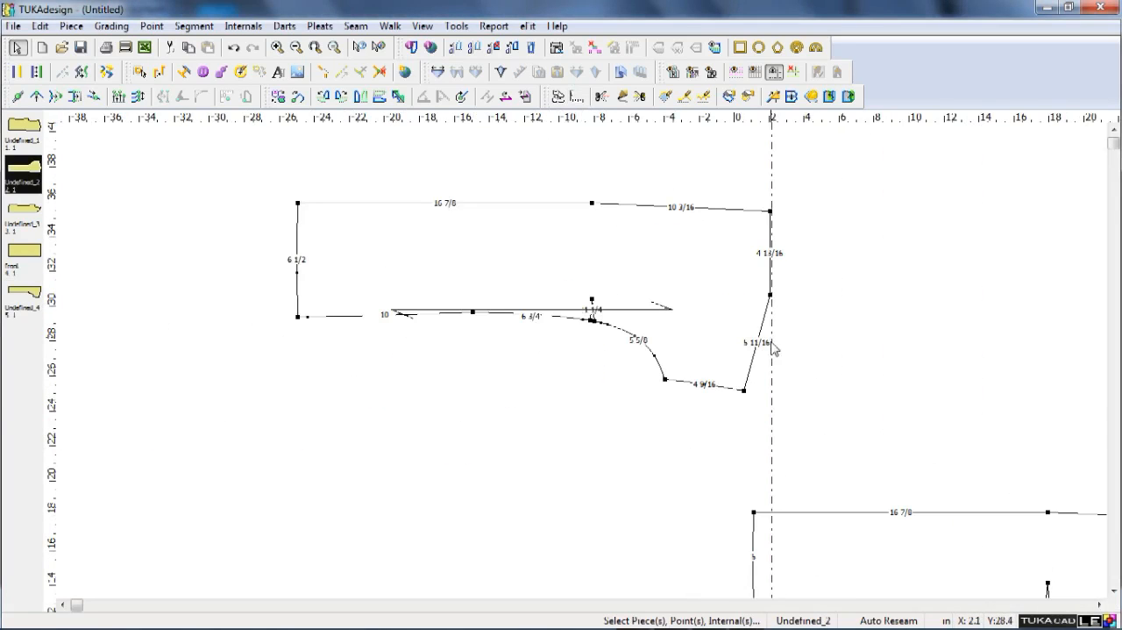
pyautogui.doubleClick(773, 407)
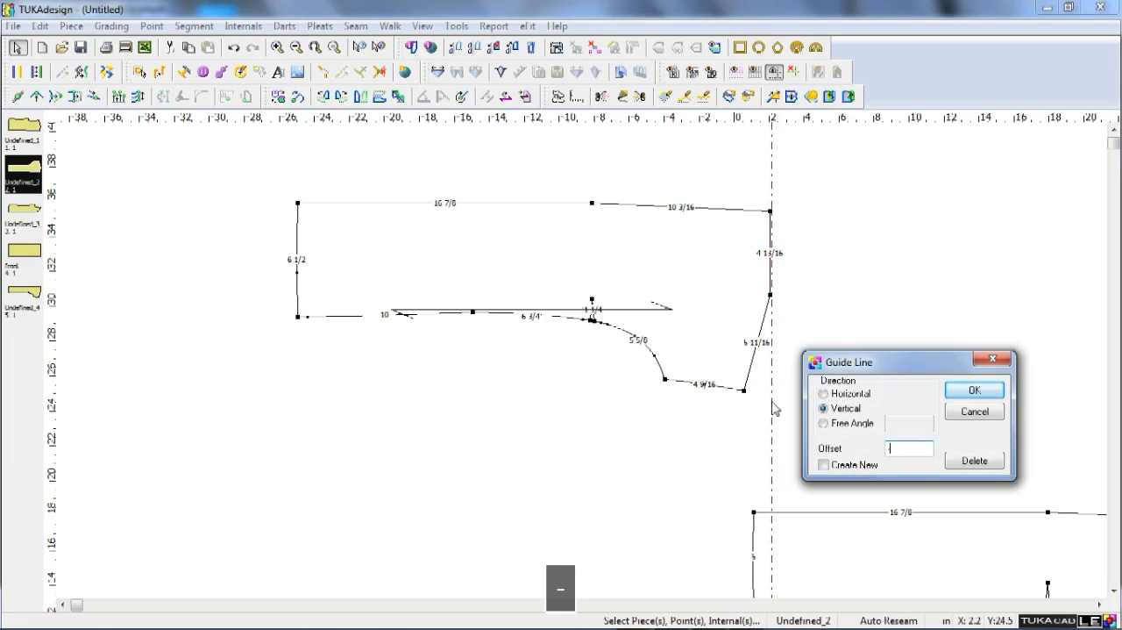
pyautogui.write('-7/8')
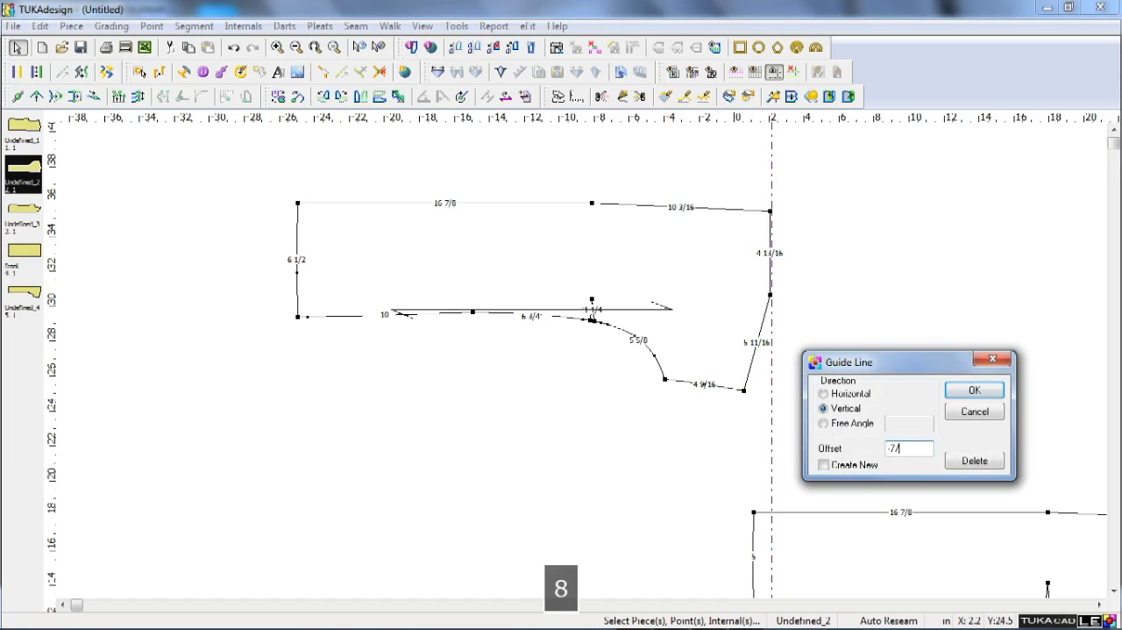
pyautogui.press('Return')
pyautogui.moveTo(757, 419); pyautogui.dragTo(771, 419)
# Offset the extracted front panel's vertical neck guide by -5 7/8 in so it crosses the upper centre-front edge.
pyautogui.doubleClick(772, 420)
pyautogui.write('55')
pyautogui.press('BackSpace')
pyautogui.press('Left')
pyautogui.write('-5.')
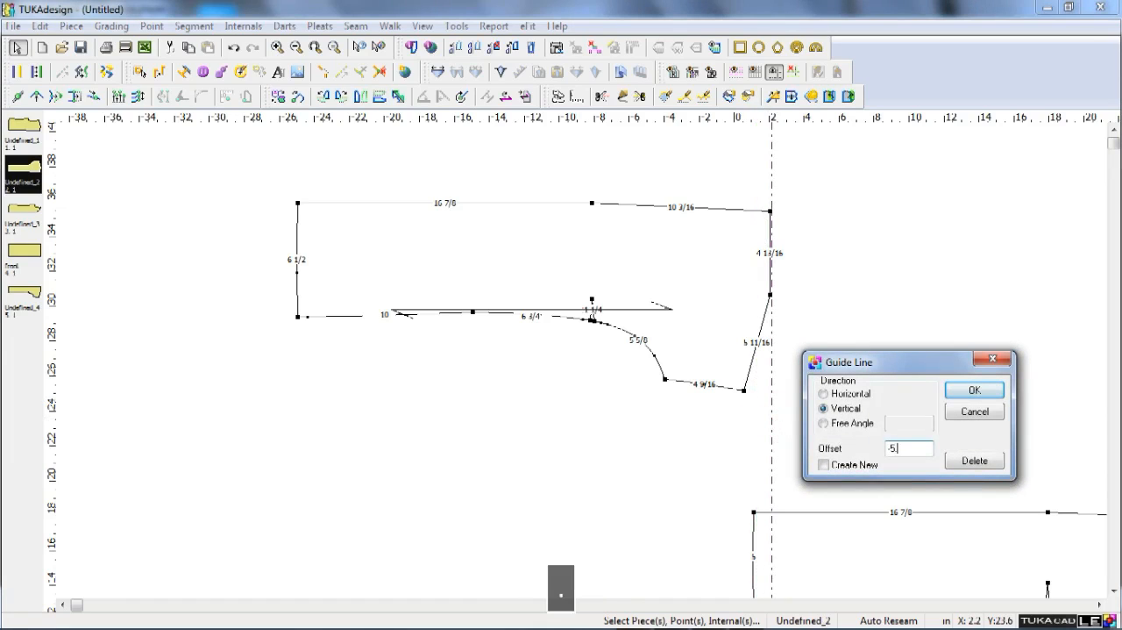
pyautogui.write('7')
pyautogui.press('BackSpace')
pyautogui.press('BackSpace')
pyautogui.write('7/8')
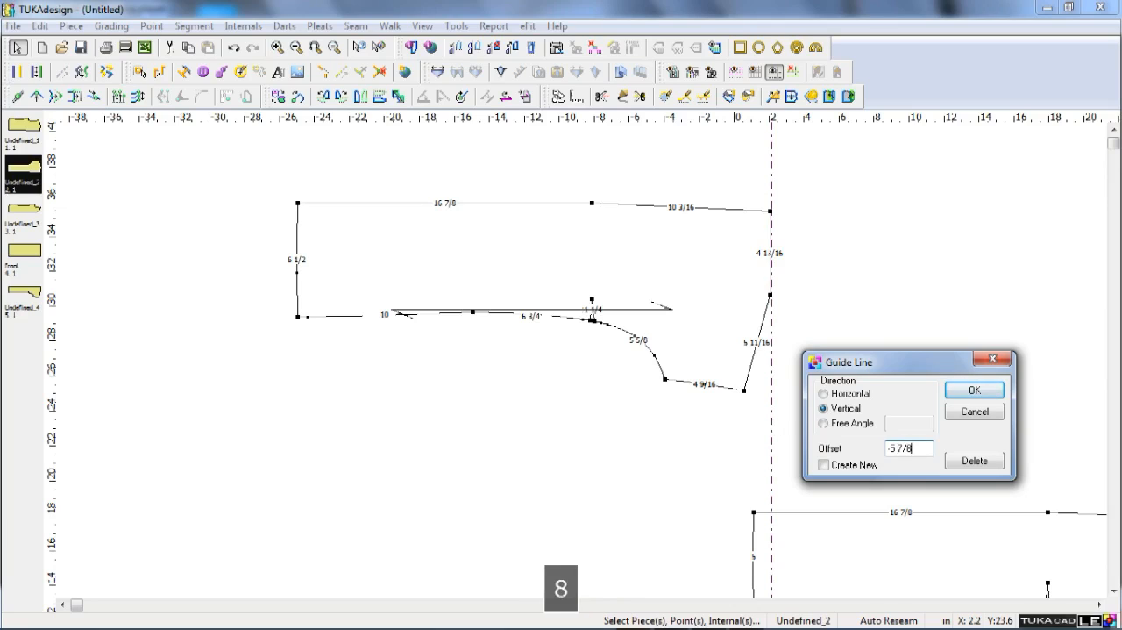
pyautogui.press('Return')
pyautogui.scroll(1, 677, 209)
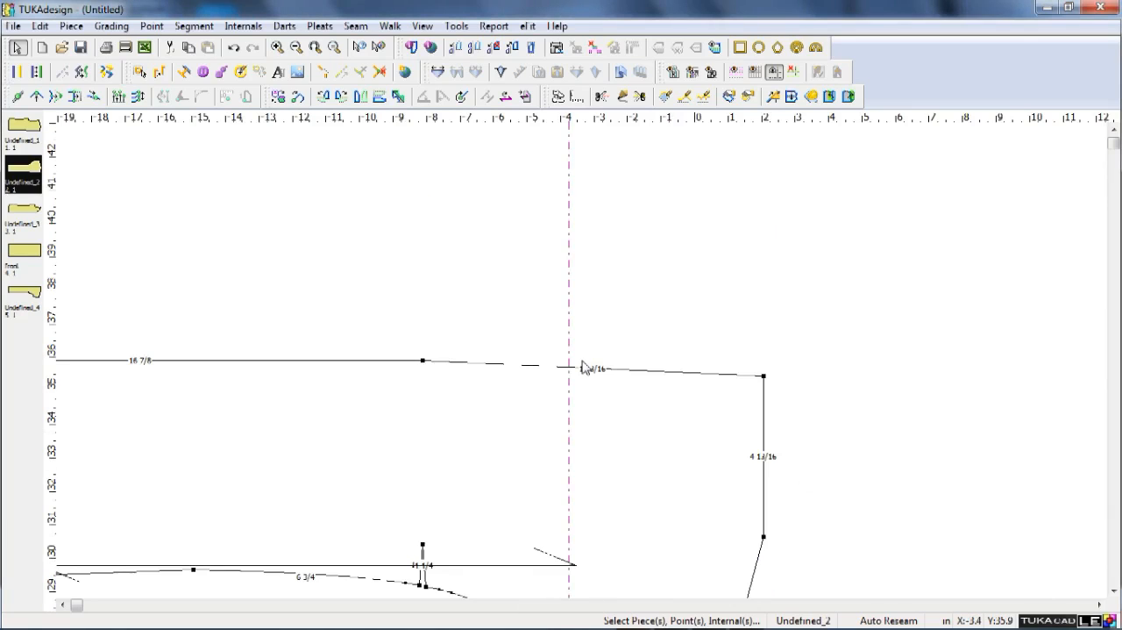
pyautogui.press('q')
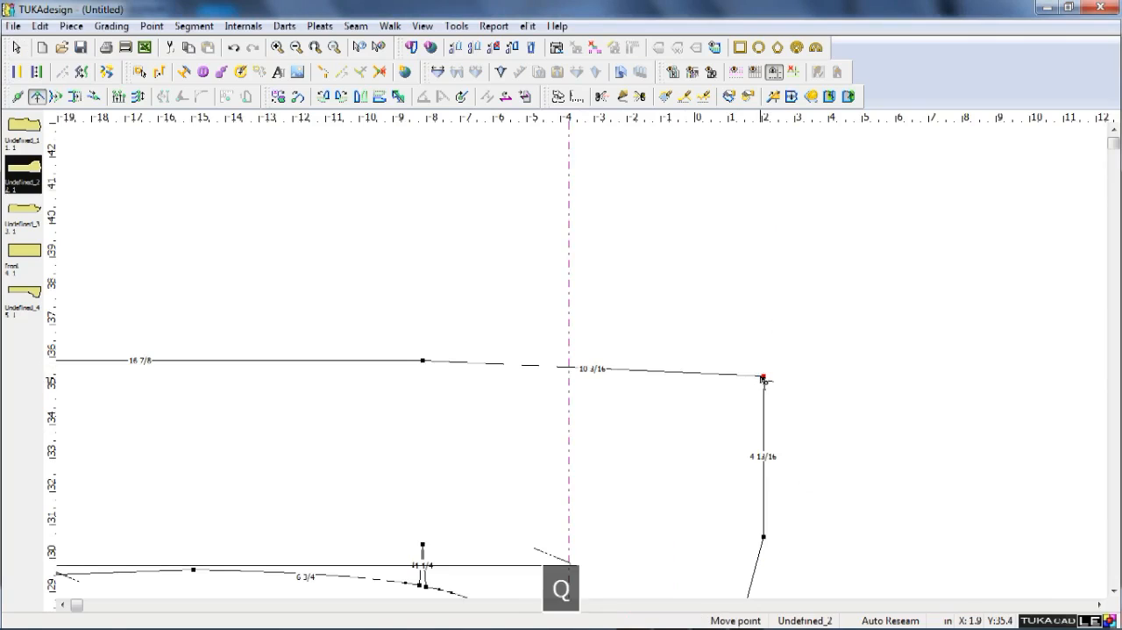
pyautogui.click(759, 378)
pyautogui.click(575, 380)
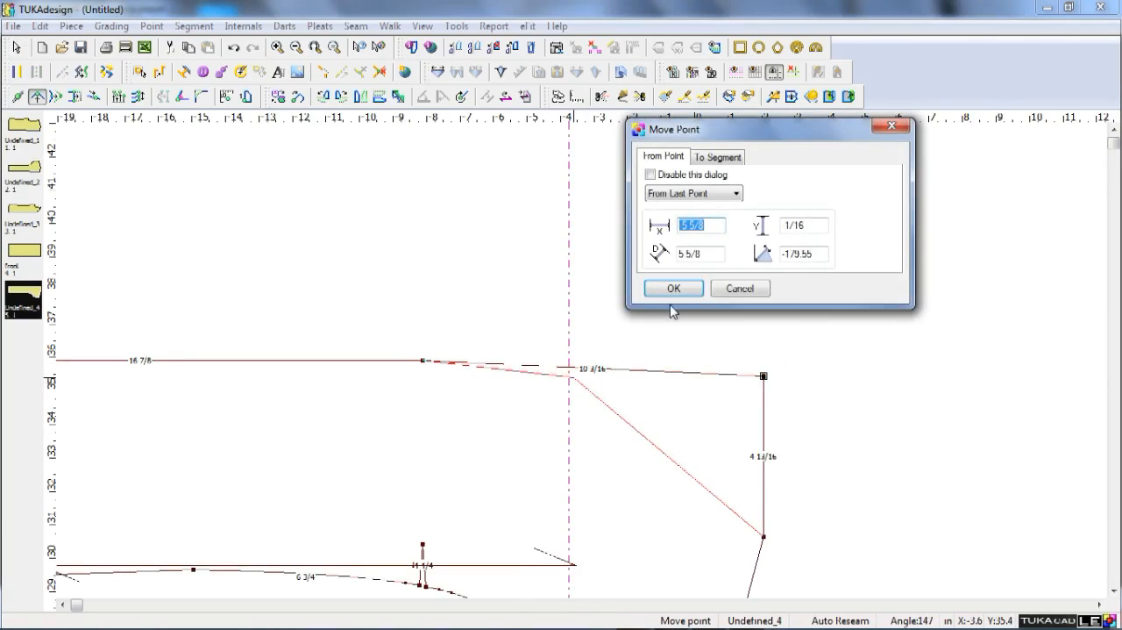
pyautogui.click(727, 290)
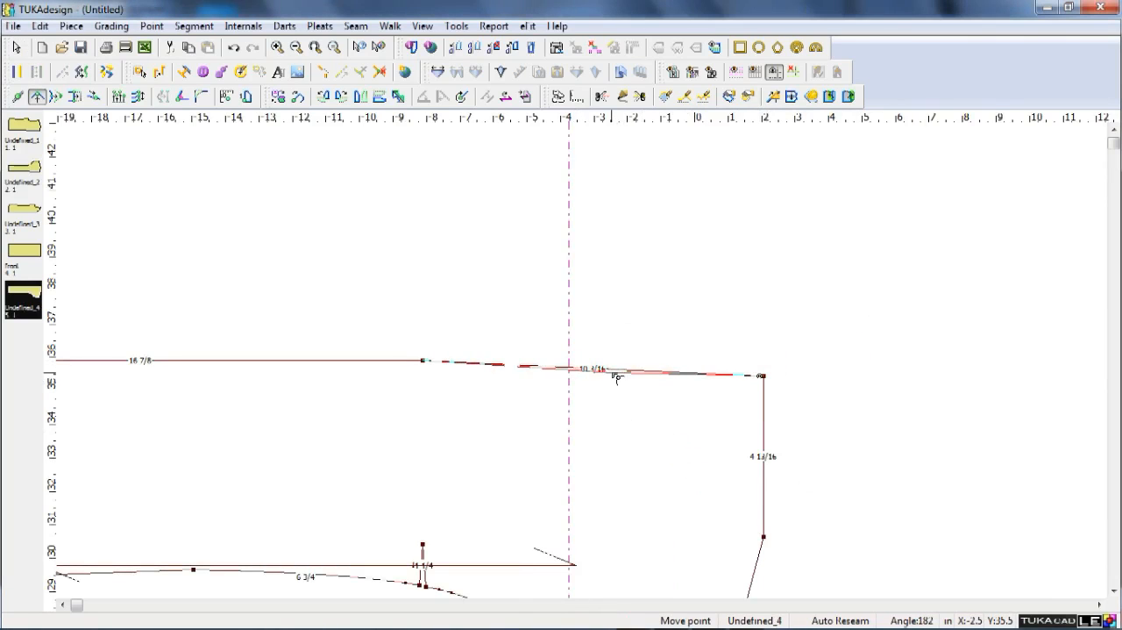
# Move the extracted front panel's upper centre-front corner point back 5 13/16 in horizontally onto the vertical guide, with 0 vertical shift.
pyautogui.click(764, 377)
pyautogui.click(571, 370)
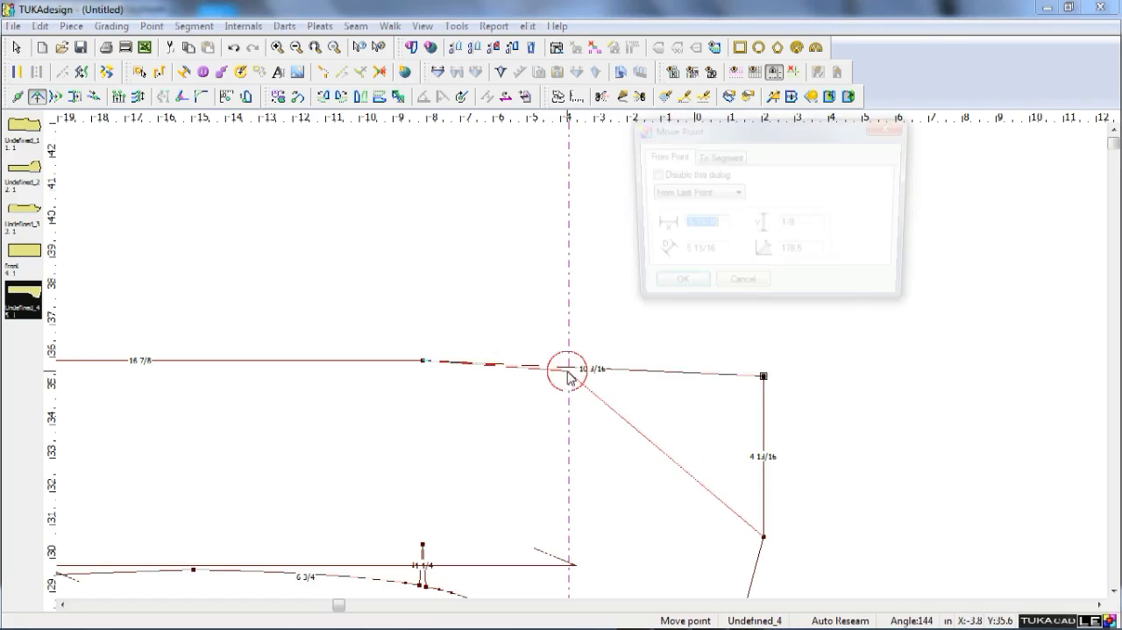
pyautogui.press('Tab')
pyautogui.write('0')
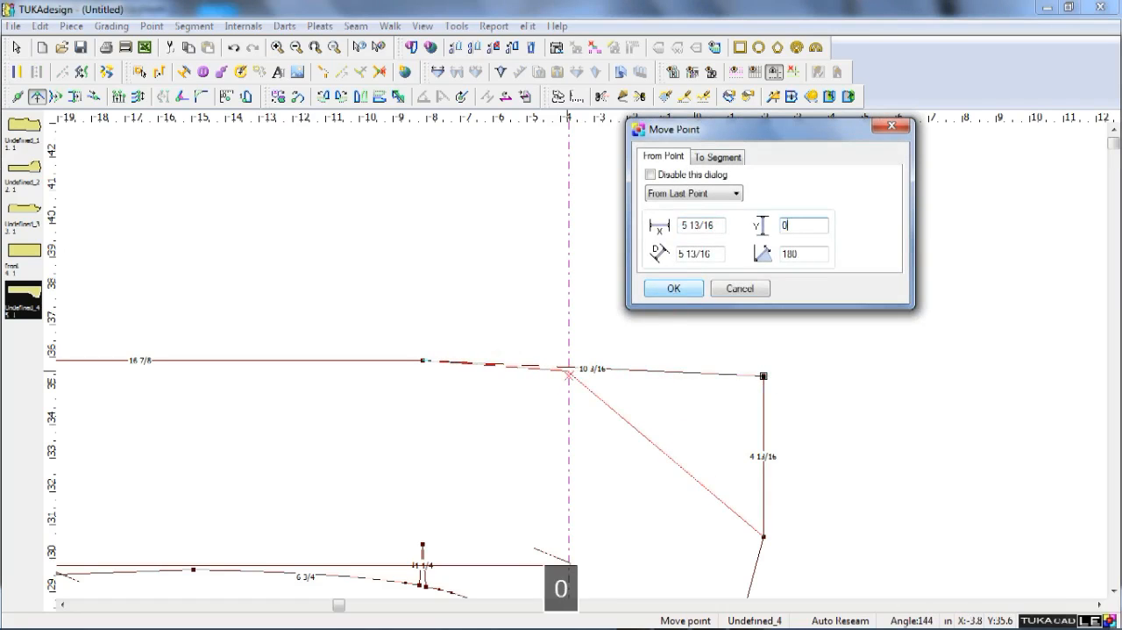
pyautogui.press('Return')
pyautogui.scroll(-2, 585, 367)
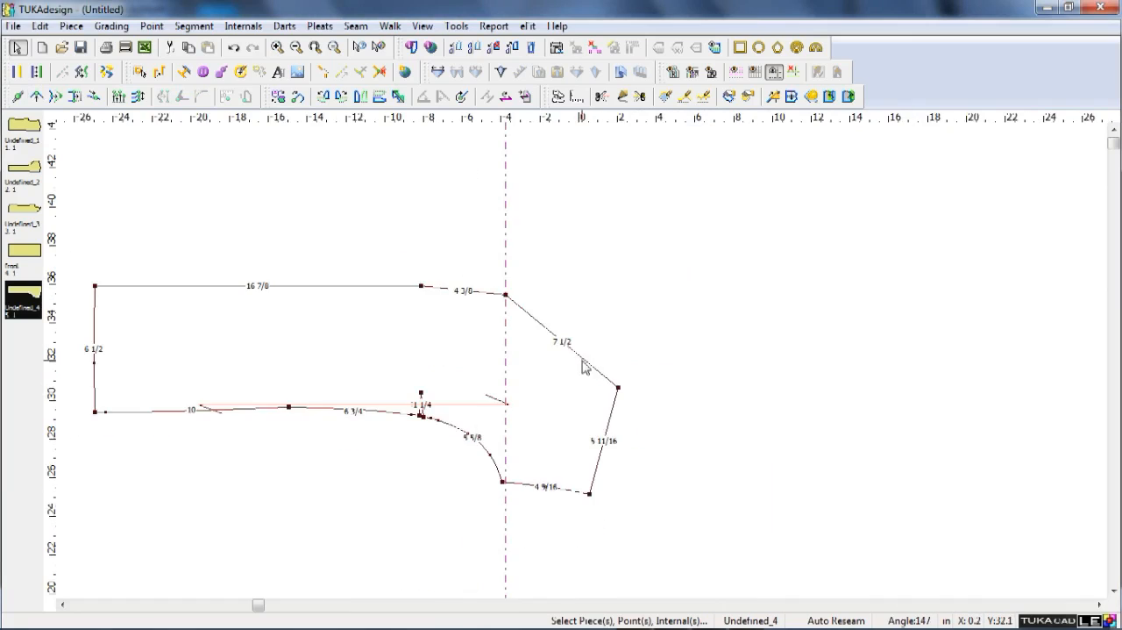
# Add both a parallel and a perpendicular guide to the front panel's 5 11/16 in shoulder segment, starting from its neck end.
pyautogui.scroll(2, 611, 375)
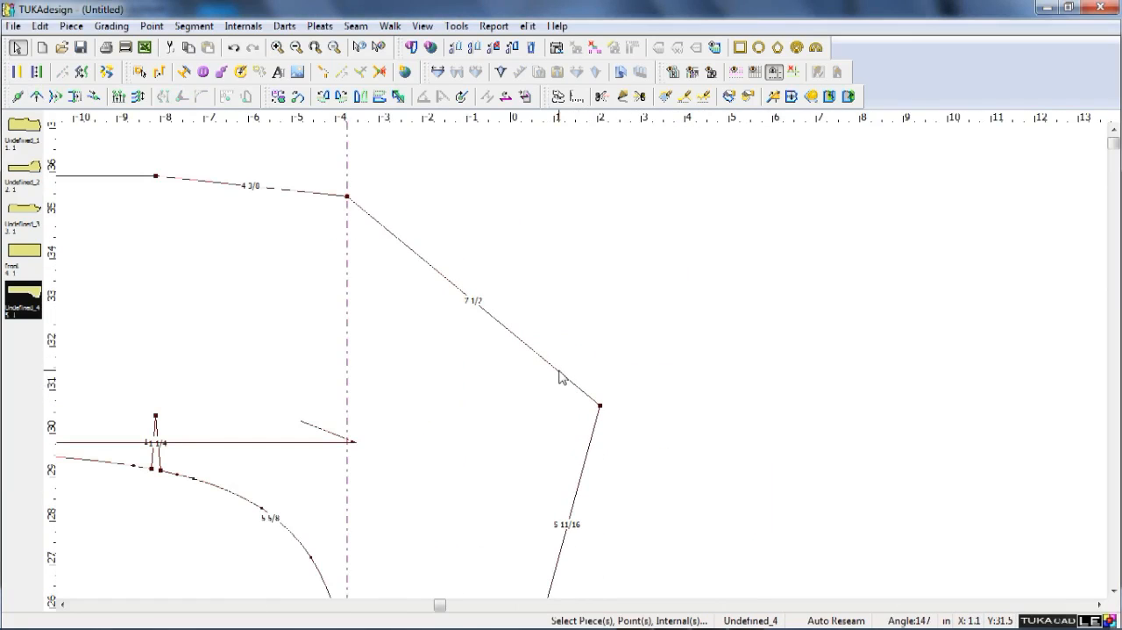
pyautogui.press('q')
pyautogui.rightClick(607, 339)
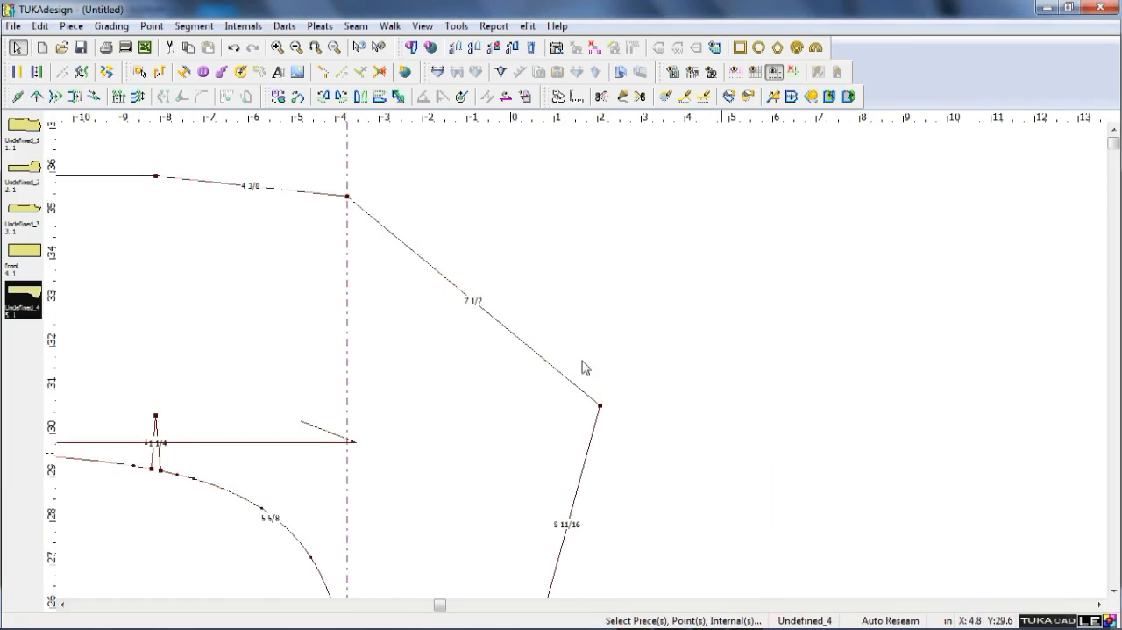
pyautogui.scroll(-1, 585, 367)
pyautogui.click(515, 326)
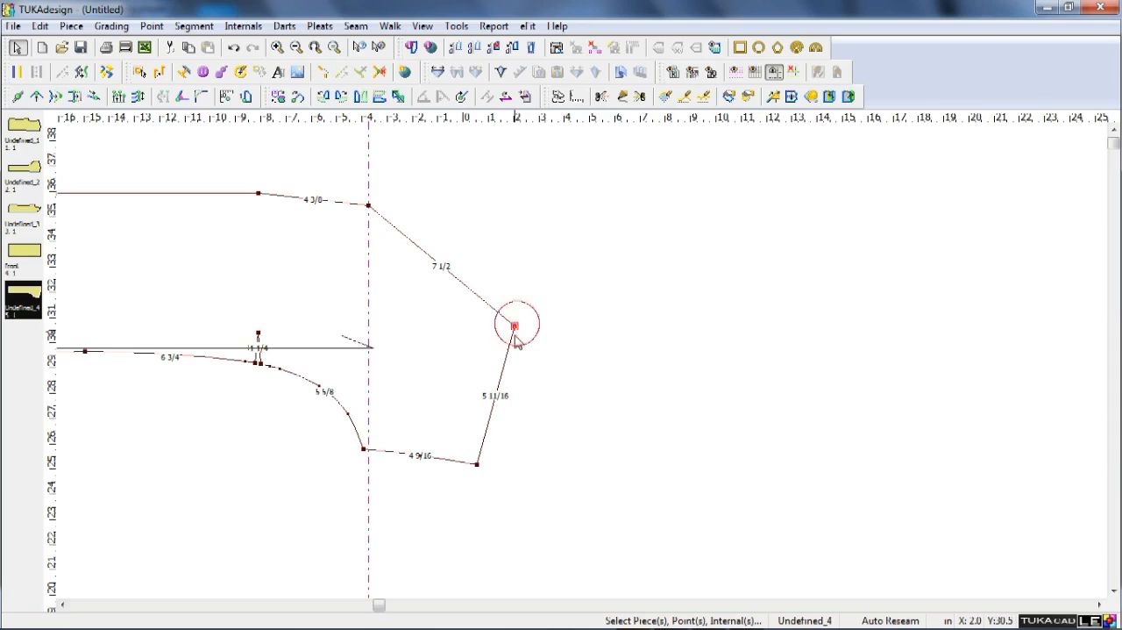
pyautogui.click(476, 466)
pyautogui.rightClick(517, 435)
pyautogui.rightClick(477, 425)
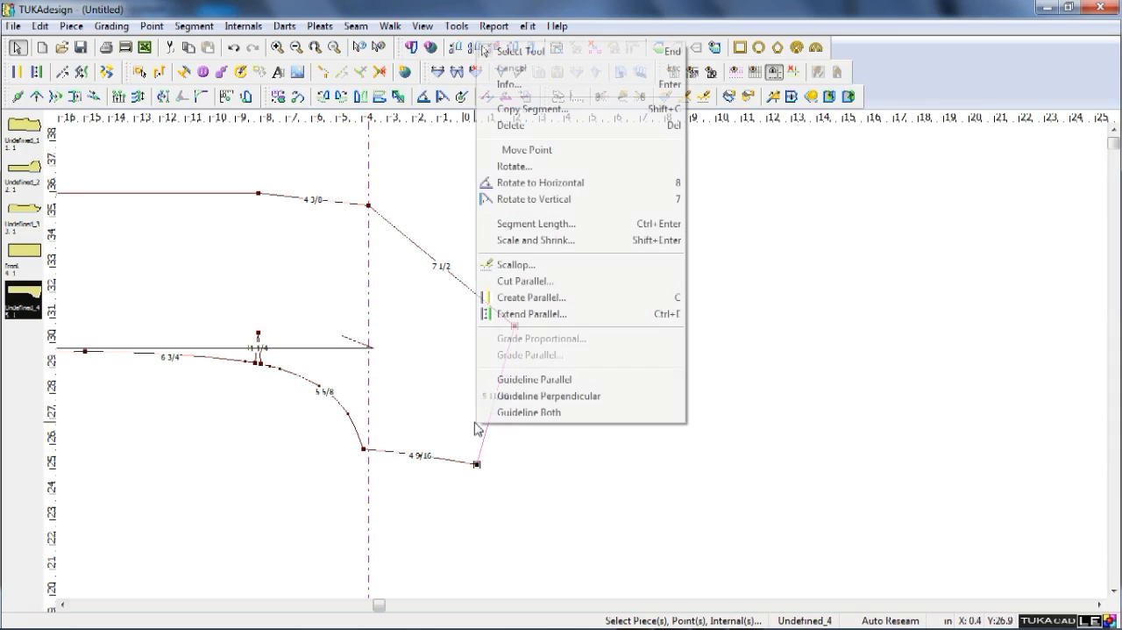
pyautogui.click(523, 413)
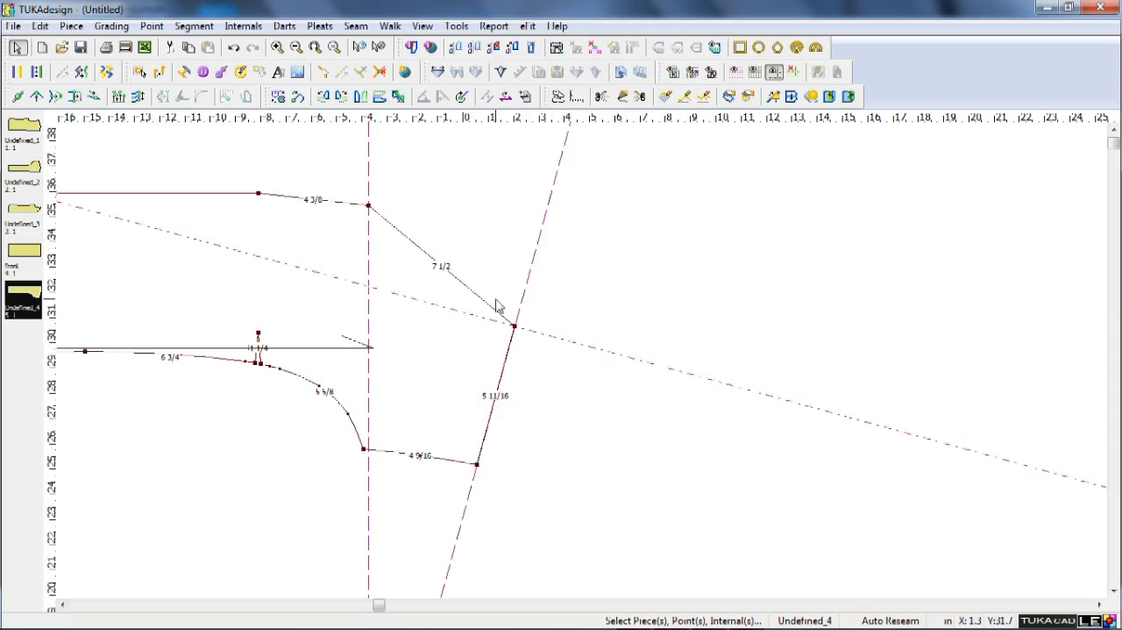
# Pull a new point from the slanted neck line about 1 5/16 in onto the perpendicular shoulder guide and make it a non-curve point.
pyautogui.press('q')
pyautogui.moveTo(481, 300); pyautogui.dragTo(446, 307)
pyautogui.click(689, 286)
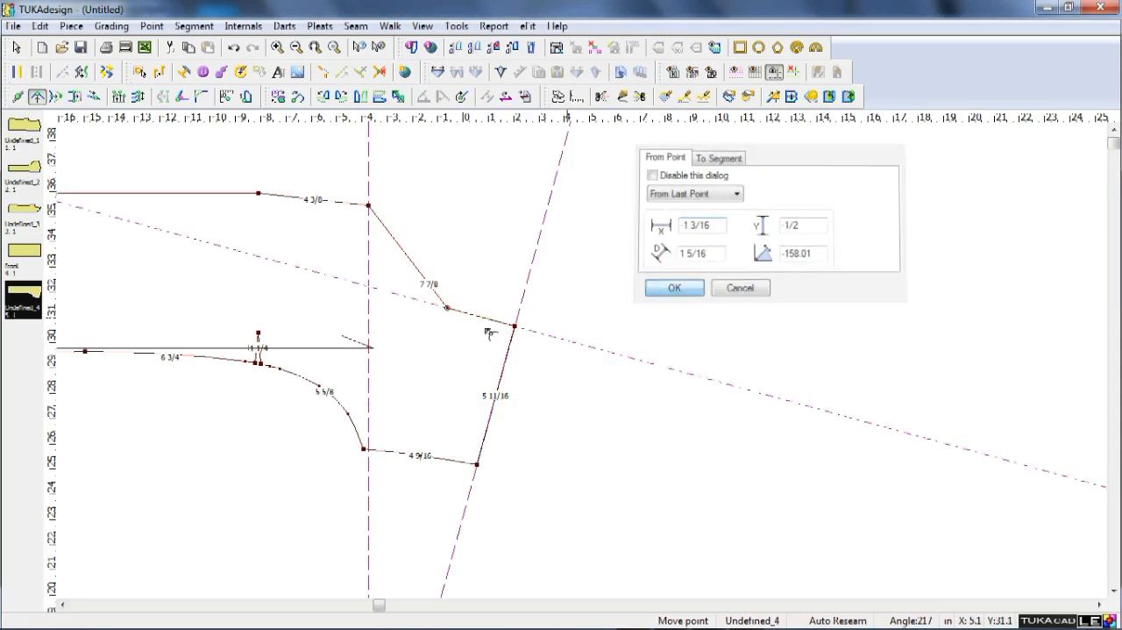
pyautogui.doubleClick(449, 309)
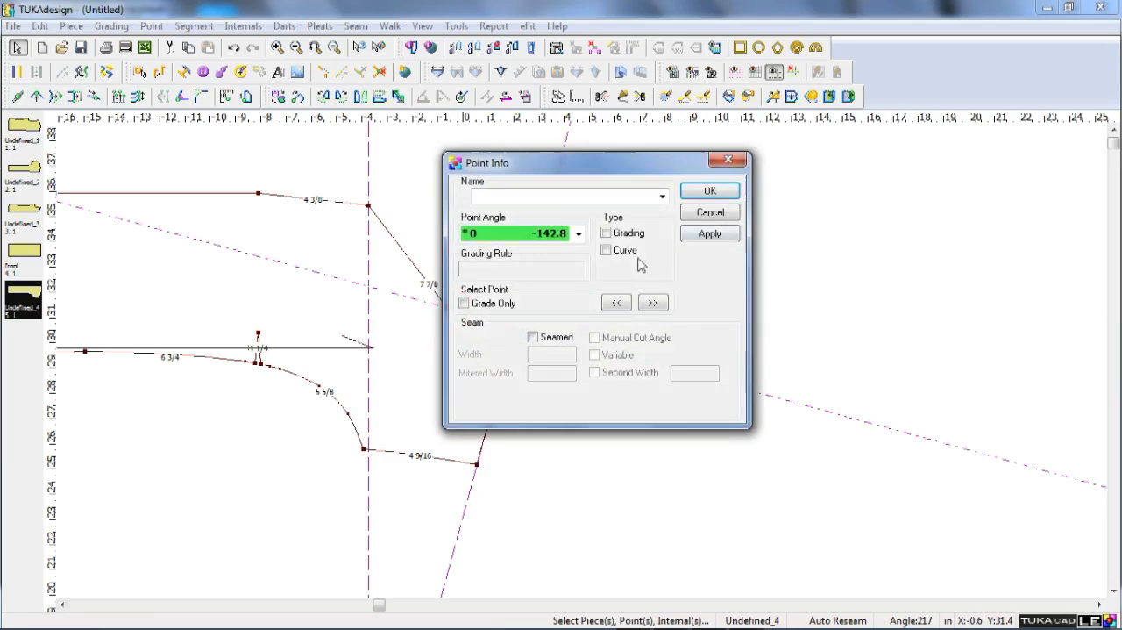
pyautogui.press('Return')
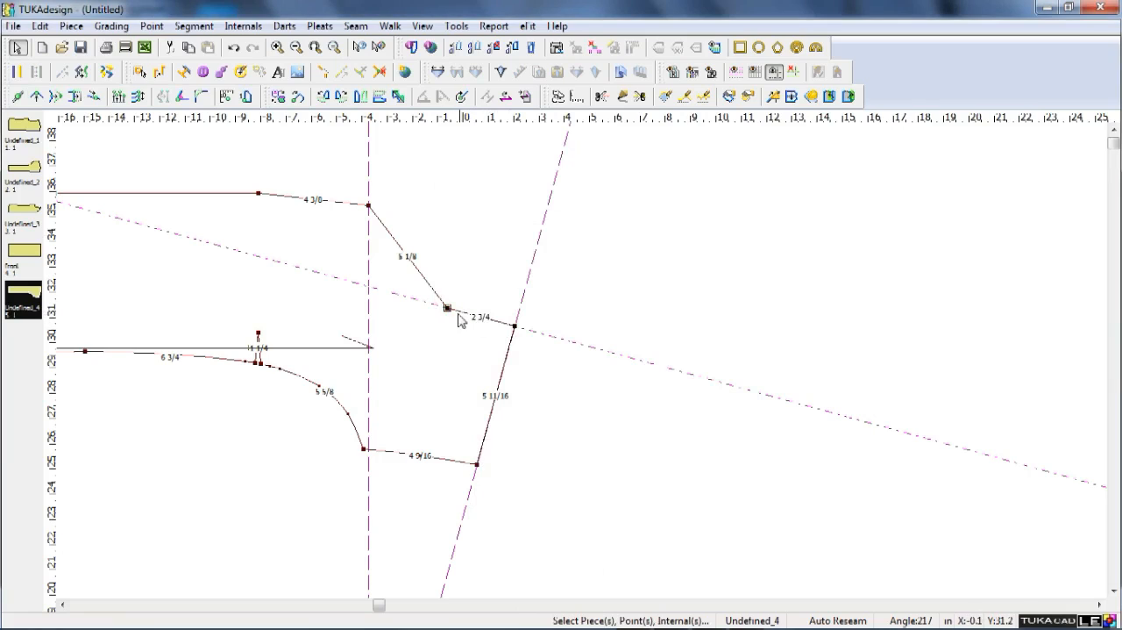
# Move the two end points of the 5 1/8 in slanted lapel segment together by 0.25 in horizontally.
pyautogui.scroll(2, 489, 326)
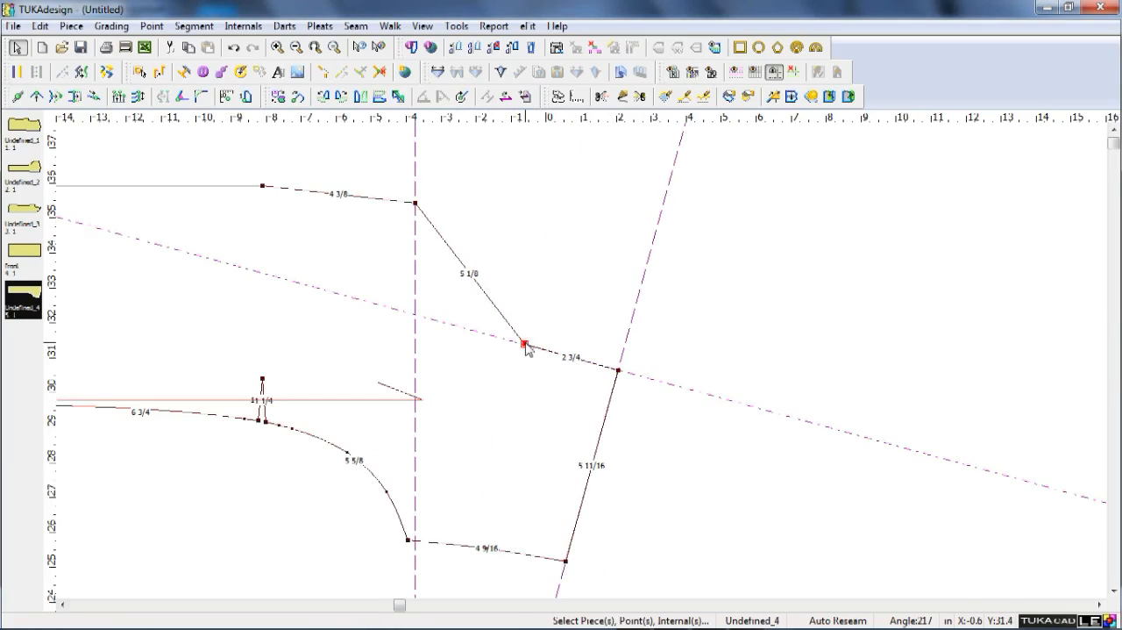
pyautogui.press('v')
pyautogui.moveTo(377, 173); pyautogui.dragTo(559, 401)
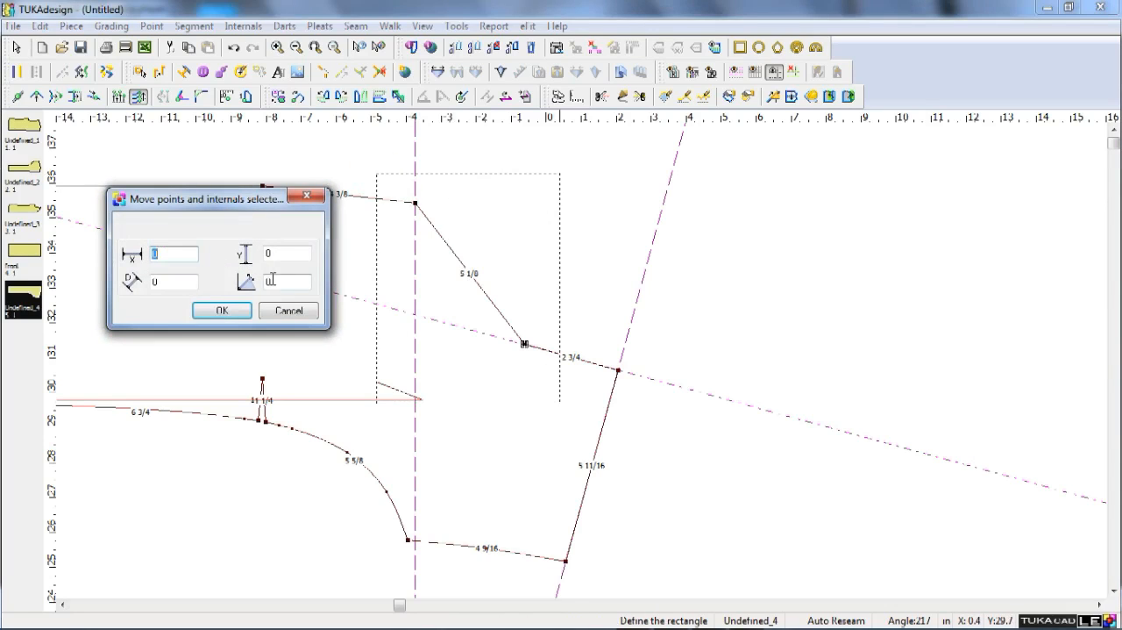
pyautogui.write('.25')
pyautogui.press('Return')
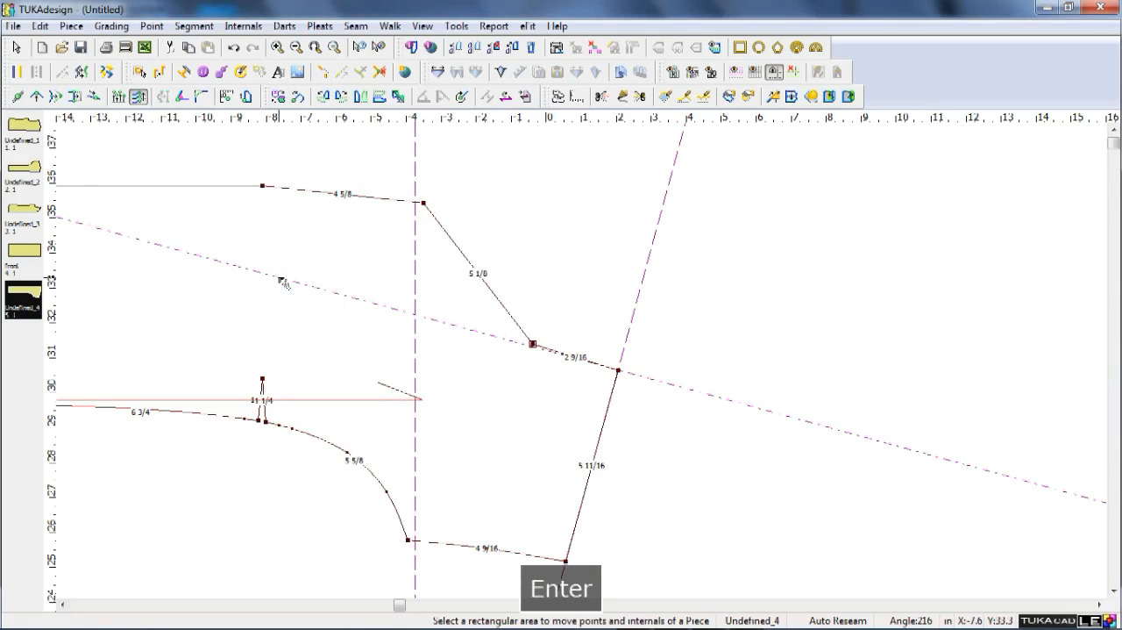
pyautogui.press('Escape')
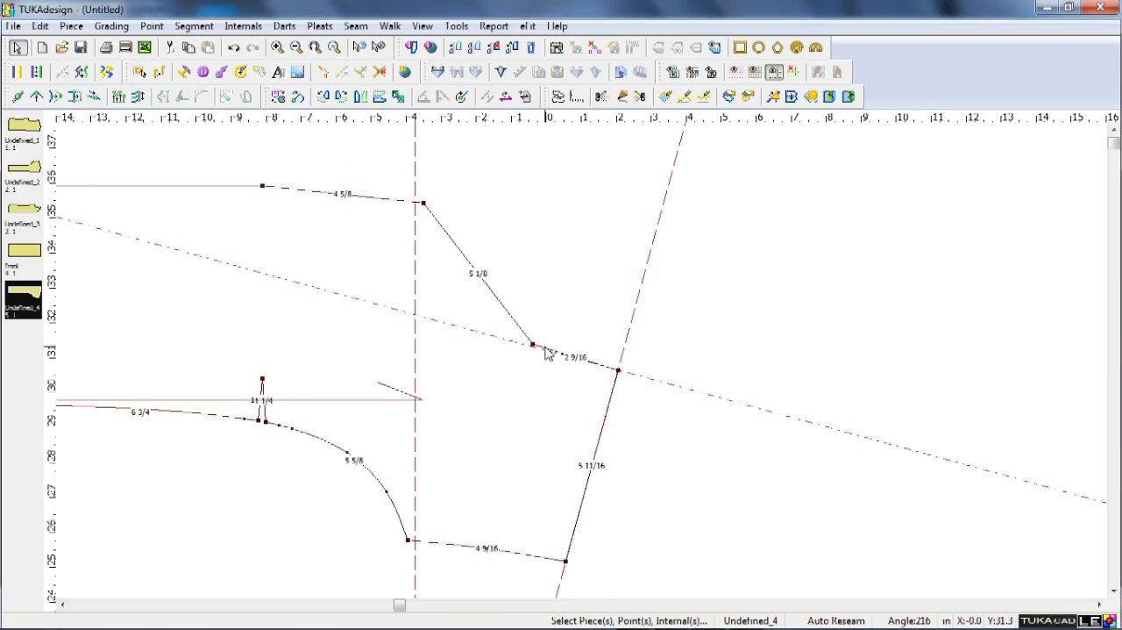
# Move the inner neck point down 1/16 in so it sits back on the perpendicular shoulder guide.
pyautogui.press('q')
pyautogui.click(532, 343)
pyautogui.click(534, 348)
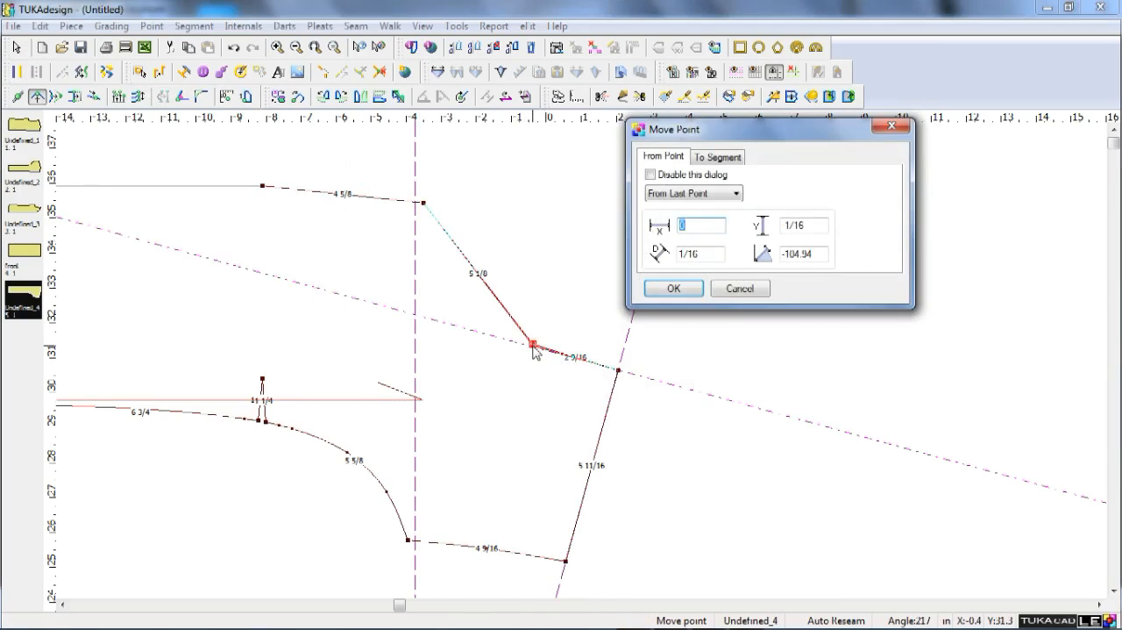
pyautogui.press('Return')
pyautogui.rightClick(688, 332)
pyautogui.scroll(-1, 616, 284)
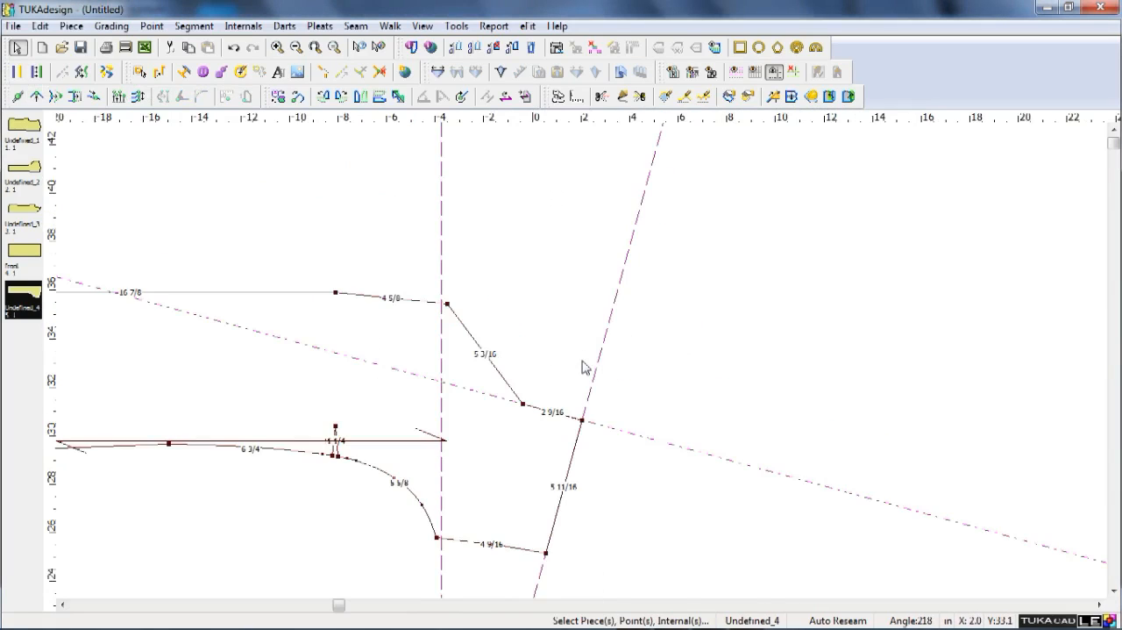
pyautogui.scroll(-1, 364, 337)
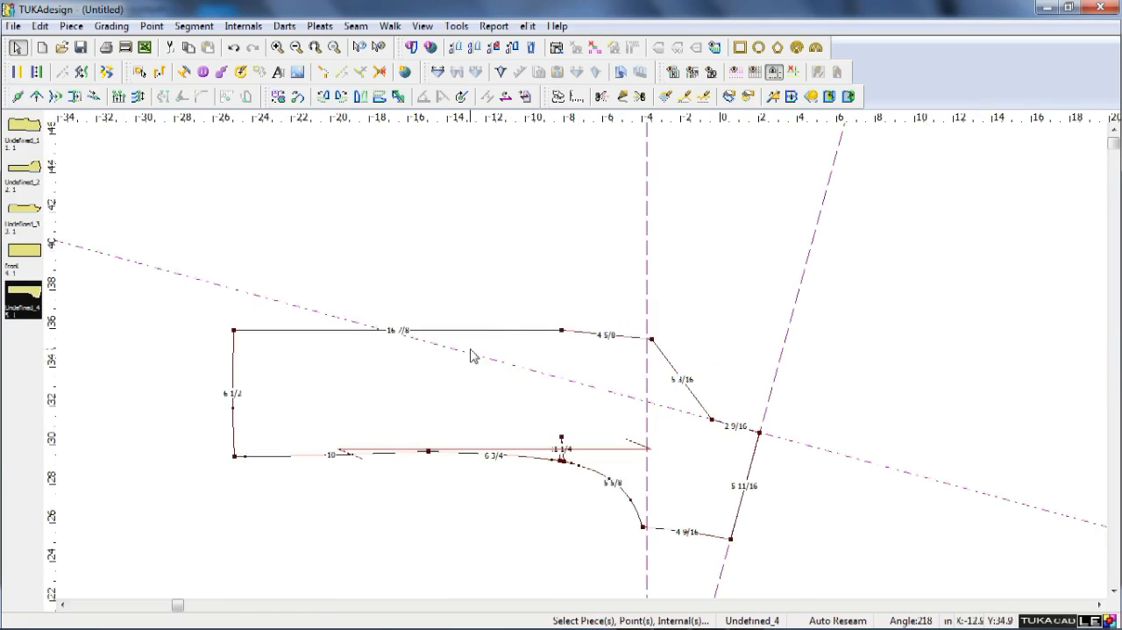
# Place a horizontal guide on the front panel's centre-front edge and offset it by 0.5 in.
pyautogui.moveTo(579, 116); pyautogui.dragTo(575, 294)
pyautogui.moveTo(562, 331); pyautogui.dragTo(562, 332)
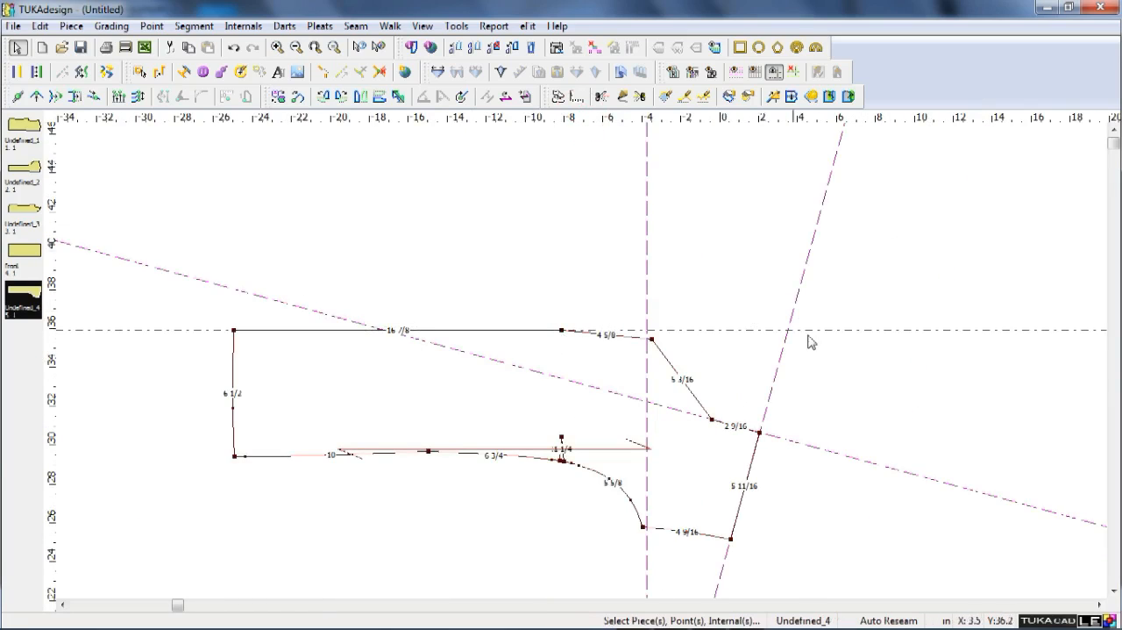
pyautogui.doubleClick(819, 330)
pyautogui.write('5')
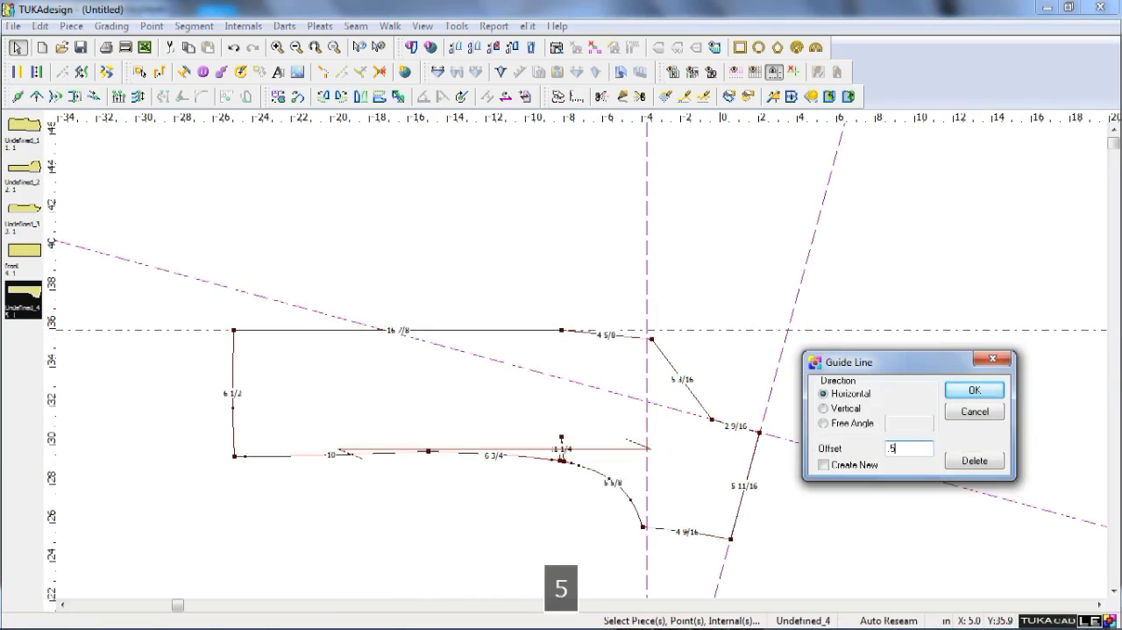
pyautogui.press('Return')
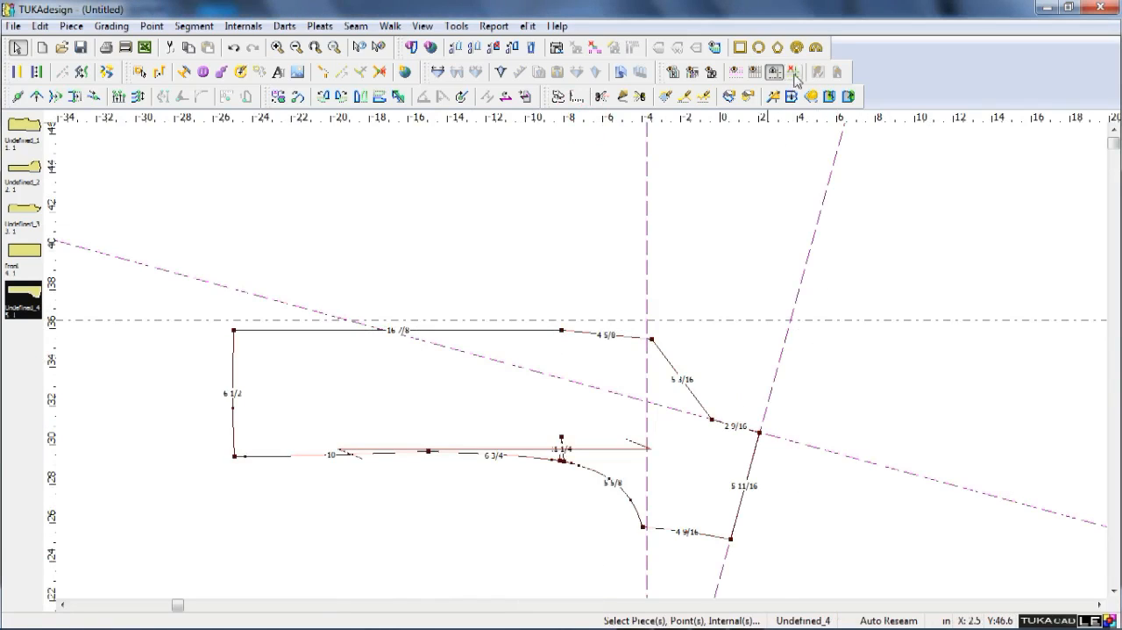
# Clear all guides, then place a new horizontal guide by the centre-front edge and a vertical one beside the armhole dart.
pyautogui.click(793, 74)
pyautogui.moveTo(567, 122); pyautogui.dragTo(574, 278)
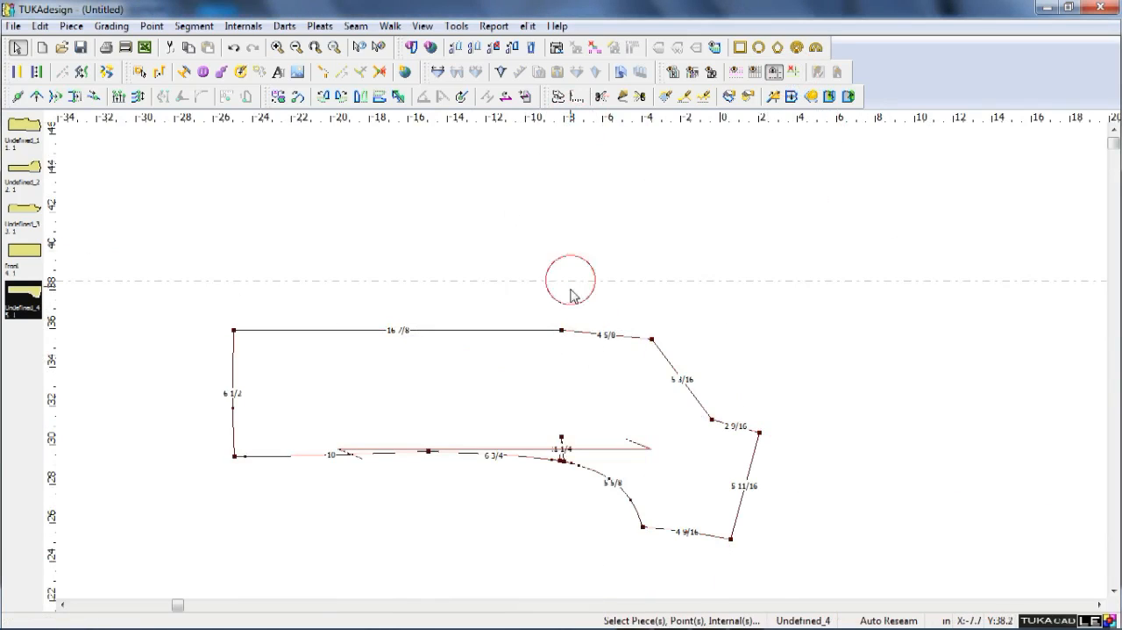
pyautogui.doubleClick(682, 330)
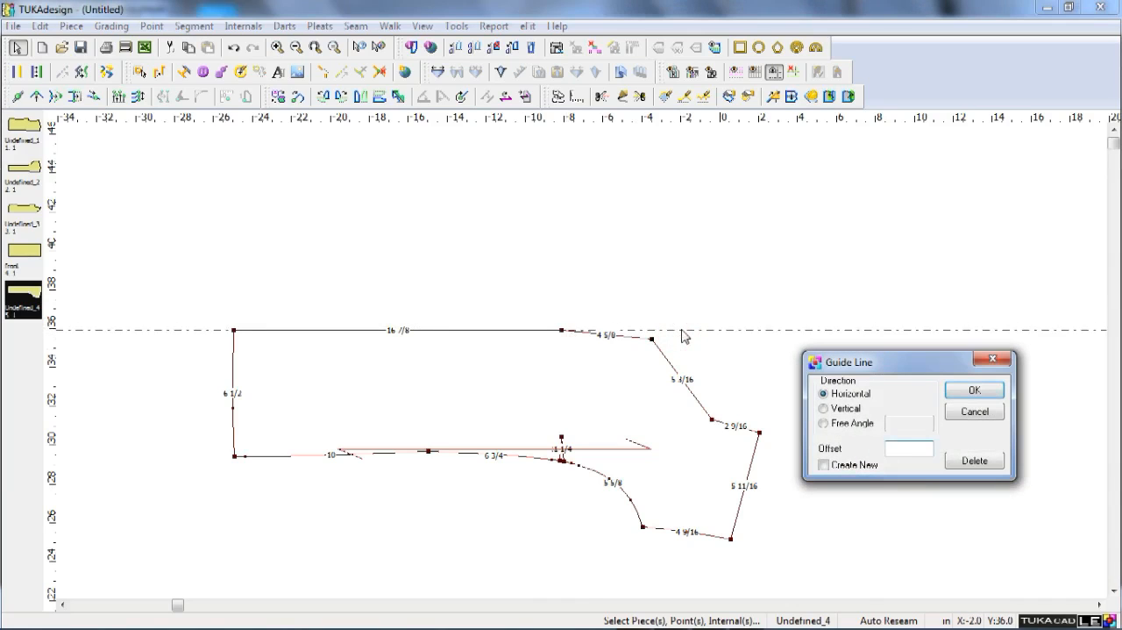
pyautogui.press('Return')
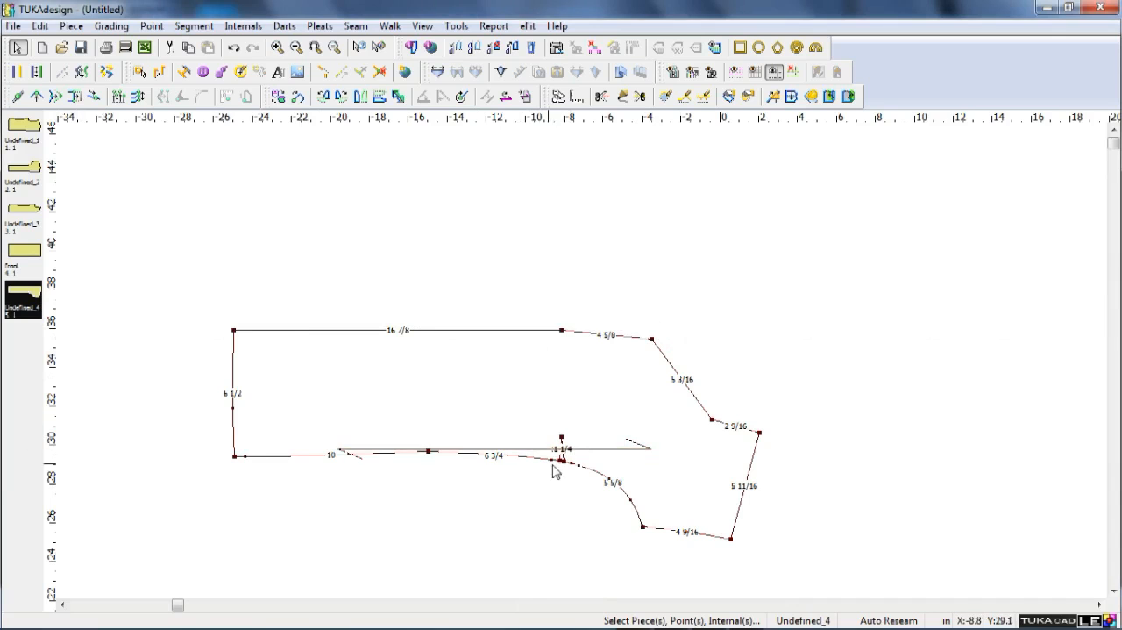
pyautogui.moveTo(554, 465); pyautogui.dragTo(578, 488)
# Build a new side-front piece from the draft areas between the front panel line and side seam, including the dart and armhole sections.
pyautogui.scroll(-2, 606, 544)
pyautogui.scroll(1, 583, 363)
pyautogui.scroll(-3, 858, 585)
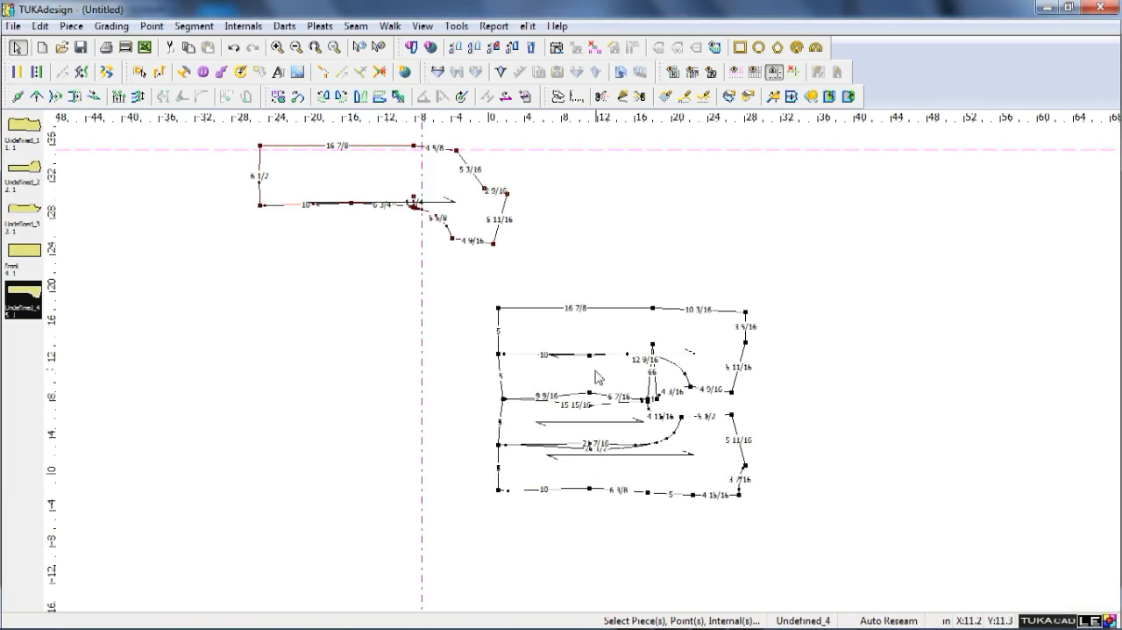
pyautogui.press('l')
pyautogui.click(592, 379)
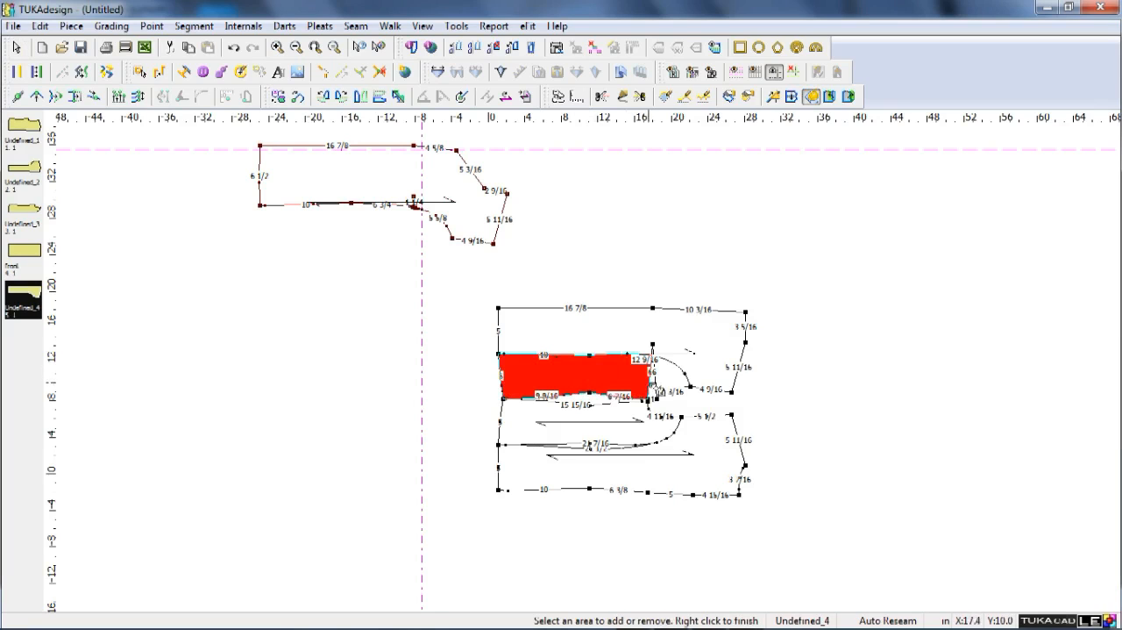
pyautogui.scroll(2, 668, 383)
pyautogui.click(568, 364)
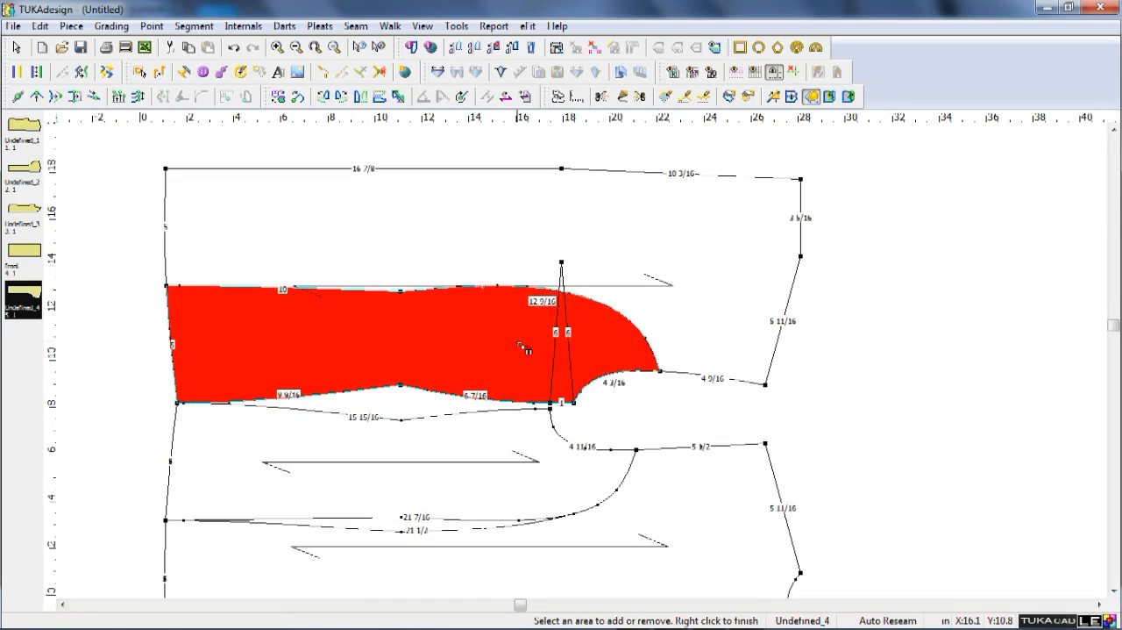
pyautogui.rightClick(508, 343)
pyautogui.scroll(-3, 508, 344)
# Move the new side-front piece next to the extracted front panel and use Walk to join their matching hem corners.
pyautogui.press('space')
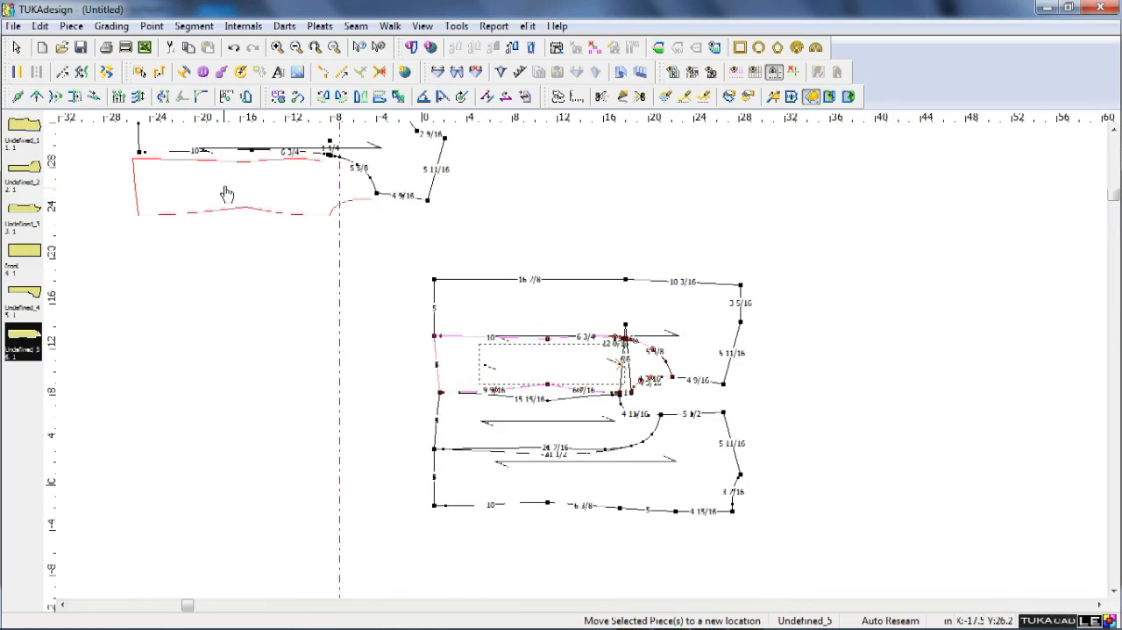
pyautogui.click(230, 188)
pyautogui.scroll(2, 391, 314)
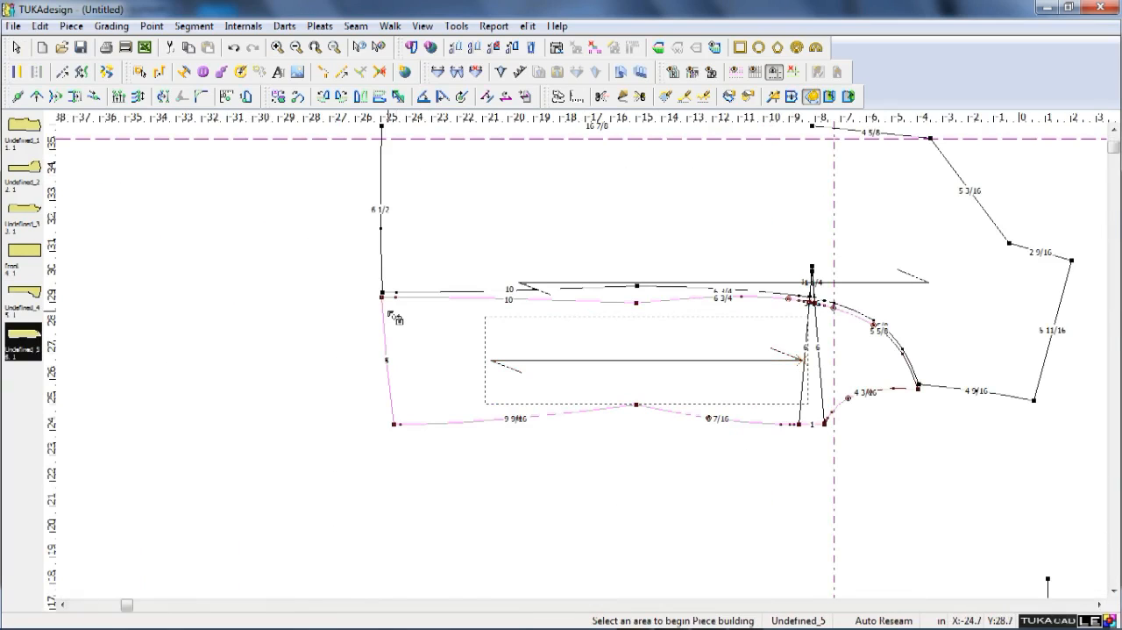
pyautogui.press('w')
pyautogui.click(380, 296)
pyautogui.click(382, 291)
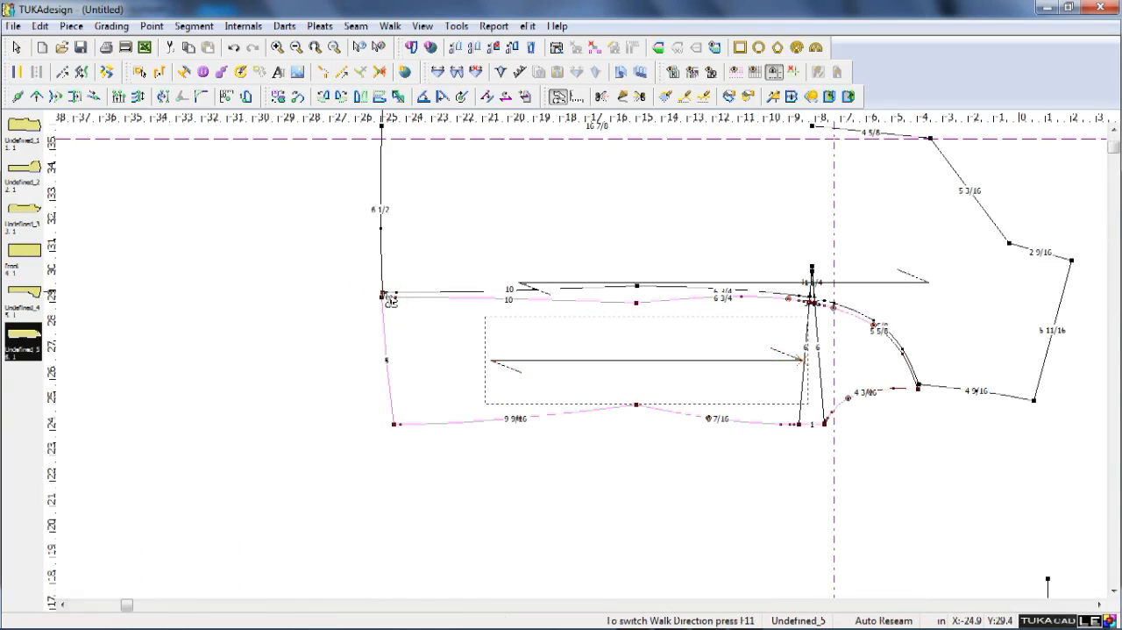
pyautogui.rightClick(368, 320)
pyautogui.click(383, 296)
pyautogui.click(382, 292)
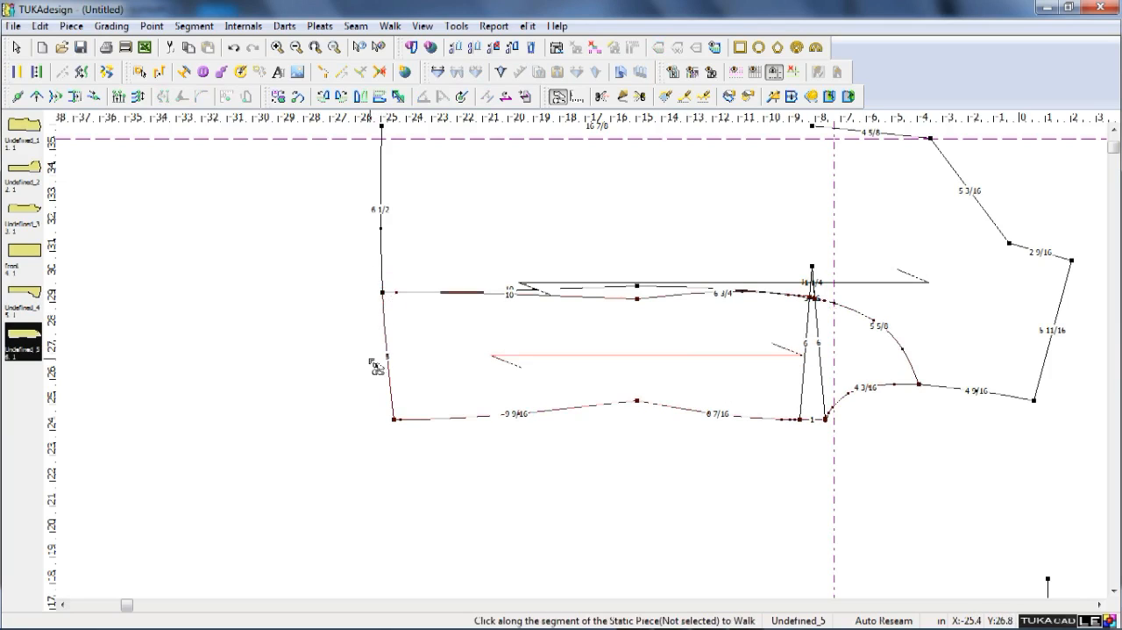
pyautogui.rightClick(368, 358)
pyautogui.scroll(1, 582, 361)
pyautogui.scroll(-1, 584, 363)
pyautogui.scroll(2, 593, 356)
pyautogui.scroll(-1, 585, 364)
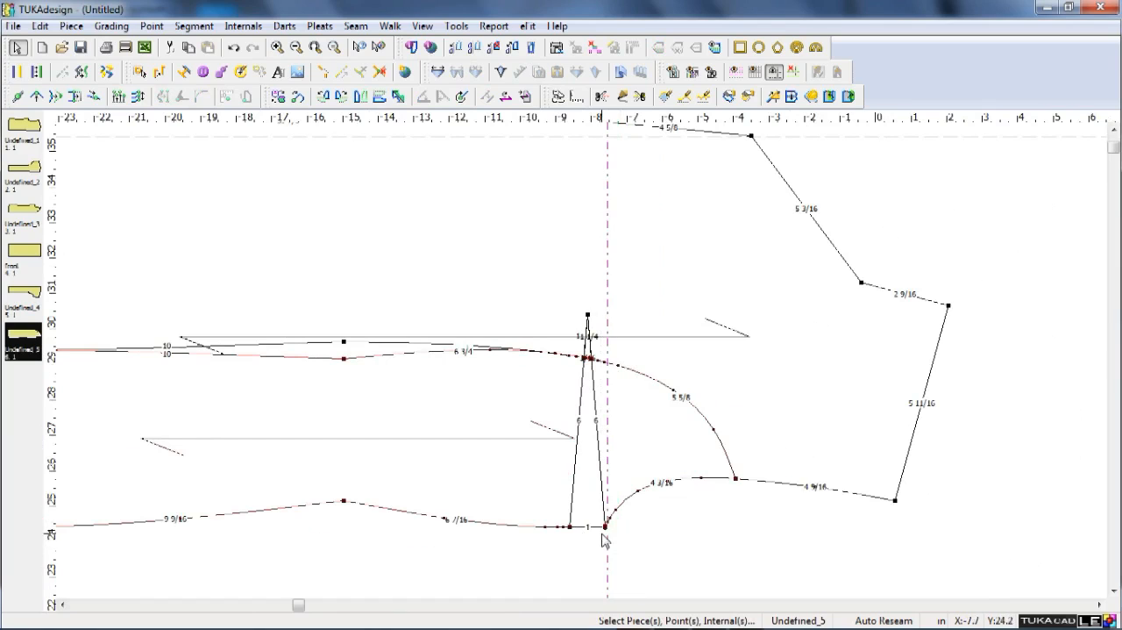
# Set the vertical guide at the front panel's waist point and offset it by 1.5 in.
pyautogui.doubleClick(606, 545)
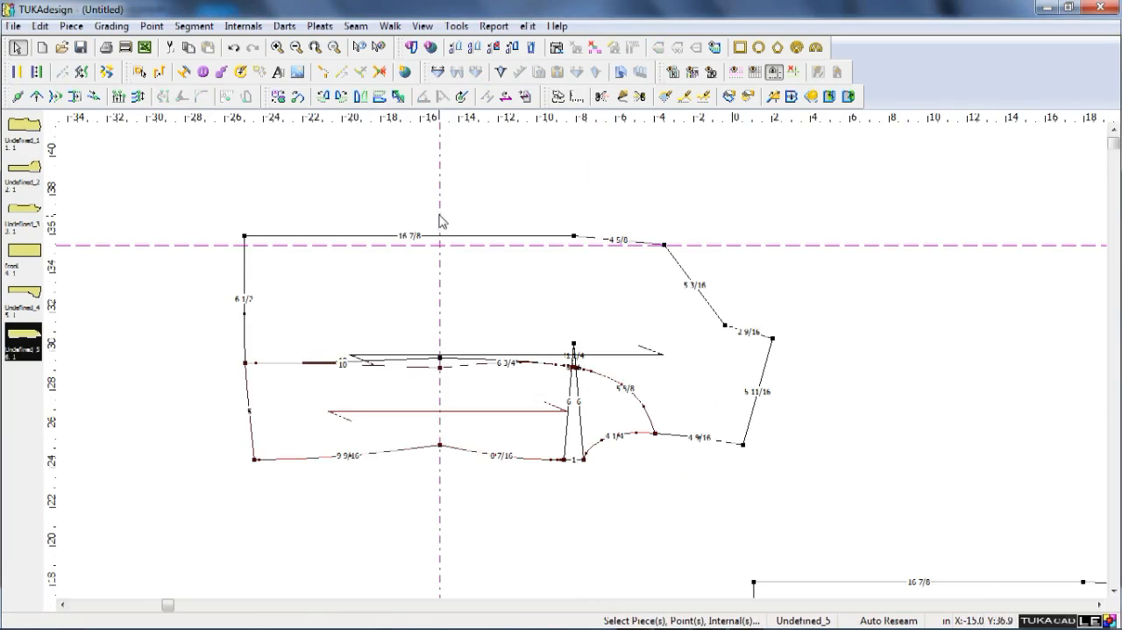
pyautogui.doubleClick(440, 211)
pyautogui.write('1.5')
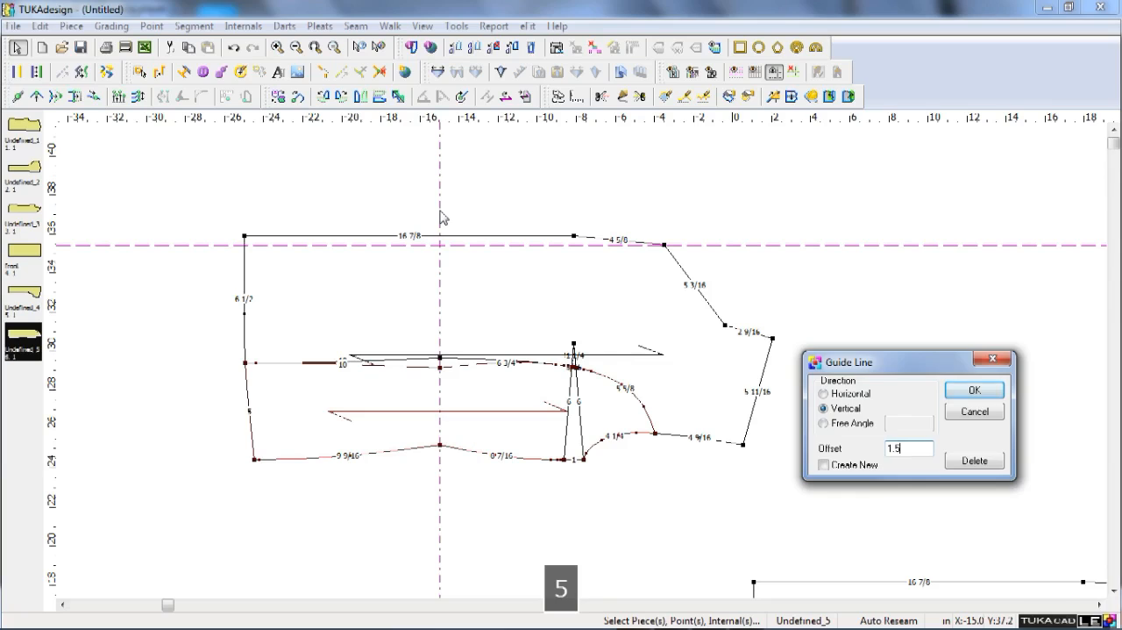
pyautogui.press('Return')
# Add a point on the front edge, move it onto the crossing of the two guides and make it a grading point.
pyautogui.scroll(2, 475, 238)
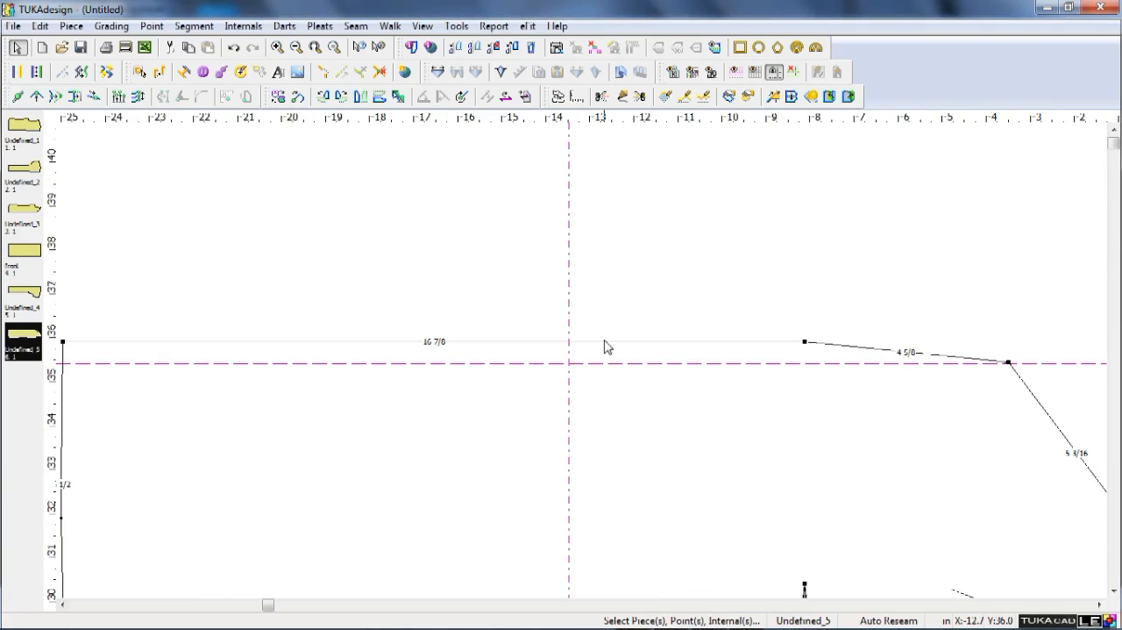
pyautogui.press('q')
pyautogui.click(602, 341)
pyautogui.click(570, 363)
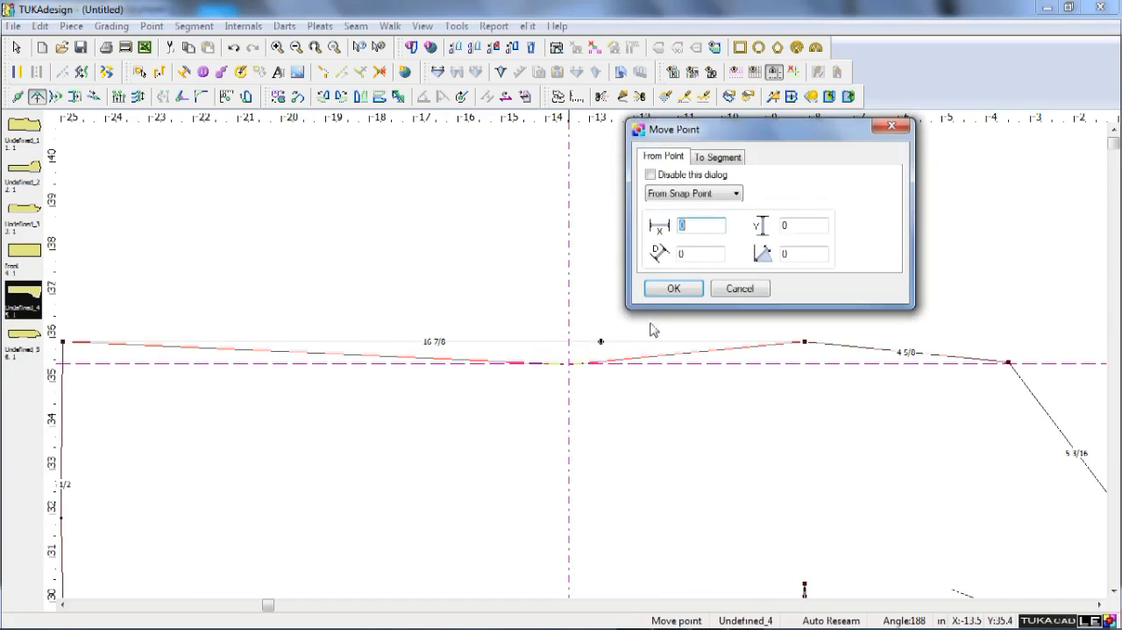
pyautogui.click(674, 288)
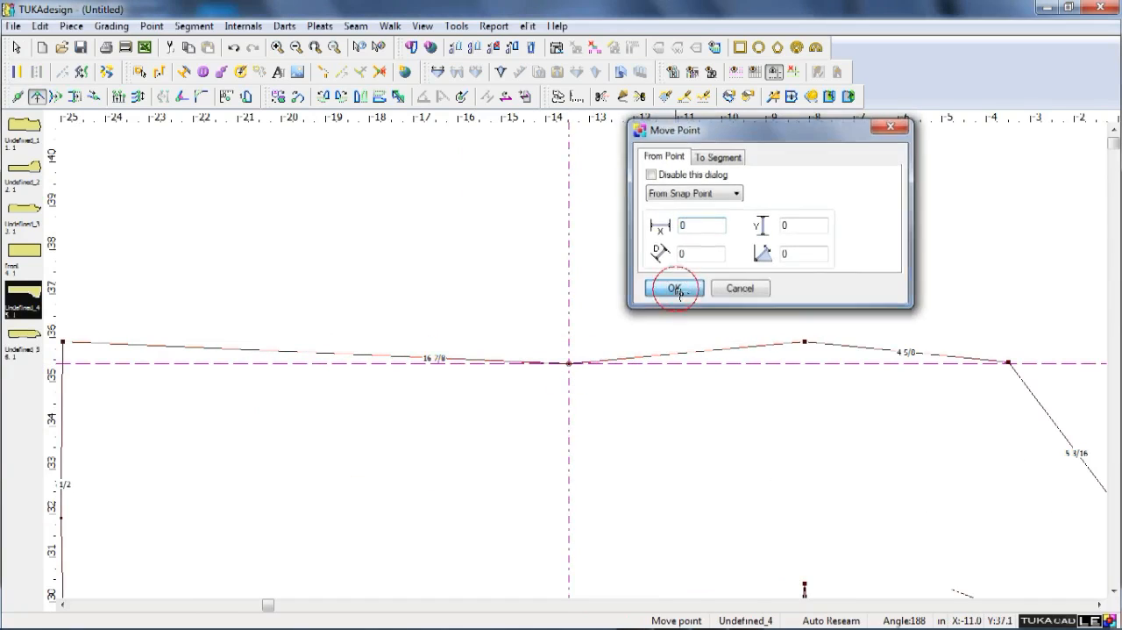
pyautogui.doubleClick(570, 363)
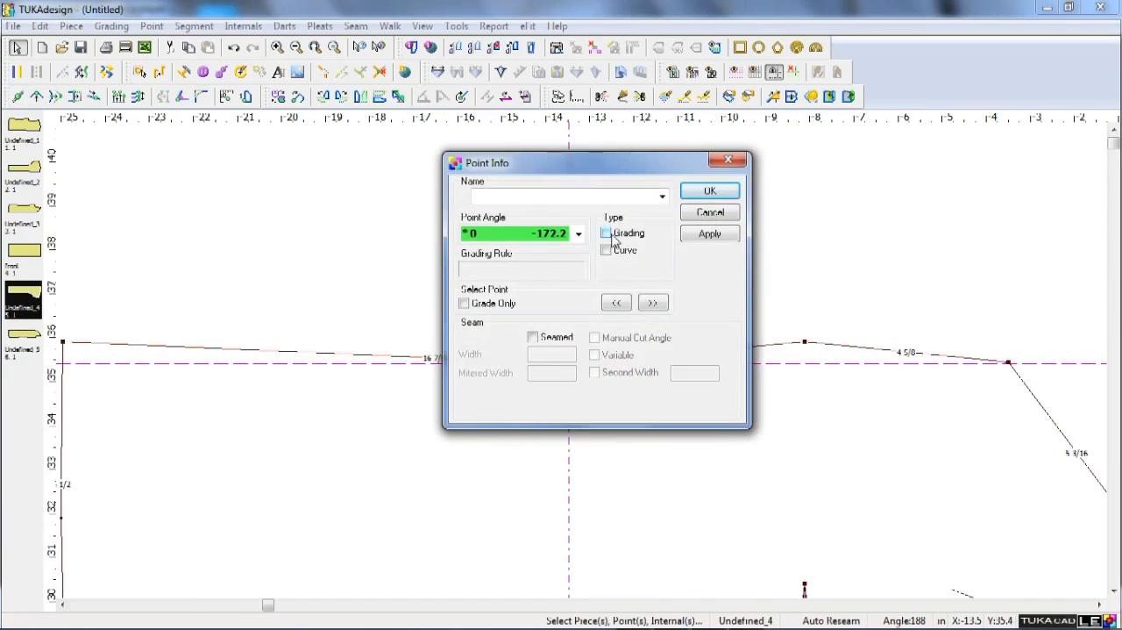
pyautogui.click(606, 234)
pyautogui.press('Return')
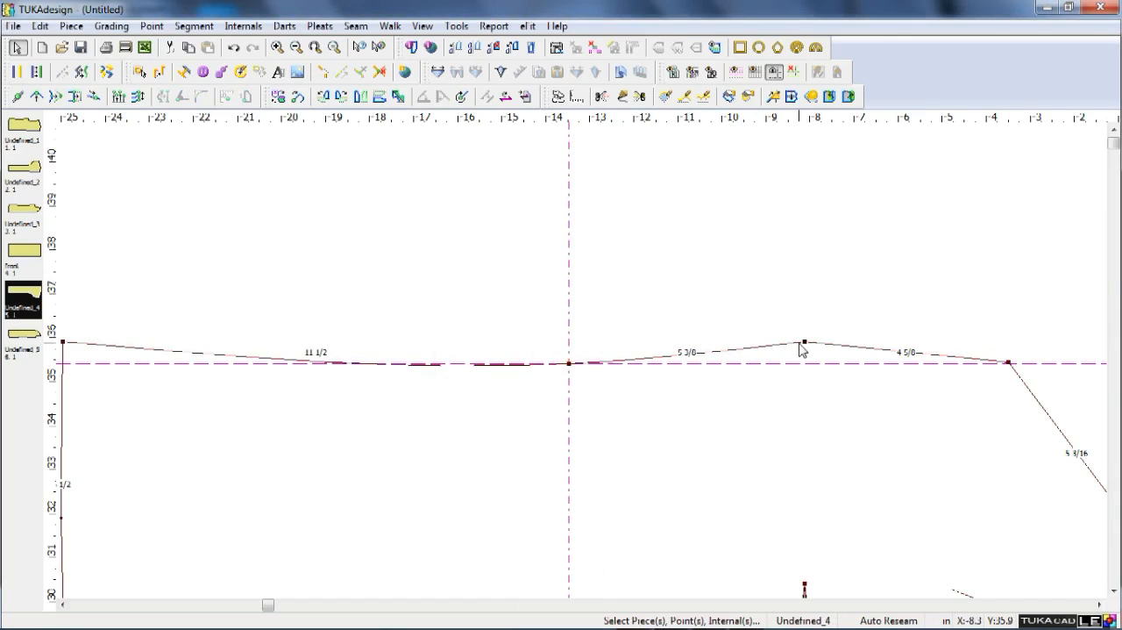
# Make the next front-edge point towards the lapel corner a curve point and turn off Curve at the guide-crossing point.
pyautogui.doubleClick(805, 342)
pyautogui.click(631, 260)
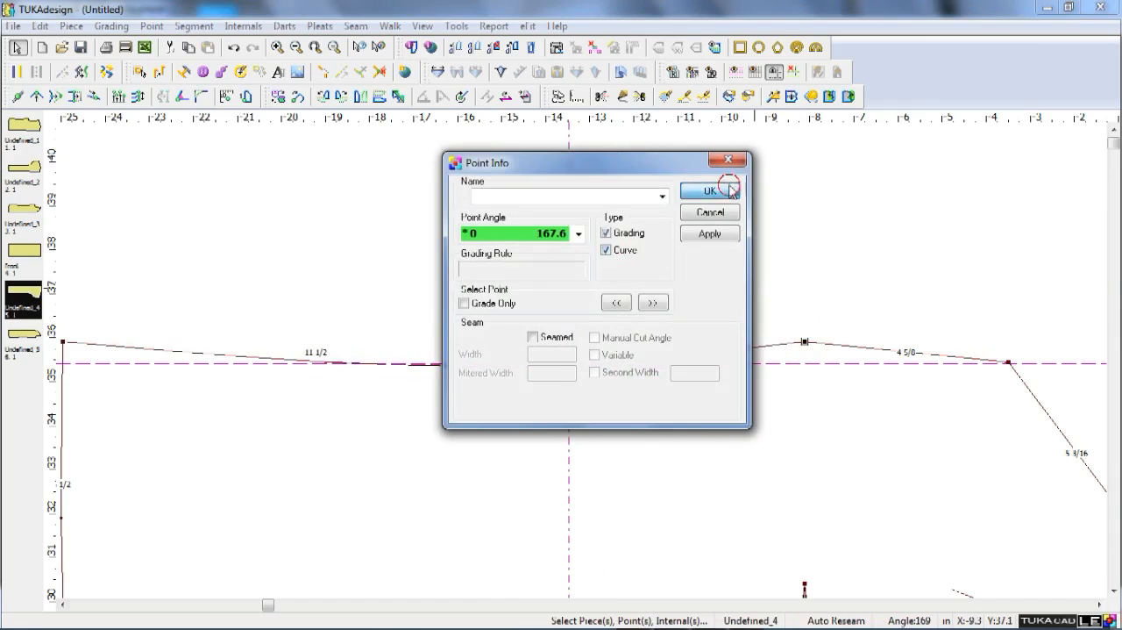
pyautogui.click(710, 190)
pyautogui.doubleClick(570, 363)
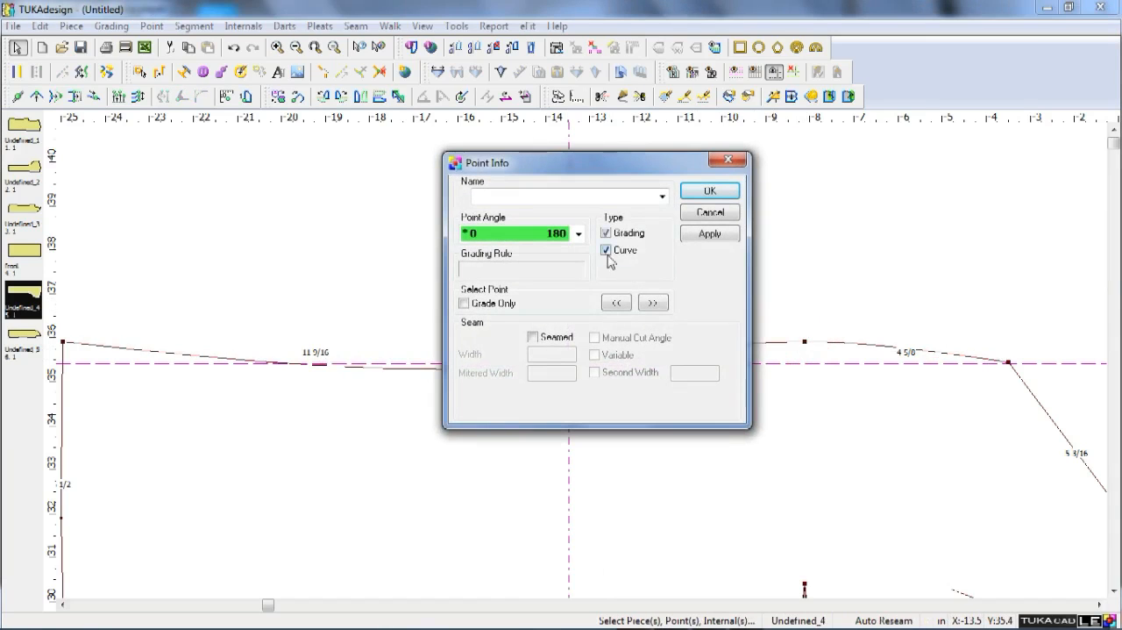
pyautogui.click(703, 236)
pyautogui.click(709, 190)
pyautogui.scroll(-4, 584, 363)
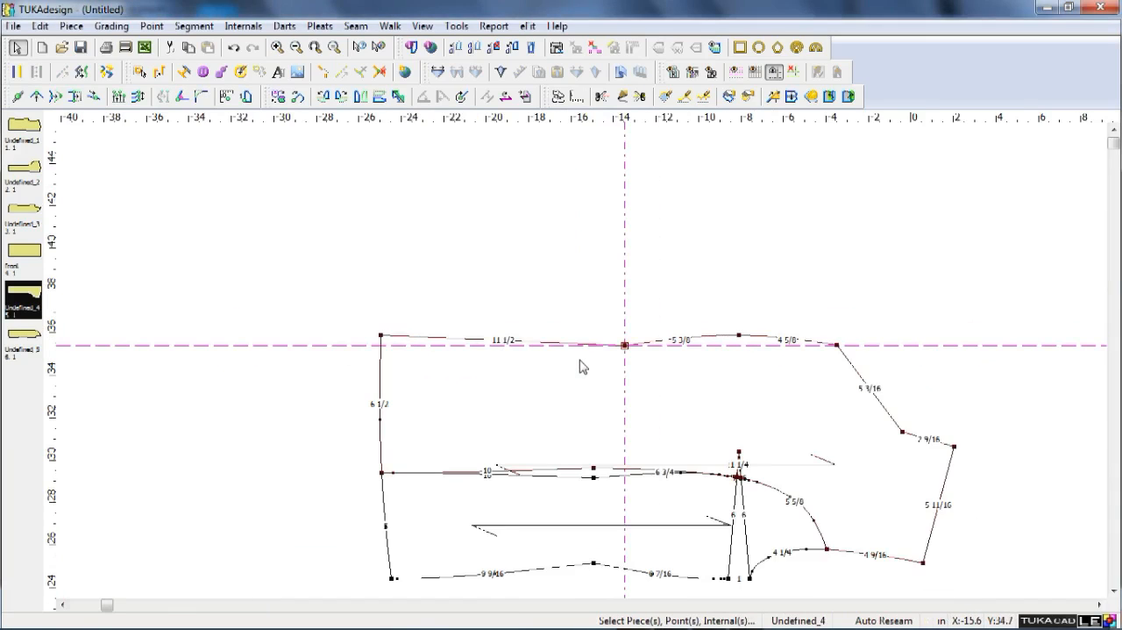
# Move the front panel's centre-front hem corner straight down onto the horizontal guide.
pyautogui.scroll(1, 583, 363)
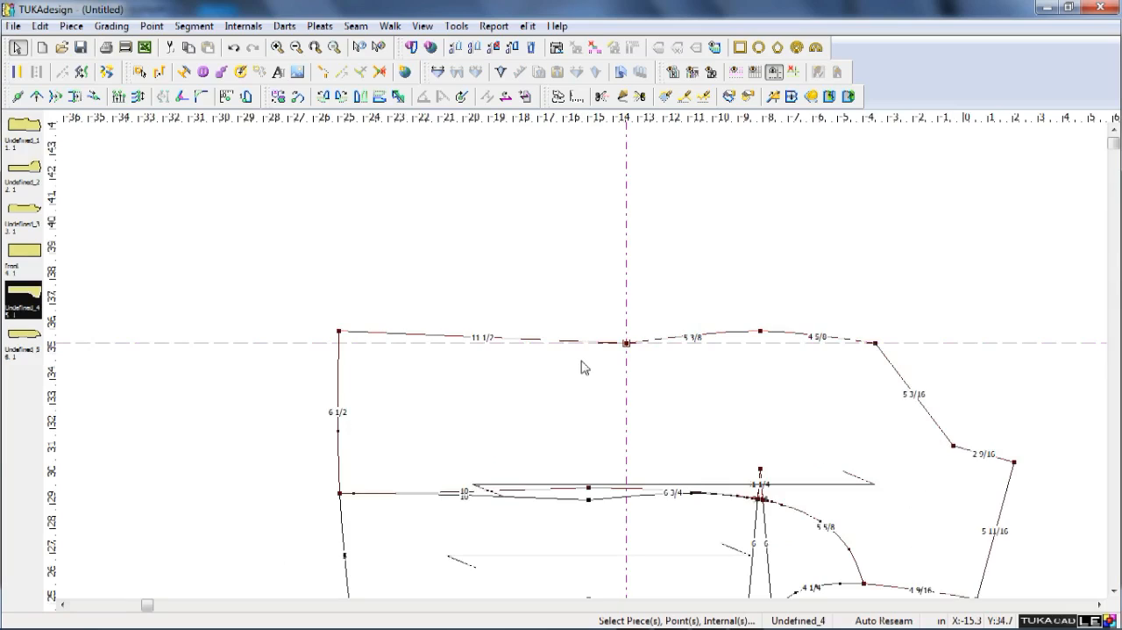
pyautogui.click(341, 332)
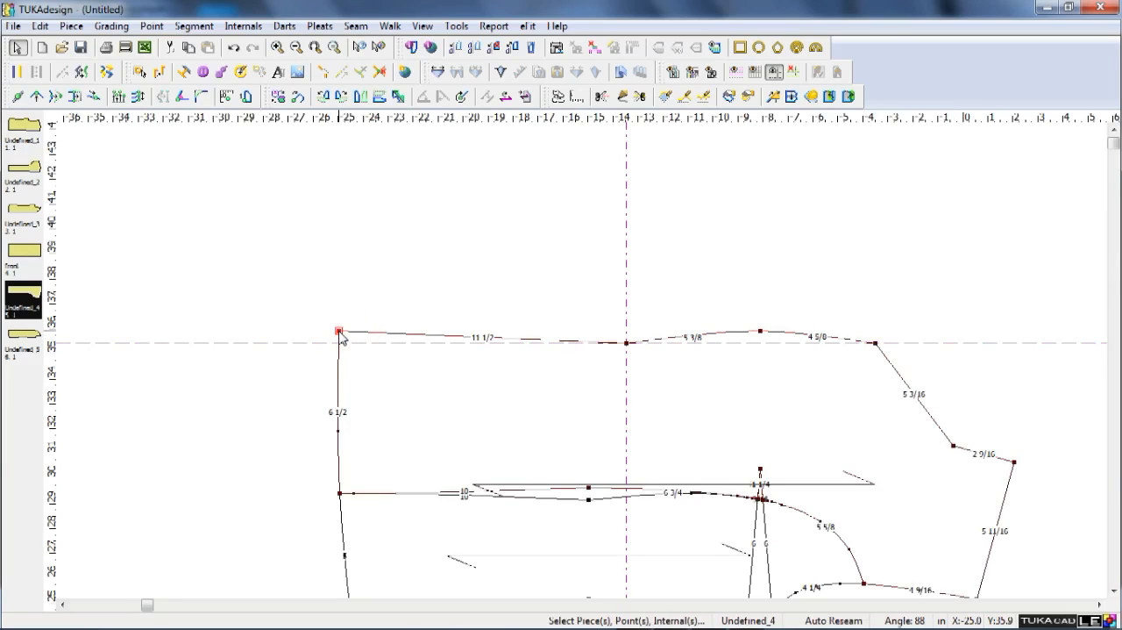
pyautogui.press('q')
pyautogui.click(341, 332)
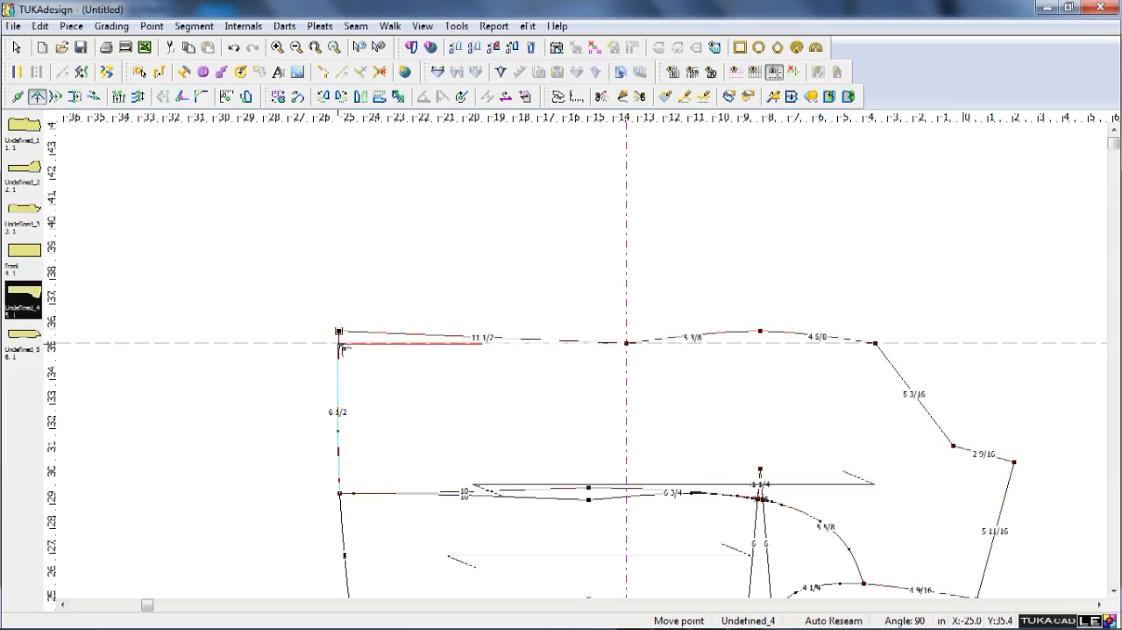
pyautogui.click(341, 349)
pyautogui.press('Return')
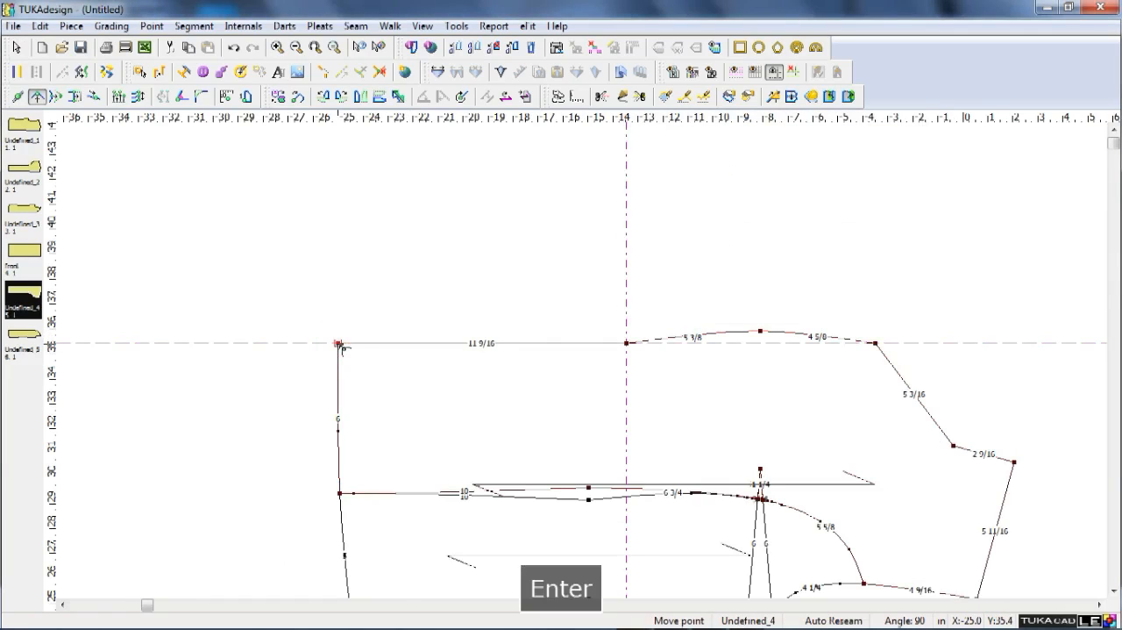
pyautogui.rightClick(314, 239)
pyautogui.click(270, 227)
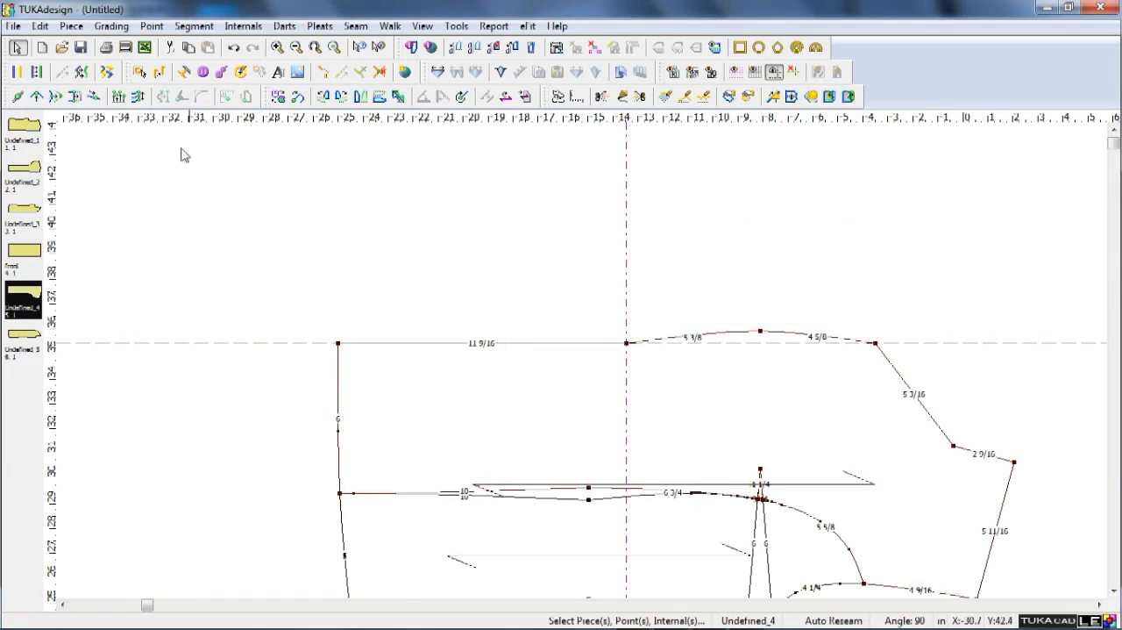
# Round the front panel's centre-front hem corner with a radius of 2.5.
pyautogui.click(337, 343)
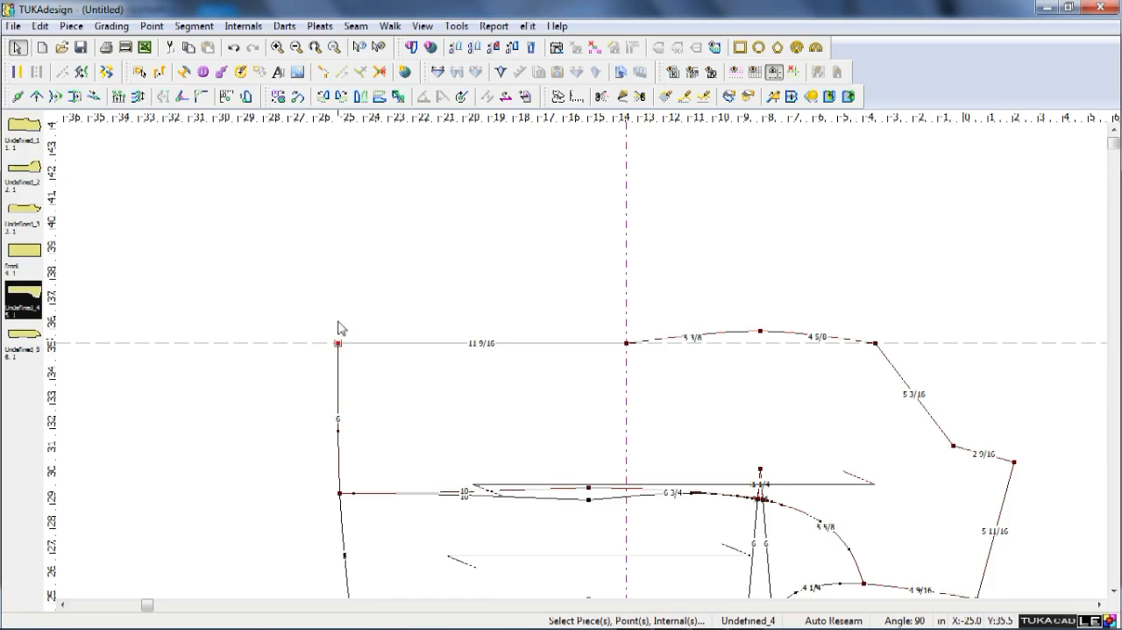
pyautogui.click(201, 97)
pyautogui.write('2.5')
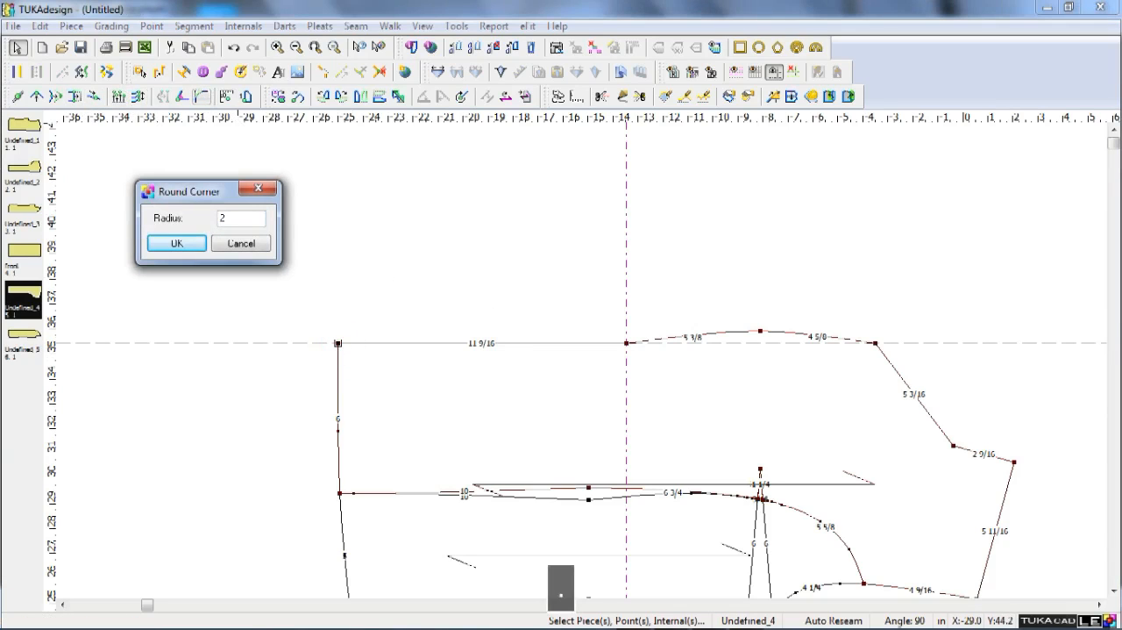
pyautogui.press('Return')
pyautogui.rightClick(396, 279)
pyautogui.click(396, 279)
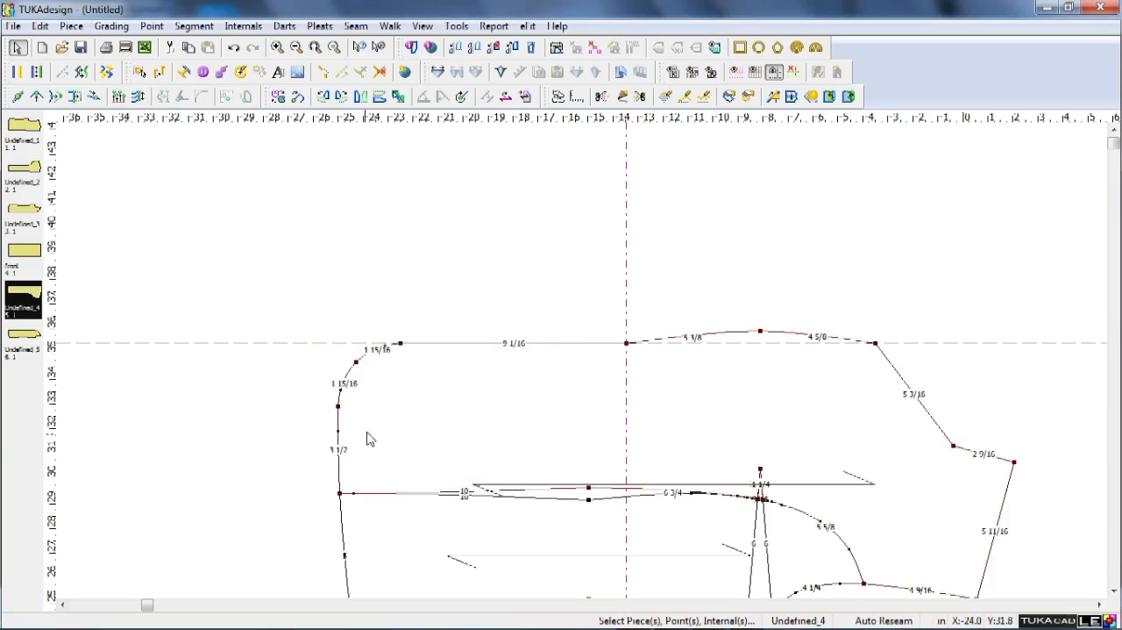
# Delete the surplus points along the upper part of the rounded hem corner.
pyautogui.click(393, 348)
pyautogui.press('Delete')
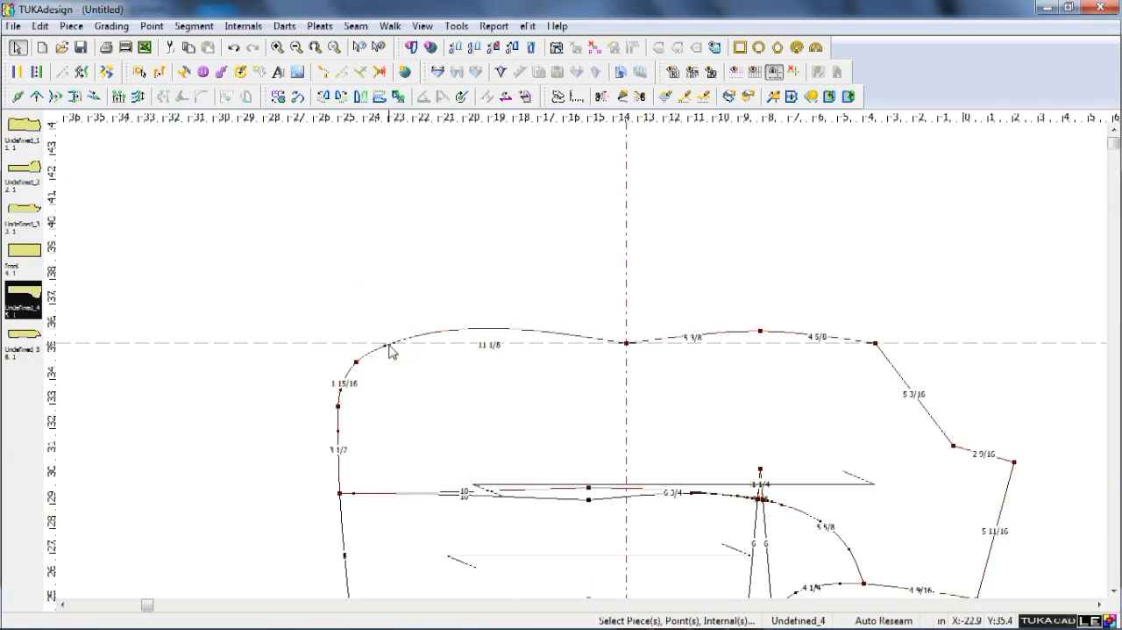
pyautogui.click(383, 348)
pyautogui.press('Delete')
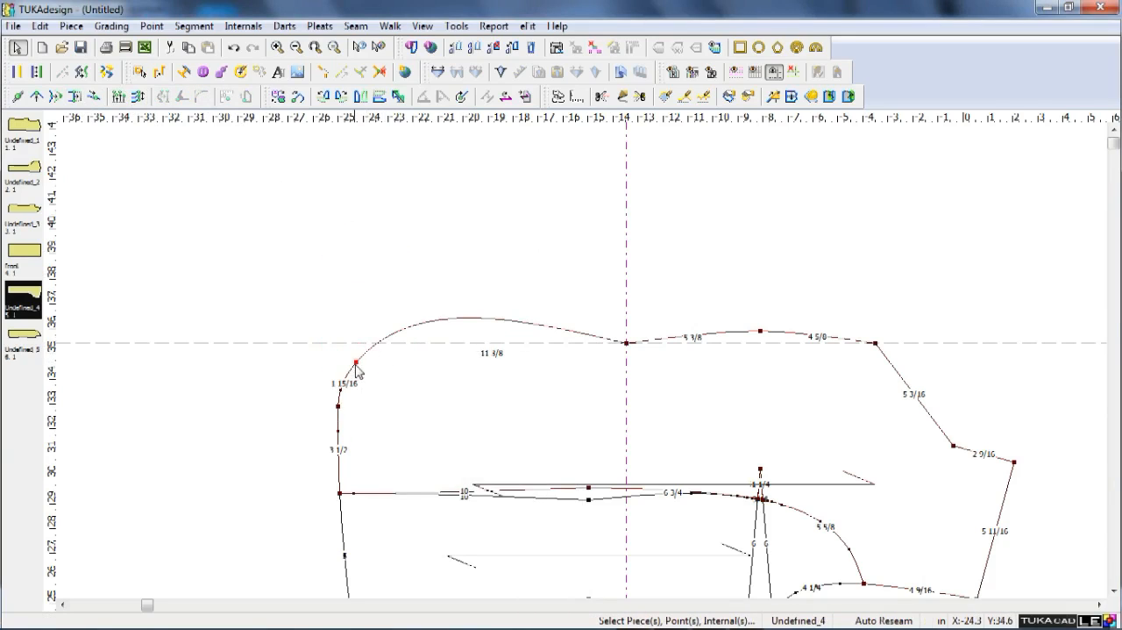
pyautogui.press('Delete')
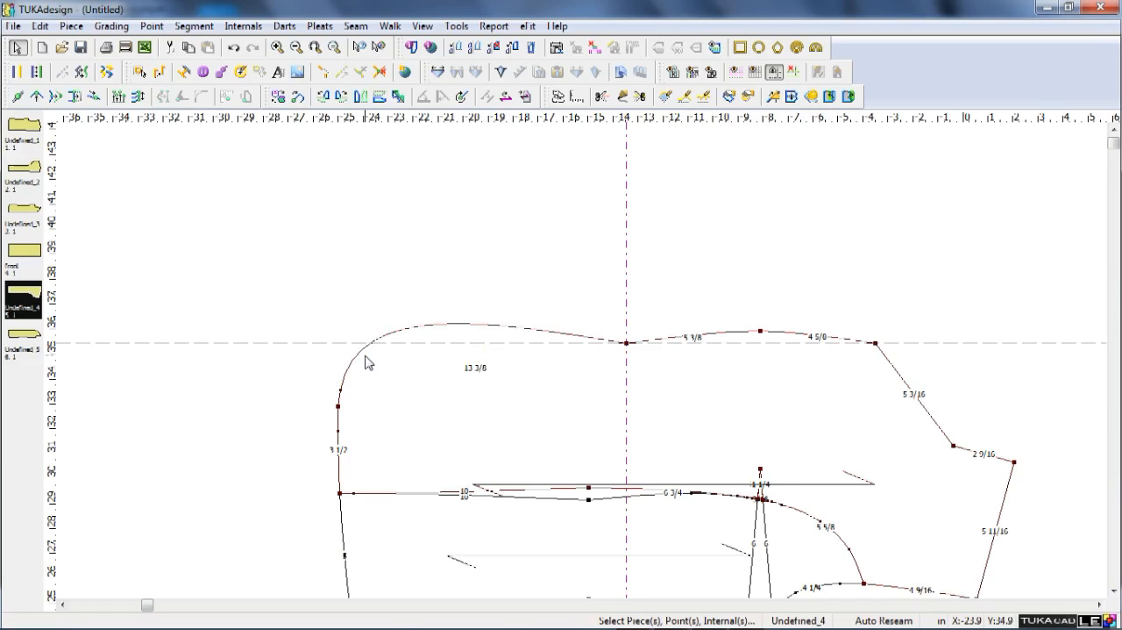
# Reshape the rounded hem corner by moving a new curve point about 4 in along onto the horizontal guide.
pyautogui.press('q')
pyautogui.click(383, 336)
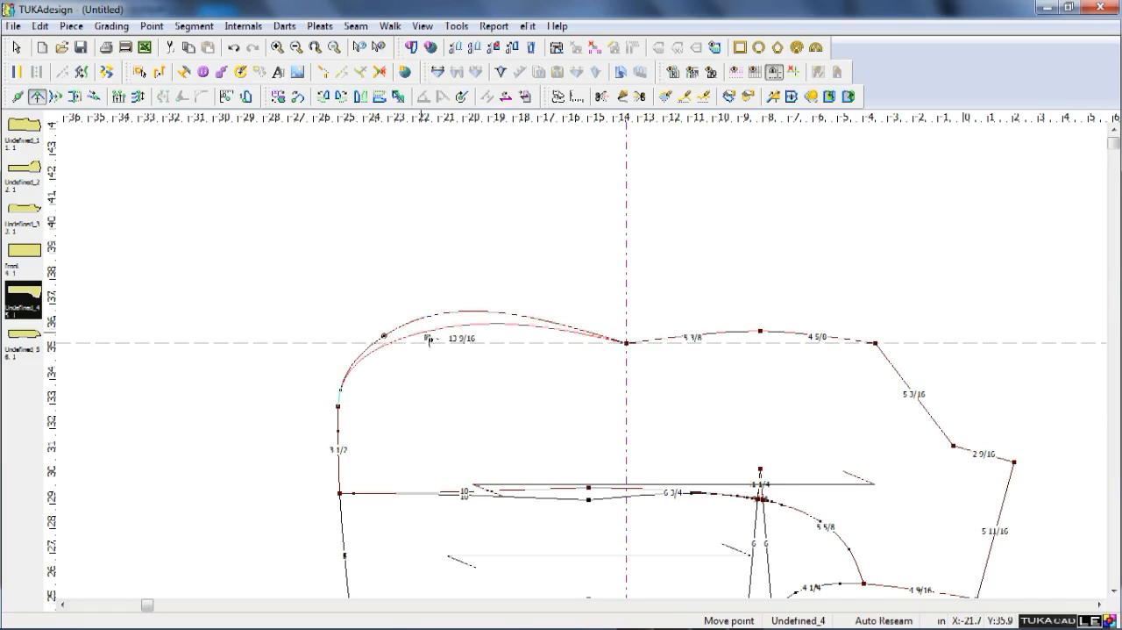
pyautogui.click(489, 347)
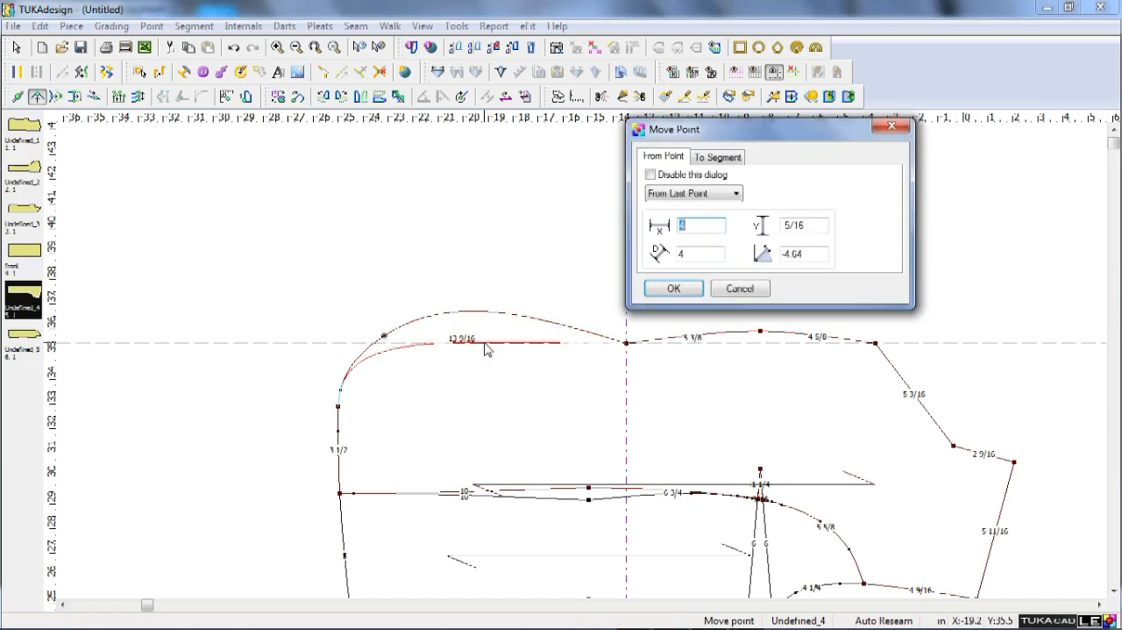
pyautogui.press('Return')
pyautogui.scroll(-2, 440, 323)
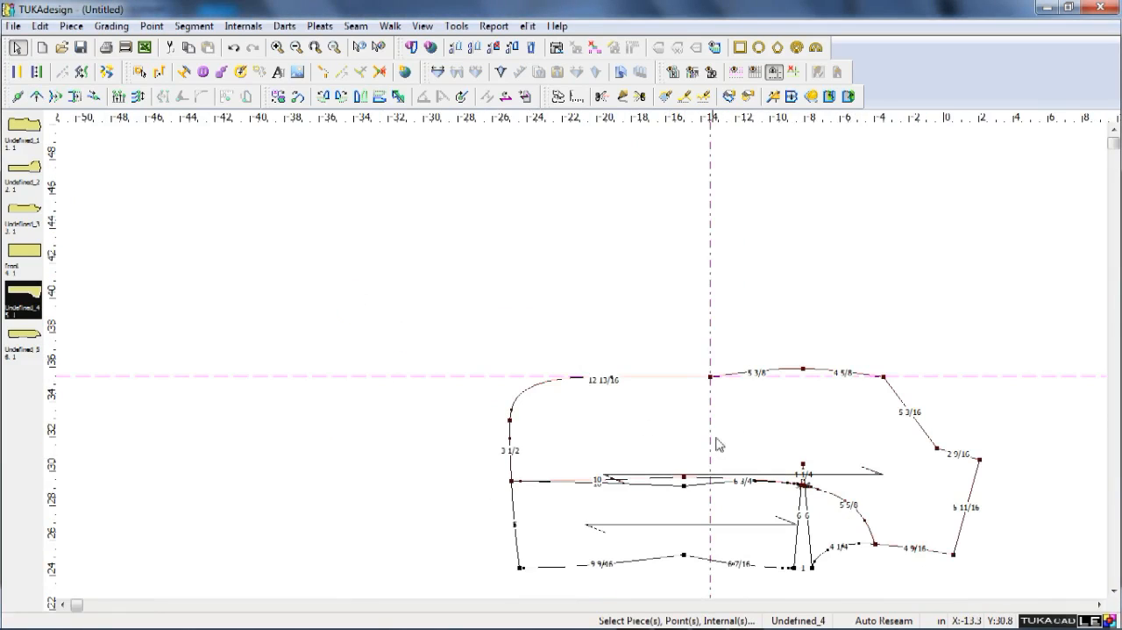
# Delete the horizontal and vertical guides around the front panel.
pyautogui.scroll(2, 943, 380)
pyautogui.scroll(-2, 581, 361)
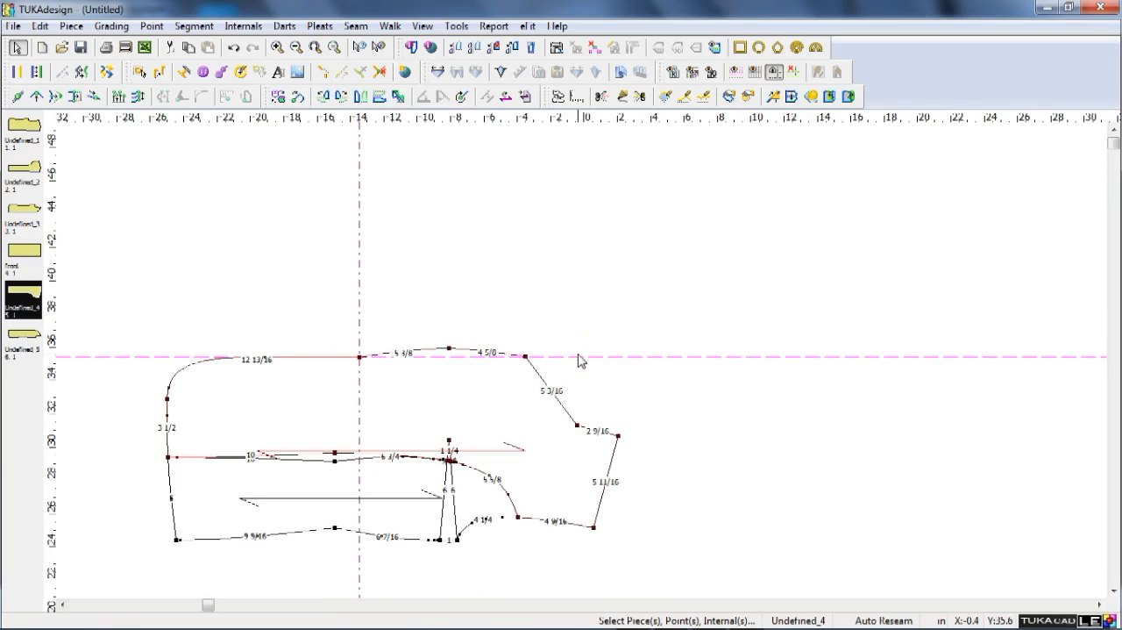
pyautogui.doubleClick(584, 357)
pyautogui.click(1000, 354)
pyautogui.scroll(2, 479, 400)
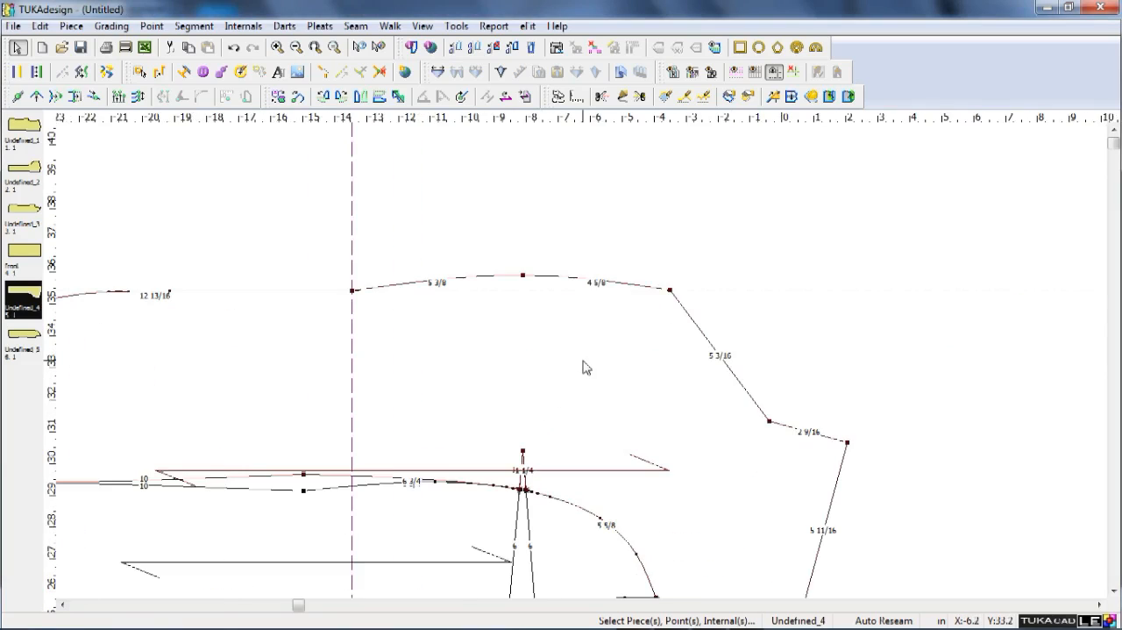
# Fold the lapel into the front panel along a line from the front-edge break point to the neck point.
pyautogui.click(830, 97)
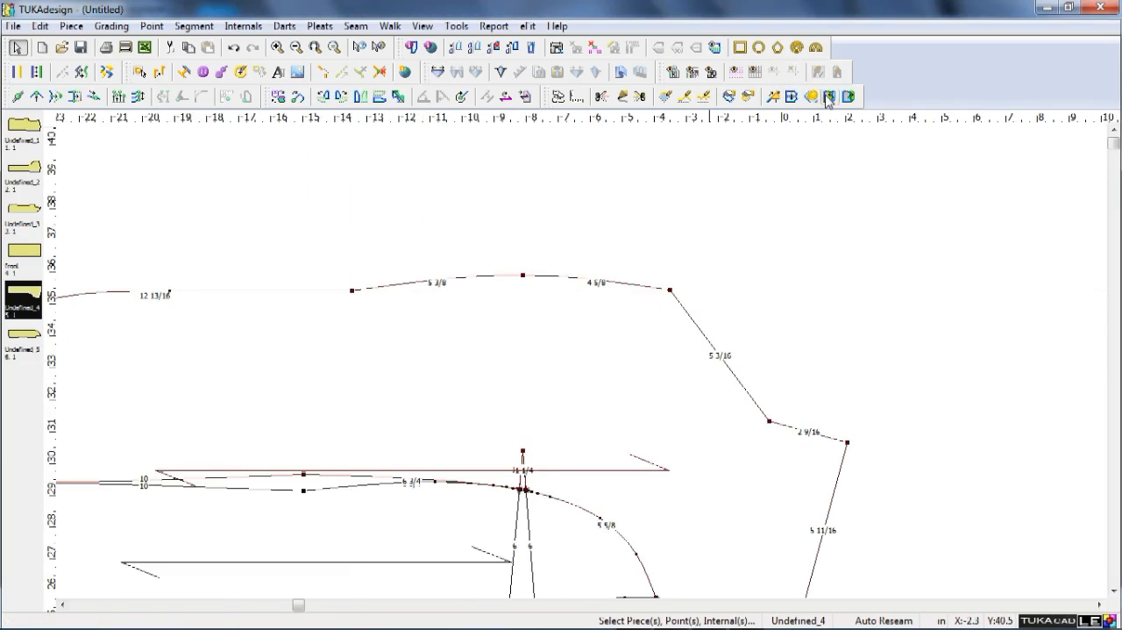
pyautogui.click(352, 291)
pyautogui.click(772, 422)
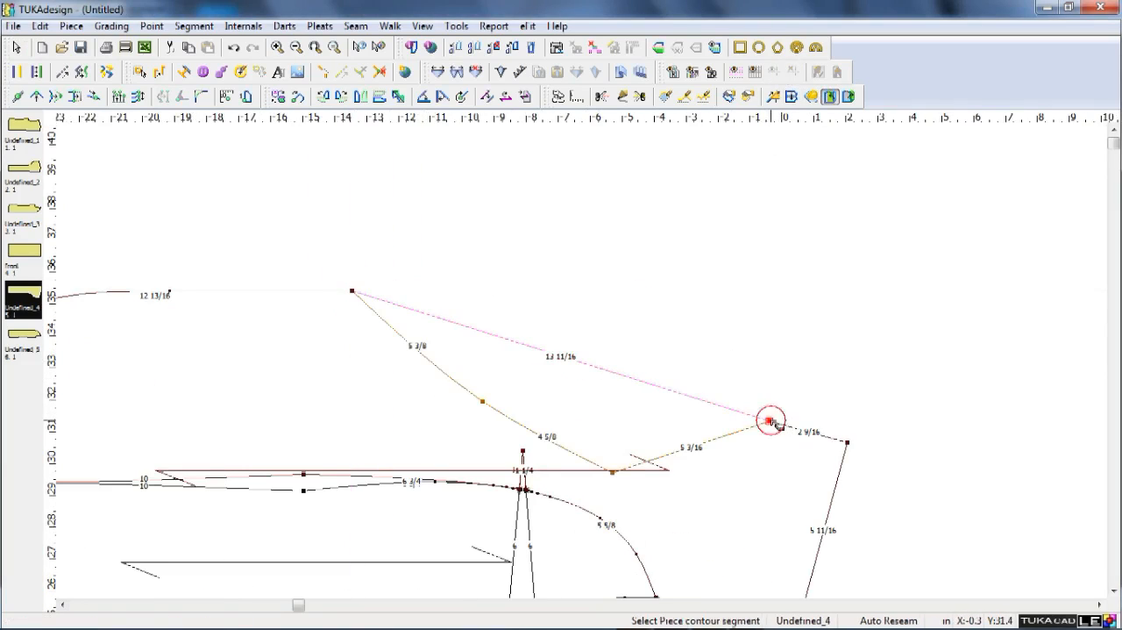
pyautogui.click(586, 367)
pyautogui.scroll(-1, 584, 362)
pyautogui.scroll(2, 485, 433)
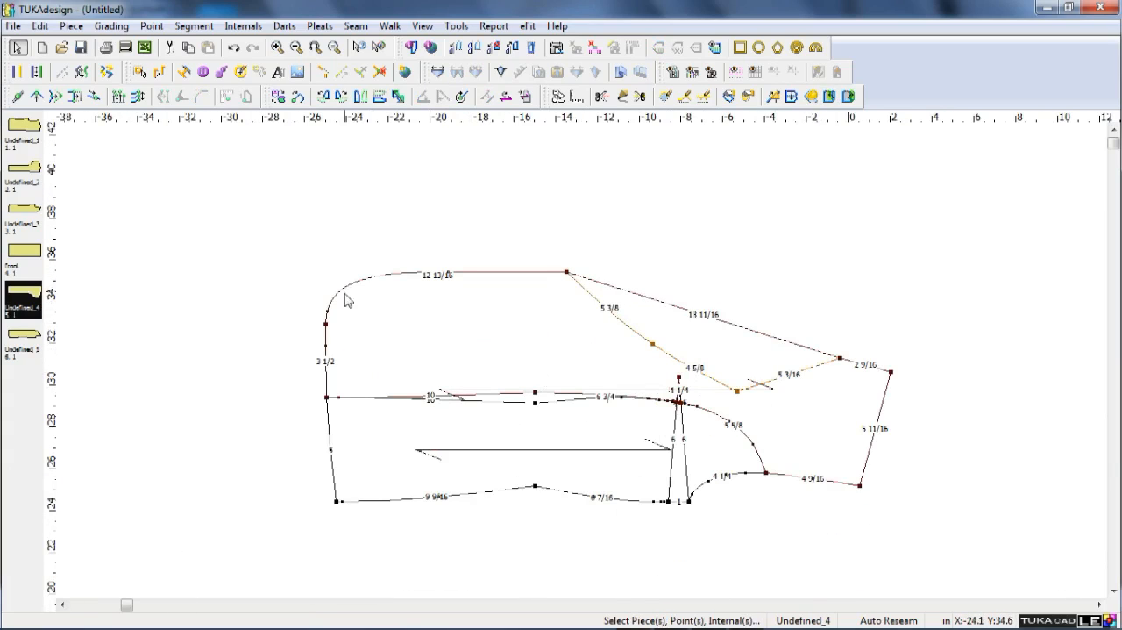
pyautogui.press('F9')
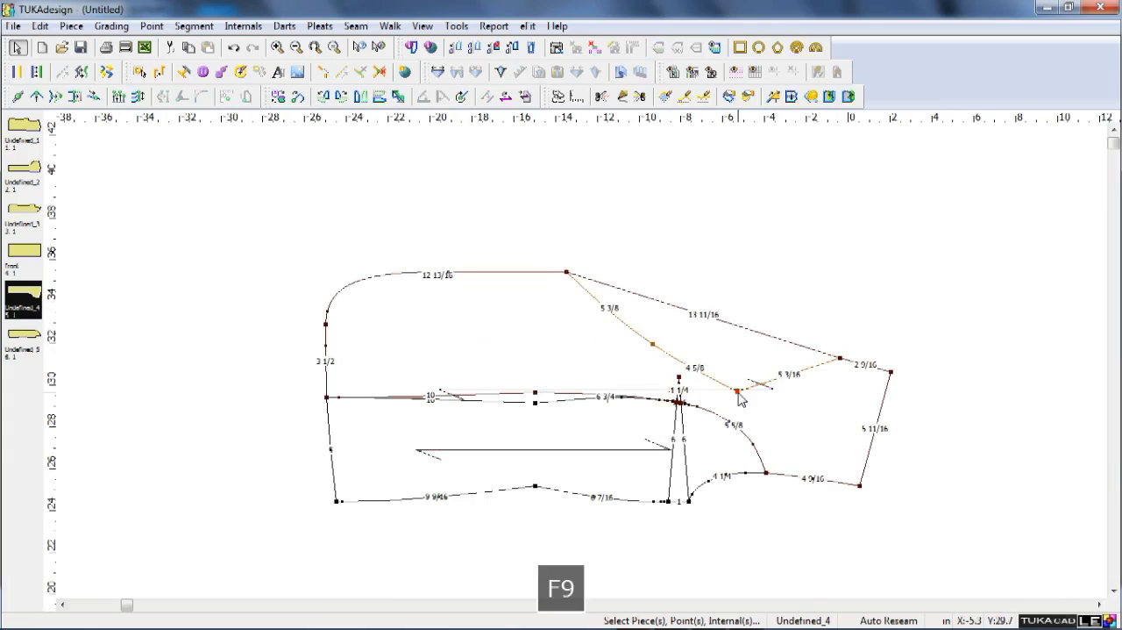
# Fold the lapel contour back out of the front panel.
pyautogui.click(848, 98)
pyautogui.click(739, 331)
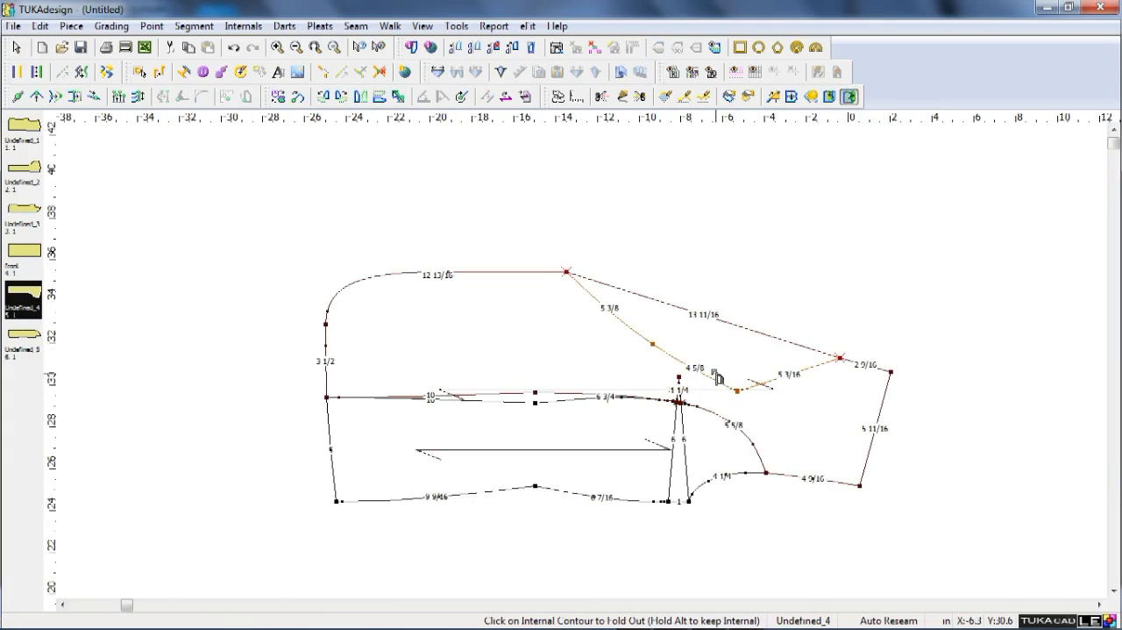
pyautogui.click(714, 377)
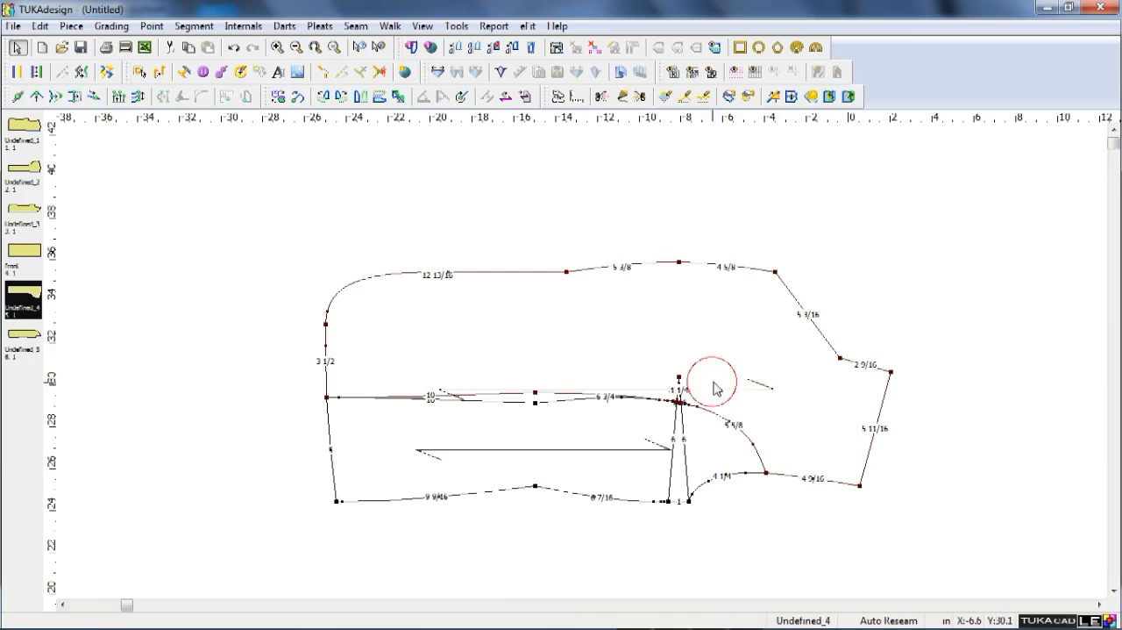
# Move the lapel's outer corner point 2 in horizontally towards the shoulder, with no vertical shift.
pyautogui.press('q')
pyautogui.click(774, 272)
pyautogui.click(811, 278)
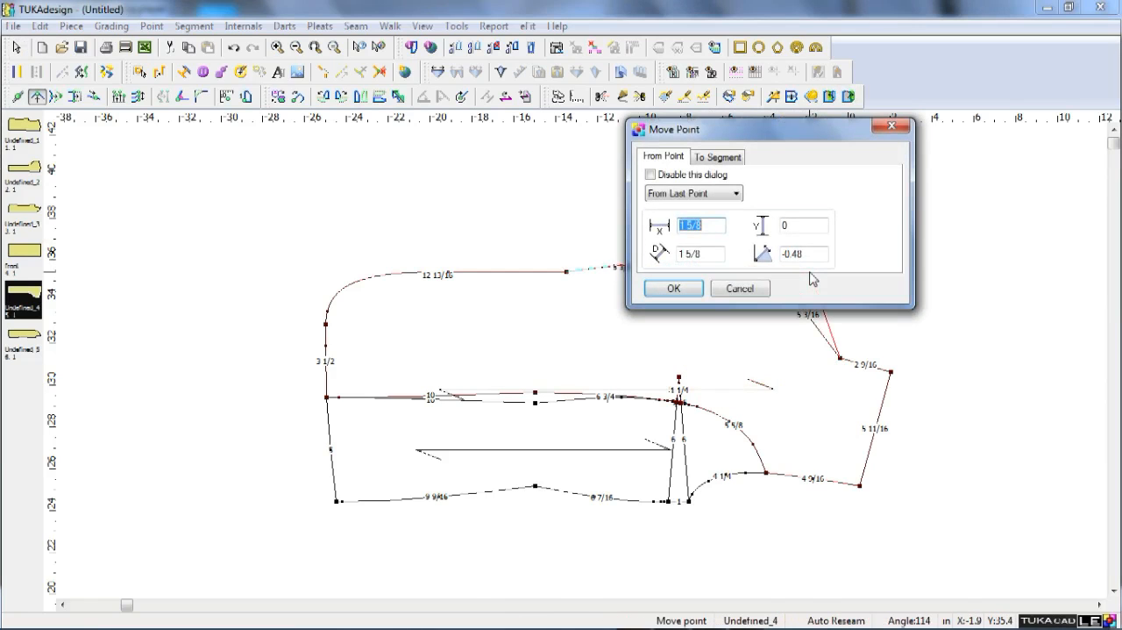
pyautogui.write('2')
pyautogui.press('F9')
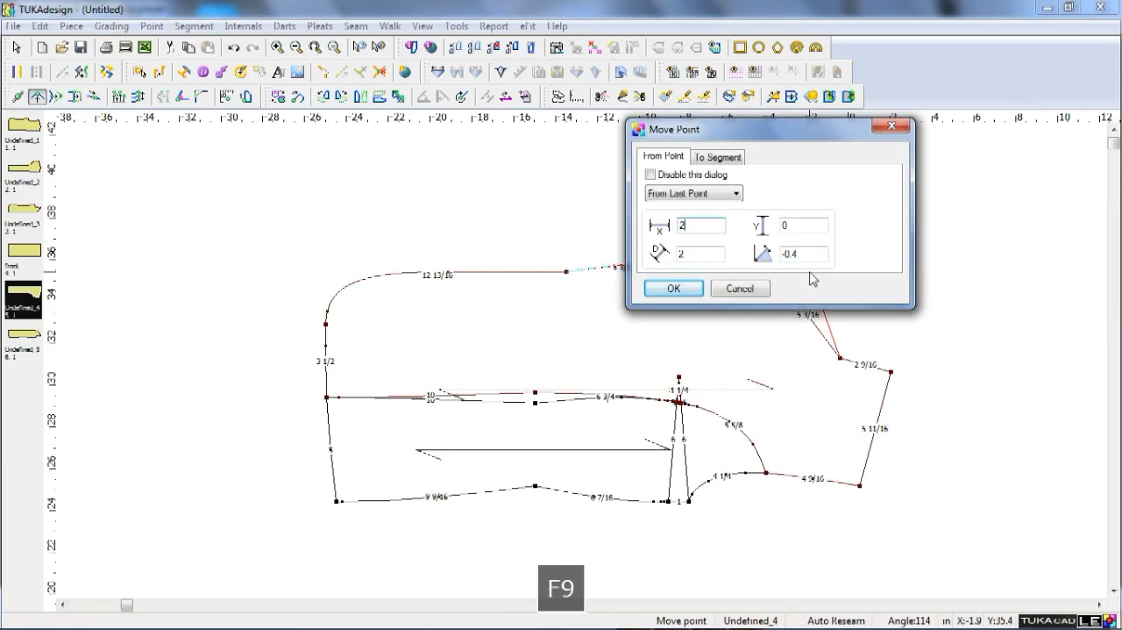
pyautogui.press('Return')
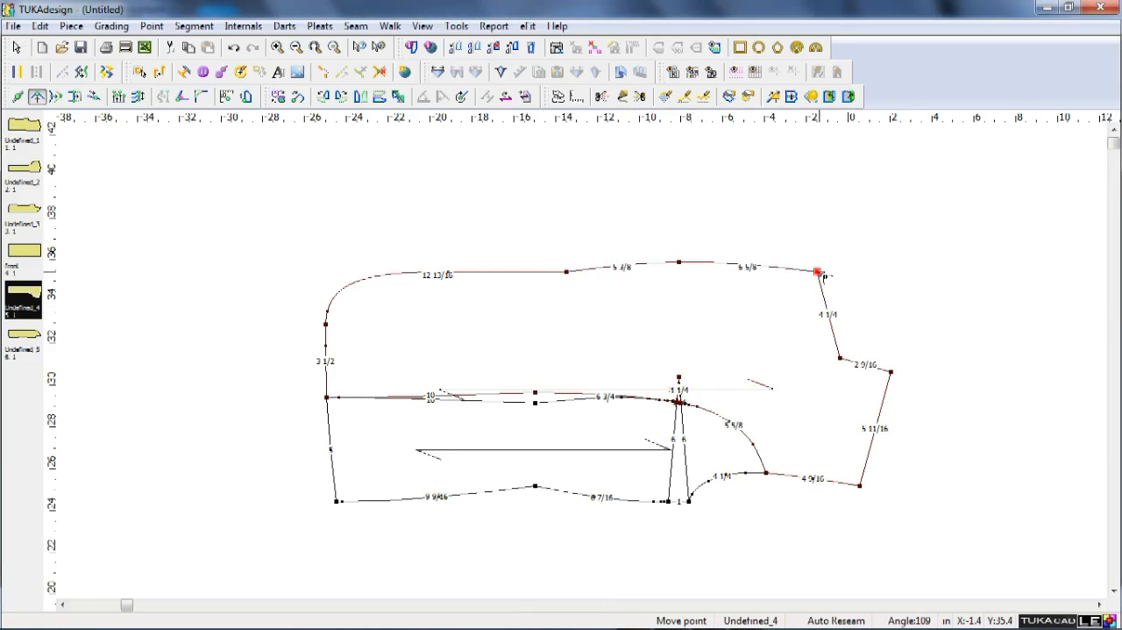
# Place a vertical guide at the front panel's armhole shoulder point and offset it 0.75 in towards the neck.
pyautogui.click(817, 271)
pyautogui.rightClick(802, 275)
pyautogui.rightClick(166, 417)
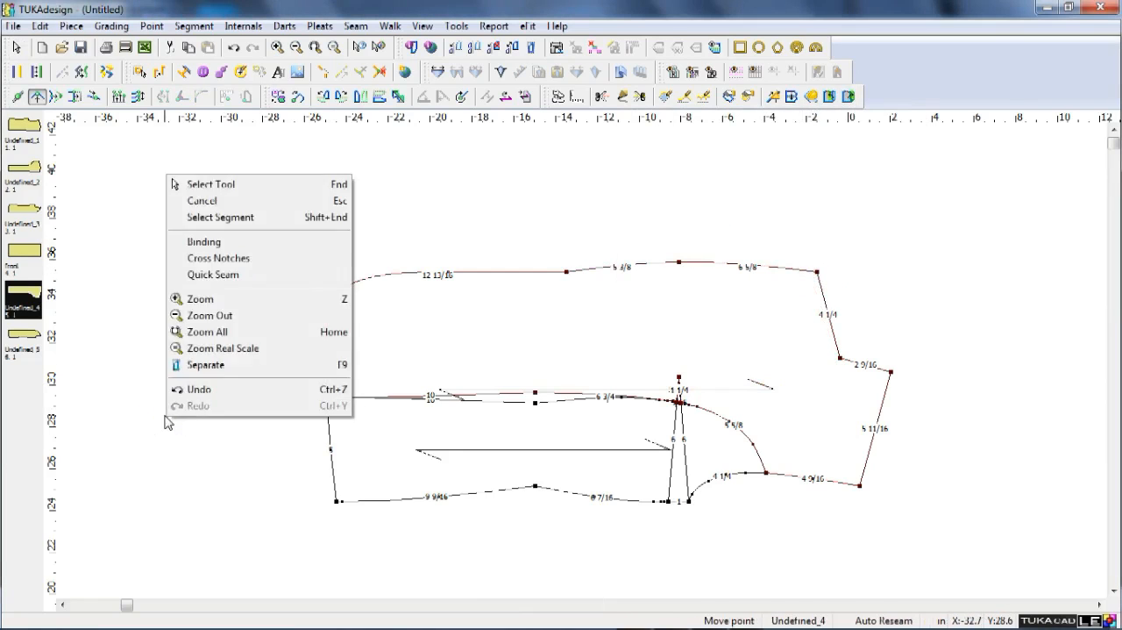
pyautogui.press('End')
pyautogui.click(49, 387)
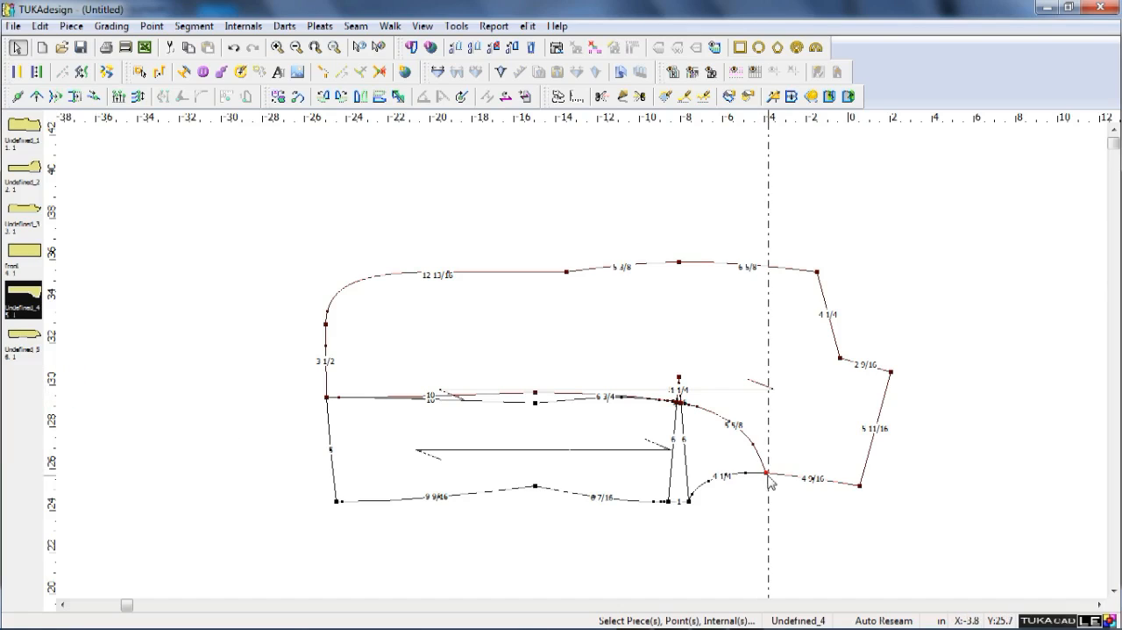
pyautogui.click(766, 218)
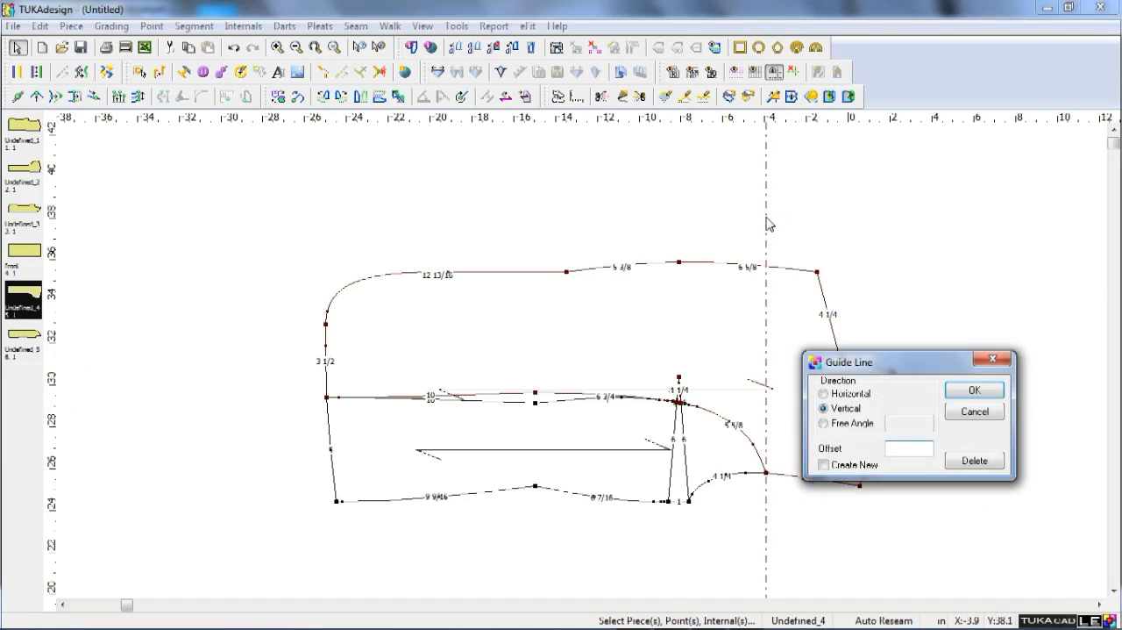
pyautogui.write('.75')
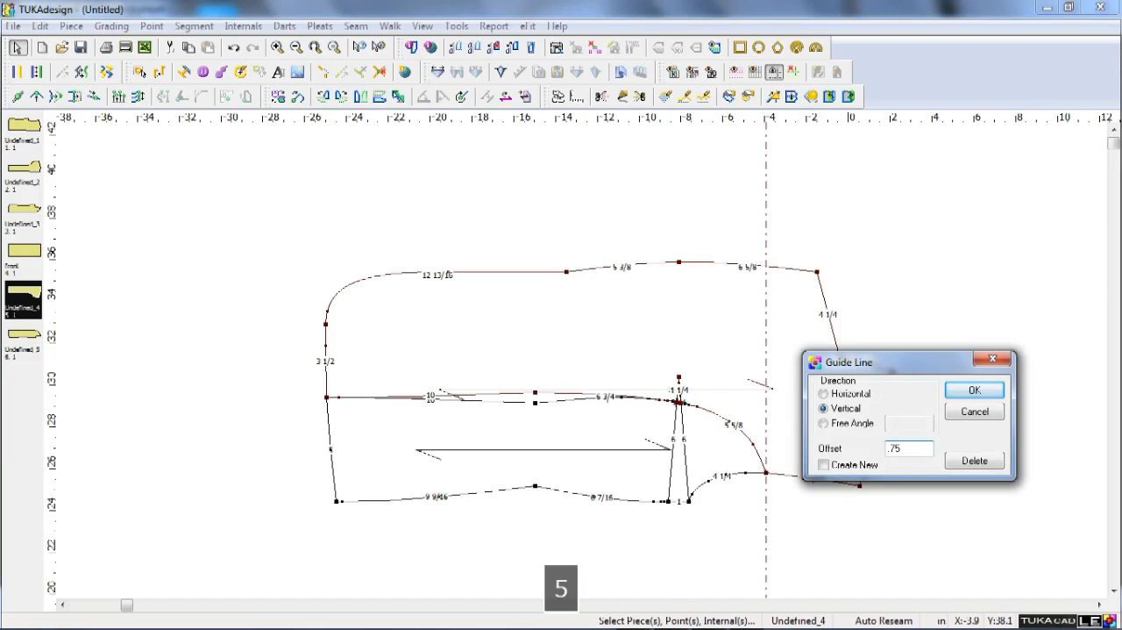
pyautogui.press('Return')
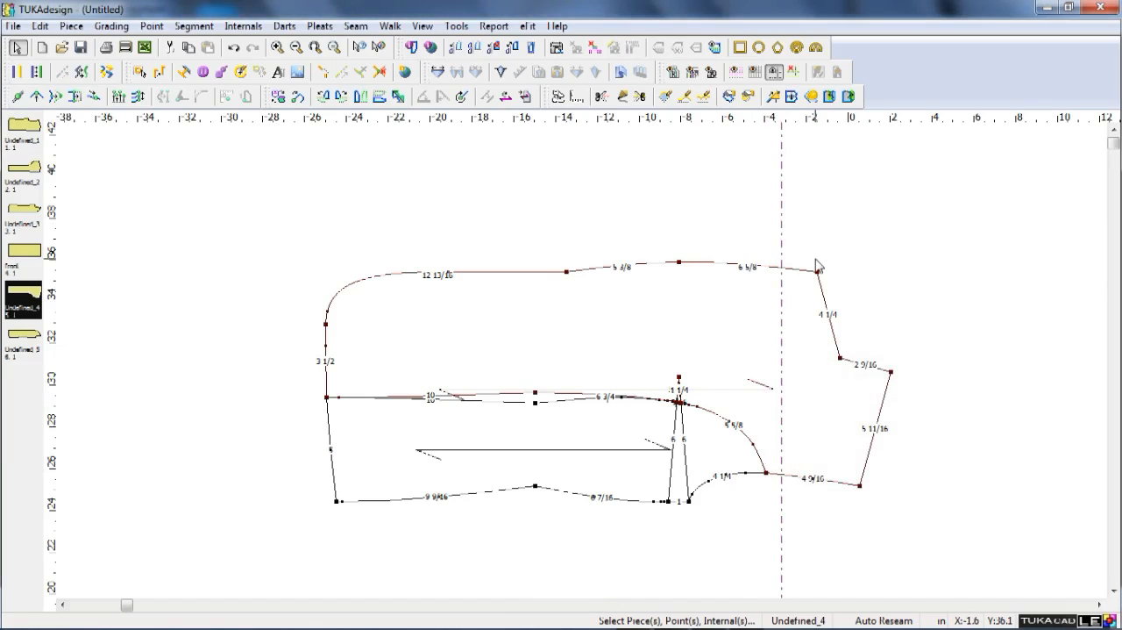
# Move the lapel's outer corner point horizontally onto the vertical guide with a Y shift of 0, and remove the guides.
pyautogui.press('q')
pyautogui.click(817, 269)
pyautogui.click(781, 263)
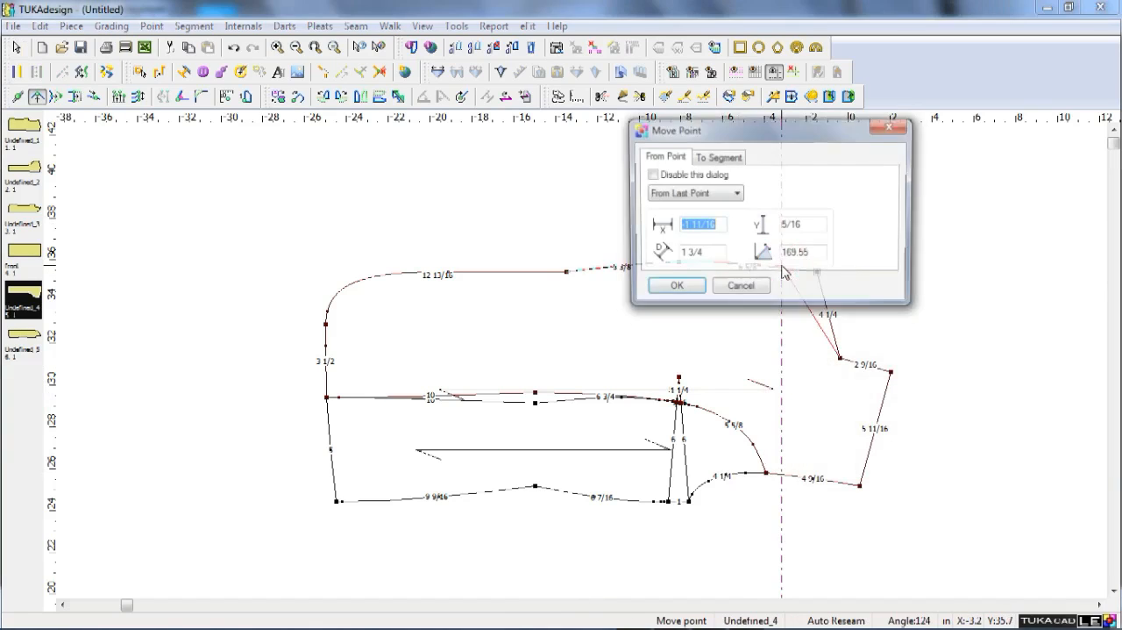
pyautogui.press('Tab')
pyautogui.write('0')
pyautogui.press('Return')
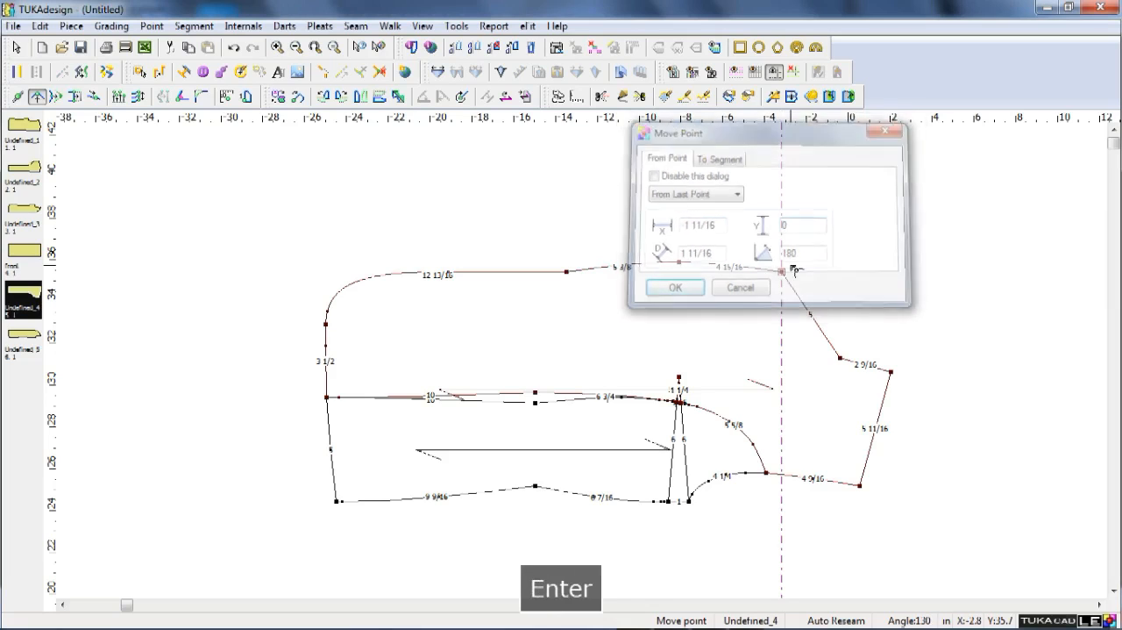
pyautogui.click(792, 260)
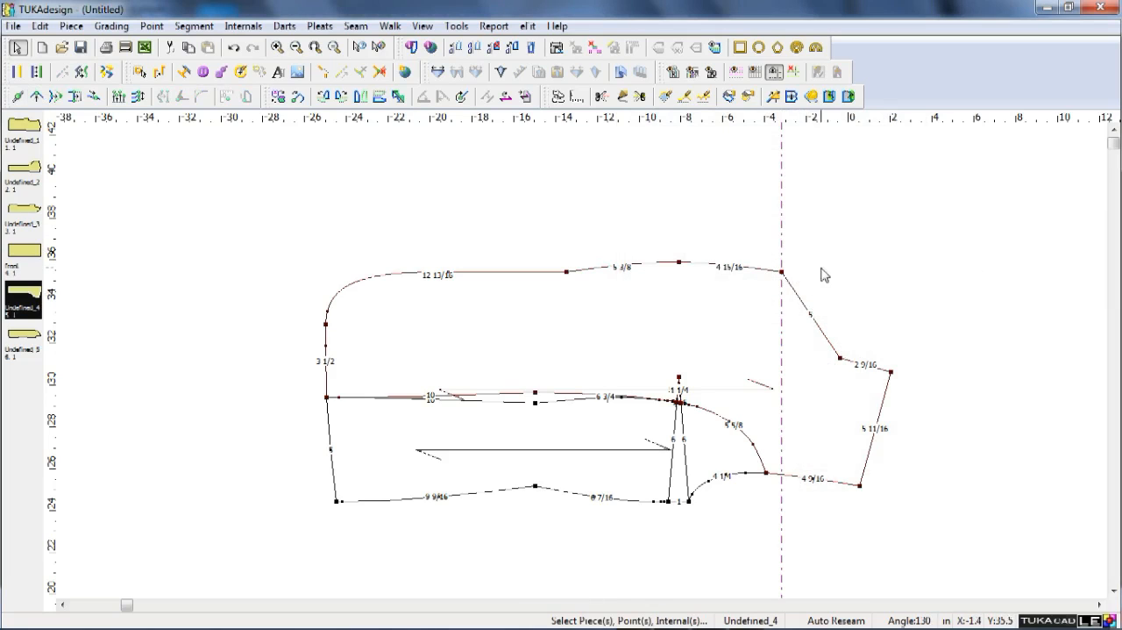
pyautogui.click(776, 71)
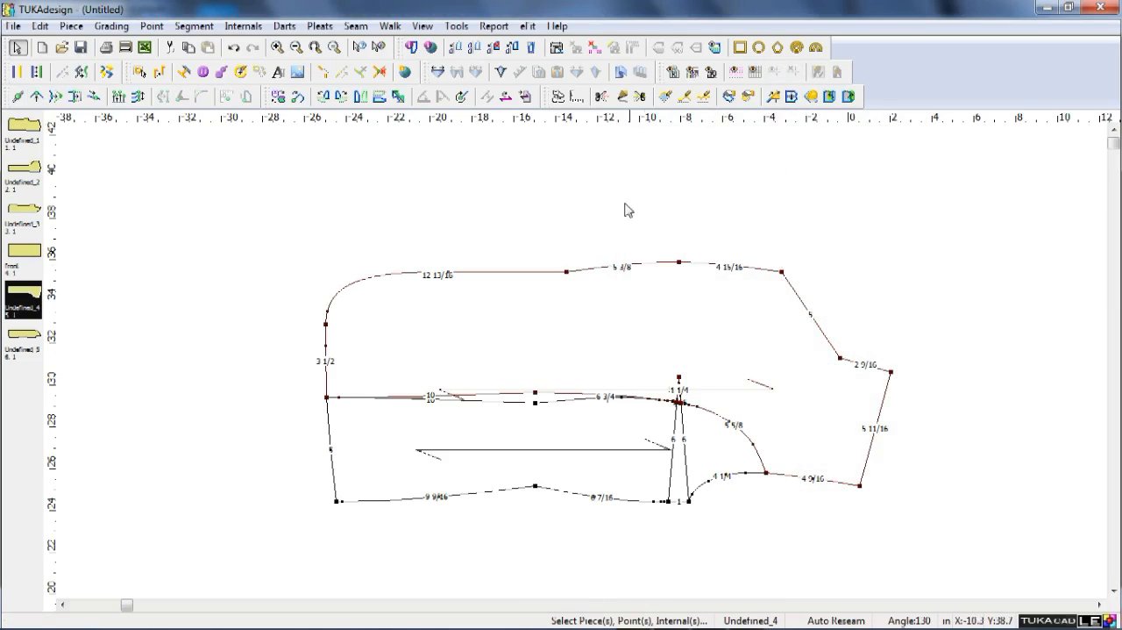
# Fold the lapel into the front panel along a line from the front-edge break point to the neck point.
pyautogui.click(829, 96)
pyautogui.click(566, 272)
pyautogui.click(840, 357)
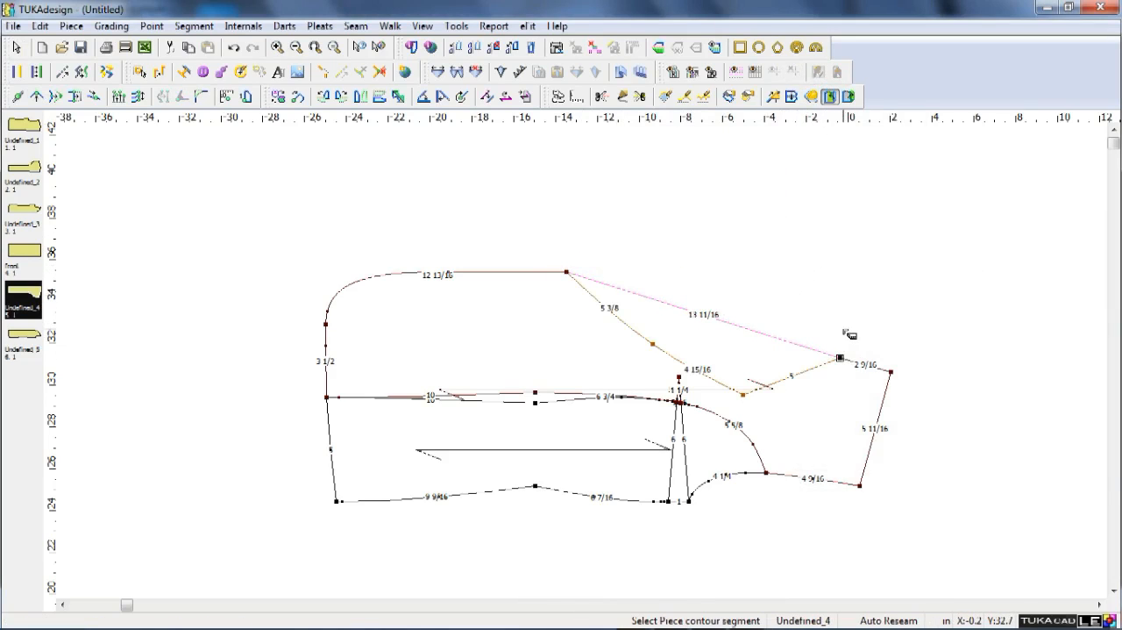
pyautogui.click(849, 334)
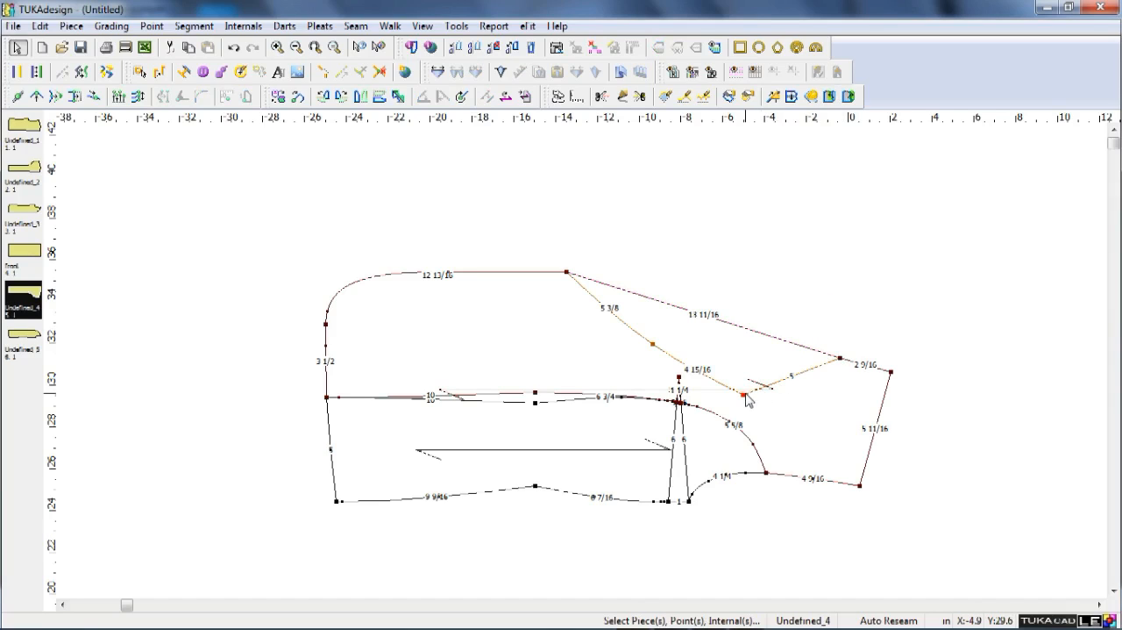
pyautogui.press('F9')
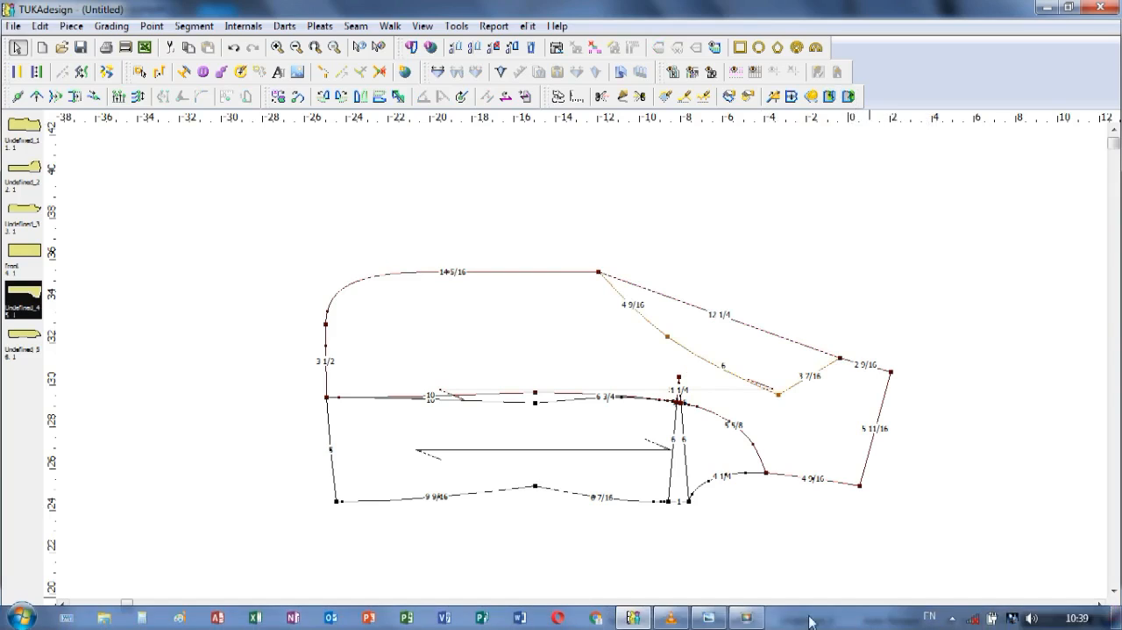
pyautogui.click(743, 625)
pyautogui.click(1044, 485)
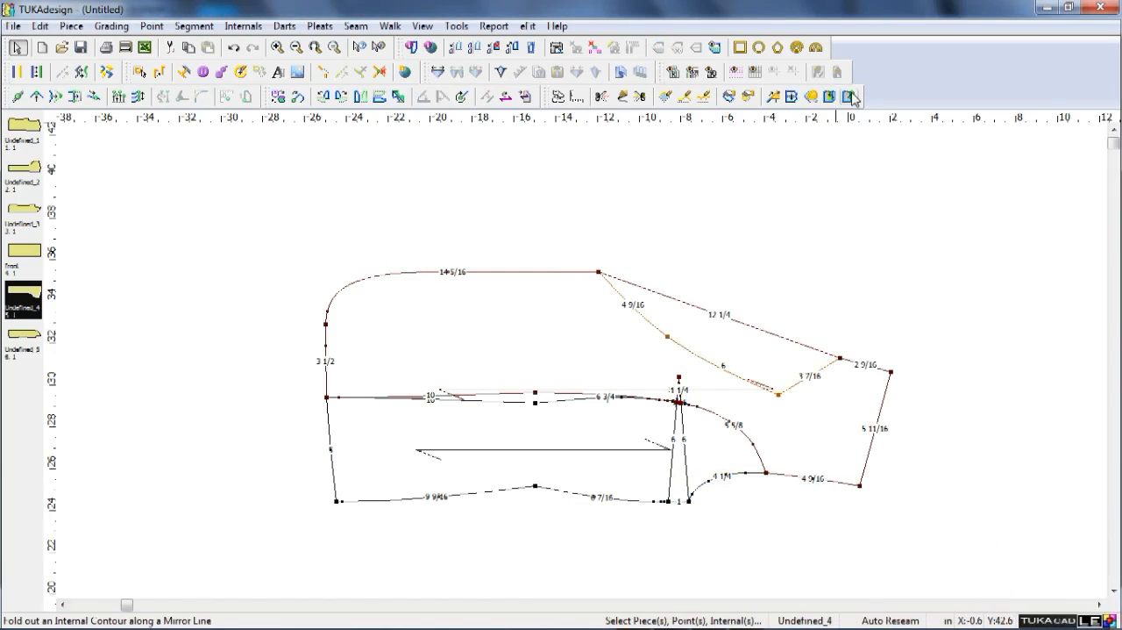
# Fold the internal lapel contour back out along the roll line between the break point and the neck point.
pyautogui.click(849, 96)
pyautogui.click(761, 333)
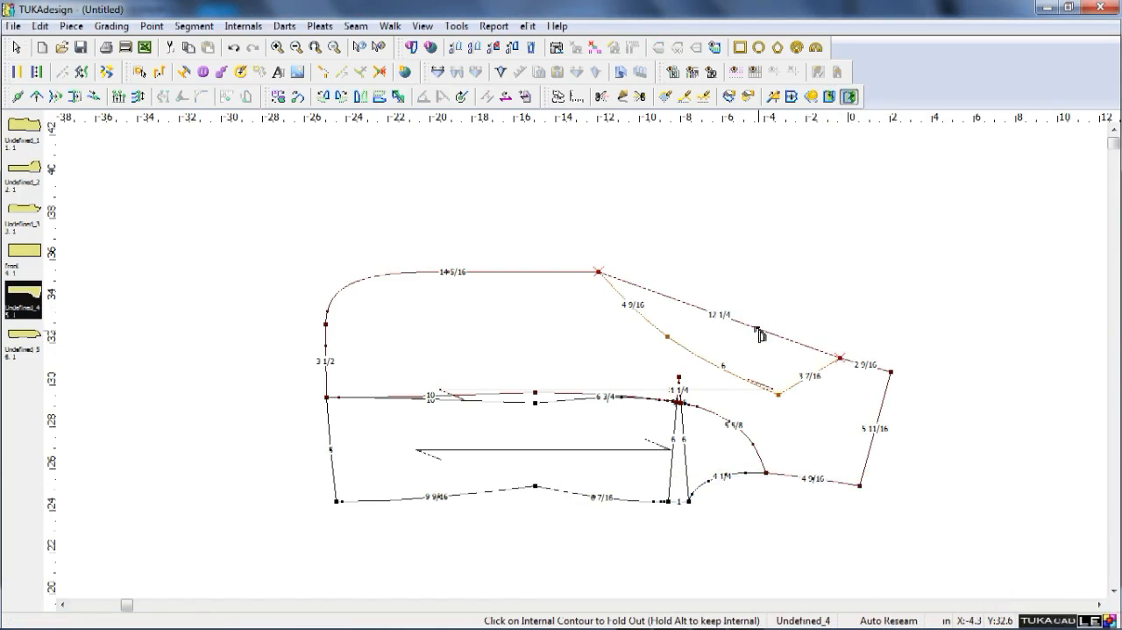
pyautogui.click(729, 372)
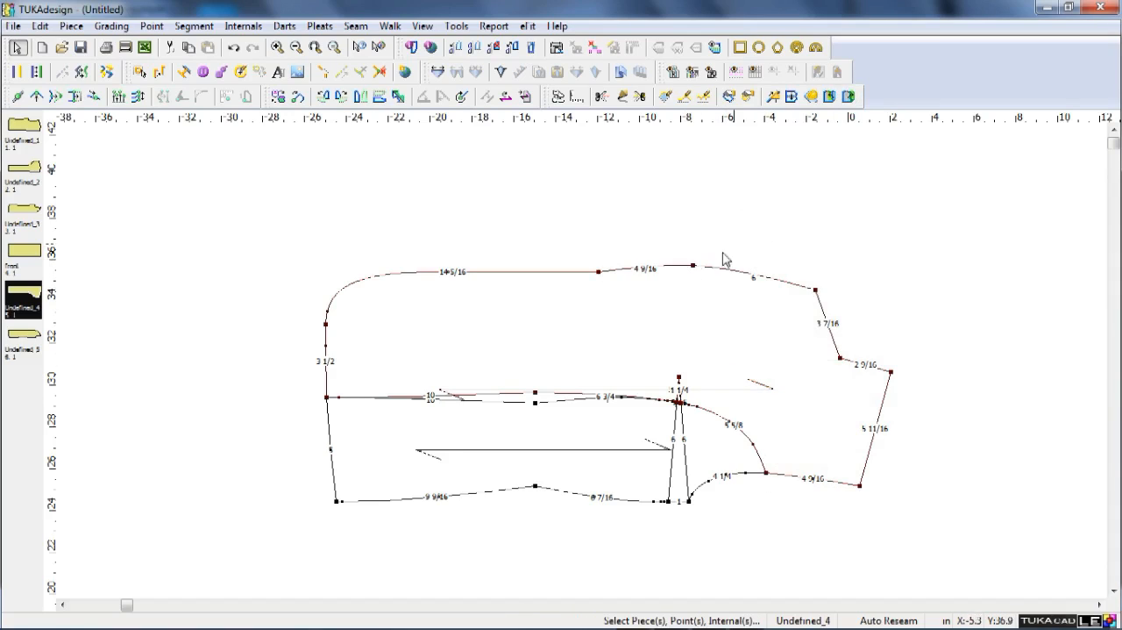
# Move the intermediate point on the lapel edge 0.25 in vertically inward, with no horizontal shift.
pyautogui.press('q')
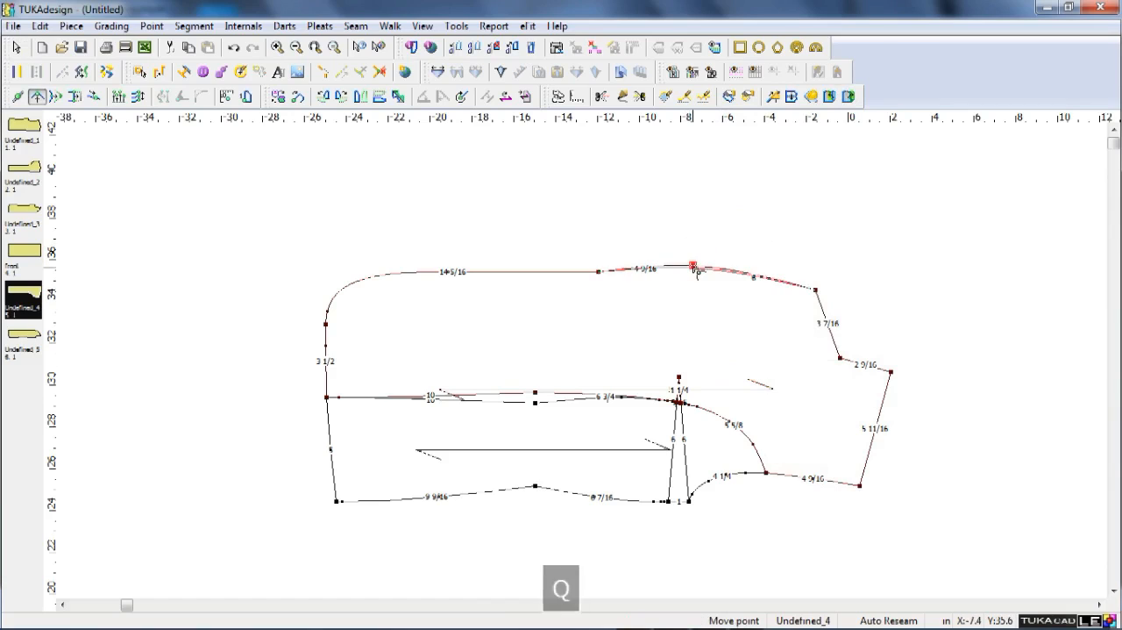
pyautogui.click(693, 265)
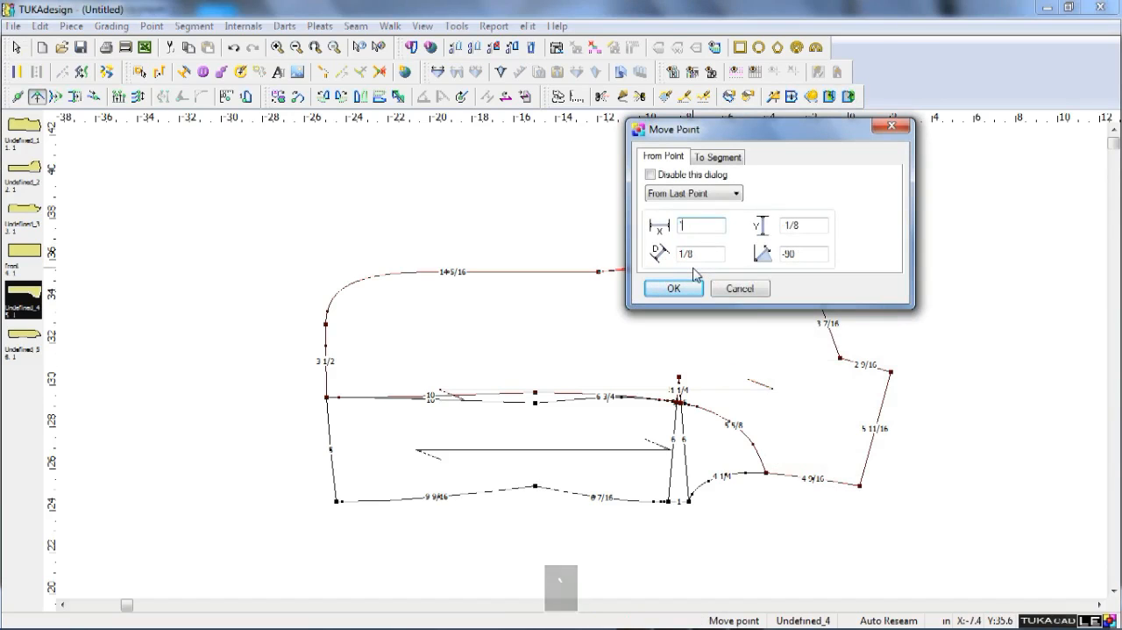
pyautogui.press('BackSpace')
pyautogui.press('Tab')
pyautogui.write('.25')
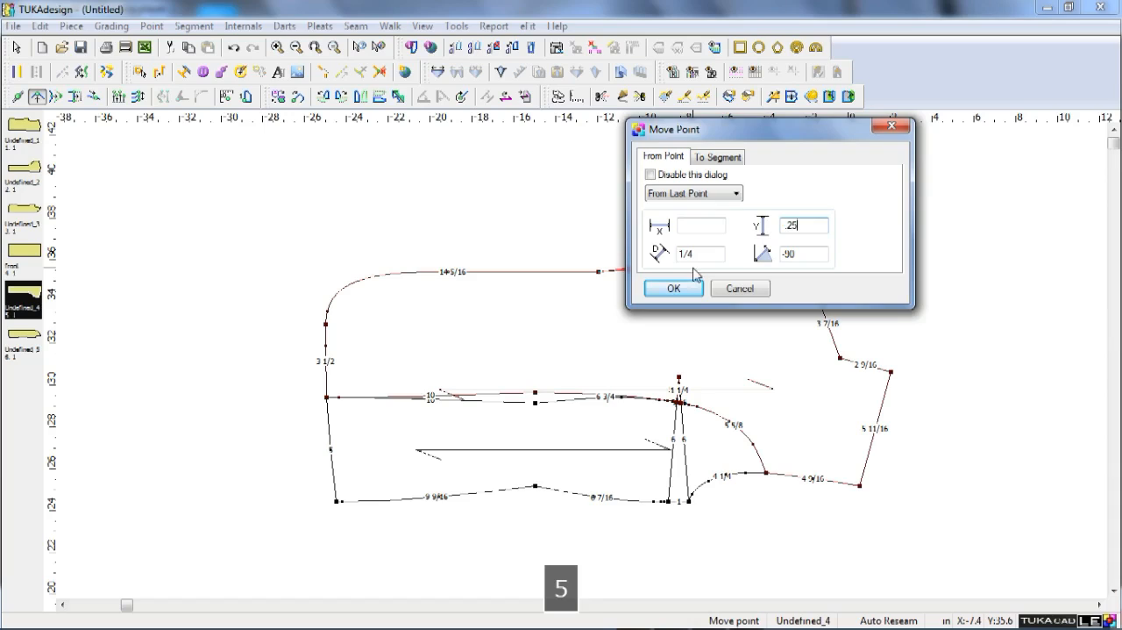
pyautogui.press('Return')
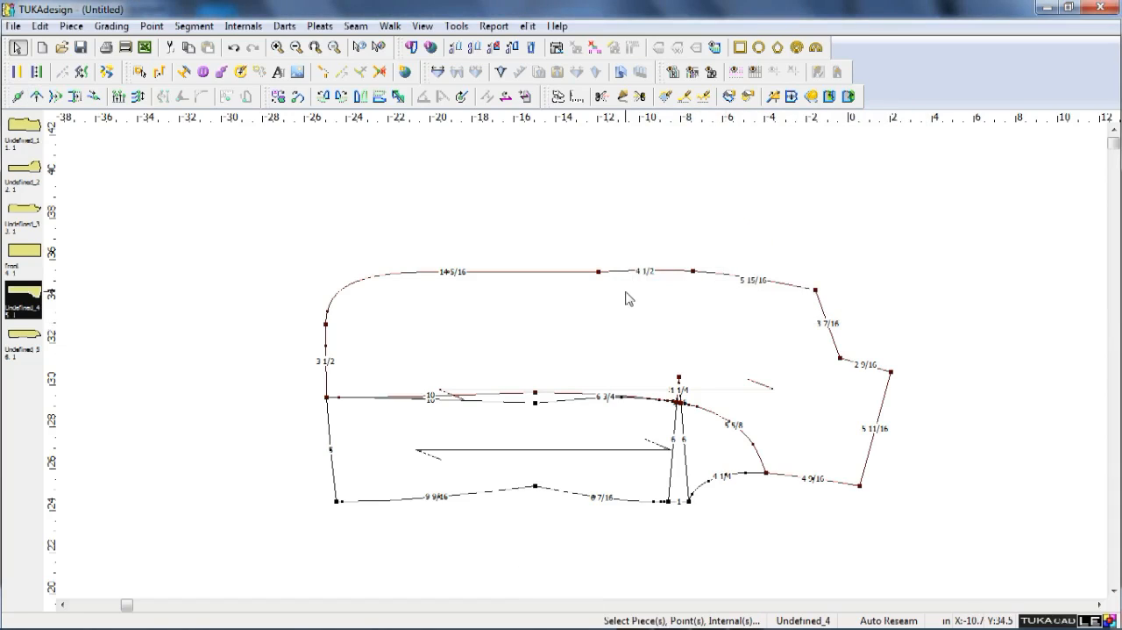
# Delete the extra point beside the front hem corner and make the hem end point a curve point to round the corner.
pyautogui.click(325, 315)
pyautogui.press('Delete')
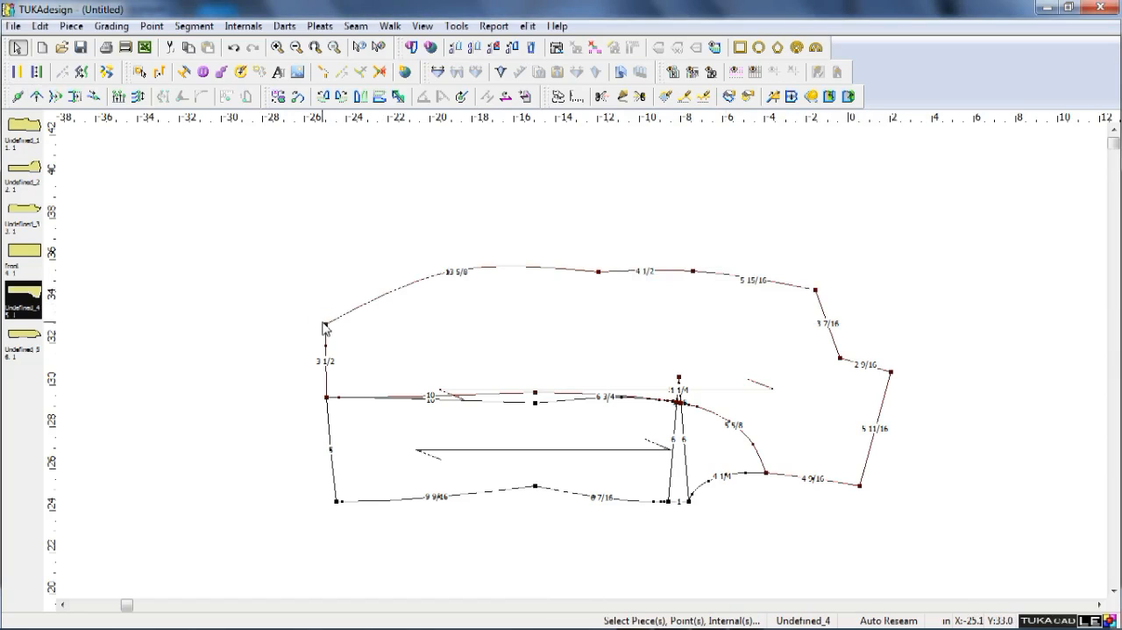
pyautogui.doubleClick(325, 323)
pyautogui.click(606, 250)
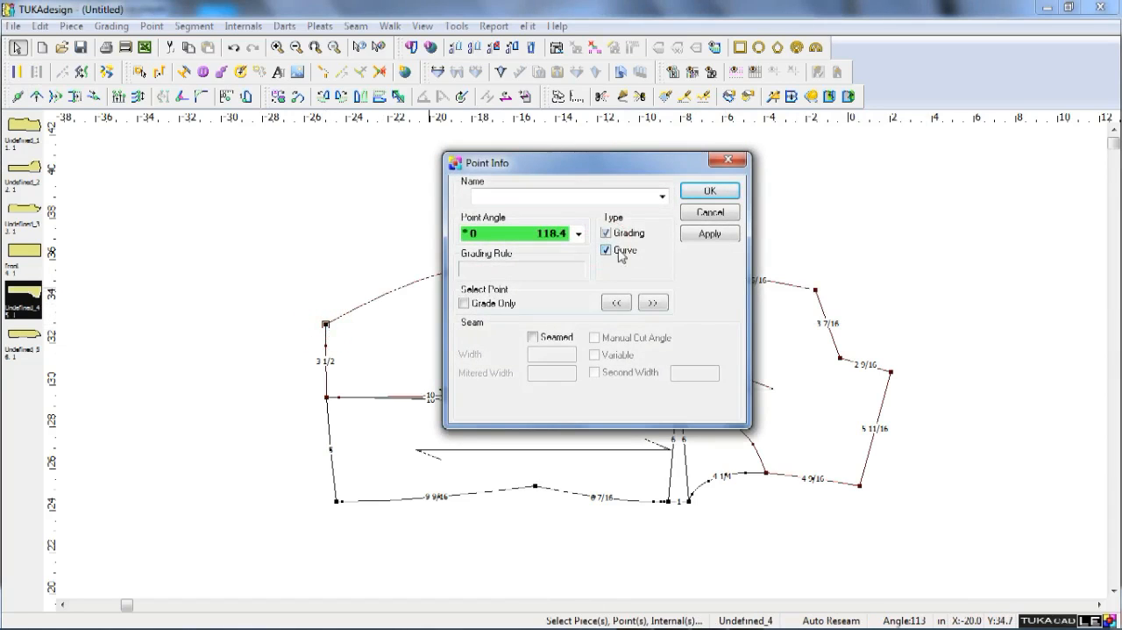
pyautogui.click(710, 190)
pyautogui.rightClick(370, 260)
pyautogui.click(326, 268)
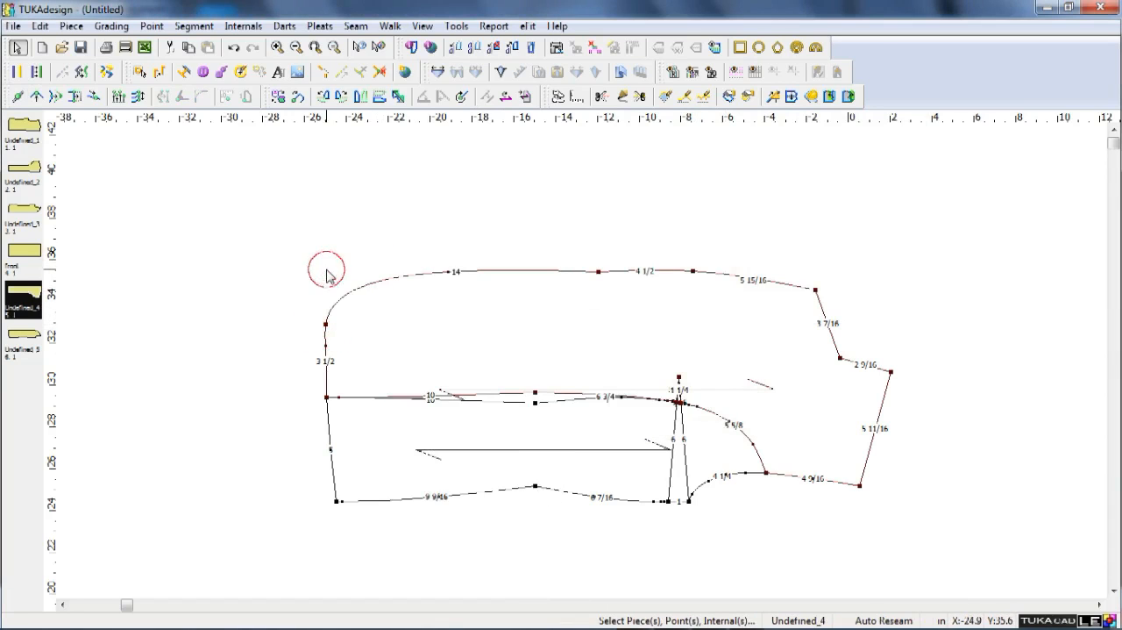
pyautogui.scroll(-1, 538, 338)
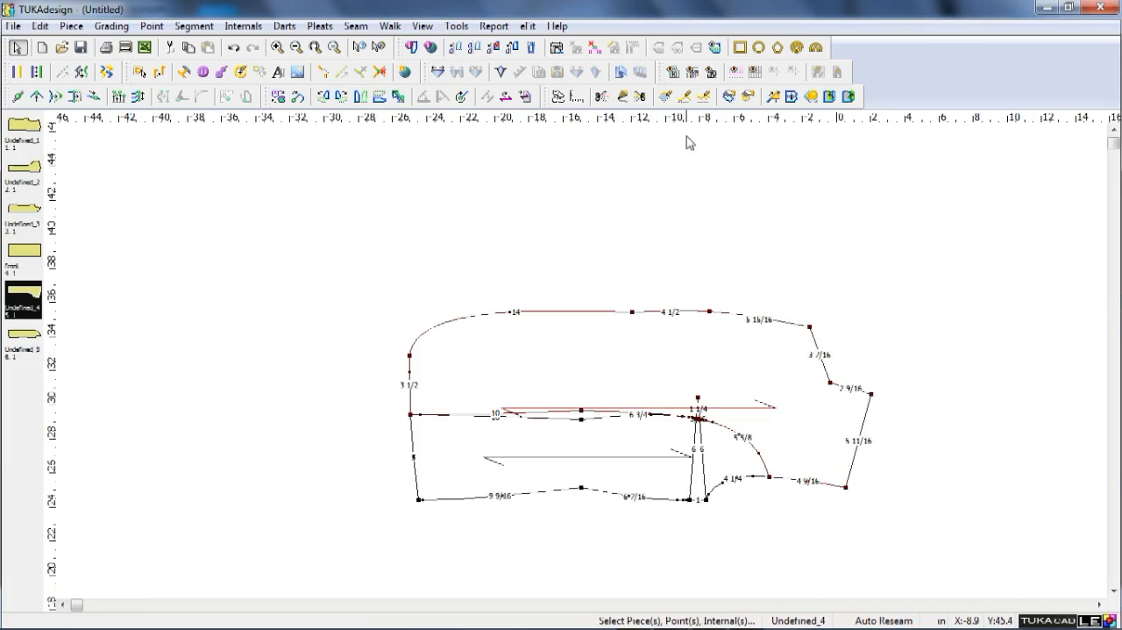
pyautogui.press('F9')
pyautogui.scroll(1, 584, 369)
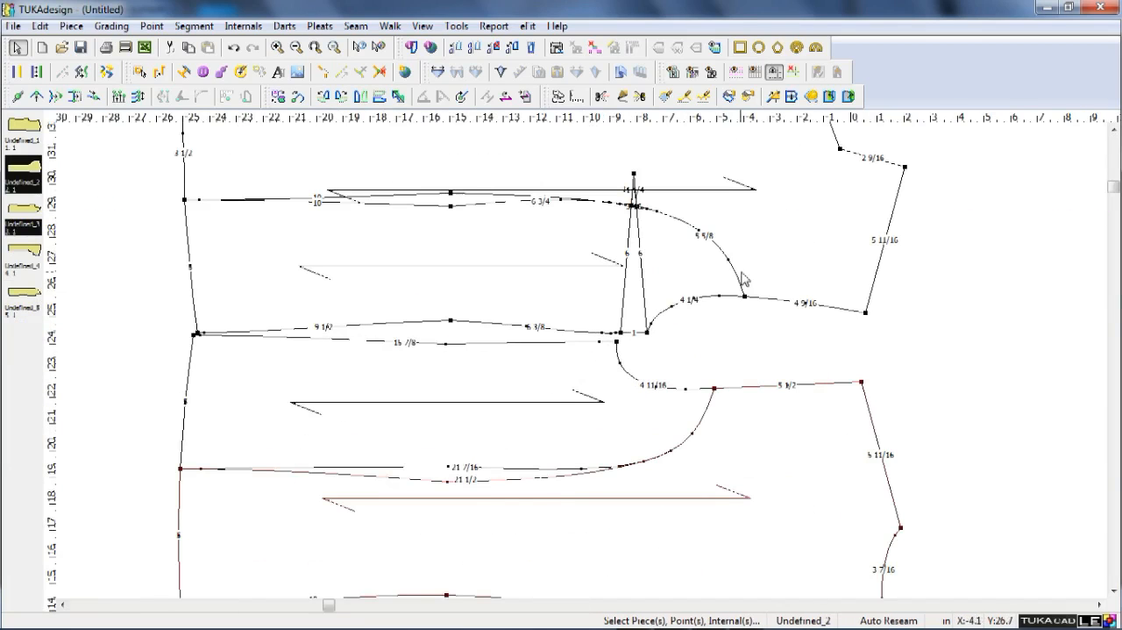
pyautogui.scroll(-2, 586, 366)
pyautogui.scroll(1, 584, 367)
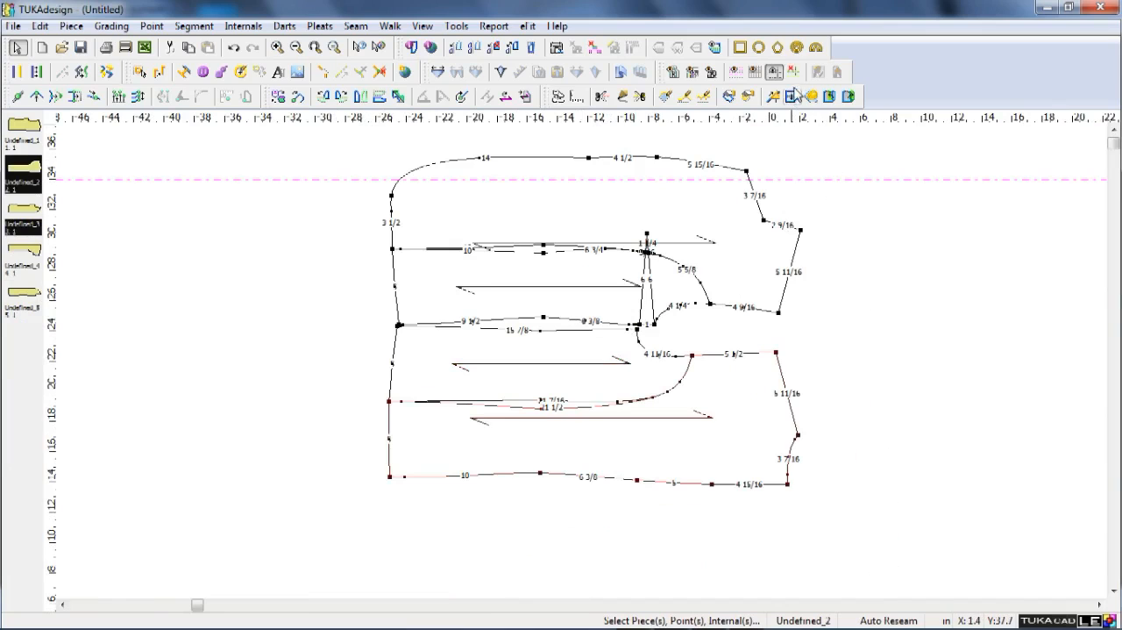
pyautogui.scroll(3, 400, 334)
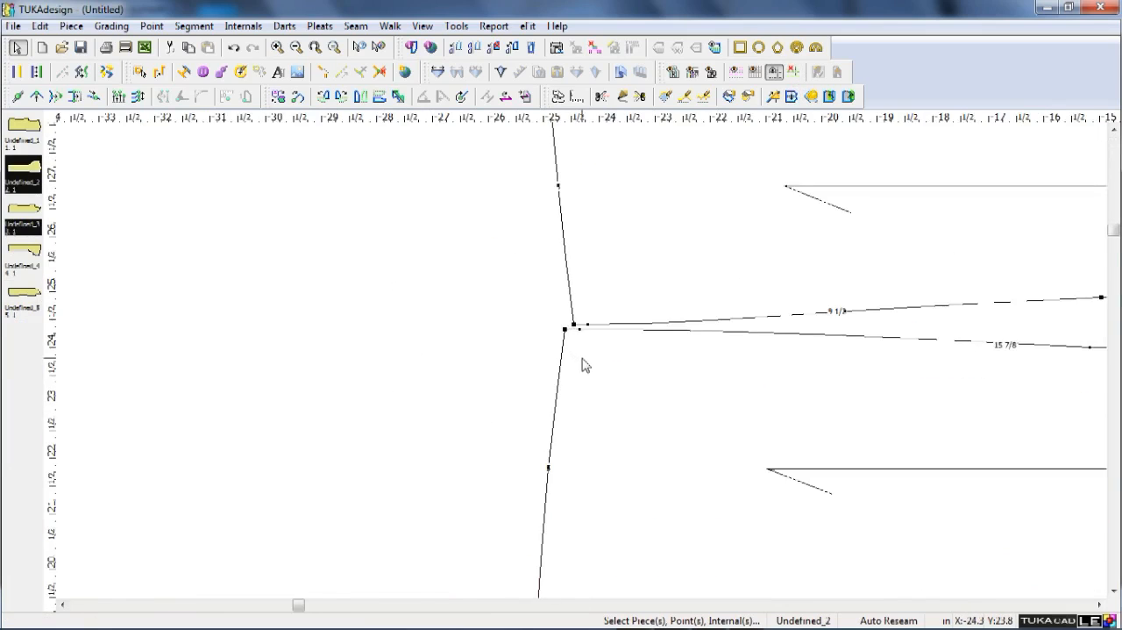
pyautogui.press('q')
pyautogui.click(548, 305)
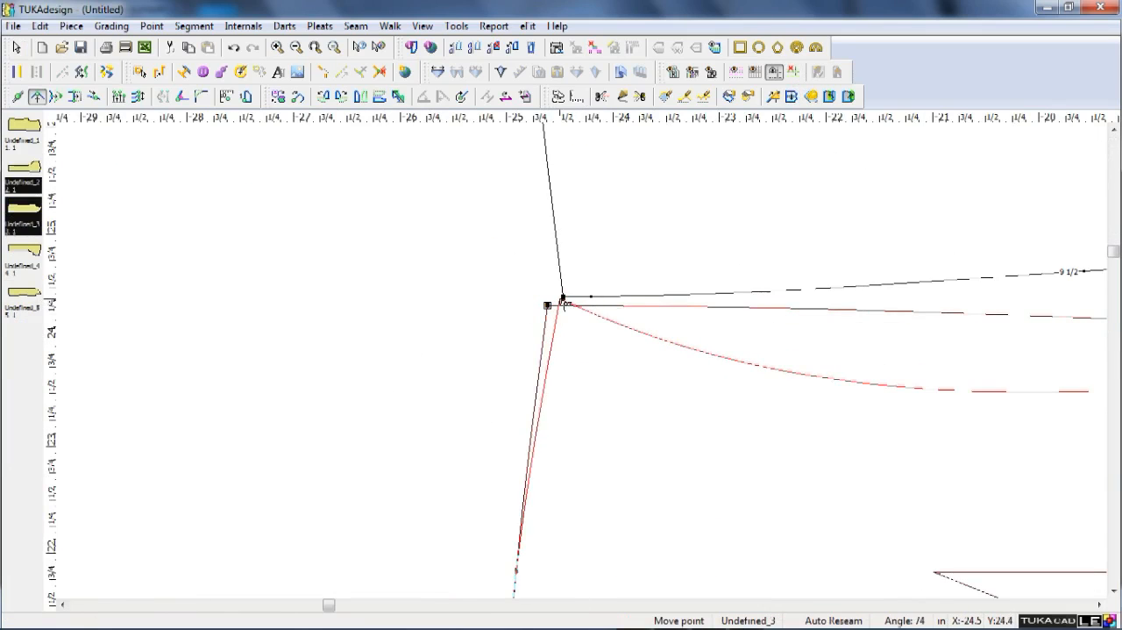
pyautogui.click(562, 309)
# Use Walk to bring the side panel's upper hem corner onto the neighbouring side-front piece's hem corner.
pyautogui.press('w')
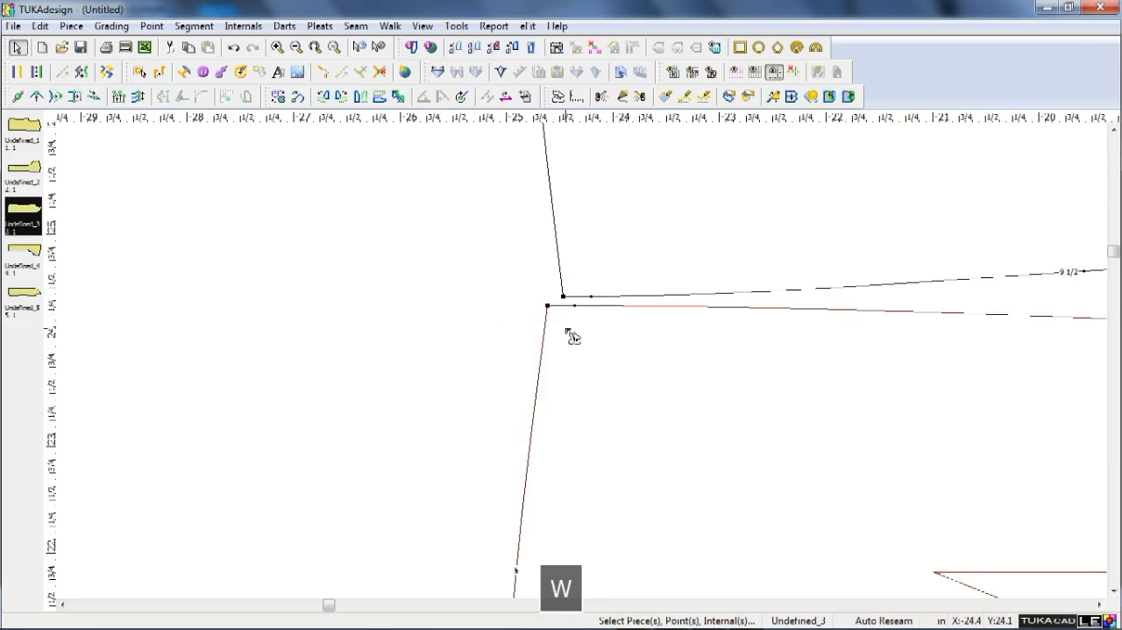
pyautogui.click(547, 306)
pyautogui.click(563, 298)
pyautogui.scroll(-11, 652, 323)
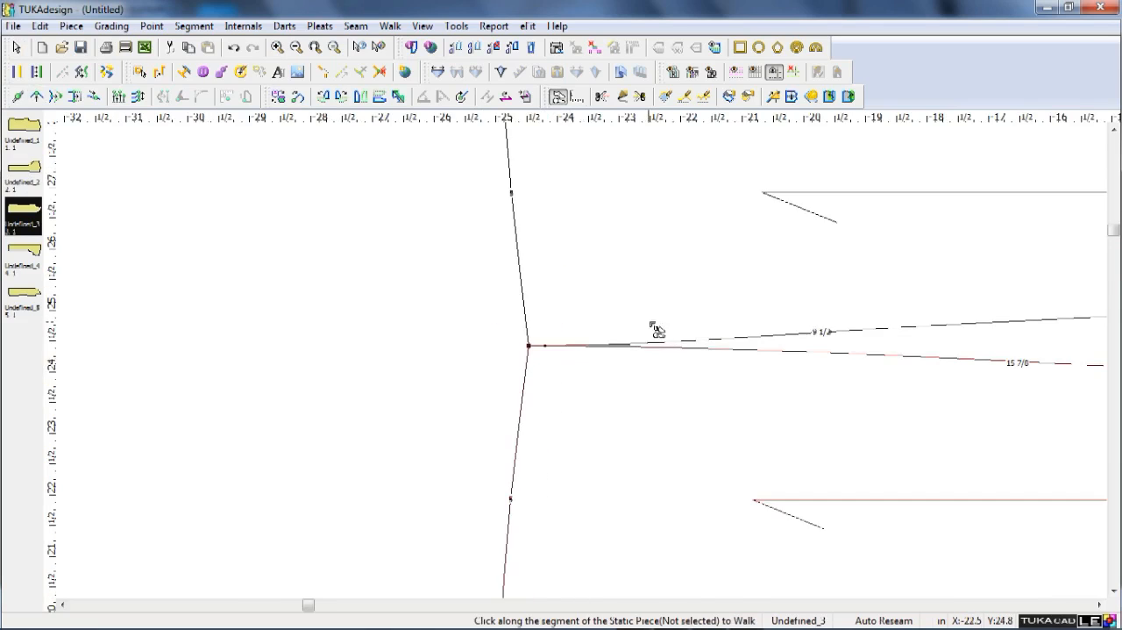
pyautogui.rightClick(442, 370)
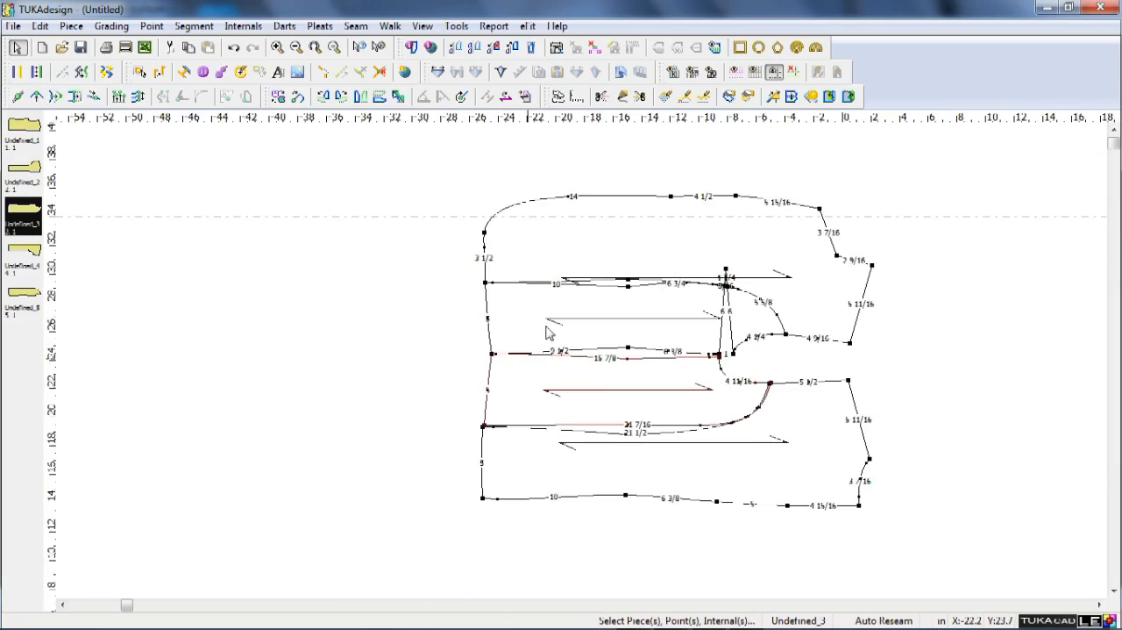
# Use Walk to align the back panel's side-seam hem corner with the side panel's lower hem corner.
pyautogui.scroll(8, 561, 351)
pyautogui.press('w')
pyautogui.click(416, 341)
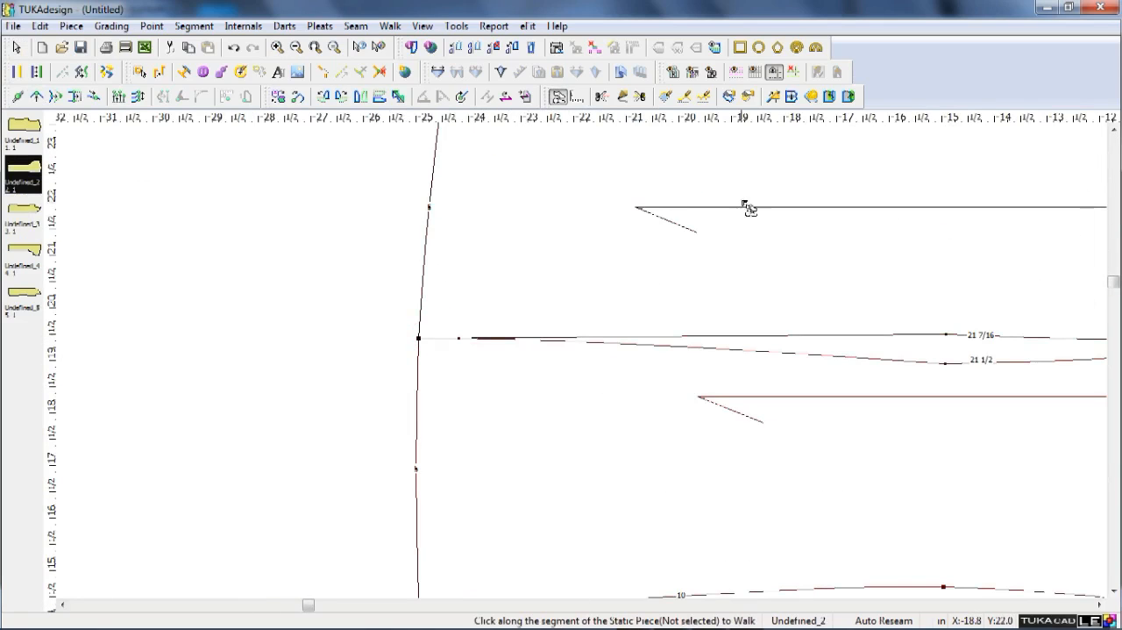
pyautogui.rightClick(402, 256)
pyautogui.scroll(-7, 650, 235)
pyautogui.scroll(1, 713, 308)
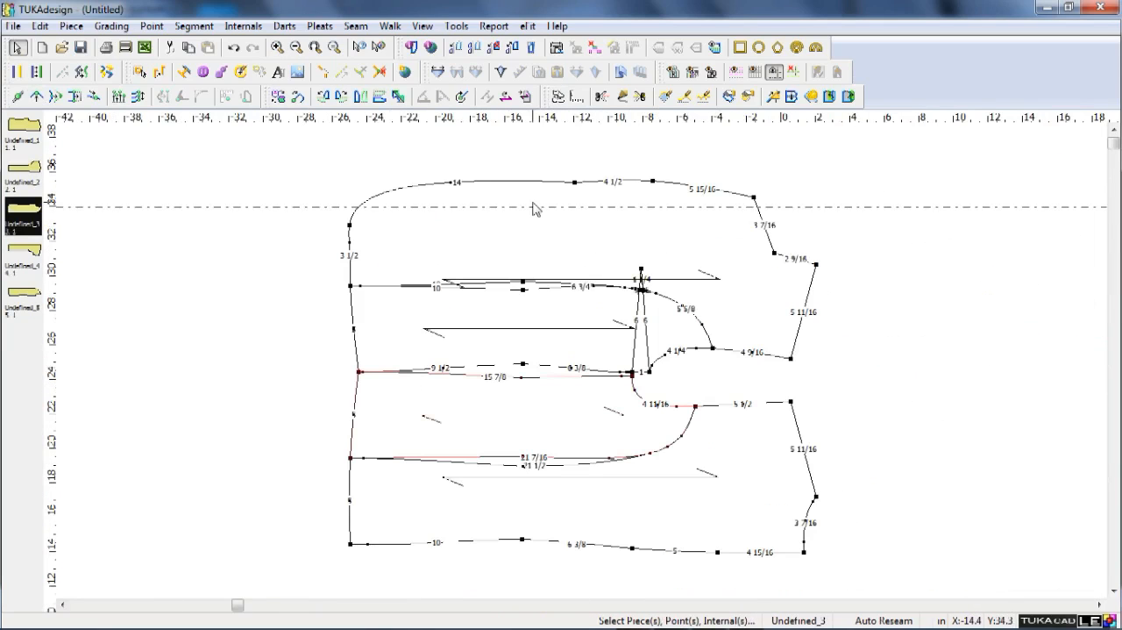
# Move the horizontal guide to the front-edge break point and offset it -1.25 in into the front panel.
pyautogui.click(771, 184)
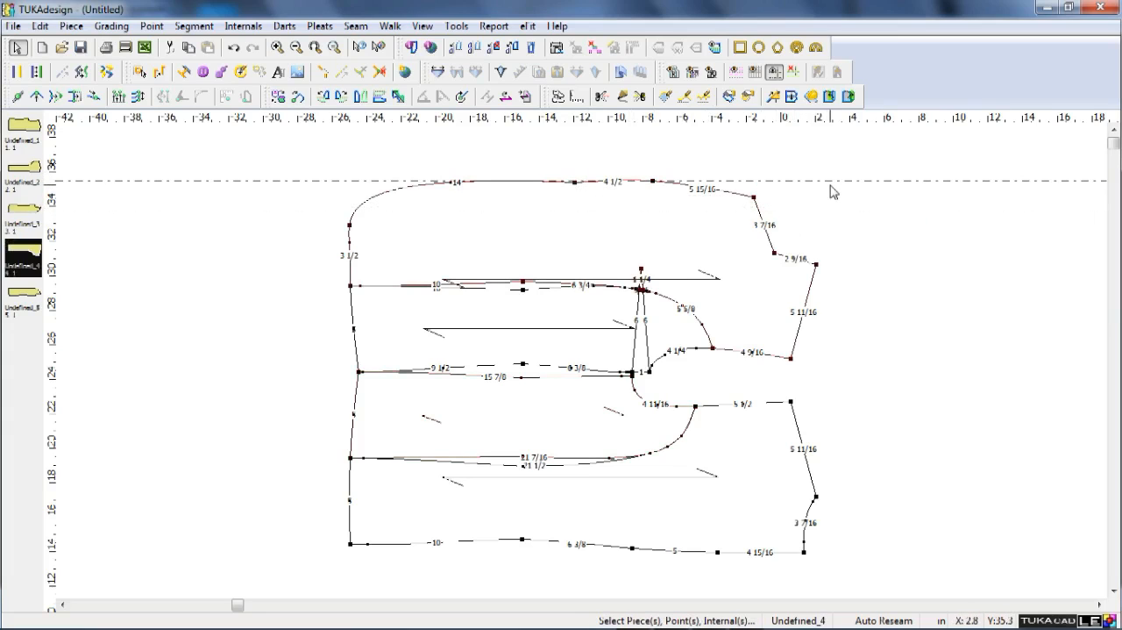
pyautogui.doubleClick(841, 181)
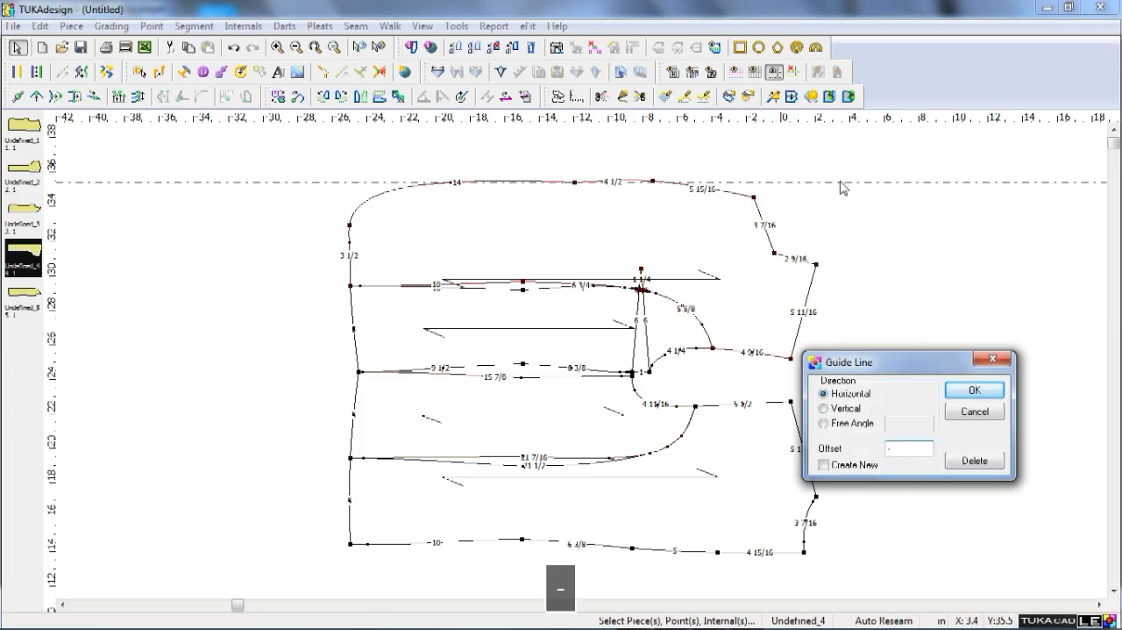
pyautogui.write('1.25')
pyautogui.press('Return')
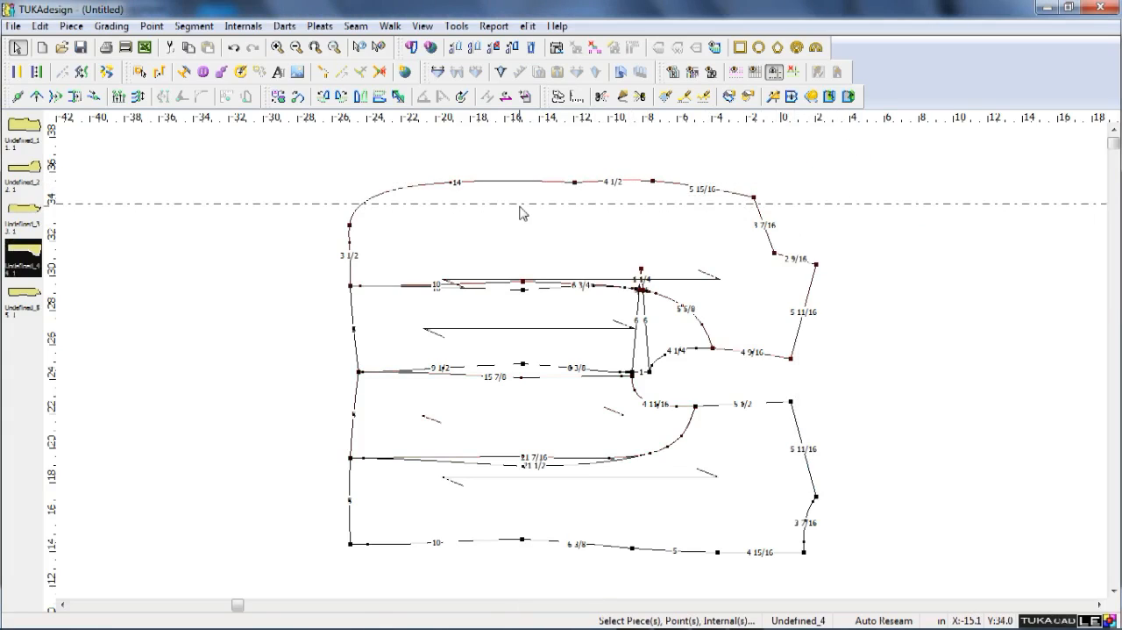
# Measure the distance from the horizontal guide to the front panel's side-seam waist point.
pyautogui.press('m')
pyautogui.click(524, 283)
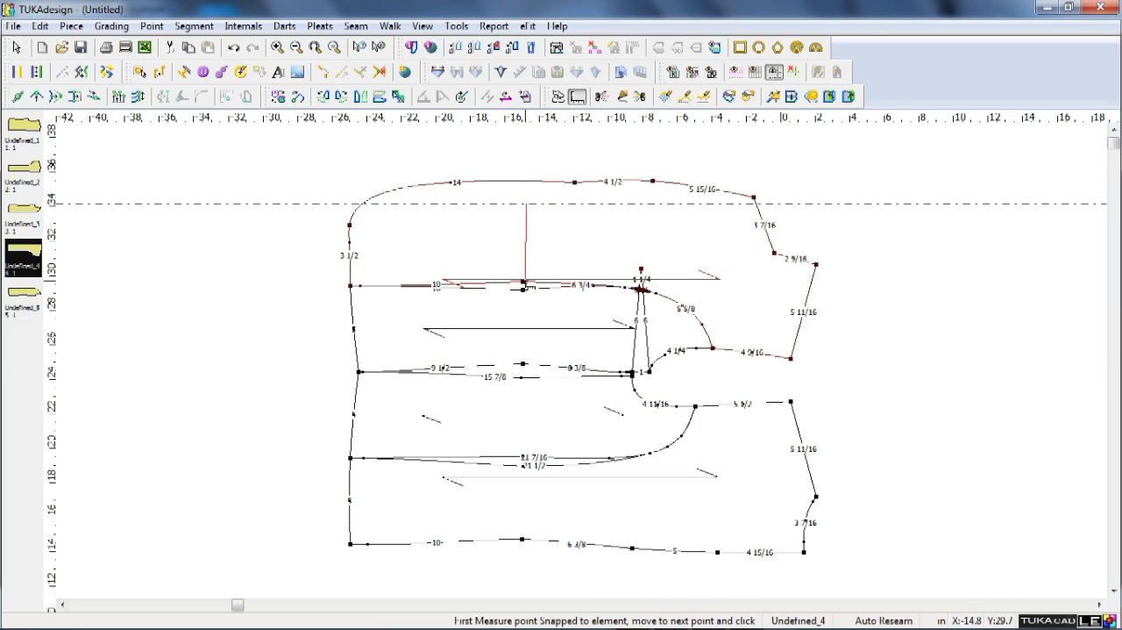
pyautogui.click(523, 281)
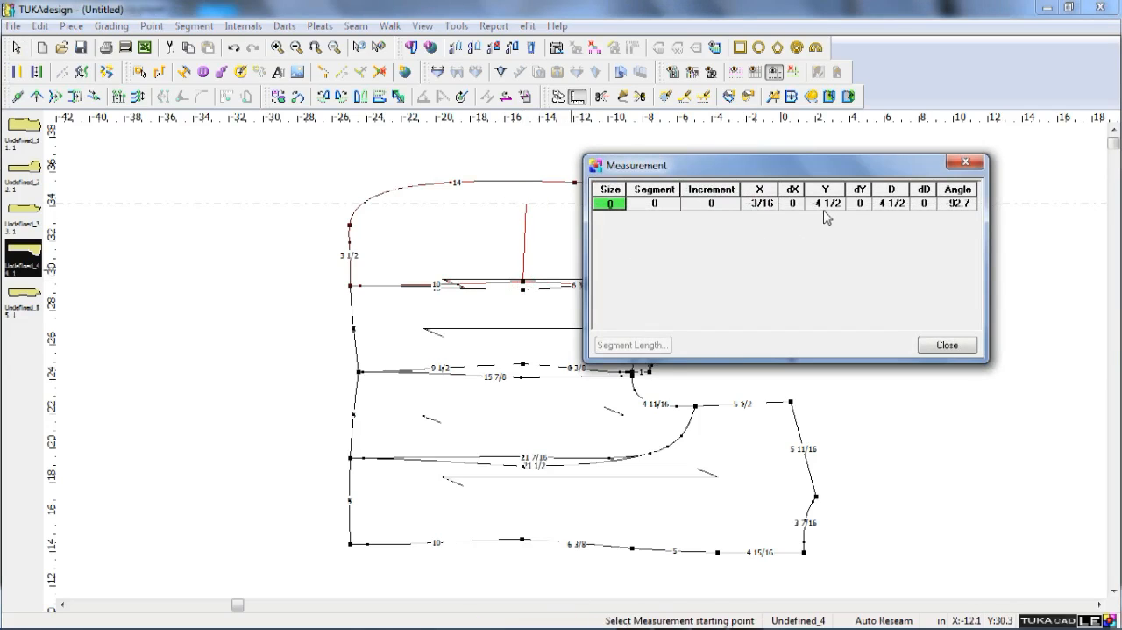
pyautogui.click(945, 346)
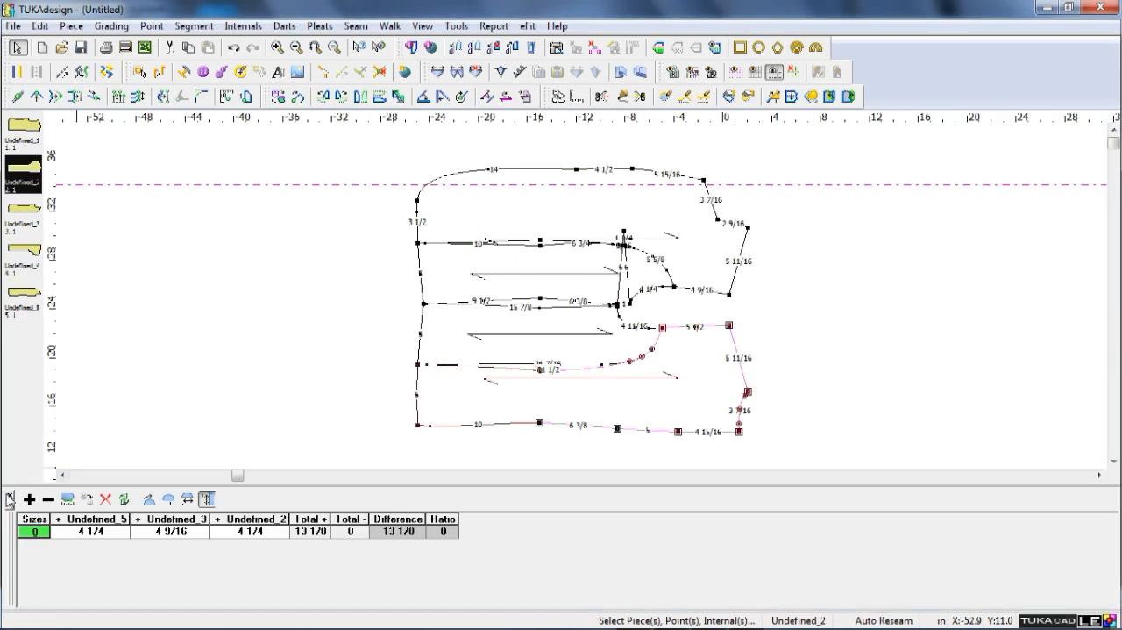
# Clear the horizontal guide, then place a vertical guide at the front-edge break point with an offset of -0.5 in.
pyautogui.click(8, 495)
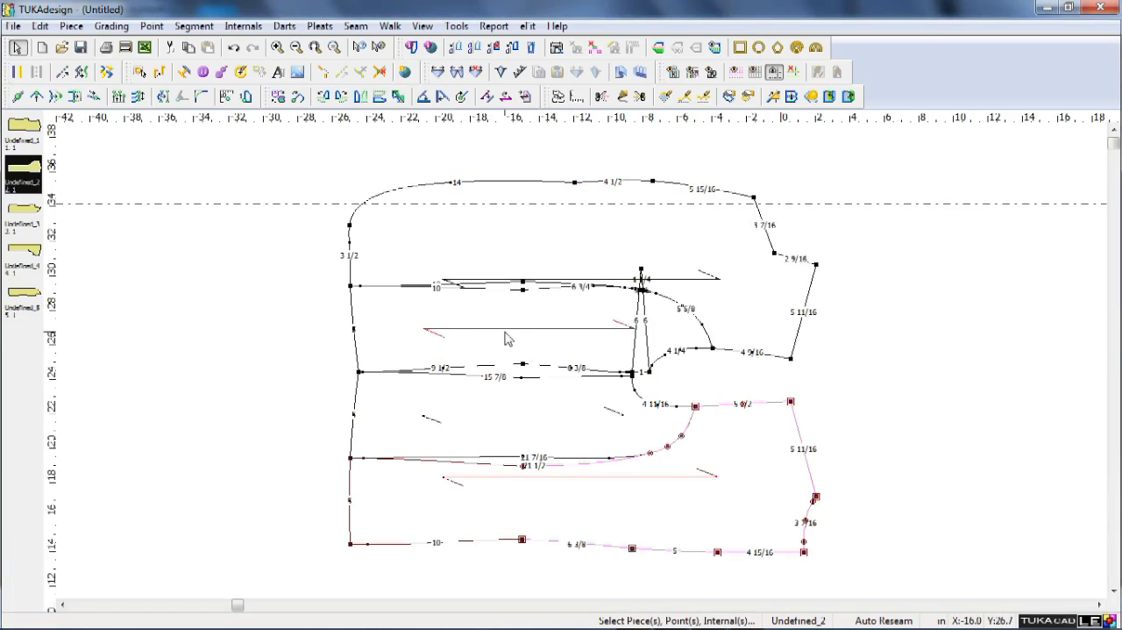
pyautogui.click(809, 211)
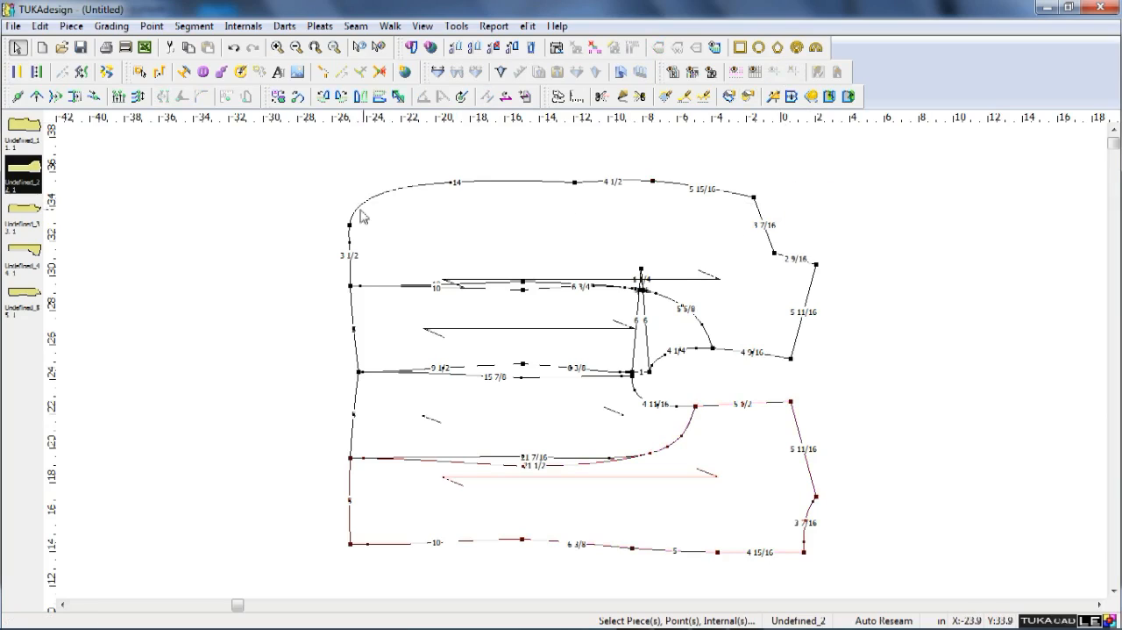
pyautogui.moveTo(49, 182); pyautogui.dragTo(578, 173)
pyautogui.doubleClick(574, 168)
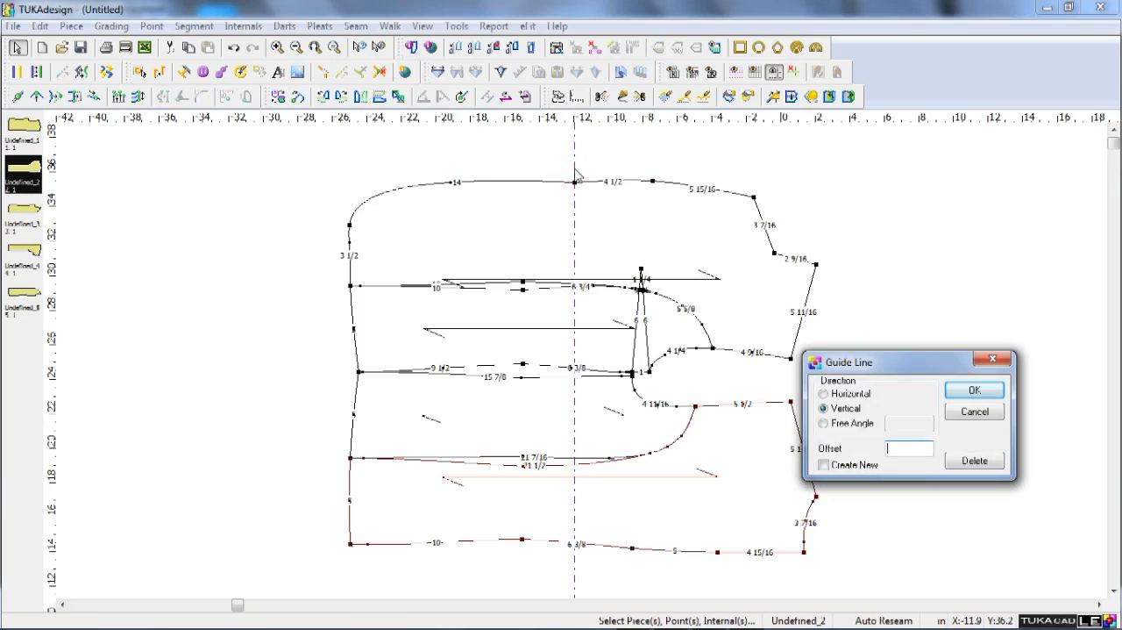
pyautogui.write('-.5')
pyautogui.press('Return')
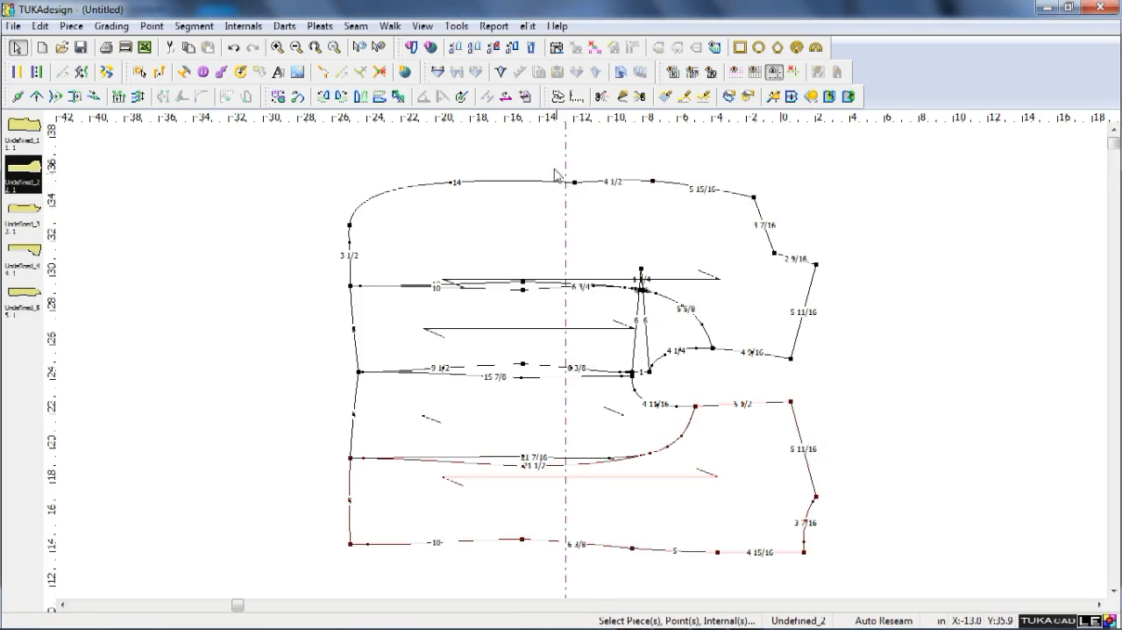
# Place a second vertical guide on the front panel's hem edge and try offsetting it -3 in.
pyautogui.moveTo(50, 243); pyautogui.dragTo(351, 230)
pyautogui.doubleClick(350, 200)
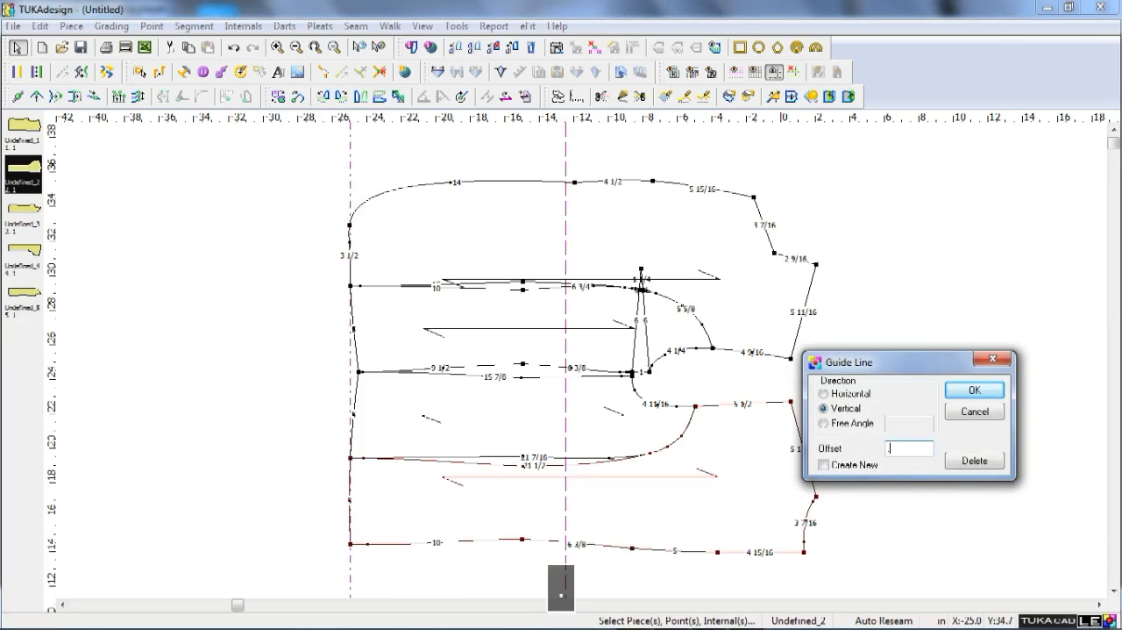
pyautogui.write('3')
pyautogui.press('Left')
pyautogui.press('BackSpace')
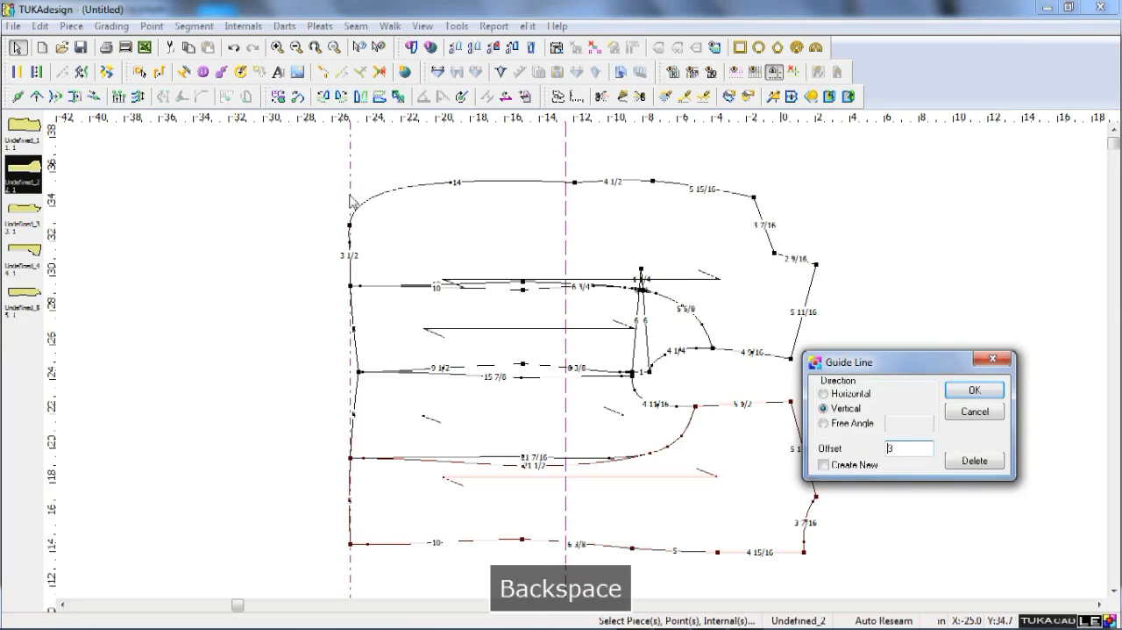
pyautogui.write('-')
pyautogui.press('Return')
# Set the second vertical guide on the front panel's hem edge and offset it 3 in into the panel.
pyautogui.moveTo(303, 188); pyautogui.dragTo(353, 186)
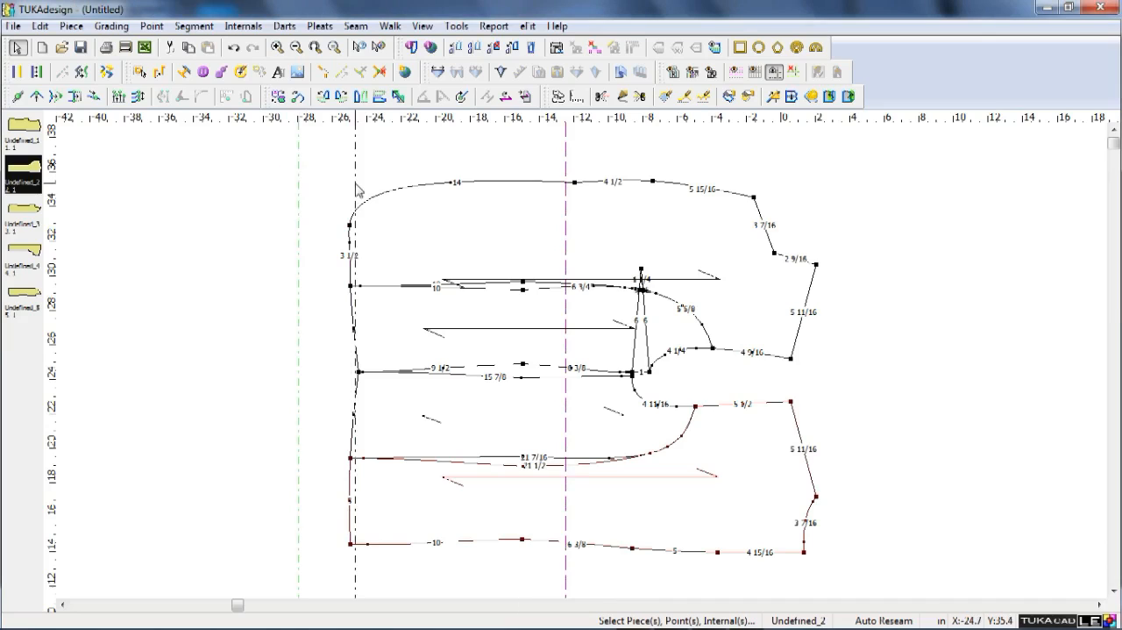
pyautogui.doubleClick(354, 183)
pyautogui.write('3')
pyautogui.press('Return')
# Insert a button row between the two vertical guides with 2 buttons between, using the first and last points, and clear the guides.
pyautogui.click(222, 72)
pyautogui.click(408, 202)
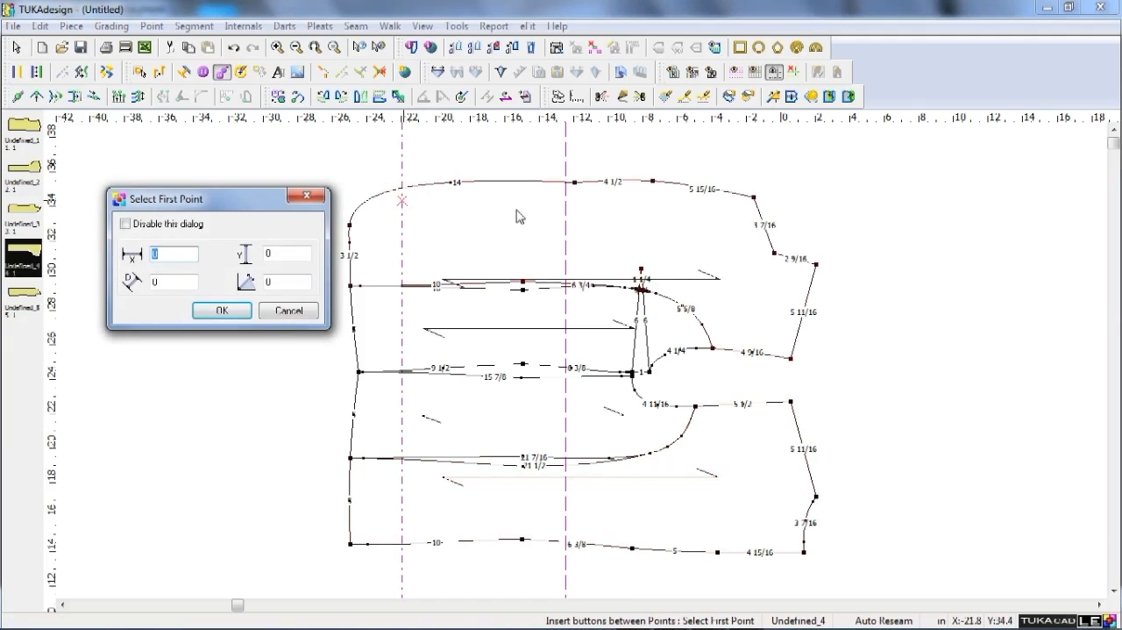
pyautogui.press('Return')
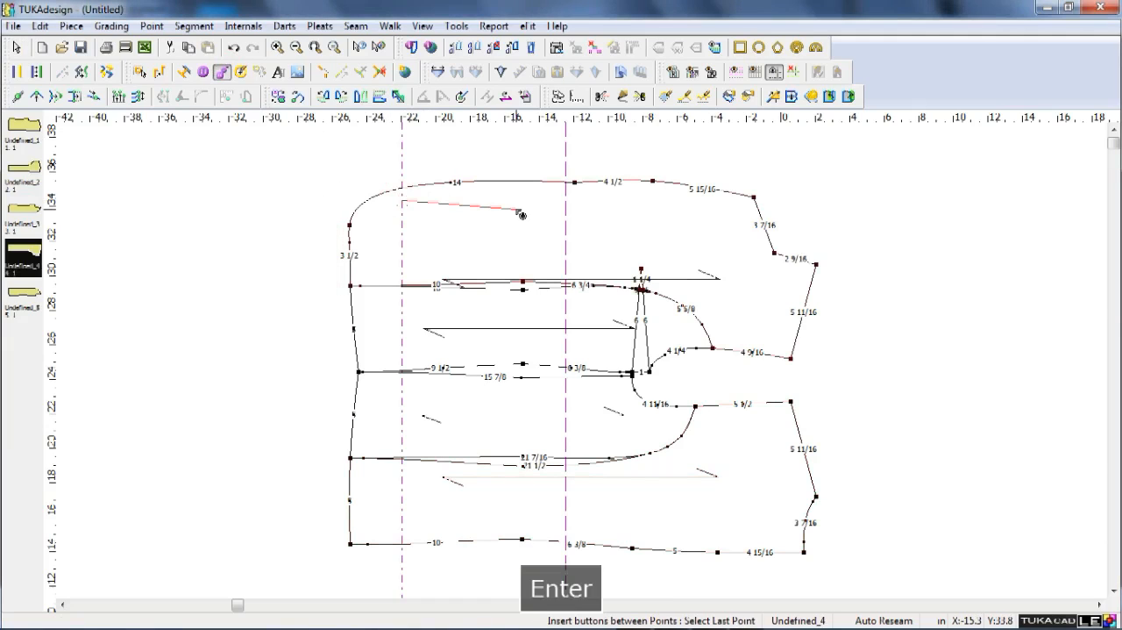
pyautogui.click(568, 201)
pyautogui.press('Return')
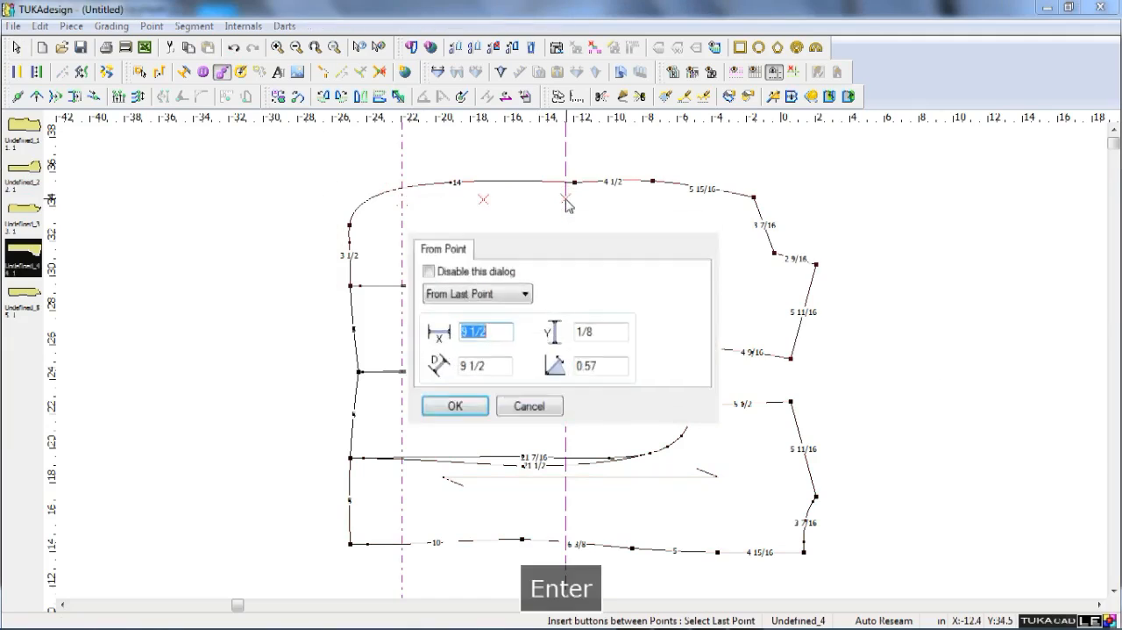
pyautogui.write('3')
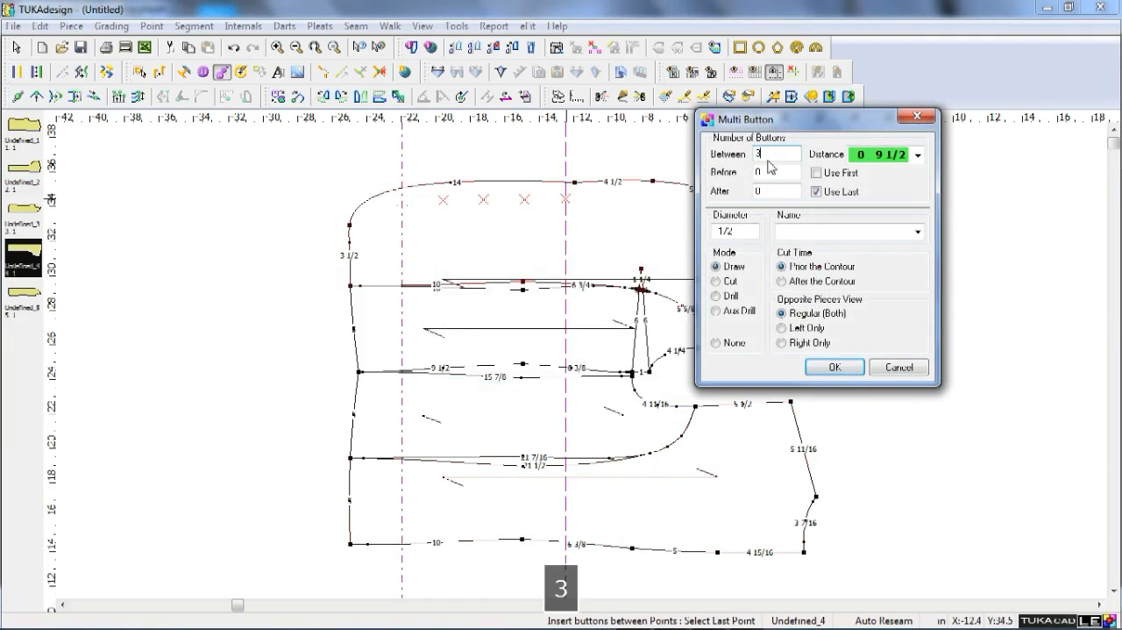
pyautogui.click(817, 173)
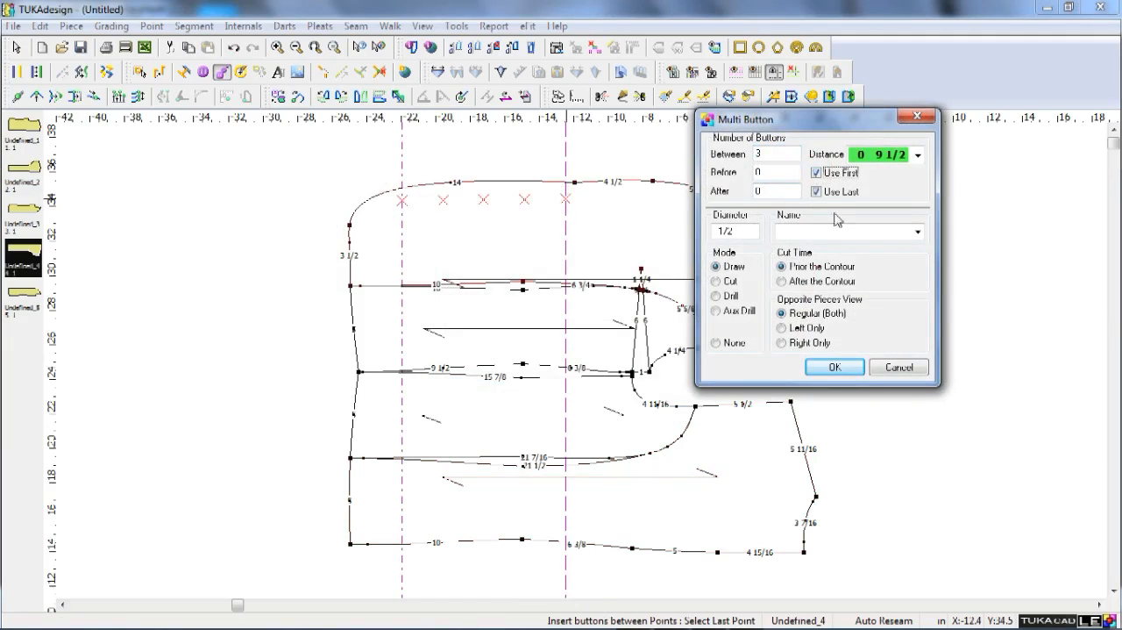
pyautogui.doubleClick(766, 156)
pyautogui.write('2')
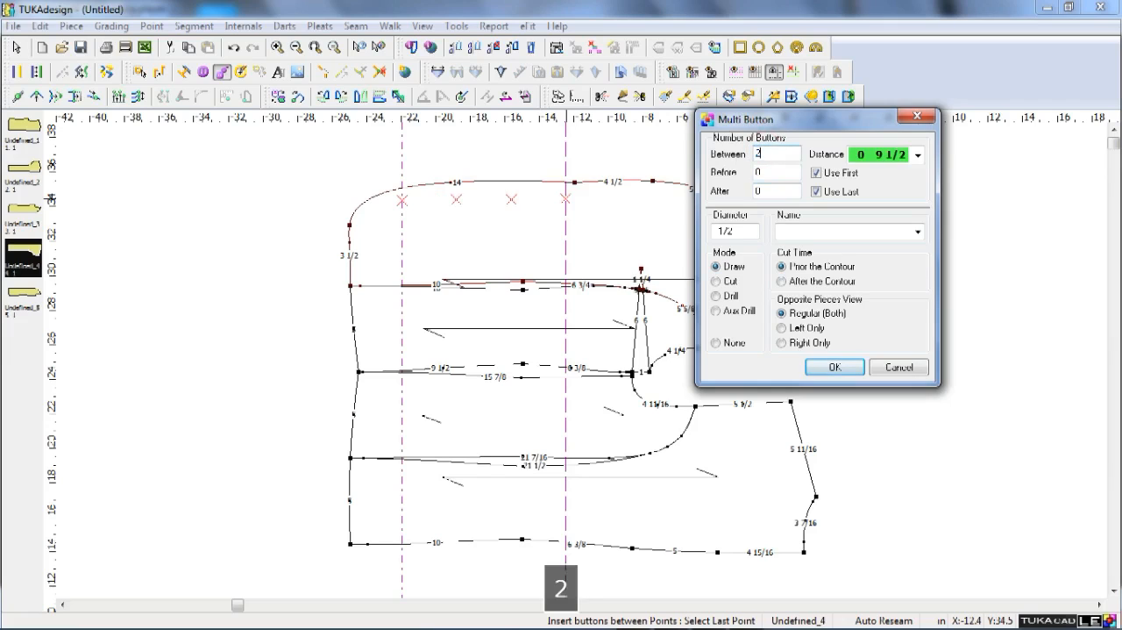
pyautogui.press('Return')
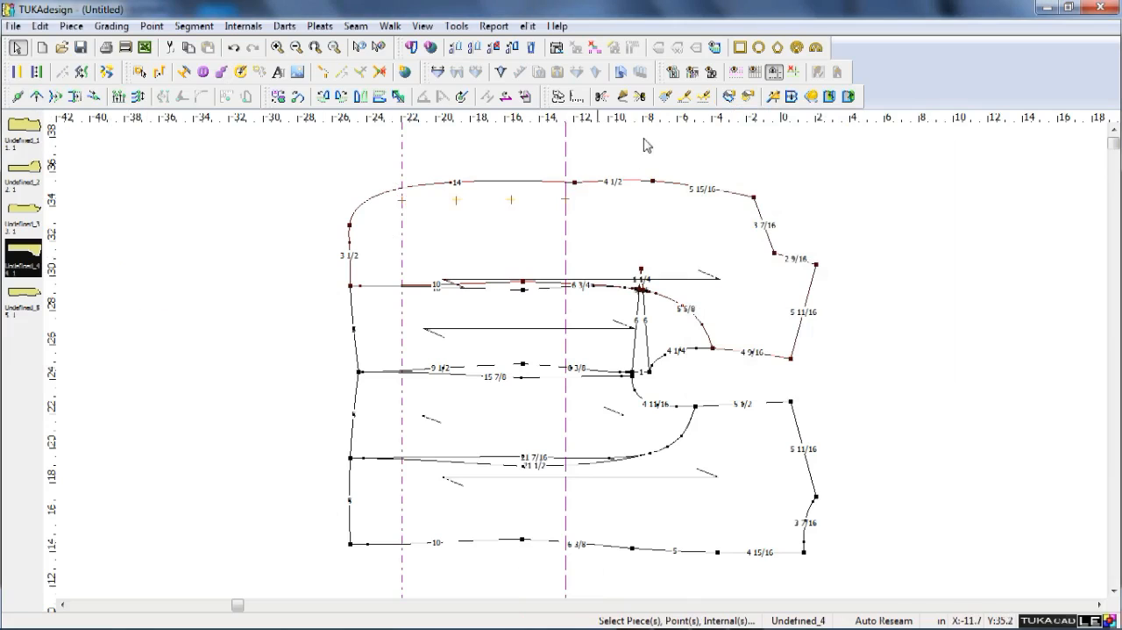
pyautogui.click(794, 73)
# Create an angled guide line through the front-edge break point and the inner corner of the lapel notch.
pyautogui.scroll(-2, 755, 357)
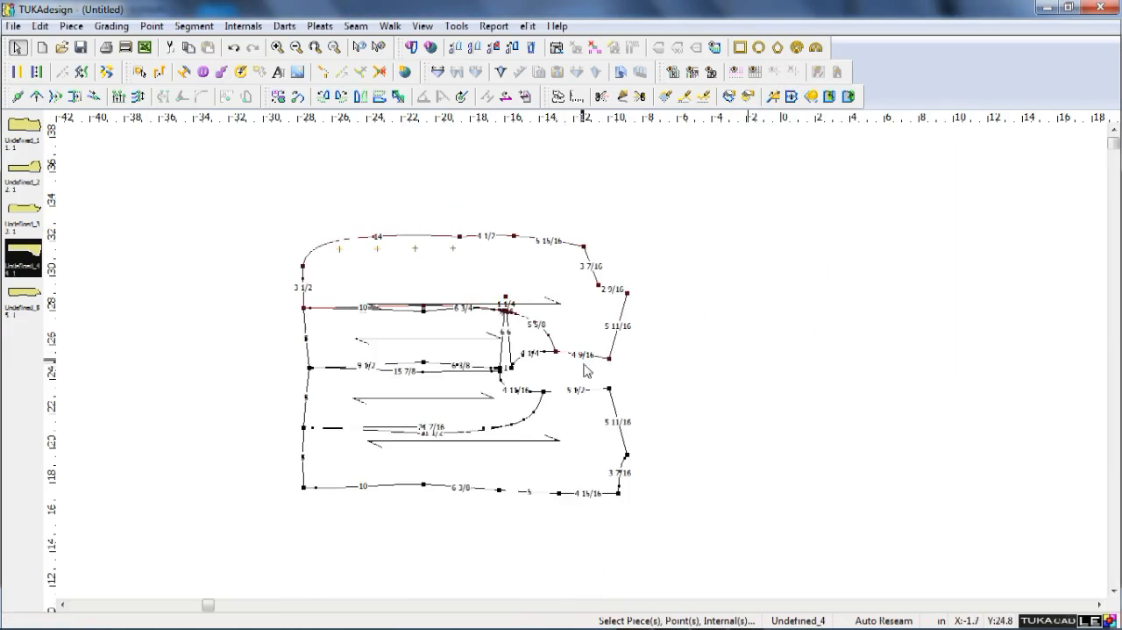
pyautogui.scroll(3, 582, 360)
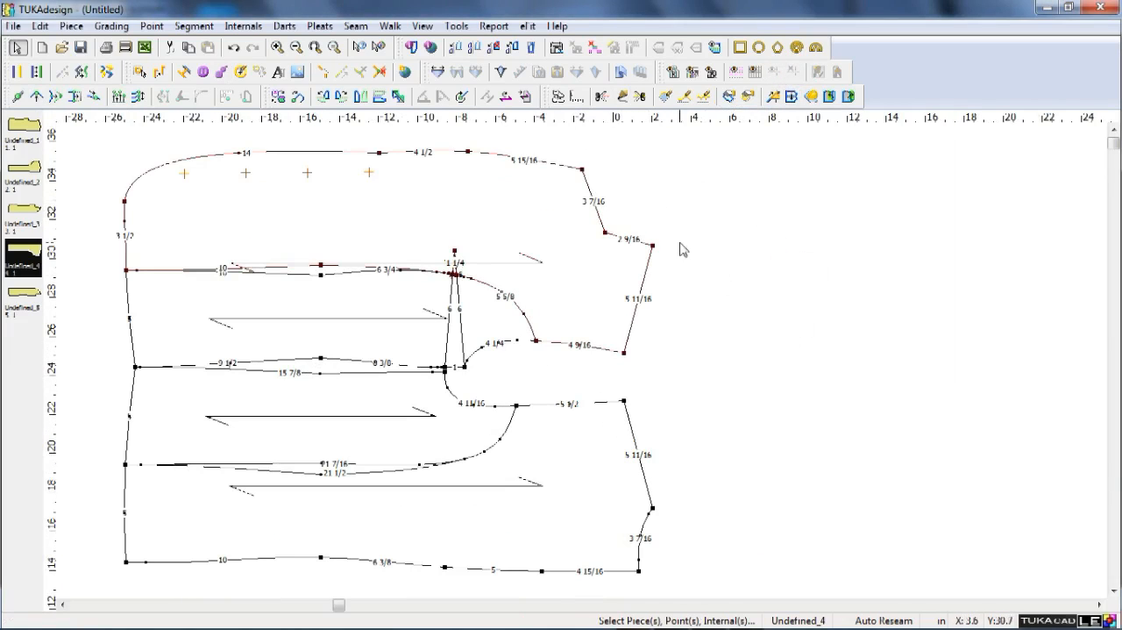
pyautogui.scroll(3, 584, 368)
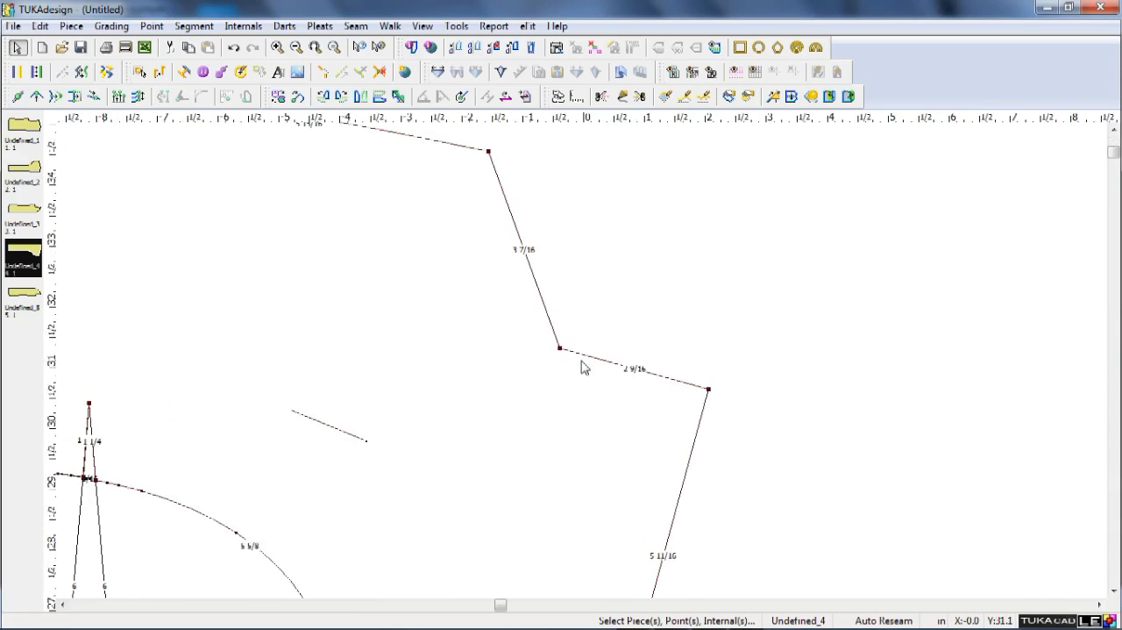
pyautogui.scroll(-3, 669, 391)
pyautogui.scroll(2, 584, 369)
pyautogui.scroll(-3, 559, 367)
pyautogui.scroll(2, 561, 368)
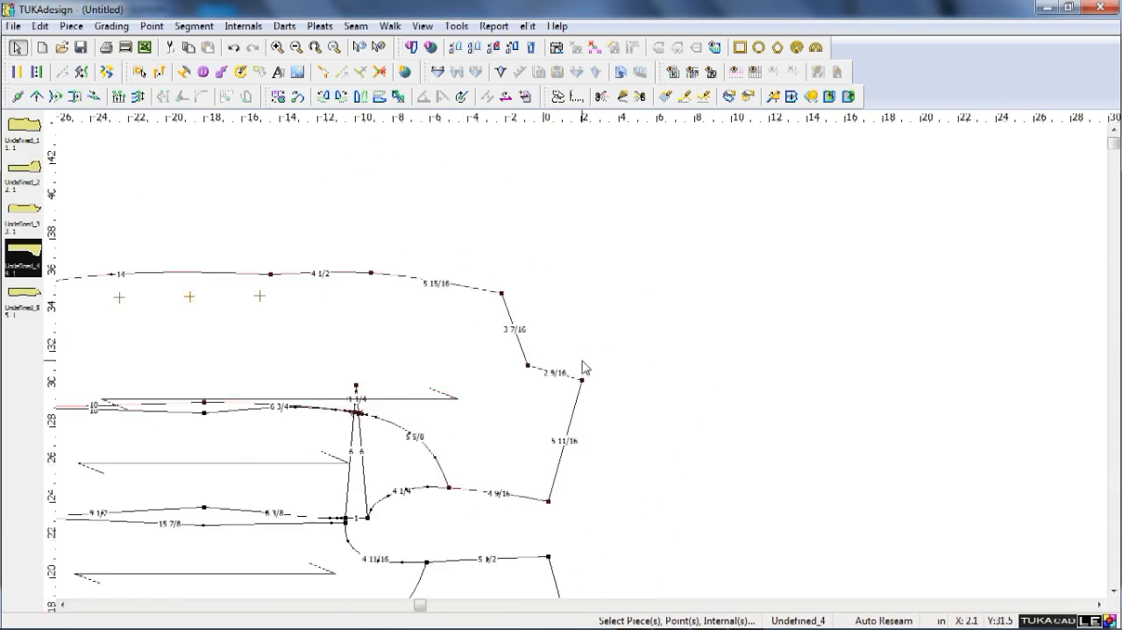
pyautogui.press('d')
pyautogui.rightClick(617, 291)
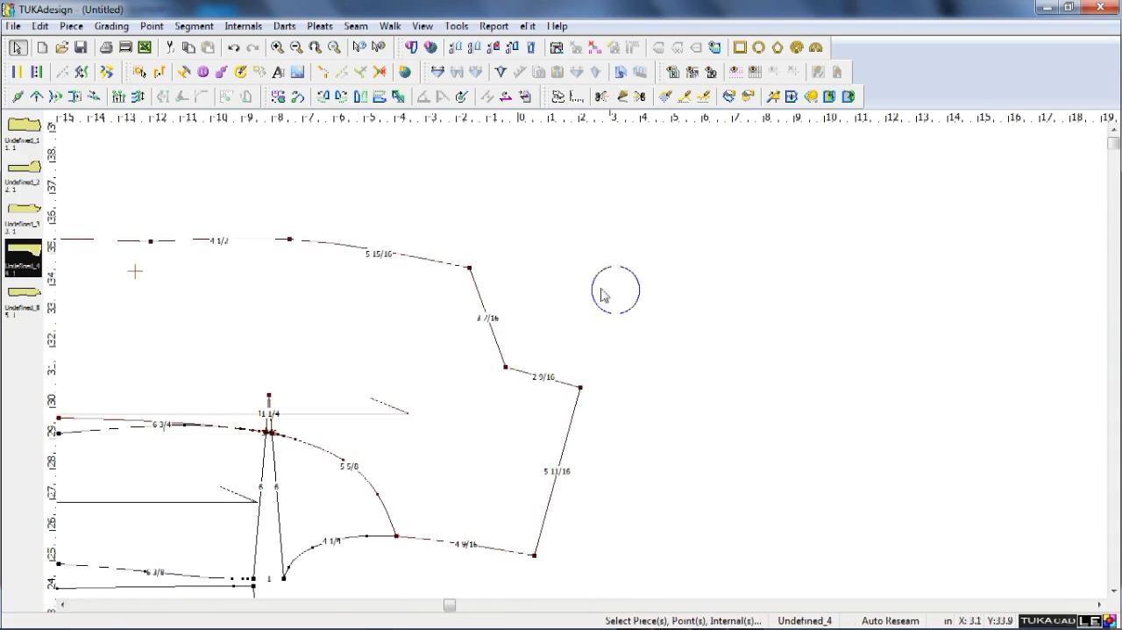
pyautogui.scroll(-2, 602, 338)
pyautogui.scroll(1, 605, 410)
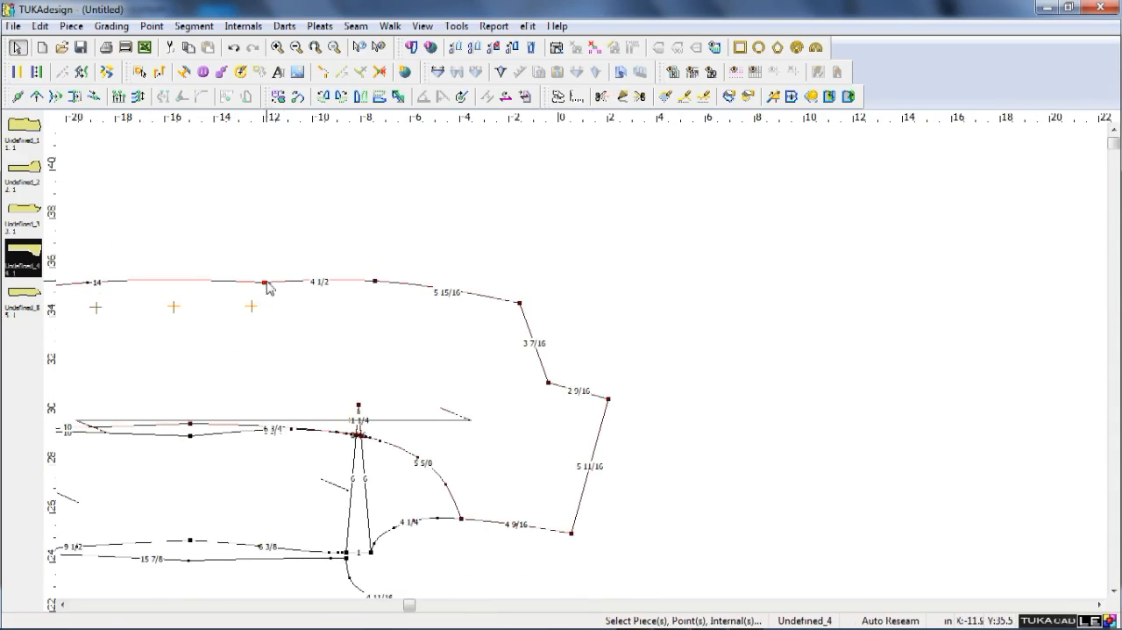
pyautogui.moveTo(264, 282); pyautogui.dragTo(548, 383)
pyautogui.rightClick(658, 336)
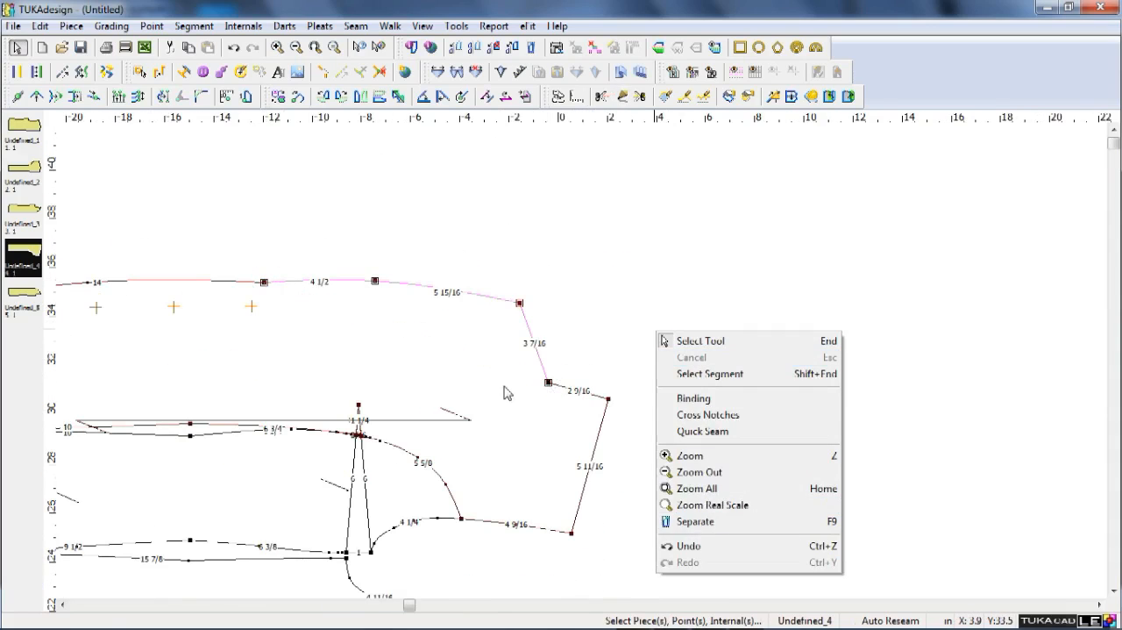
pyautogui.rightClick(447, 328)
pyautogui.click(543, 586)
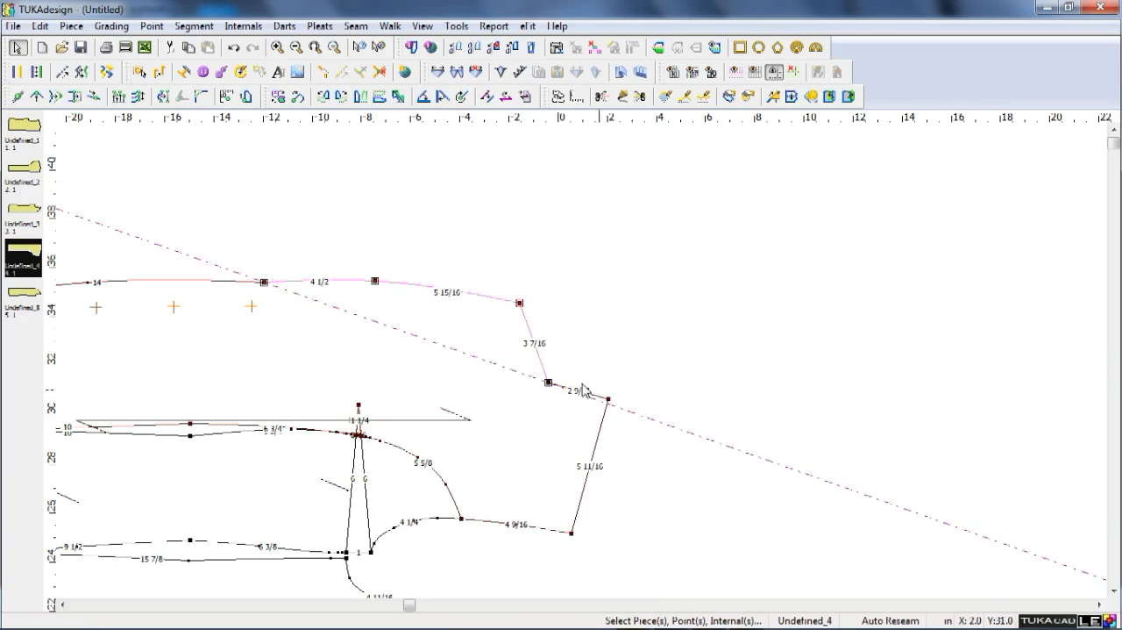
# Offset the angled guide line 1 in toward the lapel.
pyautogui.press('F9')
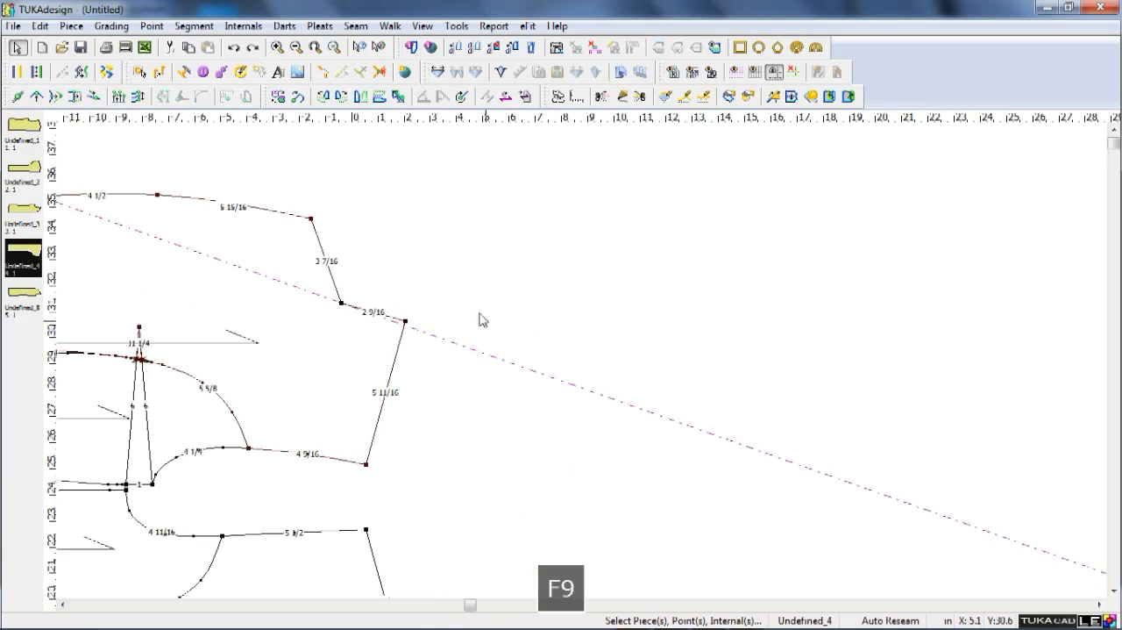
pyautogui.click(443, 341)
pyautogui.write('160.5')
pyautogui.press('Return')
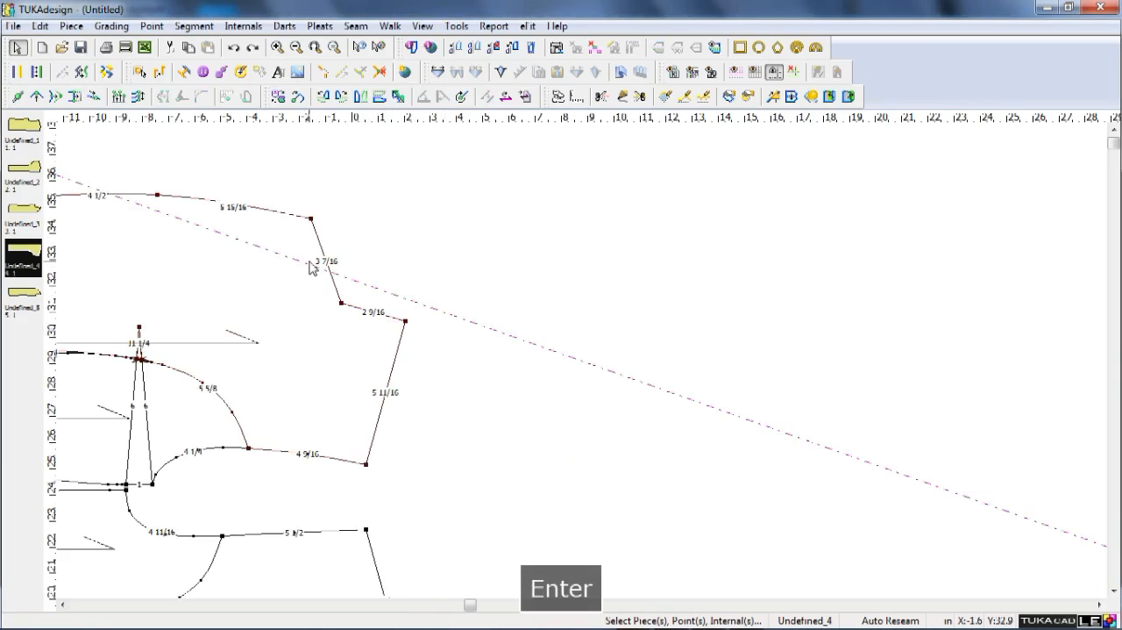
# Start a draft line on the lapel's 3 7/16 in notch edge, placing its point 2 in from the next point.
pyautogui.press('F9')
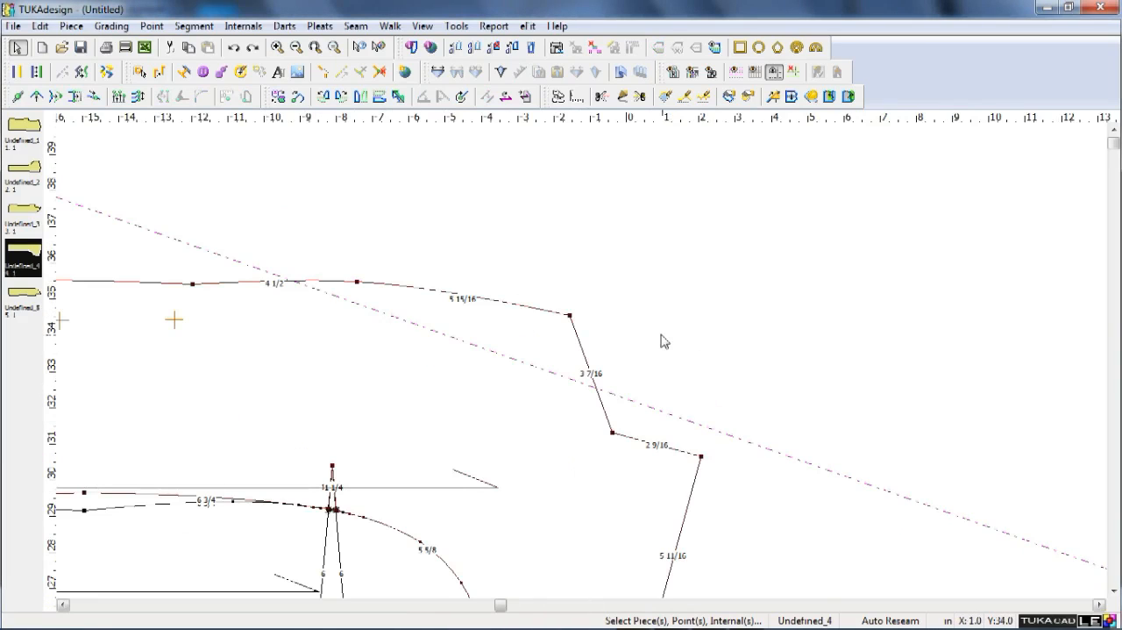
pyautogui.press('d')
pyautogui.click(585, 357)
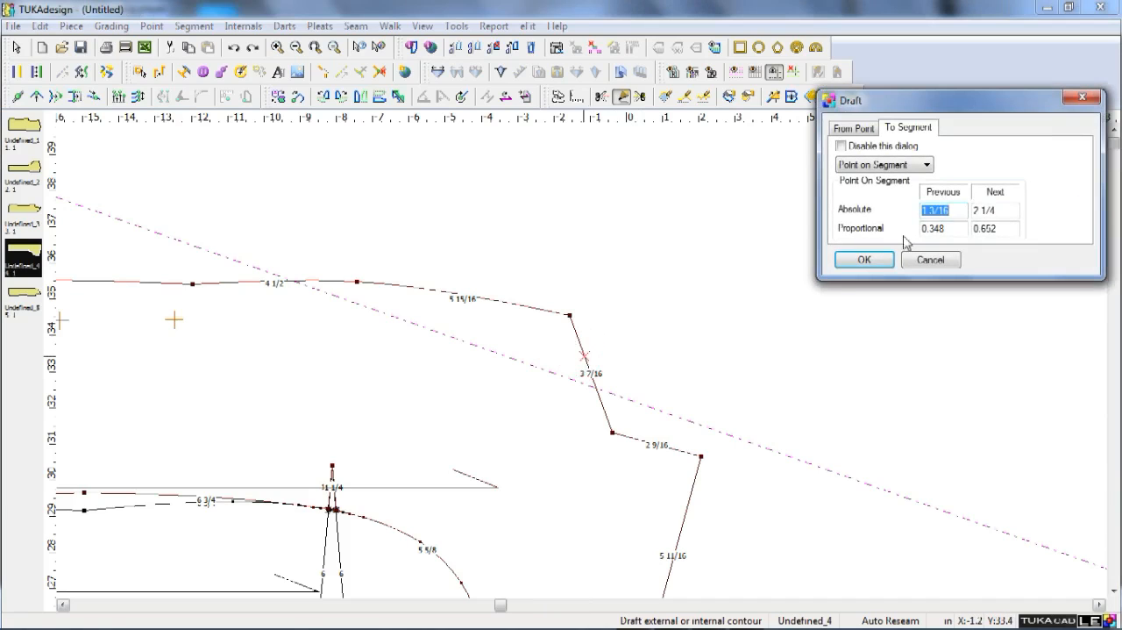
pyautogui.press('BackSpace')
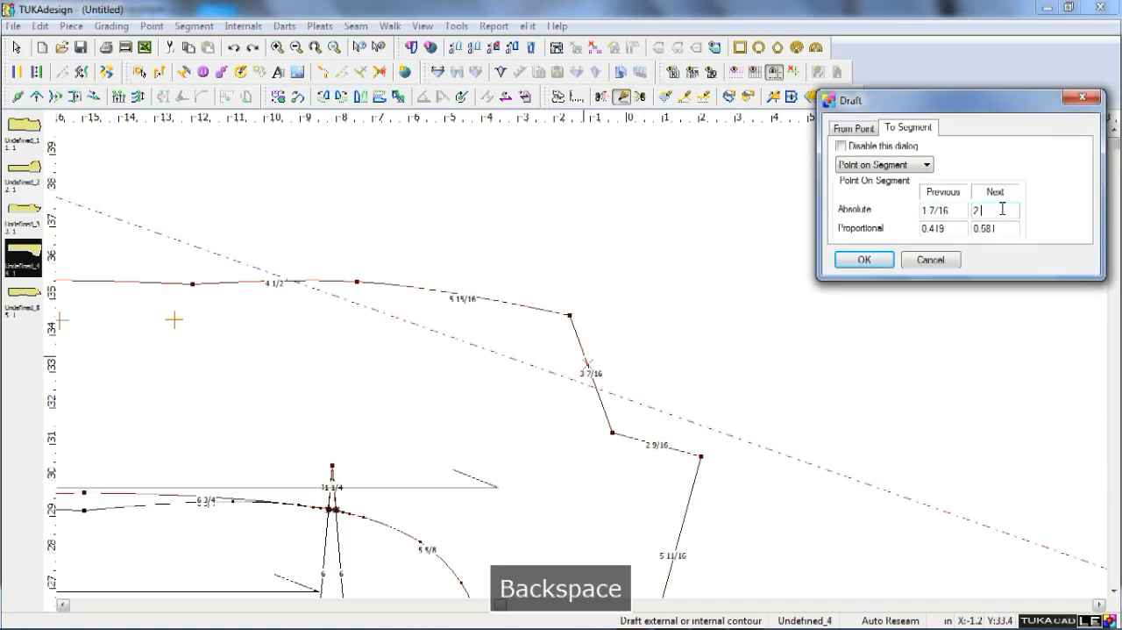
pyautogui.press('Return')
pyautogui.press('Return')
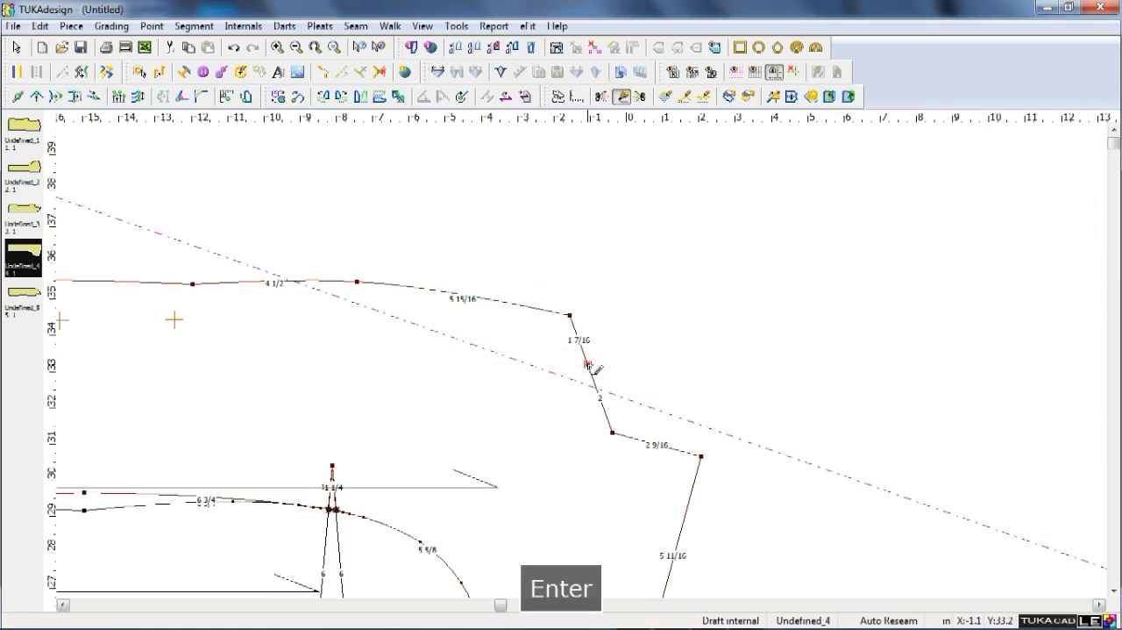
# Draft the collar's first segment outward from the point on the notch edge, with a distance of 1.5 in and an angle of 45.
pyautogui.click(631, 339)
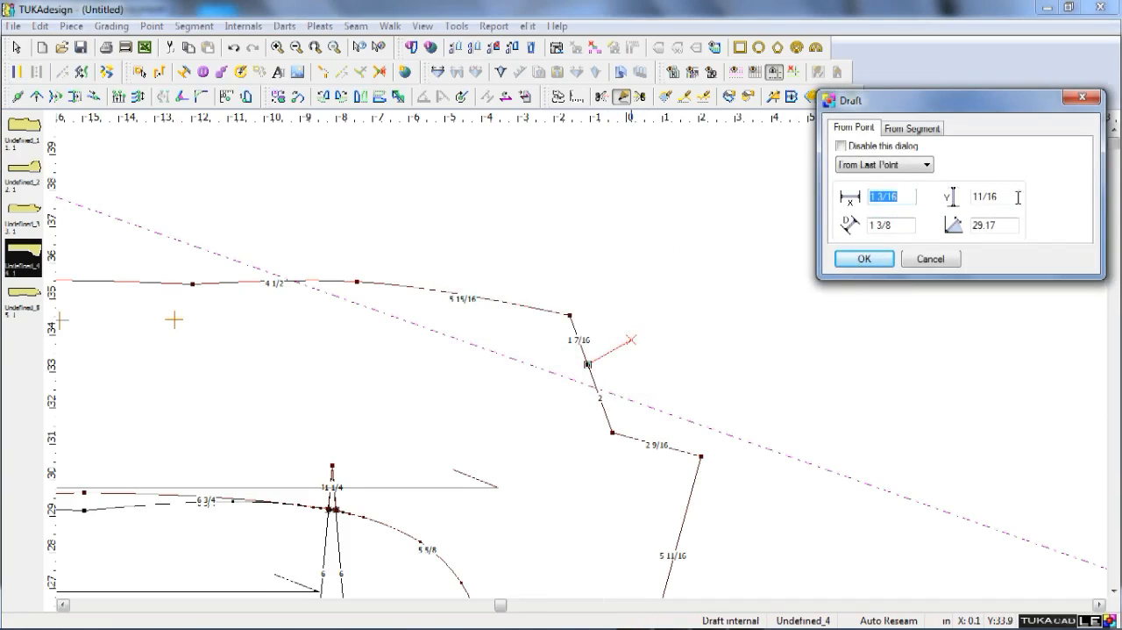
pyautogui.click(973, 196)
pyautogui.moveTo(1005, 197); pyautogui.dragTo(975, 199)
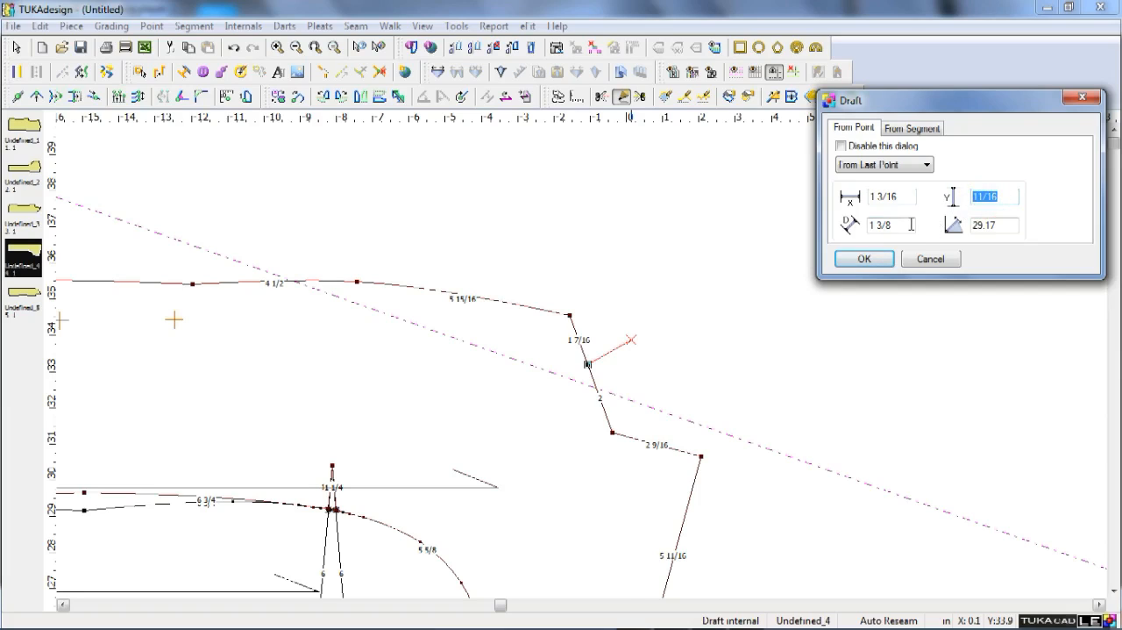
pyautogui.click(912, 224)
pyautogui.press('BackSpace')
pyautogui.press('BackSpace')
pyautogui.press('BackSpace')
pyautogui.press('BackSpace')
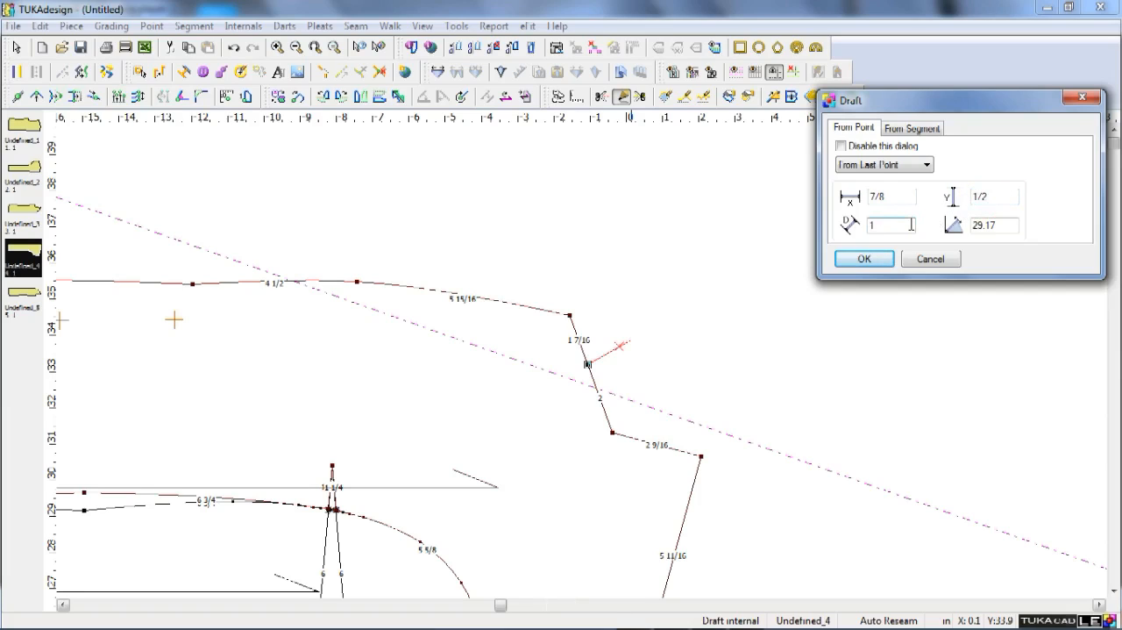
pyautogui.write('.5')
pyautogui.moveTo(1001, 227); pyautogui.dragTo(967, 231)
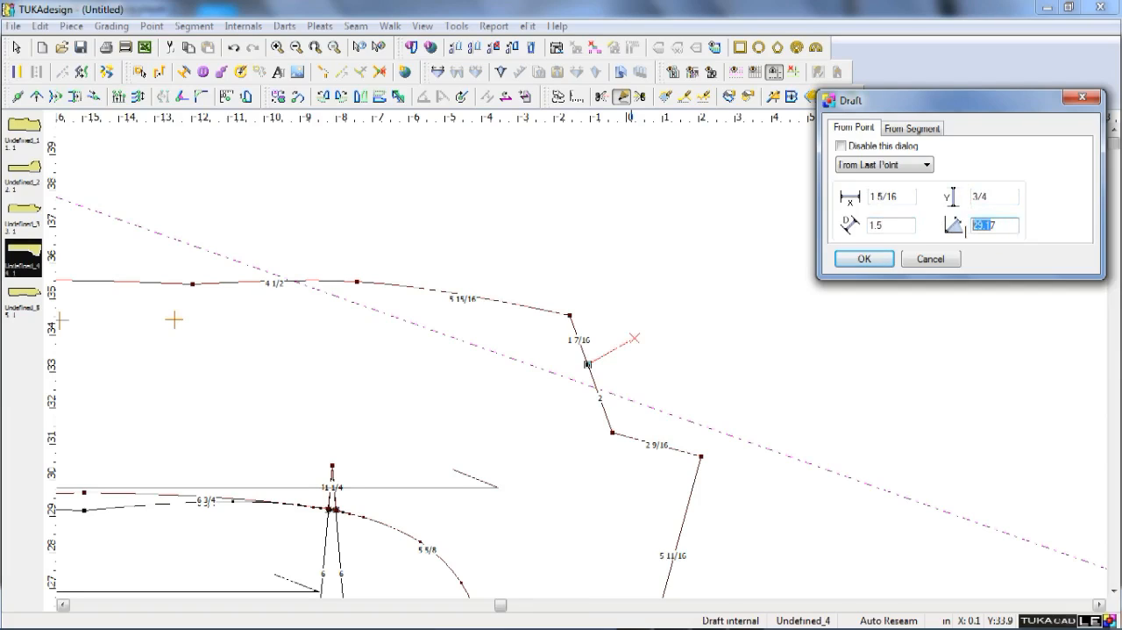
pyautogui.write('457')
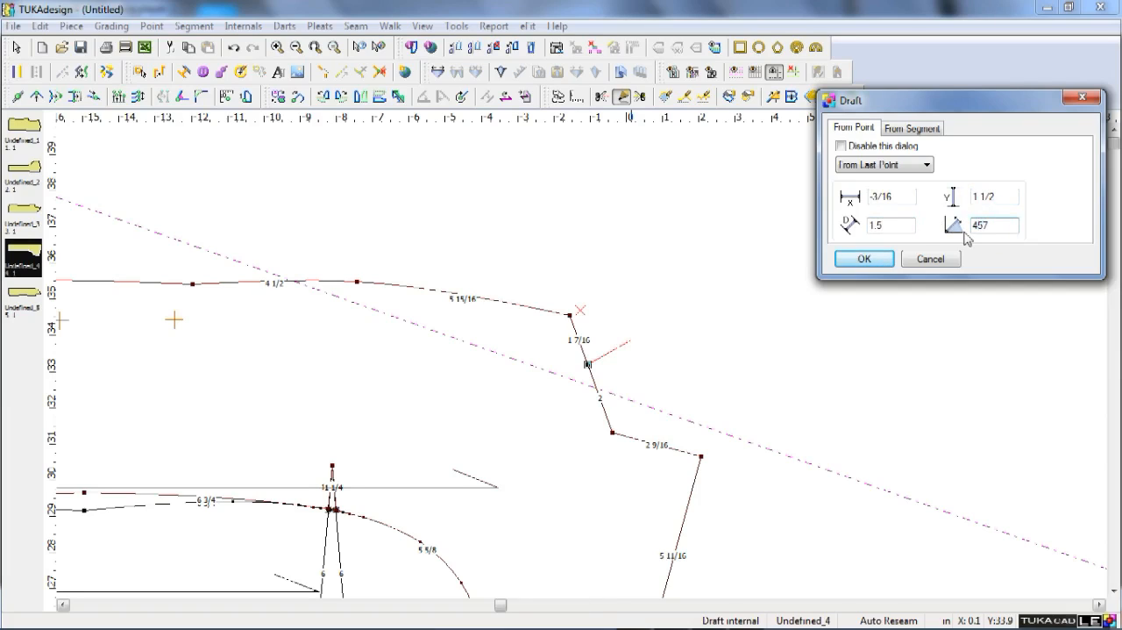
pyautogui.press('BackSpace')
pyautogui.press('Return')
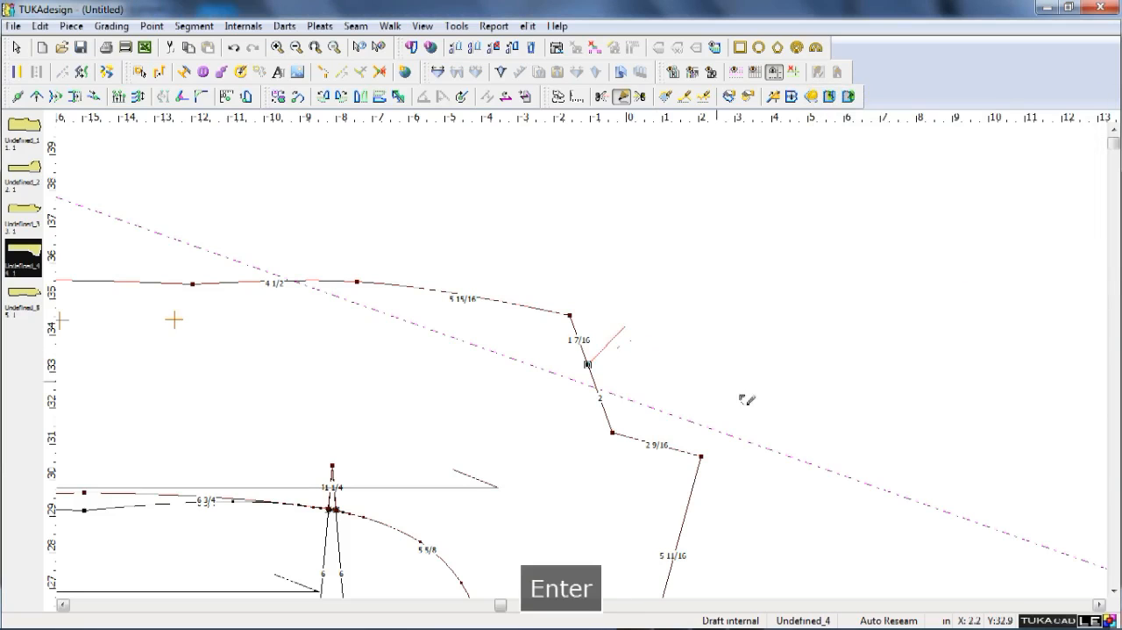
# Extend the collar draft with a segment about 7 1/8 in long, ending on the angled guide line beyond the shoulder.
pyautogui.scroll(-2, 582, 364)
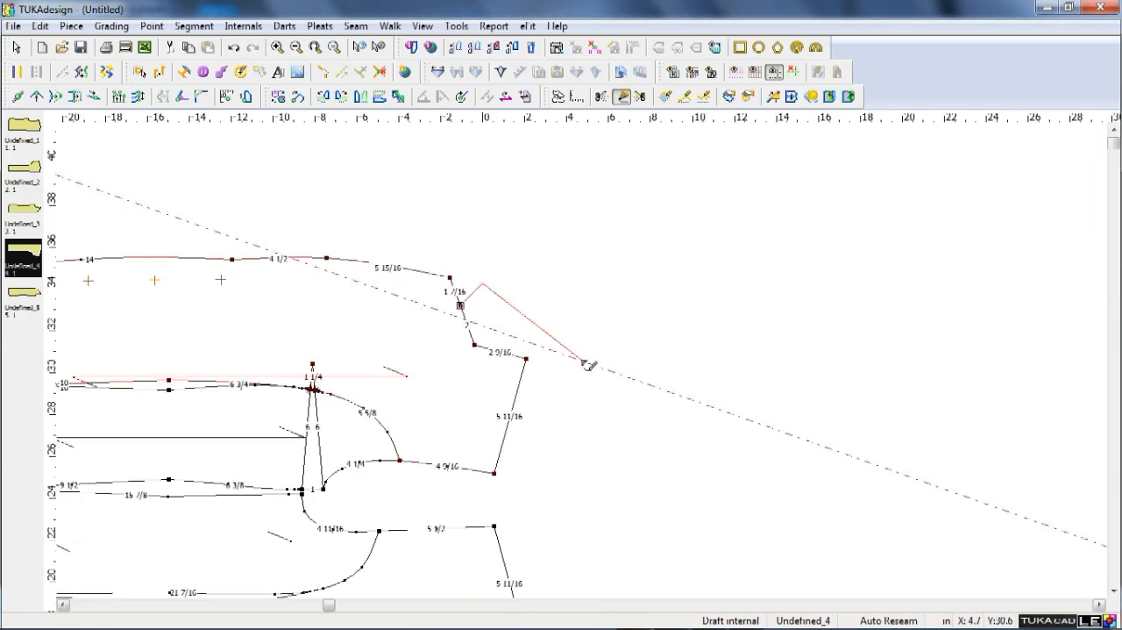
pyautogui.click(596, 362)
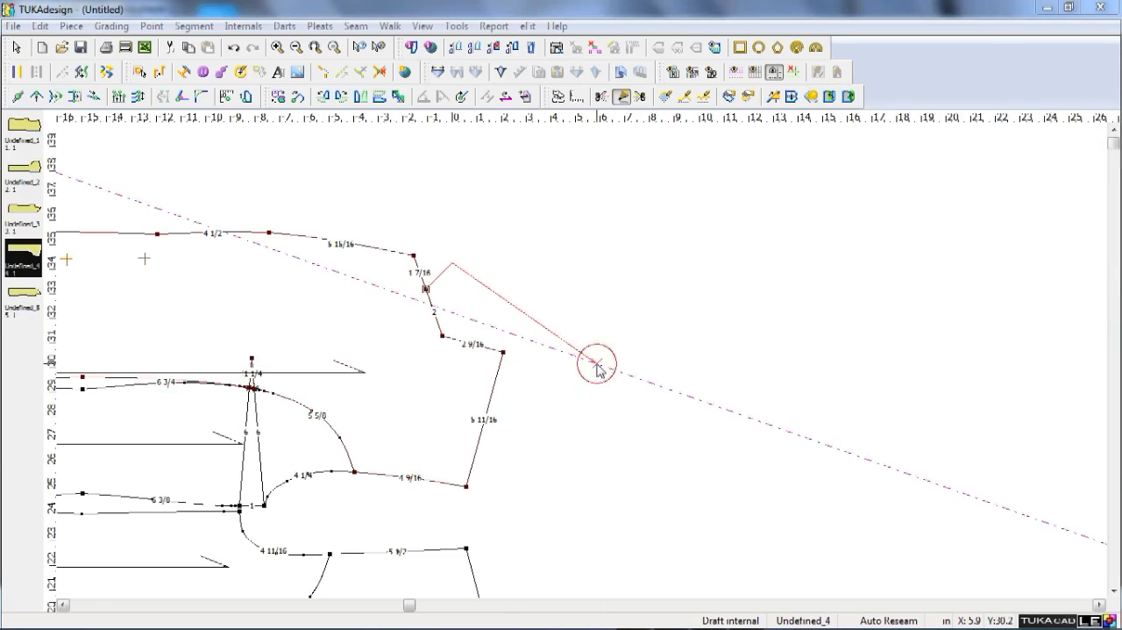
pyautogui.click(862, 260)
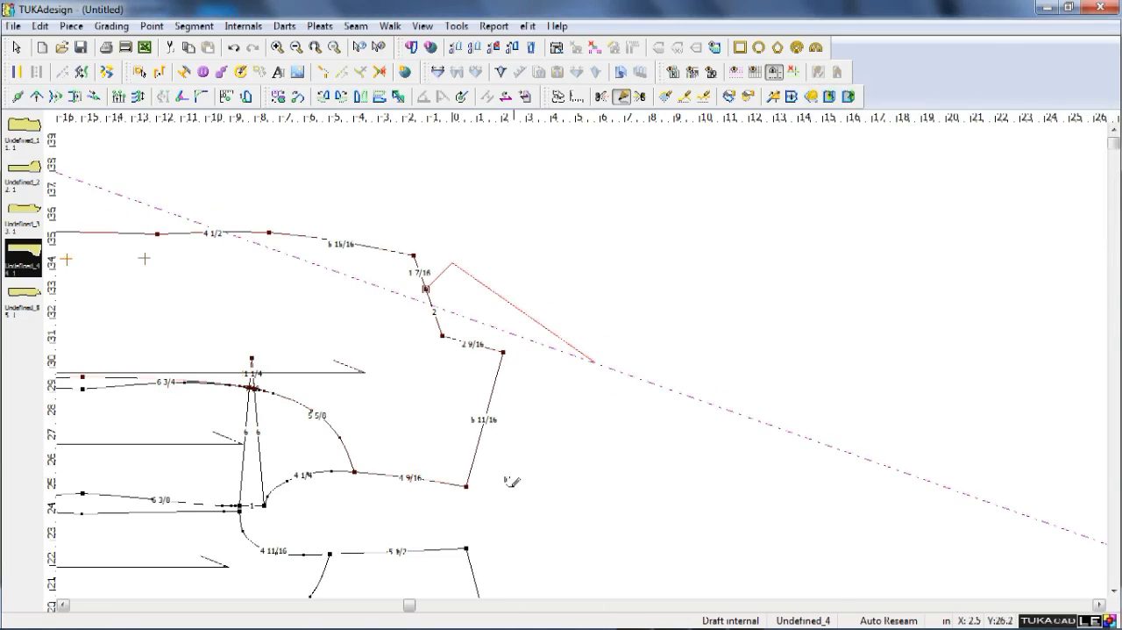
# Draft the collar's short back-end segment from the guide line toward the shoulder, with a distance of 1 1/2 in.
pyautogui.click(568, 401)
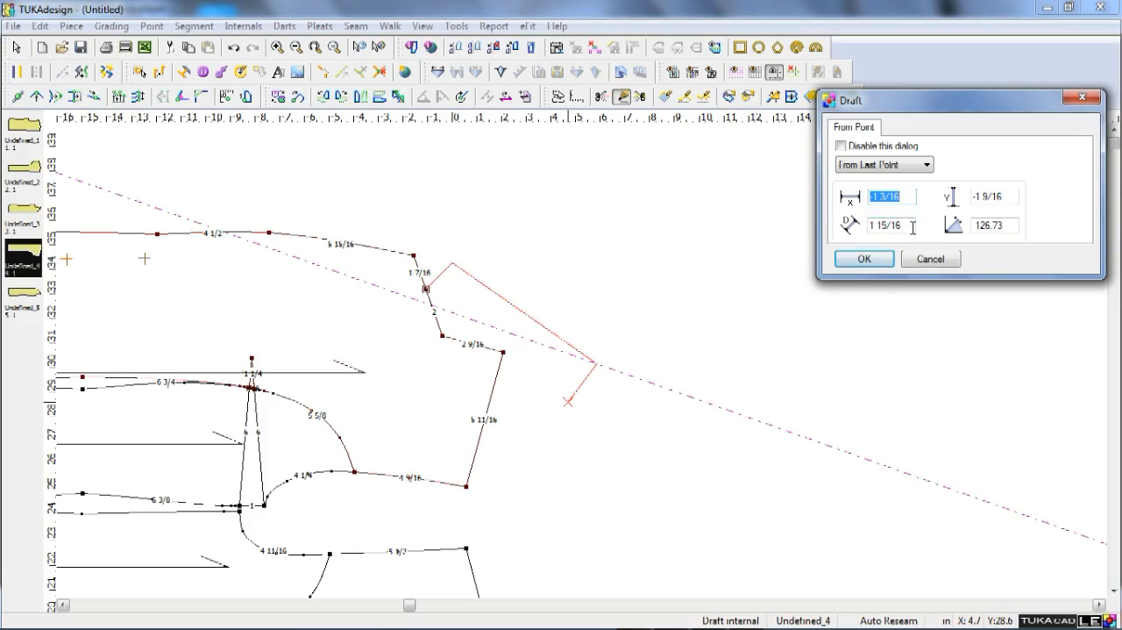
pyautogui.moveTo(913, 227); pyautogui.dragTo(882, 239)
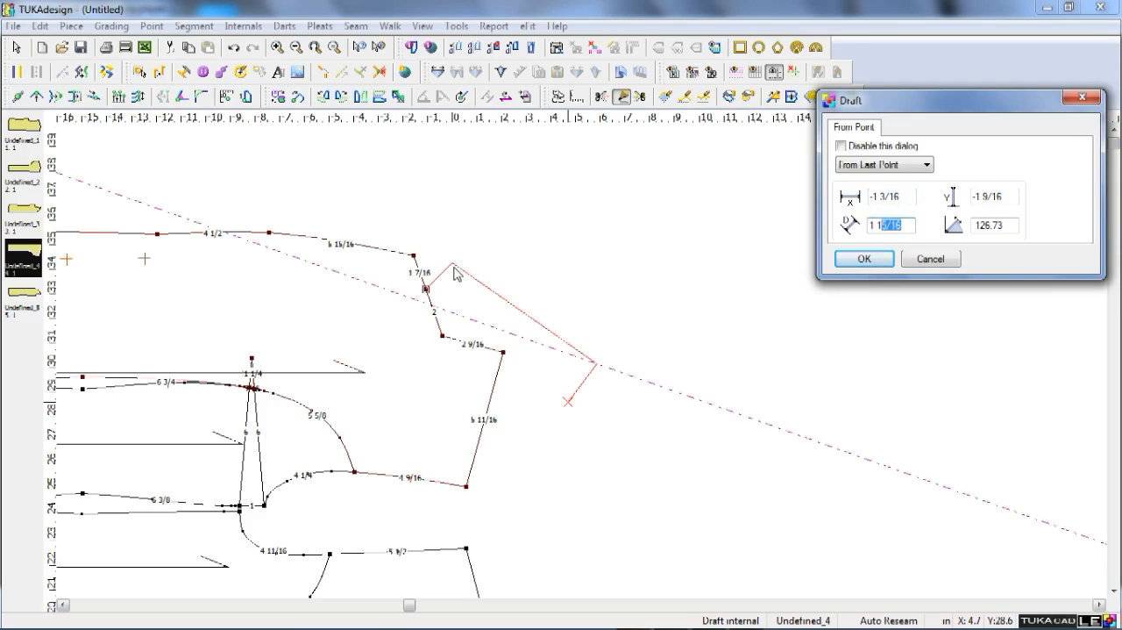
pyautogui.press('BackSpace')
pyautogui.write('/2')
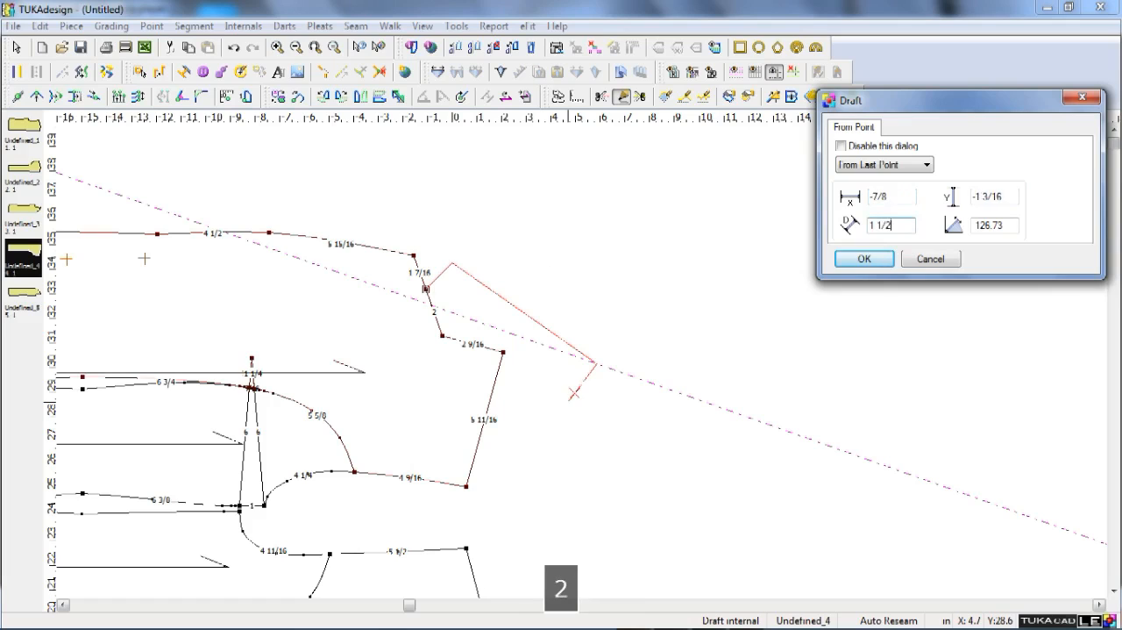
pyautogui.press('Return')
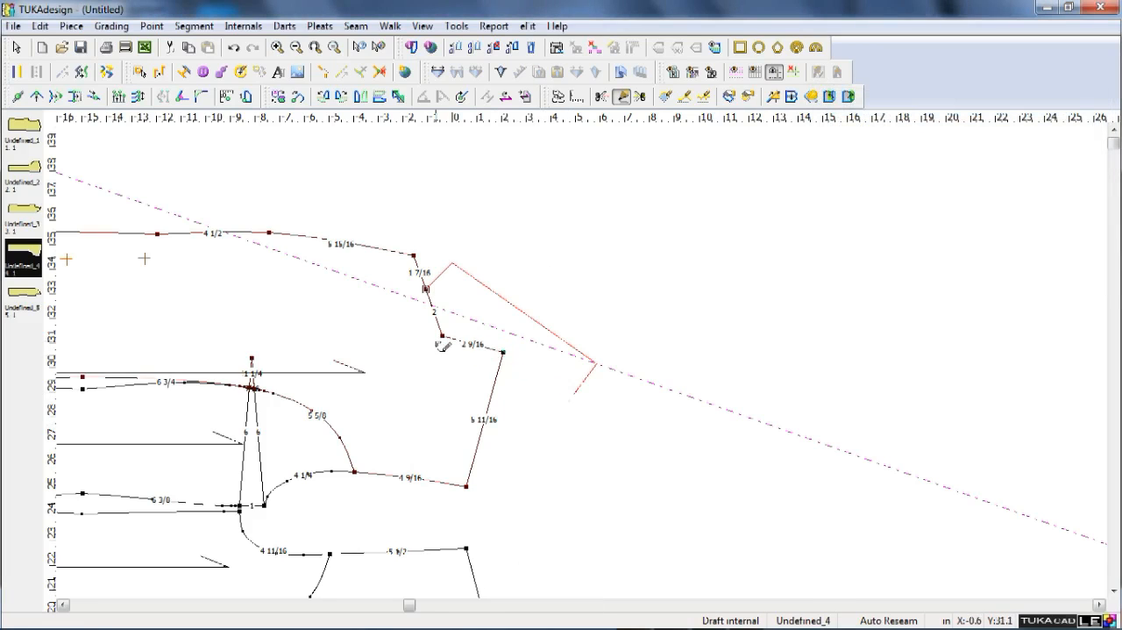
# Continue the collar draft to the inner corner of the lapel notch and create a point connection there.
pyautogui.click(445, 337)
pyautogui.click(854, 258)
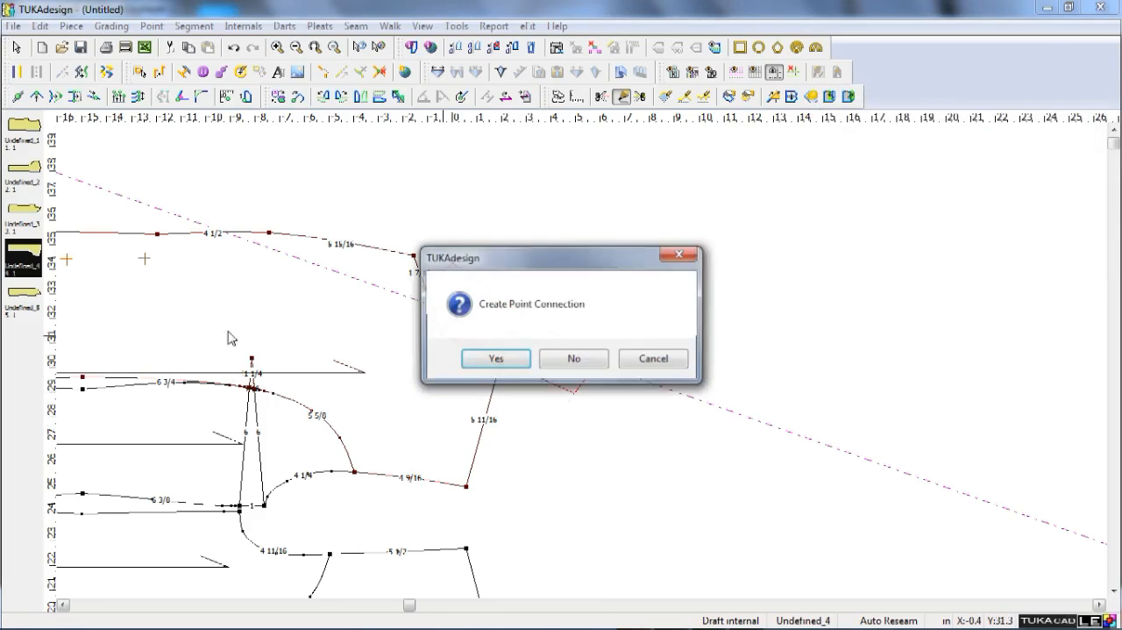
pyautogui.click(497, 359)
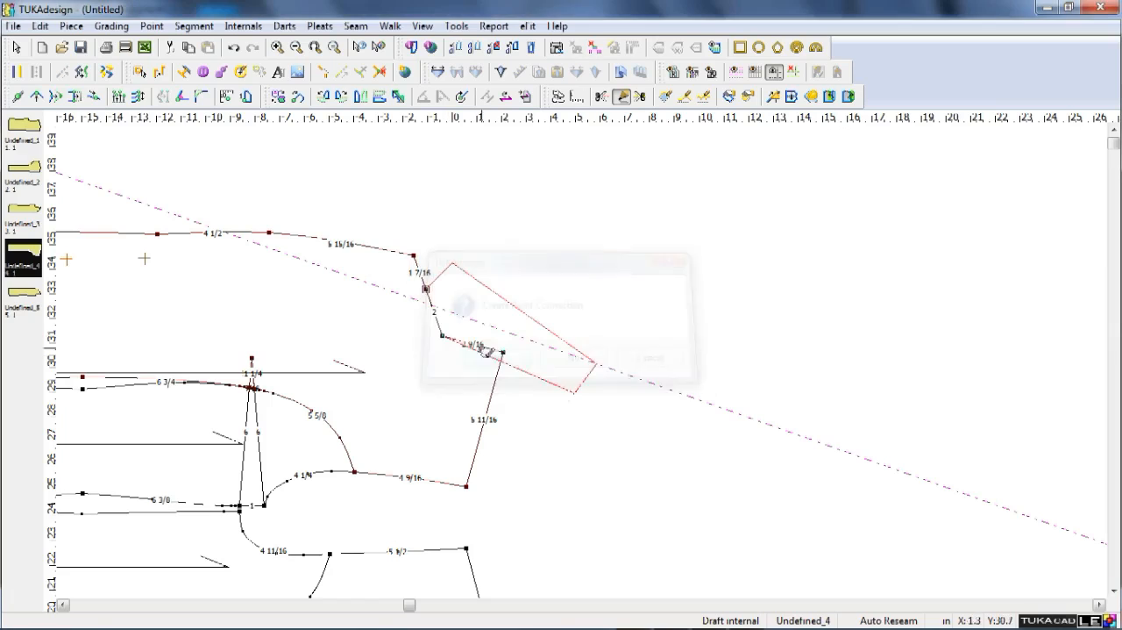
pyautogui.click(426, 291)
pyautogui.press('Right')
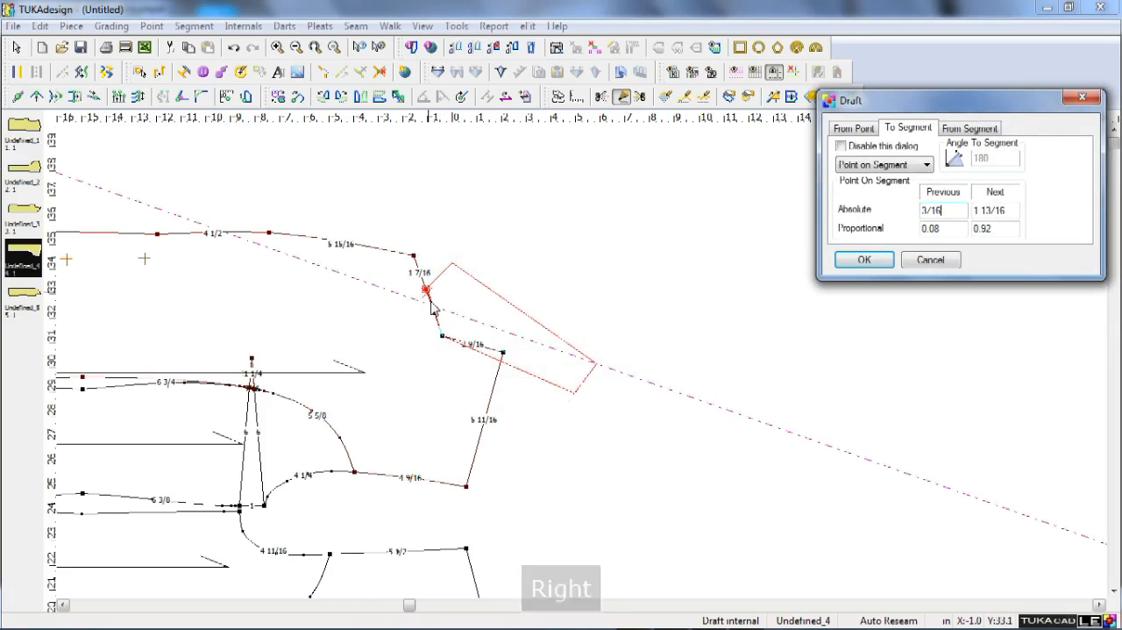
pyautogui.press('Tab')
pyautogui.press('Tab')
pyautogui.press('Tab')
pyautogui.press('Tab')
pyautogui.press('Tab')
pyautogui.press('Tab')
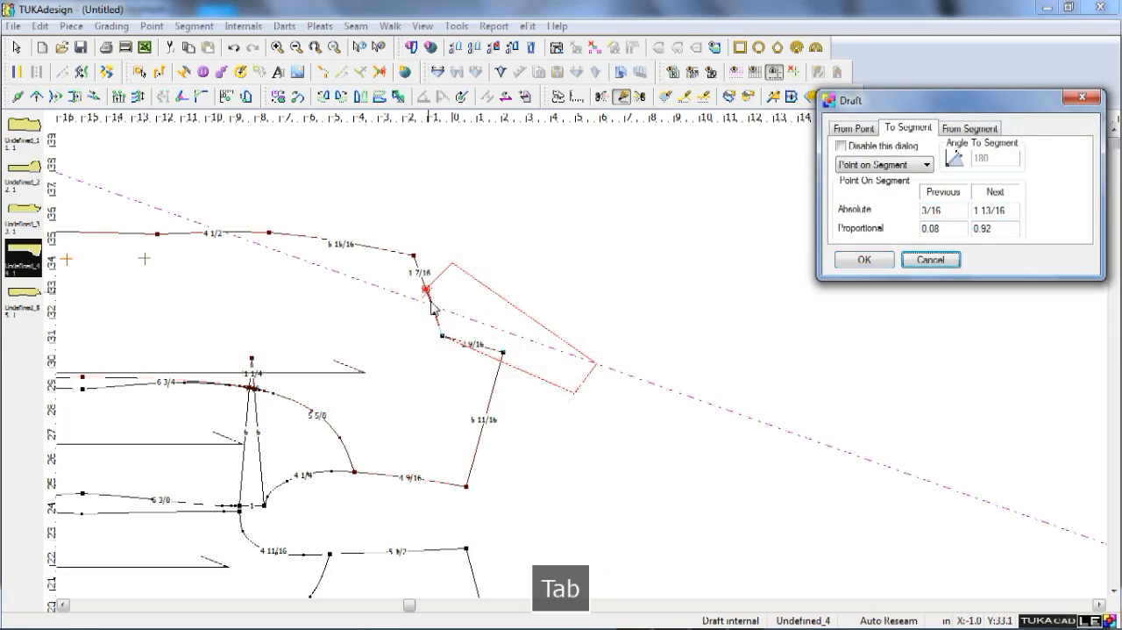
pyautogui.press('Return')
# Close the collar draft at its starting point on the notch edge with zero offset and finish the contour.
pyautogui.click(427, 291)
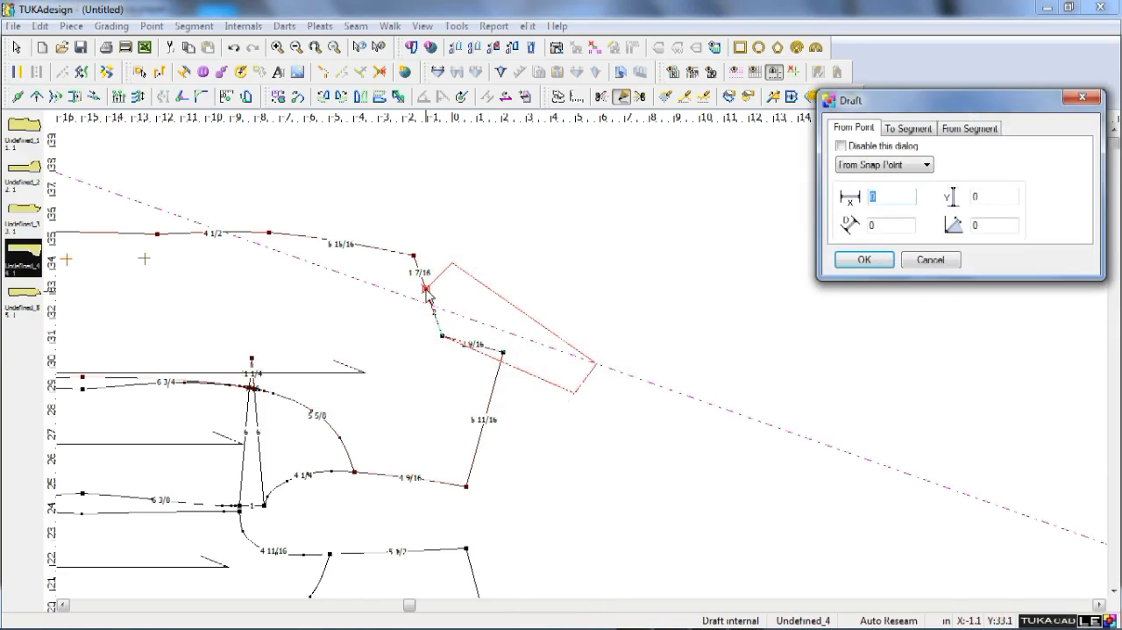
pyautogui.press('Return')
pyautogui.press('Return')
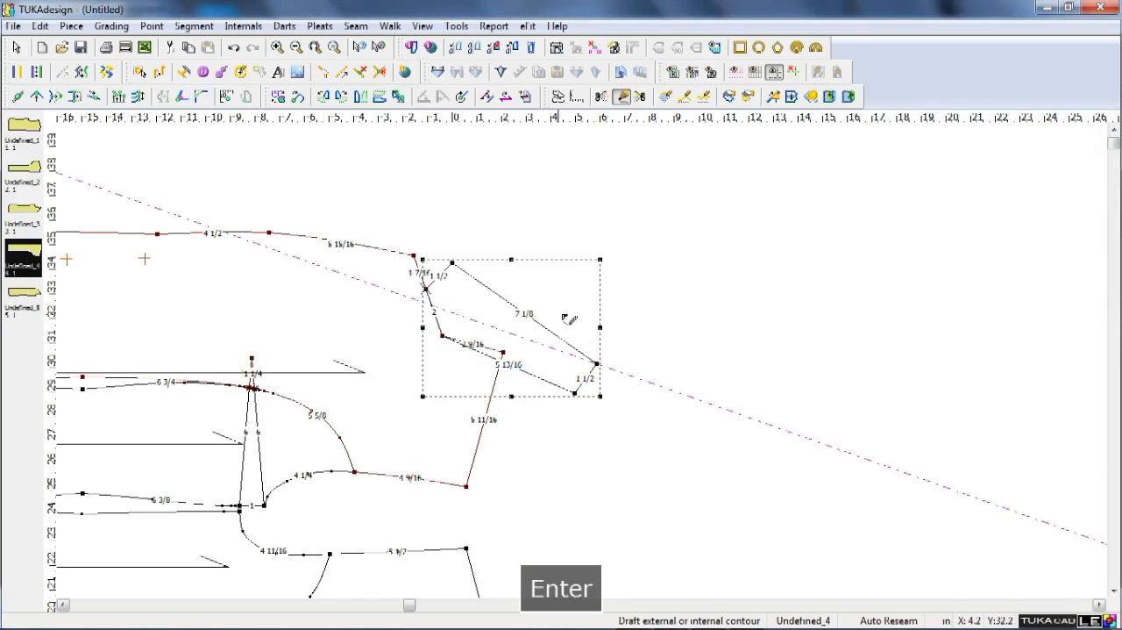
pyautogui.rightClick(660, 286)
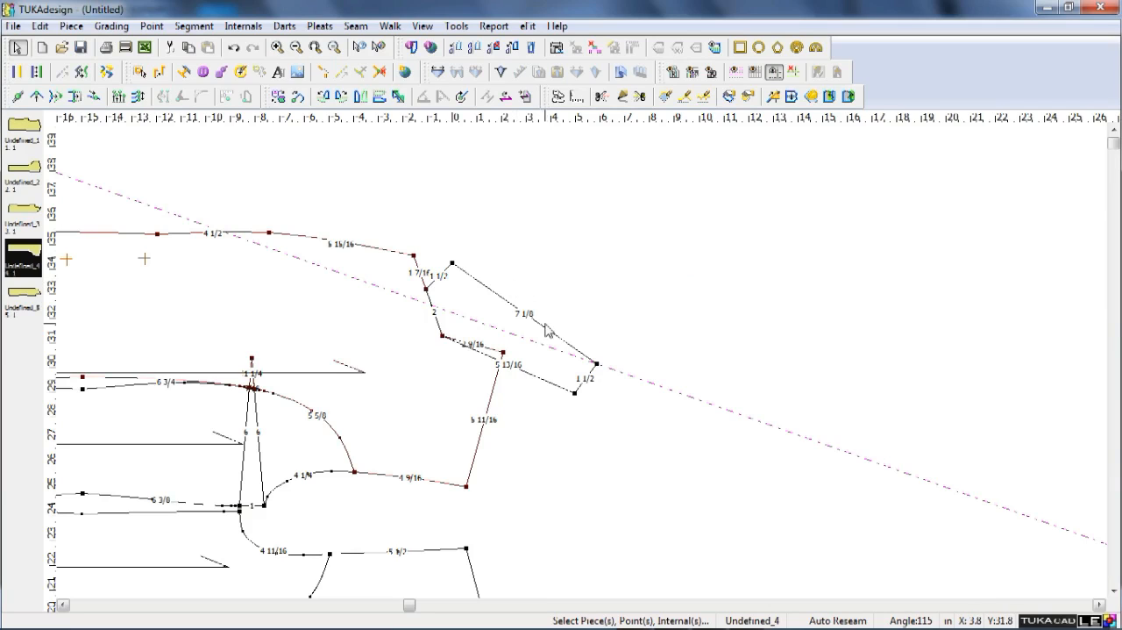
pyautogui.scroll(2, 586, 363)
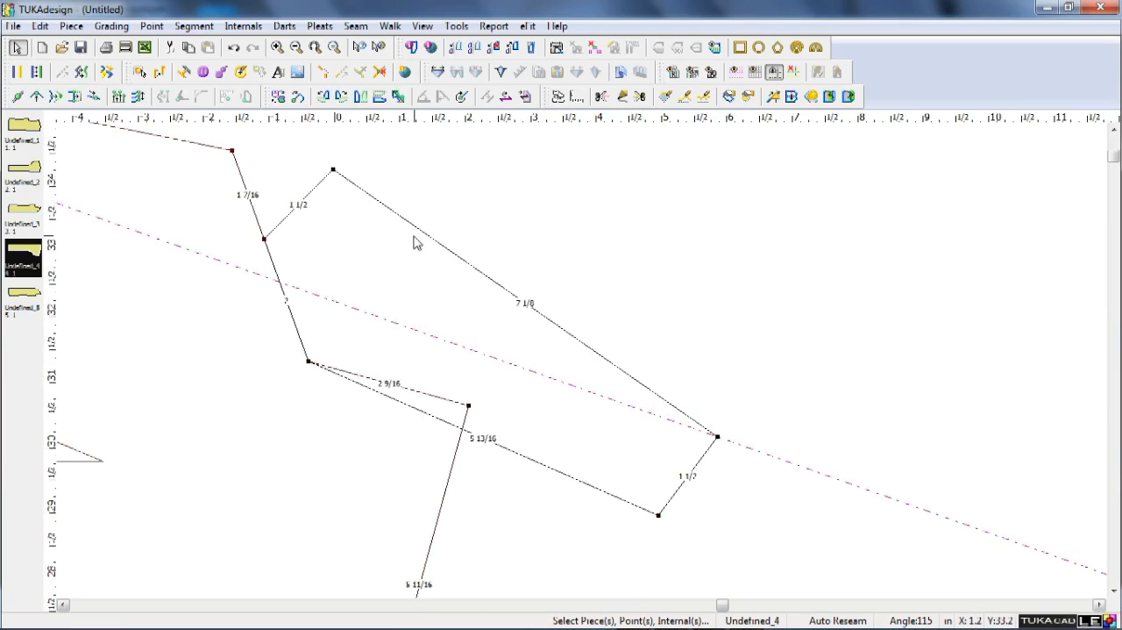
# Curve the collar's outer edge by moving a point near the front 1/4 in inward and a point near the back slightly outward.
pyautogui.press('q')
pyautogui.keyDown('shift'); pyautogui.moveTo(410, 223); pyautogui.dragTo(394, 241); pyautogui.keyUp('shift')
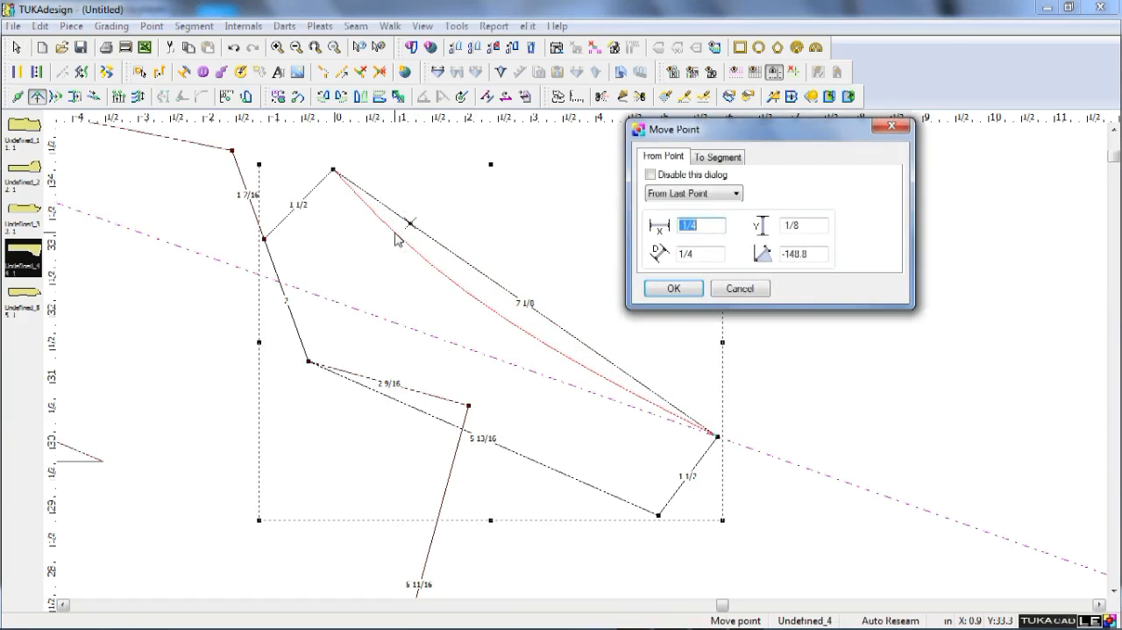
pyautogui.click(672, 285)
pyautogui.keyDown('shift'); pyautogui.moveTo(580, 358); pyautogui.dragTo(593, 359); pyautogui.keyUp('shift')
pyautogui.click(660, 286)
pyautogui.click(746, 319)
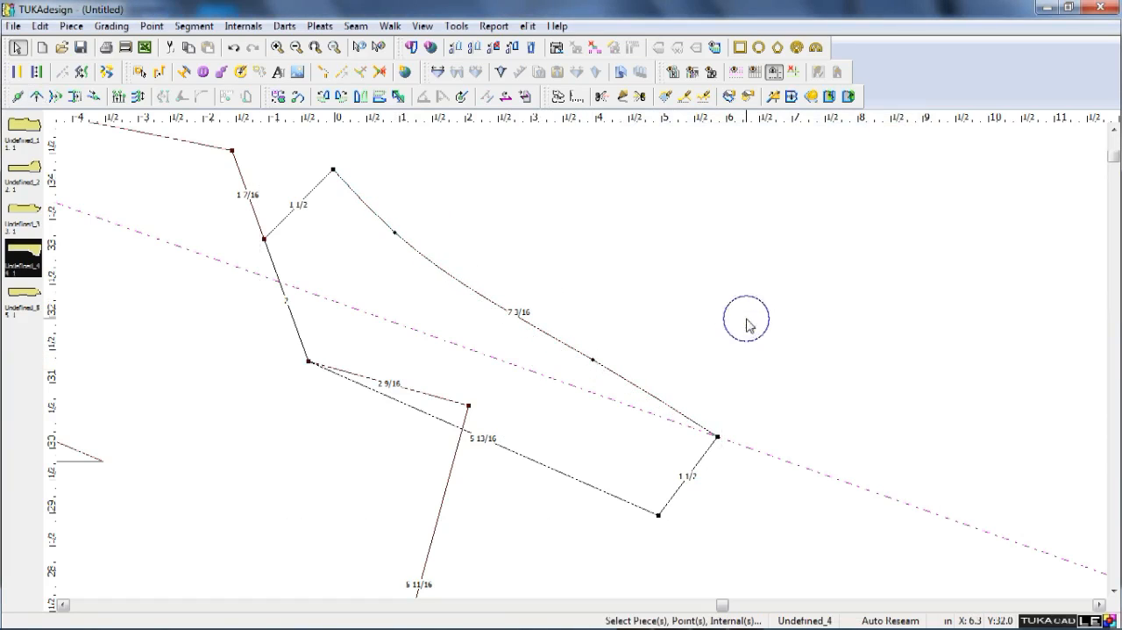
# Measure the collar width twice from the inner corner of the lapel notch across to the curved outer edge.
pyautogui.press('m')
pyautogui.click(310, 362)
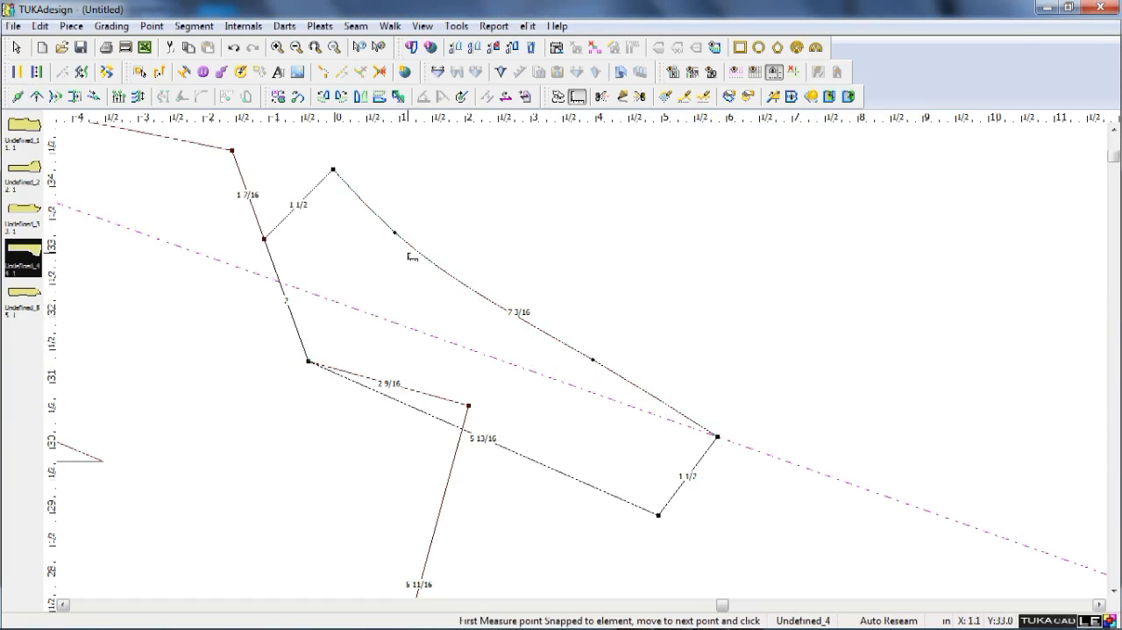
pyautogui.click(412, 249)
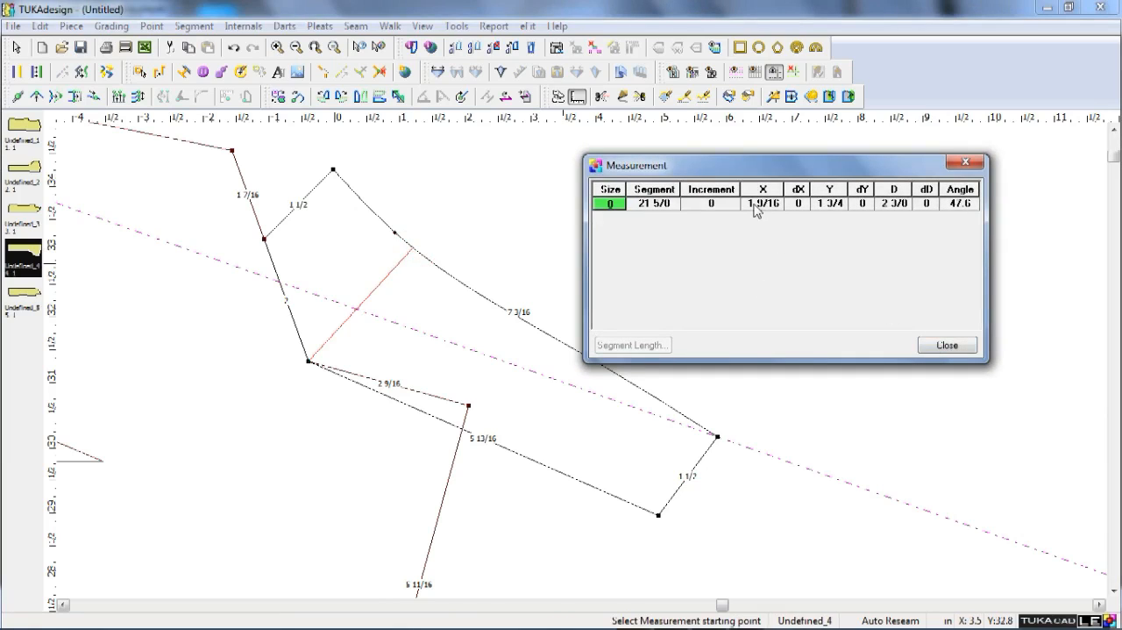
pyautogui.click(947, 344)
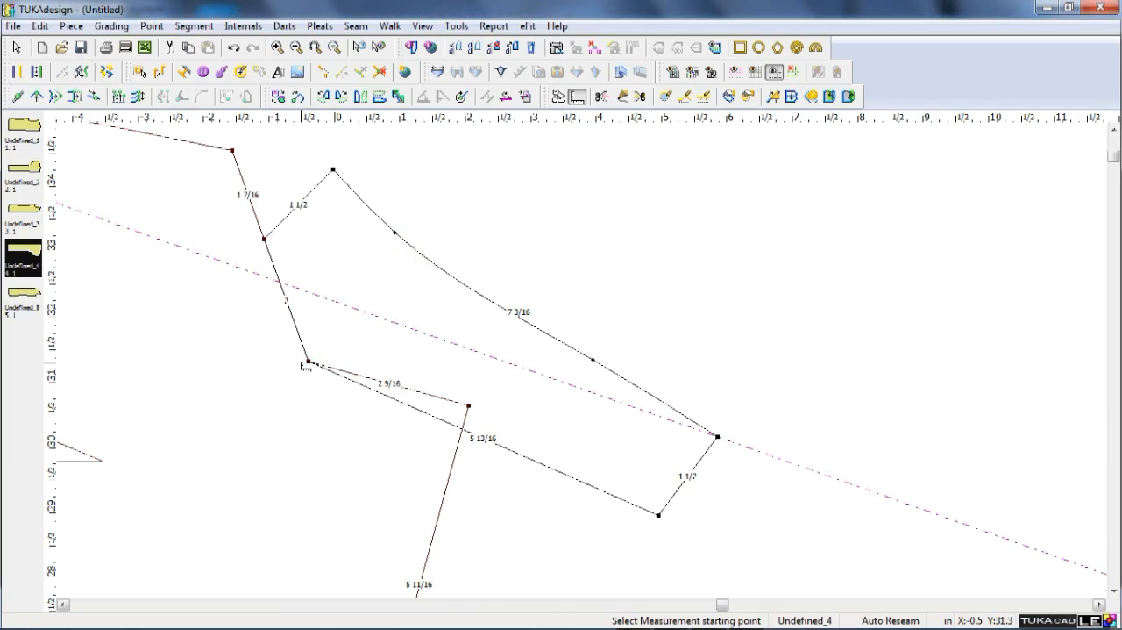
pyautogui.click(307, 362)
pyautogui.click(428, 249)
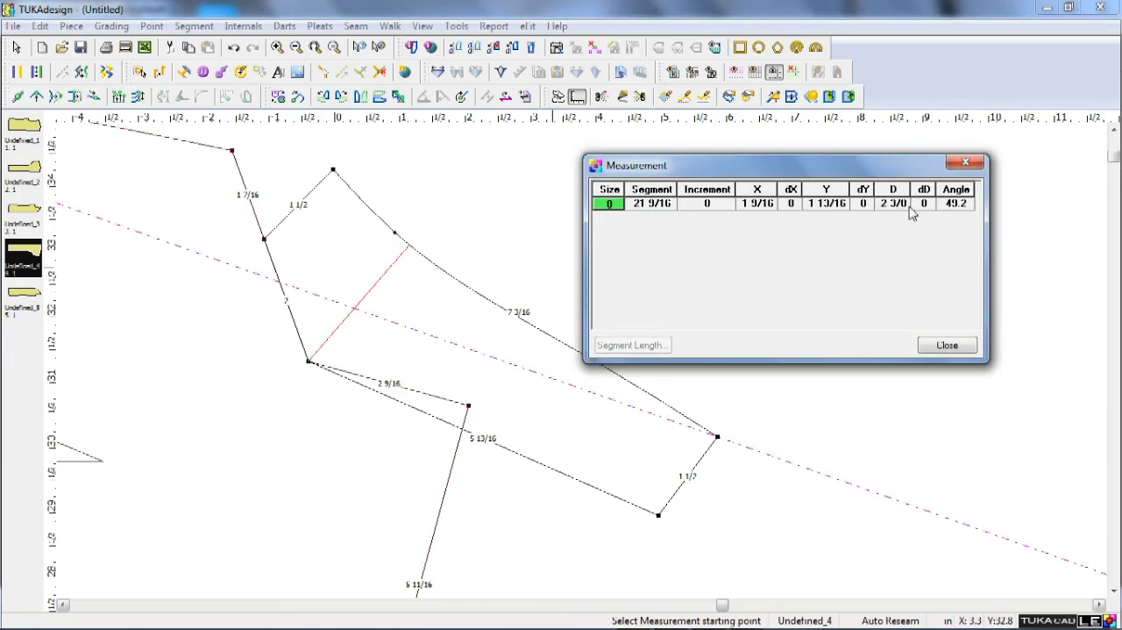
pyautogui.click(929, 348)
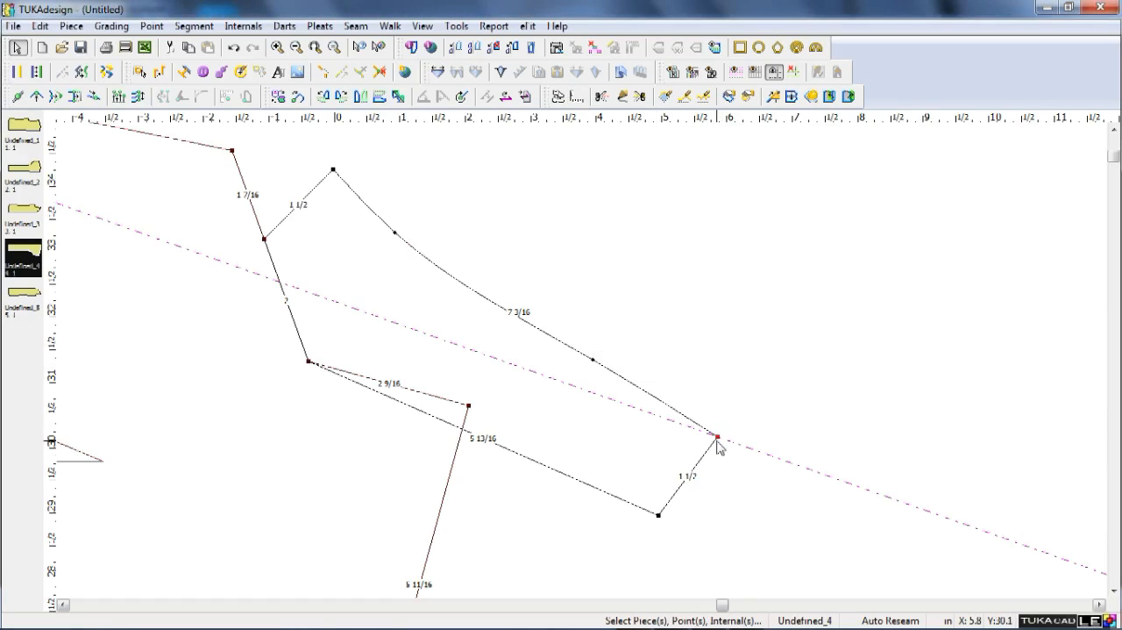
# Move the collar's lower back corner 3/4 in away from the guide line to widen the collar's back end.
pyautogui.press('q')
pyautogui.click(659, 515)
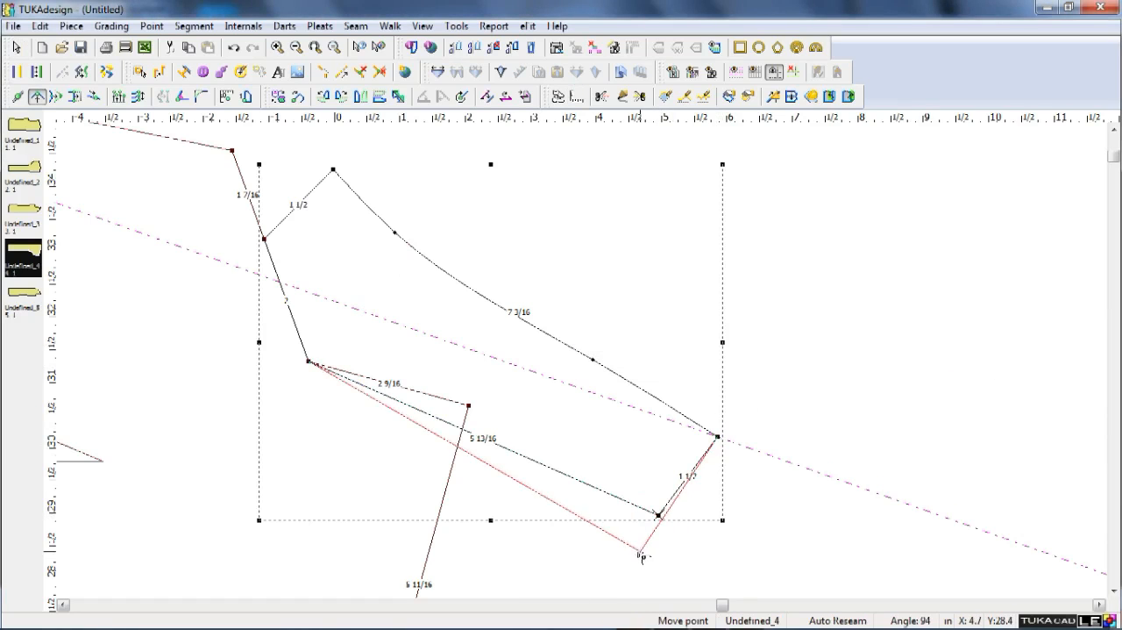
pyautogui.click(639, 555)
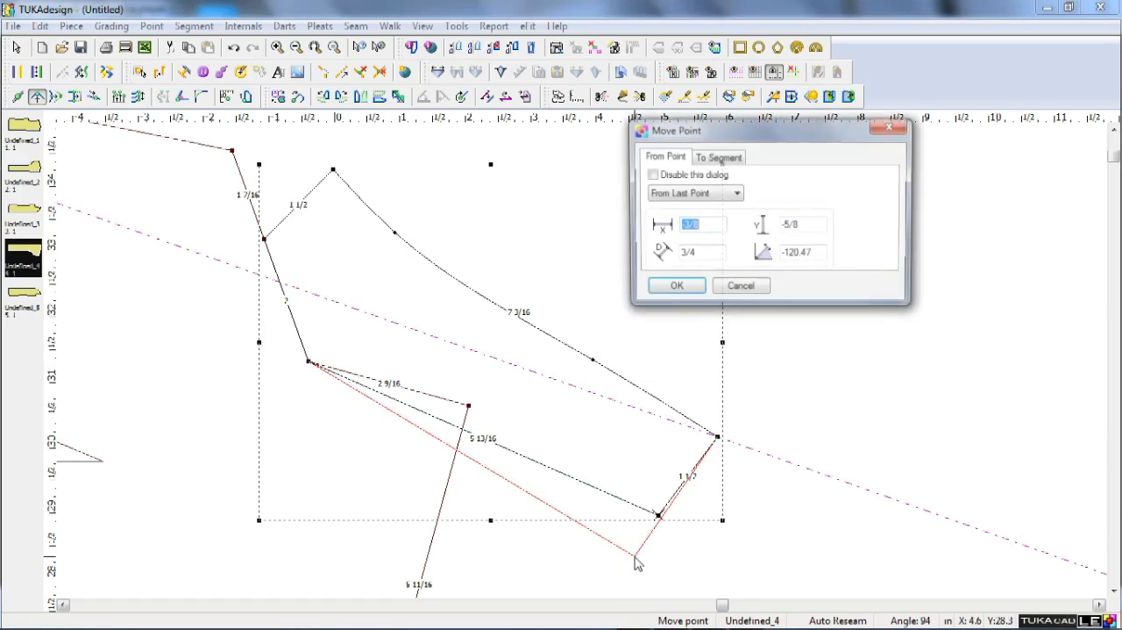
pyautogui.click(672, 290)
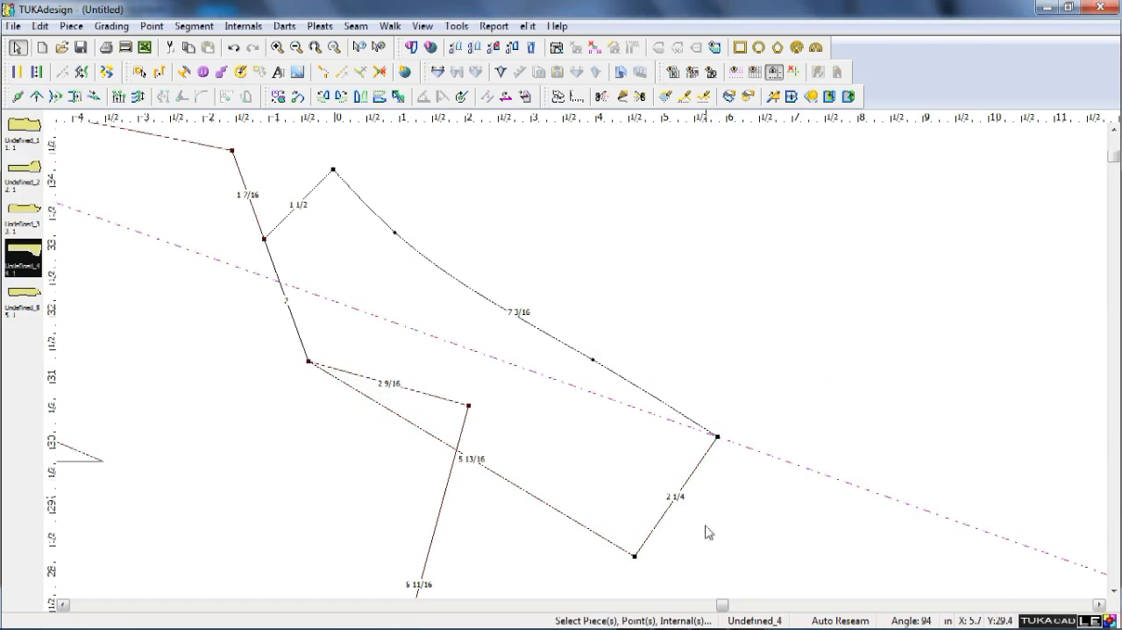
pyautogui.press('q')
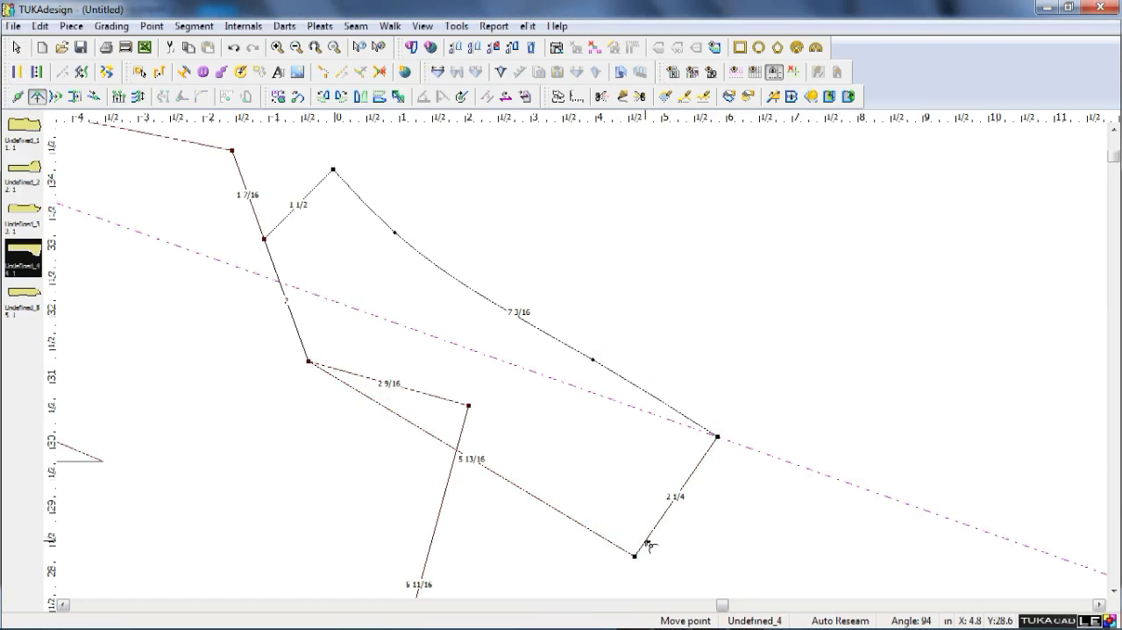
pyautogui.press('Escape')
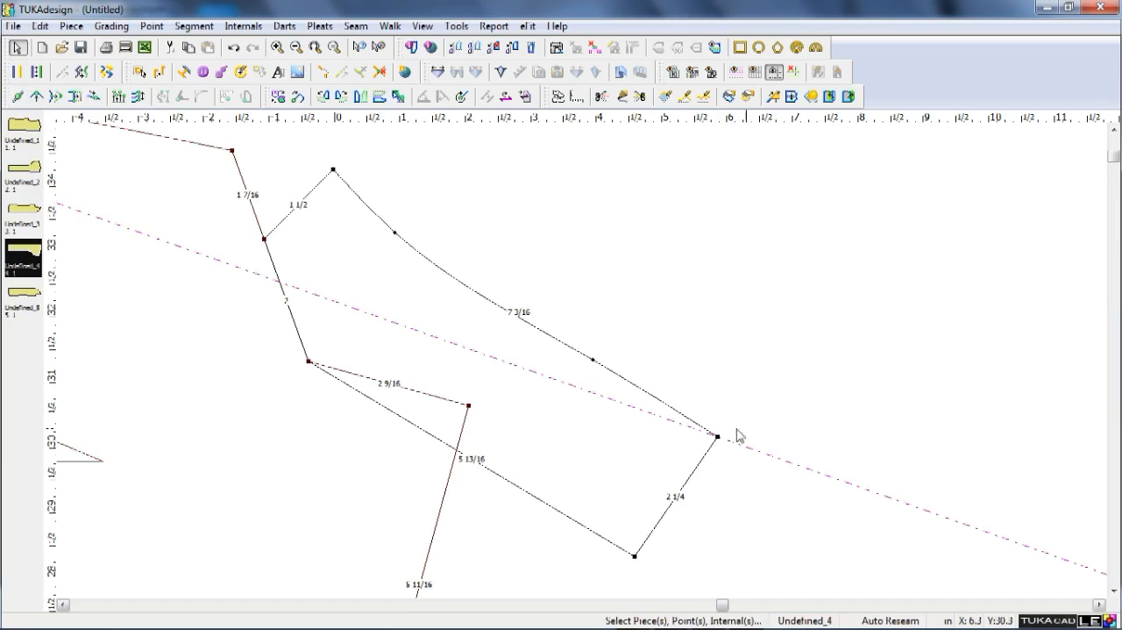
# Curve the collar's lower neck edge by moving its middle 1/4 in toward the guide line.
pyautogui.press('q')
pyautogui.keyDown('shift'); pyautogui.click(483, 465); pyautogui.keyUp('shift')
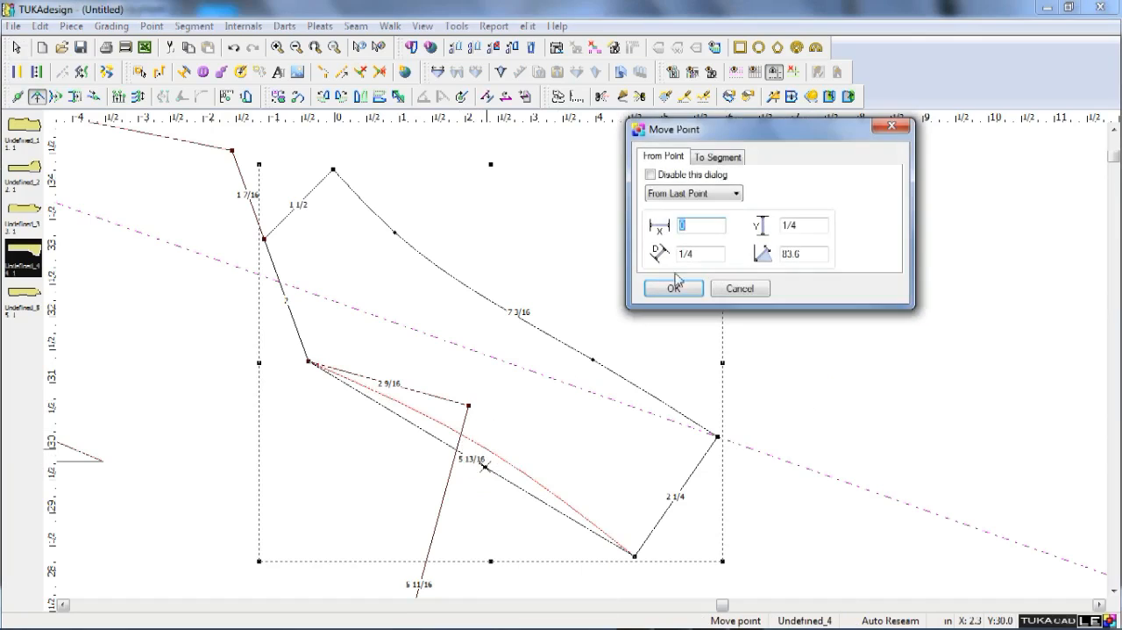
pyautogui.click(673, 287)
pyautogui.rightClick(822, 244)
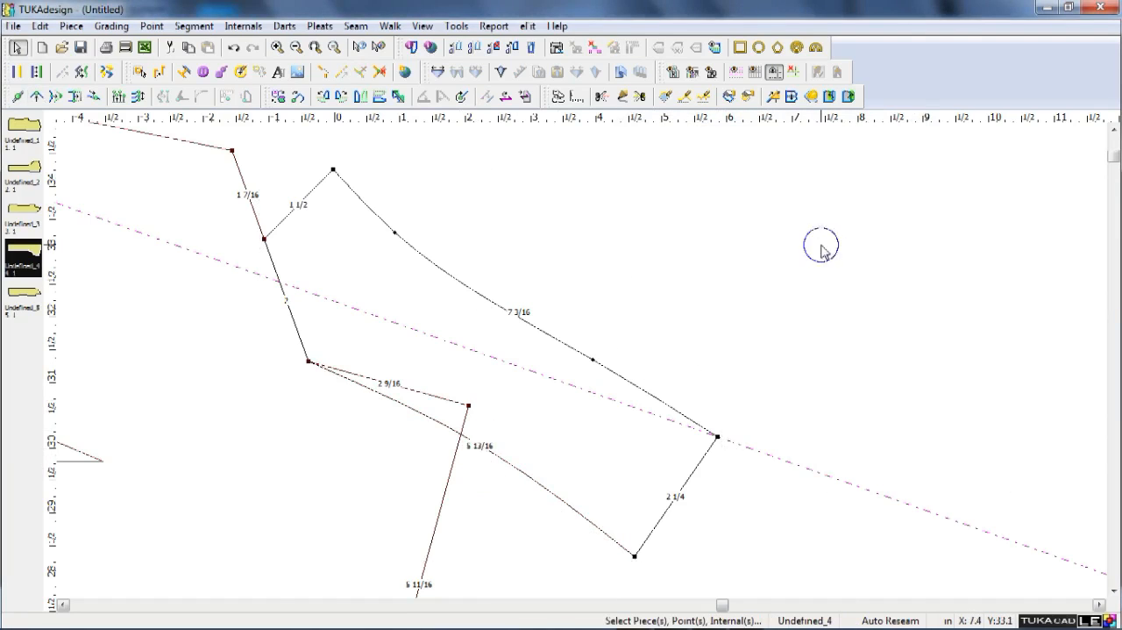
# Set the point angle of the collar's upper back corner on the guide line to 90 degrees.
pyautogui.scroll(-1, 734, 416)
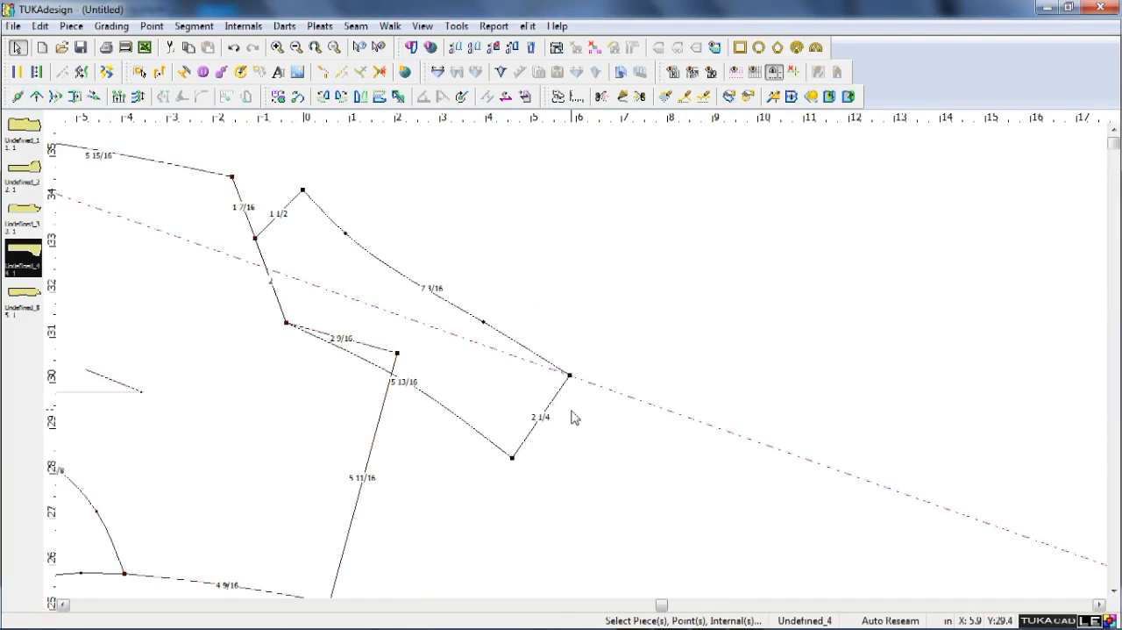
pyautogui.scroll(1, 529, 462)
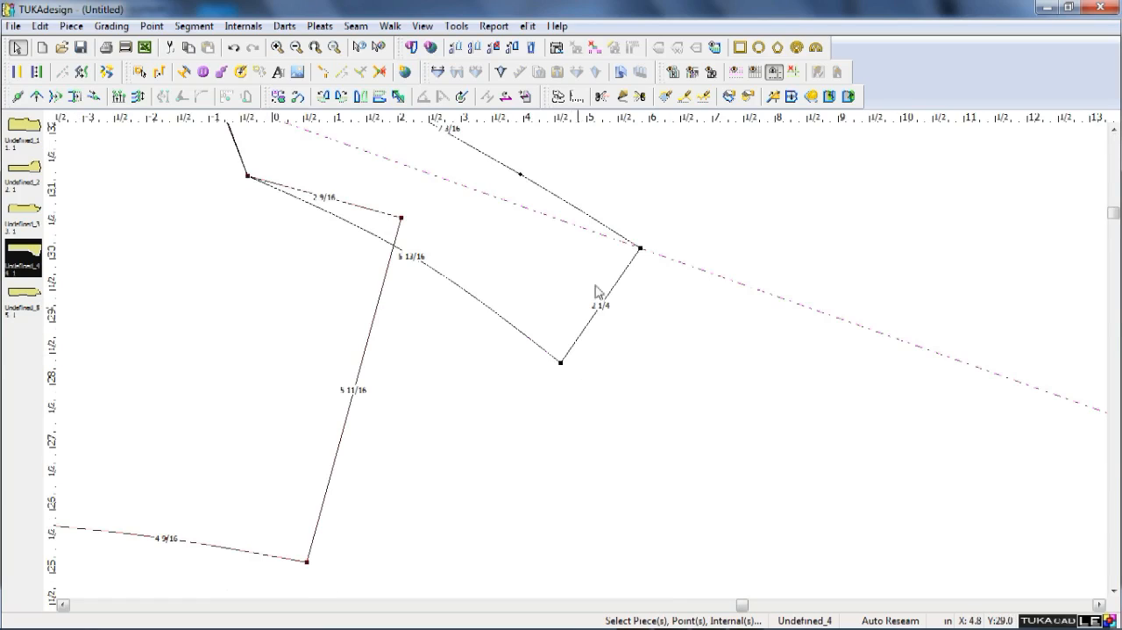
pyautogui.doubleClick(640, 248)
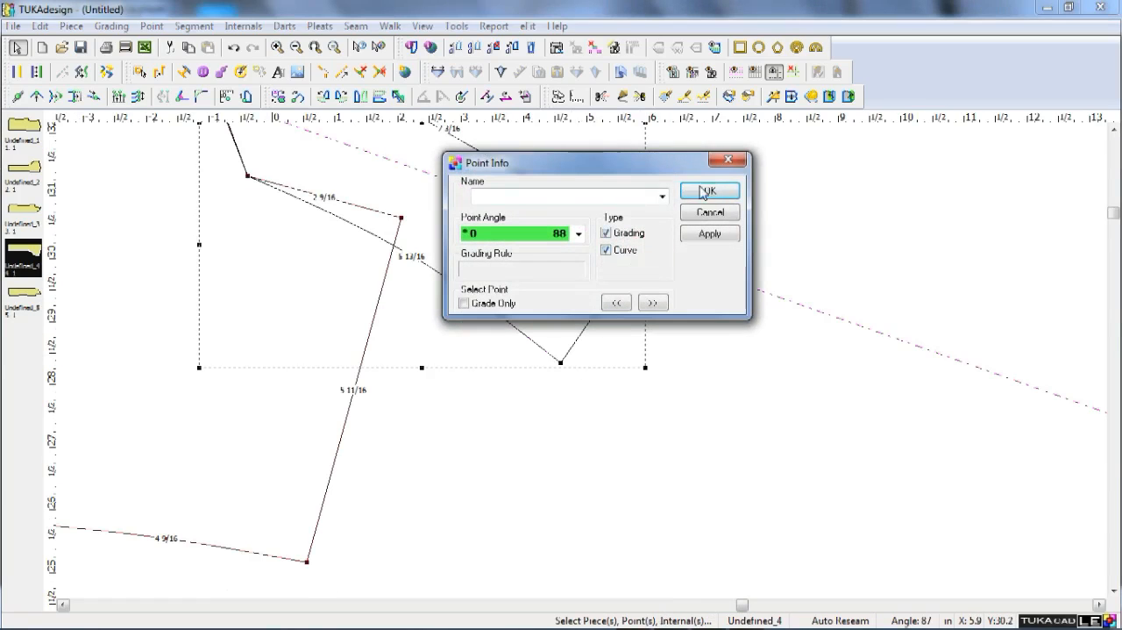
pyautogui.click(727, 159)
pyautogui.click(183, 97)
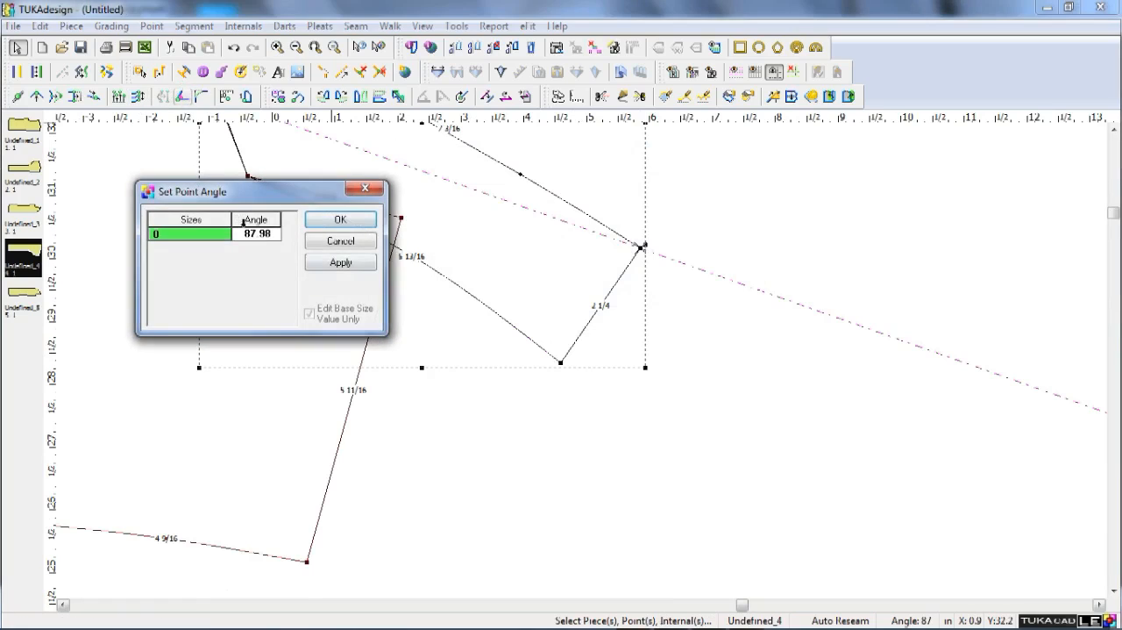
pyautogui.doubleClick(259, 234)
pyautogui.write('90')
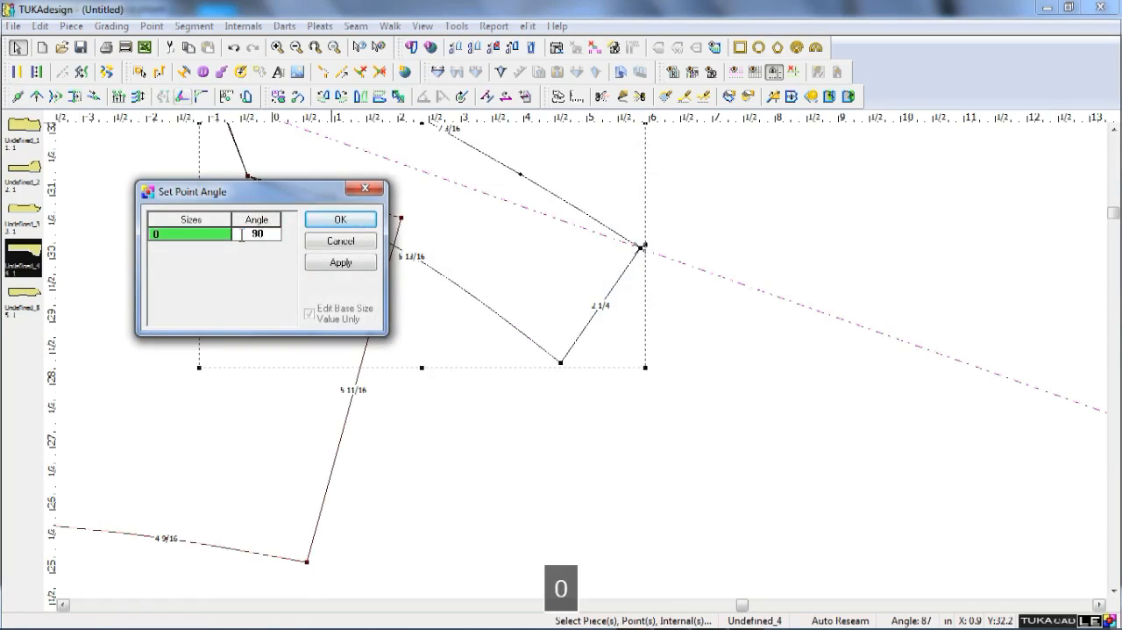
pyautogui.click(341, 263)
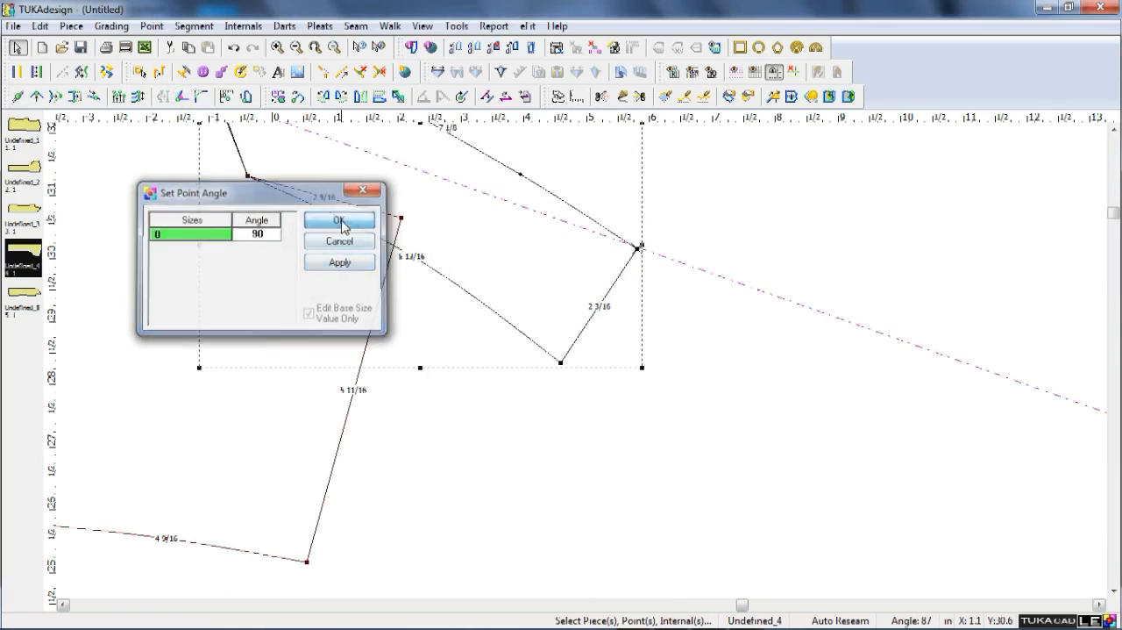
pyautogui.click(340, 219)
pyautogui.rightClick(715, 192)
pyautogui.click(709, 198)
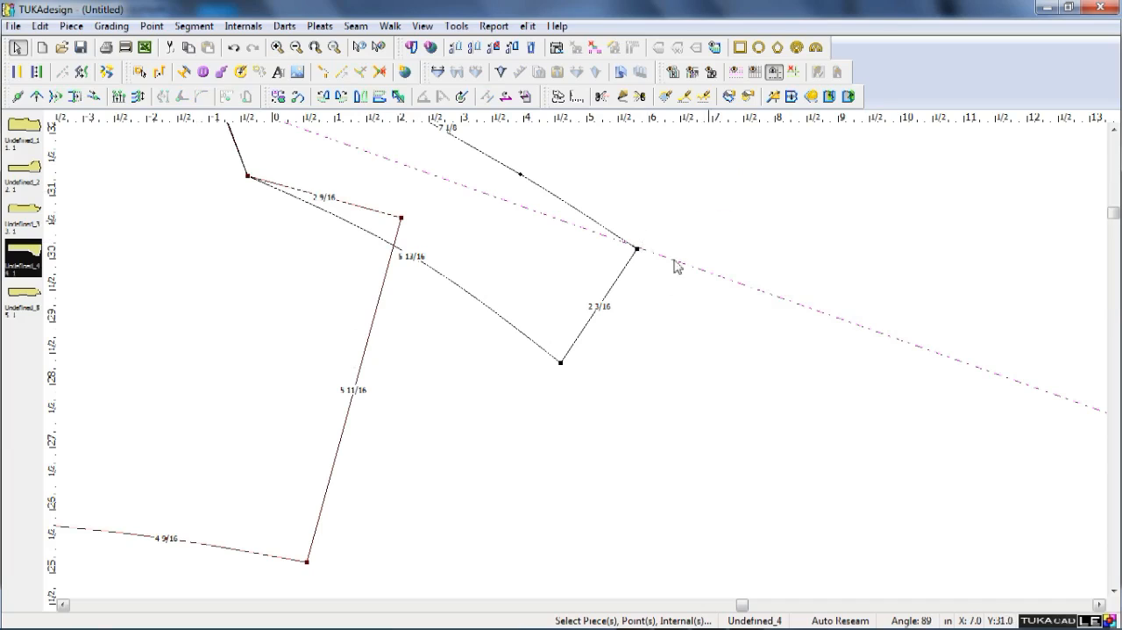
# Set the point angle of the collar's lower back corner to 90 degrees.
pyautogui.click(558, 361)
pyautogui.doubleClick(560, 363)
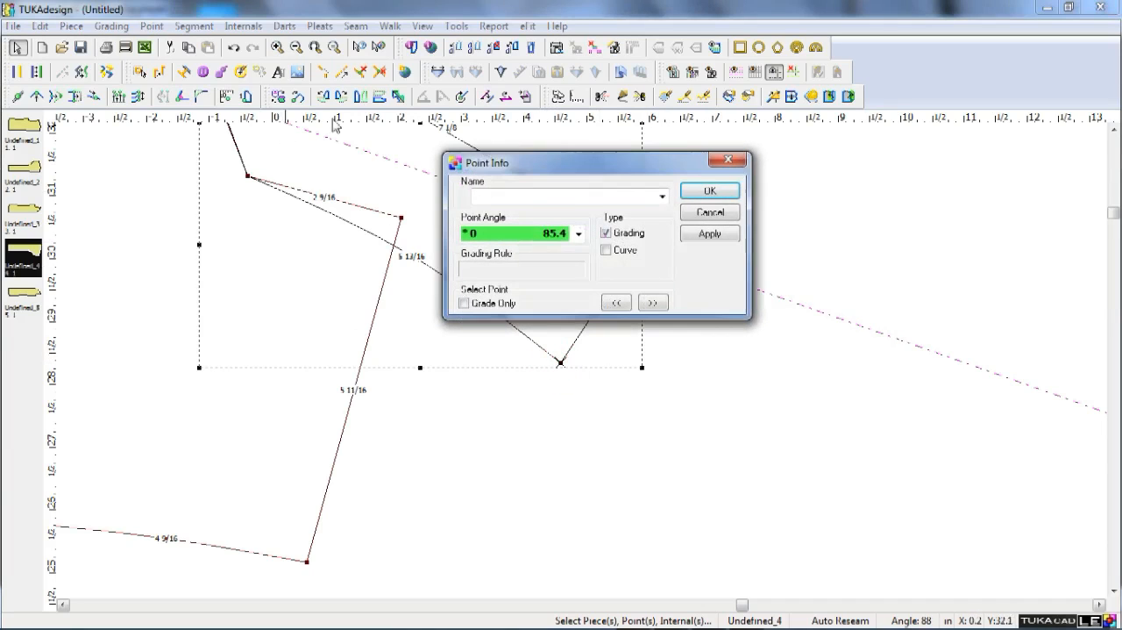
pyautogui.click(728, 210)
pyautogui.click(183, 96)
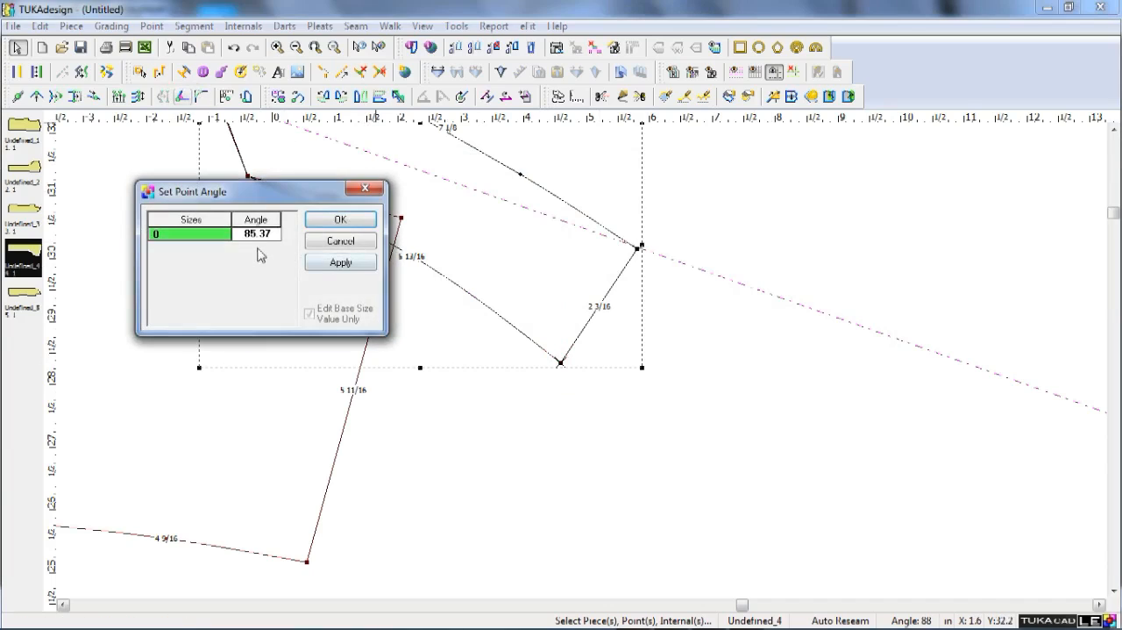
pyautogui.click(270, 239)
pyautogui.write('90')
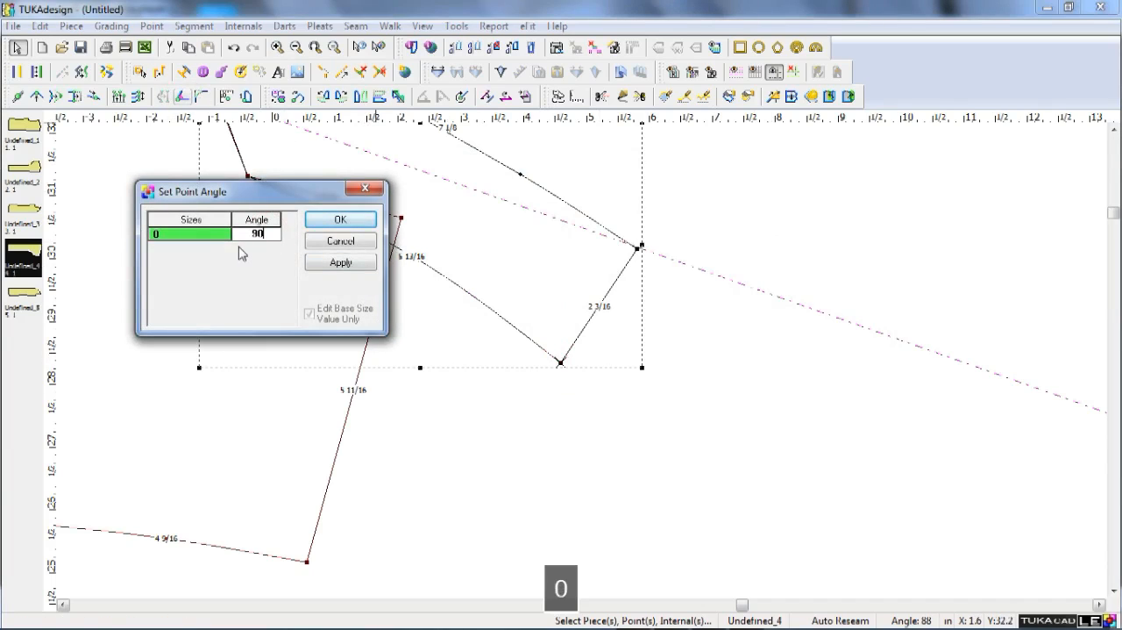
pyautogui.click(341, 262)
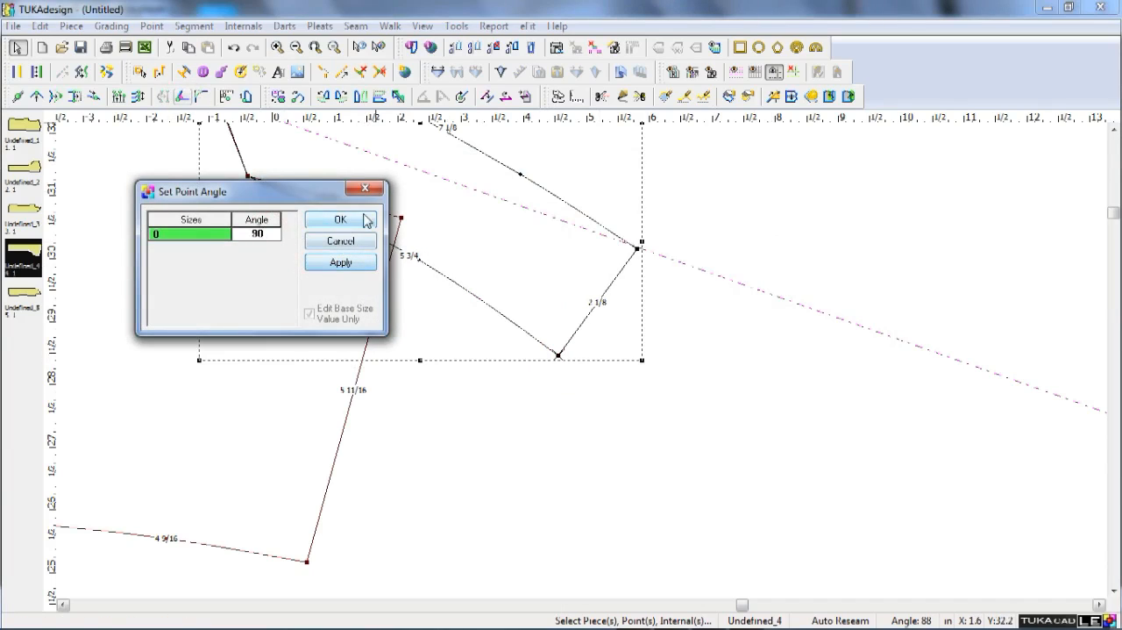
pyautogui.click(340, 219)
# Move the collar's lower back corner 1/8 in along the back edge toward the guide line.
pyautogui.scroll(-2, 495, 292)
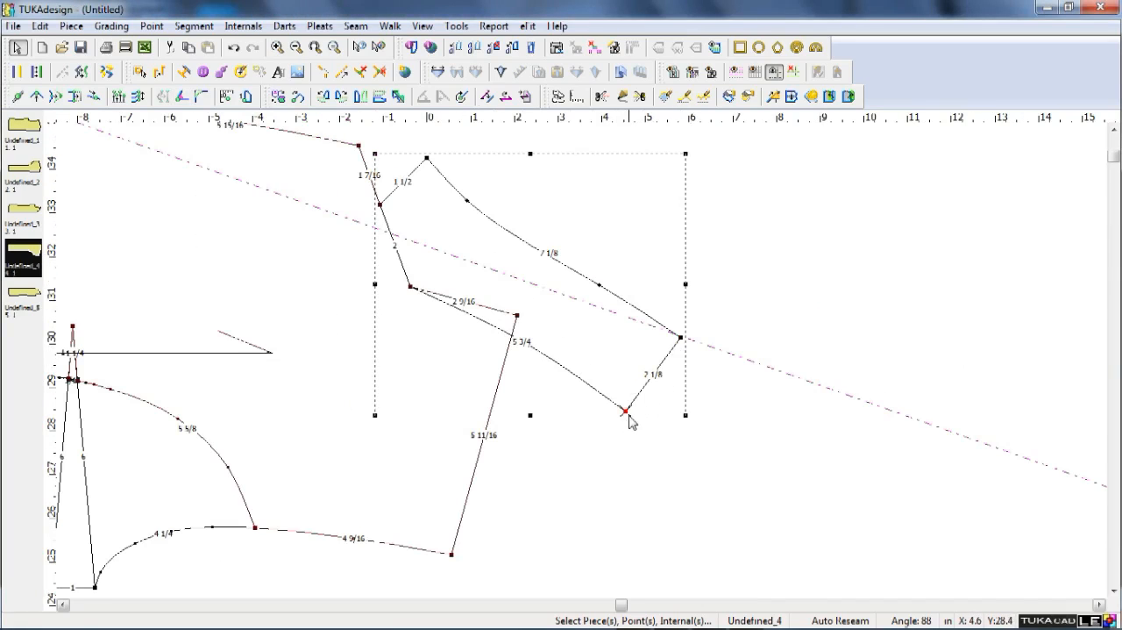
pyautogui.scroll(3, 627, 412)
pyautogui.press('q')
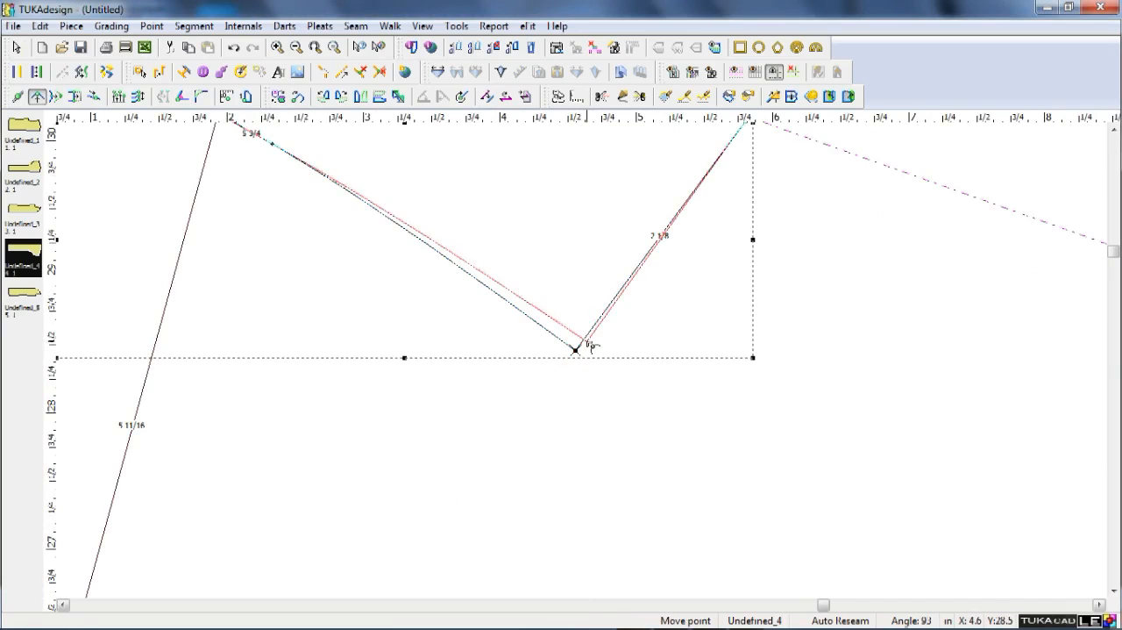
pyautogui.click(584, 336)
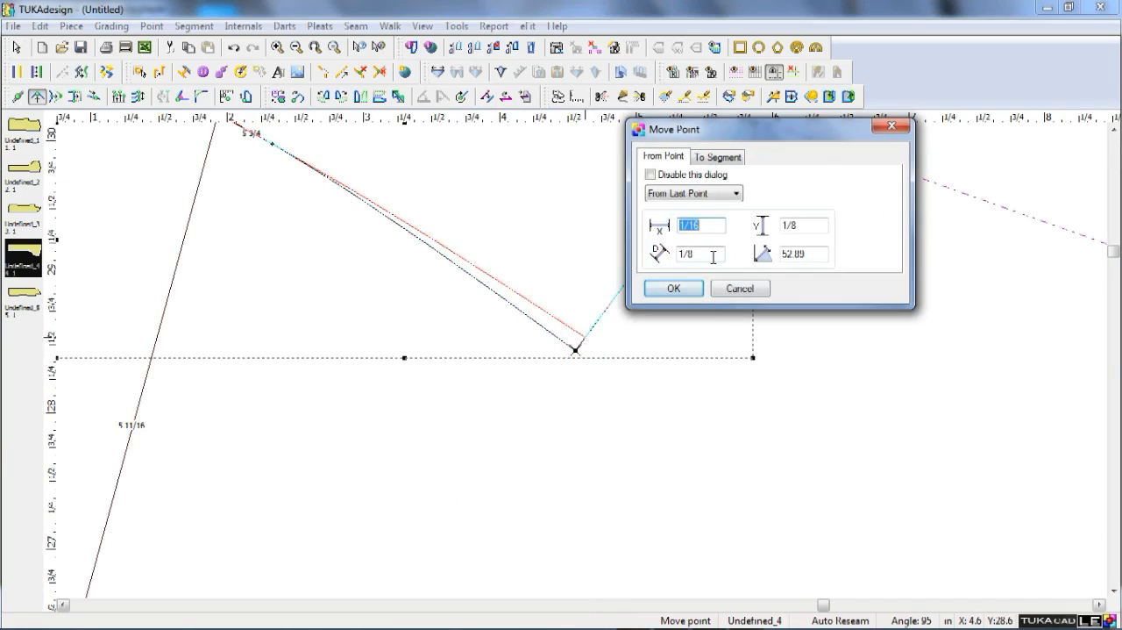
pyautogui.press('Return')
pyautogui.rightClick(778, 238)
pyautogui.click(784, 241)
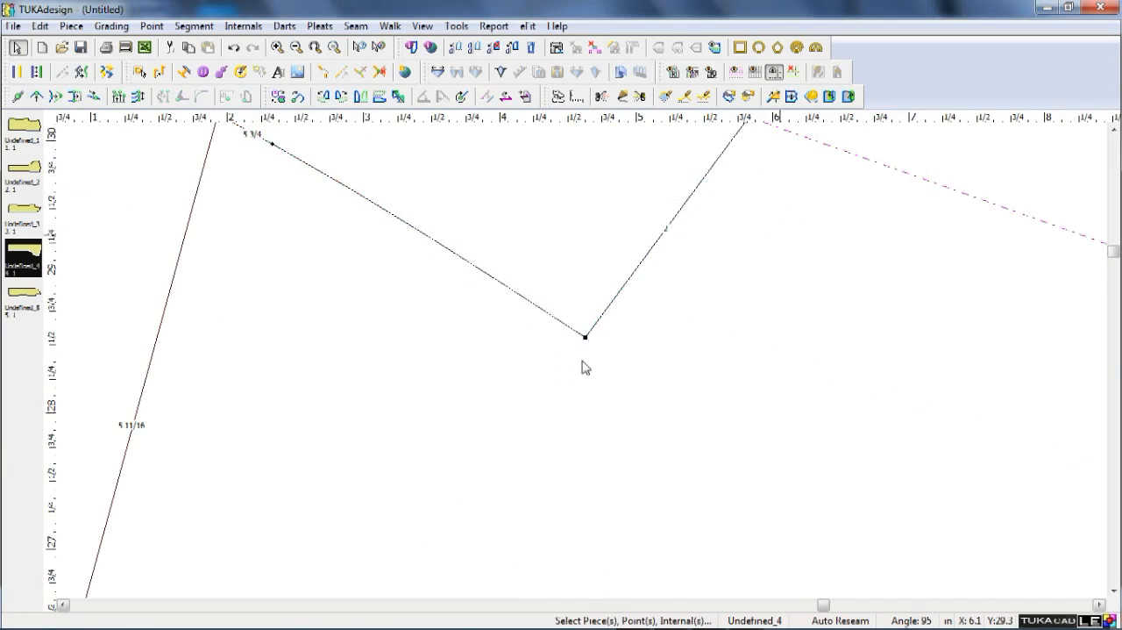
# Square the collar's upper back corner again with a 90-degree point angle and check the back end.
pyautogui.scroll(-3, 783, 239)
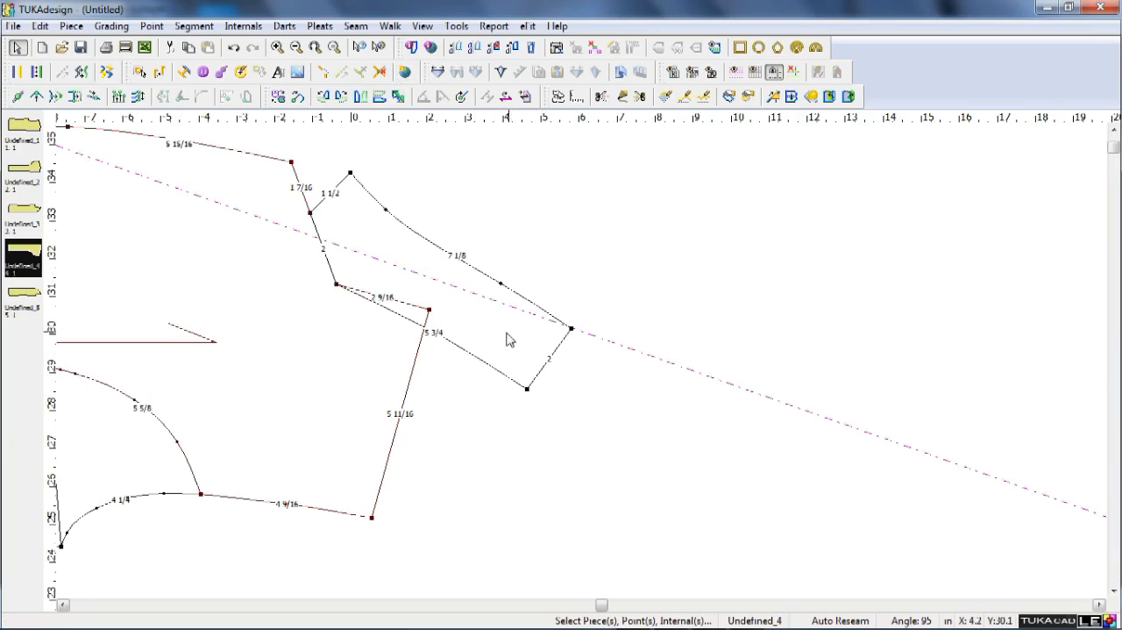
pyautogui.click(571, 330)
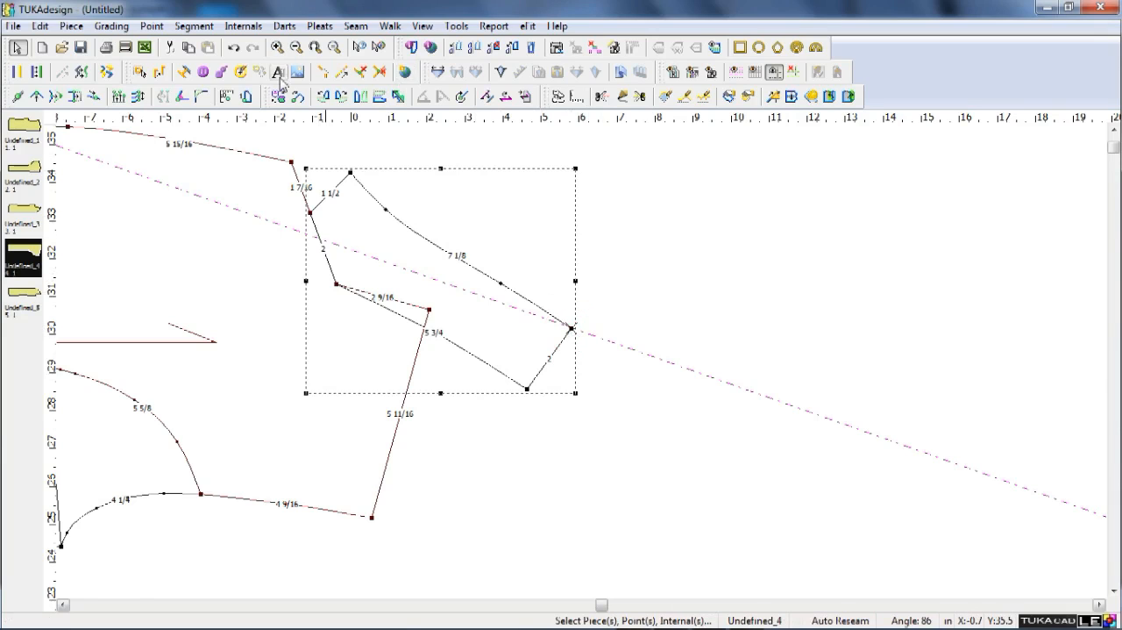
pyautogui.click(202, 98)
pyautogui.click(254, 191)
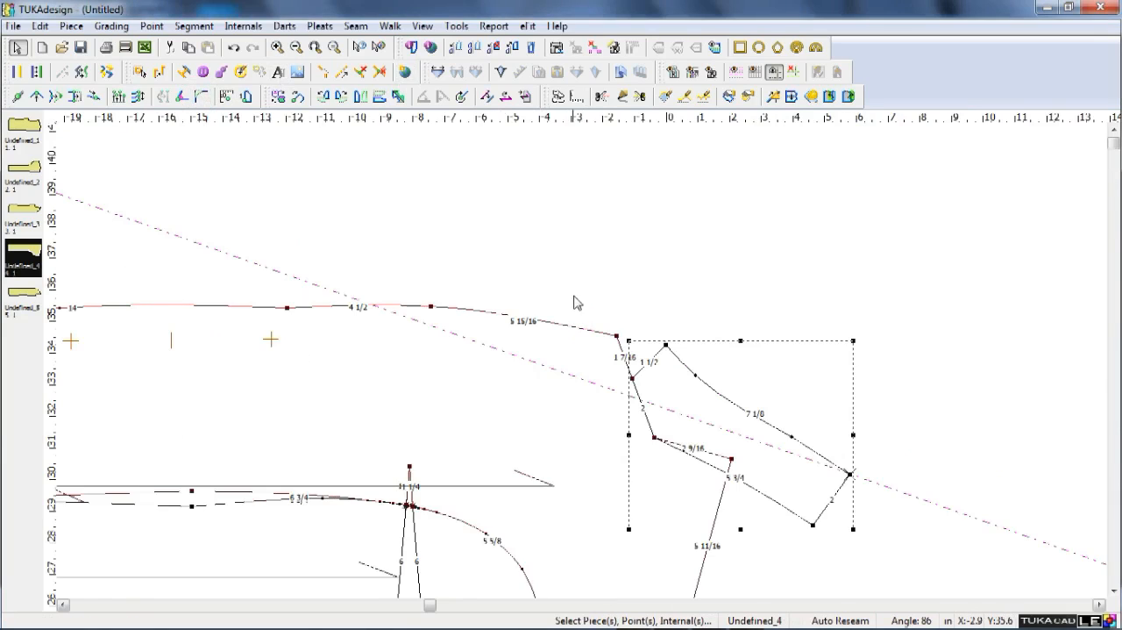
pyautogui.click(179, 97)
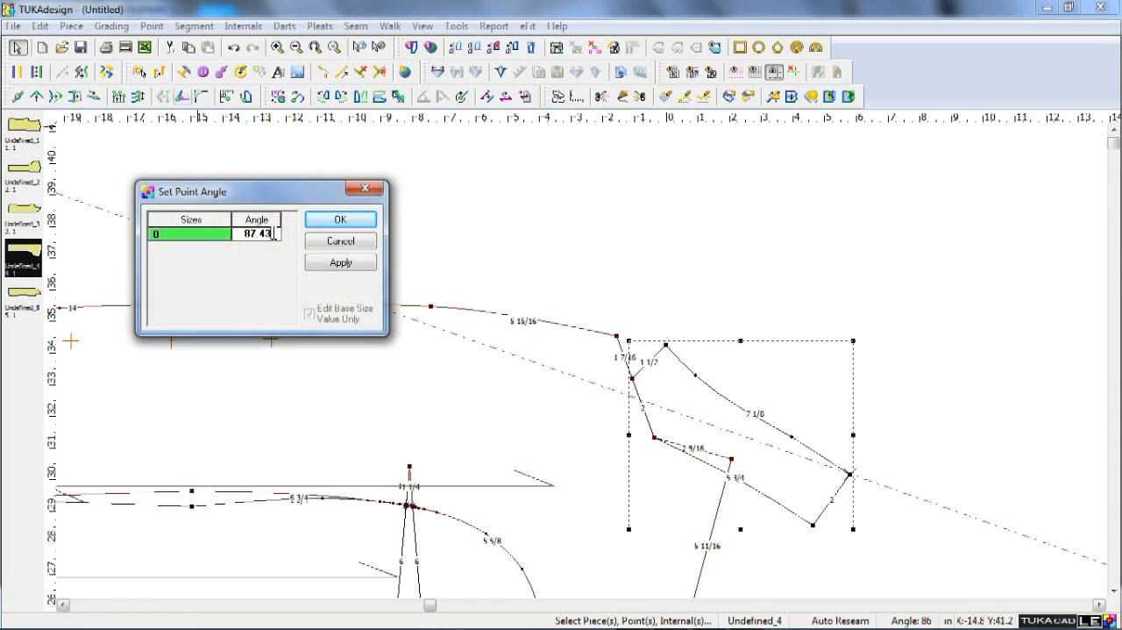
pyautogui.moveTo(274, 233); pyautogui.dragTo(243, 235)
pyautogui.write('9')
pyautogui.click(341, 263)
pyautogui.click(341, 219)
pyautogui.click(912, 423)
pyautogui.scroll(2, 816, 528)
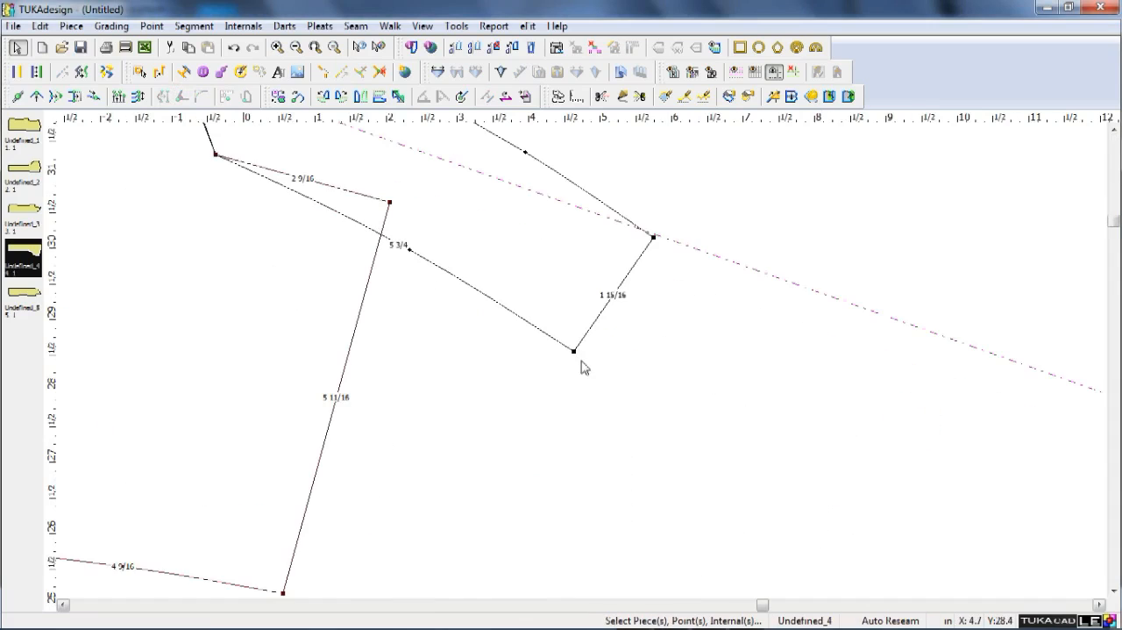
pyautogui.scroll(-2, 539, 350)
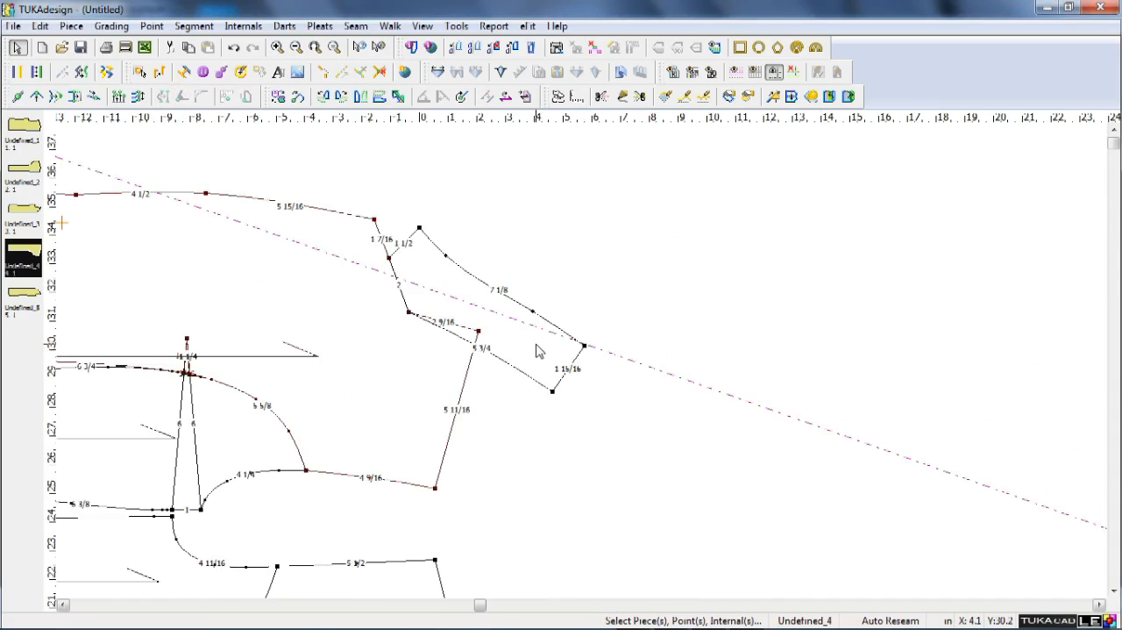
# Convert the collar outline on the front panel into a separate piece and place it beside the panel.
pyautogui.click(526, 375)
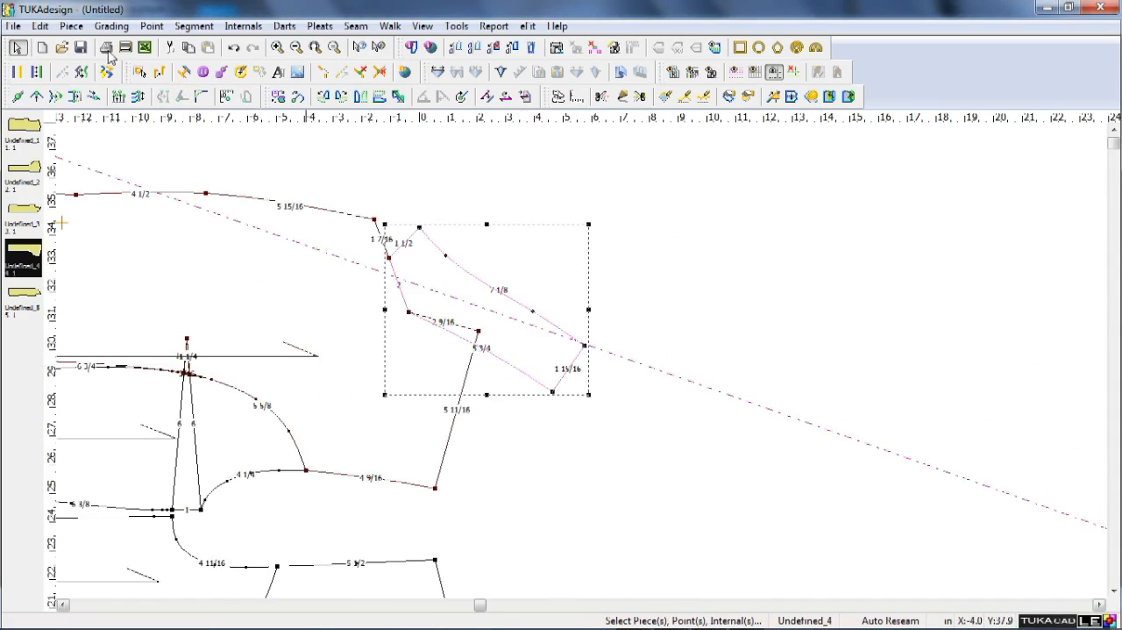
pyautogui.click(197, 26)
pyautogui.moveTo(243, 27)
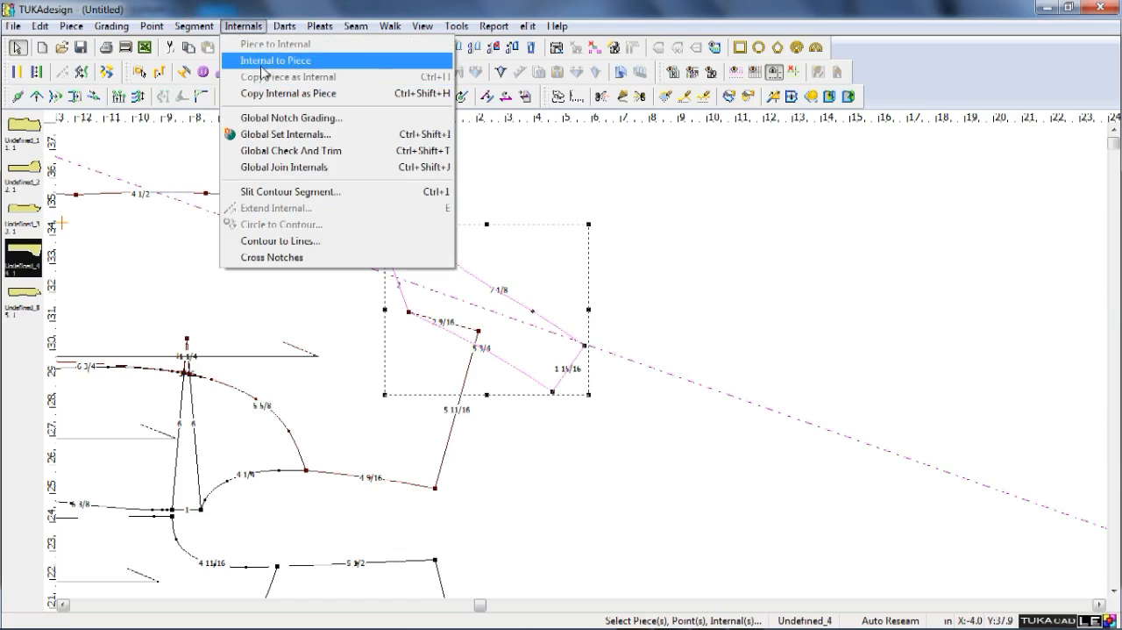
pyautogui.click(316, 74)
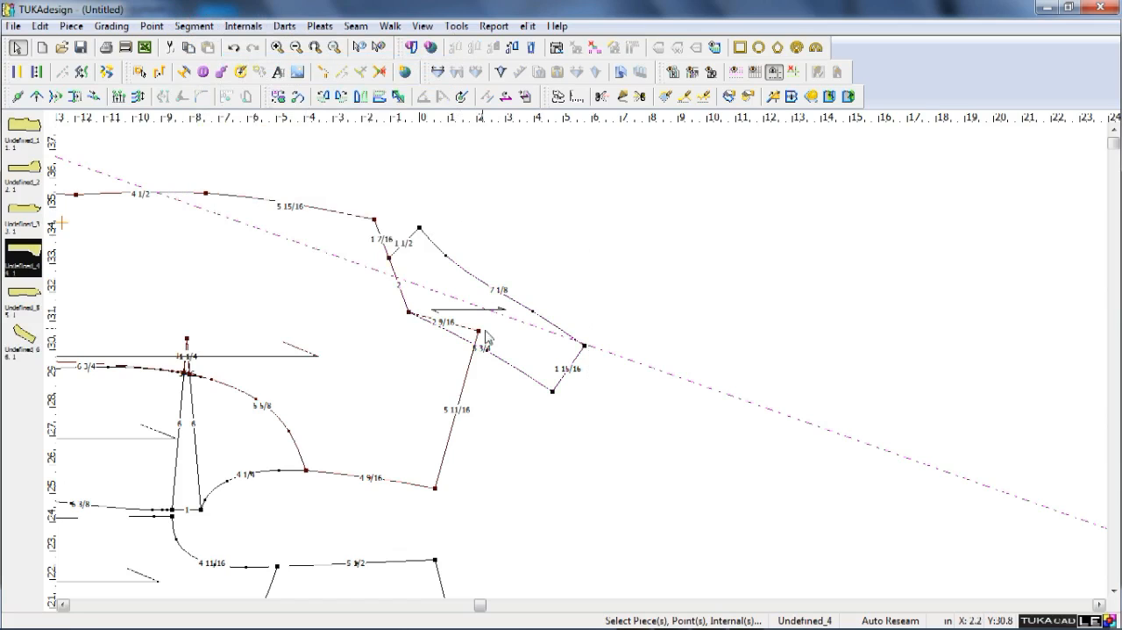
pyautogui.press('space')
pyautogui.click(673, 296)
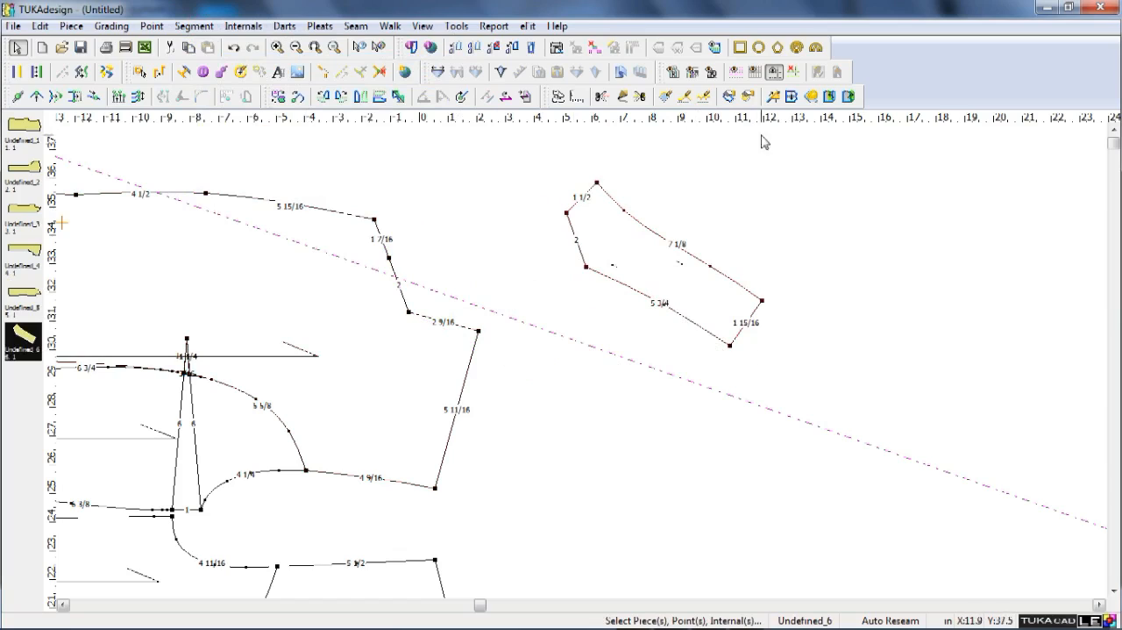
# Clear the slanted guide line and rotate the collar piece so its back edge stands vertical.
pyautogui.click(789, 72)
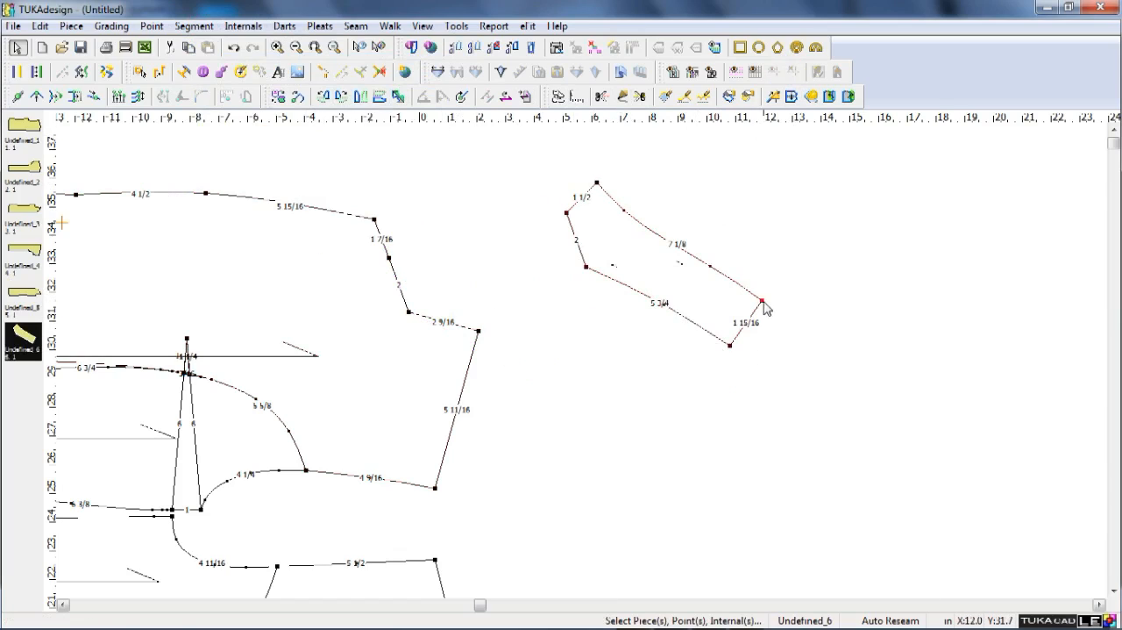
pyautogui.moveTo(763, 301); pyautogui.dragTo(730, 346)
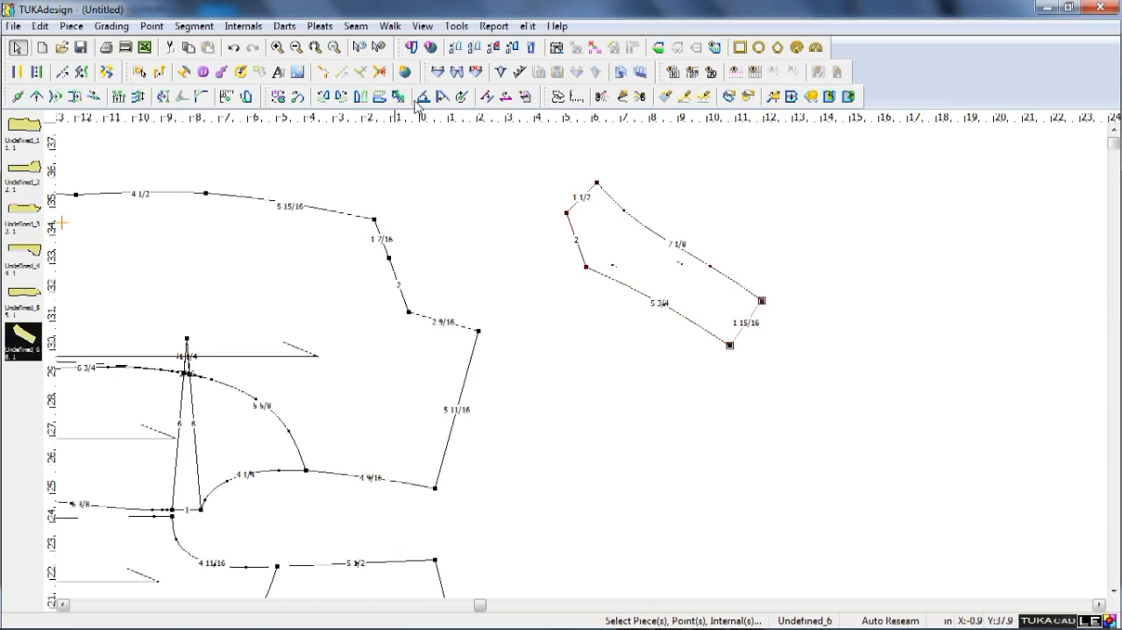
pyautogui.click(443, 98)
pyautogui.click(506, 96)
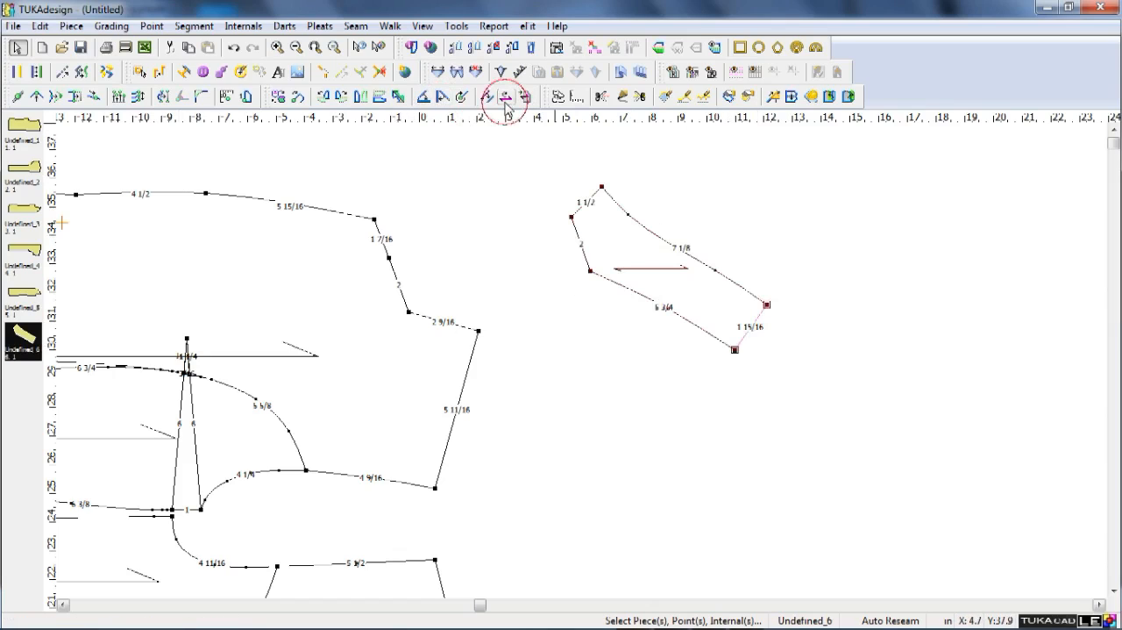
pyautogui.click(442, 98)
pyautogui.click(487, 99)
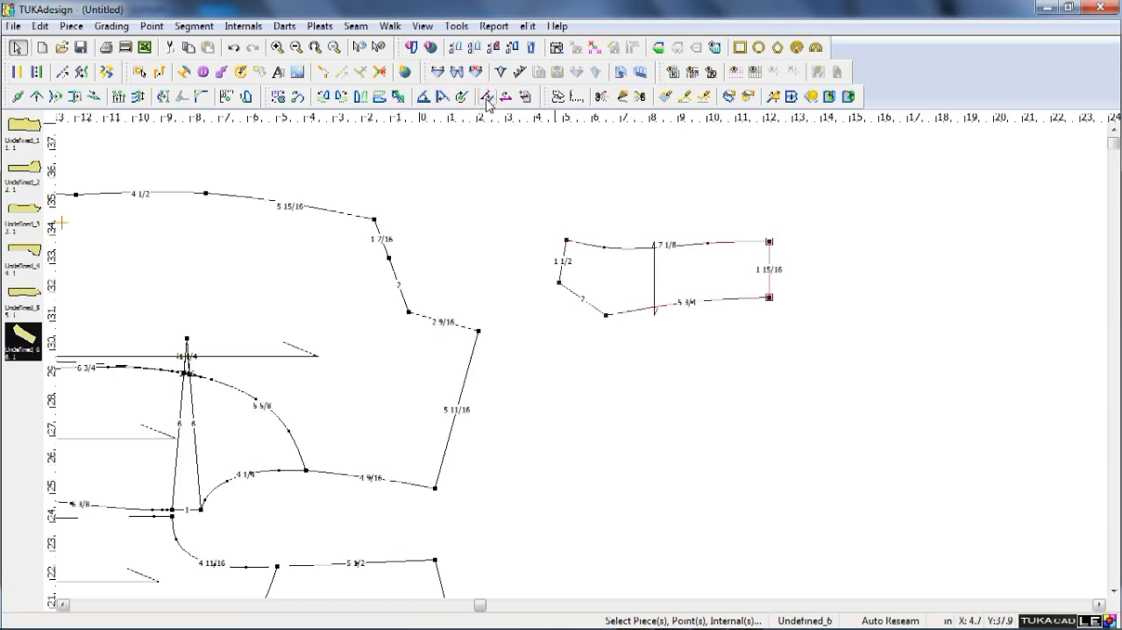
pyautogui.click(704, 365)
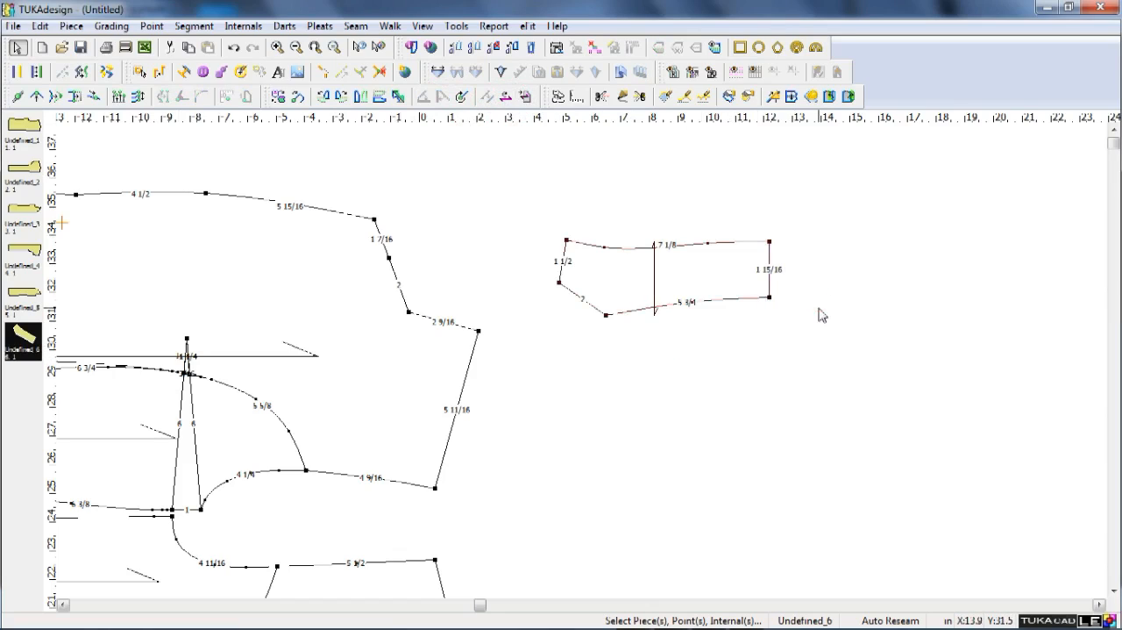
# Mirror the half collar across its back edge into a full collar and align its grain line with the upper edge.
pyautogui.click(769, 242)
pyautogui.click(771, 299)
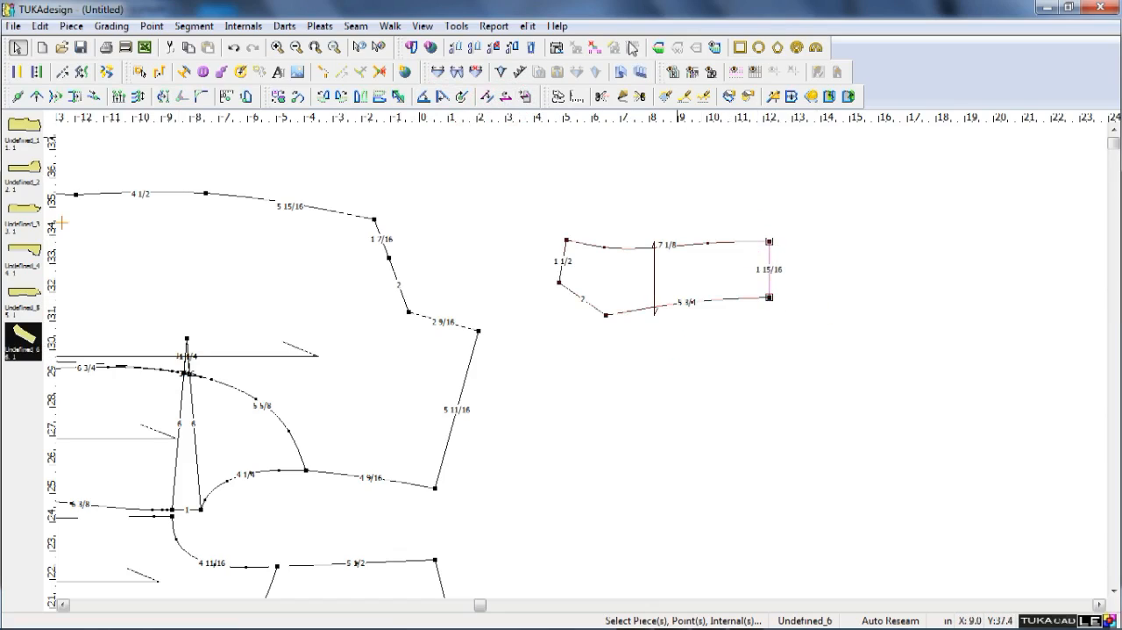
pyautogui.click(699, 50)
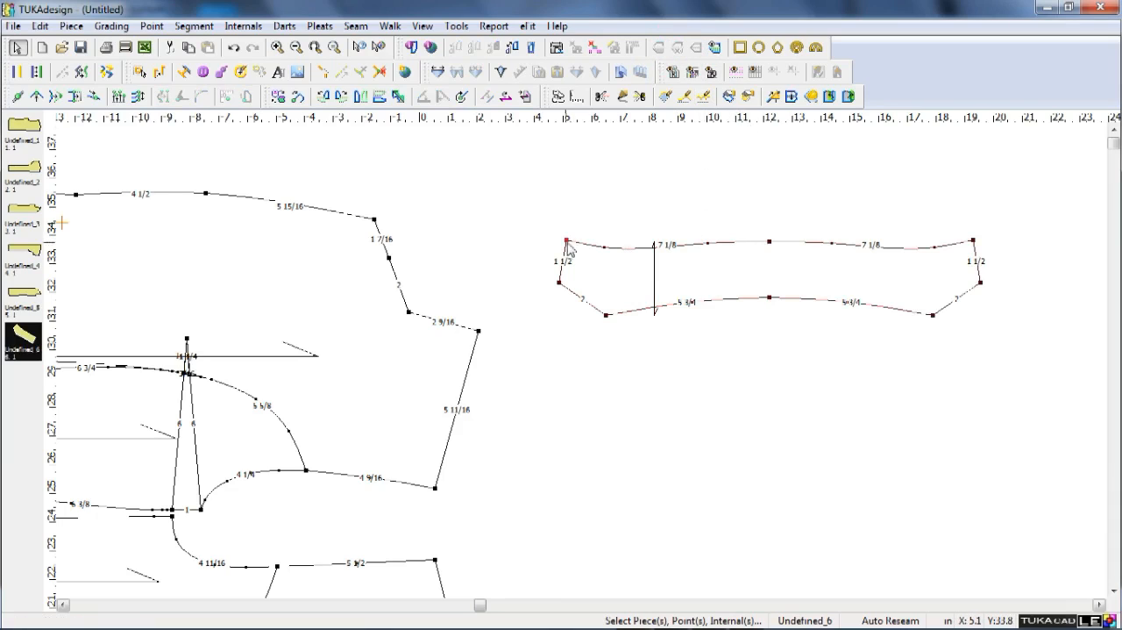
pyautogui.click(973, 240)
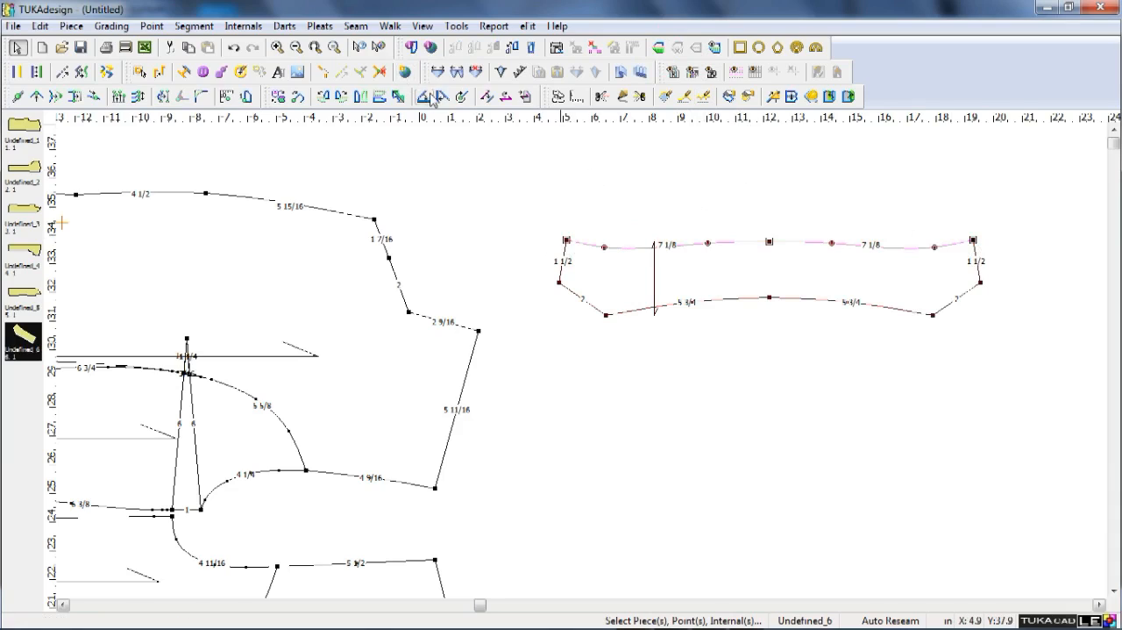
pyautogui.click(485, 99)
pyautogui.click(506, 99)
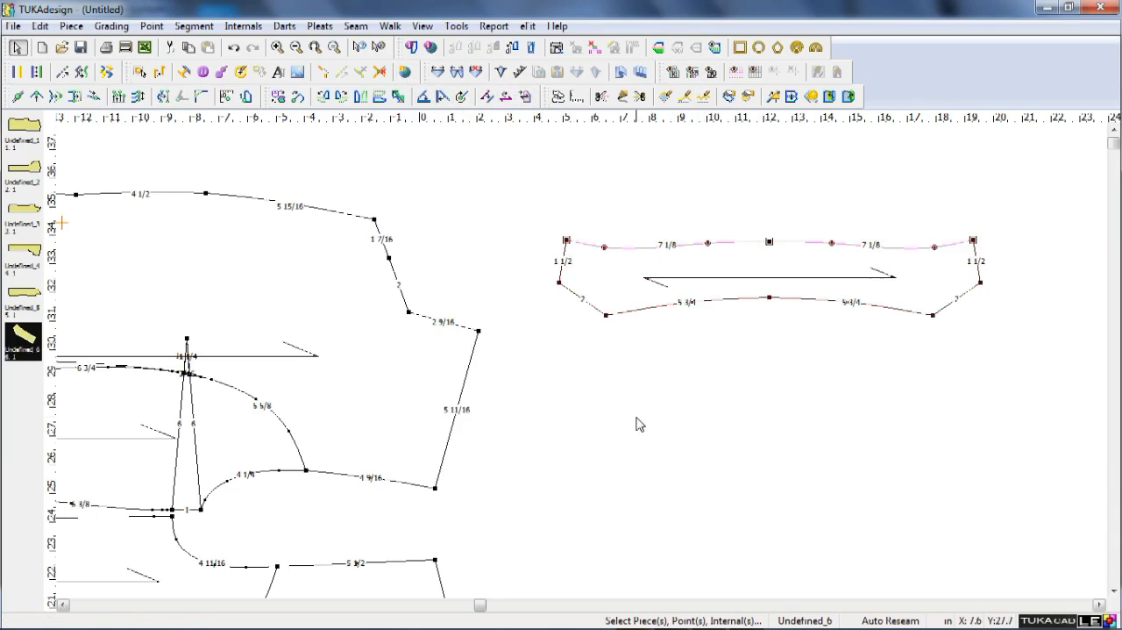
# Move the full collar piece above the front panel.
pyautogui.scroll(-2, 584, 368)
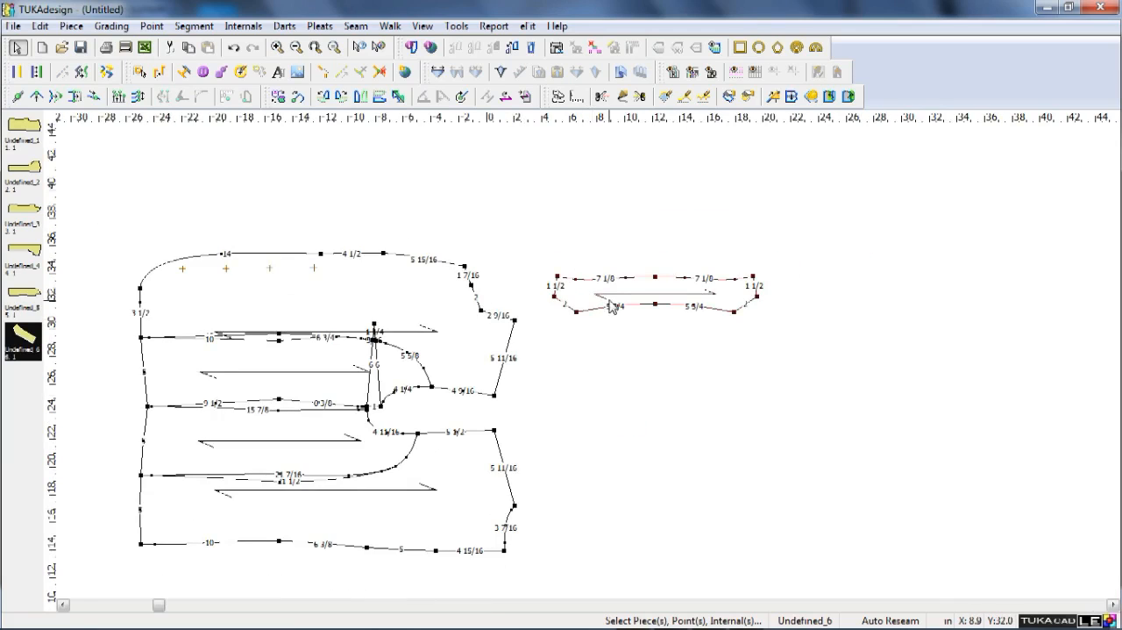
pyautogui.press('space')
pyautogui.click(266, 215)
# Measure the armhole segments of the front, side and back panels.
pyautogui.scroll(3, 469, 454)
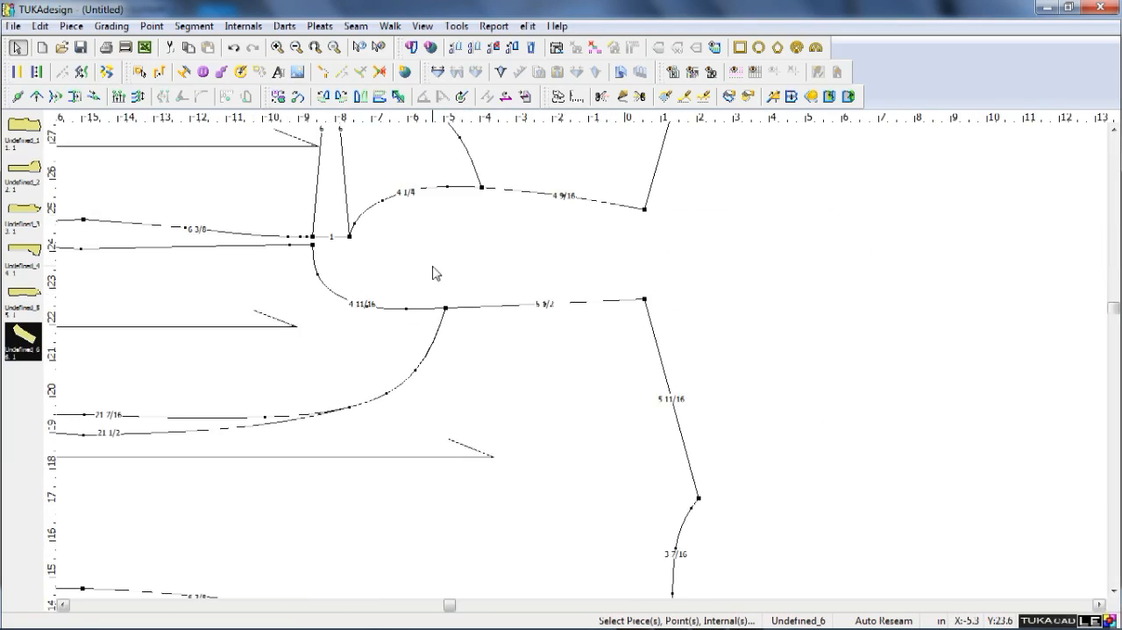
pyautogui.press('F9')
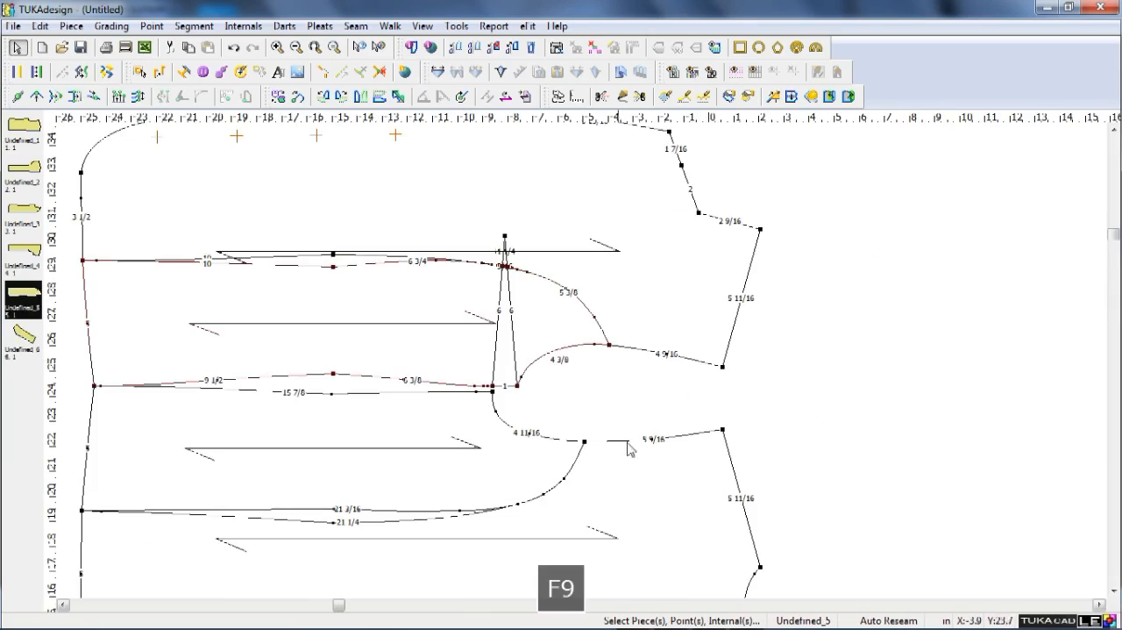
pyautogui.scroll(-1, 586, 369)
pyautogui.scroll(1, 600, 404)
pyautogui.scroll(3, 600, 405)
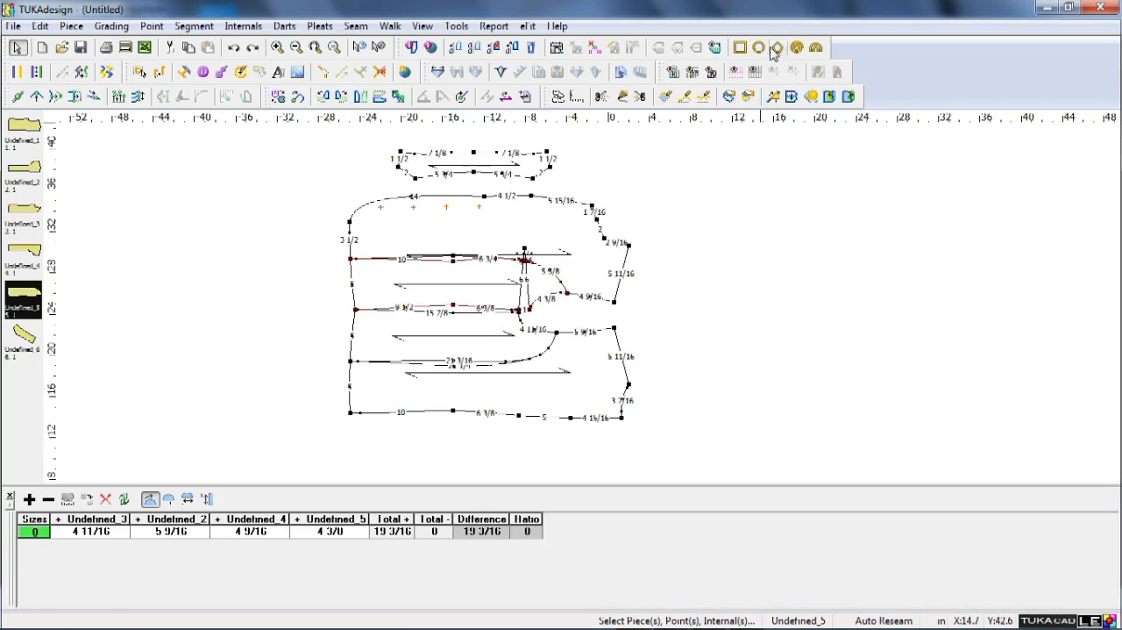
# Create a rectangle piece named sleeve, 9 in wide and 25 in high, and place it clear of the body panels.
pyautogui.click(740, 47)
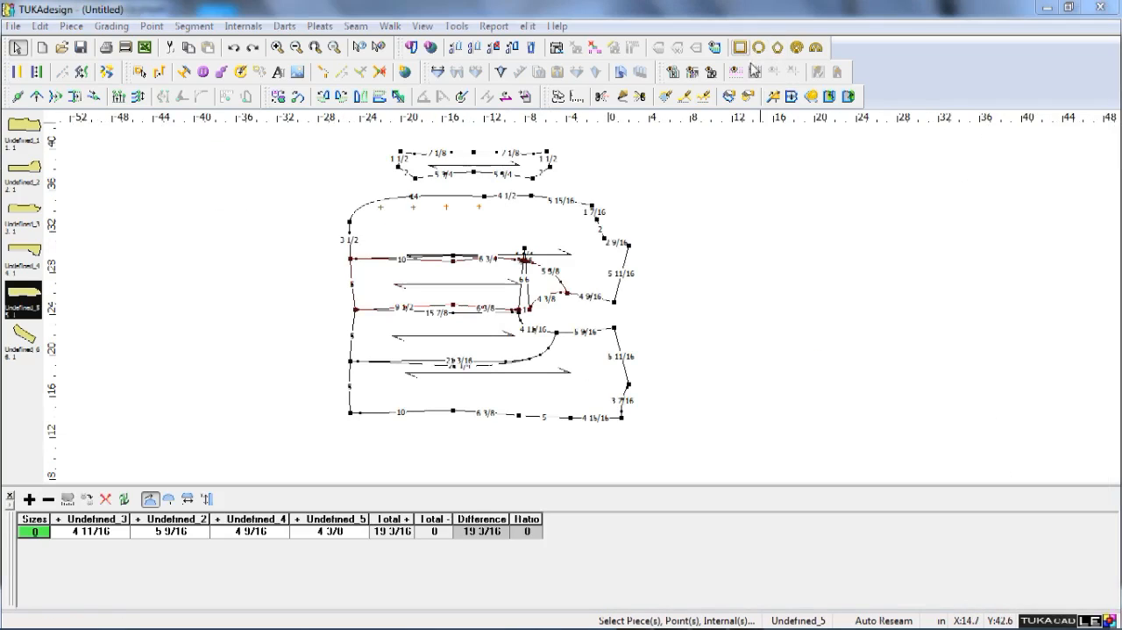
pyautogui.write('sleev')
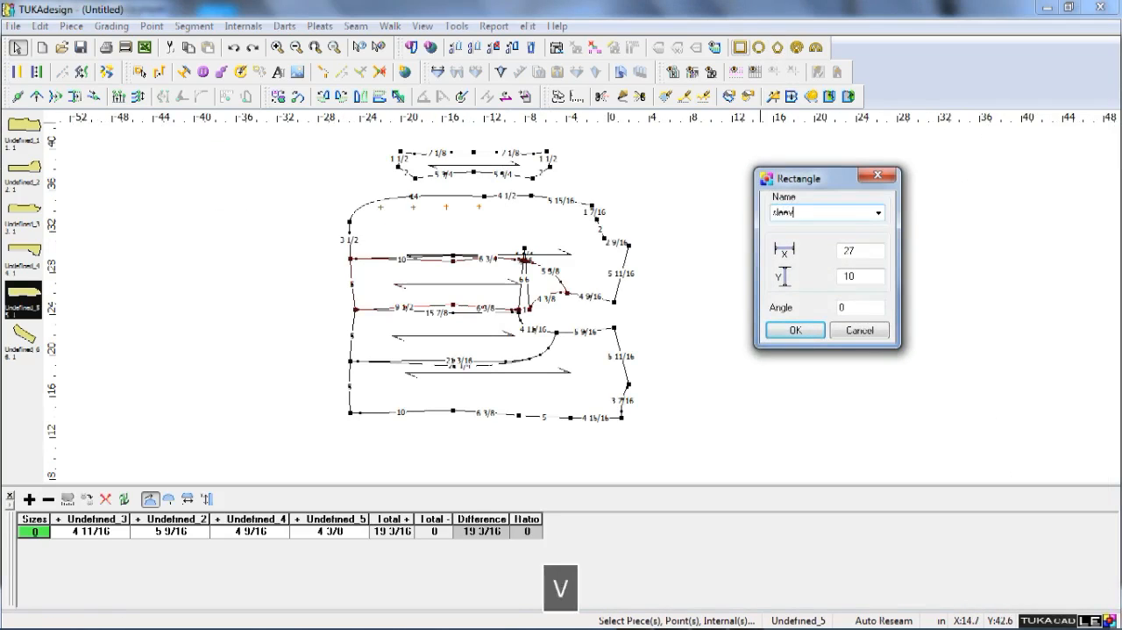
pyautogui.write('e')
pyautogui.press('Tab')
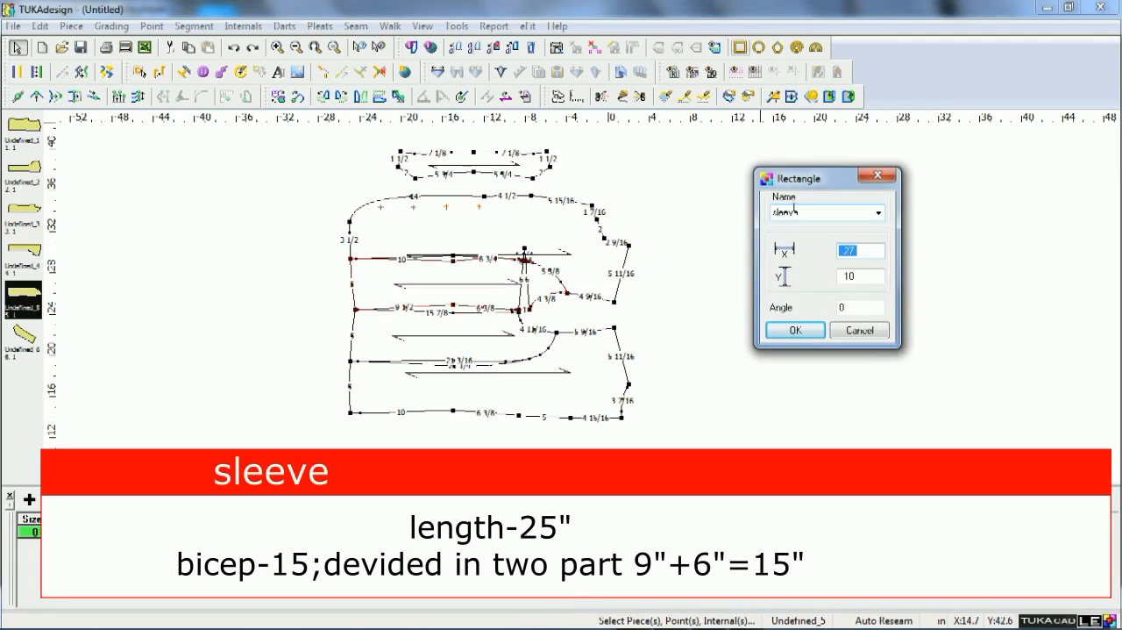
pyautogui.write('9')
pyautogui.press('Tab')
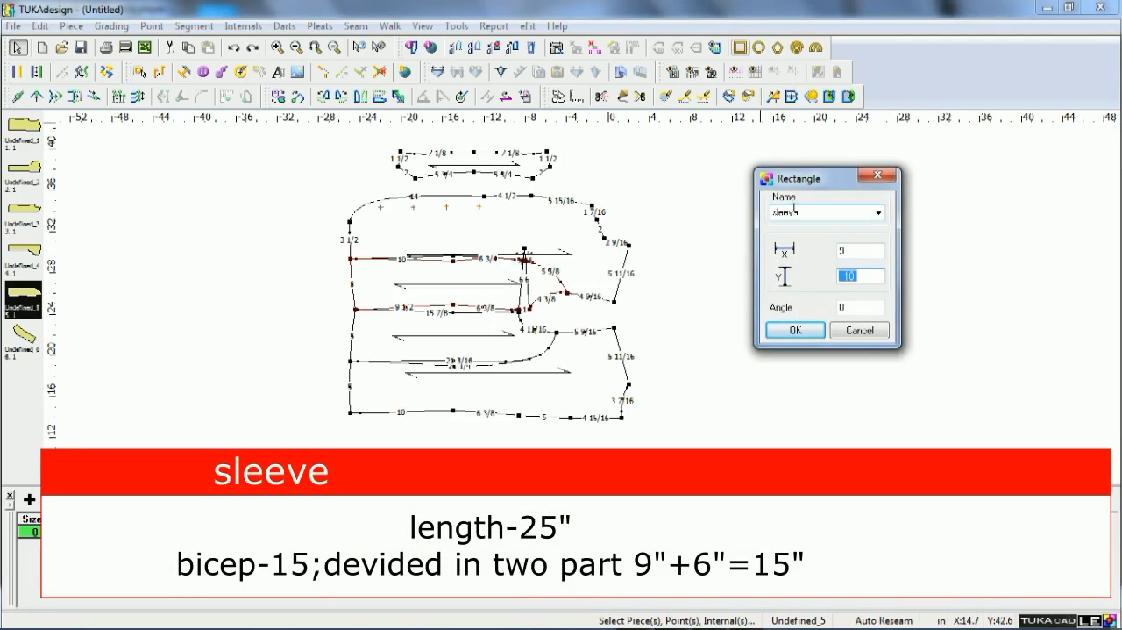
pyautogui.write('25')
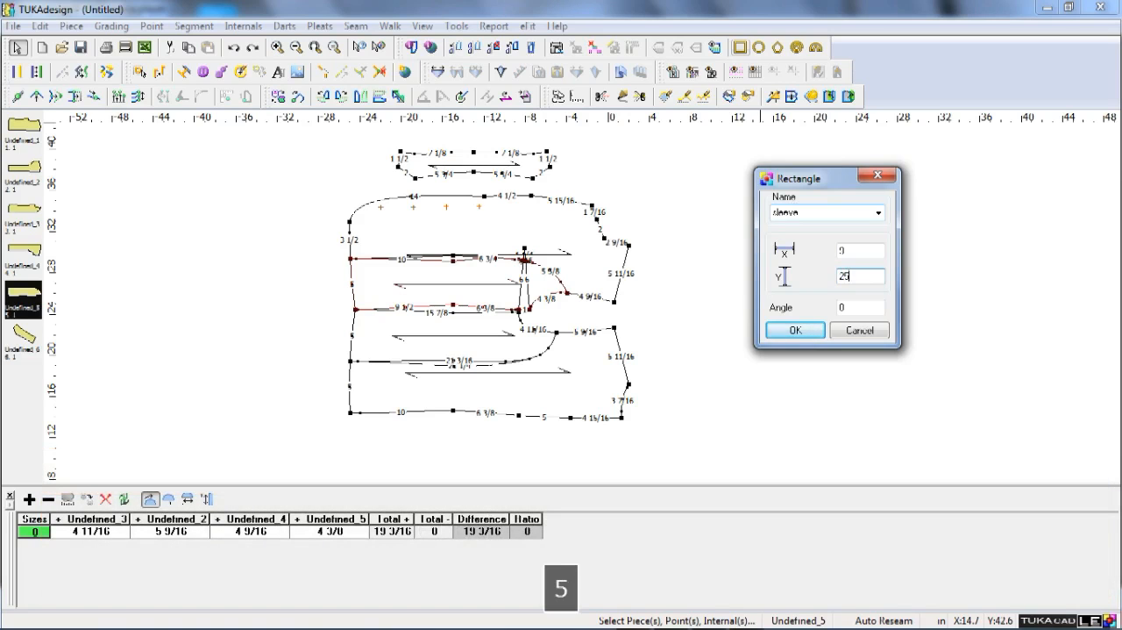
pyautogui.press('Return')
pyautogui.press('space')
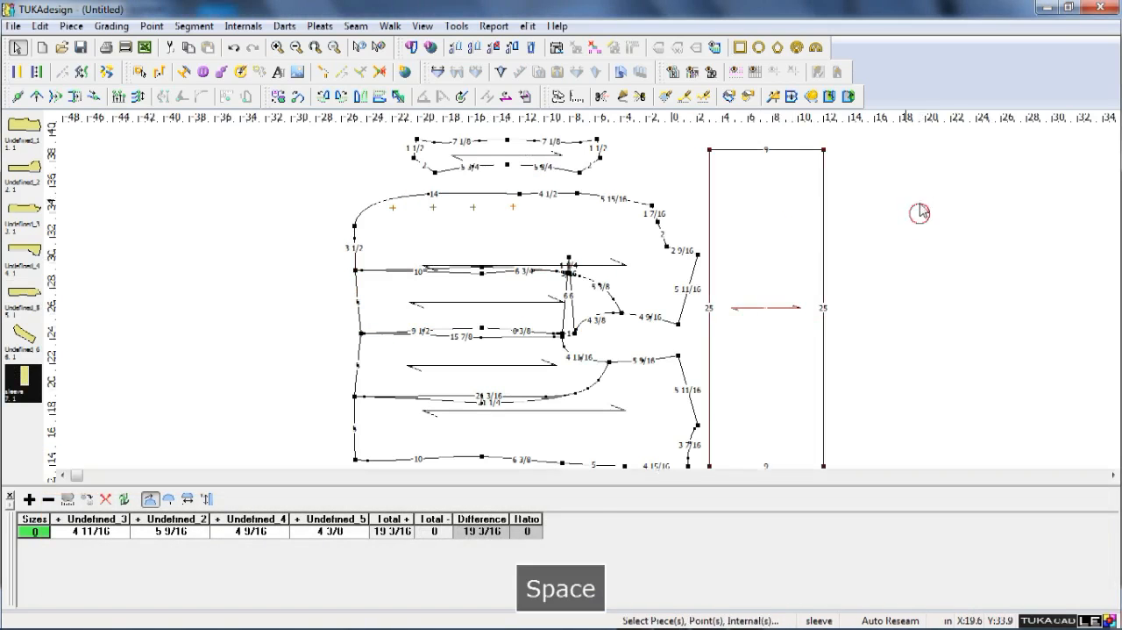
pyautogui.click(920, 210)
pyautogui.scroll(5, 921, 210)
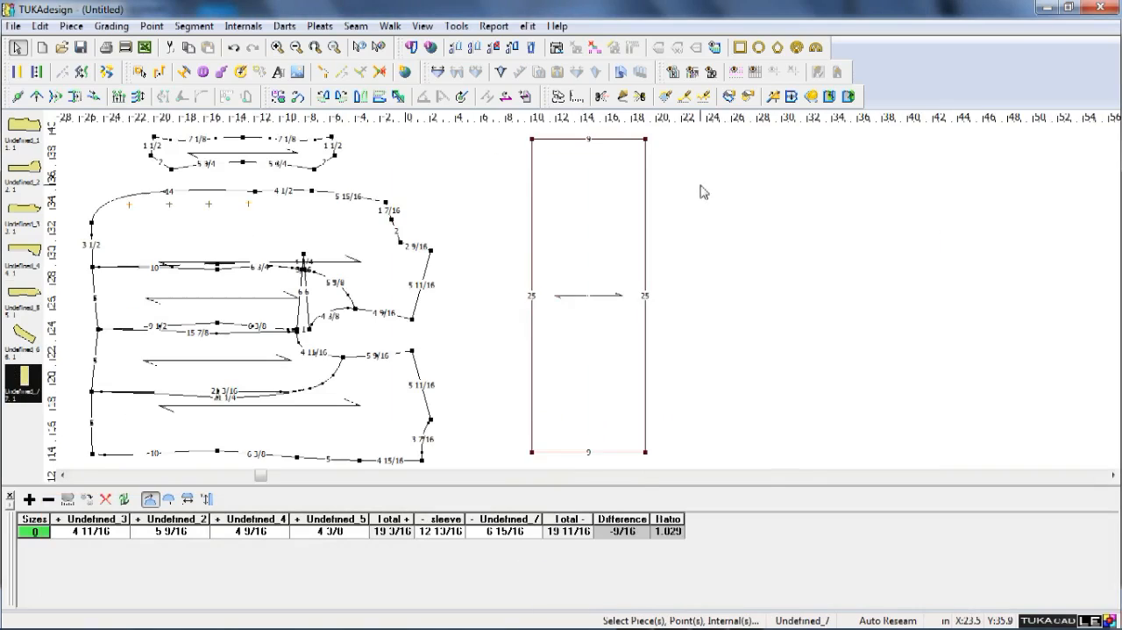
# Add a grading point on the sleeve rectangle's right edge, 5 in below the upper corner.
pyautogui.press('F9')
pyautogui.press('a')
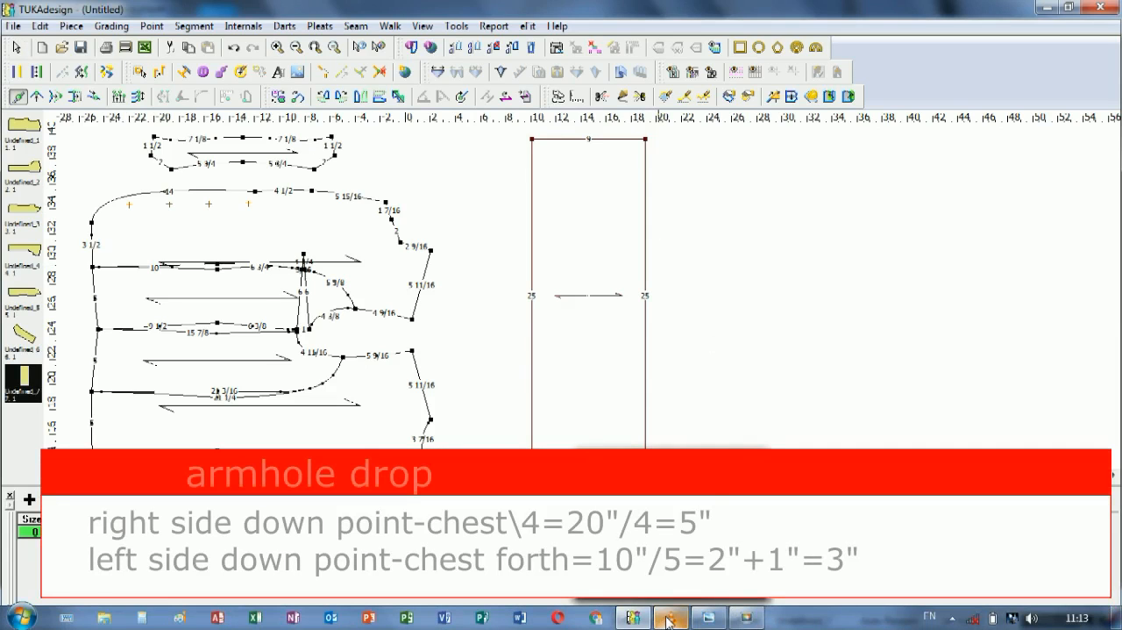
pyautogui.click(646, 197)
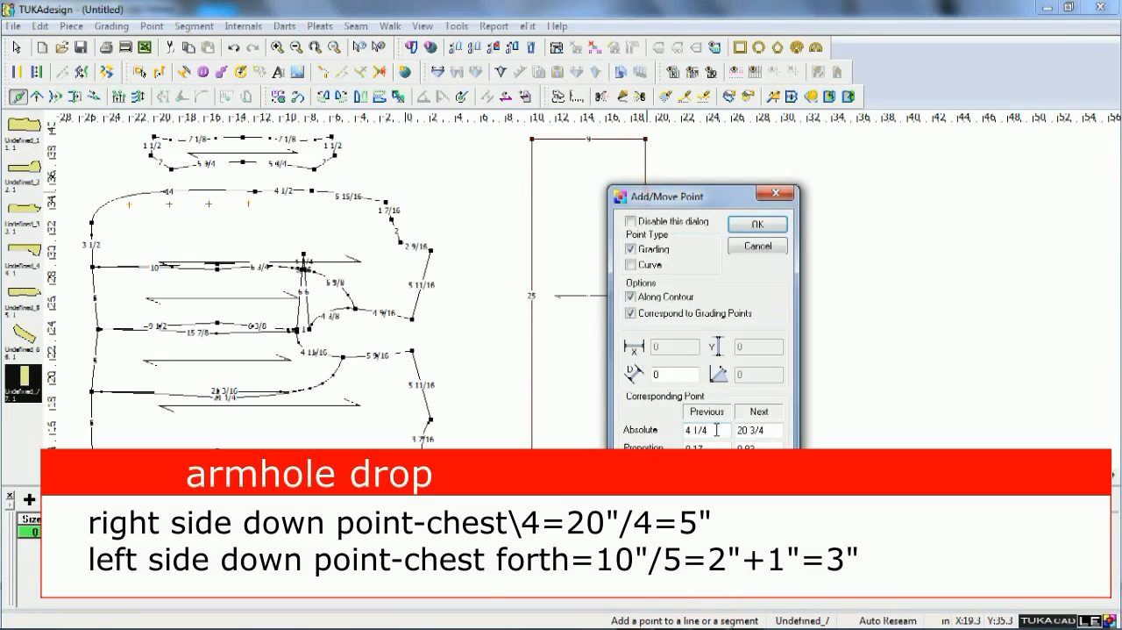
pyautogui.moveTo(716, 430); pyautogui.dragTo(665, 432)
pyautogui.write('5')
pyautogui.press('Return')
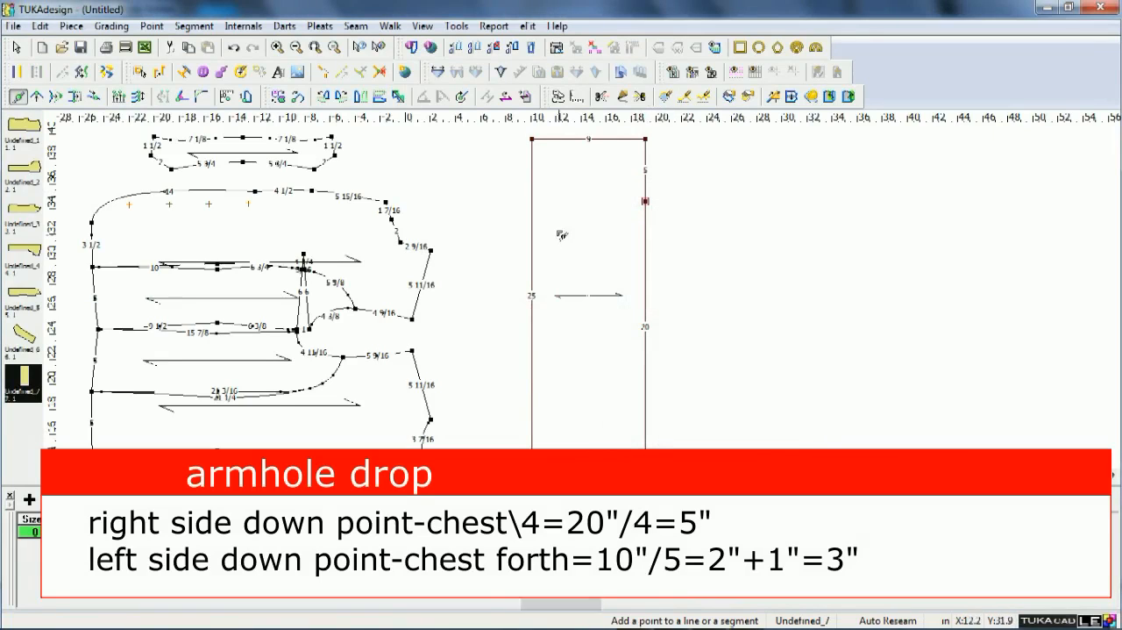
# Add a grading point on the sleeve rectangle's left edge, 2 in below the upper corner.
pyautogui.click(532, 169)
pyautogui.click(690, 430)
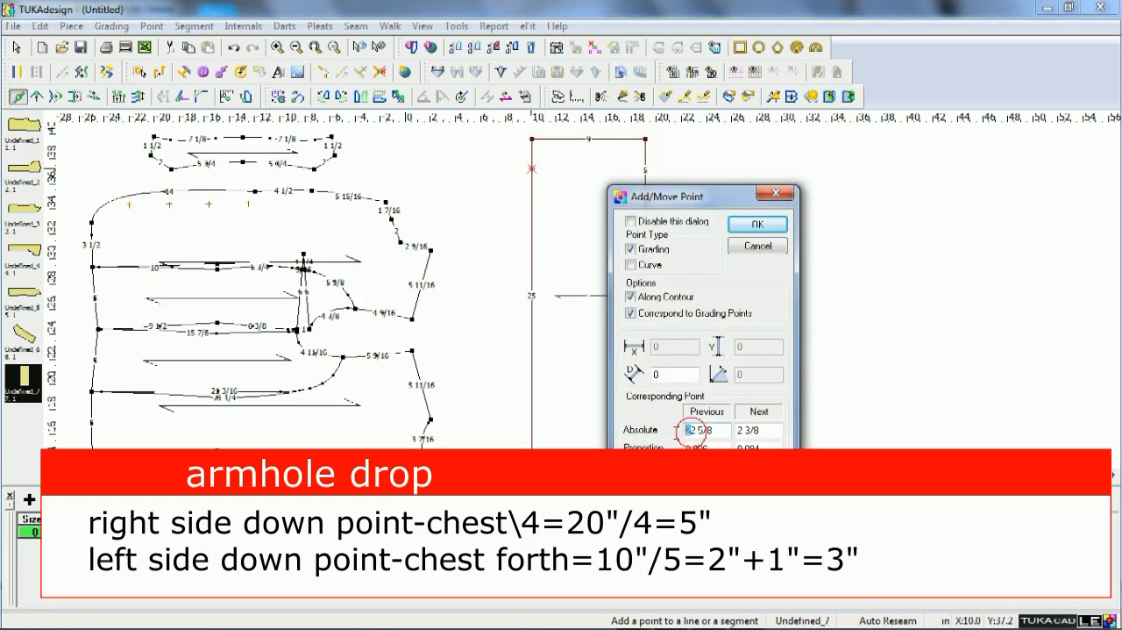
pyautogui.click(765, 429)
pyautogui.press('BackSpace')
pyautogui.press('BackSpace')
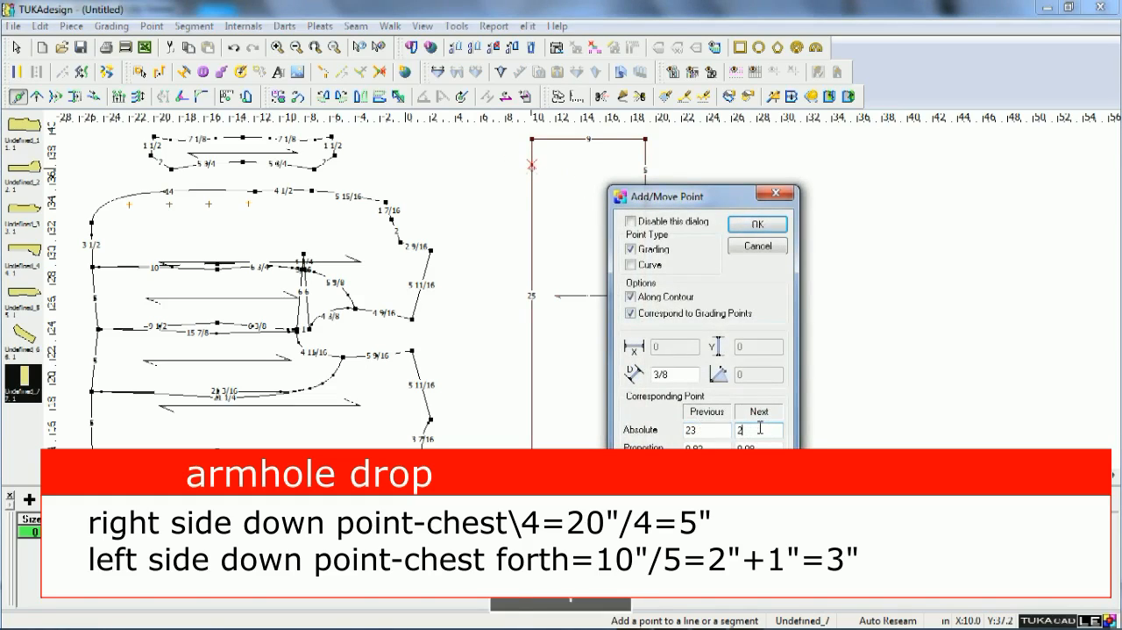
pyautogui.press('Return')
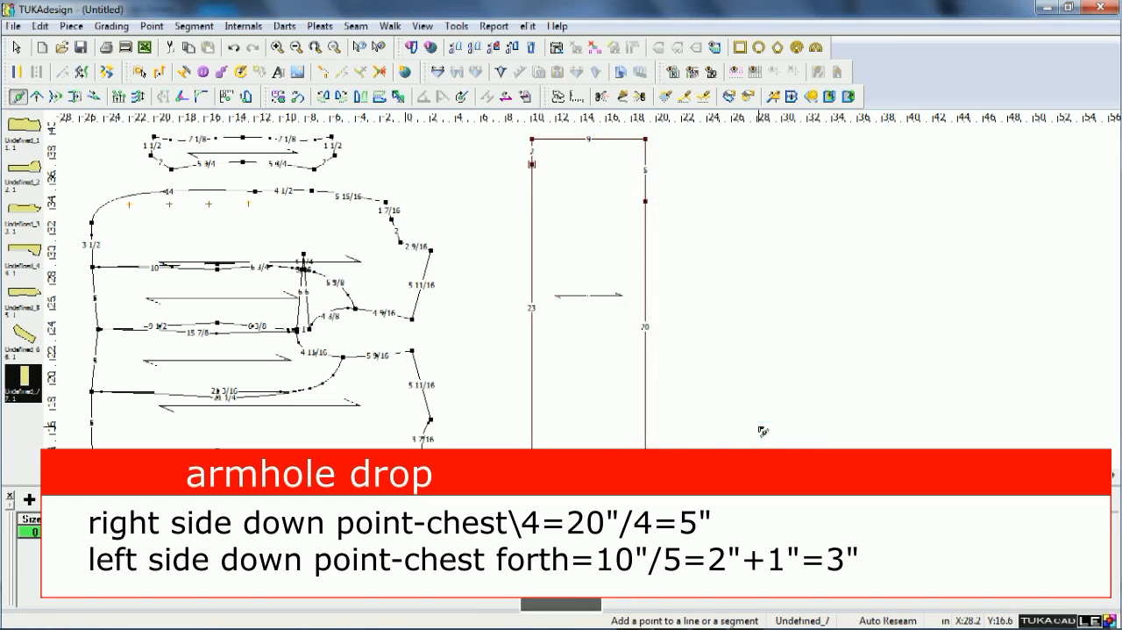
# Move the grading point on the sleeve's left edge 1 in further down.
pyautogui.rightClick(517, 165)
pyautogui.click(519, 168)
pyautogui.scroll(2, 532, 171)
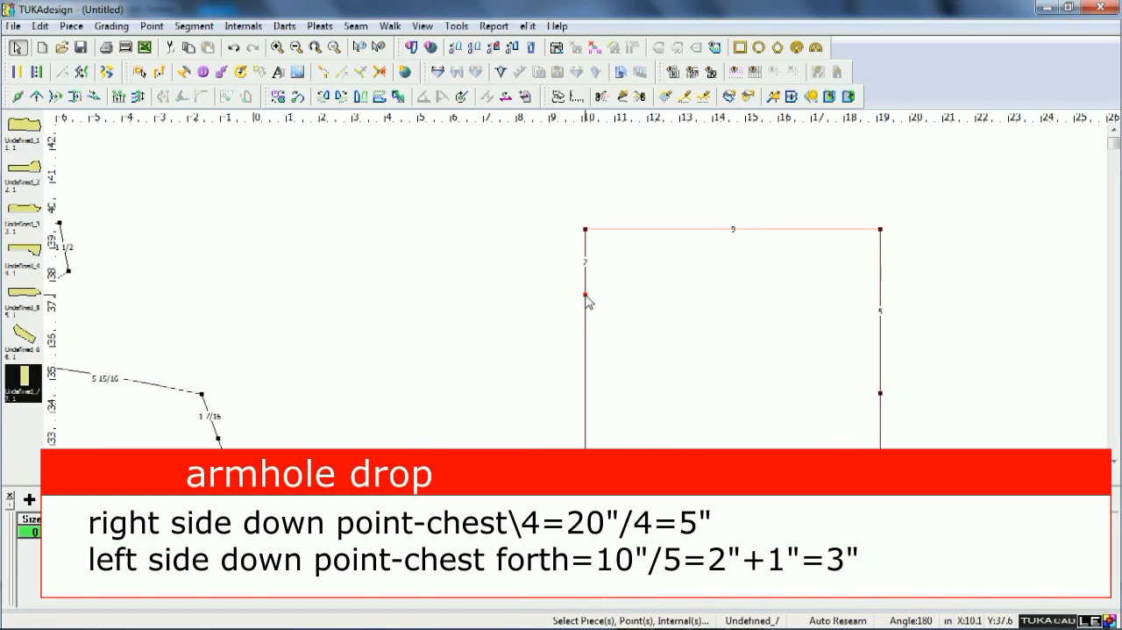
pyautogui.press('m')
pyautogui.click(587, 296)
pyautogui.click(587, 334)
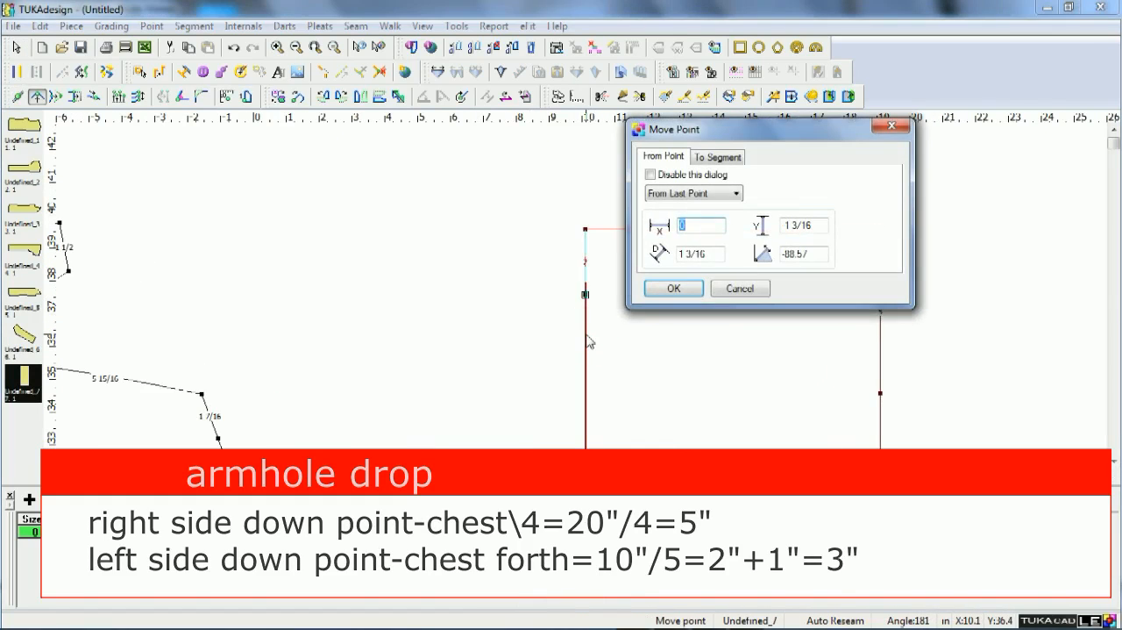
pyautogui.press('Tab')
pyautogui.write('1')
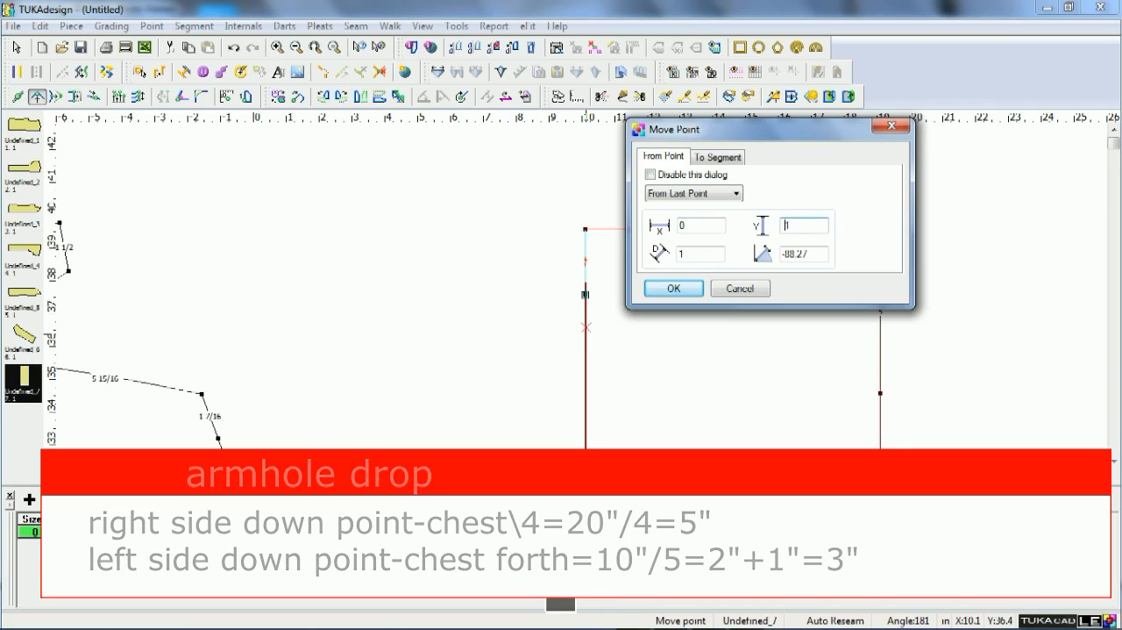
pyautogui.press('Return')
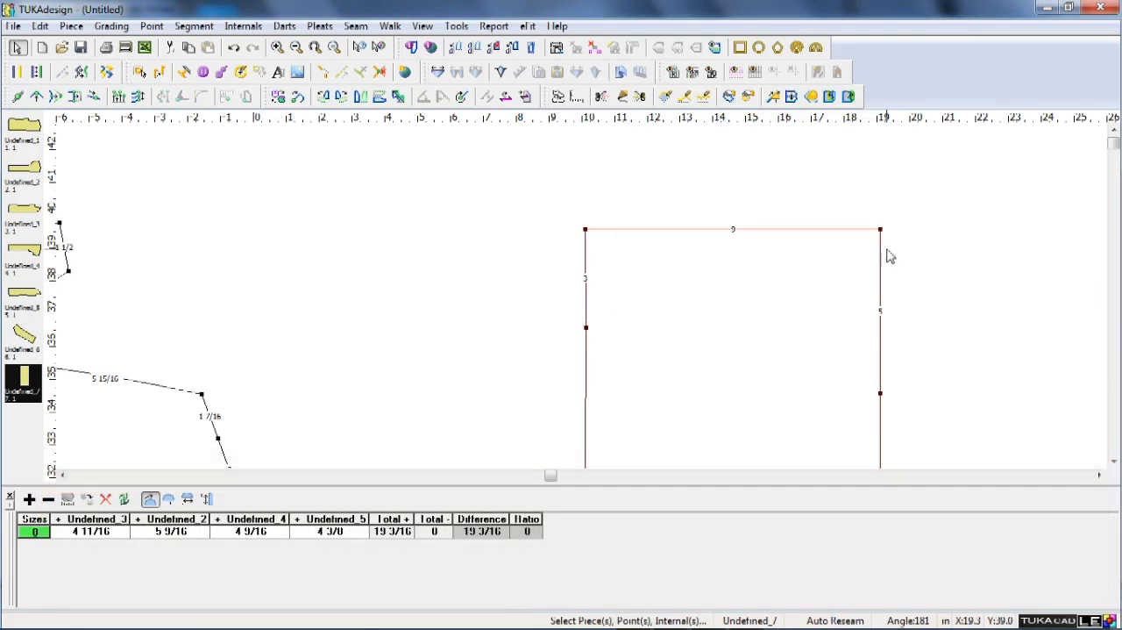
pyautogui.scroll(-2, 577, 299)
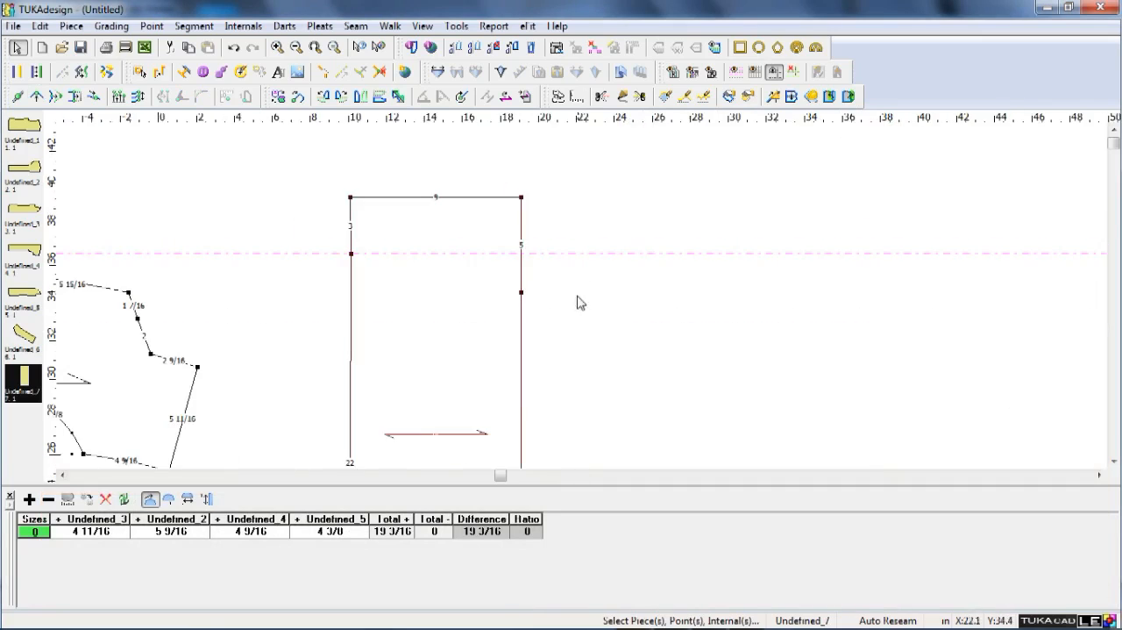
# Place a vertical guide through the sleeve's upper left corner and move the left grading point onto its crossing with the horizontal guide.
pyautogui.scroll(1, 583, 297)
pyautogui.moveTo(56, 156); pyautogui.dragTo(571, 176)
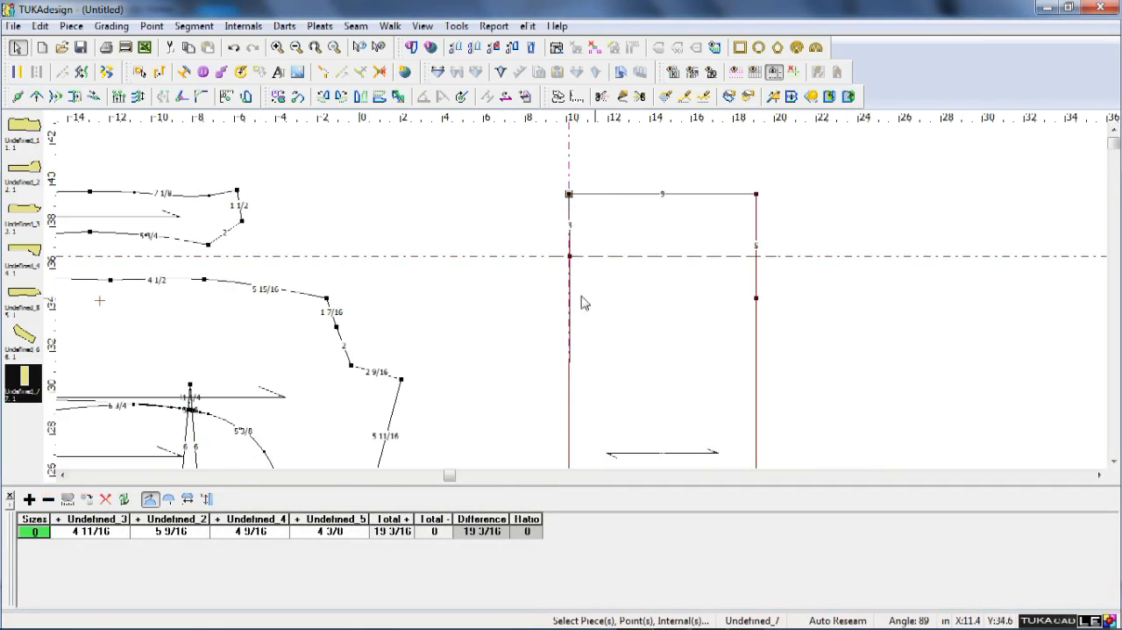
pyautogui.scroll(1, 581, 263)
pyautogui.press('q')
pyautogui.click(593, 256)
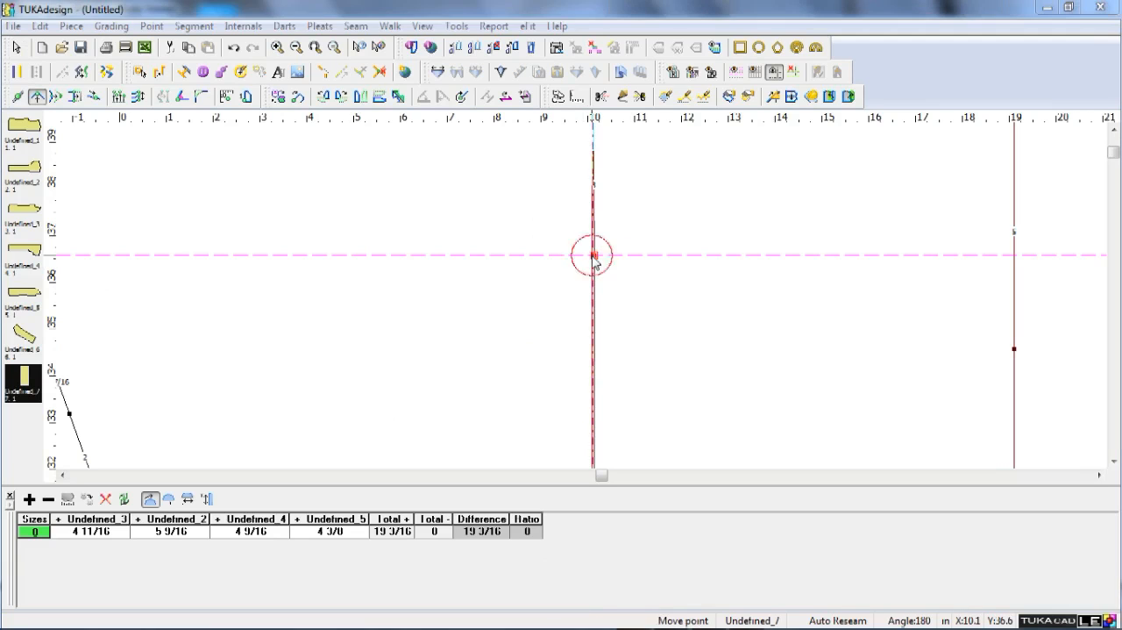
pyautogui.press('Return')
# Place a horizontal guide through the grading point on the sleeve's right edge.
pyautogui.rightClick(581, 281)
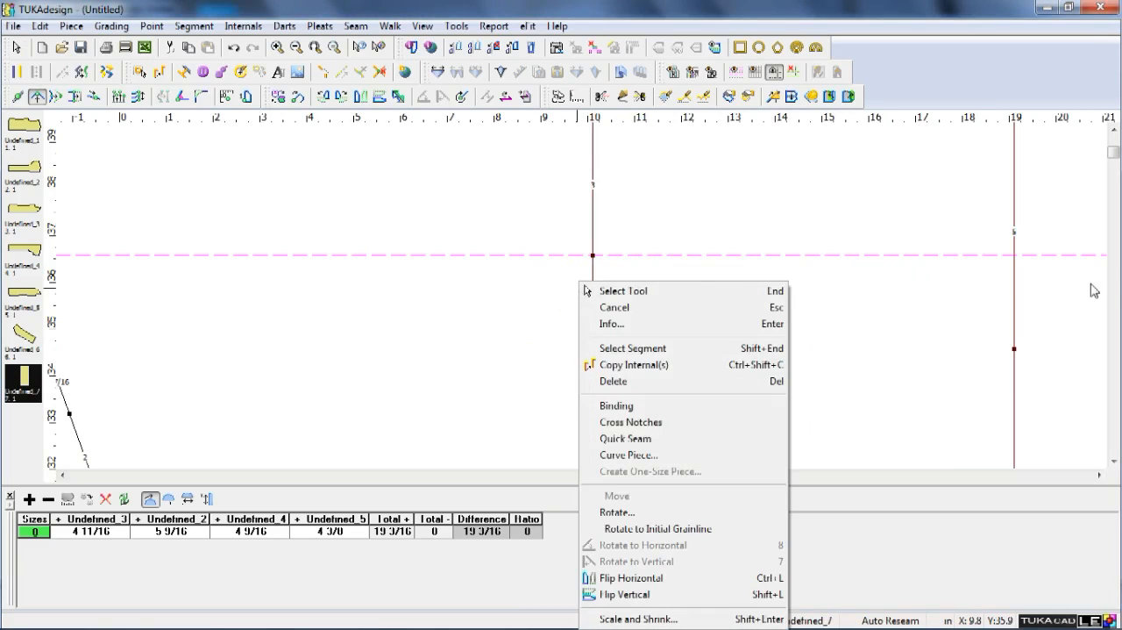
pyautogui.click(1094, 290)
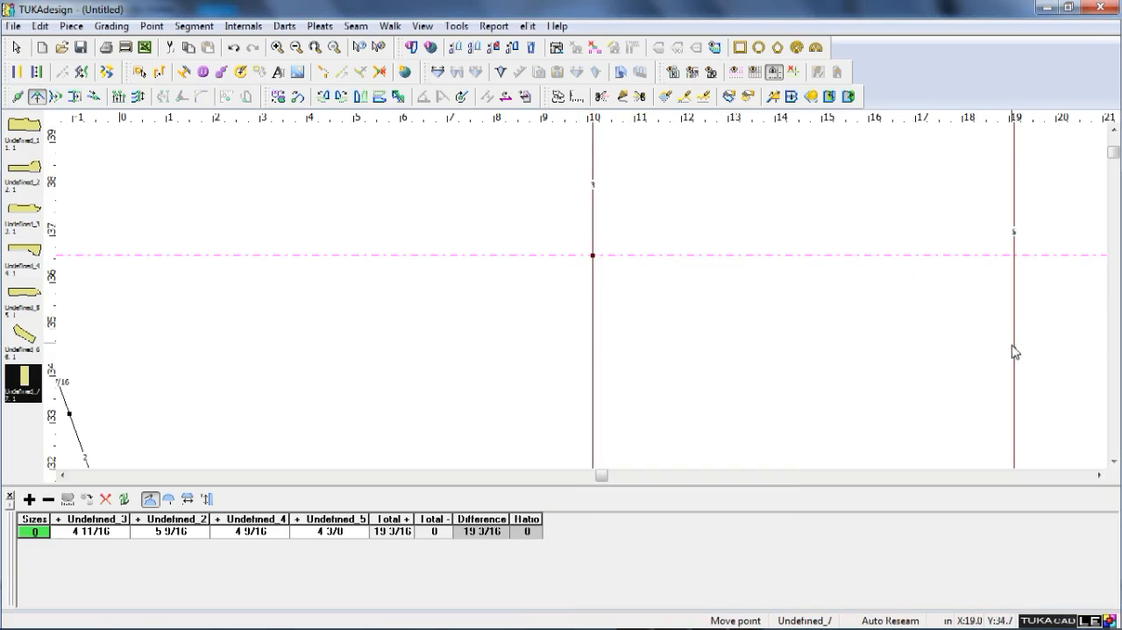
pyautogui.click(1013, 351)
pyautogui.scroll(-1, 586, 303)
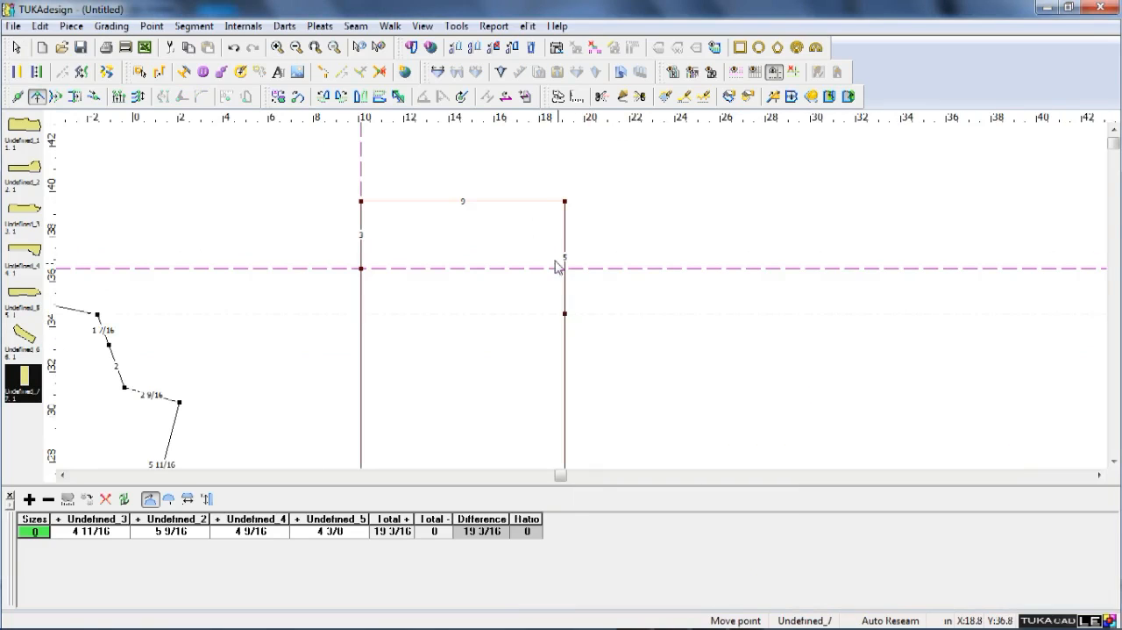
# Add a grading point on the sleeve's upper edge at a proportion of 0.55 from the previous point.
pyautogui.press('a')
pyautogui.click(466, 202)
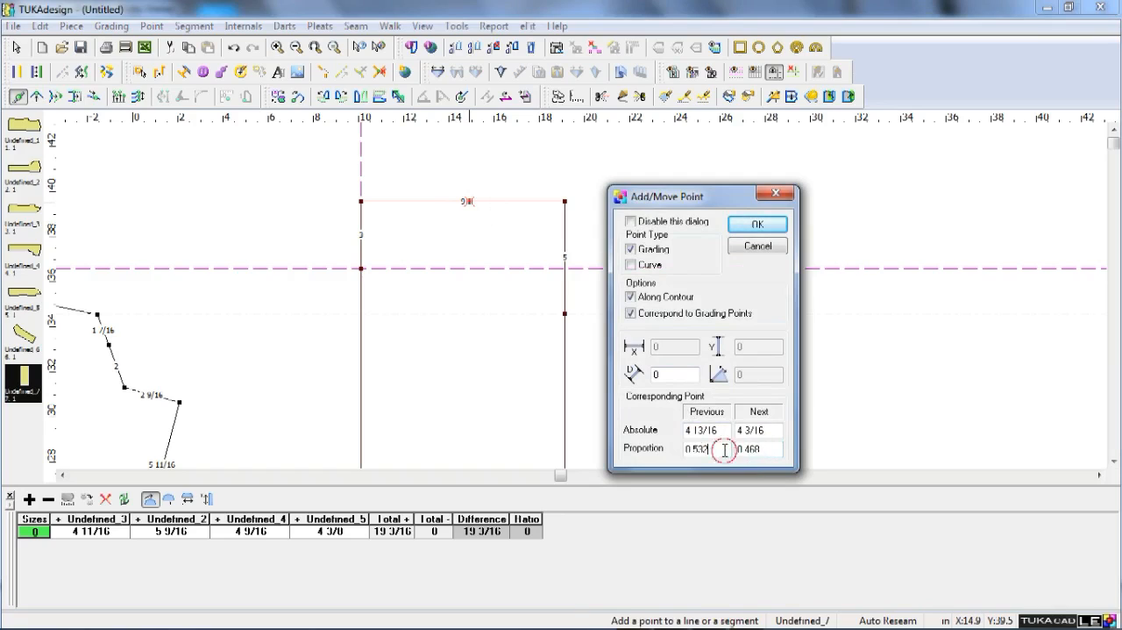
pyautogui.press('BackSpace')
pyautogui.press('BackSpace')
pyautogui.write('5')
pyautogui.press('Return')
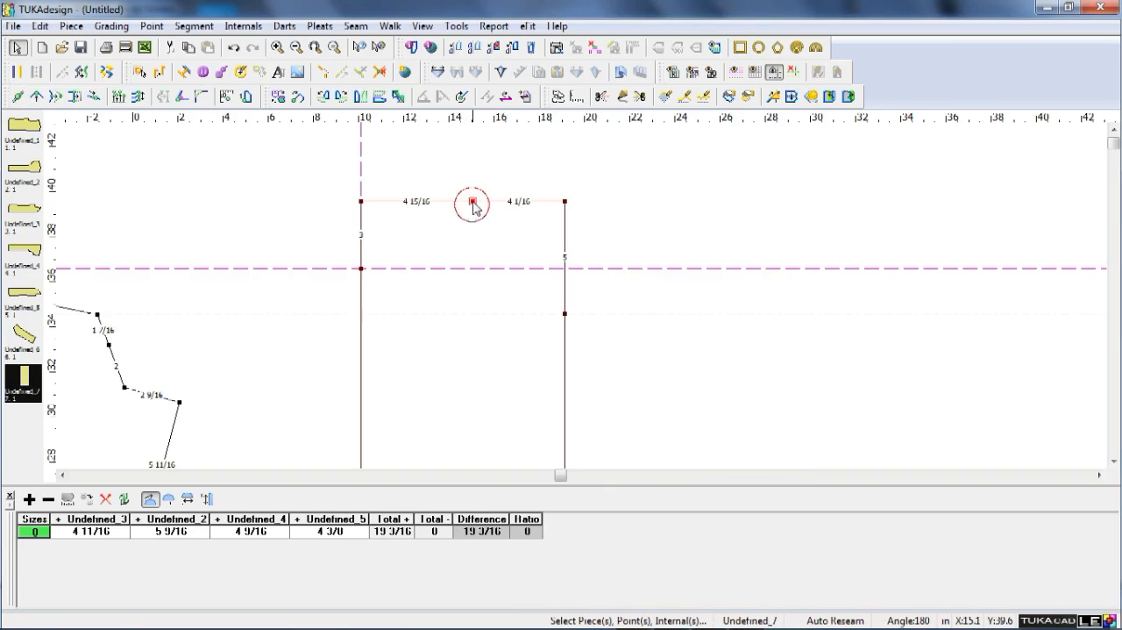
# Make the upper-edge point a curve point as well, and delete the two upper corner points to form the sleeve cap.
pyautogui.doubleClick(473, 202)
pyautogui.click(608, 250)
pyautogui.click(710, 233)
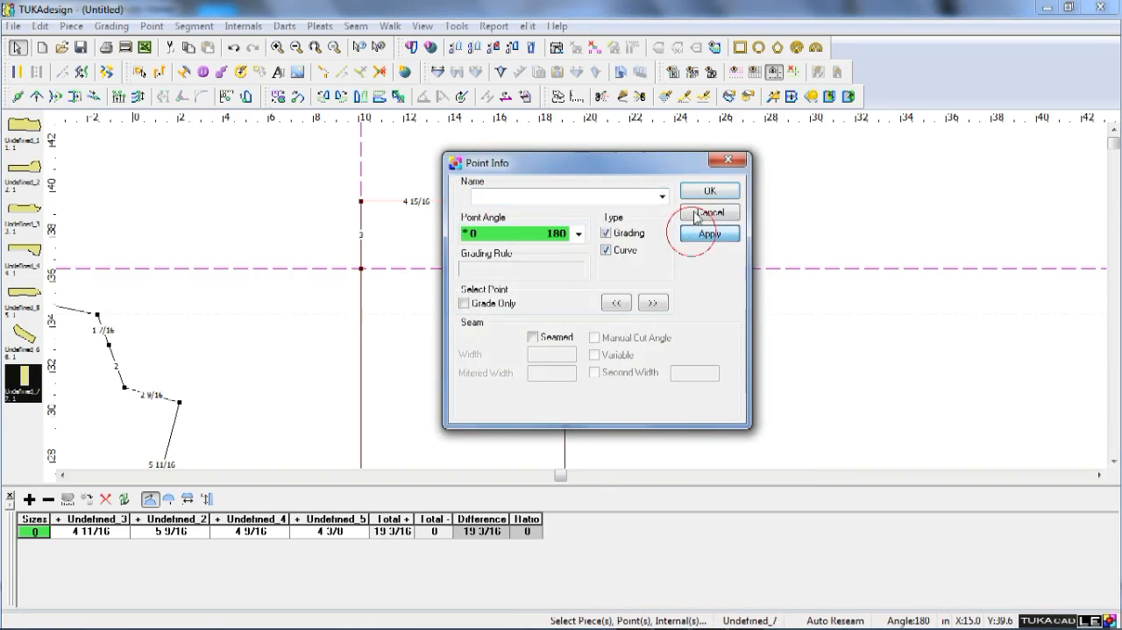
pyautogui.click(710, 190)
pyautogui.click(566, 201)
pyautogui.press('Delete')
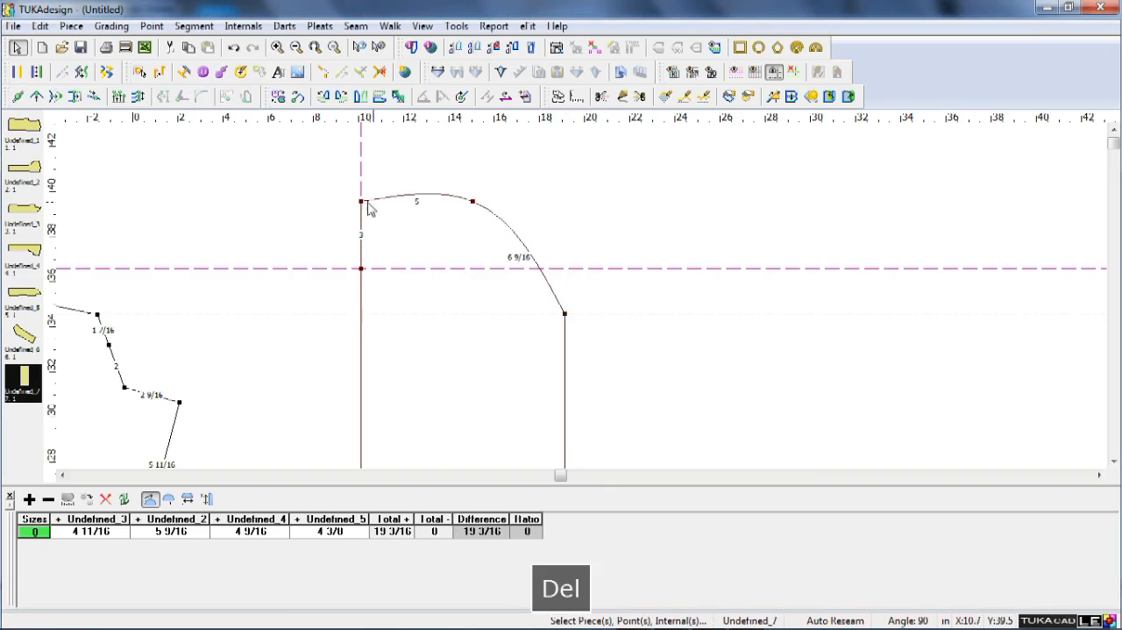
pyautogui.press('Delete')
# Shape the right side of the sleeve cap with two curve points, pulling the lower one inward and the upper one outward.
pyautogui.press('m')
pyautogui.keyDown('shift'); pyautogui.click(554, 293); pyautogui.keyUp('shift')
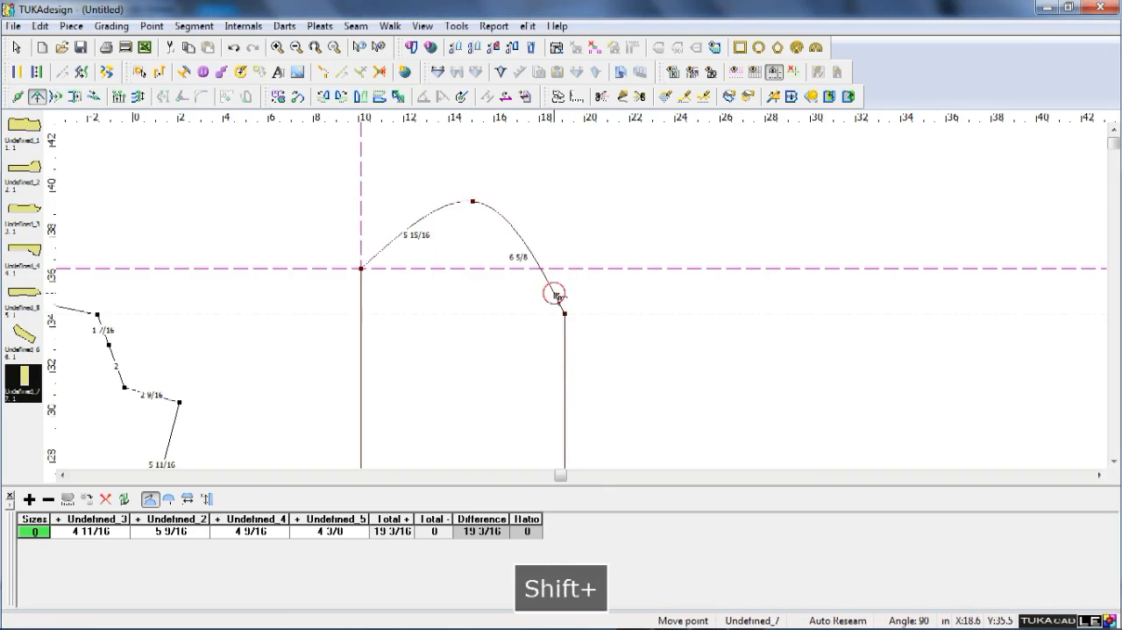
pyautogui.click(550, 300)
pyautogui.press('Return')
pyautogui.click(509, 238)
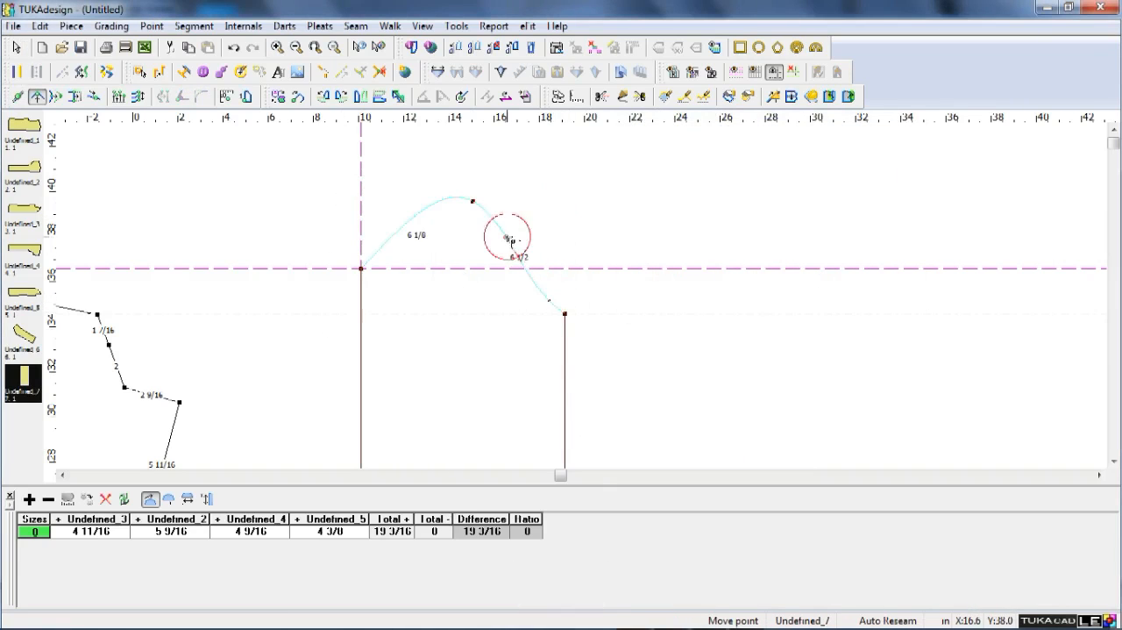
pyautogui.click(515, 234)
pyautogui.press('Return')
# Add a curve point near the left end of the sleeve cap and adjust it slightly to refine the curve.
pyautogui.click(371, 257)
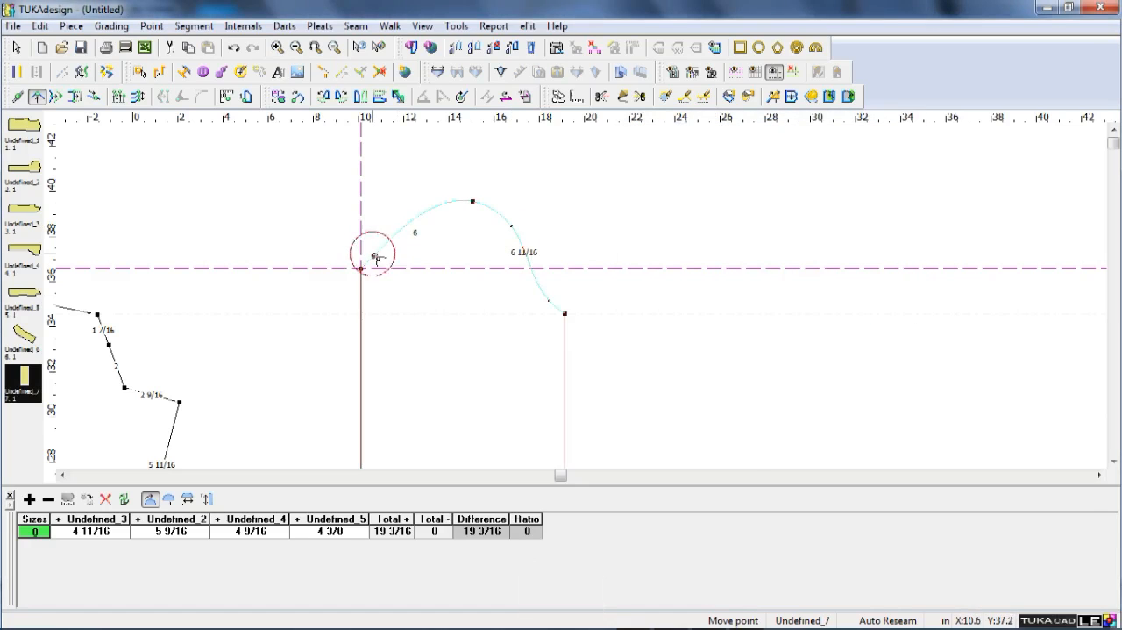
pyautogui.click(375, 260)
pyautogui.press('Return')
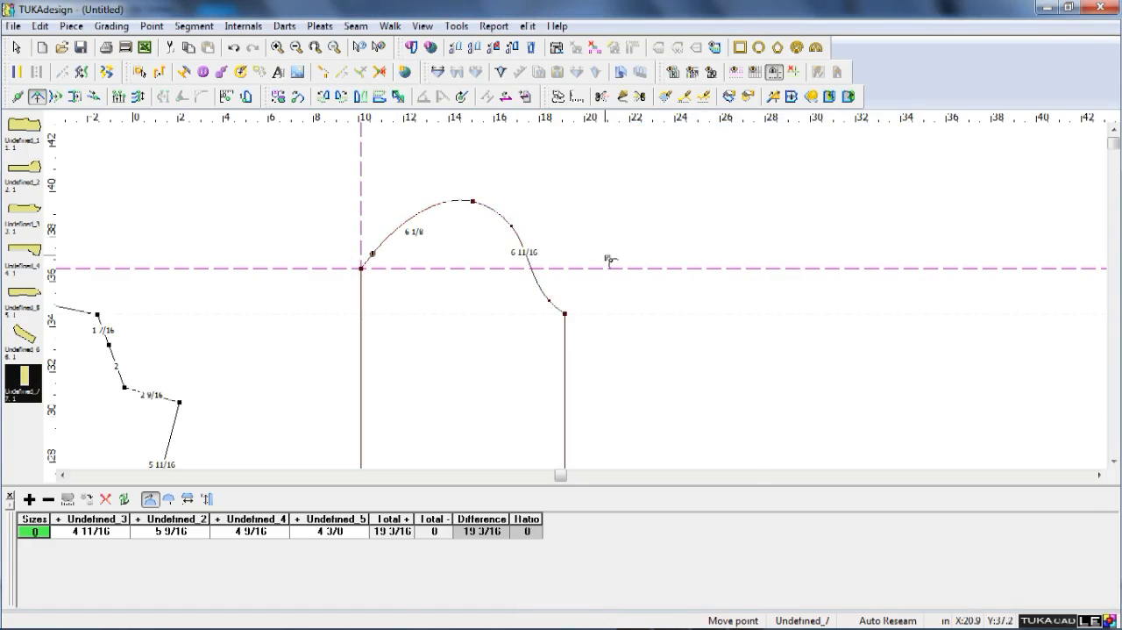
pyautogui.press('Escape')
# Offset the vertical guide on the sleeve's left edge by 1 in and by a further 6 in toward the right edge.
pyautogui.press('d')
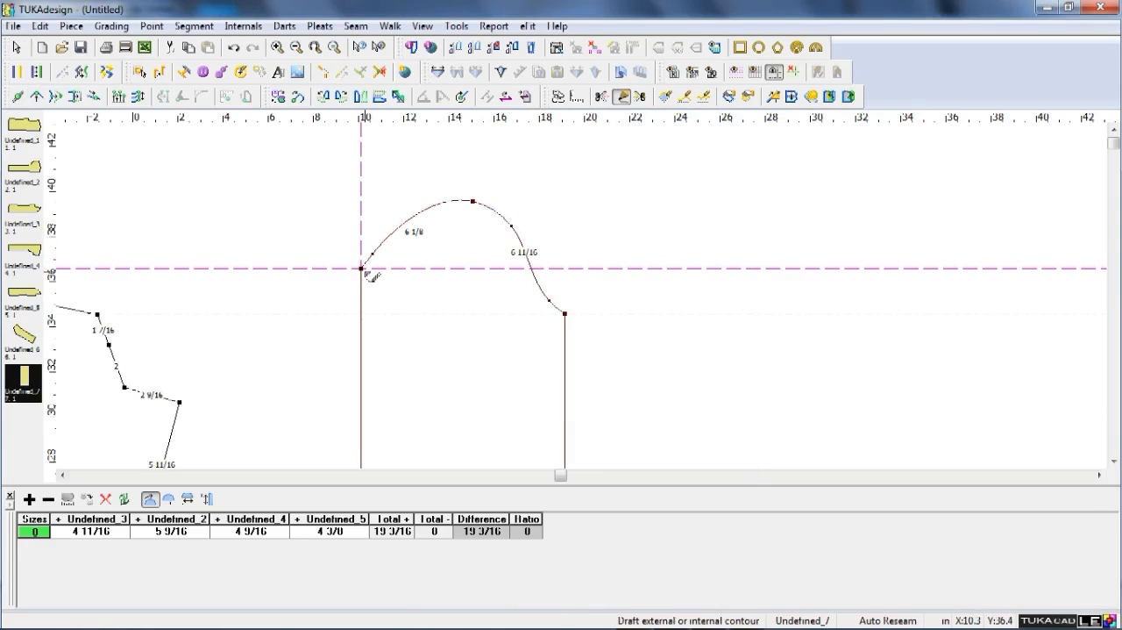
pyautogui.press('Escape')
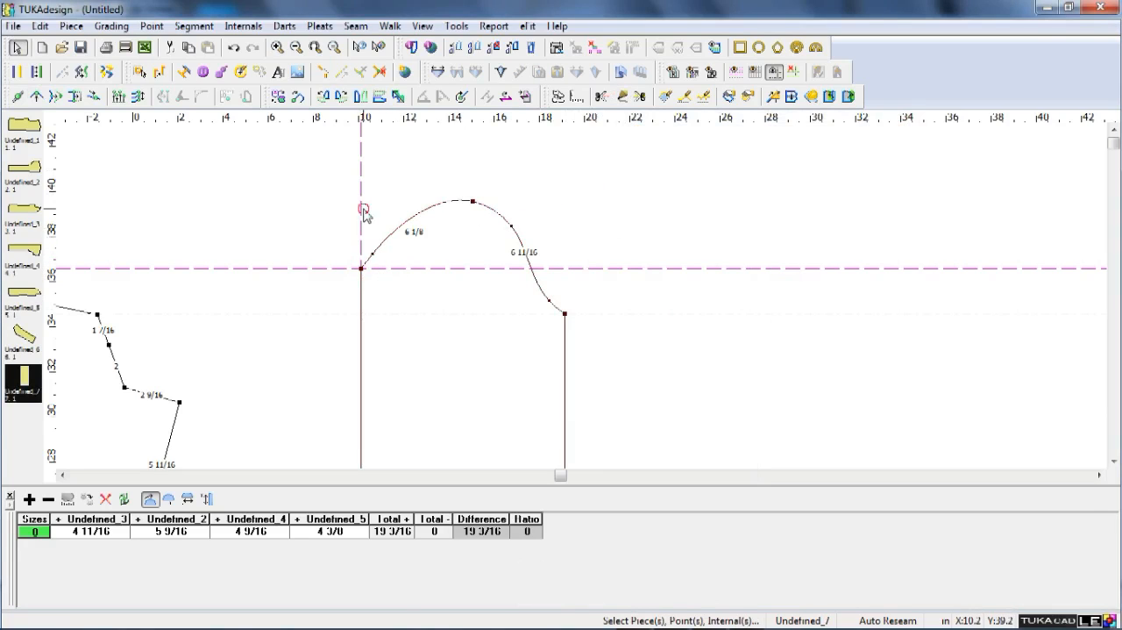
pyautogui.doubleClick(361, 209)
pyautogui.write('1')
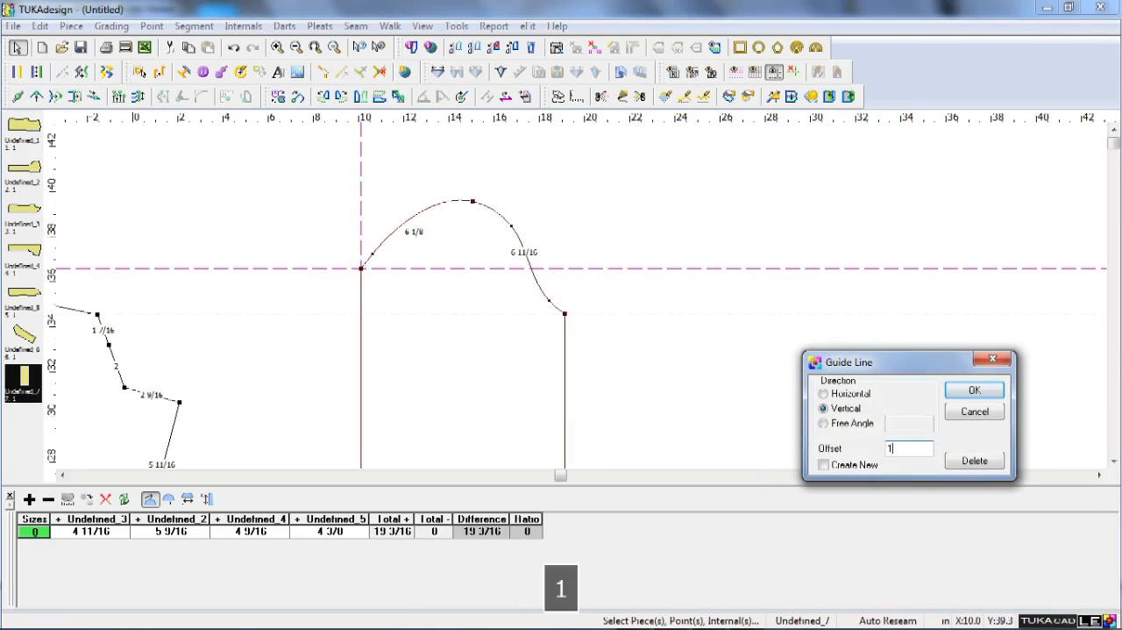
pyautogui.press('Return')
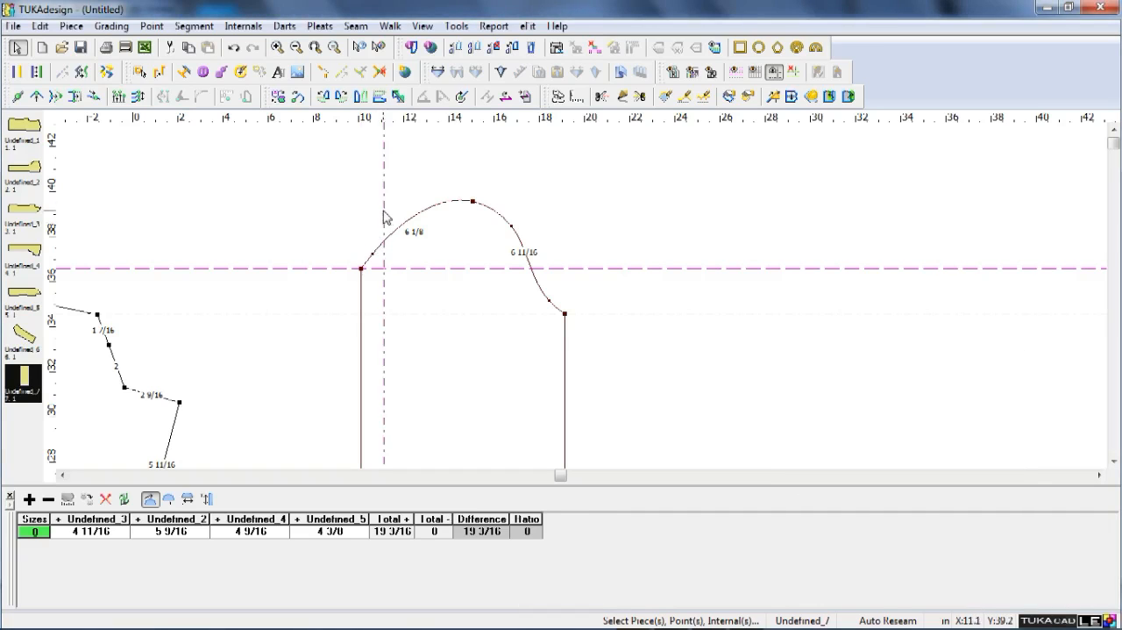
pyautogui.doubleClick(383, 202)
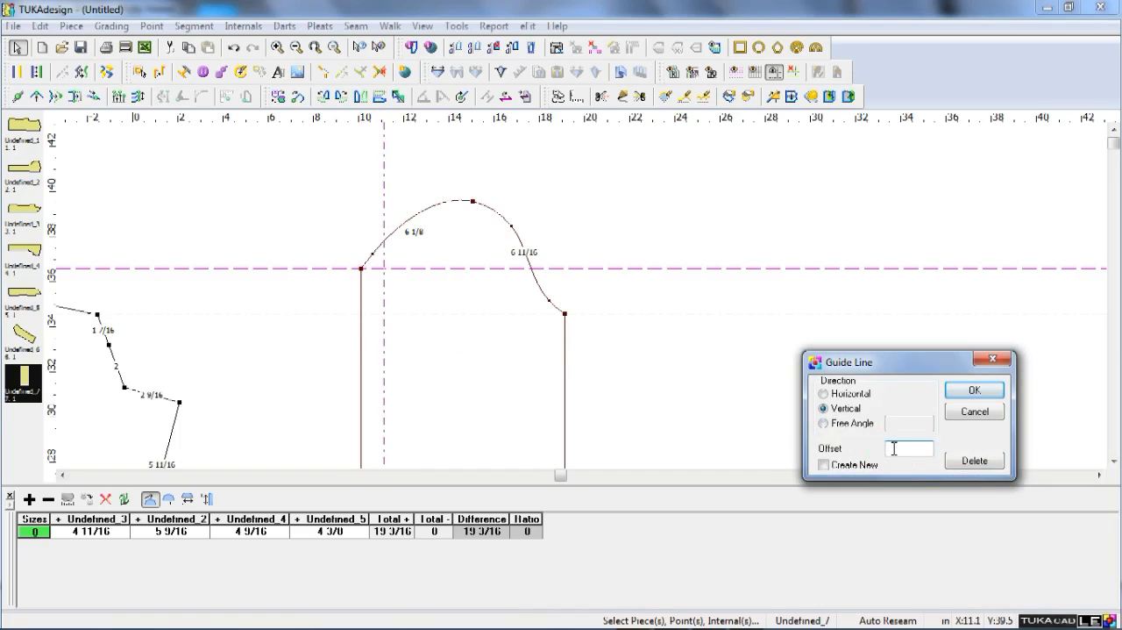
pyautogui.write('6')
pyautogui.press('Return')
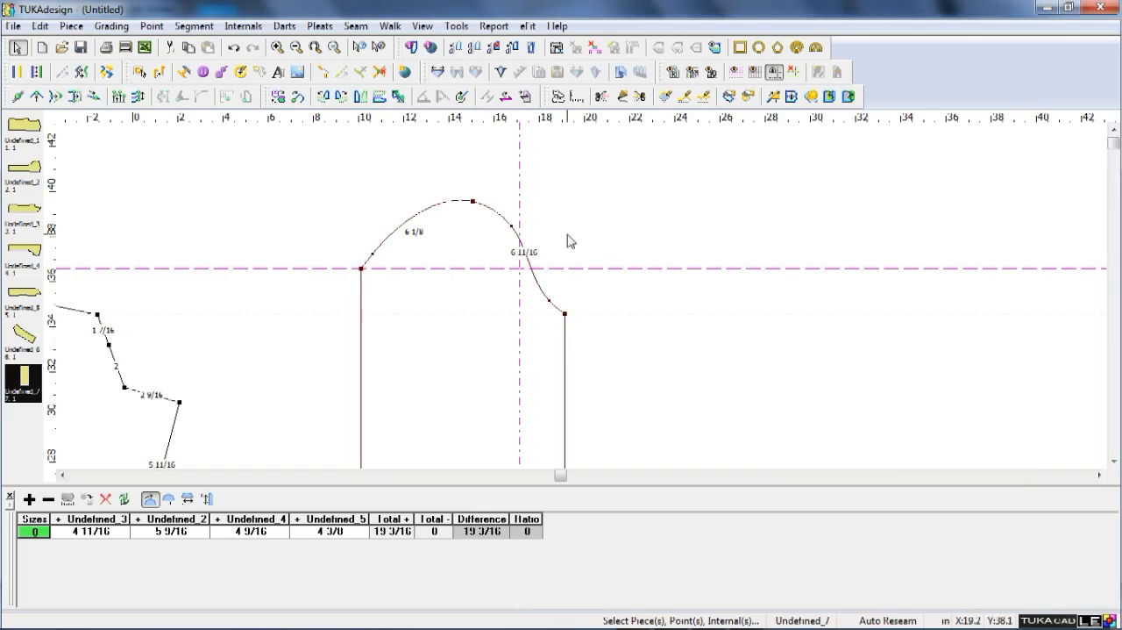
# Place another vertical guide on the sleeve's left edge and offset it 1 in inward.
pyautogui.click(38, 202)
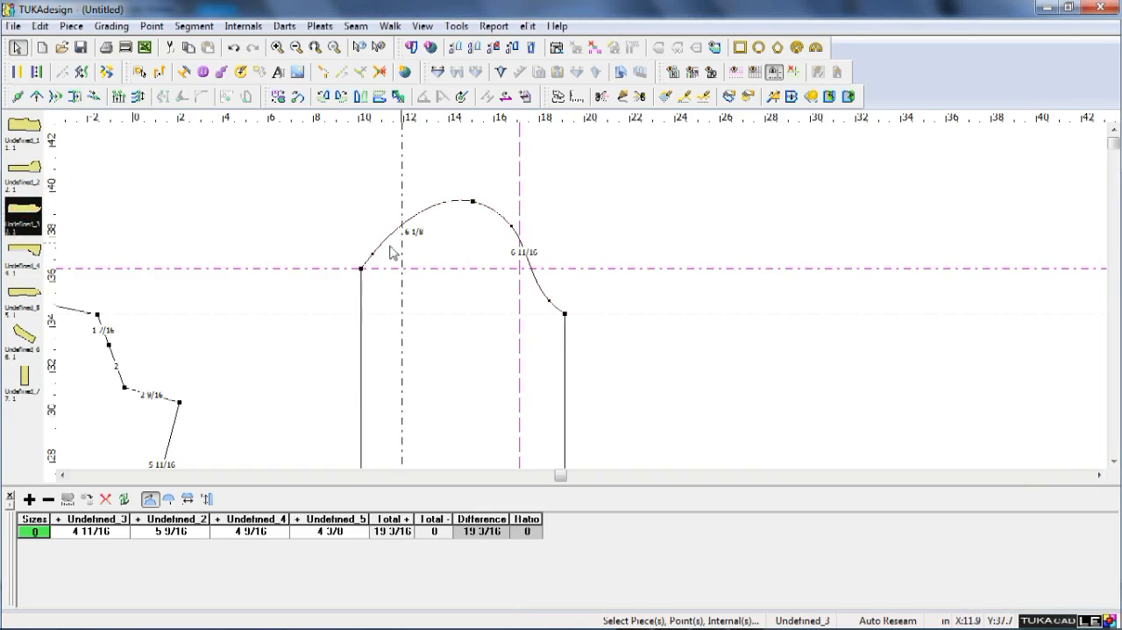
pyautogui.click(363, 246)
pyautogui.write('1')
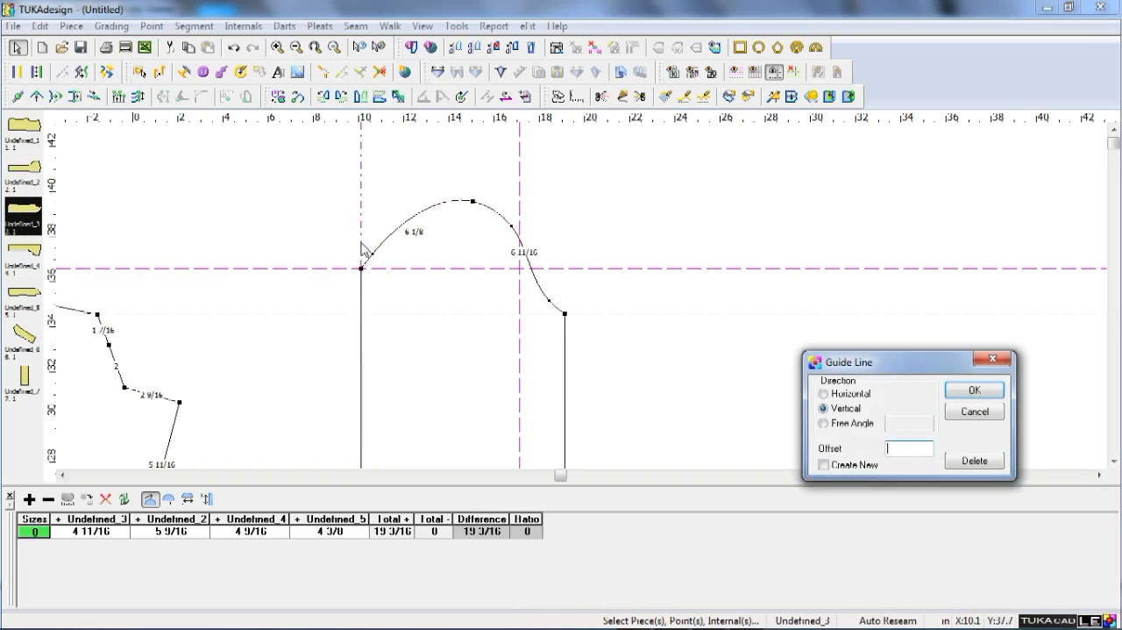
pyautogui.press('Return')
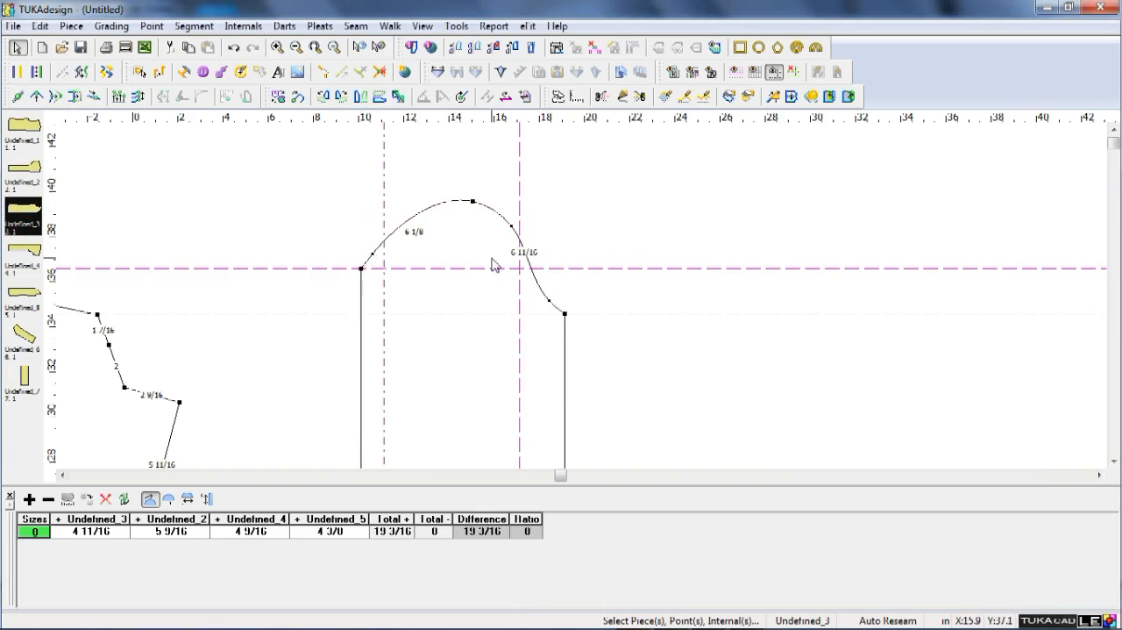
# Draft an internal contour slanting from the left guide crossing to the right one, then straight down to a new point on the hem.
pyautogui.press('d')
pyautogui.click(365, 267)
pyautogui.press('Return')
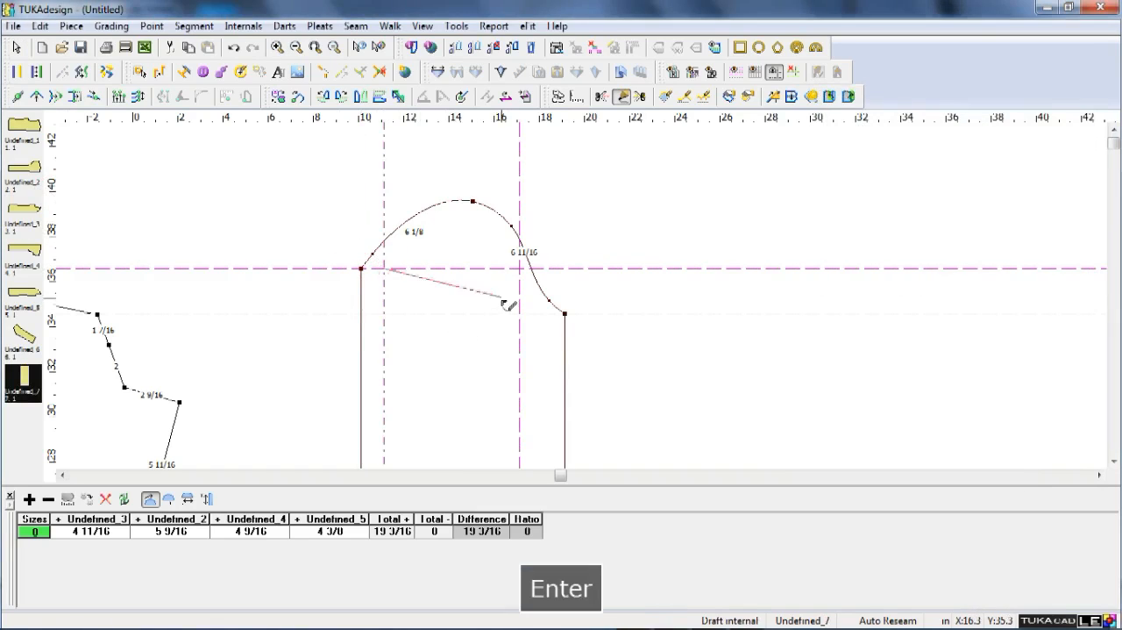
pyautogui.click(513, 307)
pyautogui.press('Return')
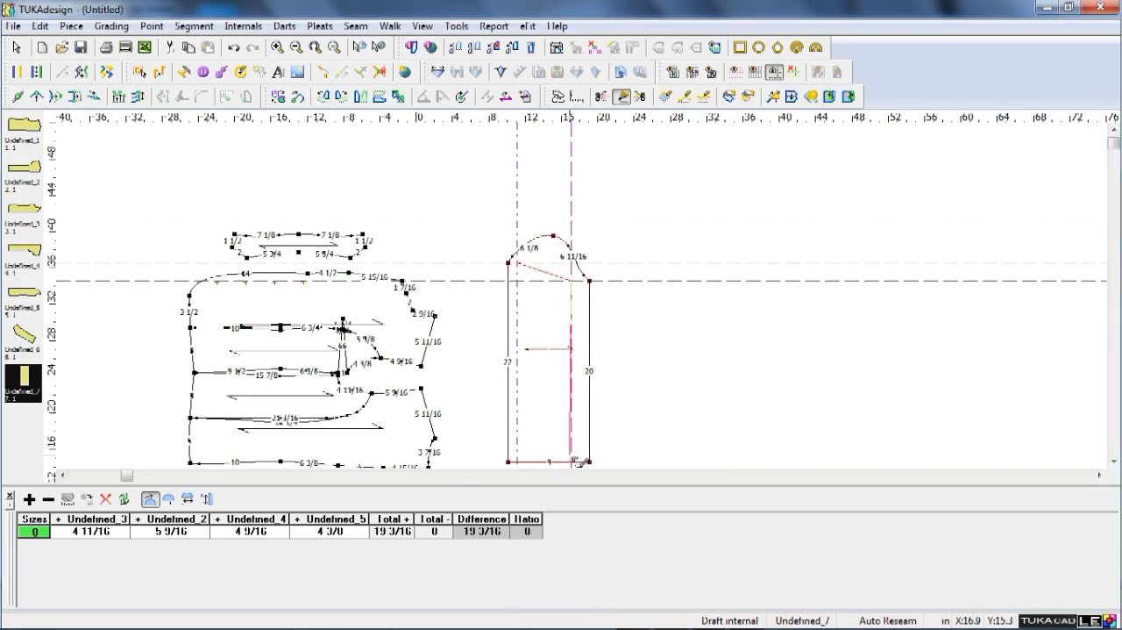
pyautogui.click(572, 461)
pyautogui.press('Return')
# Continue the internal contour along the hem to a new point at the left guide, and close it at its starting point.
pyautogui.press('Return')
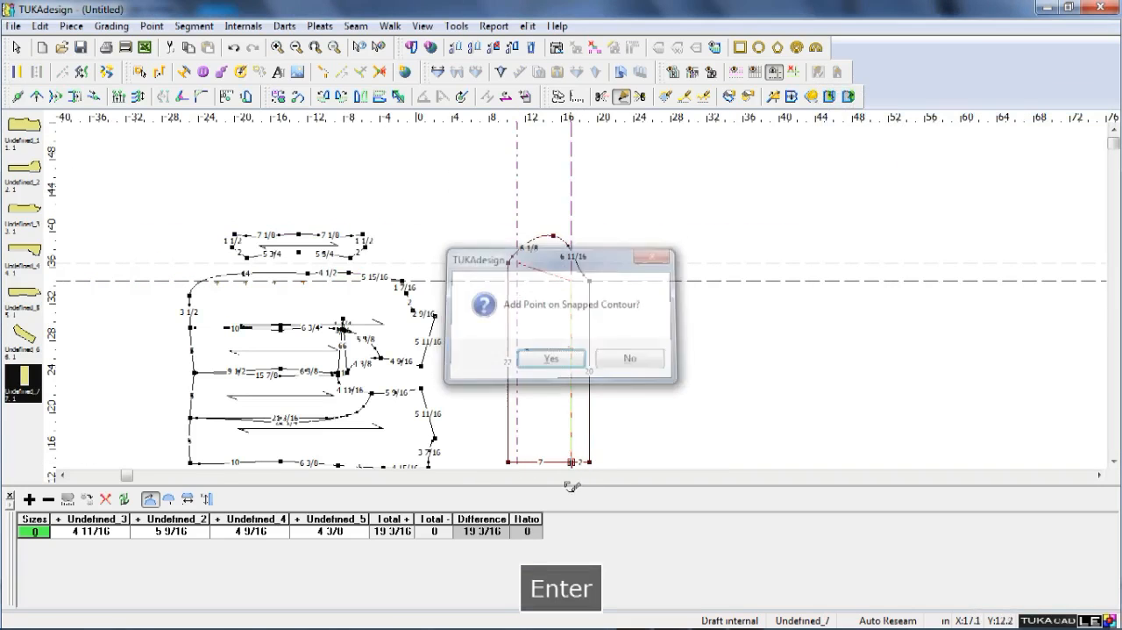
pyautogui.click(517, 461)
pyautogui.press('Return')
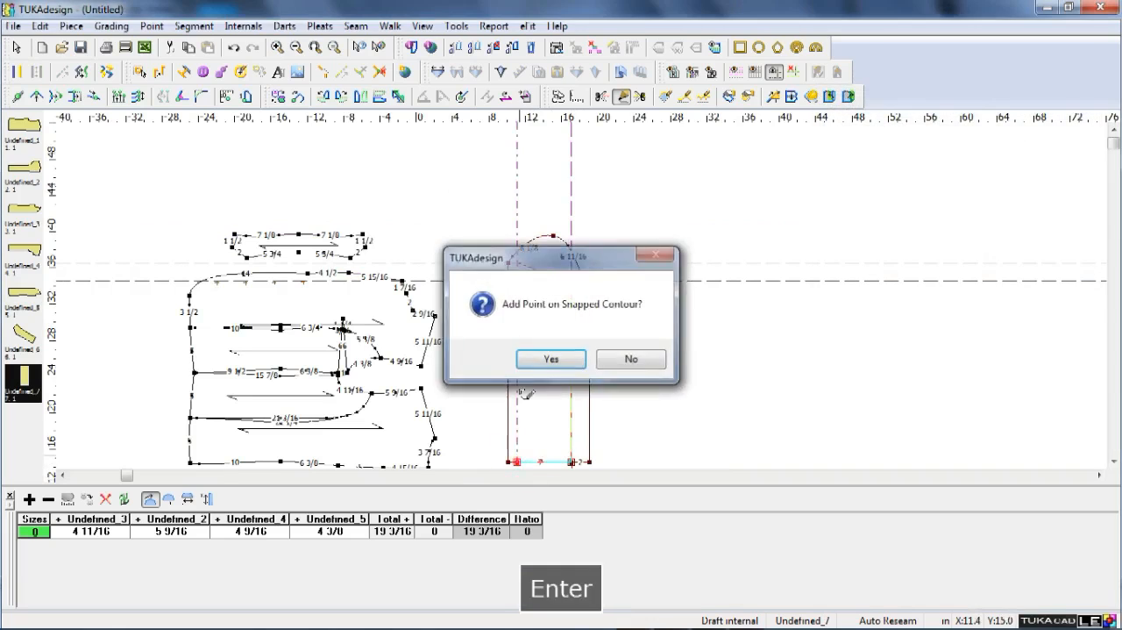
pyautogui.press('Return')
pyautogui.click(518, 265)
pyautogui.press('Return')
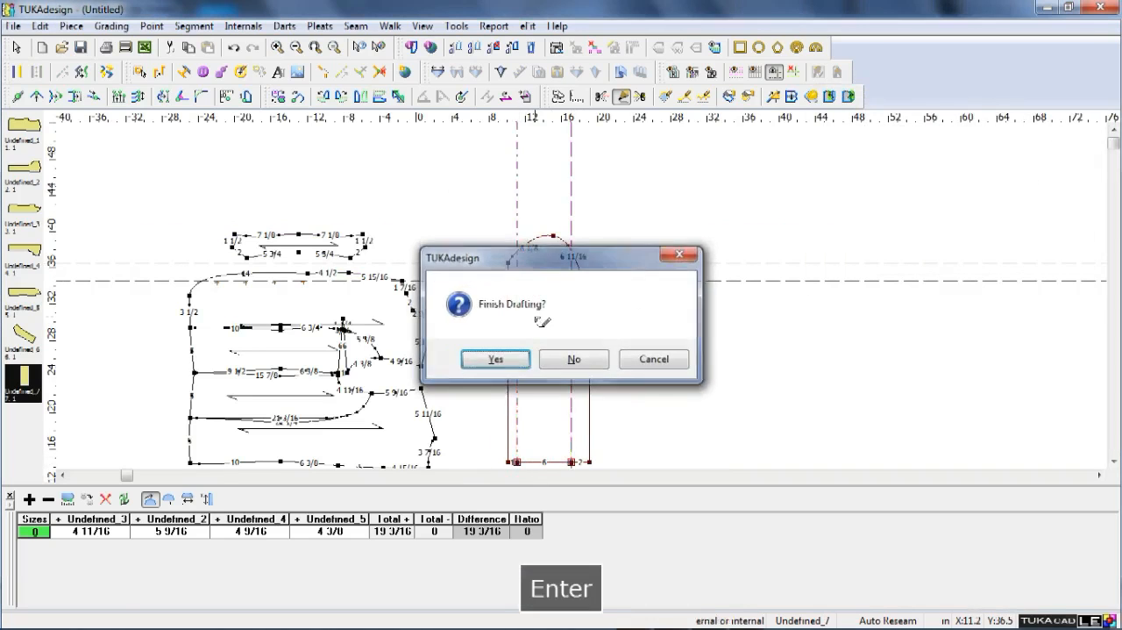
pyautogui.press('Return')
# Create a new horizontal guide 0.5 in below the one through the sleeve cap's right end, keeping the original guide.
pyautogui.scroll(2, 588, 299)
pyautogui.rightClick(780, 270)
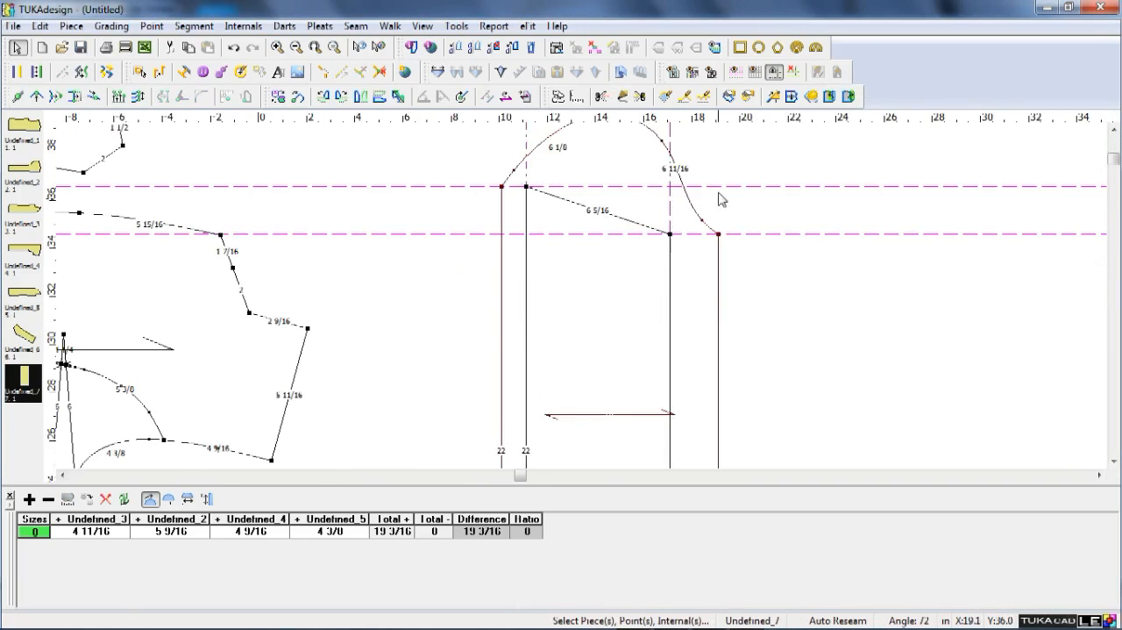
pyautogui.doubleClick(739, 234)
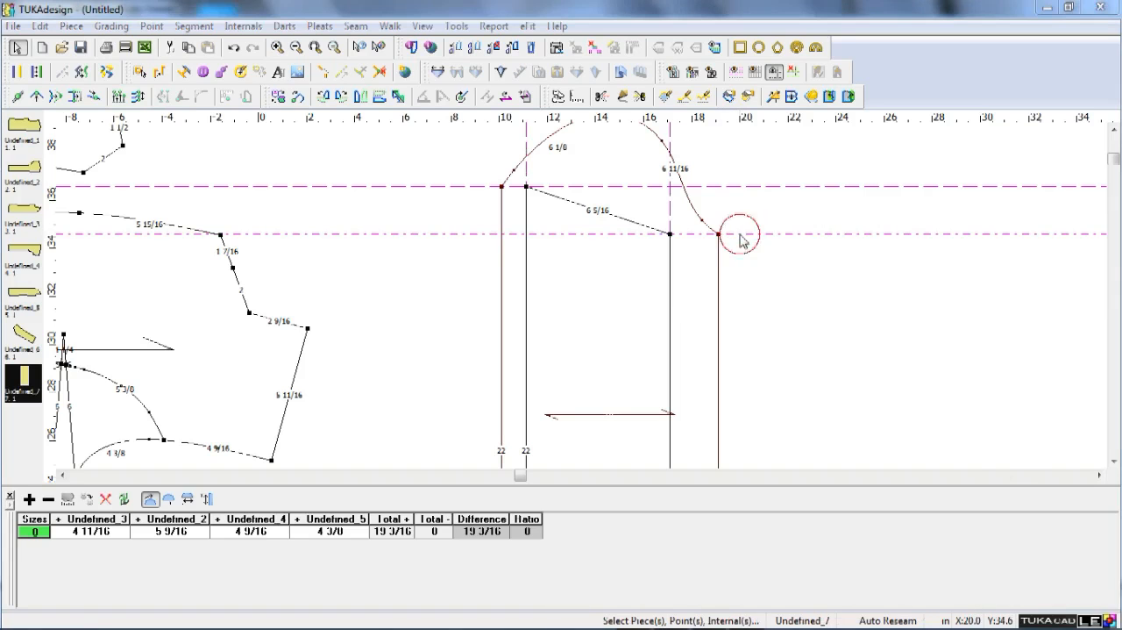
pyautogui.write('.5')
pyautogui.click(824, 465)
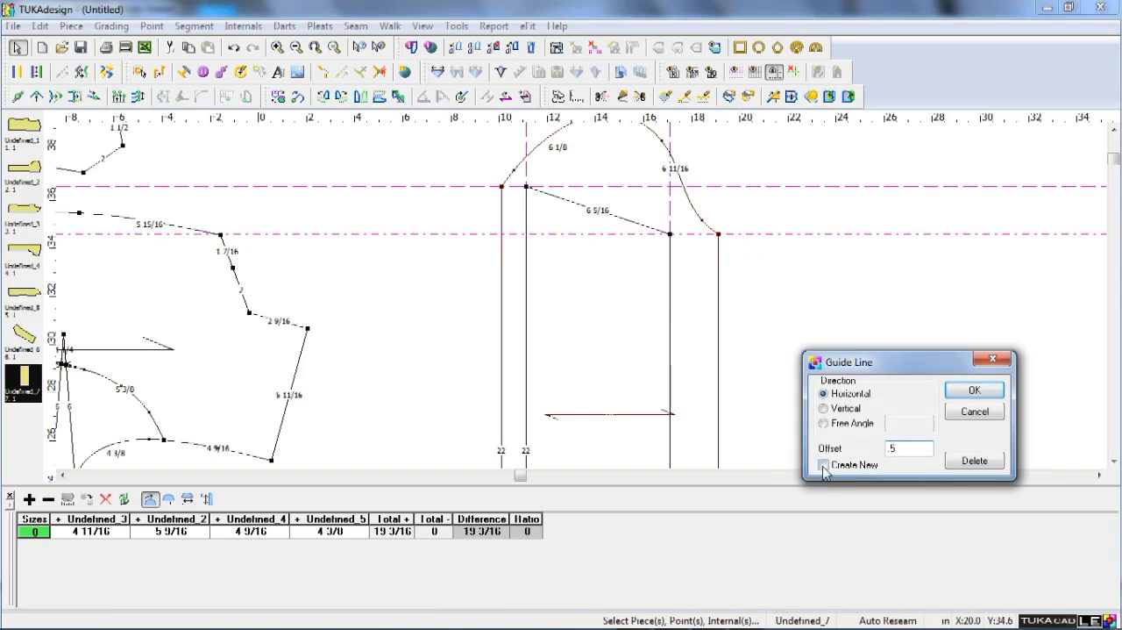
pyautogui.press('Return')
# Curve the internal contour's slanted upper line downward by moving a point on it to the new 0.5 in guide.
pyautogui.scroll(2, 612, 237)
pyautogui.press('q')
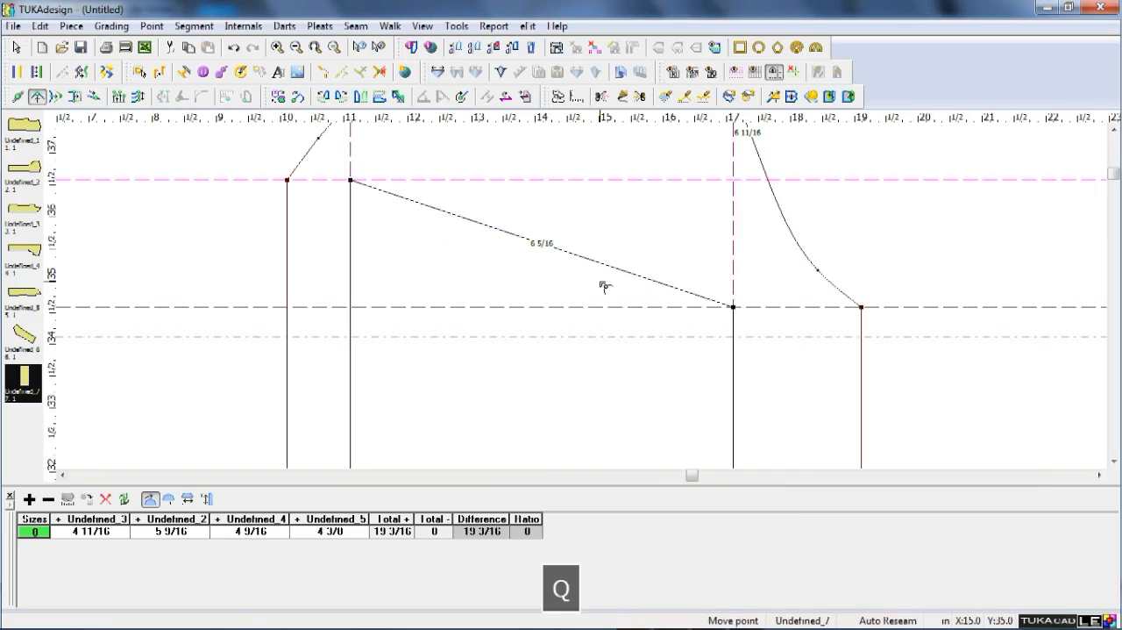
pyautogui.keyDown('shift'); pyautogui.moveTo(647, 277); pyautogui.dragTo(629, 341); pyautogui.keyUp('shift')
pyautogui.click(680, 288)
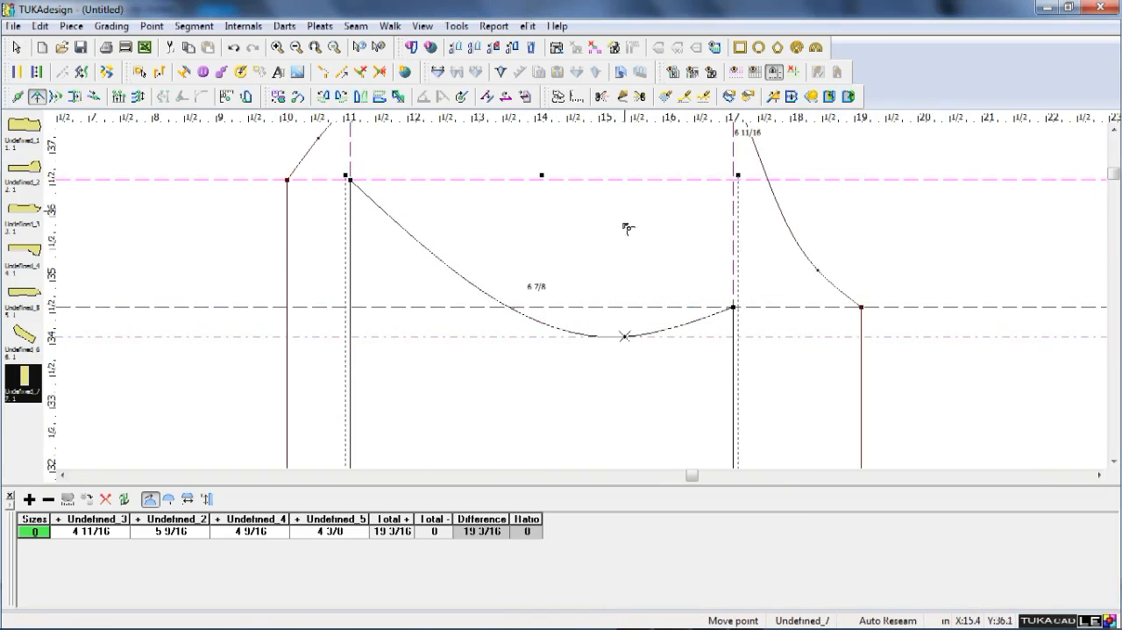
pyautogui.scroll(-2, 586, 303)
pyautogui.scroll(-3, 586, 302)
pyautogui.press('Escape')
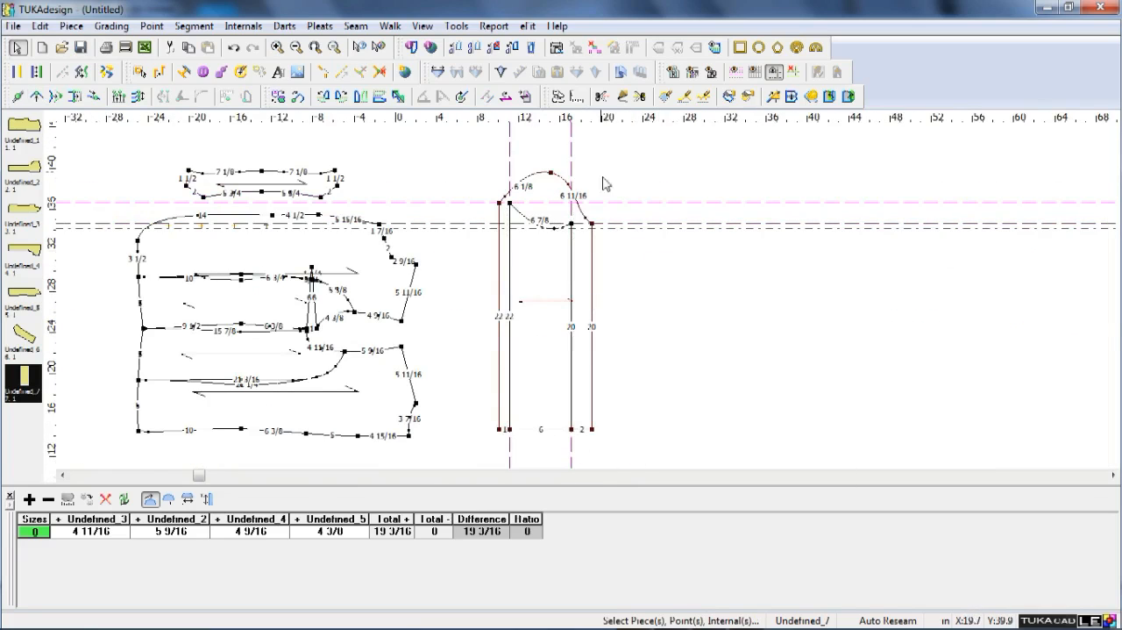
# Clear the existing guides and place one horizontal guide 9 in below the sleeve cap's right end.
pyautogui.click(794, 72)
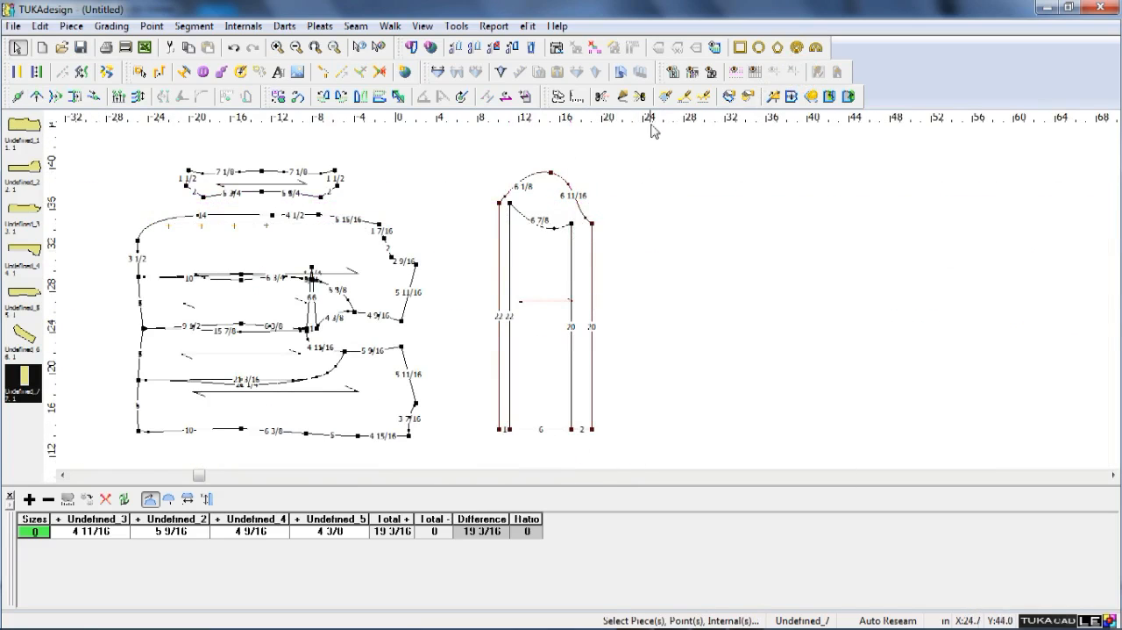
pyautogui.doubleClick(614, 224)
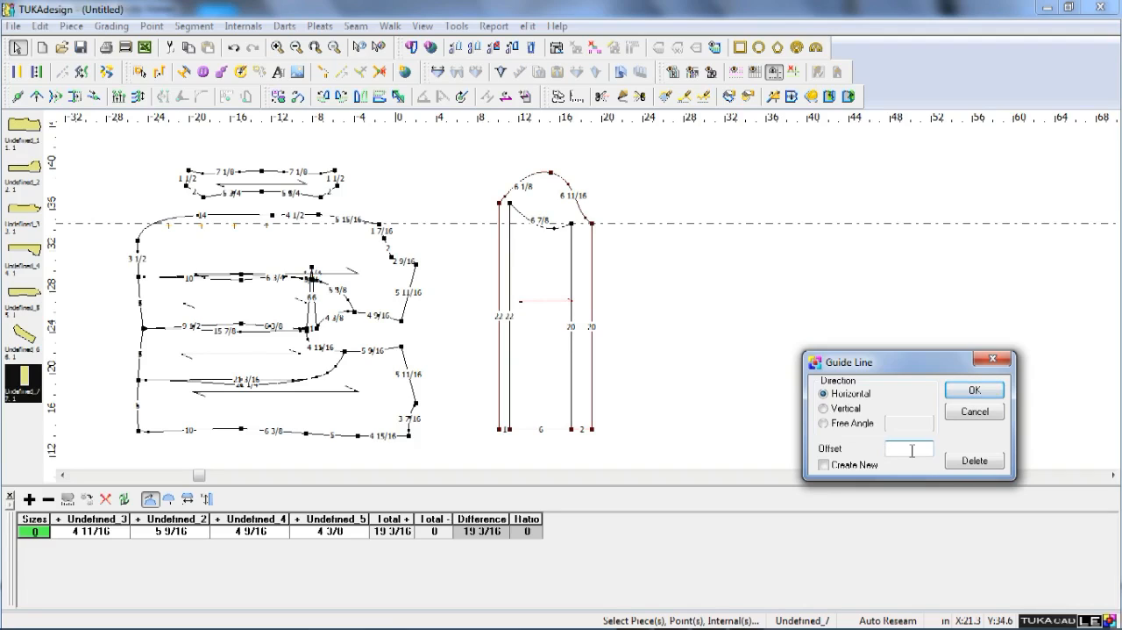
pyautogui.write('-9')
pyautogui.press('Return')
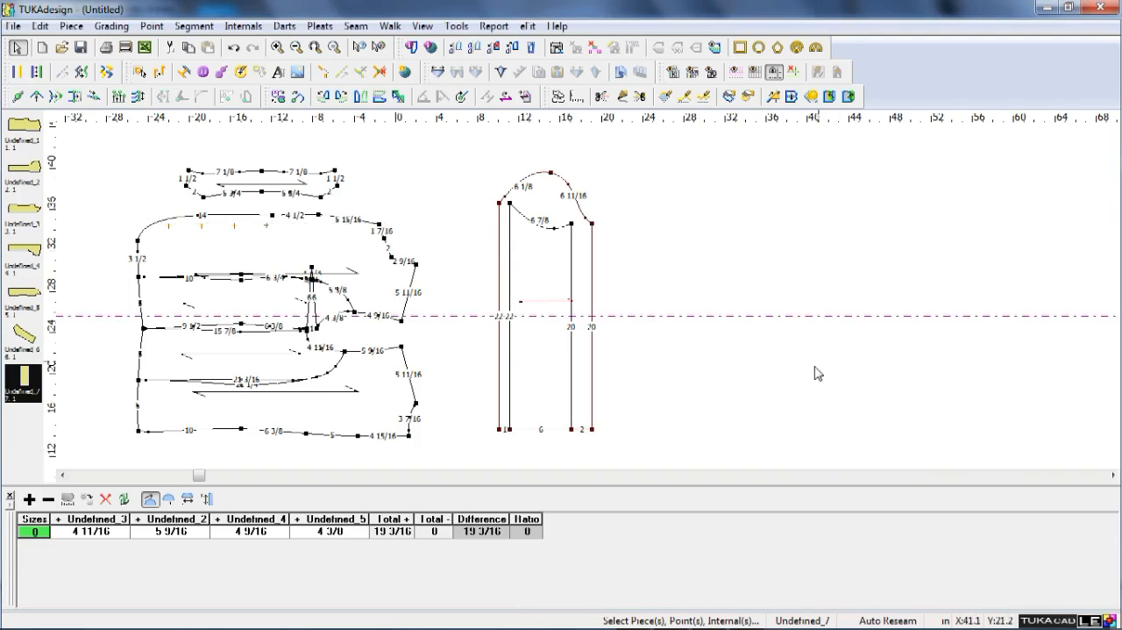
# Add a point on each of the four lengthwise sleeve lines where they cross the guide, and remove the guide.
pyautogui.scroll(2, 576, 314)
pyautogui.scroll(-1, 586, 313)
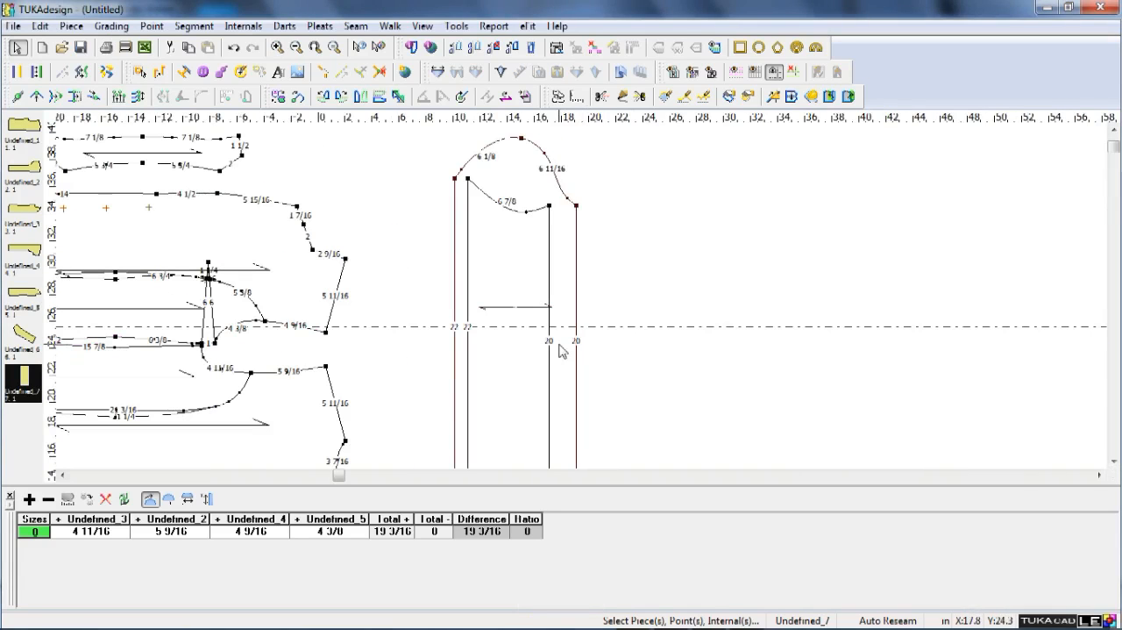
pyautogui.press('a')
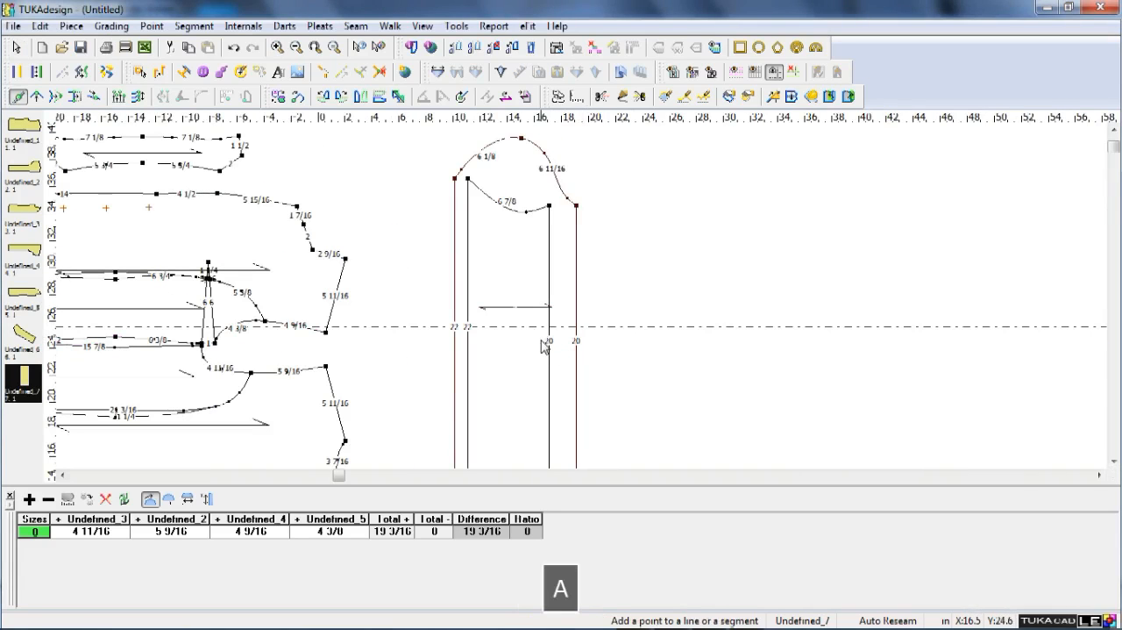
pyautogui.click(458, 328)
pyautogui.press('Return')
pyautogui.click(551, 328)
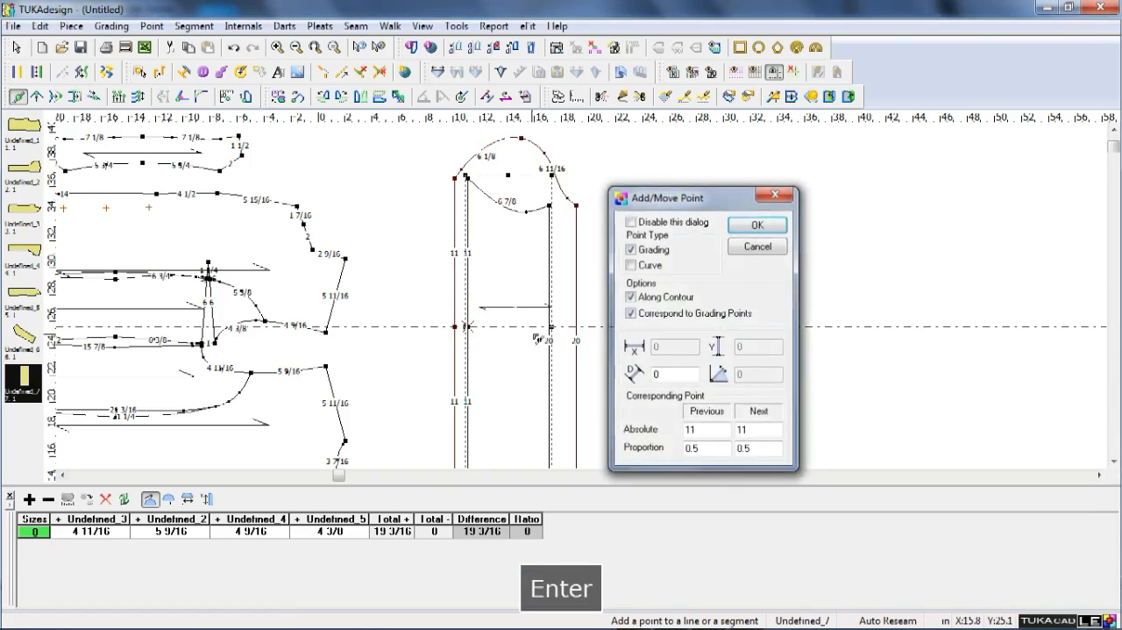
pyautogui.press('Return')
pyautogui.click(576, 327)
pyautogui.press('Return')
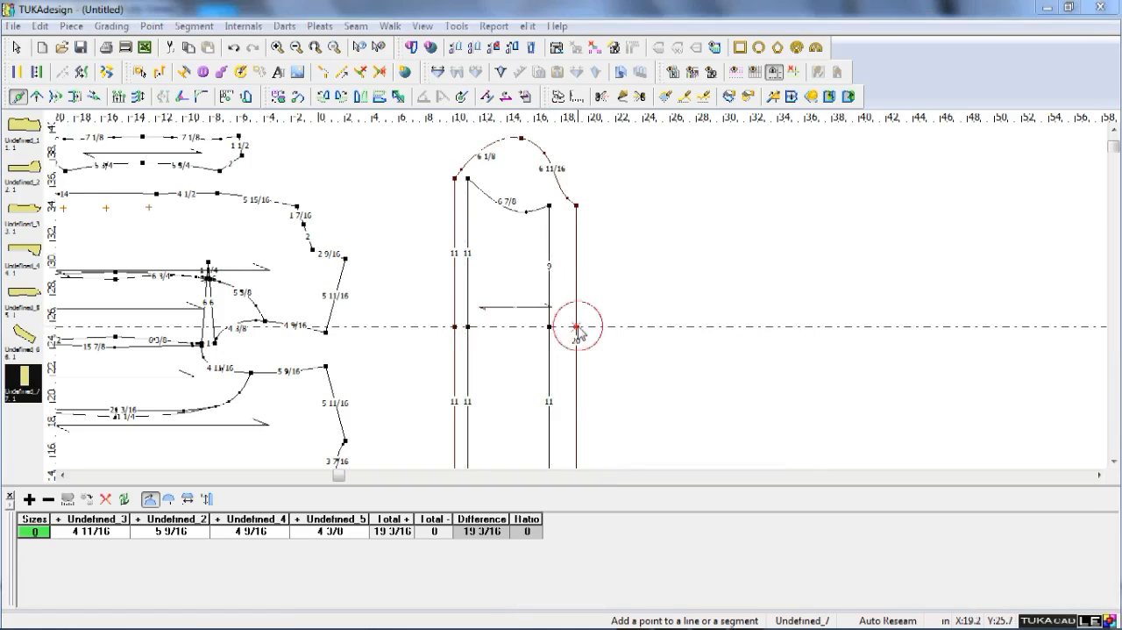
pyautogui.press('Escape')
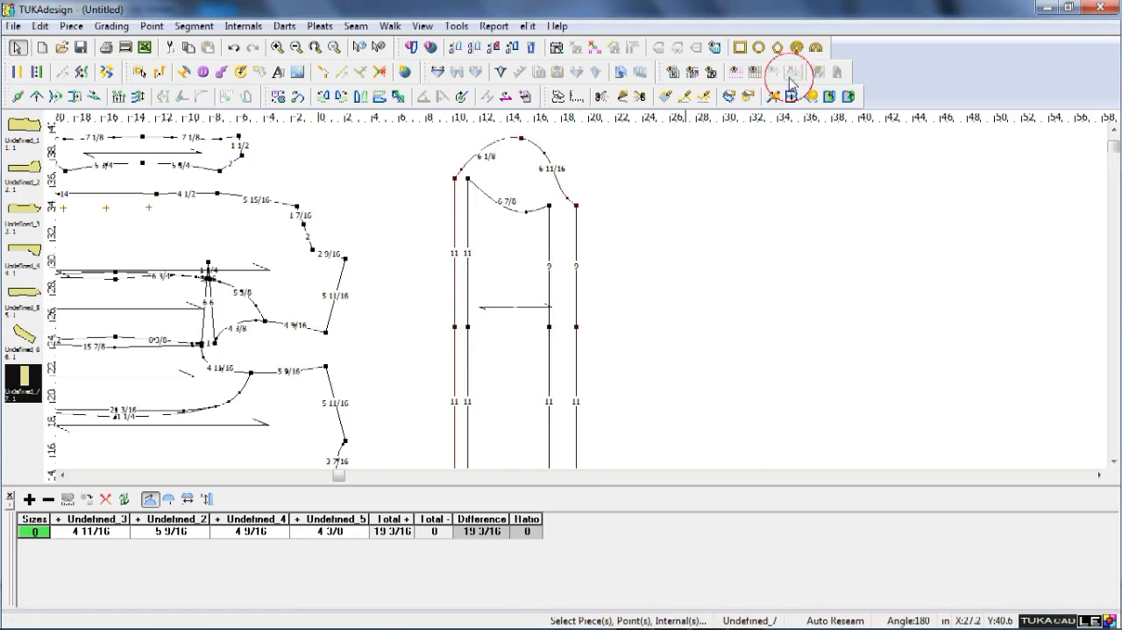
# Try moving the two elbow-level points on the right-hand sleeve lines horizontally by -1 in, and undo the move.
pyautogui.press('v')
pyautogui.click(525, 311)
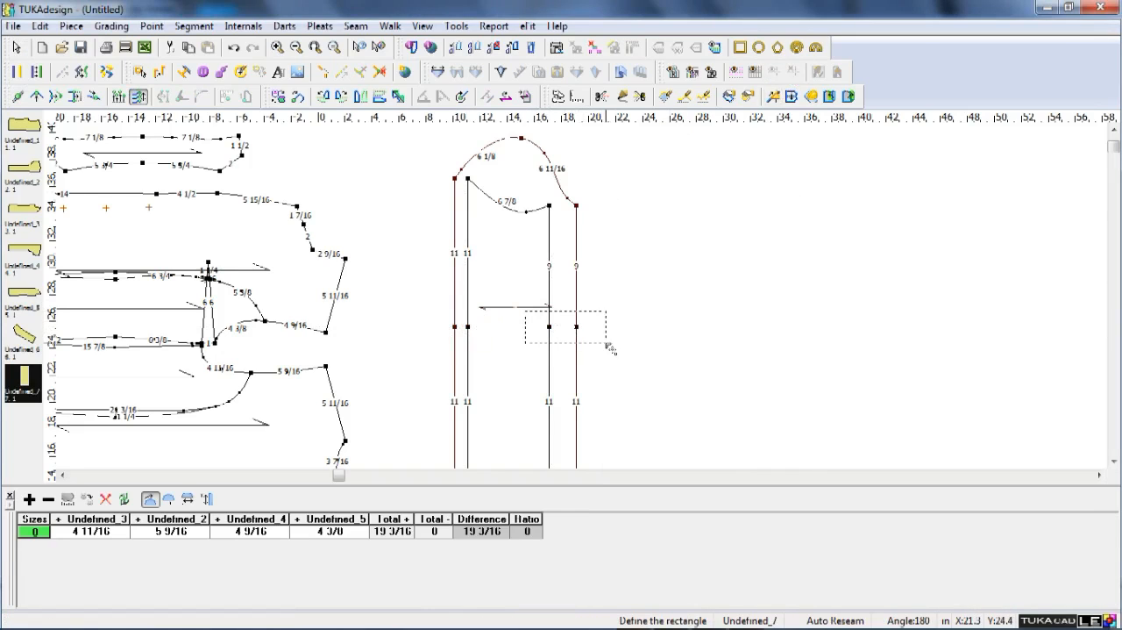
pyautogui.click(606, 343)
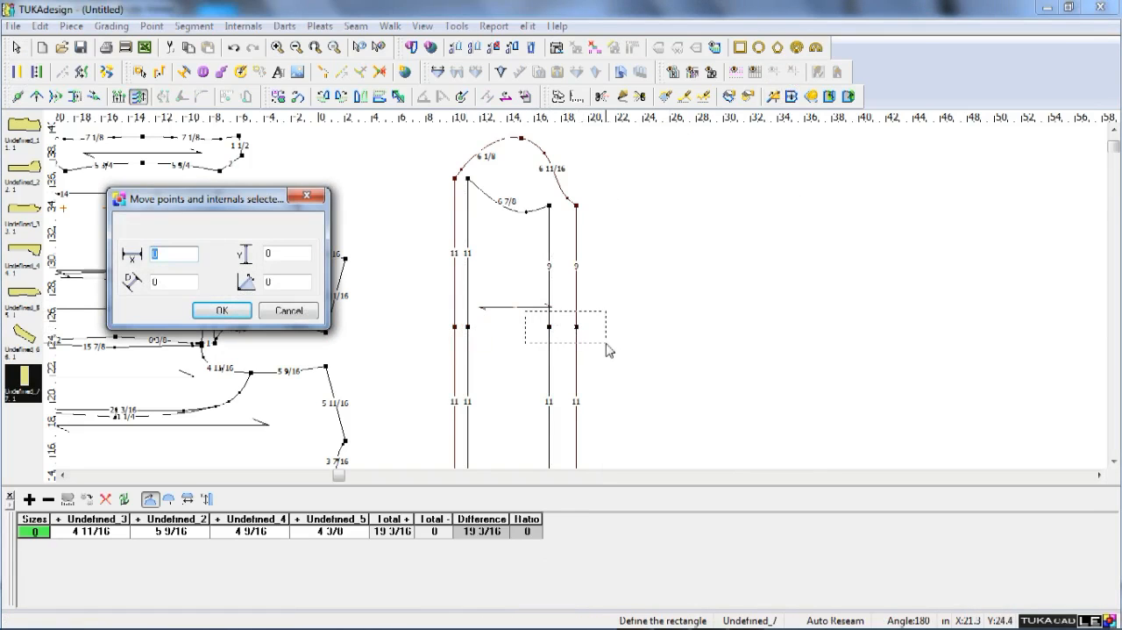
pyautogui.write('-1')
pyautogui.press('Return')
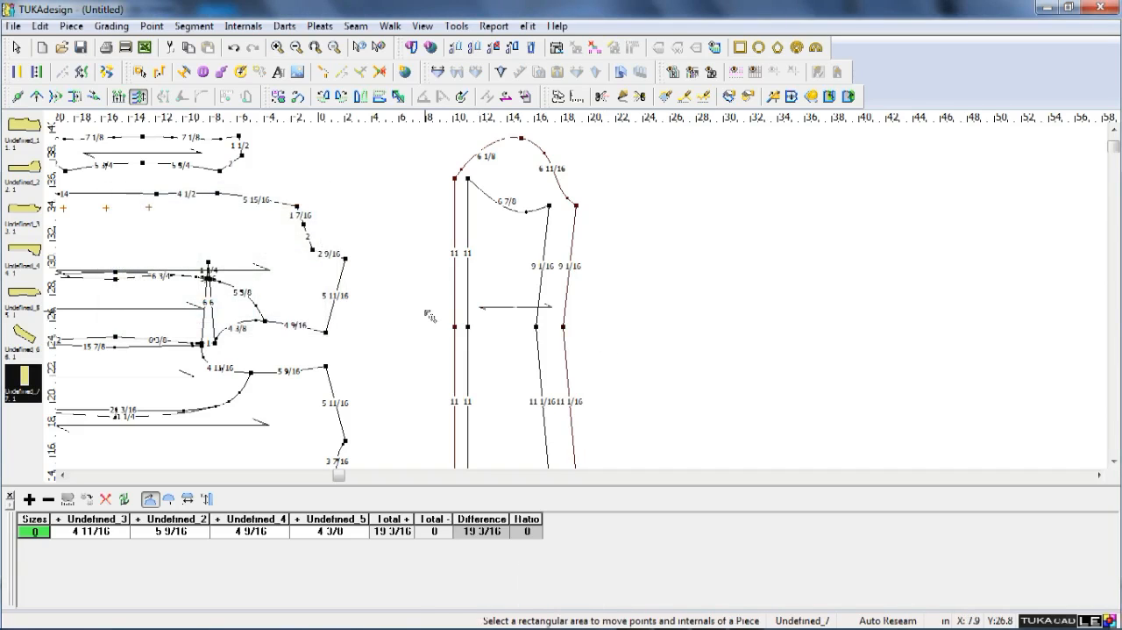
pyautogui.click(428, 310)
pyautogui.click(483, 337)
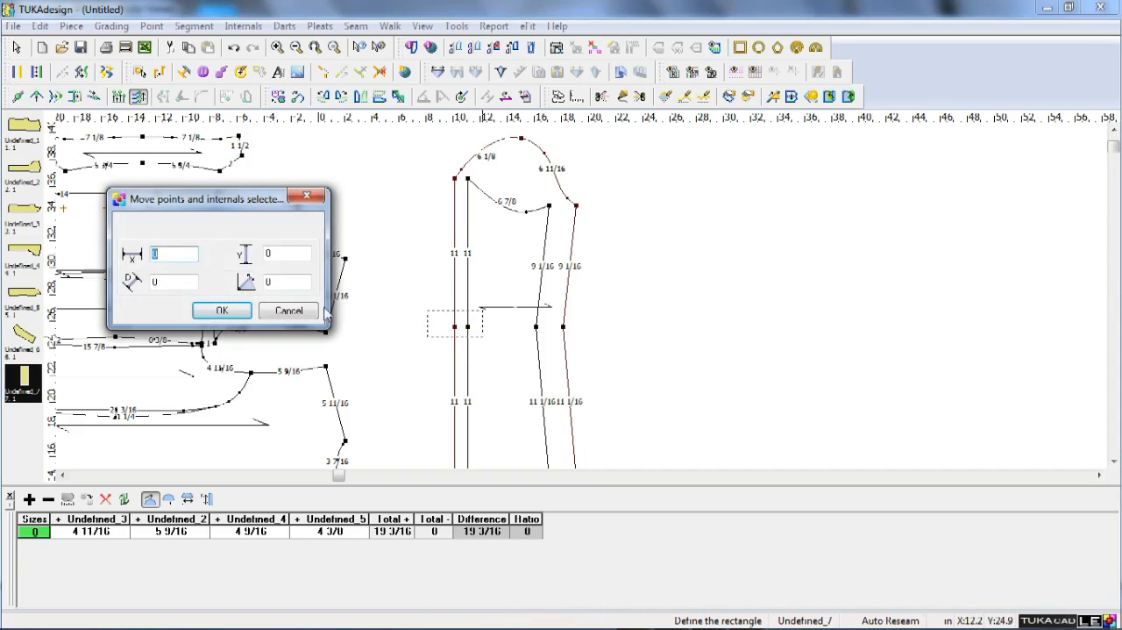
pyautogui.click(315, 310)
pyautogui.hotkey('ctrl', 'z')
# Move the two elbow-level points on the right-hand sleeve lines horizontally by -0.5 in.
pyautogui.click(527, 286)
pyautogui.click(625, 363)
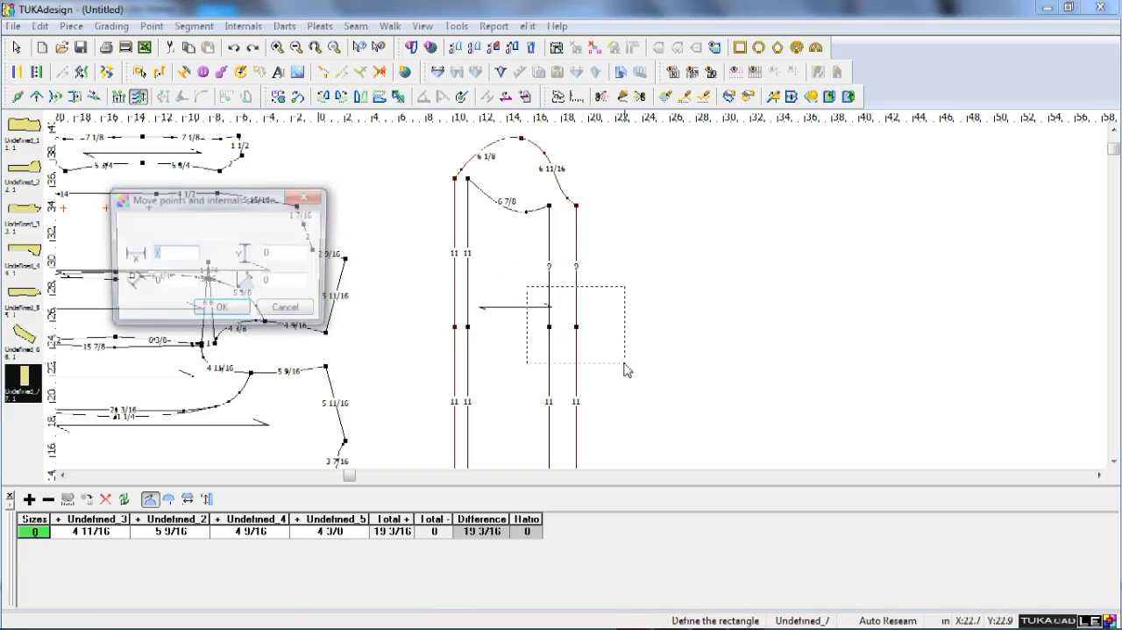
pyautogui.write('5')
pyautogui.press('Left')
pyautogui.write('-')
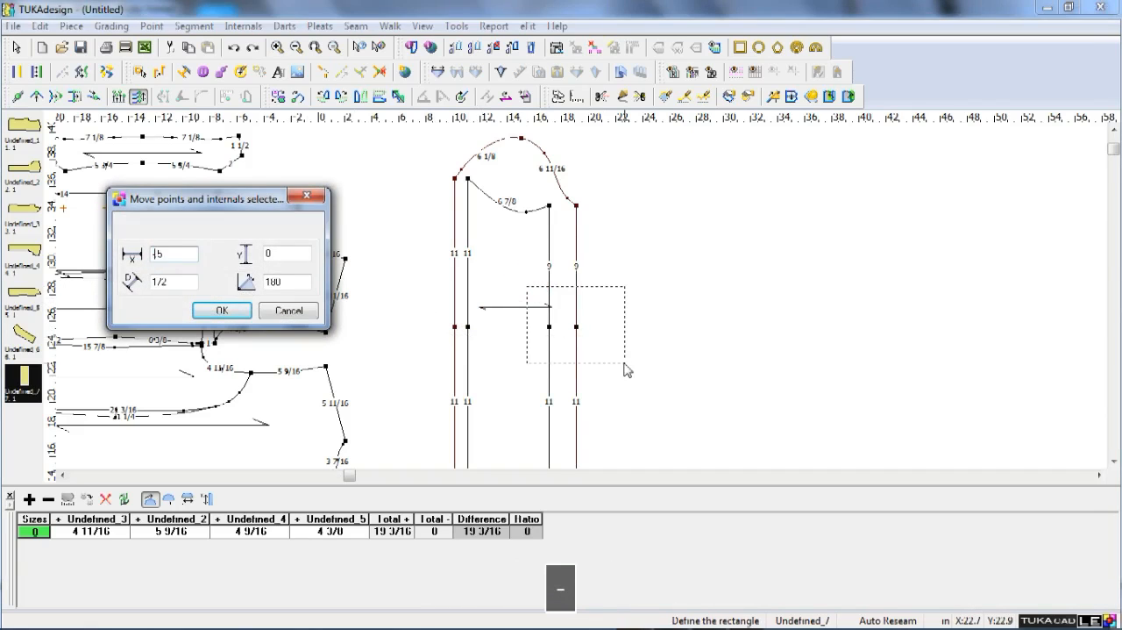
pyautogui.press('Return')
# Move the two elbow-level points on the left-hand sleeve lines 0.25 in inward horizontally.
pyautogui.click(431, 323)
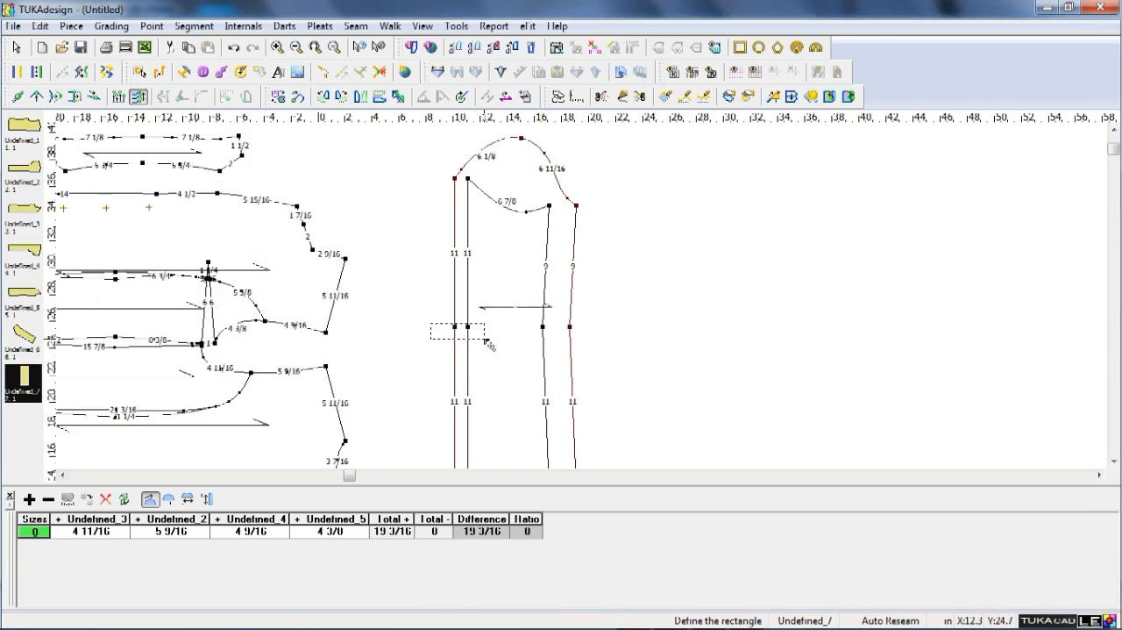
pyautogui.click(485, 342)
pyautogui.write('.25')
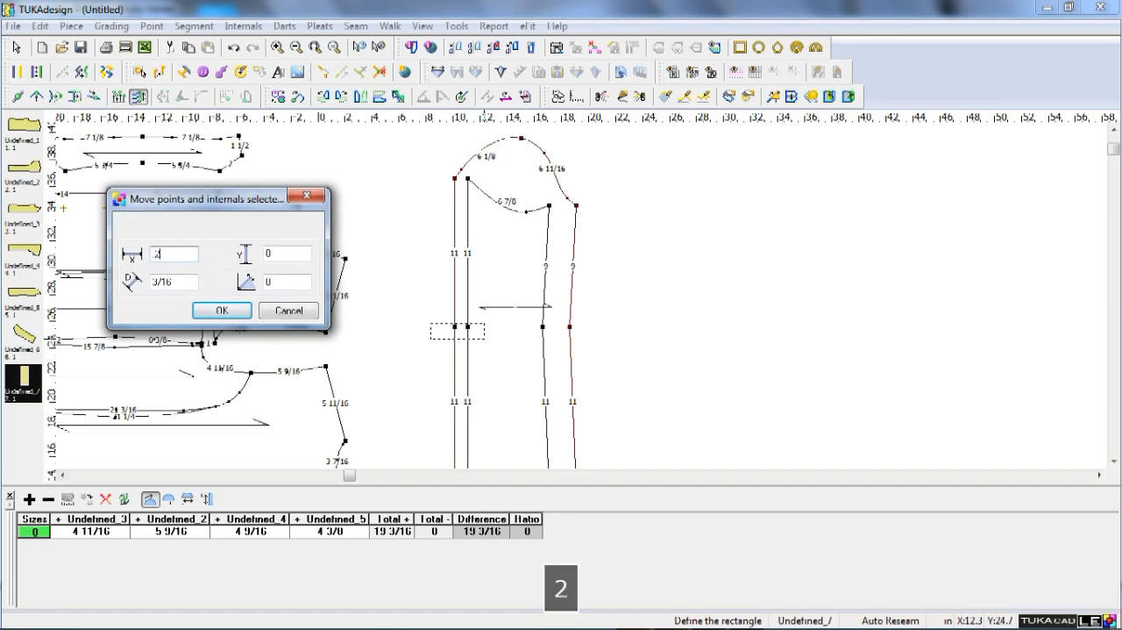
pyautogui.press('Return')
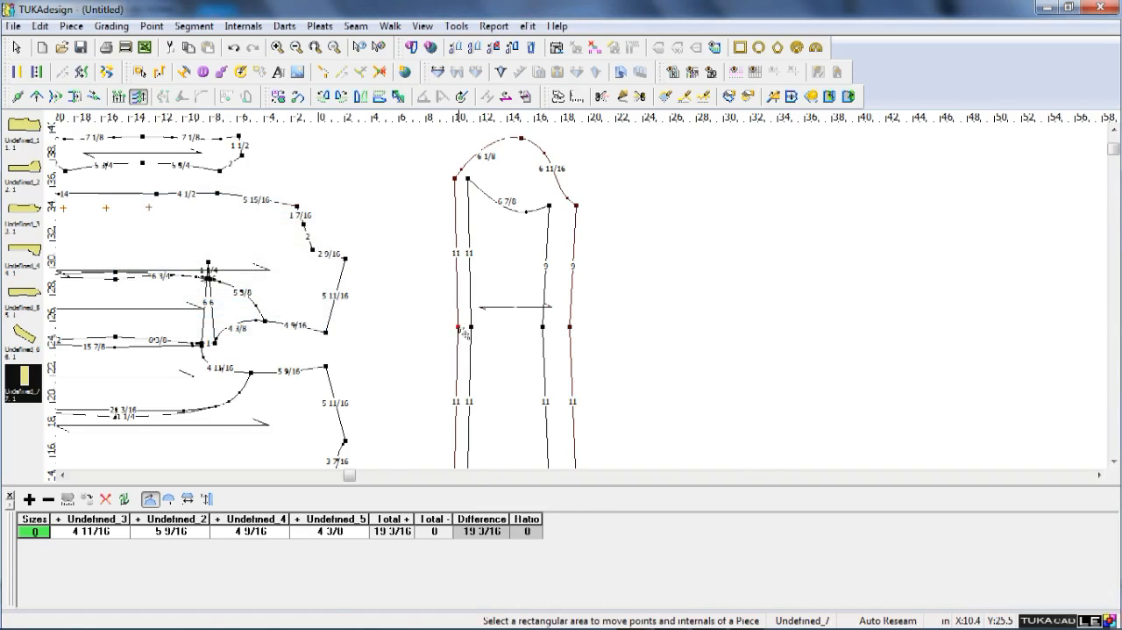
# Move only the outer left elbow-level point a further 1/8 in inward horizontally.
pyautogui.scroll(1, 463, 331)
pyautogui.click(570, 287)
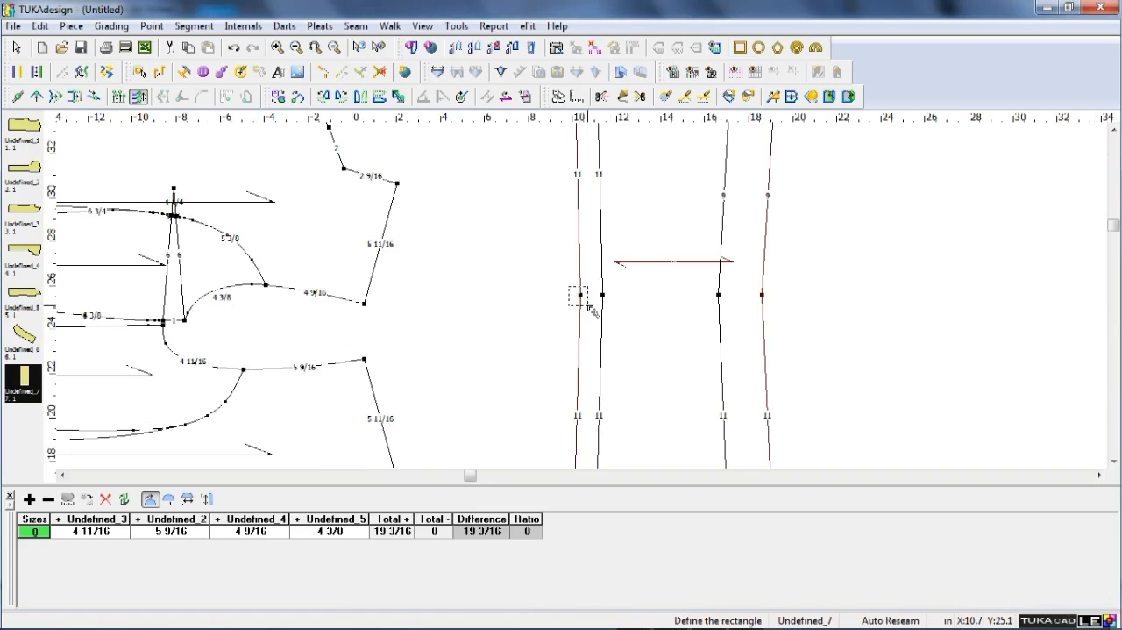
pyautogui.click(590, 307)
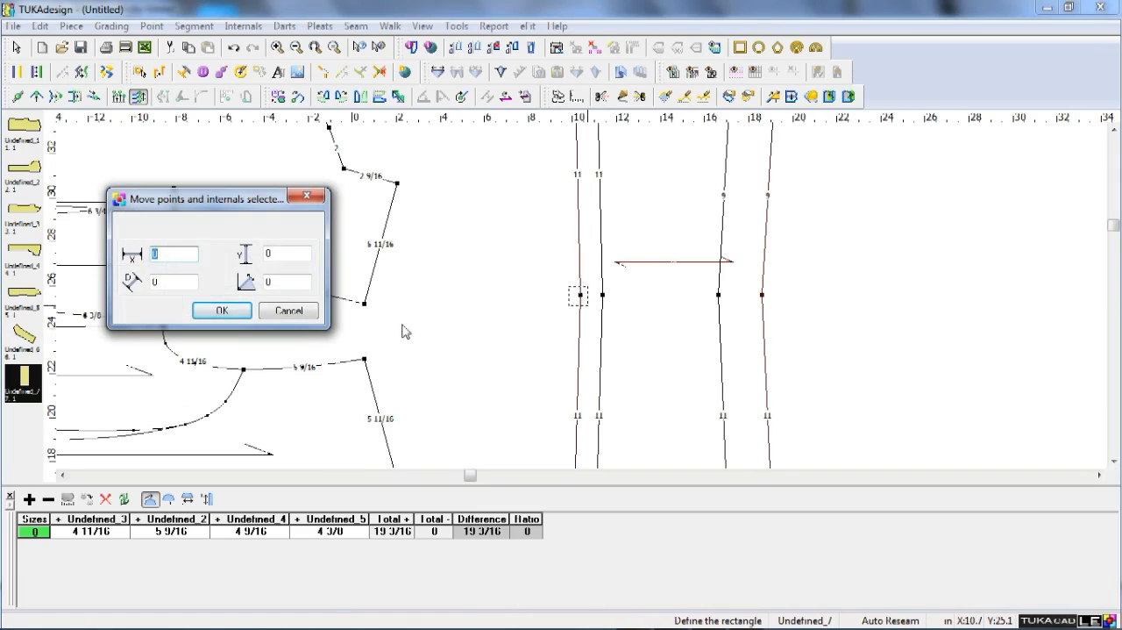
pyautogui.write('1/8')
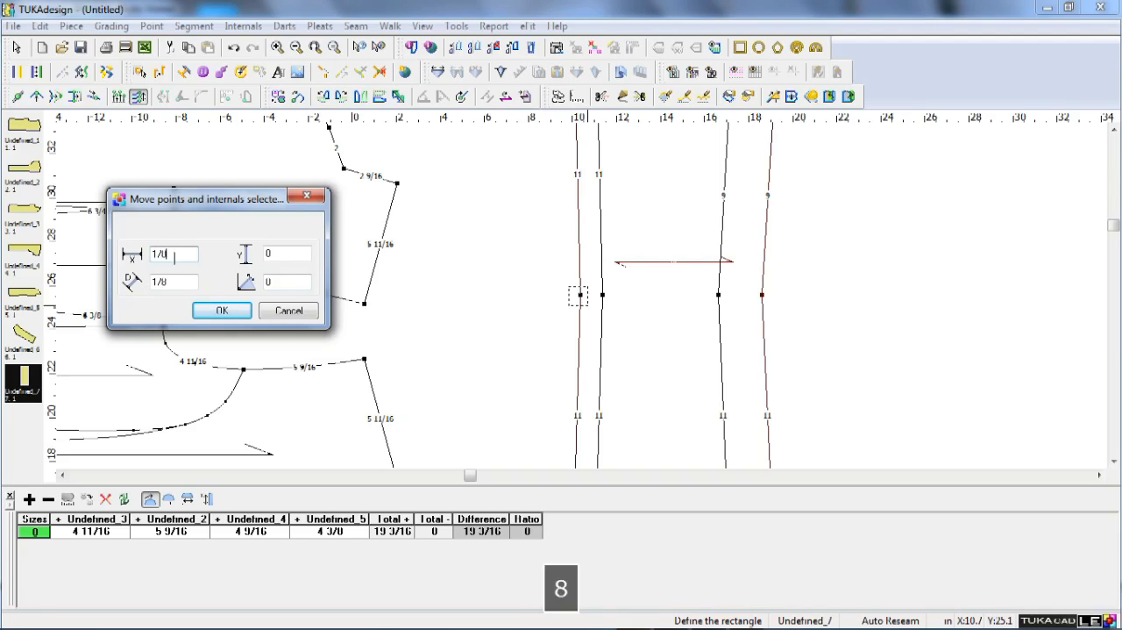
pyautogui.press('Return')
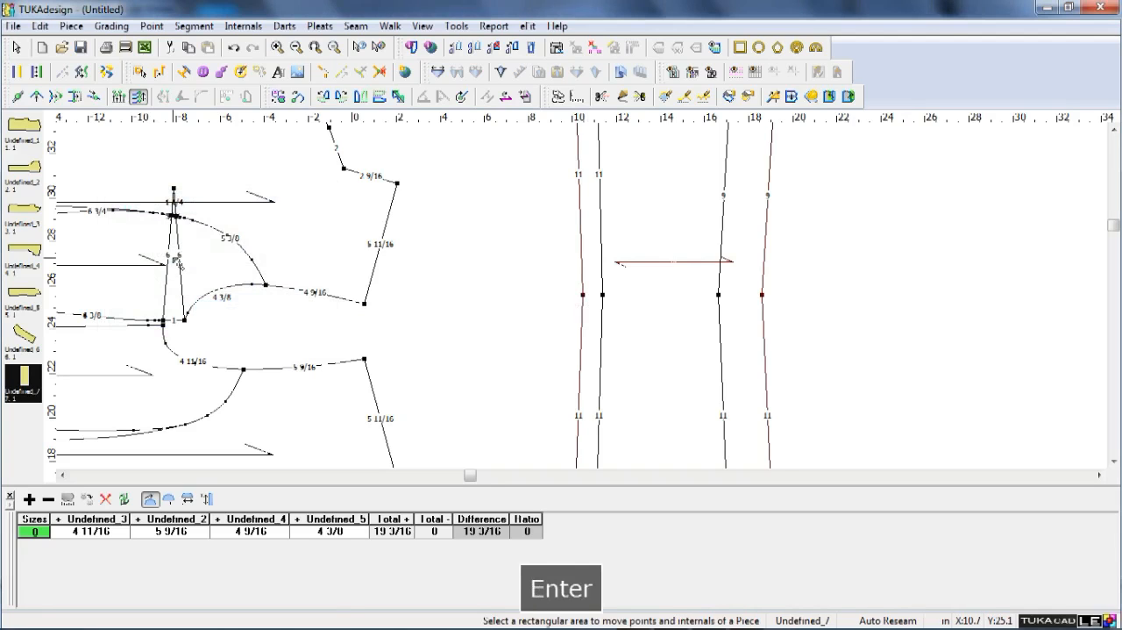
pyautogui.rightClick(829, 263)
pyautogui.click(852, 274)
# Try moving the outer left hem corner onto the internal contour's left hem corner, and undo the move.
pyautogui.scroll(-3, 788, 325)
pyautogui.scroll(2, 589, 341)
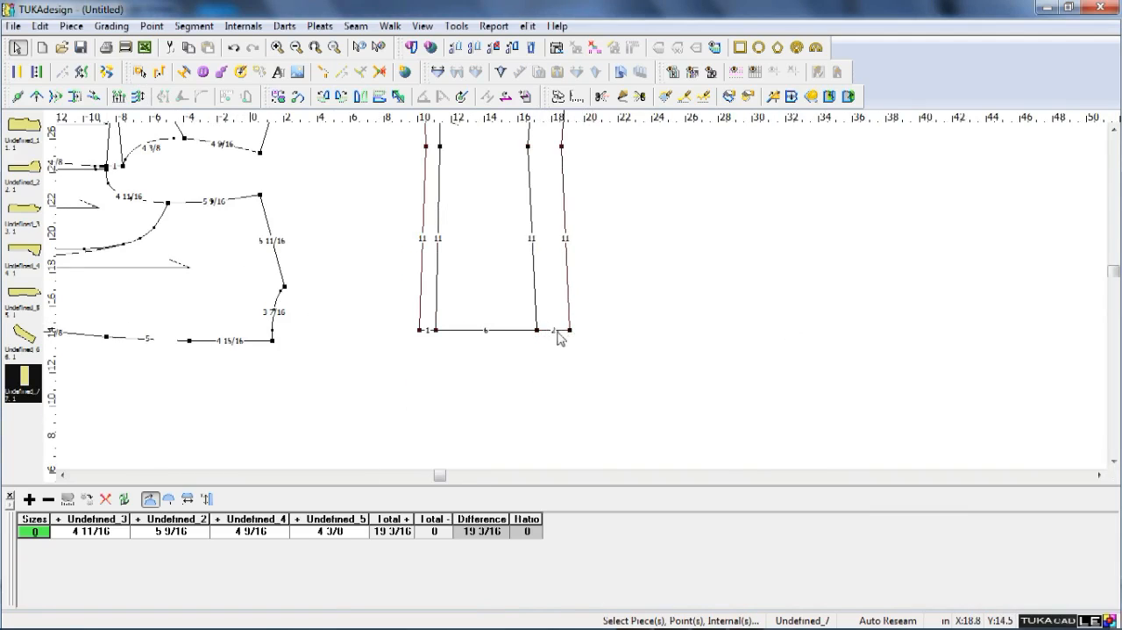
pyautogui.scroll(2, 503, 338)
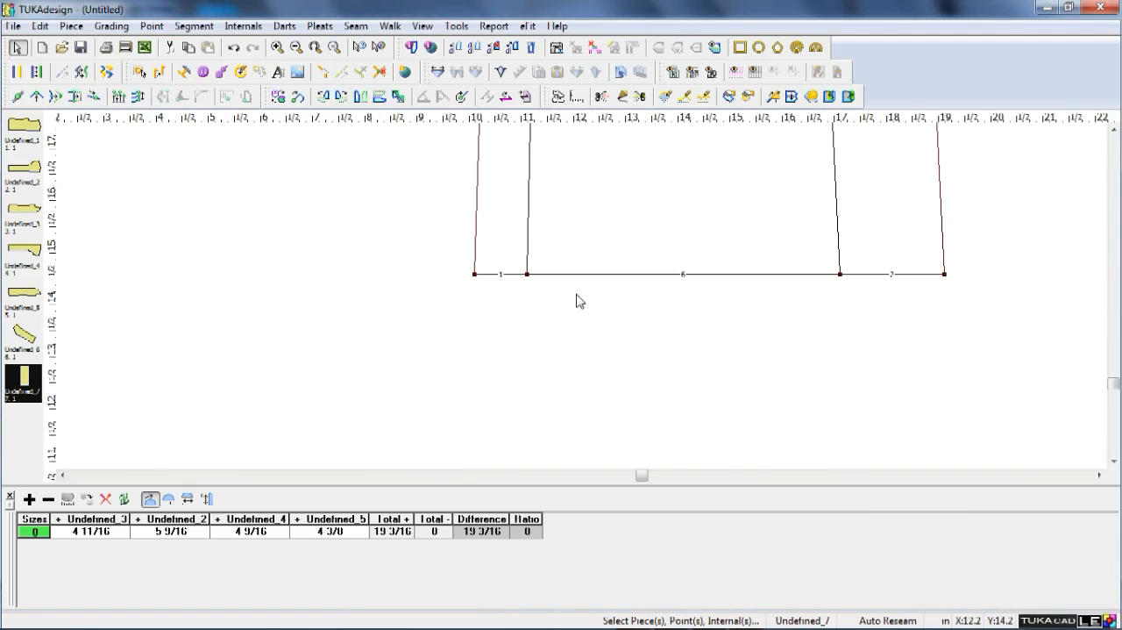
pyautogui.press('q')
pyautogui.click(474, 274)
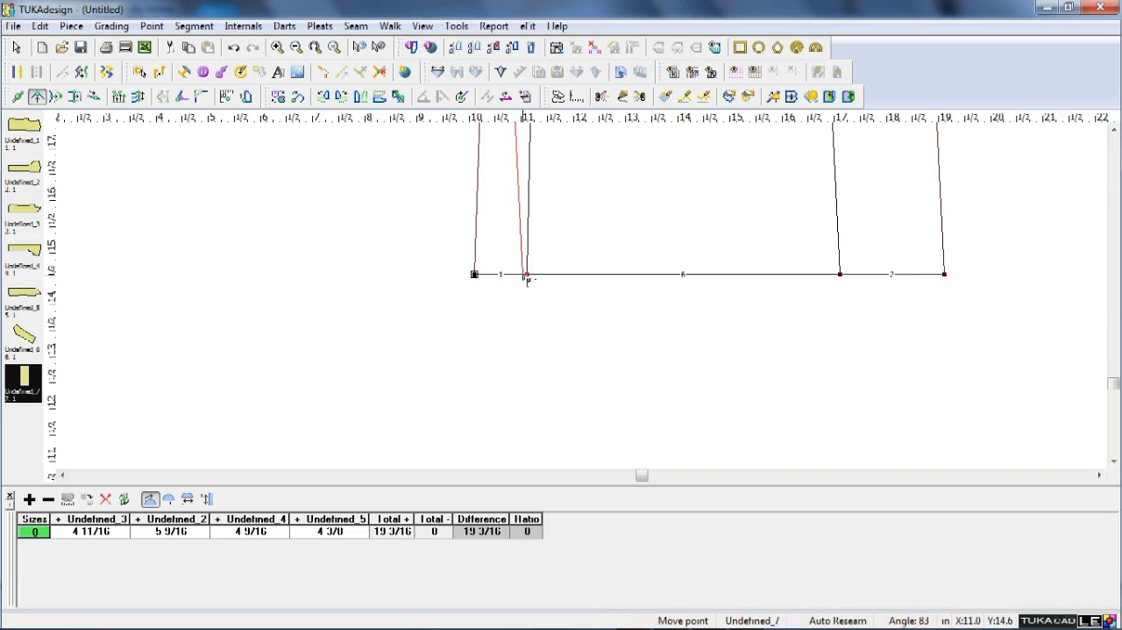
pyautogui.click(526, 277)
pyautogui.click(667, 292)
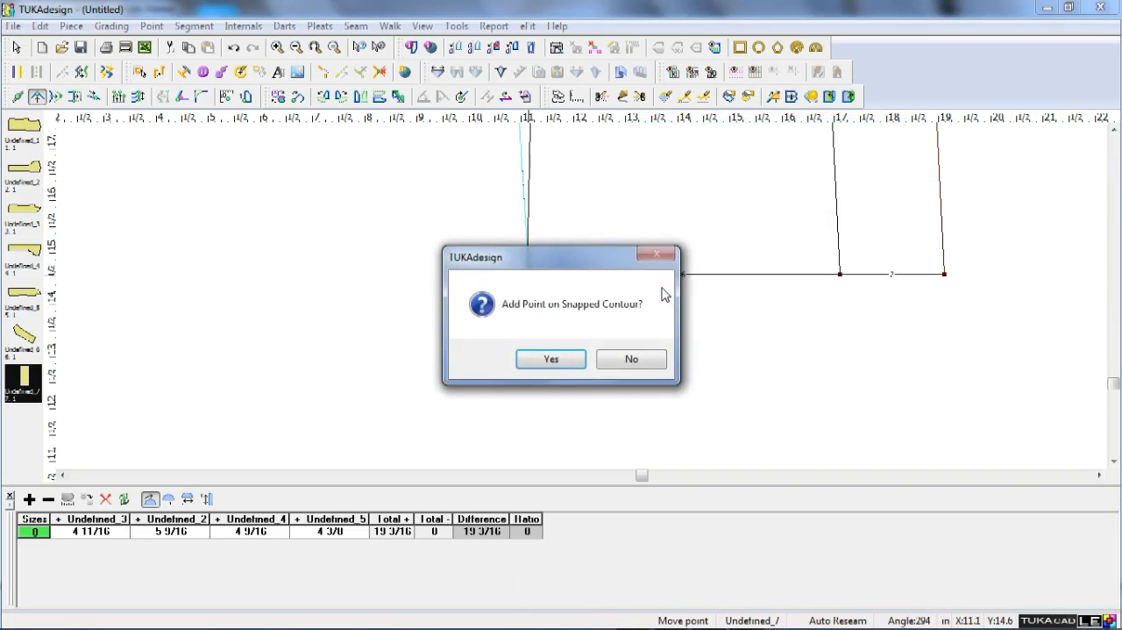
pyautogui.press('Return')
pyautogui.rightClick(663, 288)
pyautogui.click(663, 289)
pyautogui.scroll(2, 538, 287)
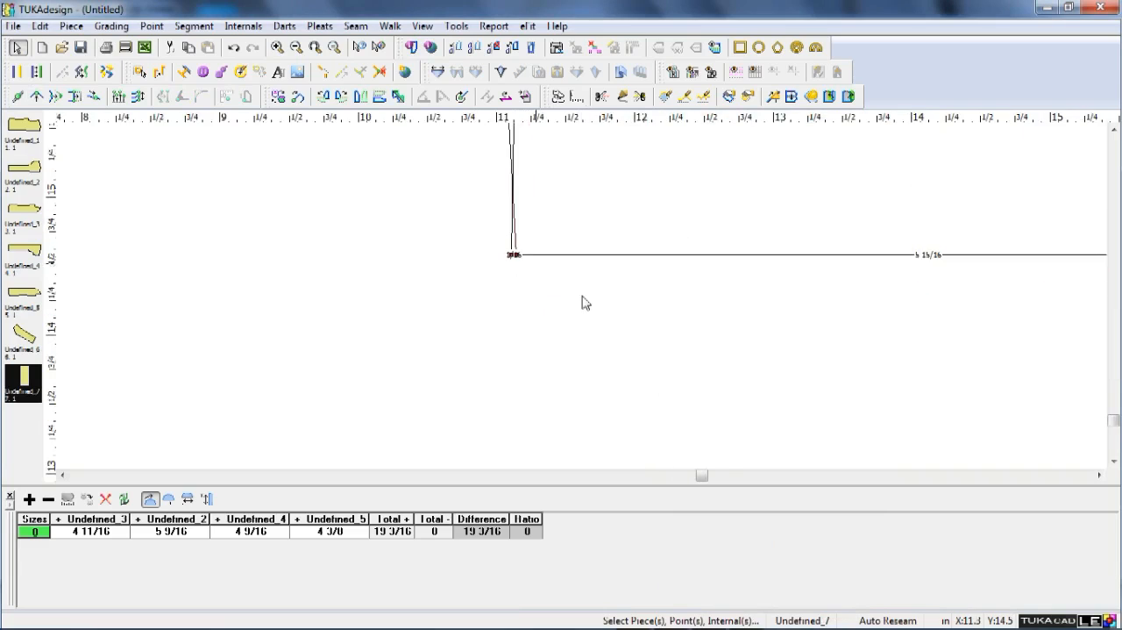
pyautogui.scroll(2, 586, 301)
pyautogui.hotkey('ctrl', 'z')
# Snap the sleeve's outer left hem corner exactly onto the internal contour's left hem corner.
pyautogui.press('q')
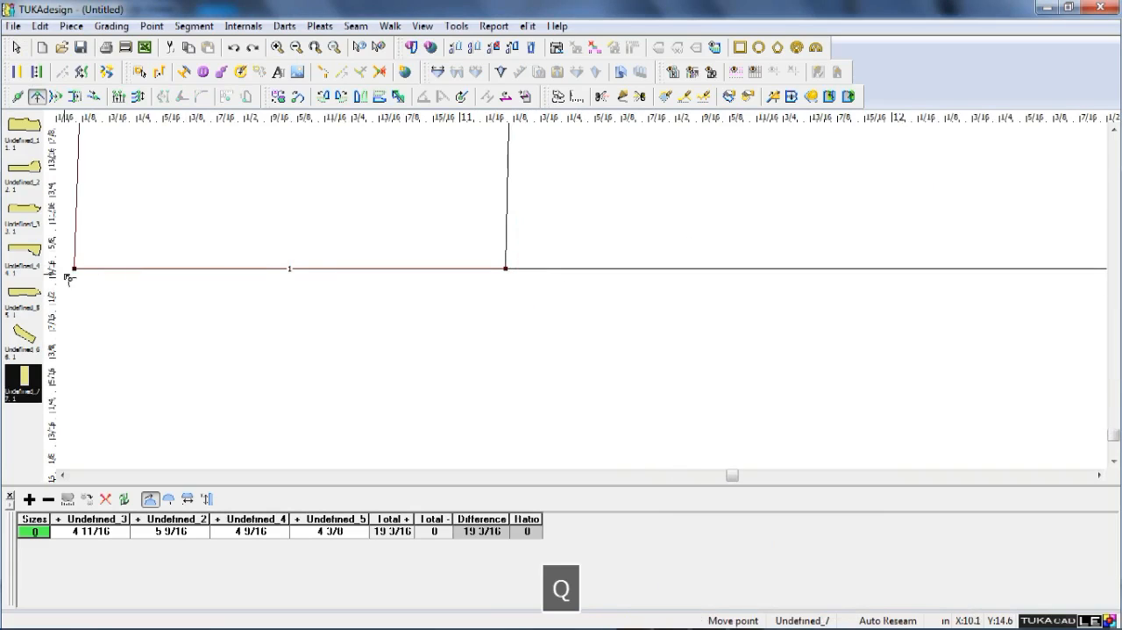
pyautogui.click(506, 268)
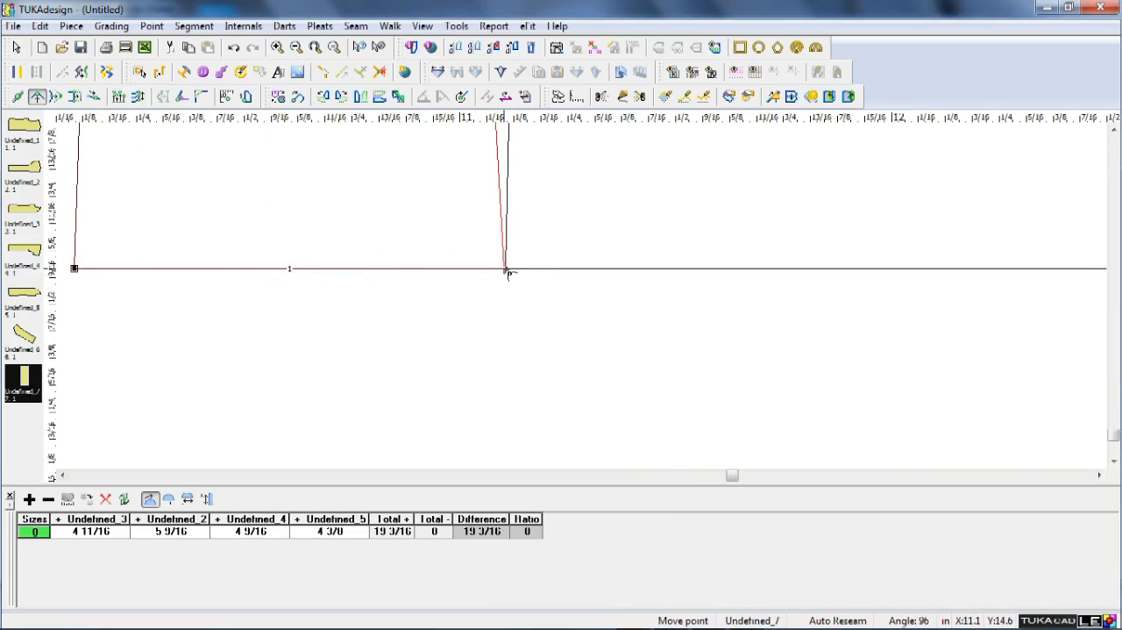
pyautogui.click(507, 271)
pyautogui.press('Return')
pyautogui.press('Return')
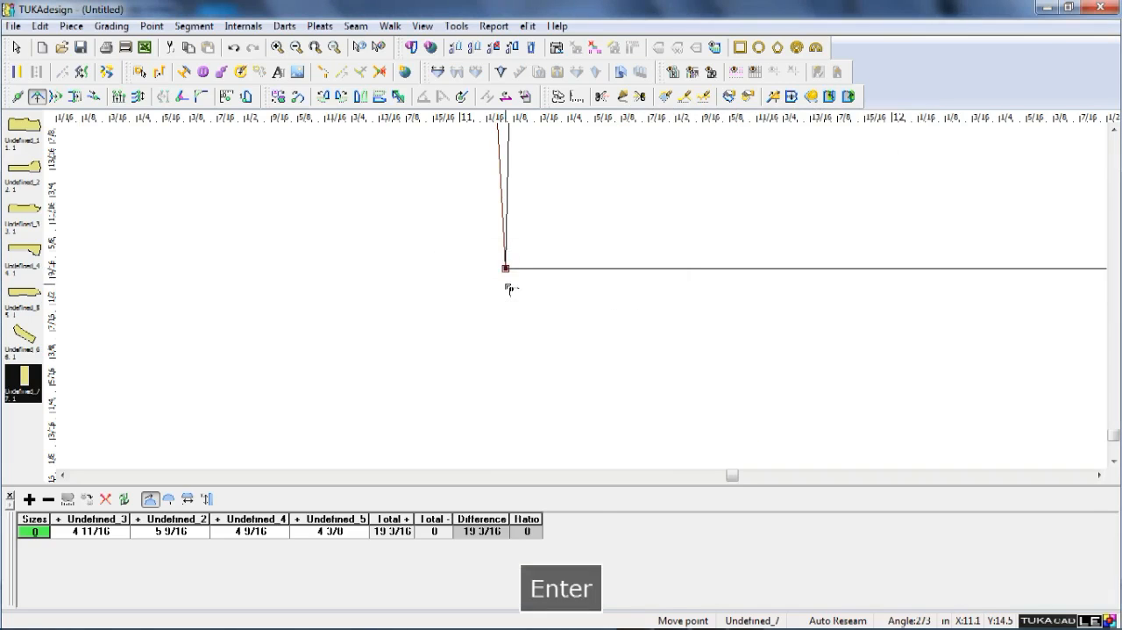
pyautogui.scroll(-4, 584, 301)
pyautogui.scroll(2, 553, 325)
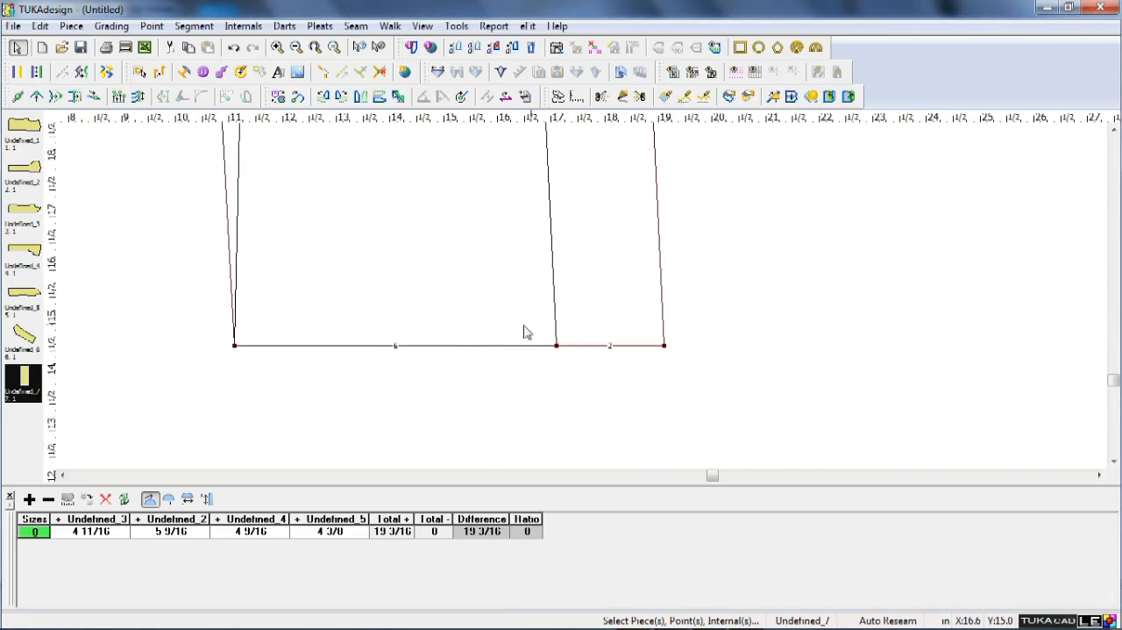
# Check the sleeve hem width in blazer.png and move the sleeve's coincident left hem corners 2 in inward horizontally.
pyautogui.click(710, 619)
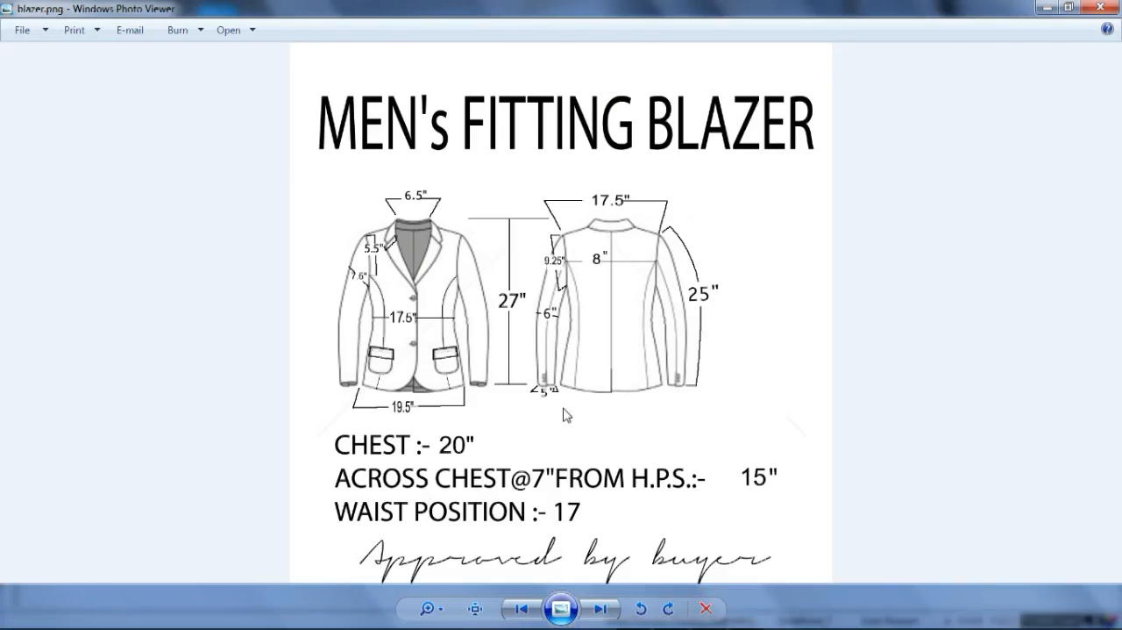
pyautogui.scroll(5, 566, 410)
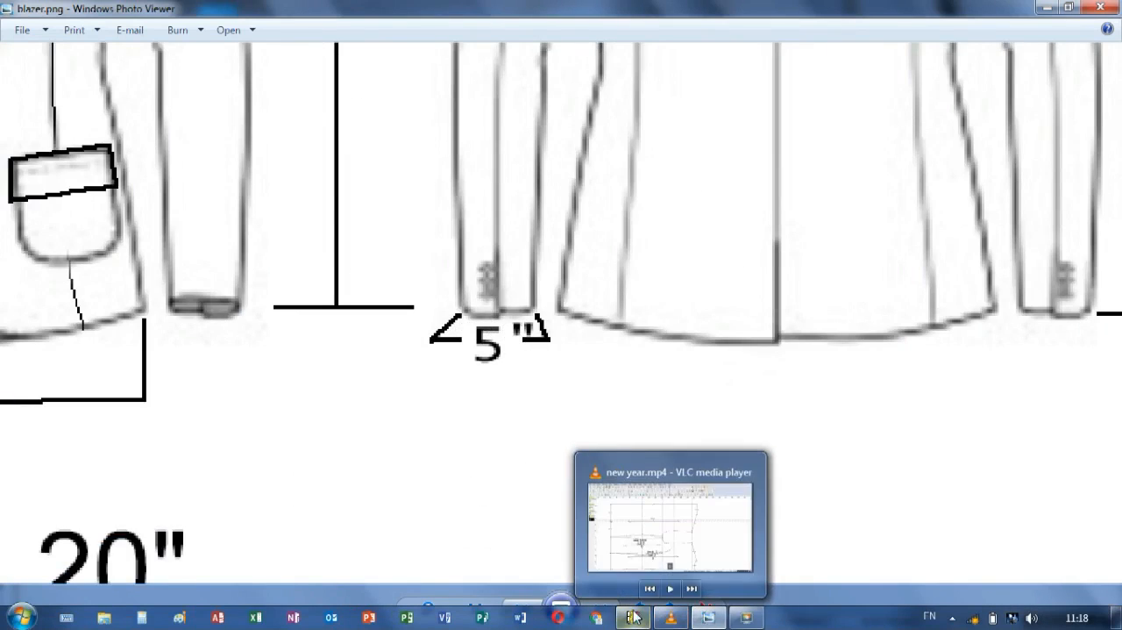
pyautogui.click(633, 618)
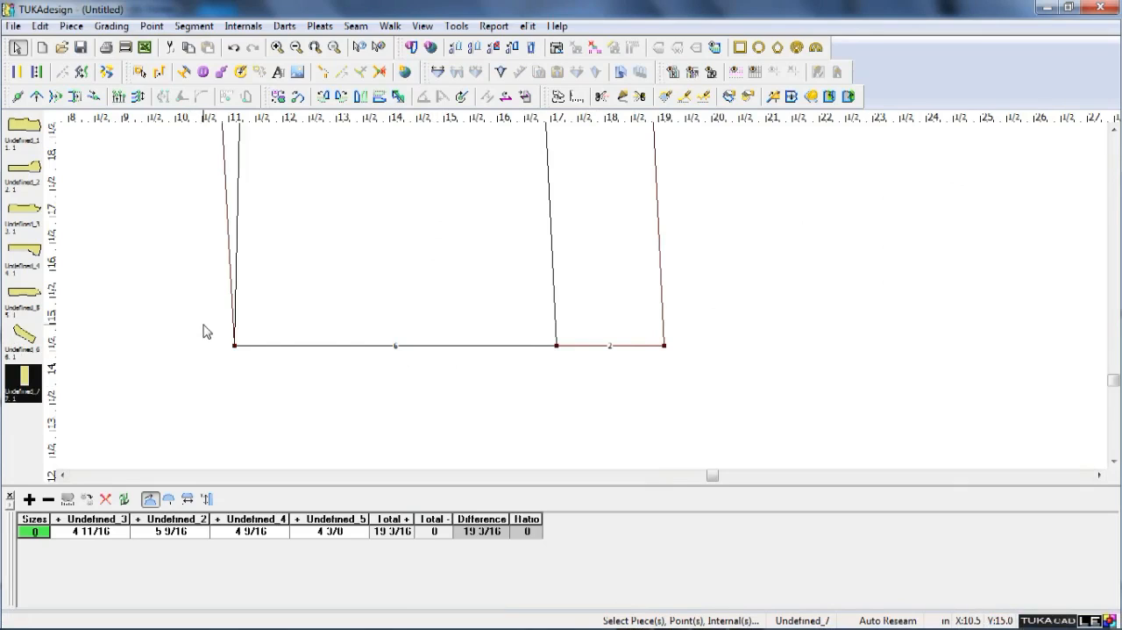
pyautogui.press('q')
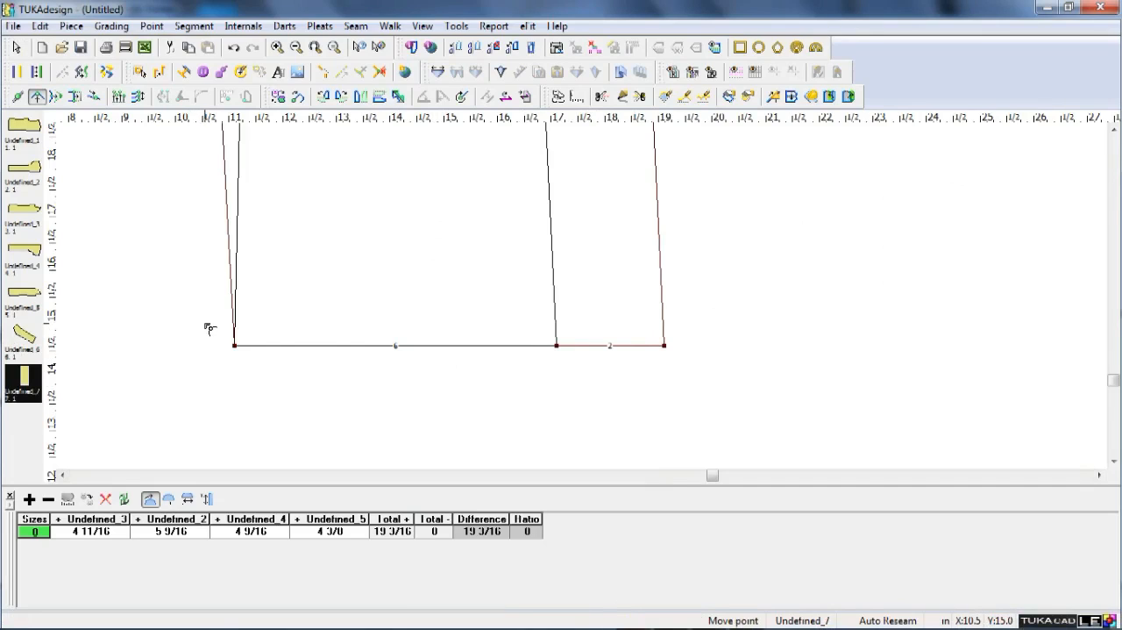
pyautogui.press('v')
pyautogui.moveTo(200, 318); pyautogui.dragTo(263, 364)
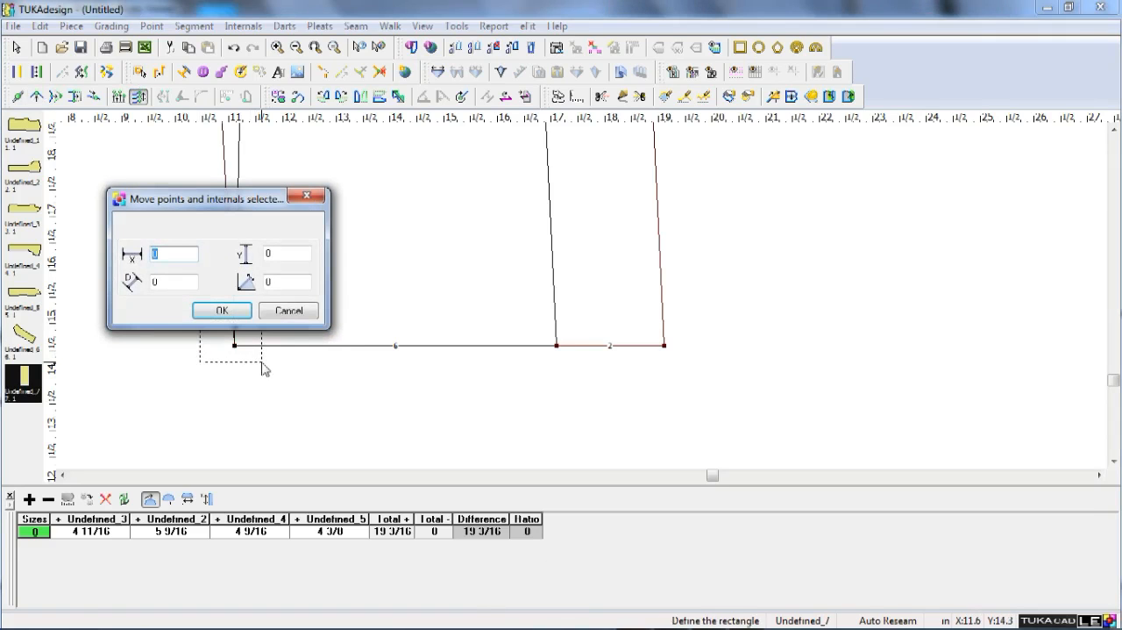
pyautogui.write('2')
pyautogui.press('Return')
pyautogui.press('Home')
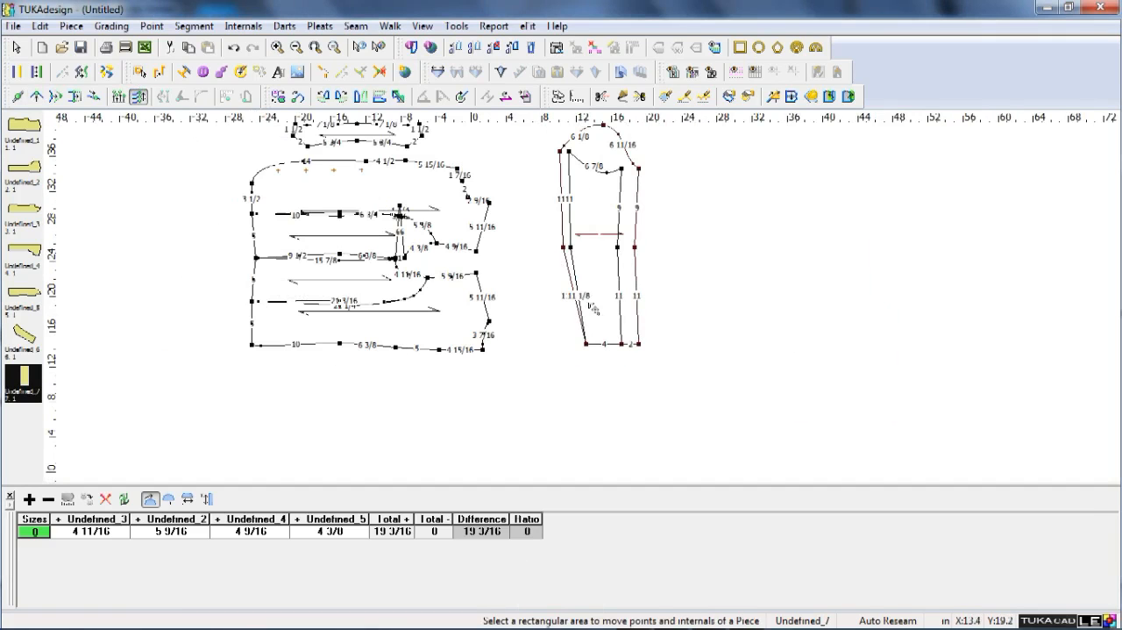
pyautogui.rightClick(685, 245)
pyautogui.click(695, 254)
# Convert the four elbow-level points on the outer and internal sleeve side lines to curve points.
pyautogui.scroll(2, 582, 301)
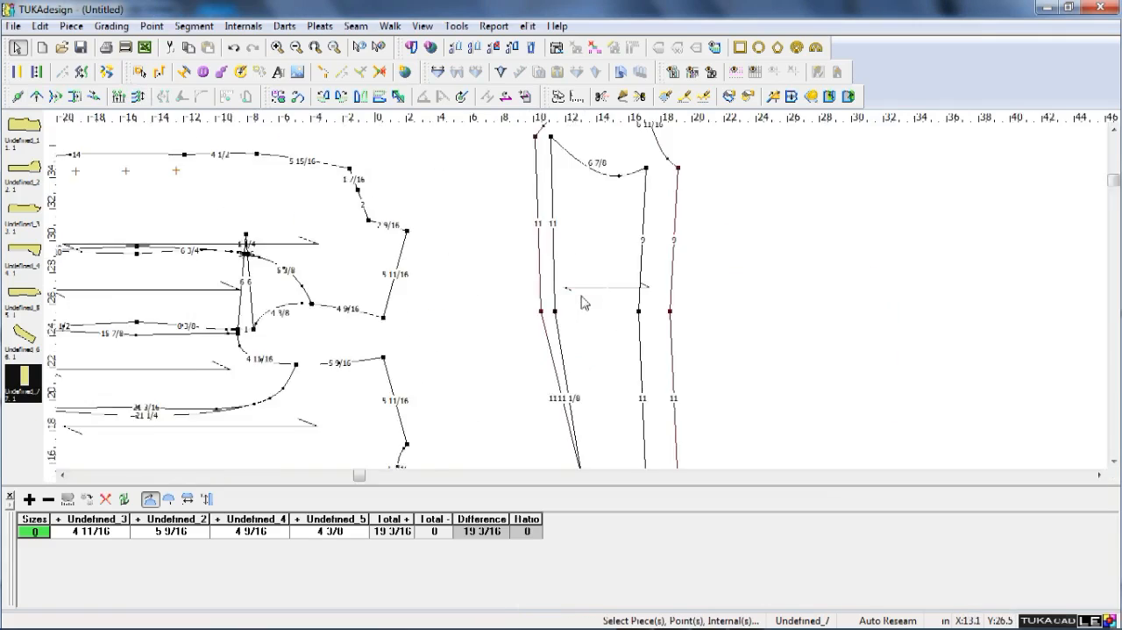
pyautogui.doubleClick(535, 314)
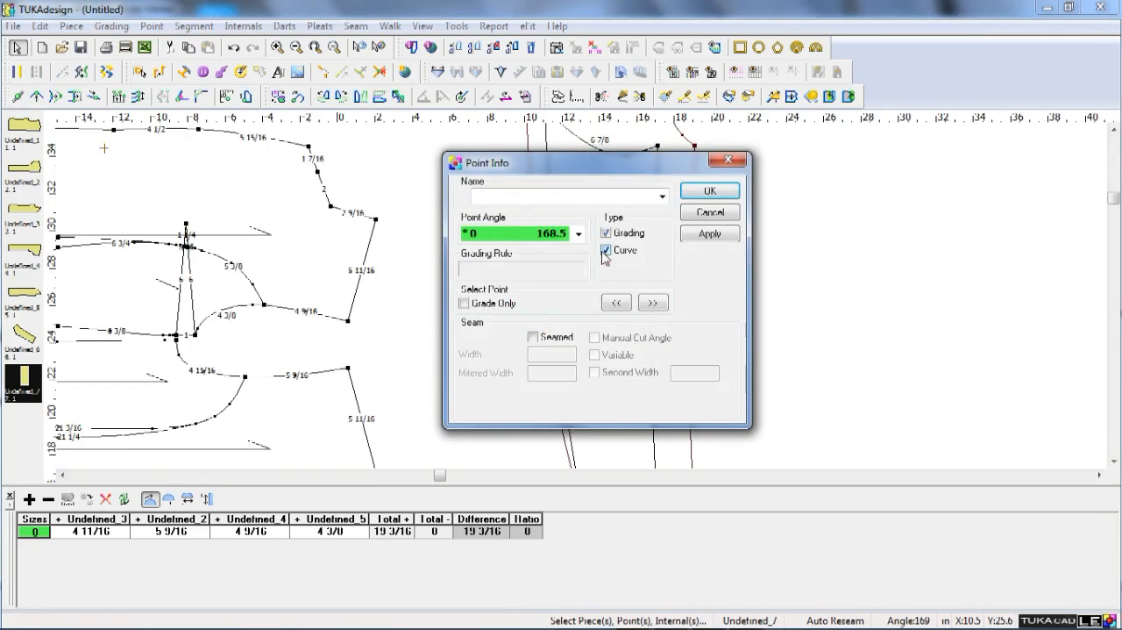
pyautogui.press('Return')
pyautogui.click(546, 313)
pyautogui.press('Return')
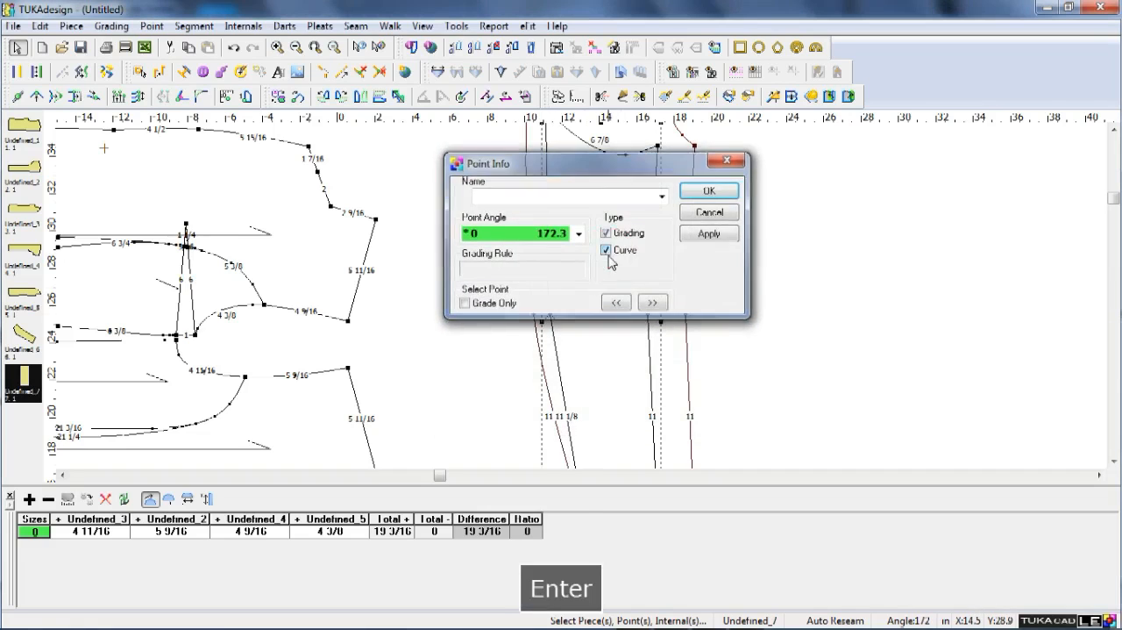
pyautogui.press('Return')
pyautogui.click(654, 321)
pyautogui.press('Return')
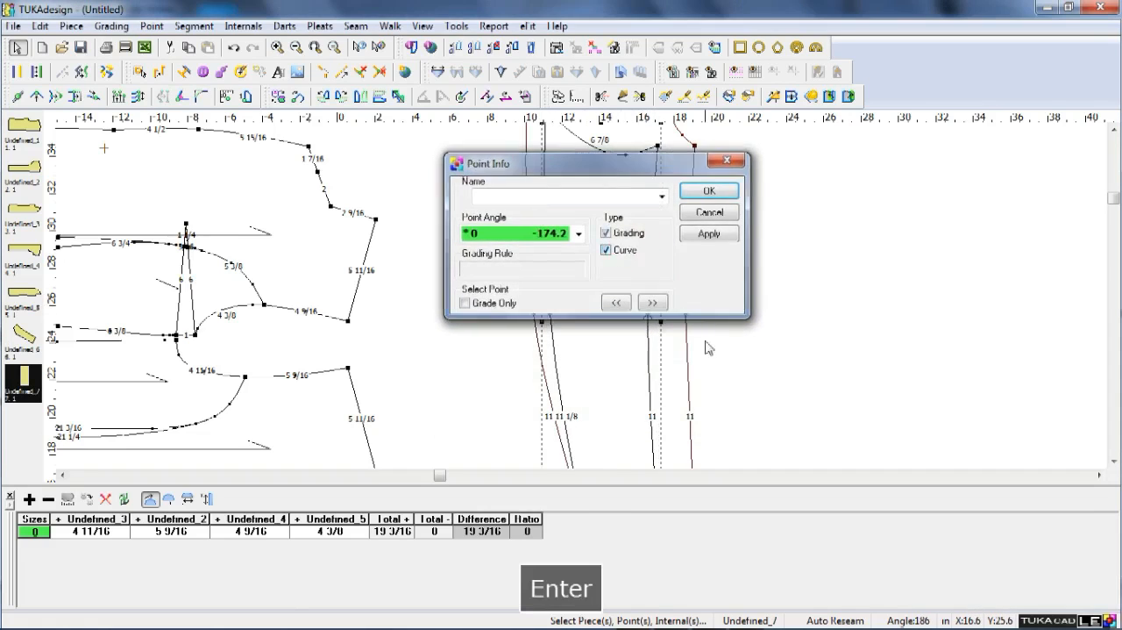
pyautogui.press('Return')
pyautogui.doubleClick(685, 312)
pyautogui.click(609, 252)
pyautogui.press('Return')
pyautogui.scroll(-3, 605, 334)
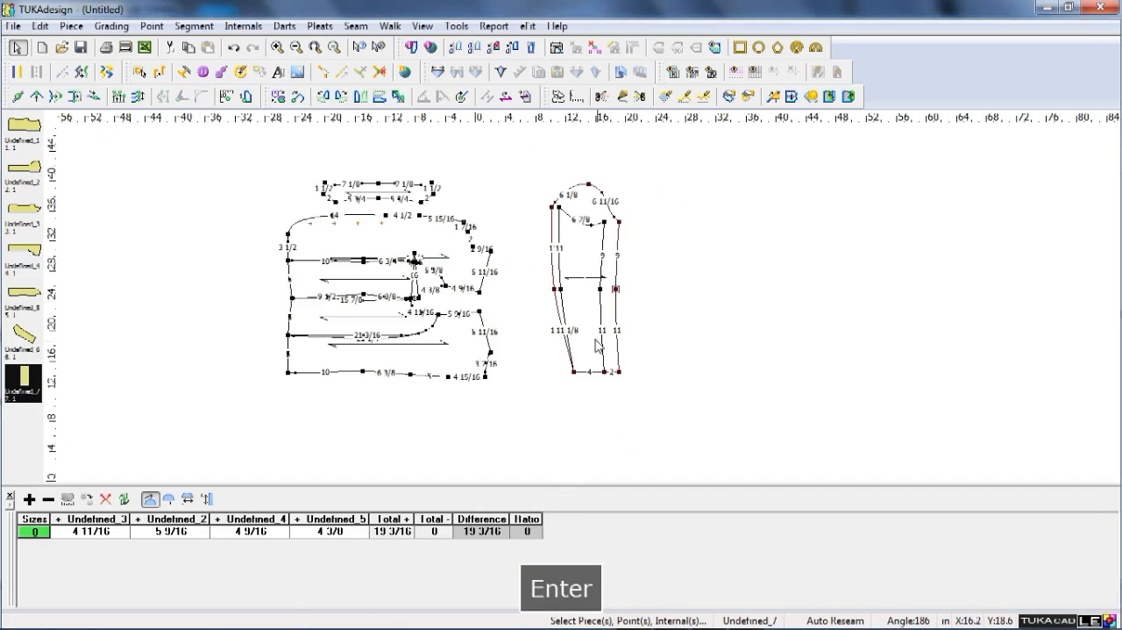
# Move the two left-hand elbow-level points of the sleeve lines 1/8 in inward horizontally.
pyautogui.scroll(4, 574, 273)
pyautogui.press('v')
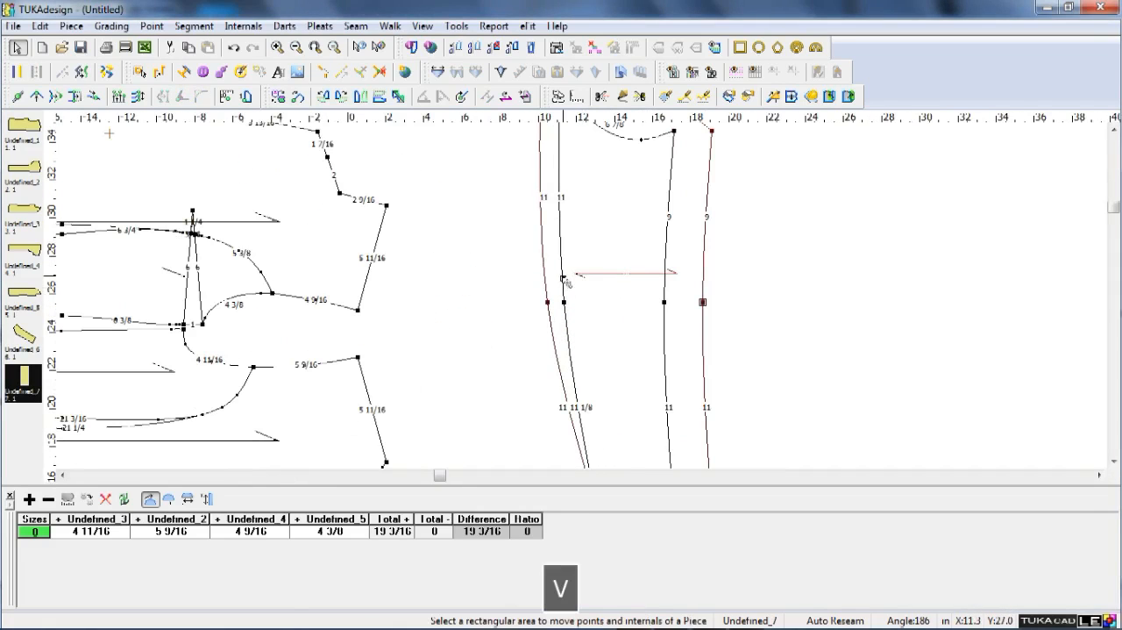
pyautogui.moveTo(517, 273); pyautogui.dragTo(574, 320)
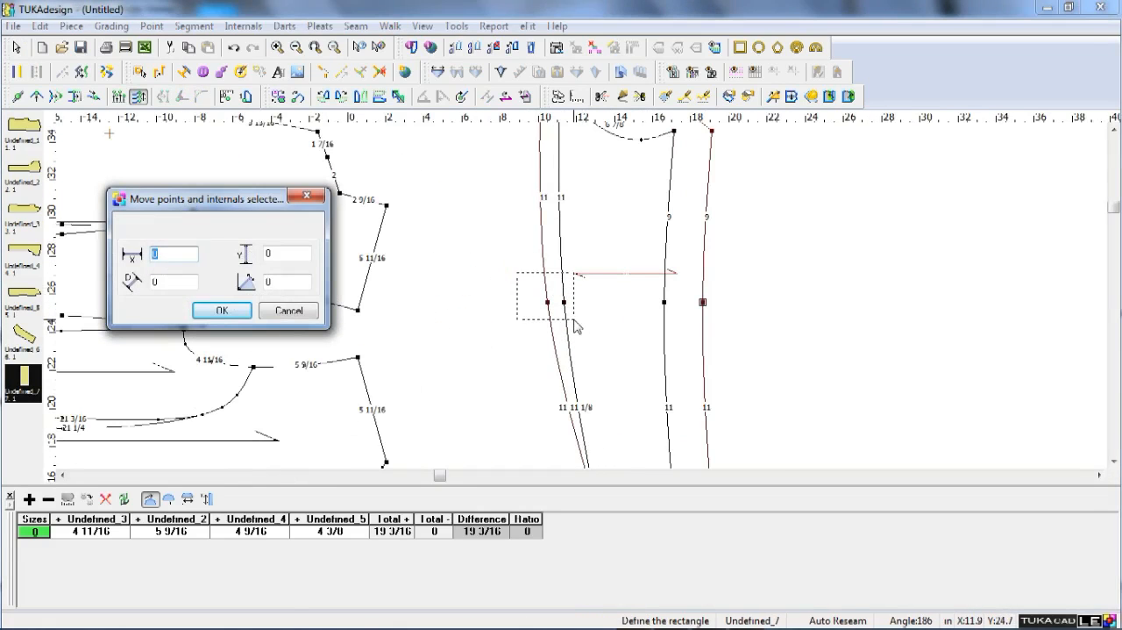
pyautogui.write('1/8')
pyautogui.press('Return')
pyautogui.rightClick(805, 270)
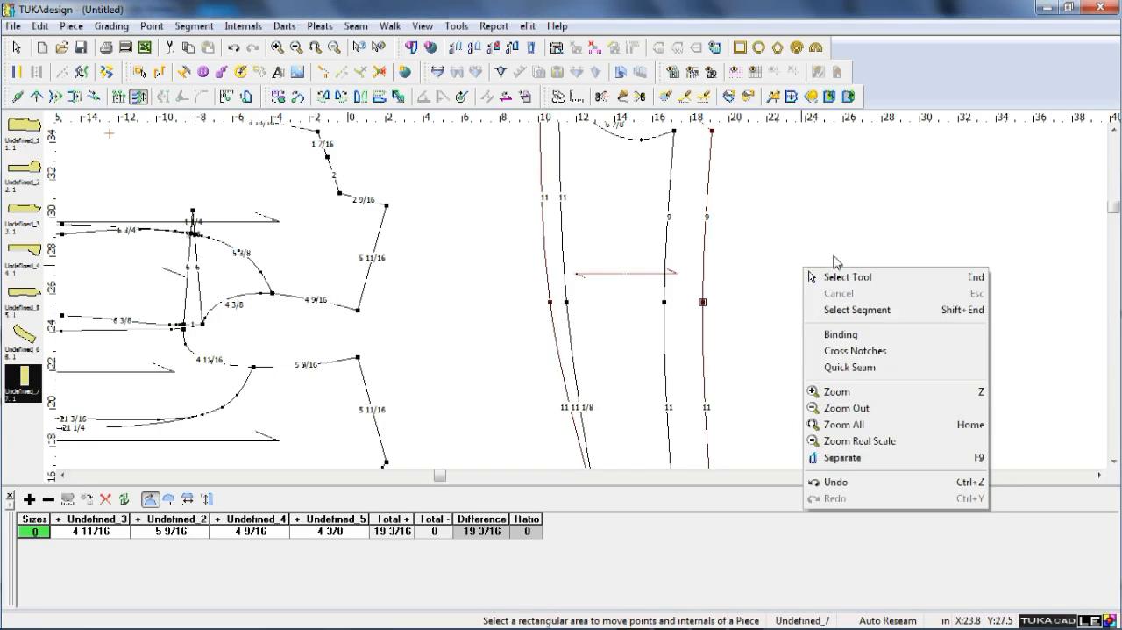
pyautogui.click(733, 354)
# Turn the internal under-sleeve contour into a separate piece set beside the top sleeve.
pyautogui.press('Home')
pyautogui.scroll(2, 531, 256)
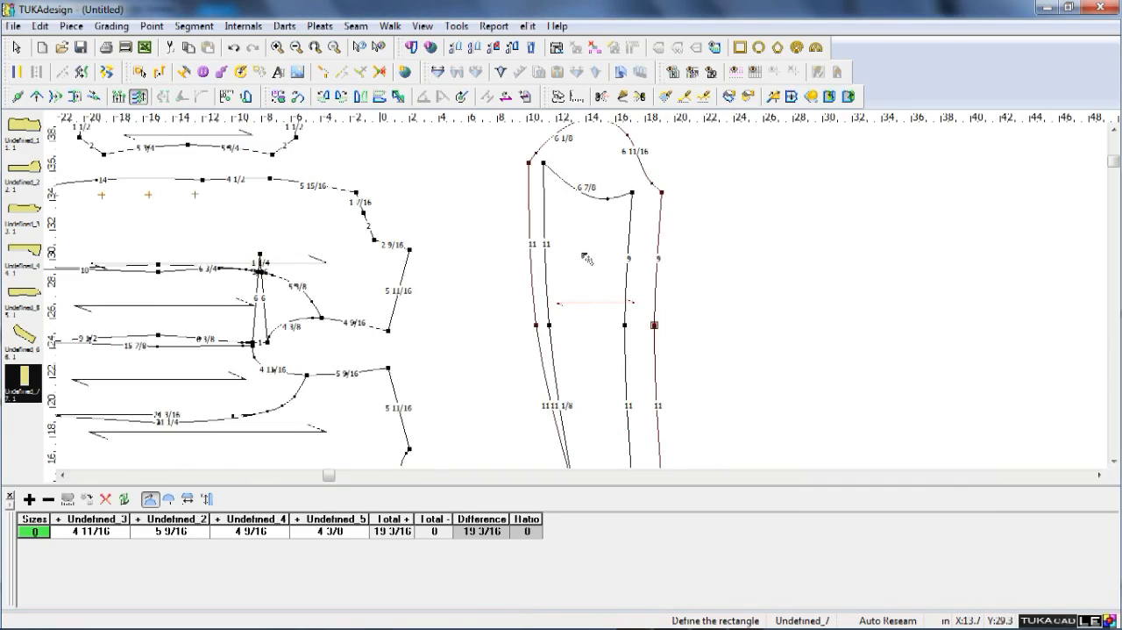
pyautogui.press('z')
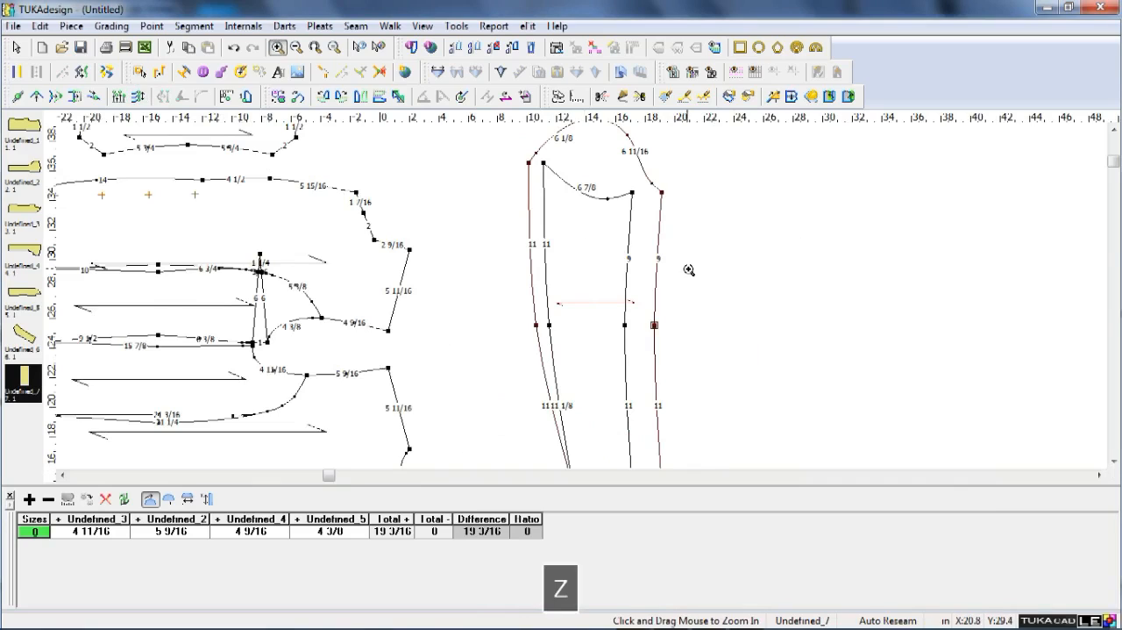
pyautogui.press('End')
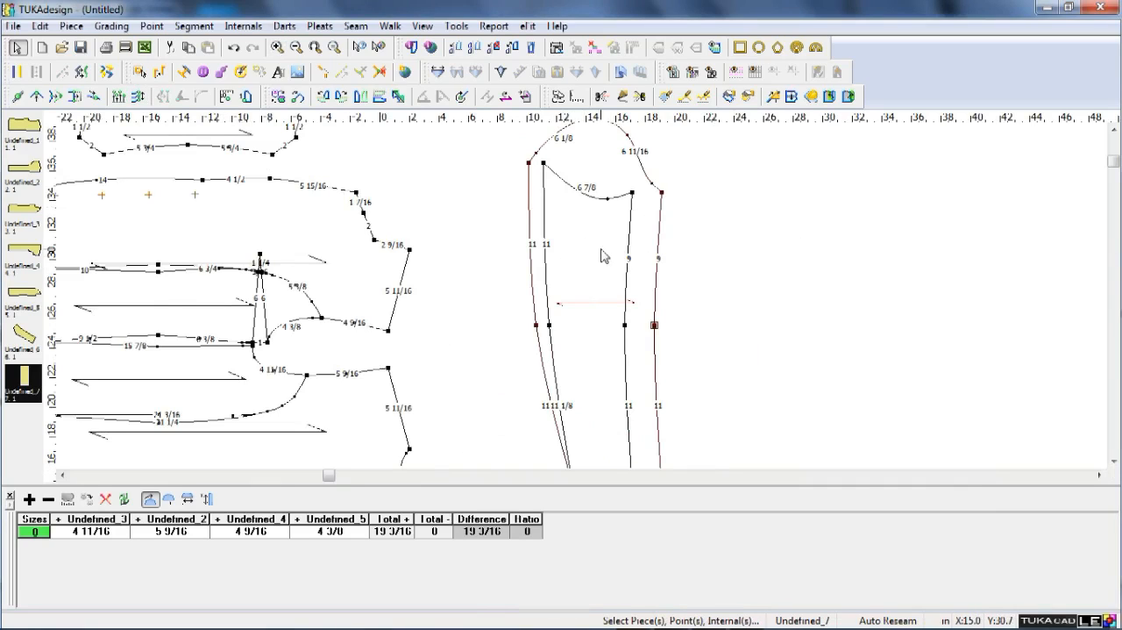
pyautogui.click(632, 250)
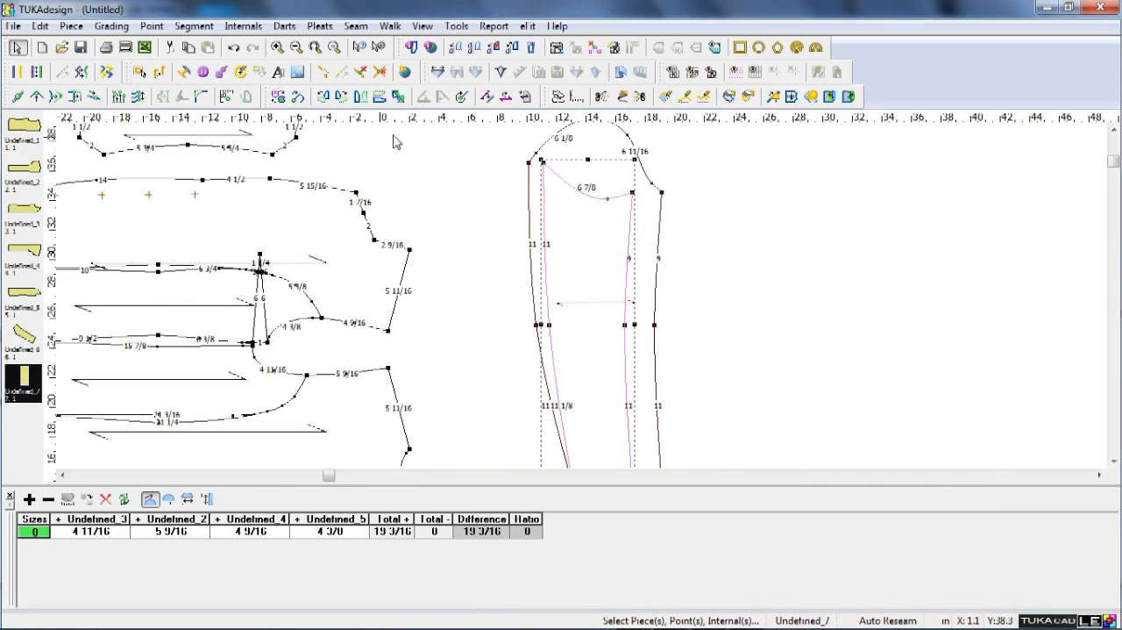
pyautogui.click(243, 26)
pyautogui.click(269, 60)
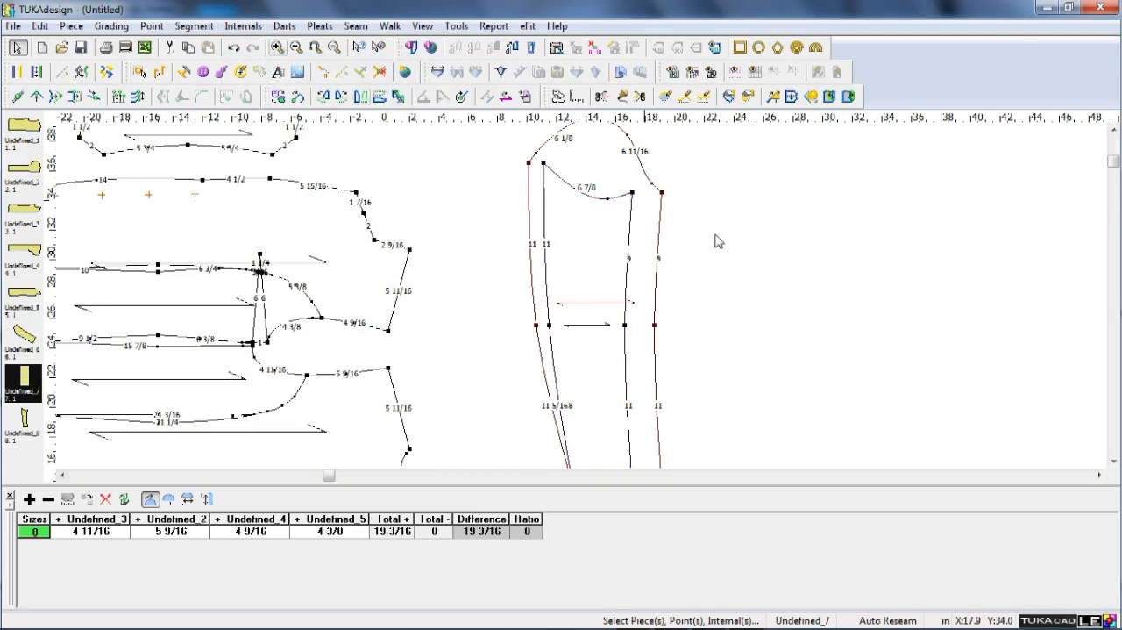
pyautogui.scroll(-2, 638, 242)
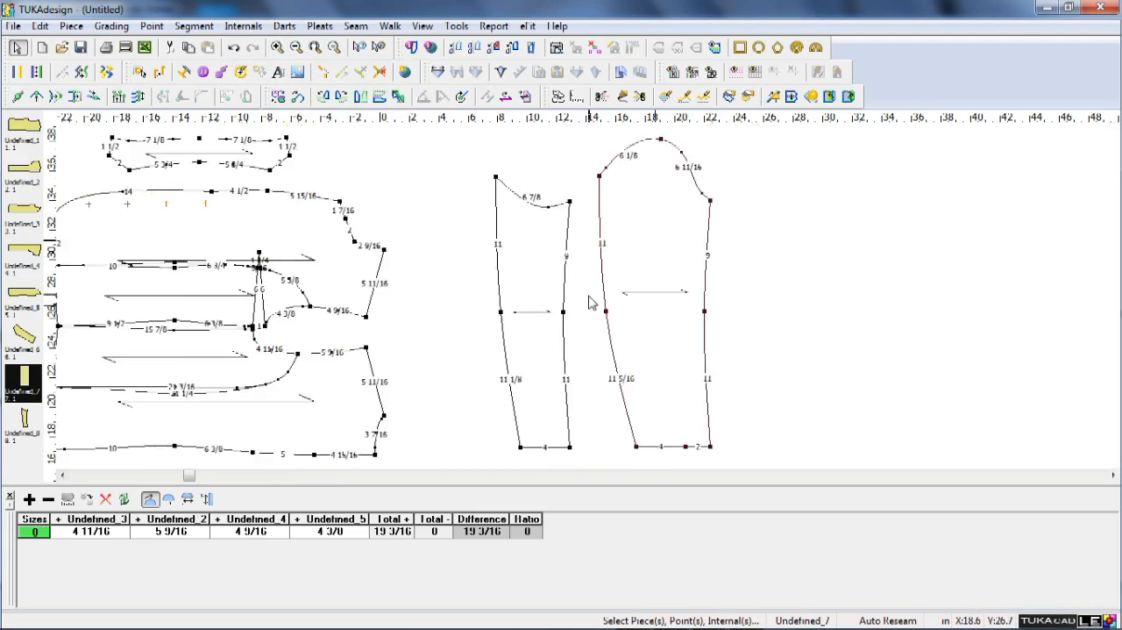
# Flip the under sleeve horizontally and join its upper right corner to the top sleeve's upper left corner by walking.
pyautogui.click(361, 96)
pyautogui.press('w')
pyautogui.click(575, 194)
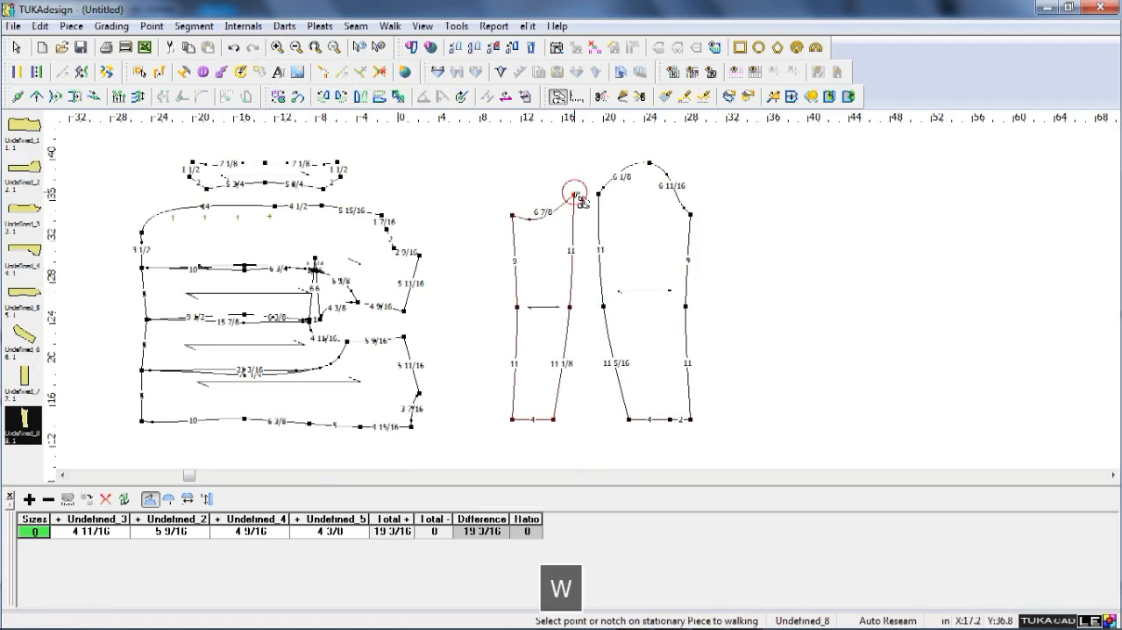
pyautogui.click(599, 192)
pyautogui.press('Escape')
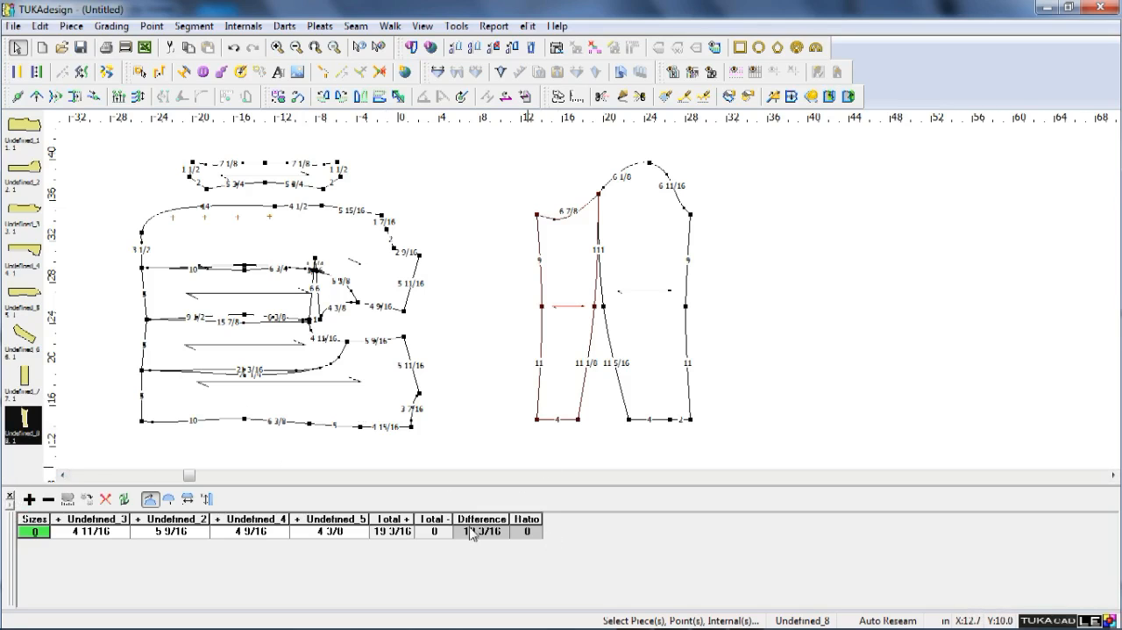
# Clear the measurement chart and add the four armhole segments of the body pieces as plus values.
pyautogui.scroll(2, 585, 303)
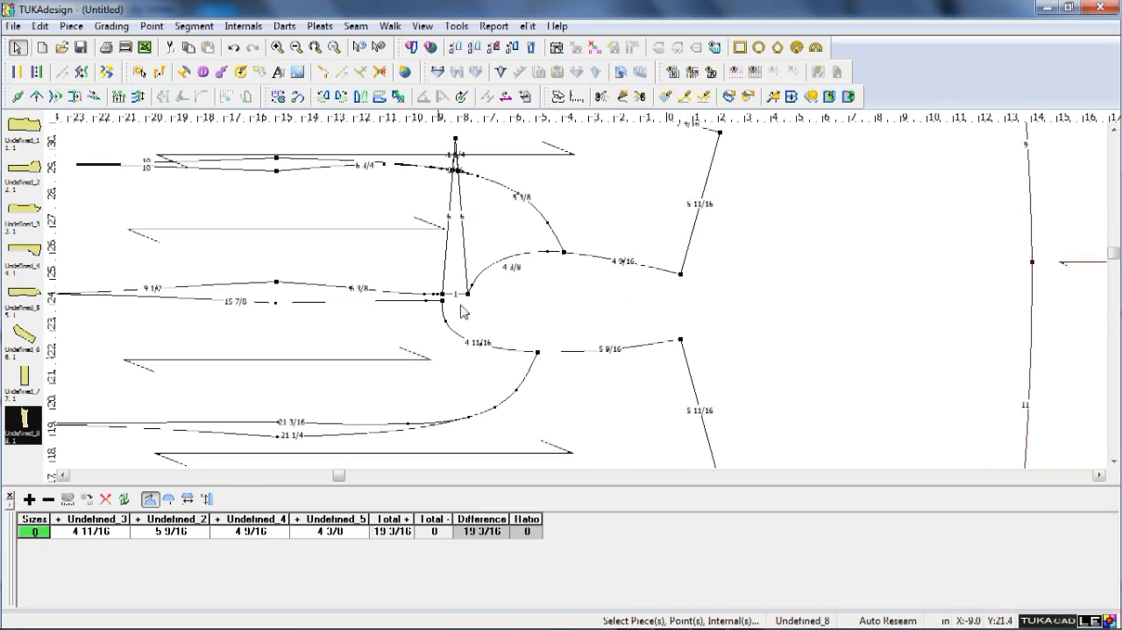
pyautogui.click(680, 272)
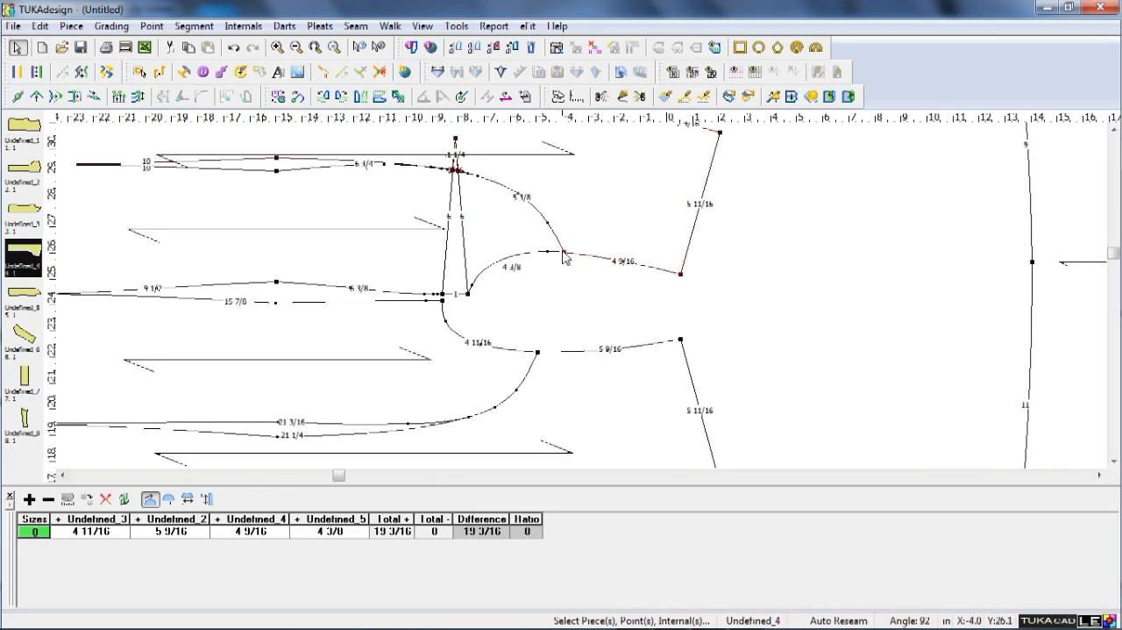
pyautogui.hotkey('shift', 'End')
pyautogui.click(618, 260)
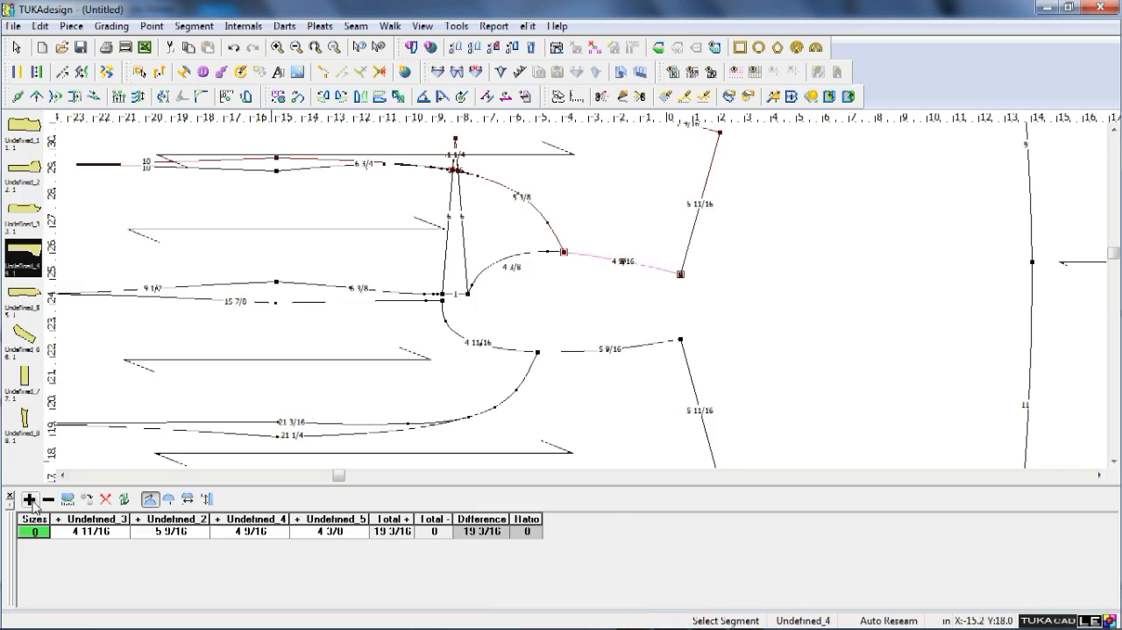
pyautogui.click(104, 500)
pyautogui.click(29, 500)
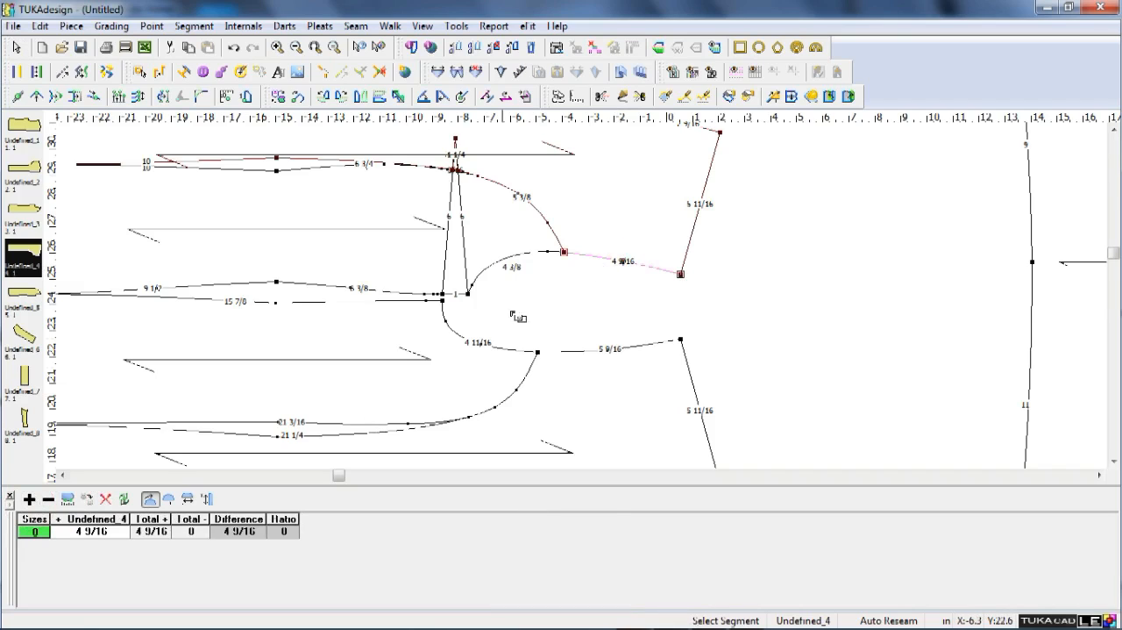
pyautogui.click(525, 254)
pyautogui.click(29, 499)
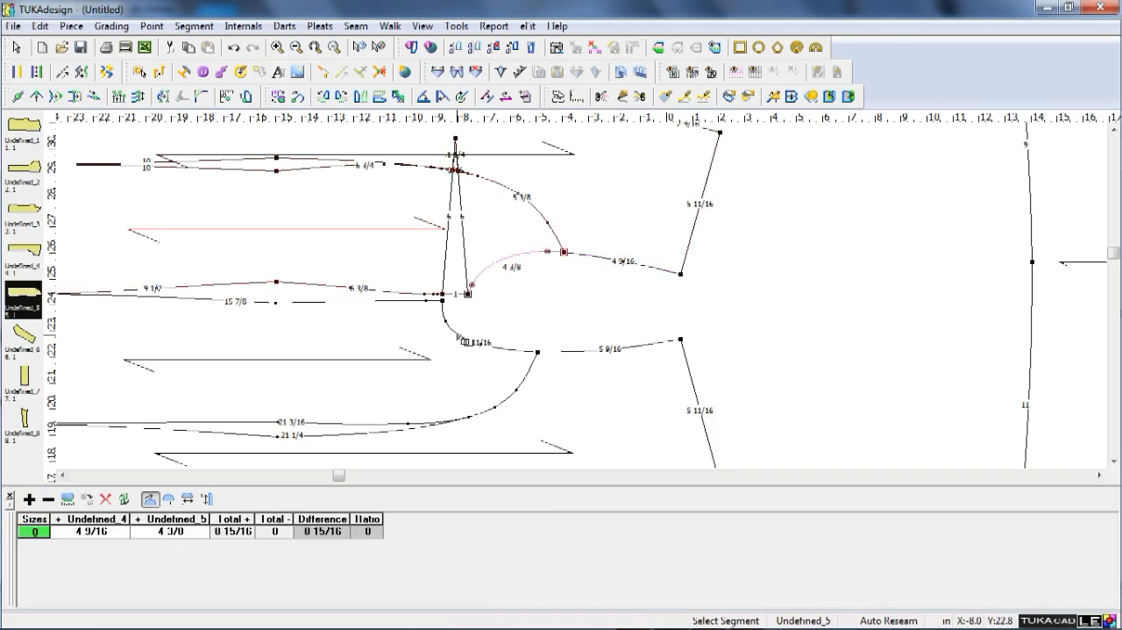
pyautogui.click(466, 340)
pyautogui.click(29, 499)
pyautogui.click(585, 352)
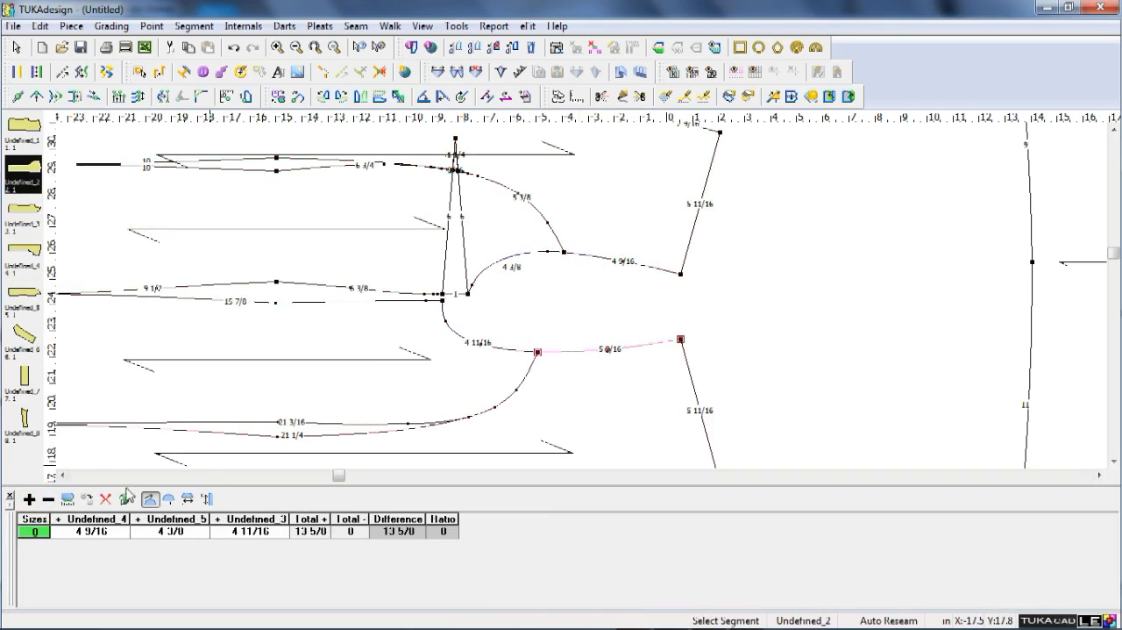
pyautogui.click(29, 500)
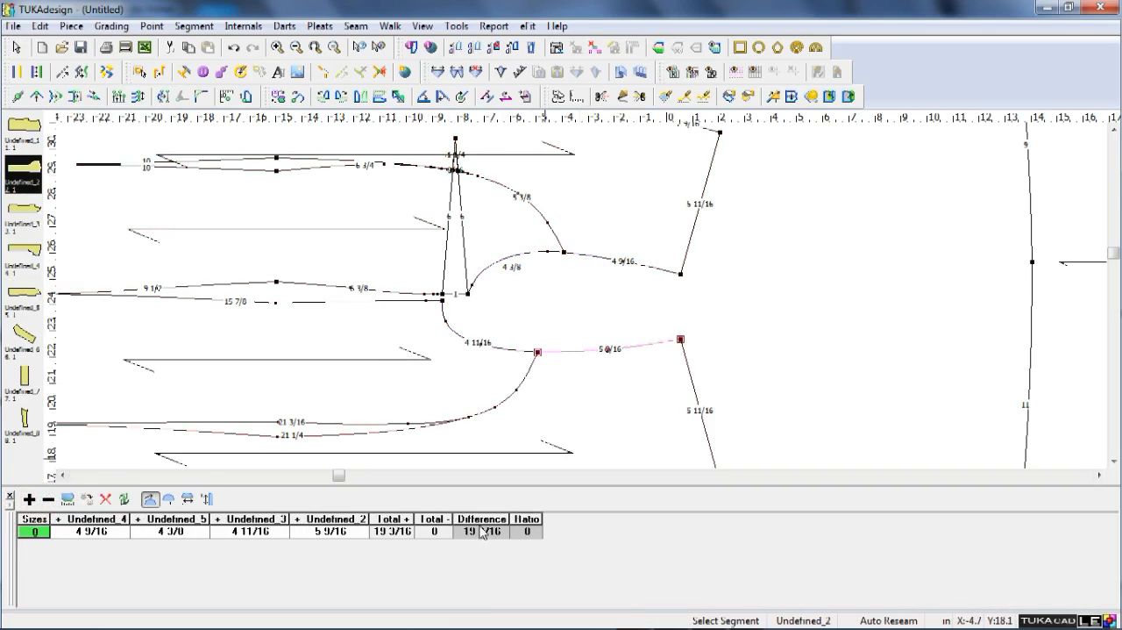
# Subtract the under sleeve's upper curve and the full top sleeve cap from the armhole total in the chart.
pyautogui.scroll(-3, 590, 300)
pyautogui.scroll(4, 590, 301)
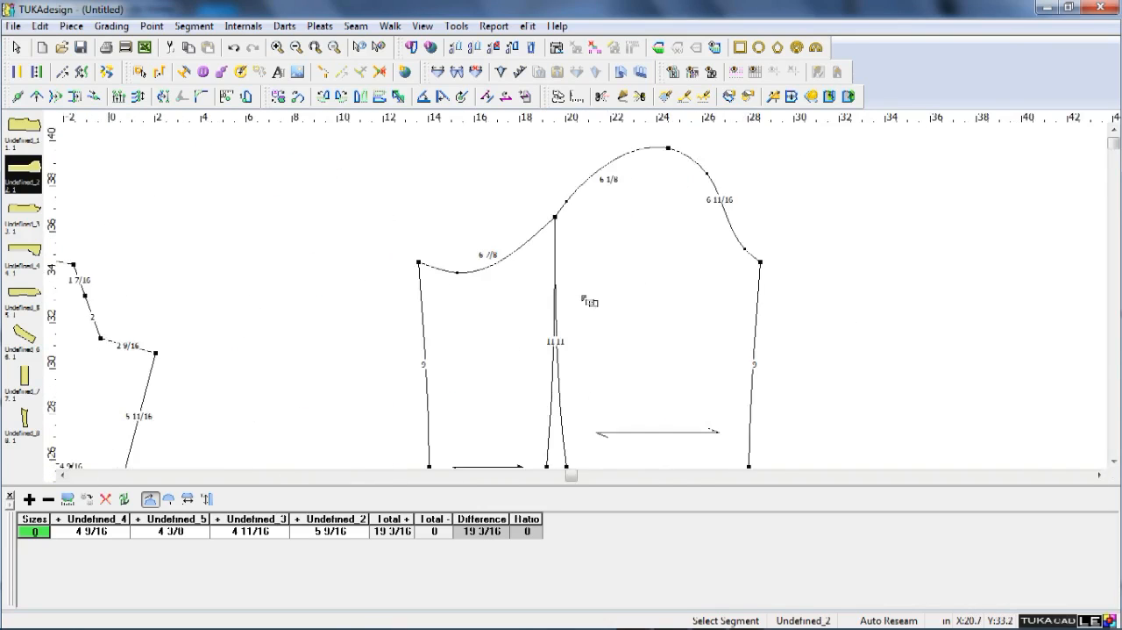
pyautogui.click(450, 257)
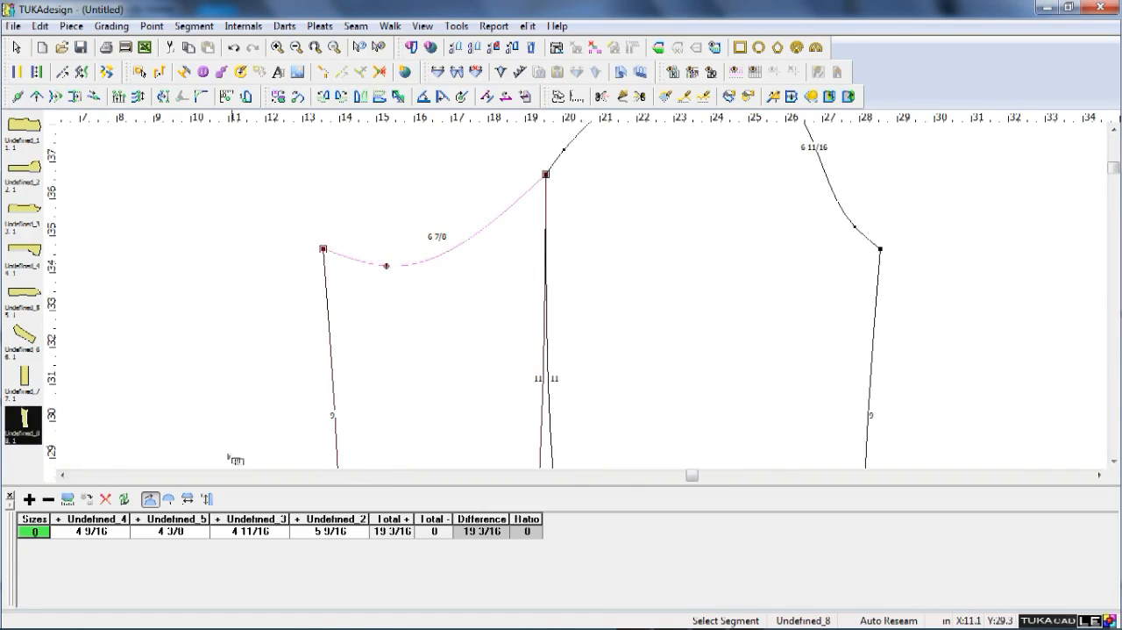
pyautogui.click(48, 499)
pyautogui.scroll(-2, 581, 289)
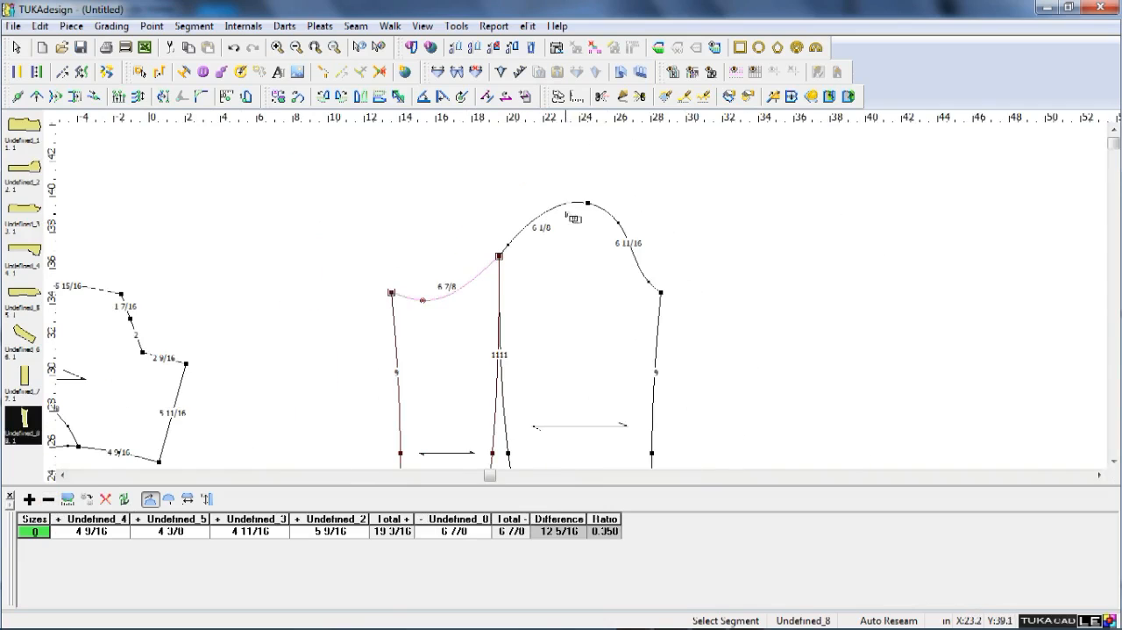
pyautogui.click(579, 204)
pyautogui.click(49, 499)
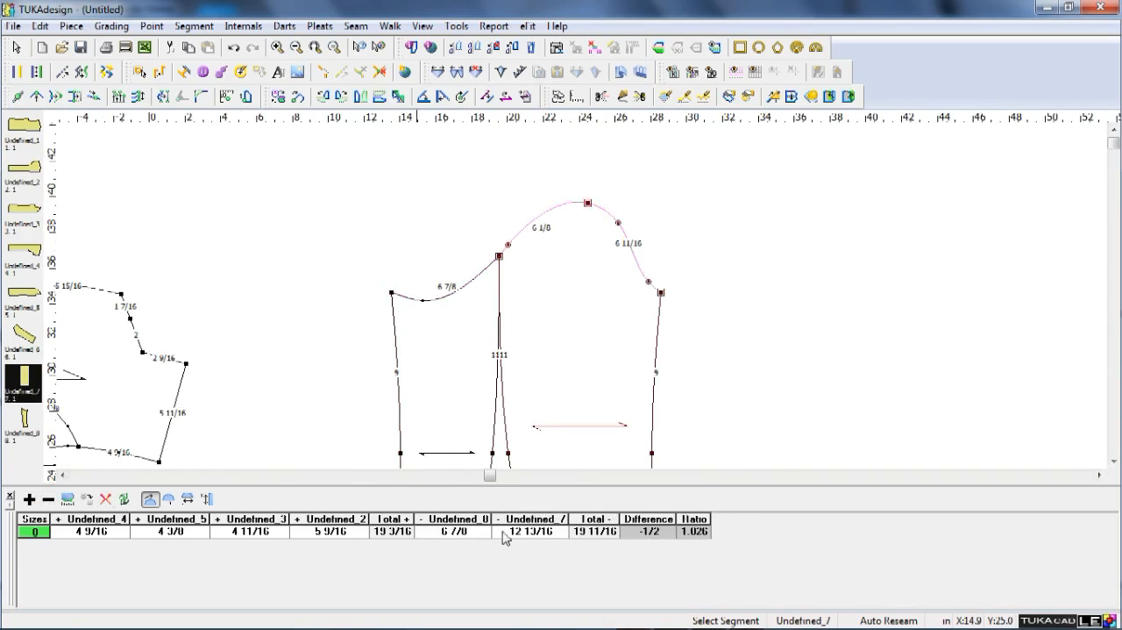
pyautogui.scroll(1, 641, 545)
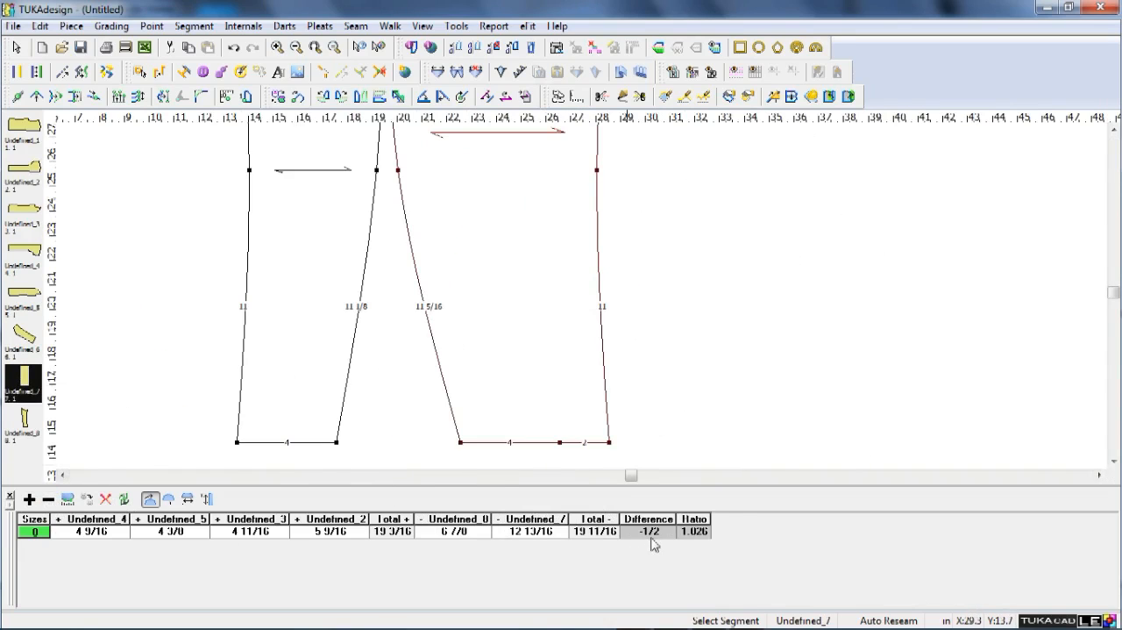
pyautogui.scroll(-3, 596, 298)
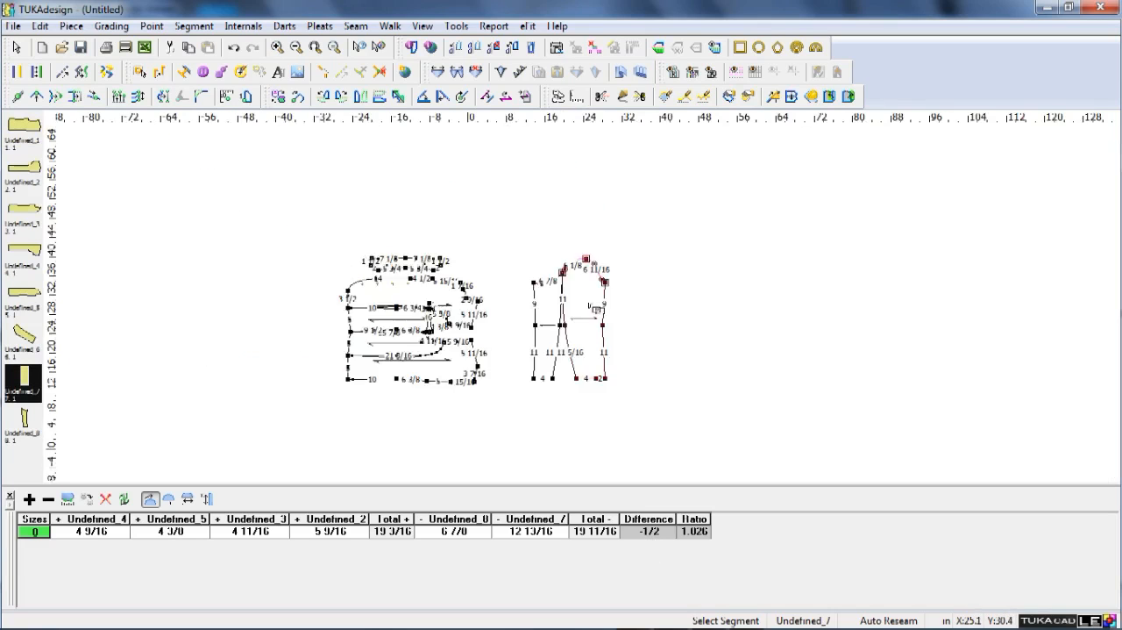
# Examine the joined sleeve caps and the overall shape of the top and under sleeves.
pyautogui.scroll(5, 588, 302)
pyautogui.scroll(1, 584, 300)
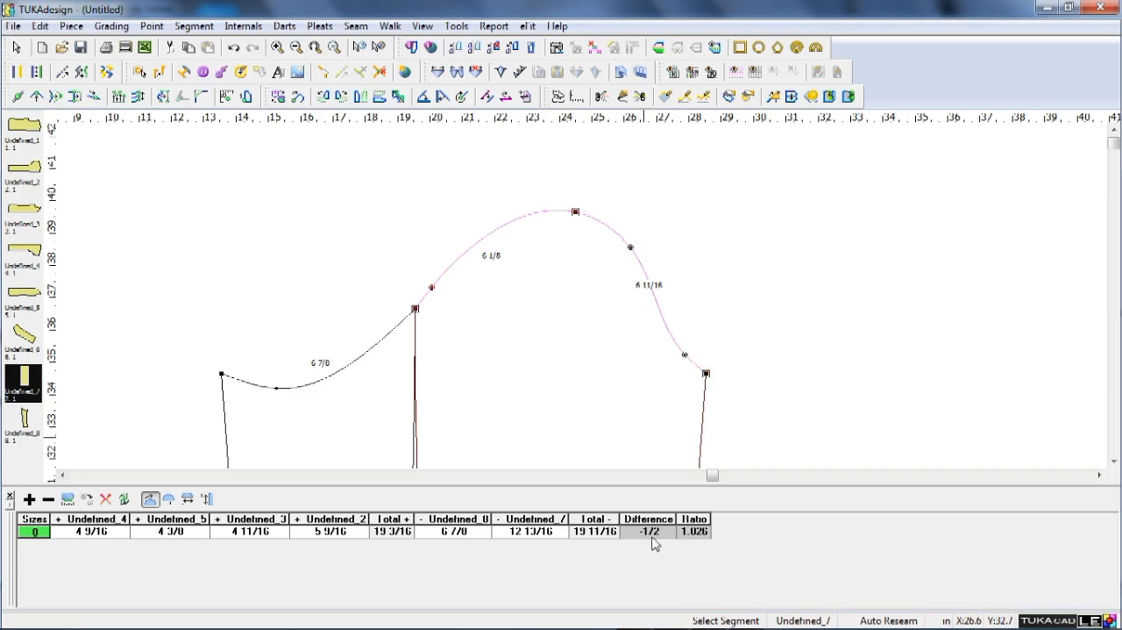
pyautogui.rightClick(714, 336)
pyautogui.click(721, 341)
pyautogui.scroll(-5, 582, 302)
pyautogui.scroll(1, 593, 386)
pyautogui.scroll(-1, 590, 301)
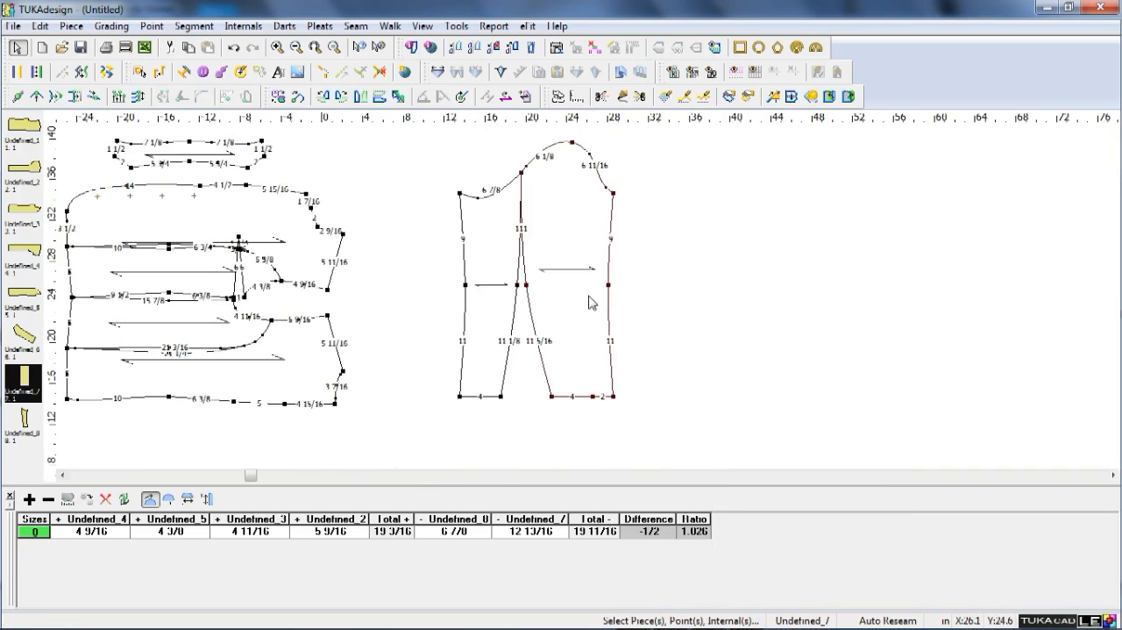
pyautogui.scroll(1, 564, 292)
pyautogui.scroll(-2, 604, 394)
pyautogui.scroll(1, 577, 235)
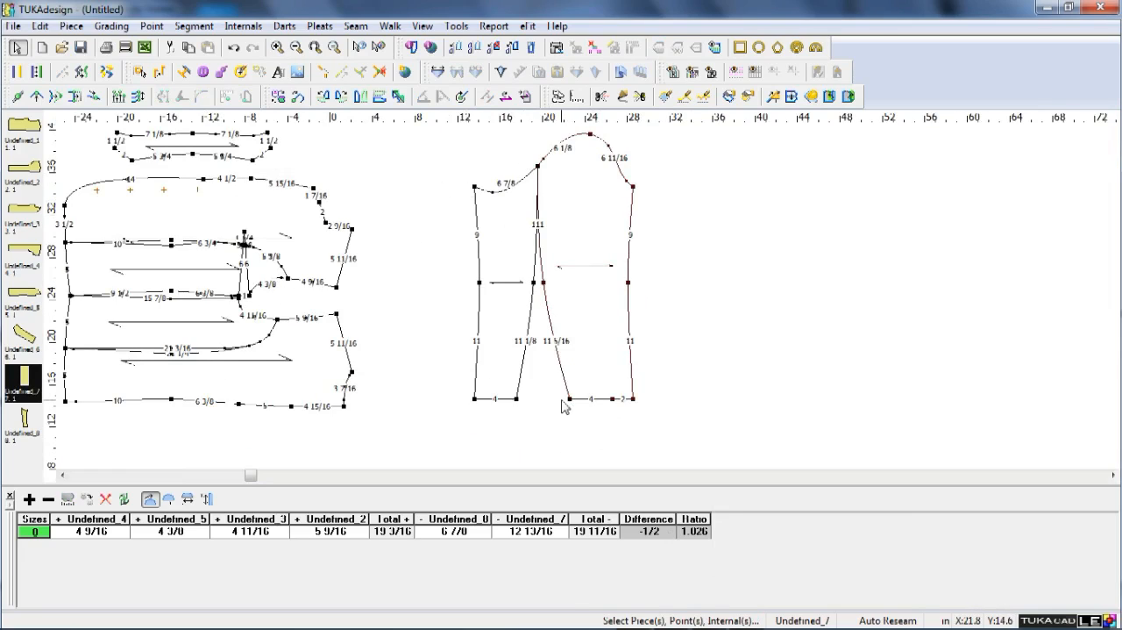
pyautogui.press('v')
pyautogui.moveTo(505, 377); pyautogui.dragTo(585, 423)
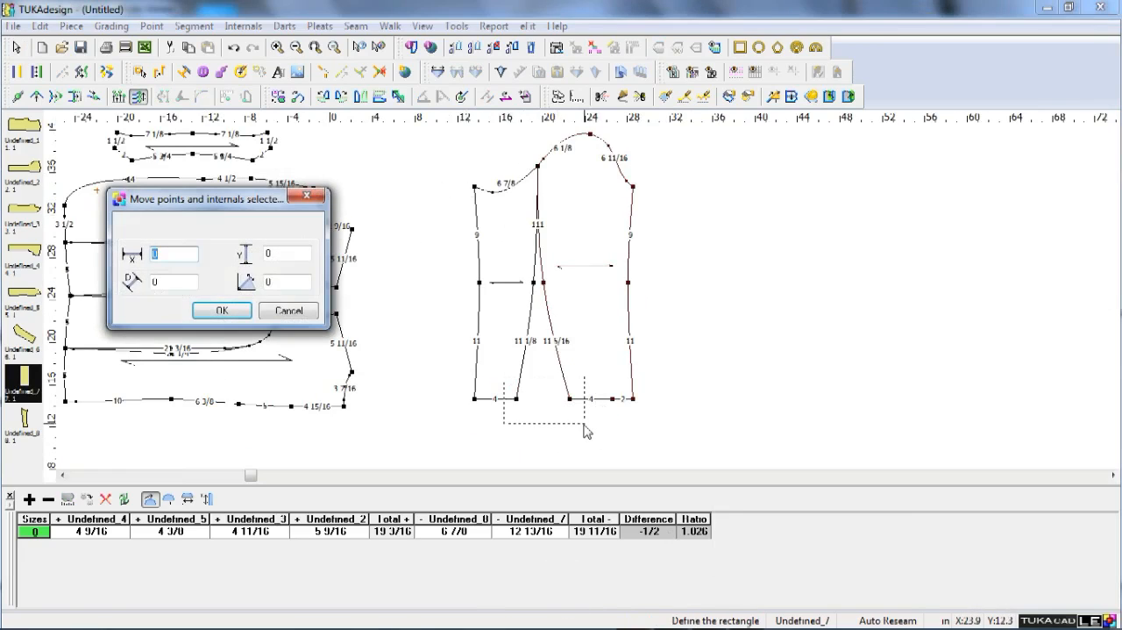
pyautogui.press('Tab')
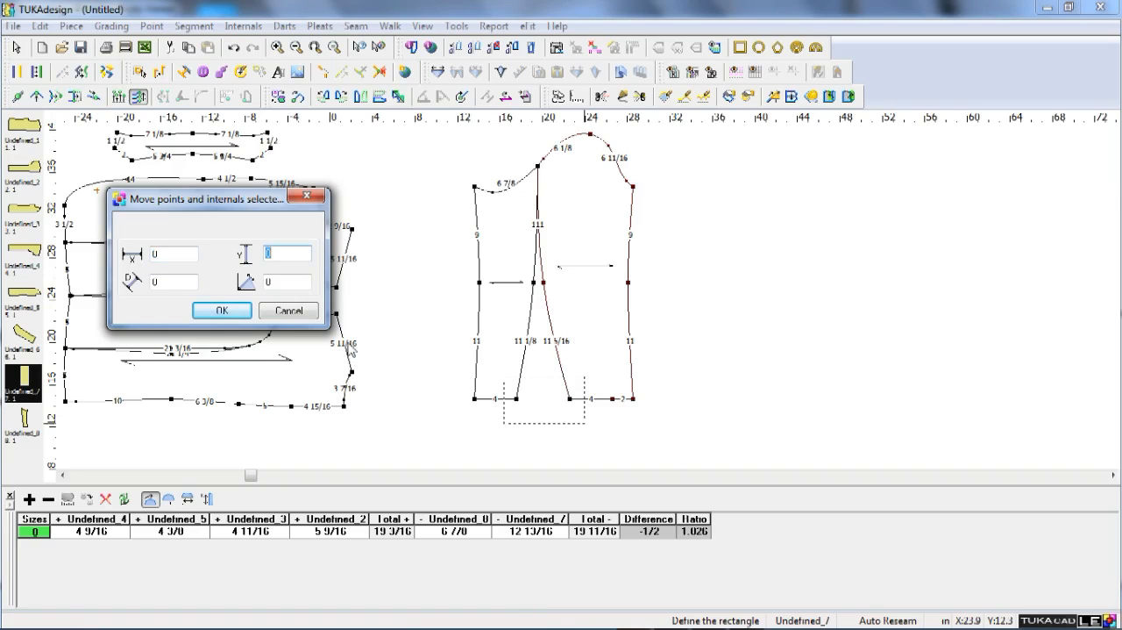
pyautogui.click(299, 307)
pyautogui.rightClick(442, 343)
pyautogui.click(449, 351)
# Flip the under sleeve horizontally and join its lower left hem corner to the top sleeve's lower left hem corner by walking.
pyautogui.click(488, 221)
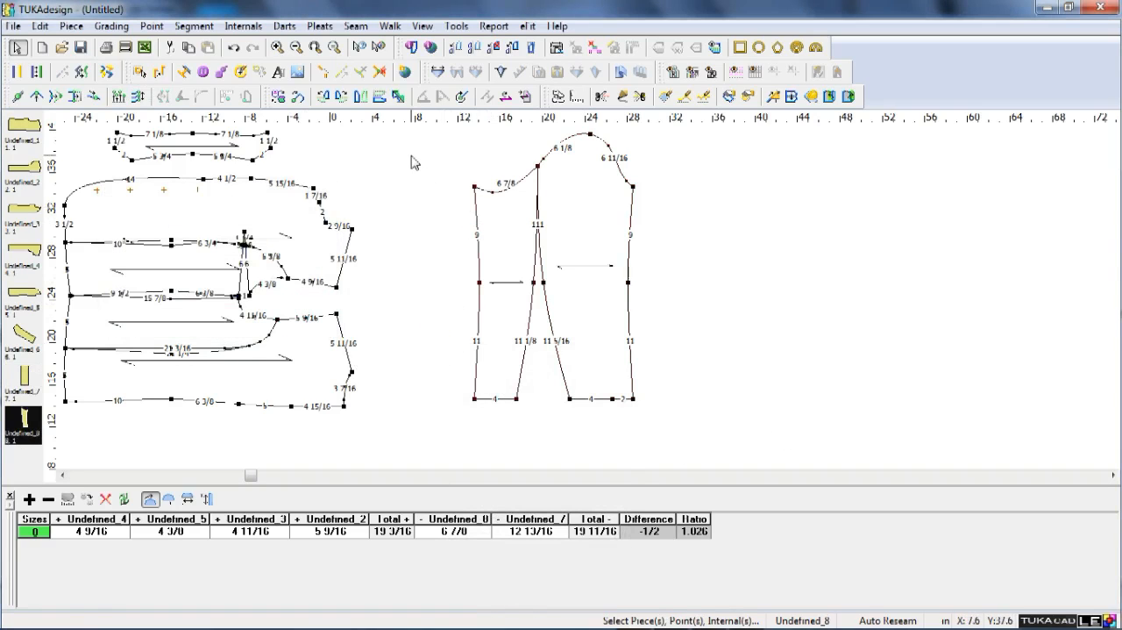
pyautogui.click(361, 99)
pyautogui.moveTo(506, 215); pyautogui.dragTo(580, 215)
pyautogui.scroll(3, 599, 318)
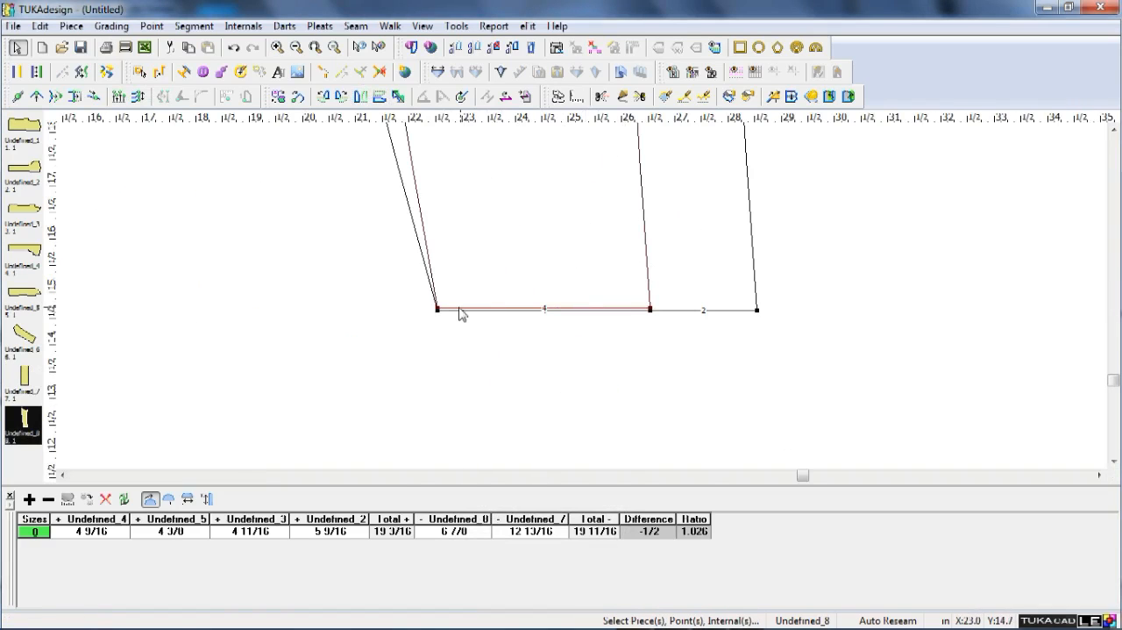
pyautogui.press('w')
pyautogui.click(440, 317)
pyautogui.click(441, 324)
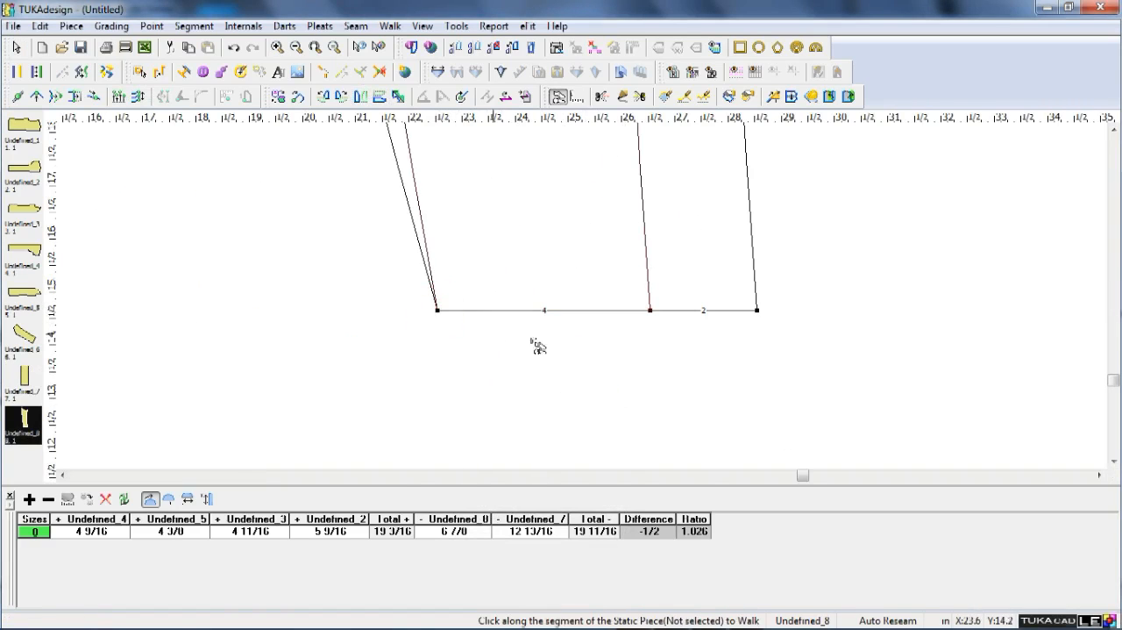
pyautogui.scroll(-3, 687, 307)
pyautogui.scroll(3, 583, 296)
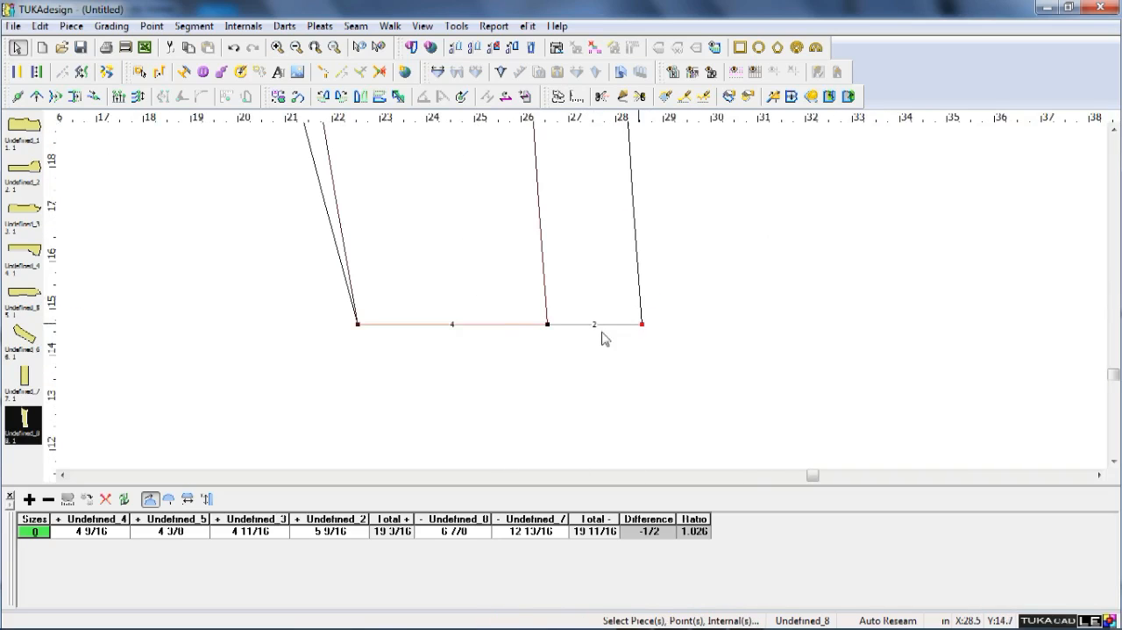
# Raise the under sleeve's right hem corner and the top sleeve's two right-hand hem points together by 0.25 in.
pyautogui.press('v')
pyautogui.moveTo(529, 309); pyautogui.dragTo(555, 316)
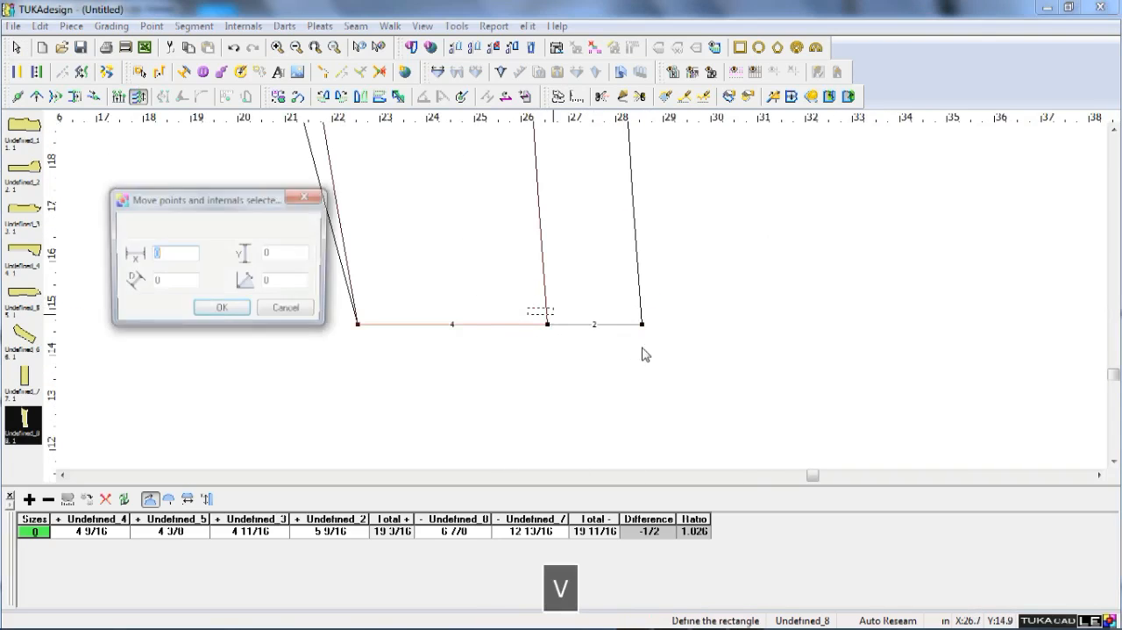
pyautogui.click(286, 312)
pyautogui.moveTo(498, 295); pyautogui.dragTo(676, 361)
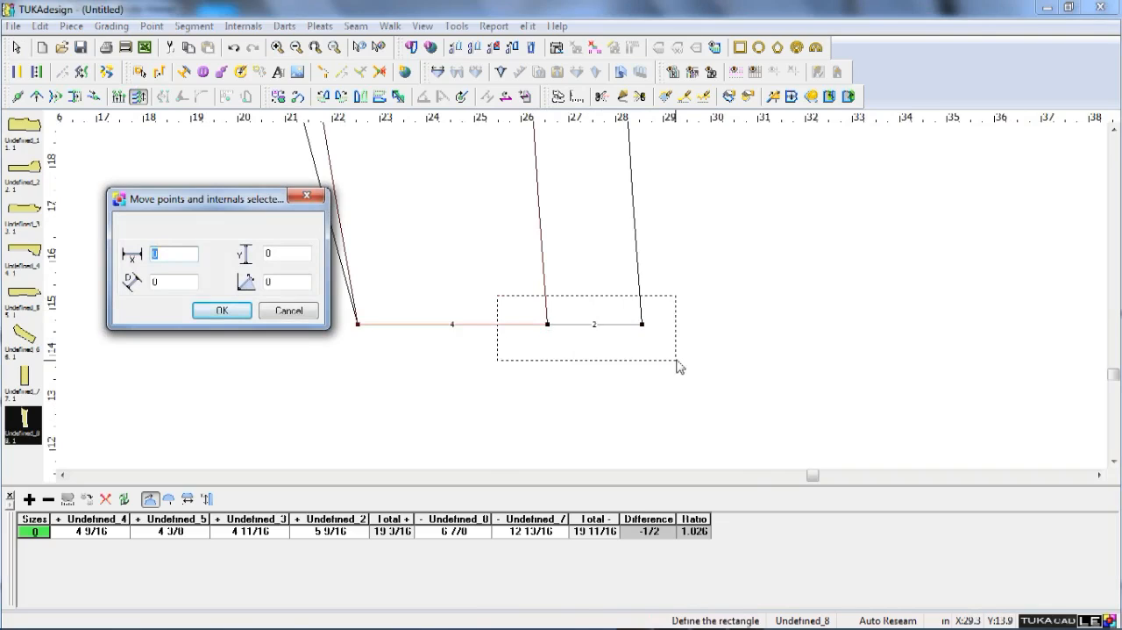
pyautogui.press('Tab')
pyautogui.write('.25')
pyautogui.press('Return')
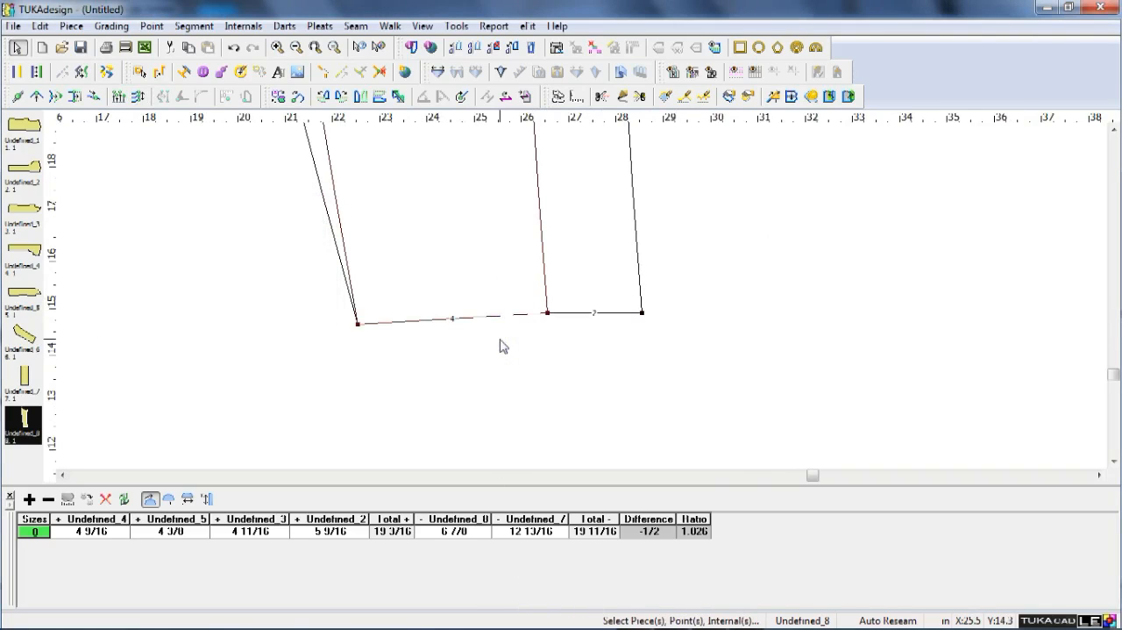
# Add a curve point on the sloped hem segment of both sleeves and shift each slightly upward to curve the hems.
pyautogui.press('q')
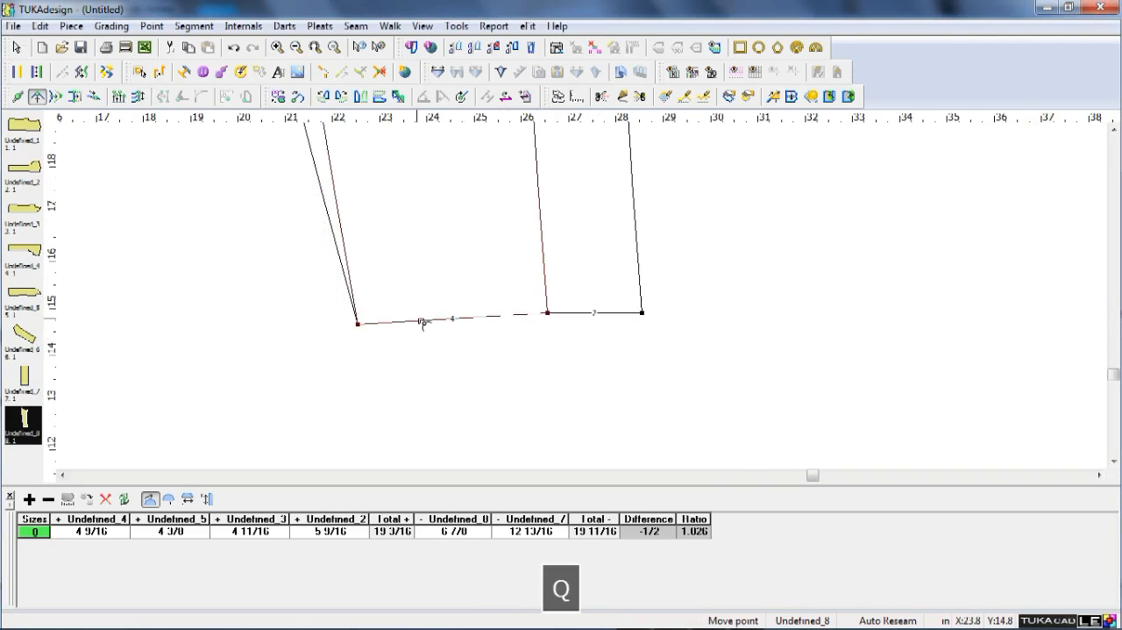
pyautogui.keyDown('shift'); pyautogui.click(422, 321); pyautogui.keyUp('shift')
pyautogui.press('Return')
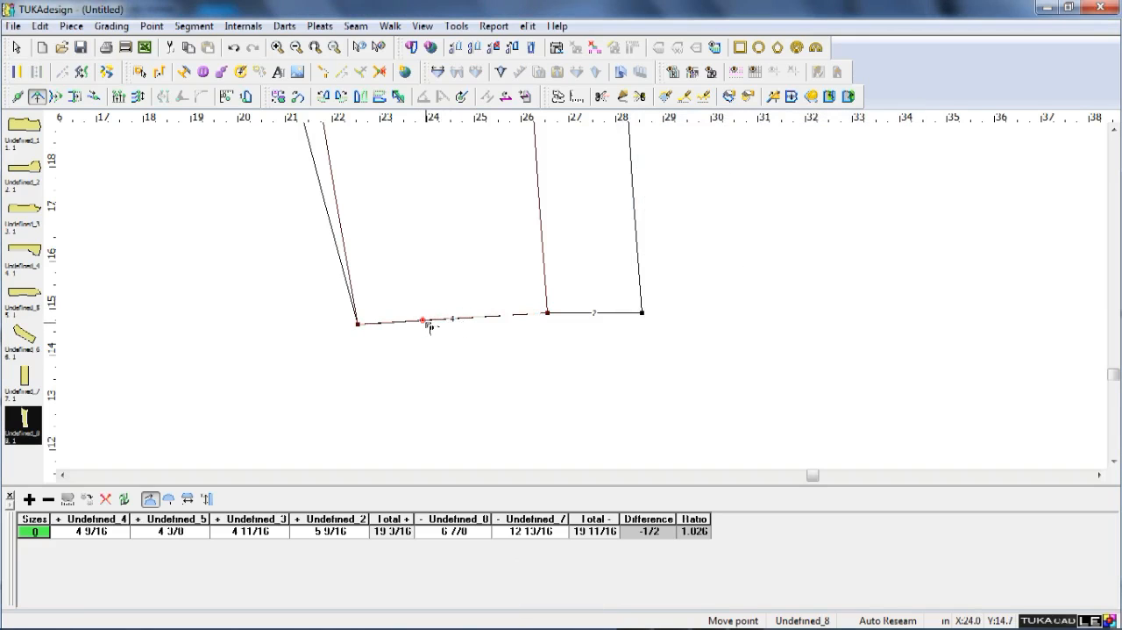
pyautogui.scroll(2, 430, 327)
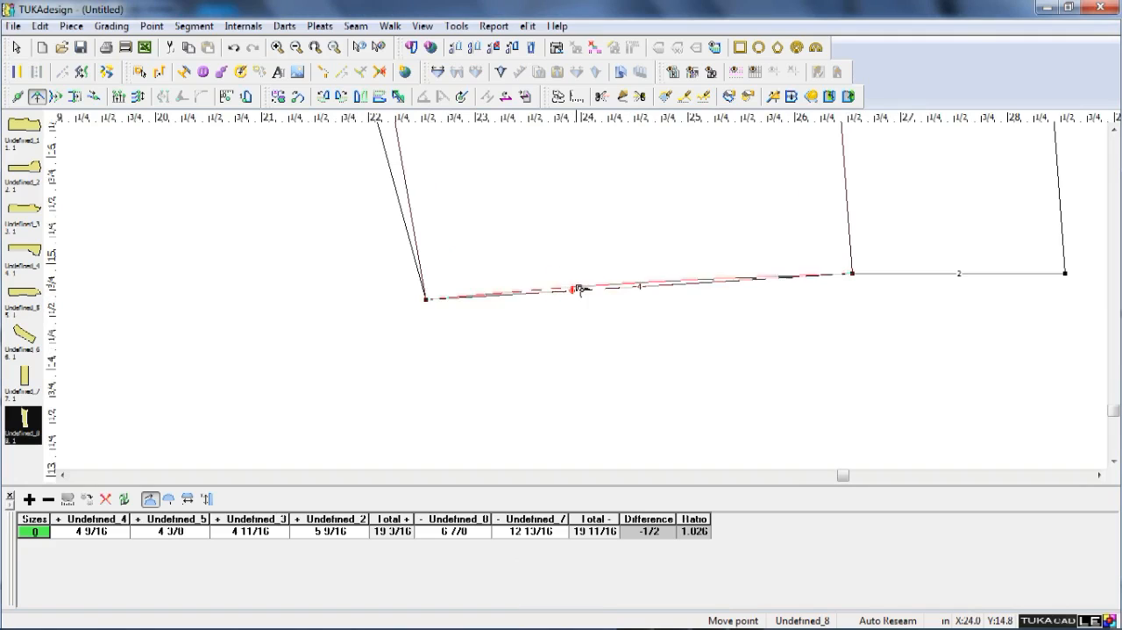
pyautogui.click(579, 288)
pyautogui.press('Return')
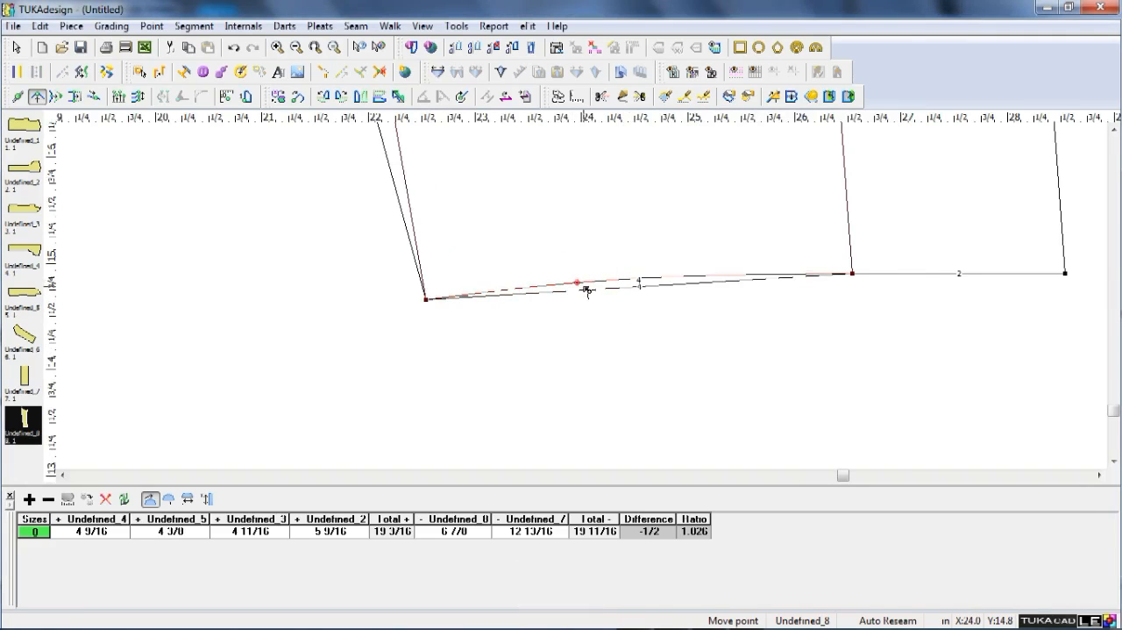
pyautogui.click(591, 291)
pyautogui.rightClick(583, 292)
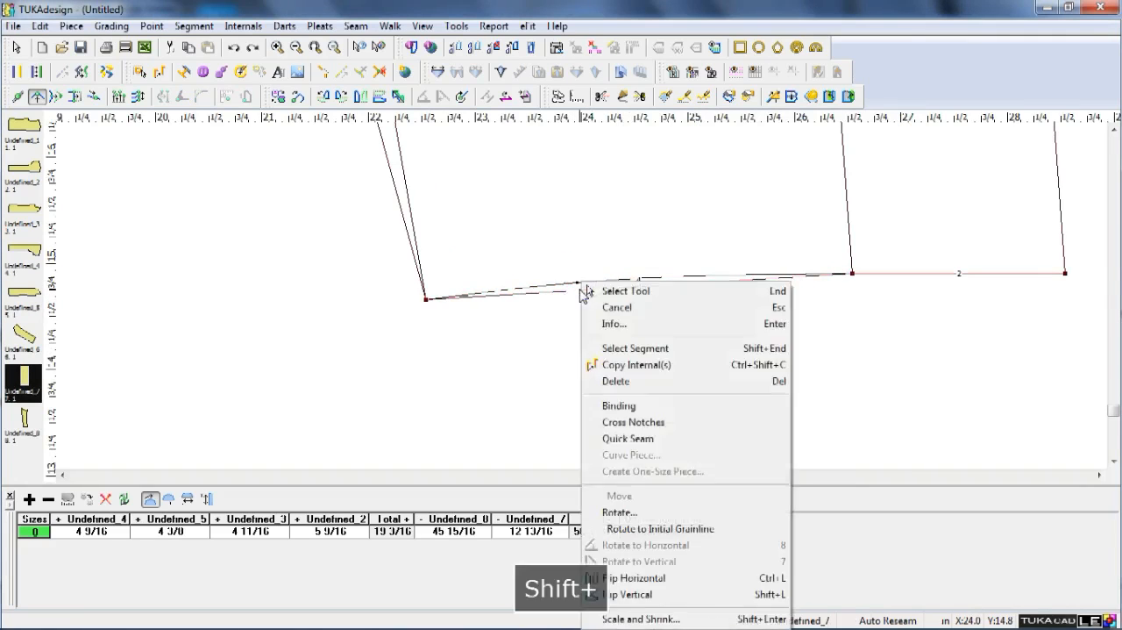
pyautogui.click(585, 292)
# Flip the top sleeve horizontally and place it to the left of the under sleeve.
pyautogui.scroll(-4, 578, 294)
pyautogui.scroll(-1, 589, 303)
pyautogui.scroll(2, 588, 303)
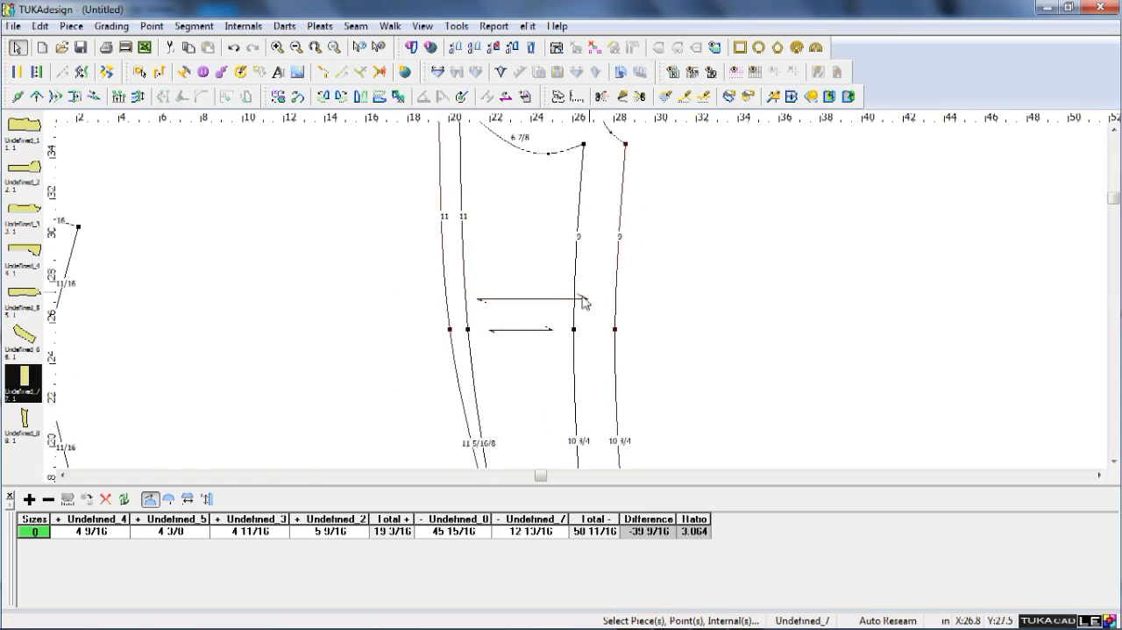
pyautogui.scroll(-1, 583, 296)
pyautogui.click(527, 300)
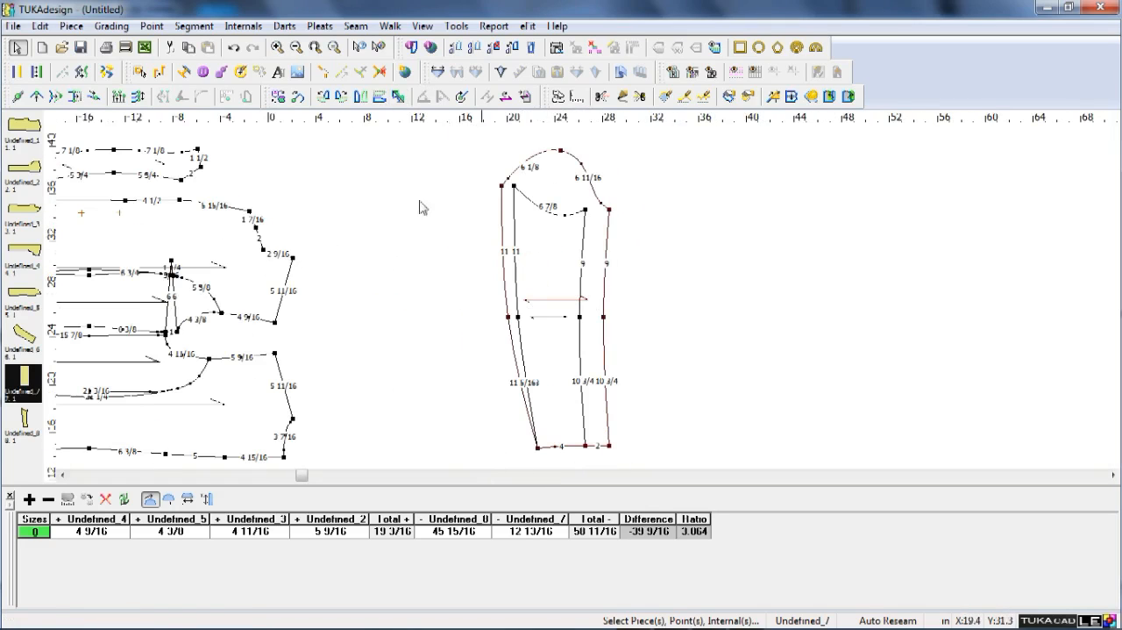
pyautogui.click(370, 97)
pyautogui.moveTo(600, 253); pyautogui.dragTo(514, 253)
pyautogui.scroll(1, 586, 303)
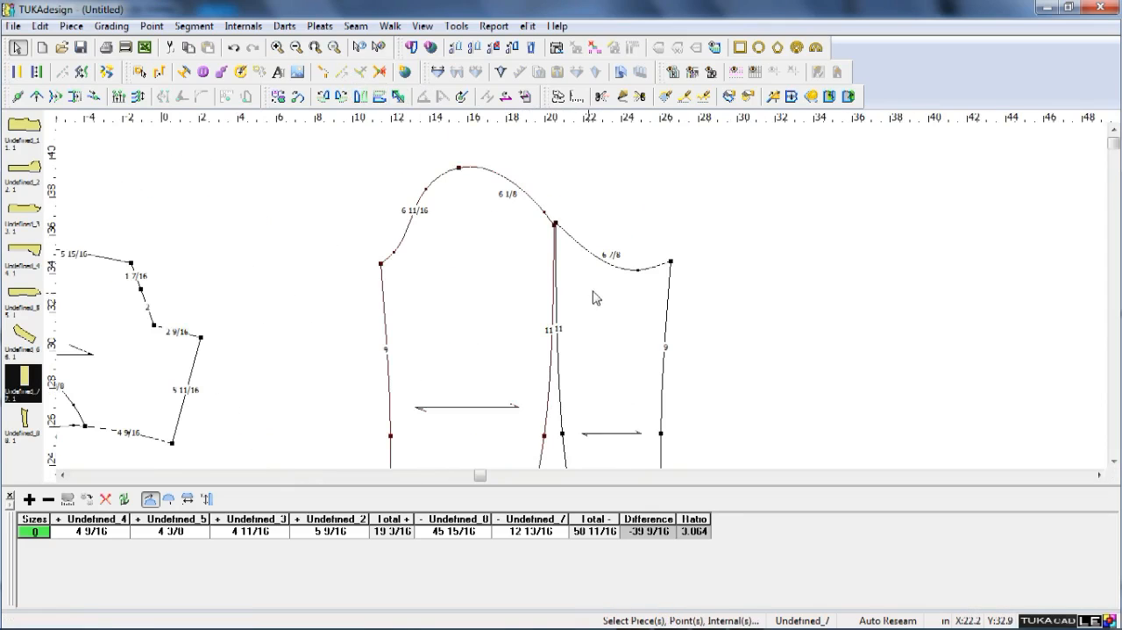
# Join the under sleeve's upper left corner to the top sleeve's upper right corner by walking.
pyautogui.scroll(2, 586, 302)
pyautogui.press('w')
pyautogui.click(580, 347)
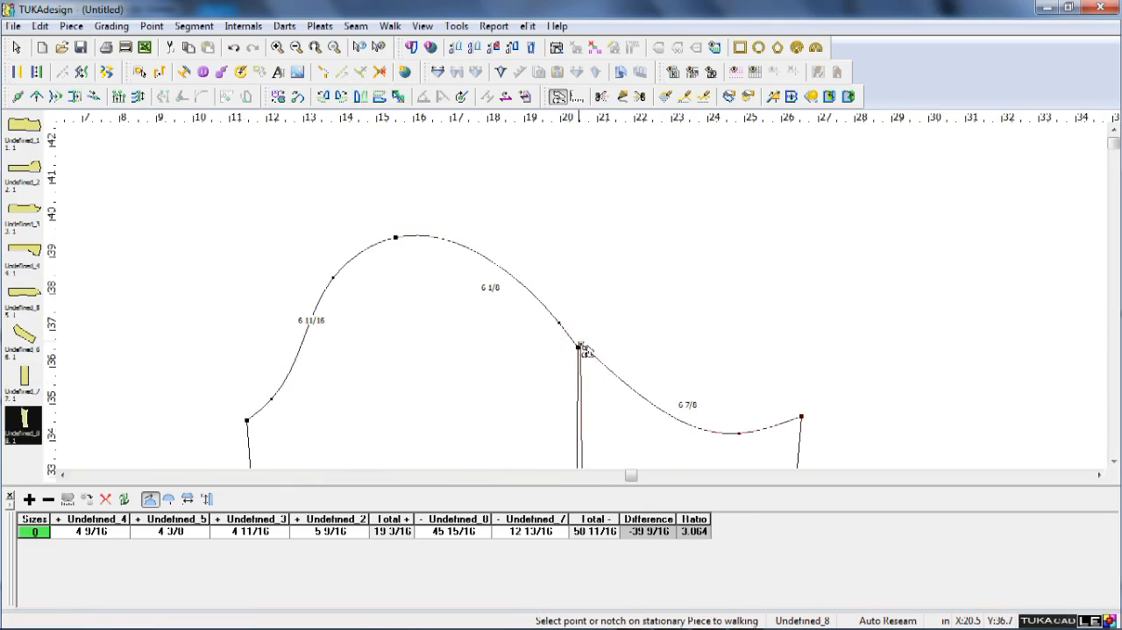
pyautogui.click(579, 345)
pyautogui.scroll(-7, 596, 344)
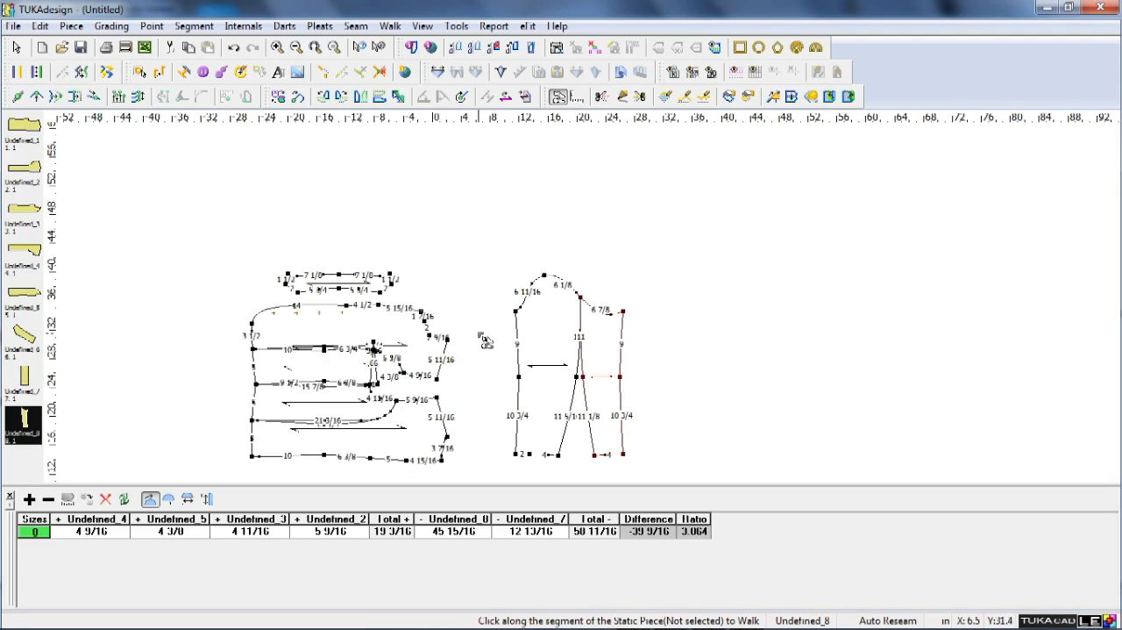
pyautogui.press('Escape')
pyautogui.scroll(3, 454, 362)
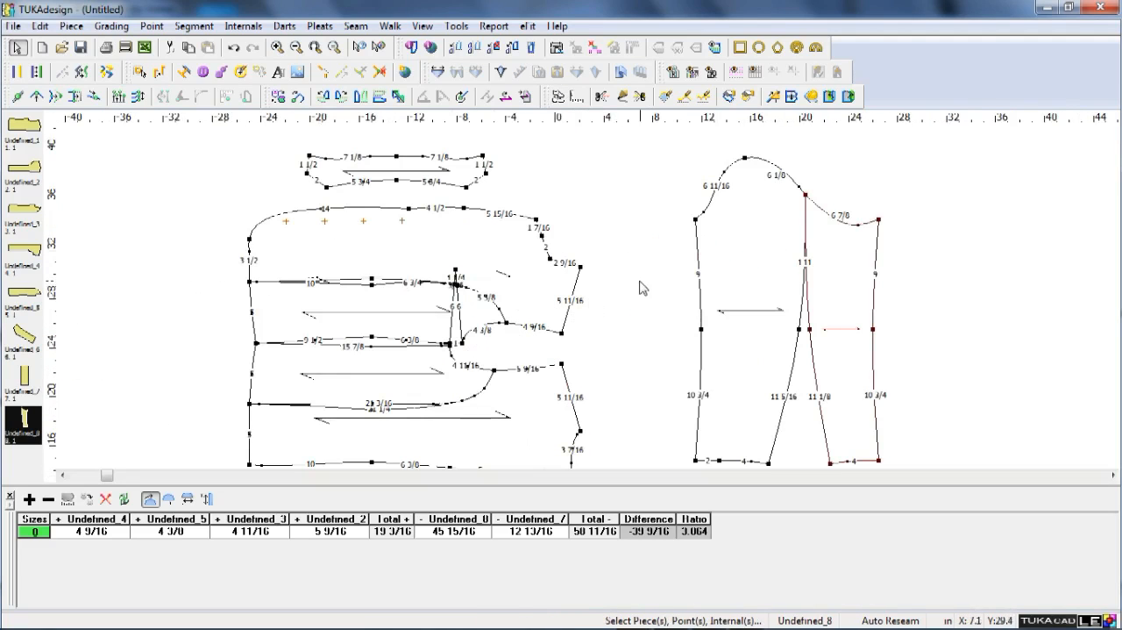
# Apply a 0.5 in global seam to the under sleeve only and display its cut and sew lines together.
pyautogui.click(356, 25)
pyautogui.click(412, 331)
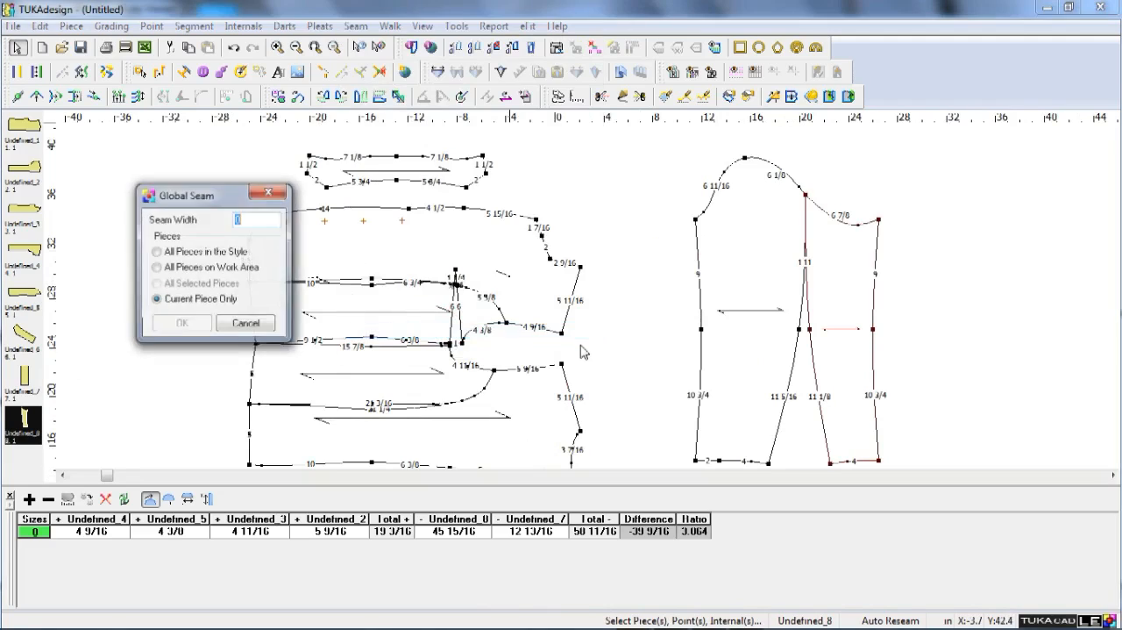
pyautogui.write('5')
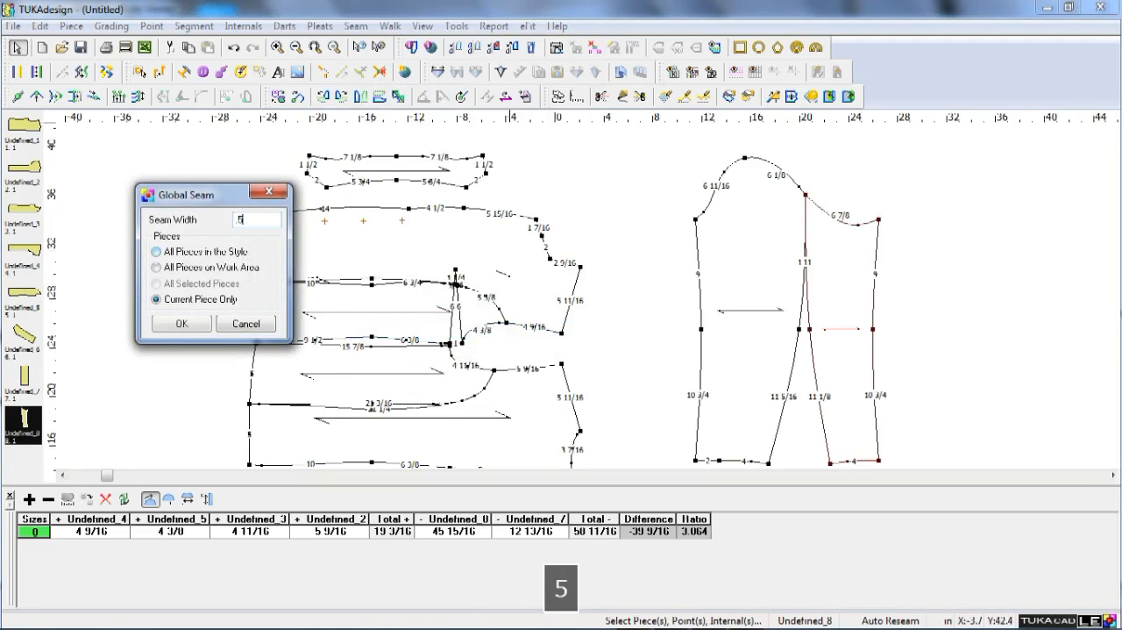
pyautogui.press('Return')
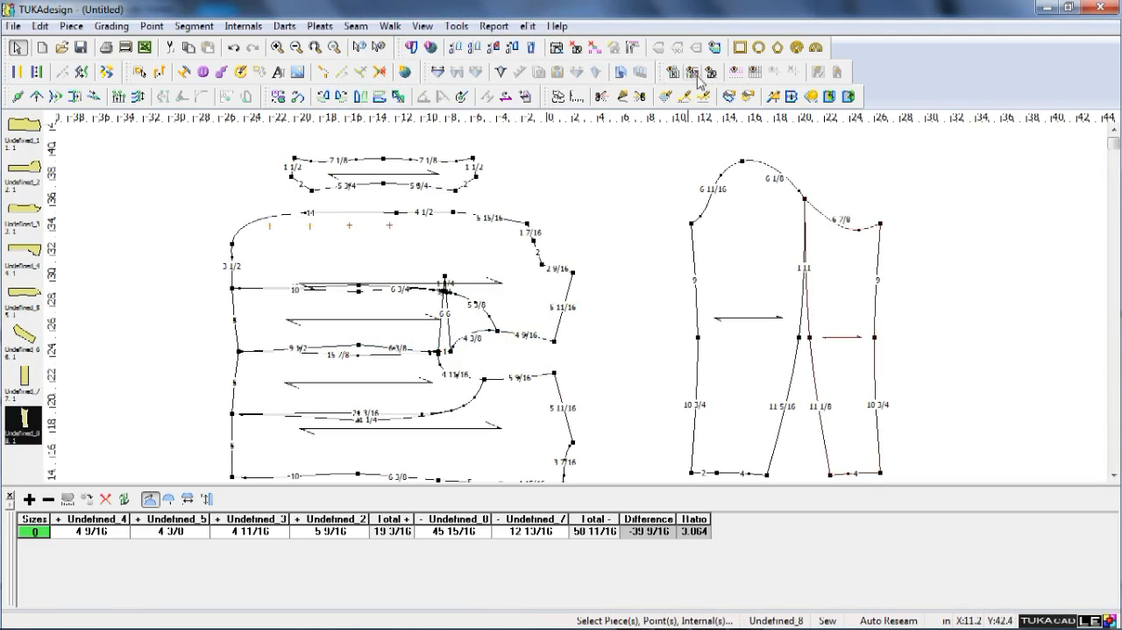
pyautogui.click(710, 72)
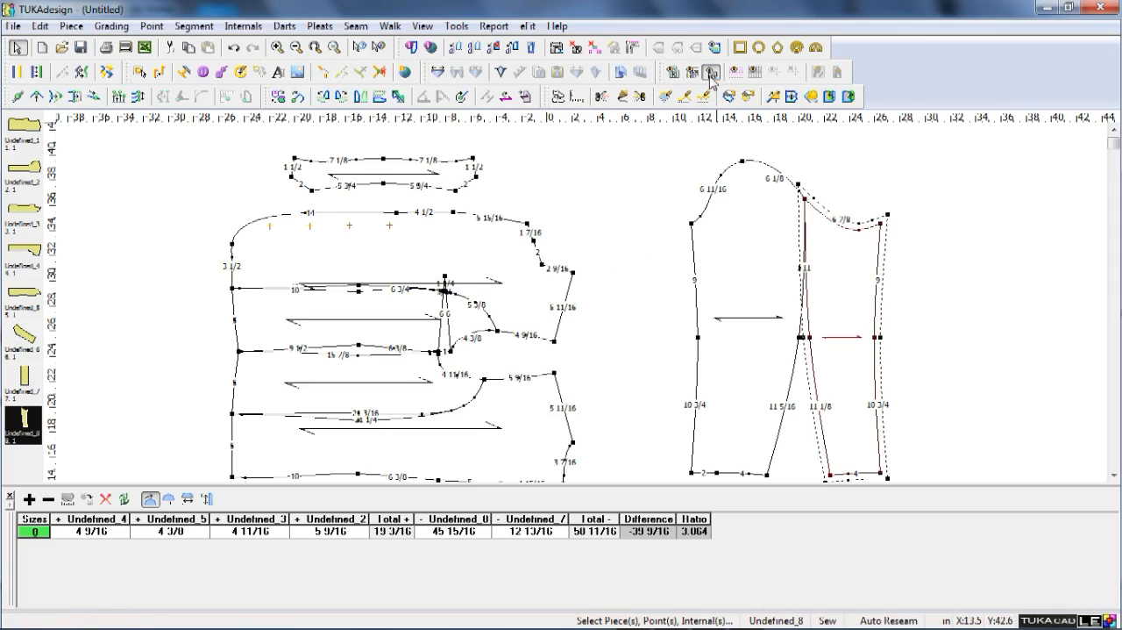
# Apply a 0.5 in global seam to all pieces in the style.
pyautogui.click(355, 25)
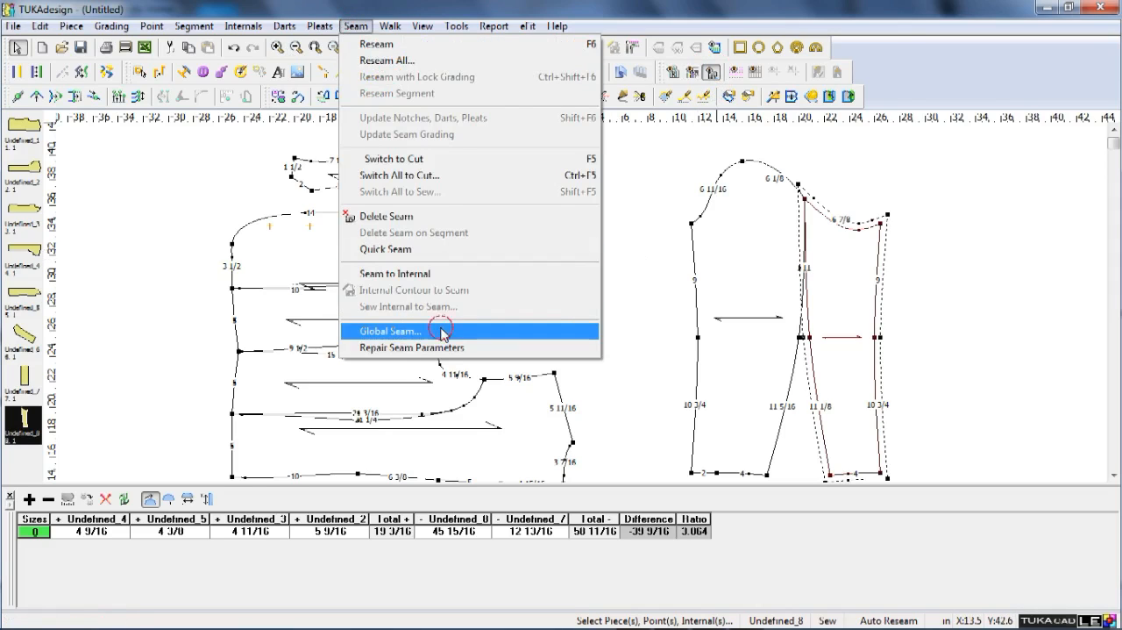
pyautogui.click(441, 331)
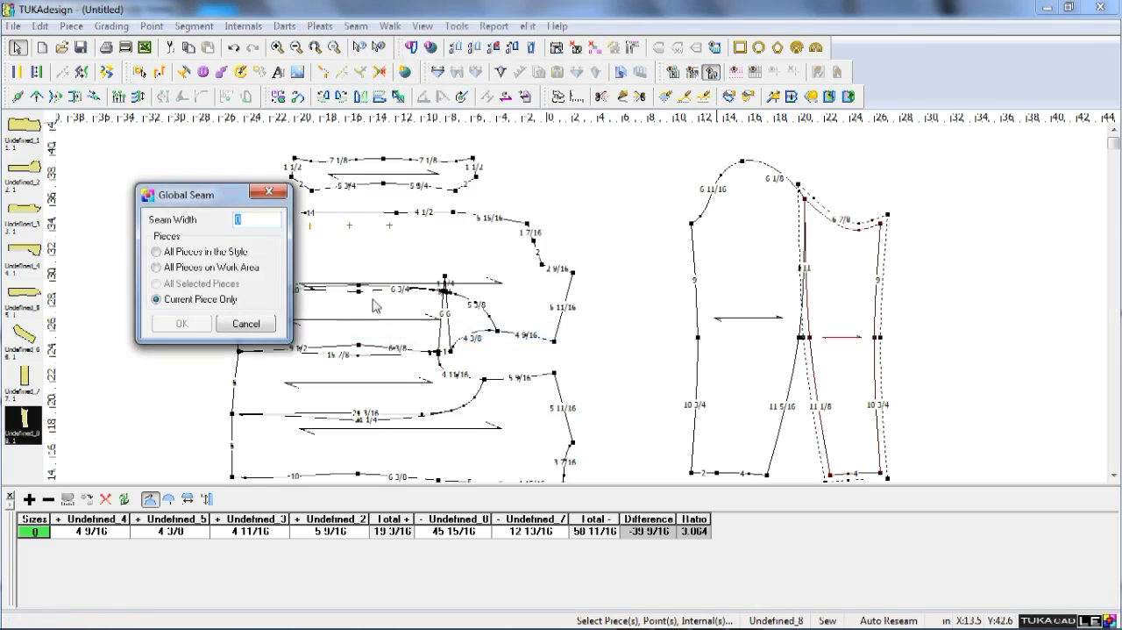
pyautogui.click(156, 253)
pyautogui.press('Return')
pyautogui.press('5')
pyautogui.hotkey('shift', 'Tab')
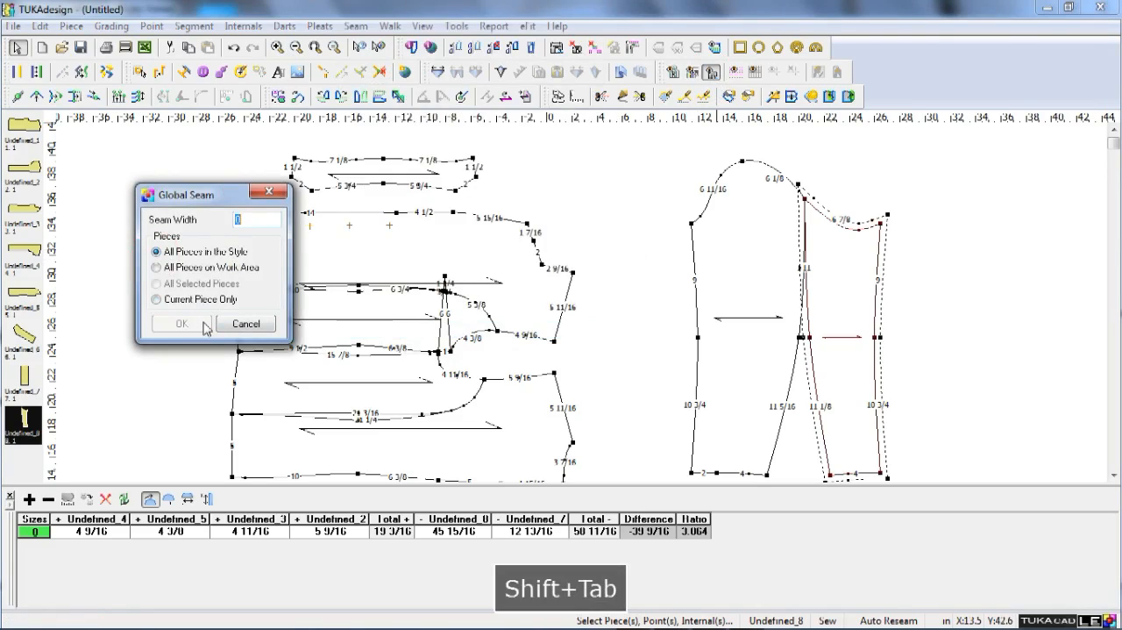
pyautogui.write('5')
pyautogui.press('Return')
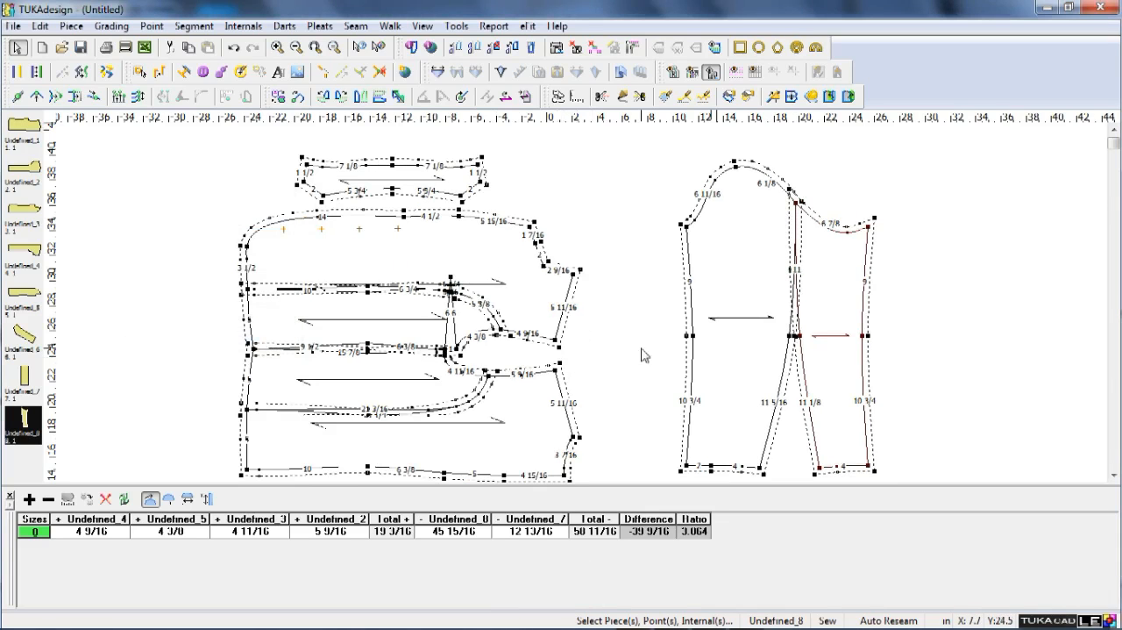
pyautogui.scroll(-5, 645, 355)
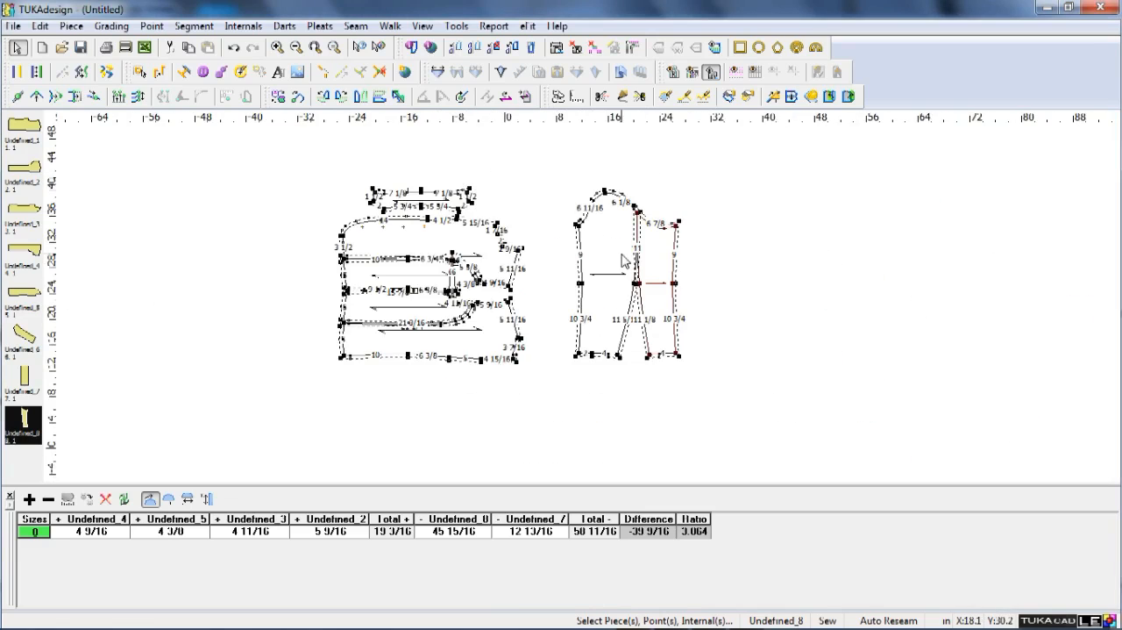
pyautogui.scroll(4, 506, 304)
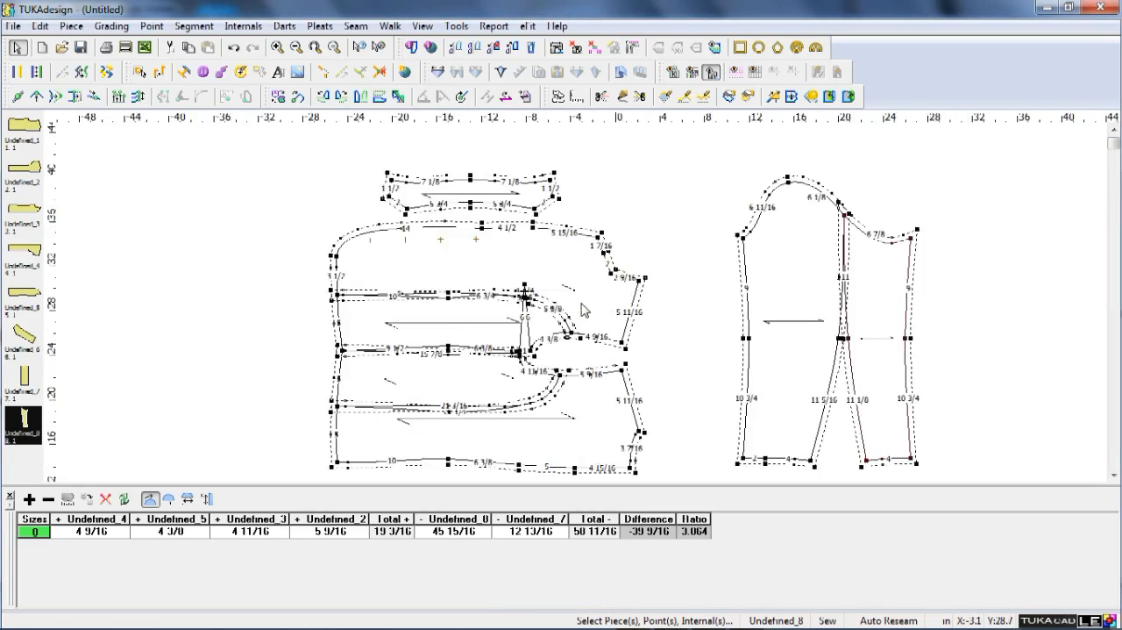
pyautogui.scroll(-1, 614, 342)
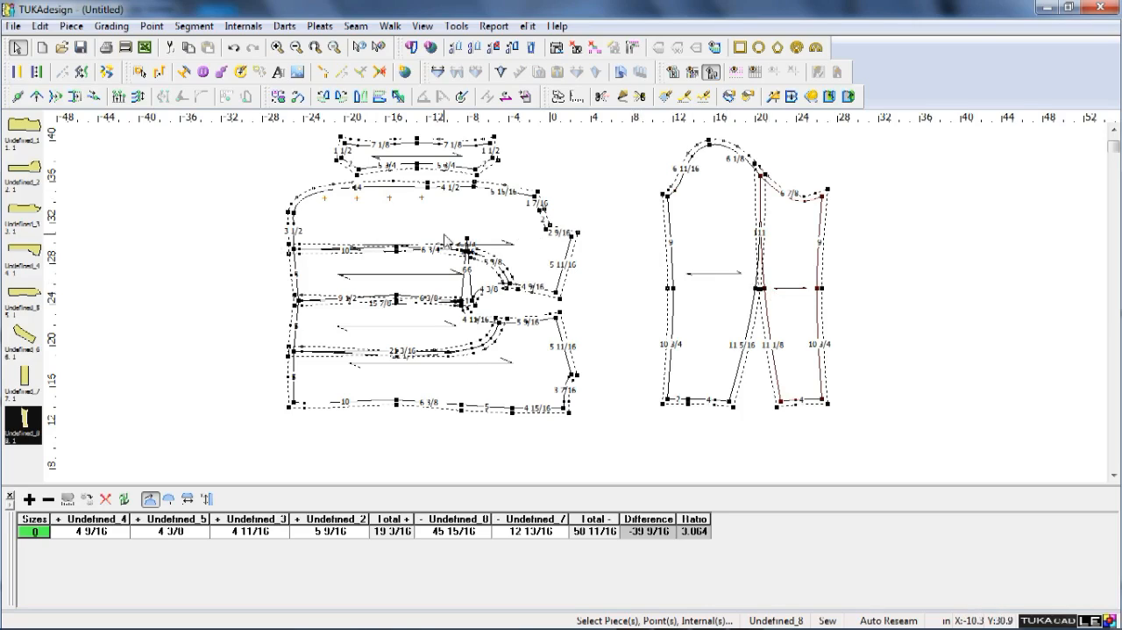
# Enter "men's blazer" as the global style name for all pieces.
pyautogui.click(434, 215)
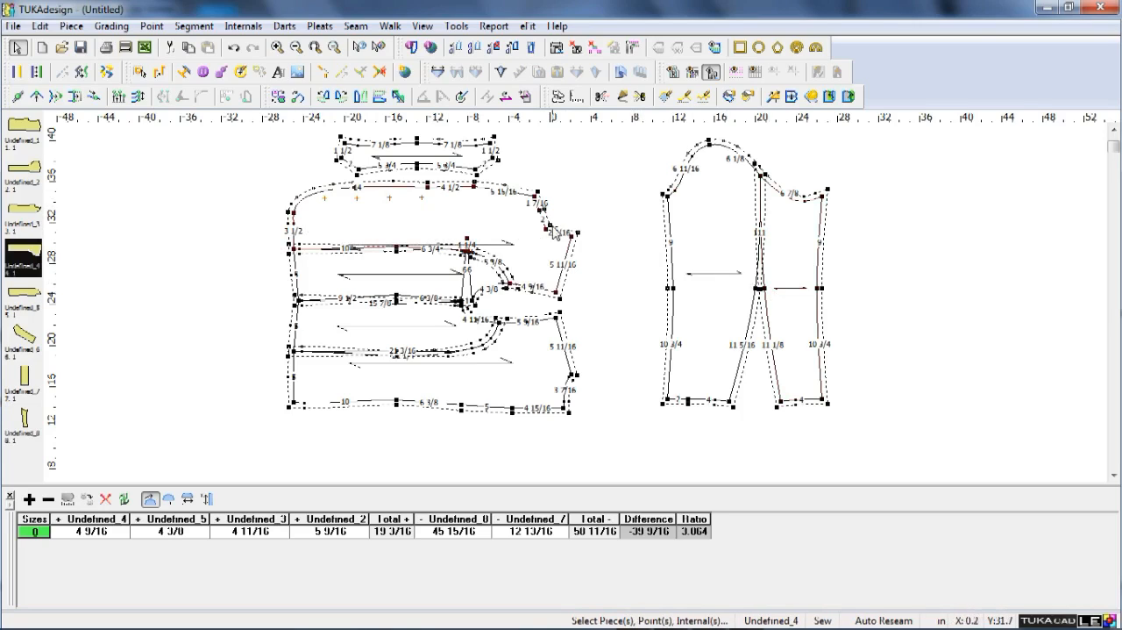
pyautogui.click(71, 26)
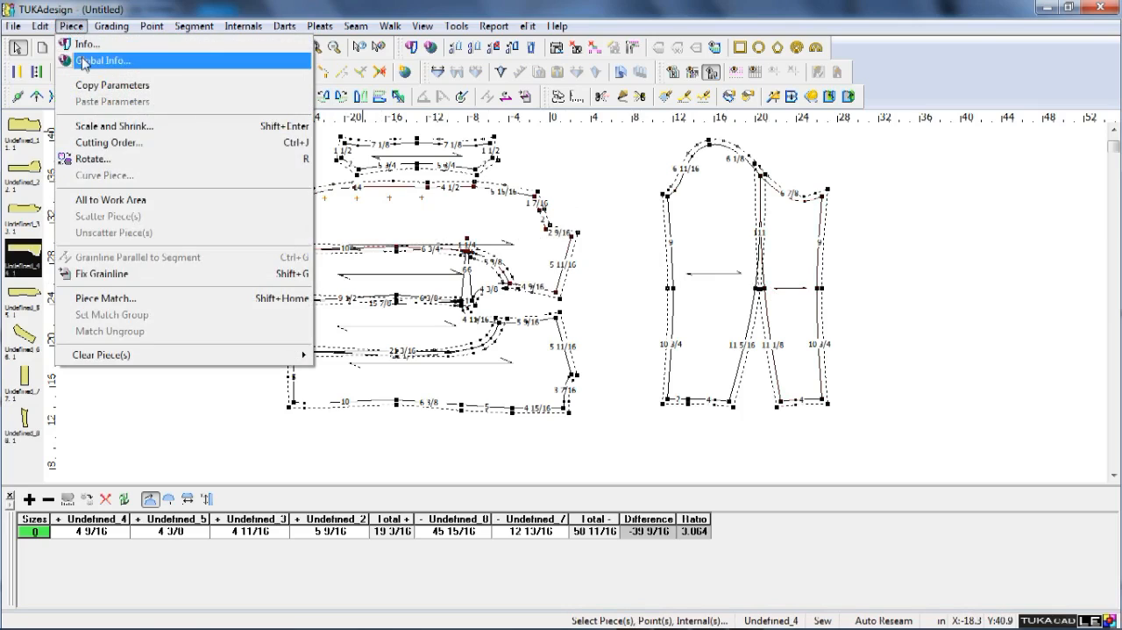
pyautogui.click(83, 61)
pyautogui.click(448, 206)
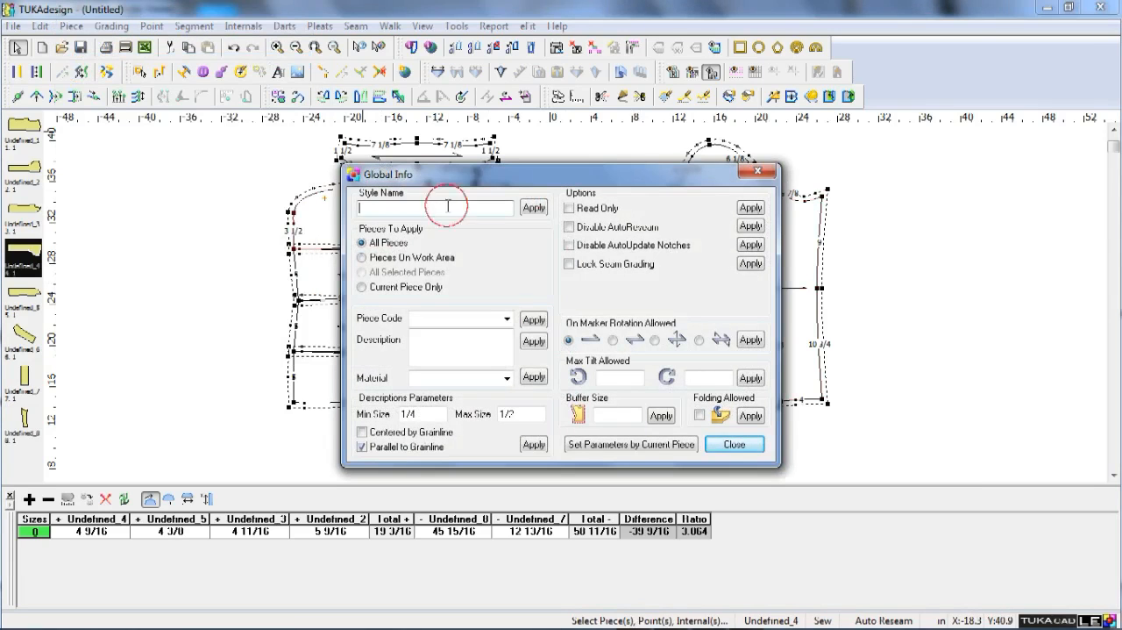
pyautogui.write('men')
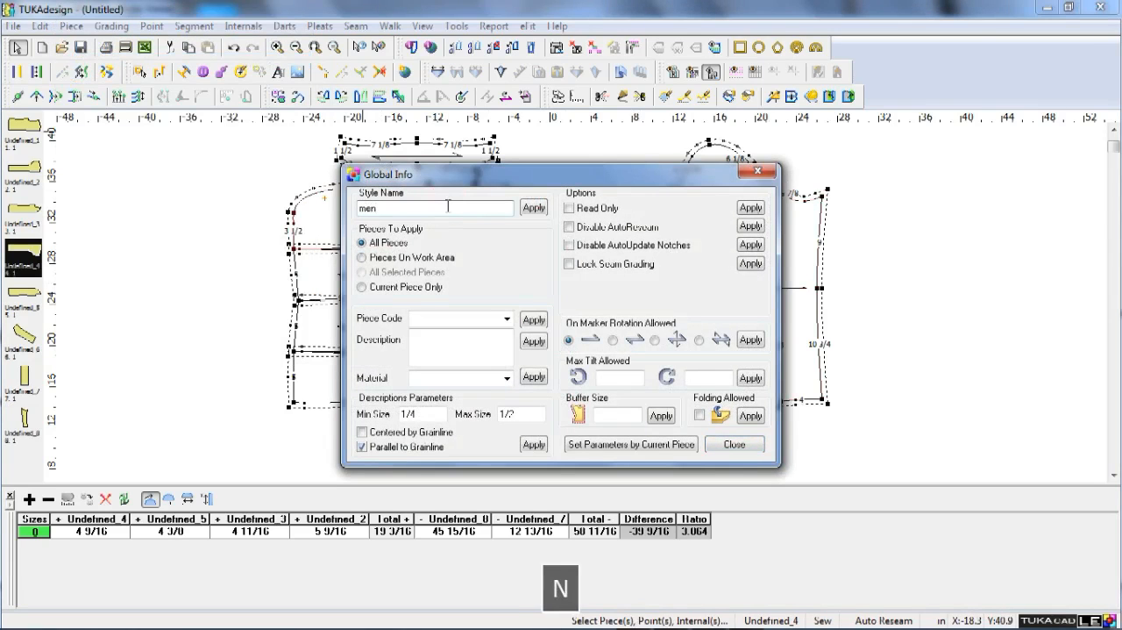
pyautogui.write("'s blaze")
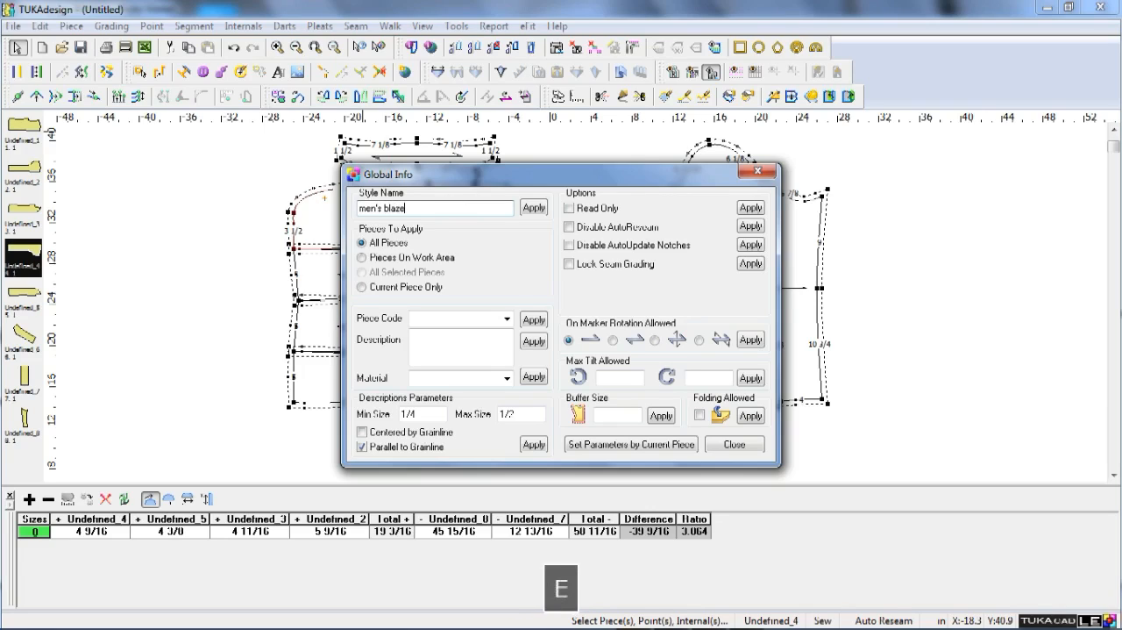
pyautogui.press('Tab')
pyautogui.press('Tab')
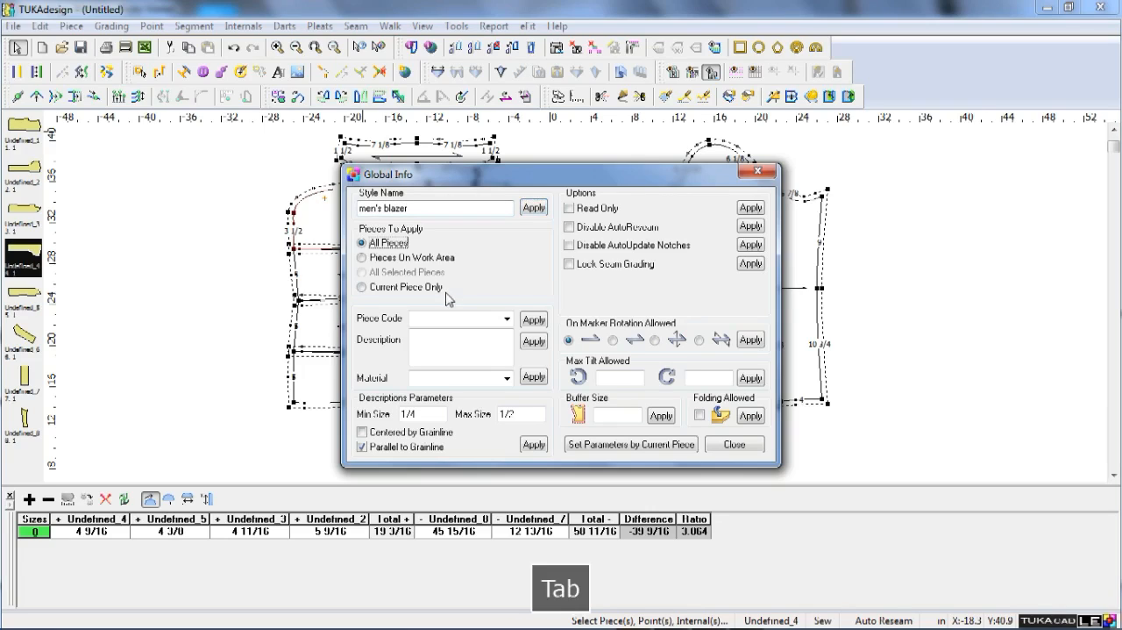
# Apply piece code cut-2 and description size 1, centered by grainline, to all pieces, and display the piece descriptions.
pyautogui.click(506, 321)
pyautogui.click(631, 445)
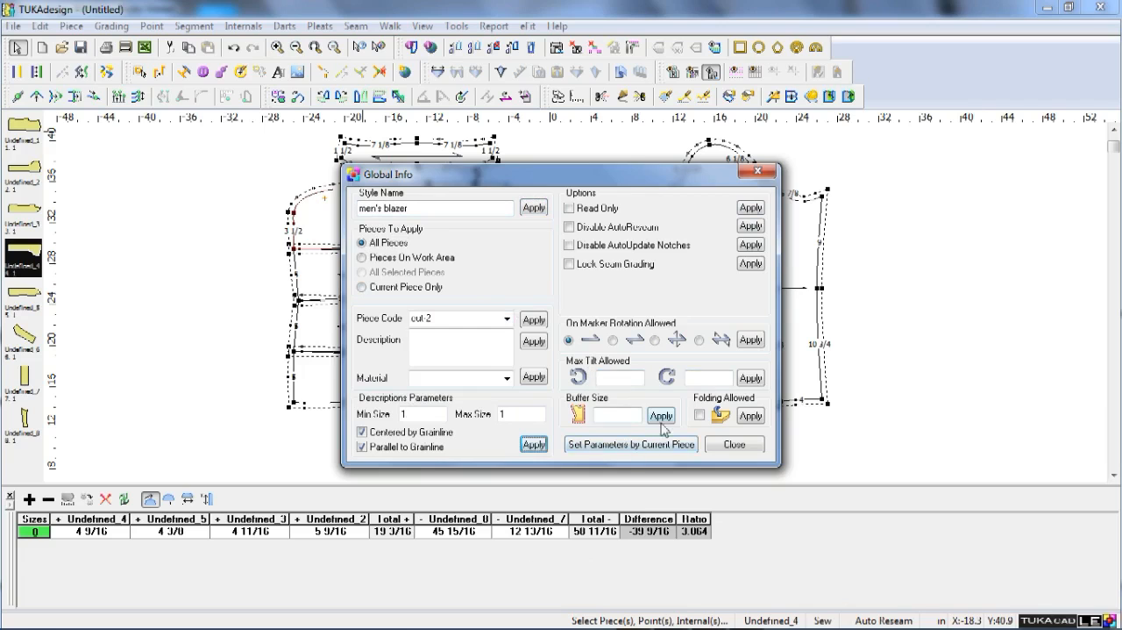
pyautogui.moveTo(662, 172); pyautogui.dragTo(901, 168)
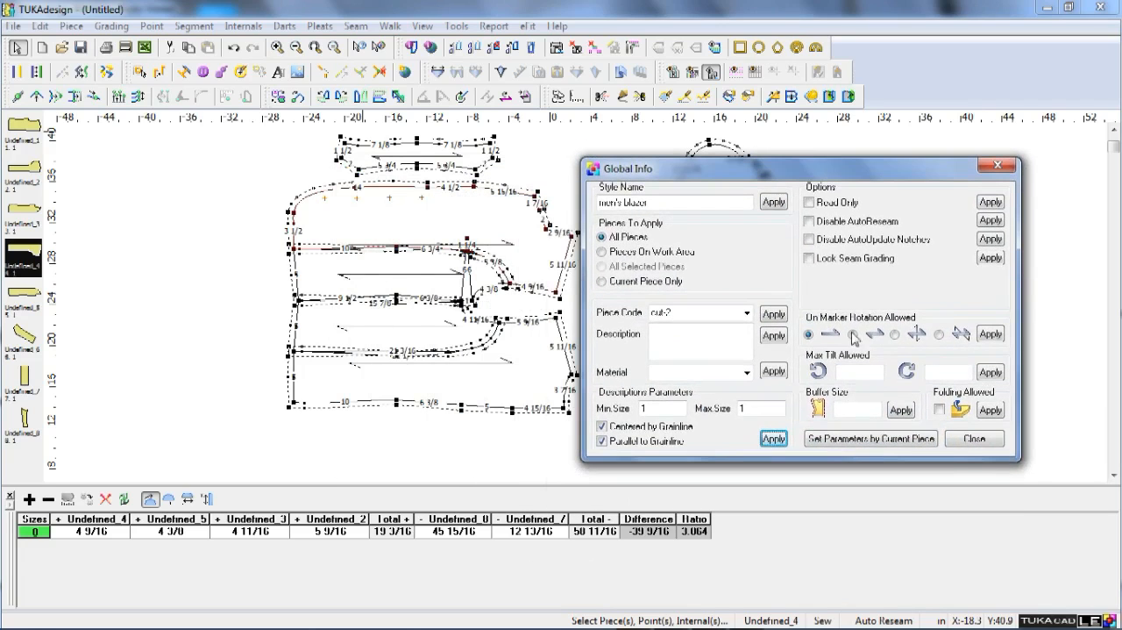
pyautogui.click(974, 438)
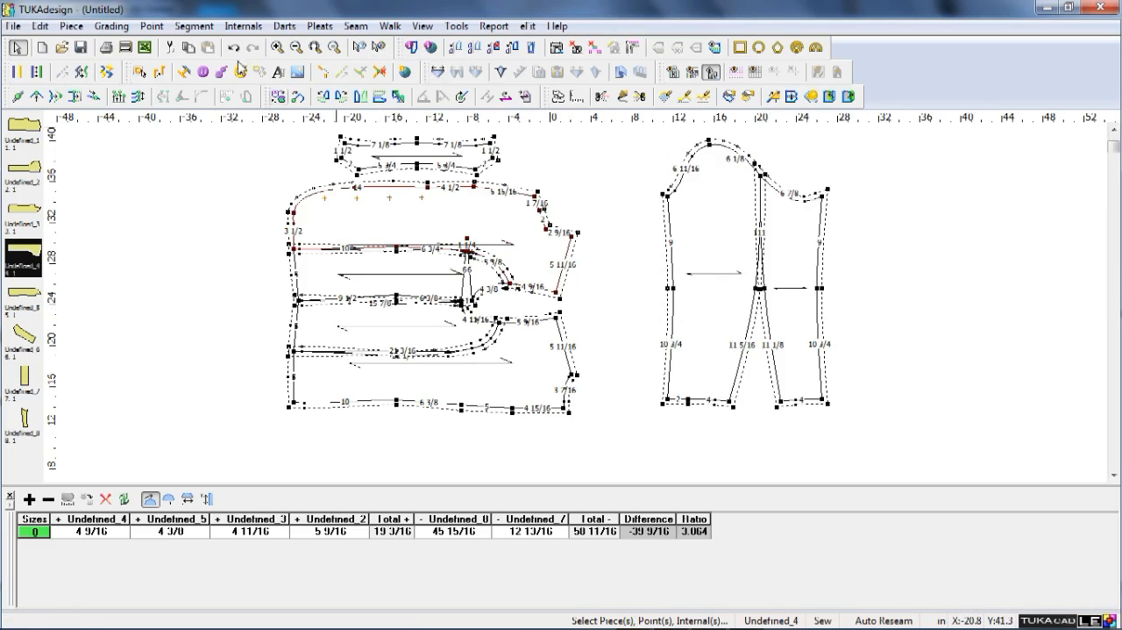
pyautogui.press('t')
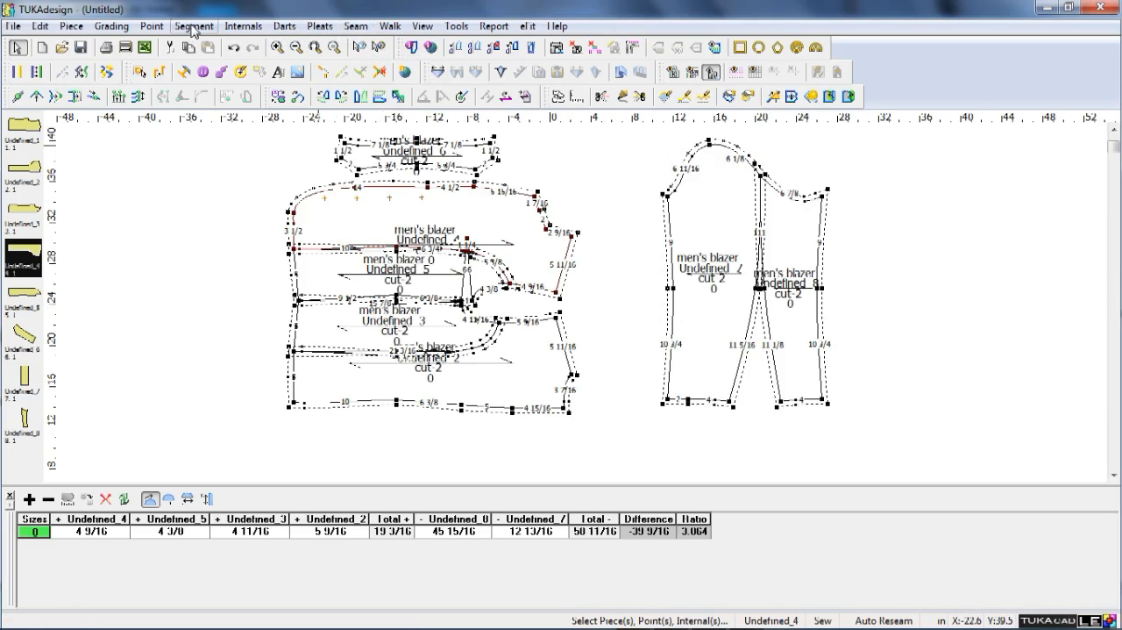
# Rename the style's base size as M.
pyautogui.click(114, 27)
pyautogui.click(153, 88)
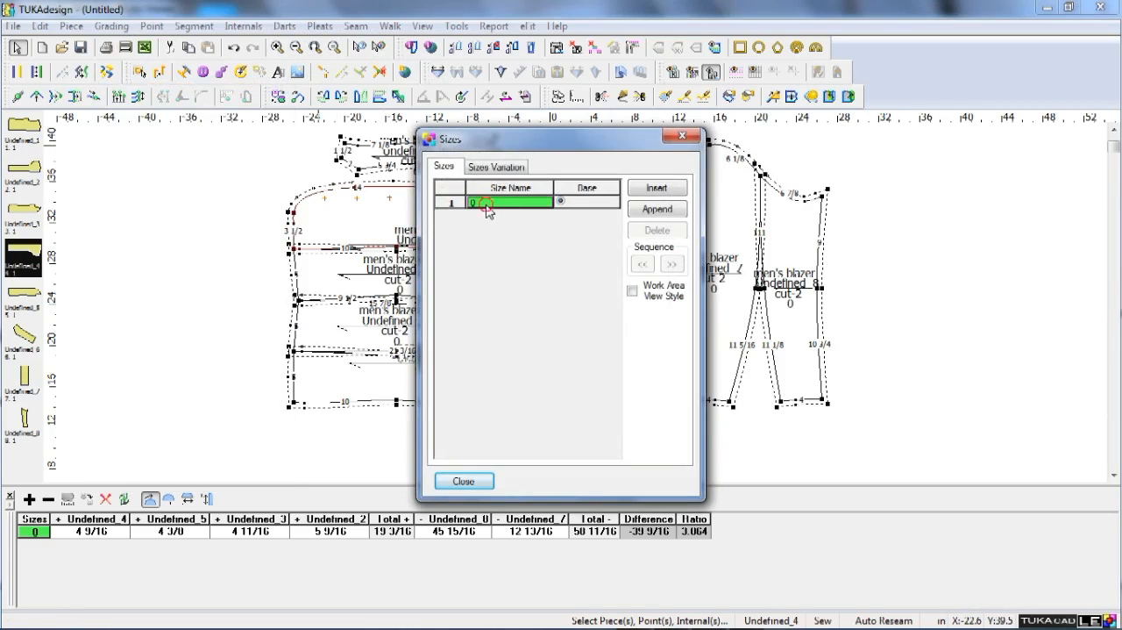
pyautogui.write('M')
pyautogui.press('Return')
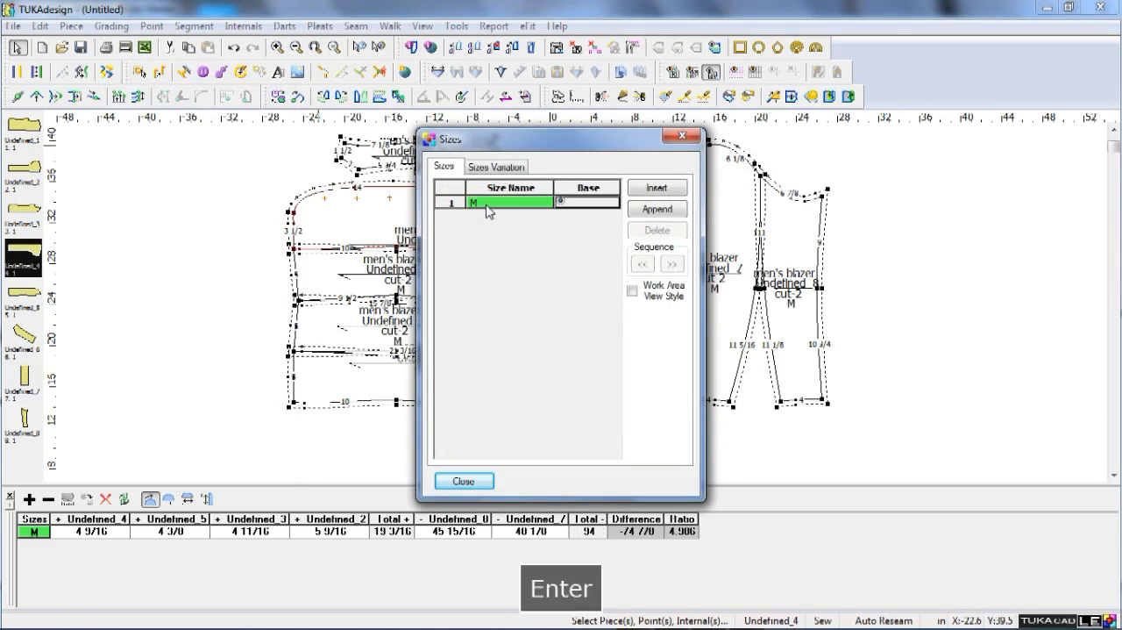
pyautogui.click(489, 481)
# Rename the front piece with the dart and button marks as "front".
pyautogui.scroll(2, 586, 300)
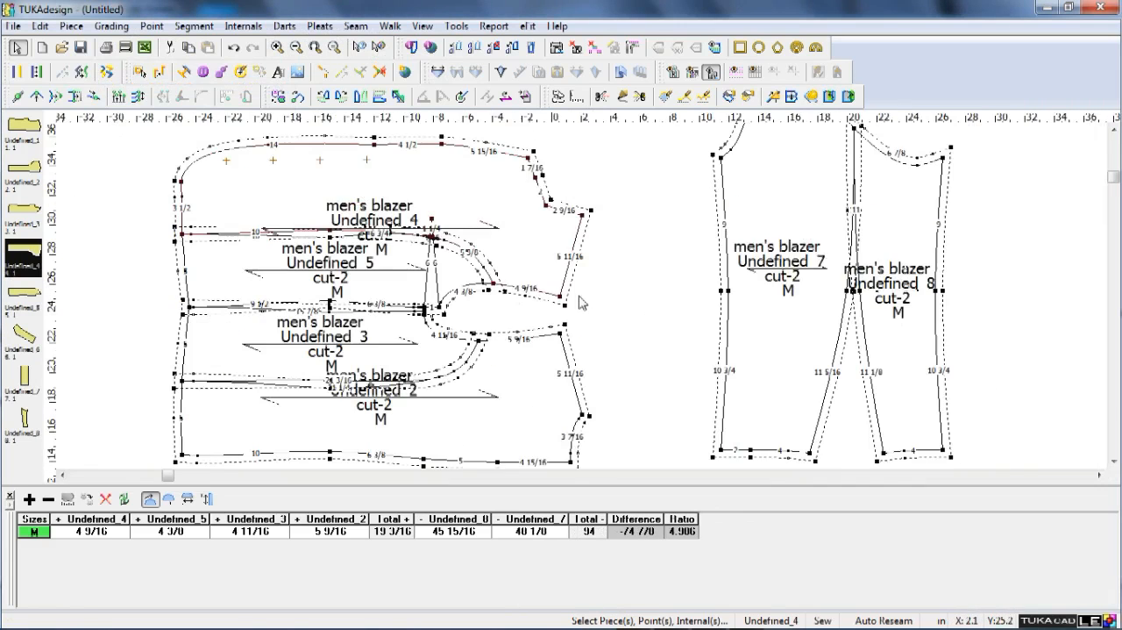
pyautogui.scroll(3, 581, 303)
pyautogui.scroll(-3, 467, 301)
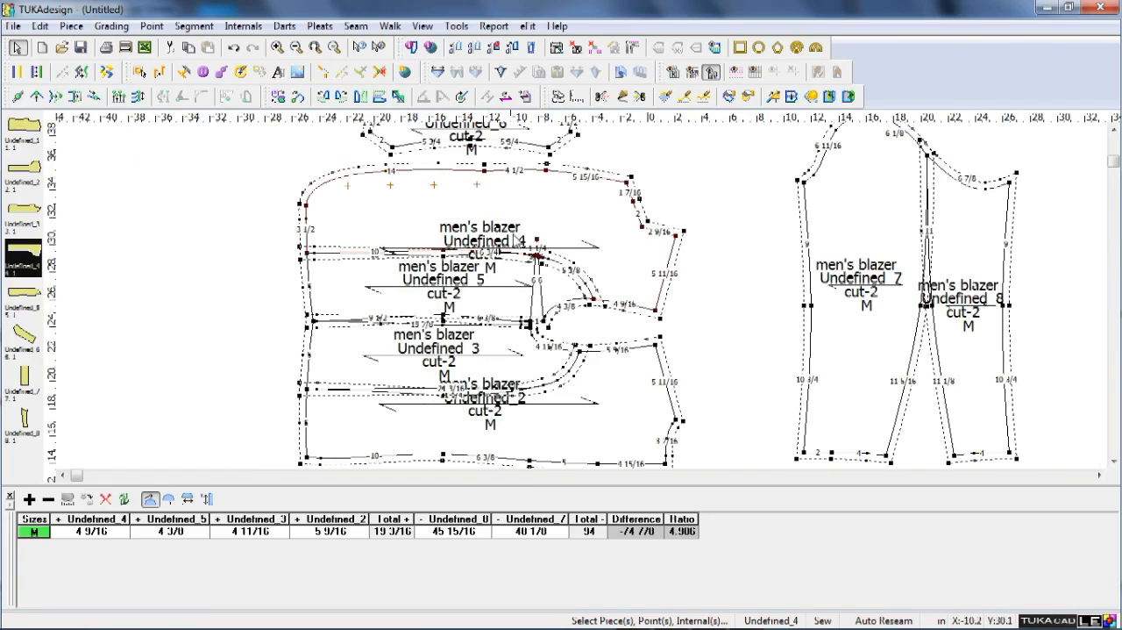
pyautogui.doubleClick(549, 207)
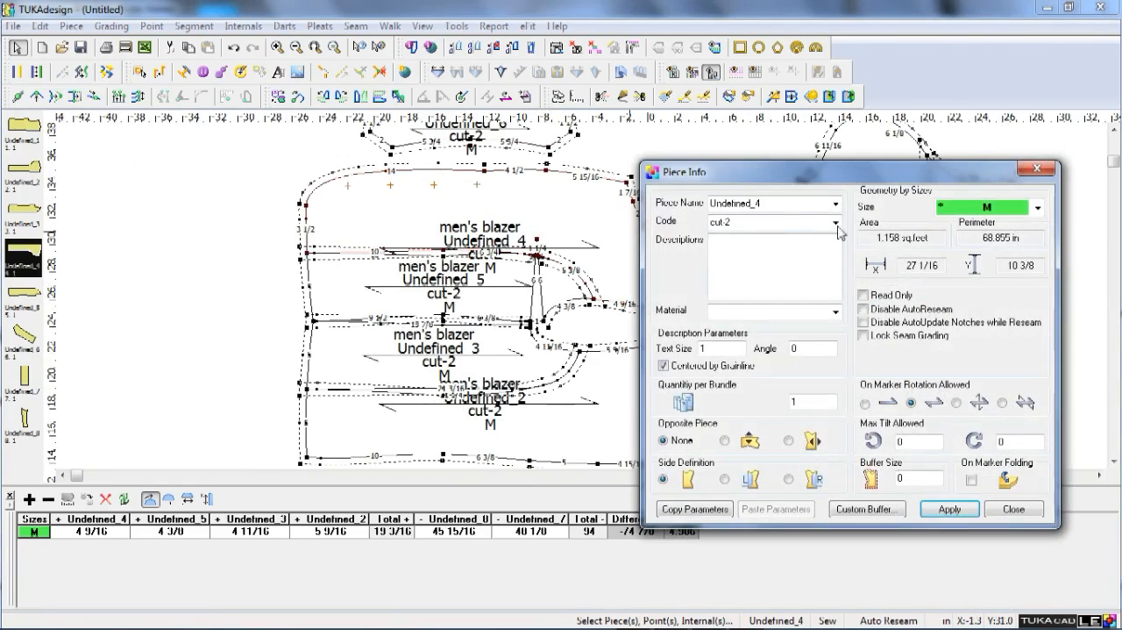
pyautogui.doubleClick(735, 224)
pyautogui.doubleClick(751, 205)
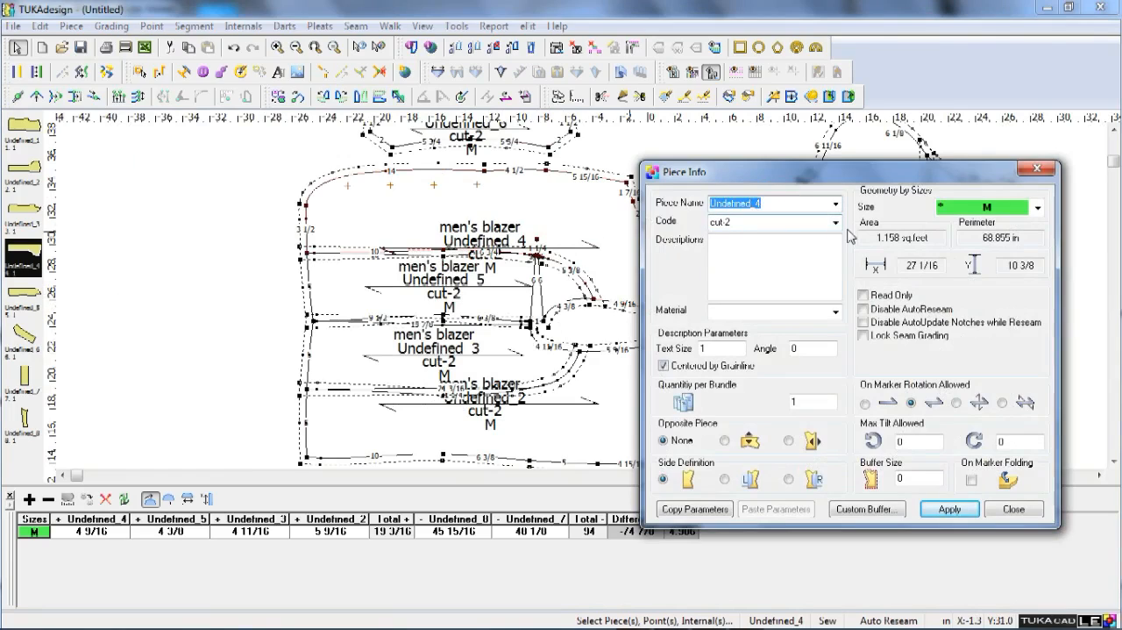
pyautogui.write('front')
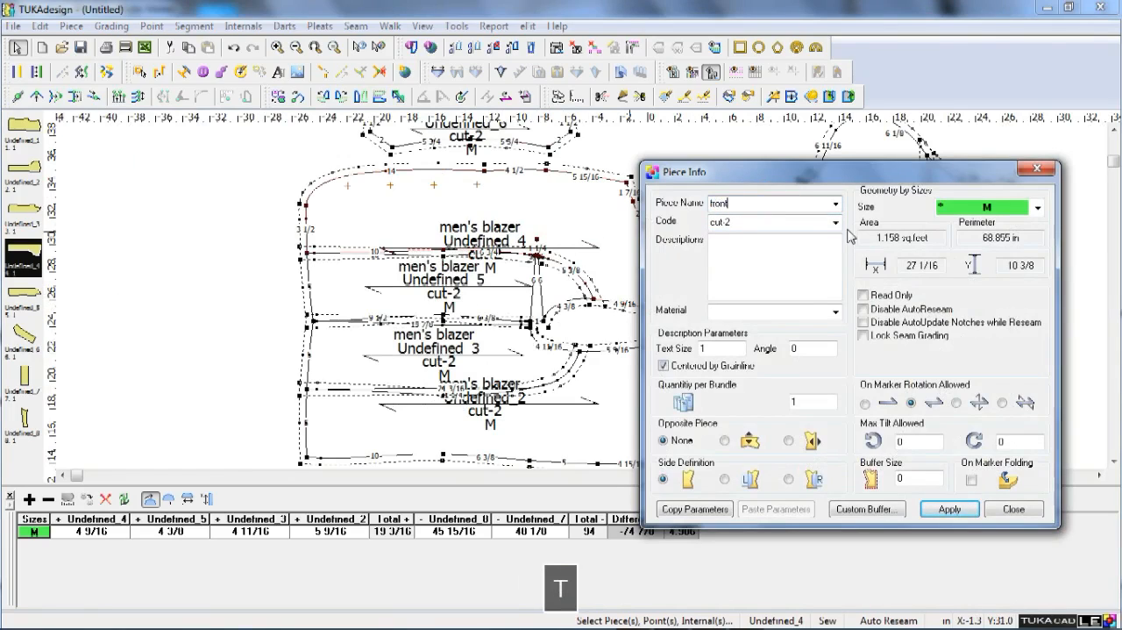
pyautogui.press('Return')
pyautogui.click(949, 509)
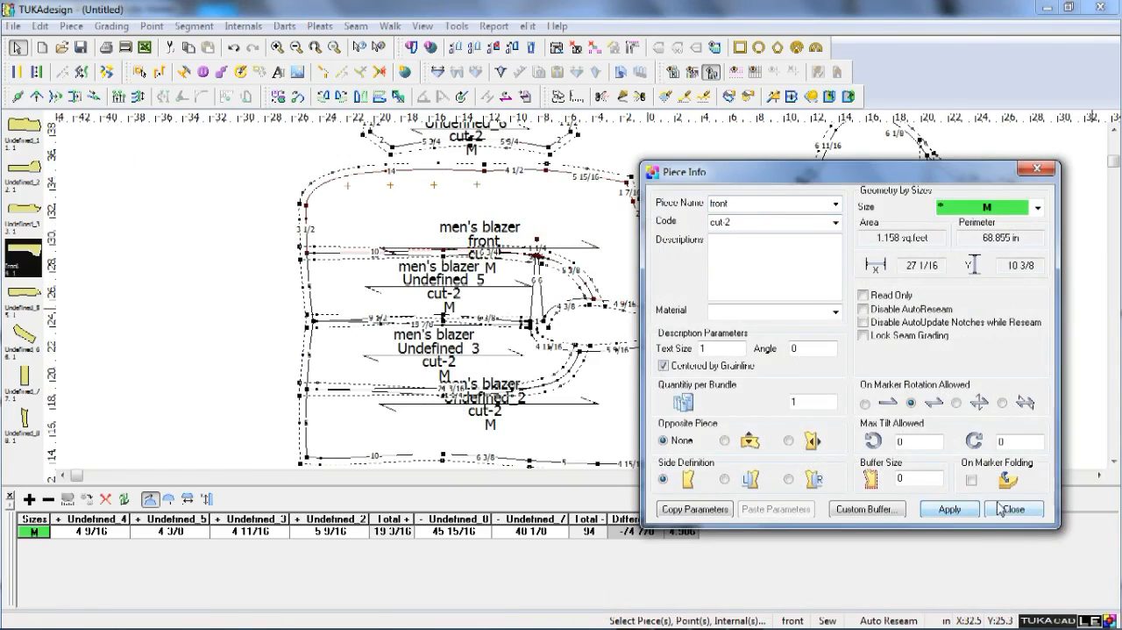
pyautogui.click(1014, 508)
# Name the side panel next to the front "side front" and set its quantity per bundle to 2.
pyautogui.doubleClick(495, 303)
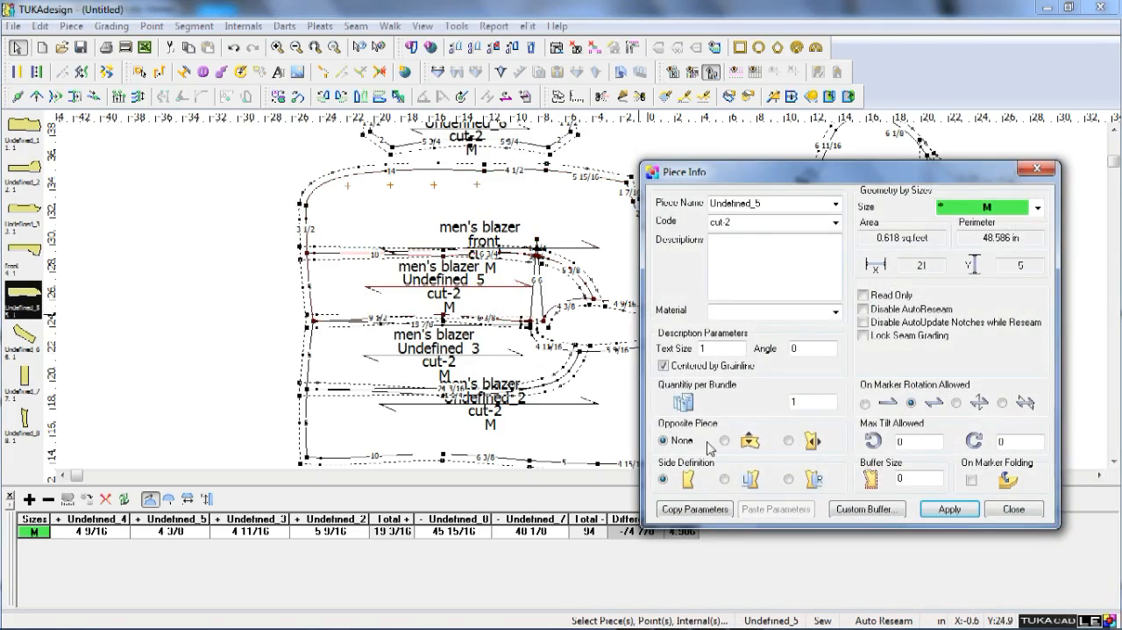
pyautogui.doubleClick(767, 204)
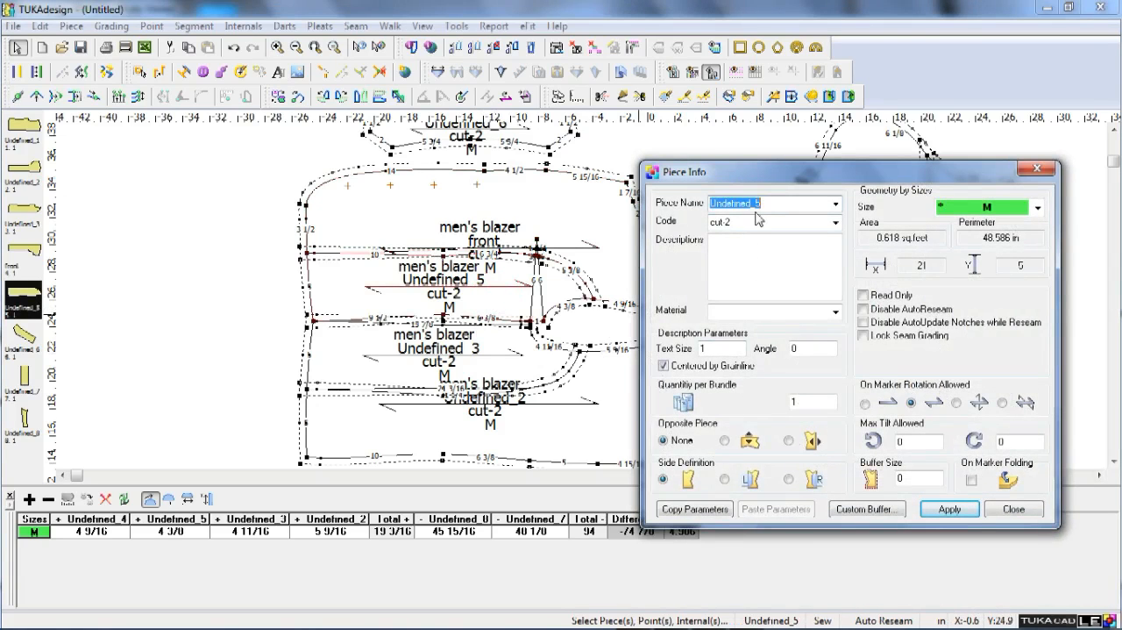
pyautogui.write('side front')
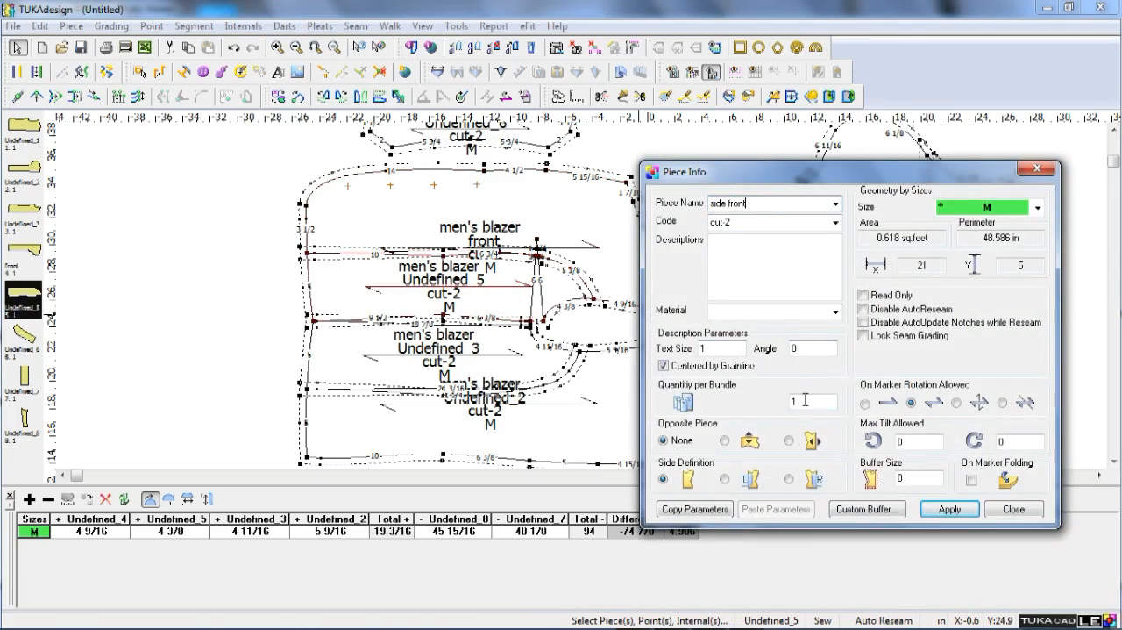
pyautogui.moveTo(805, 400); pyautogui.dragTo(781, 405)
pyautogui.write('2')
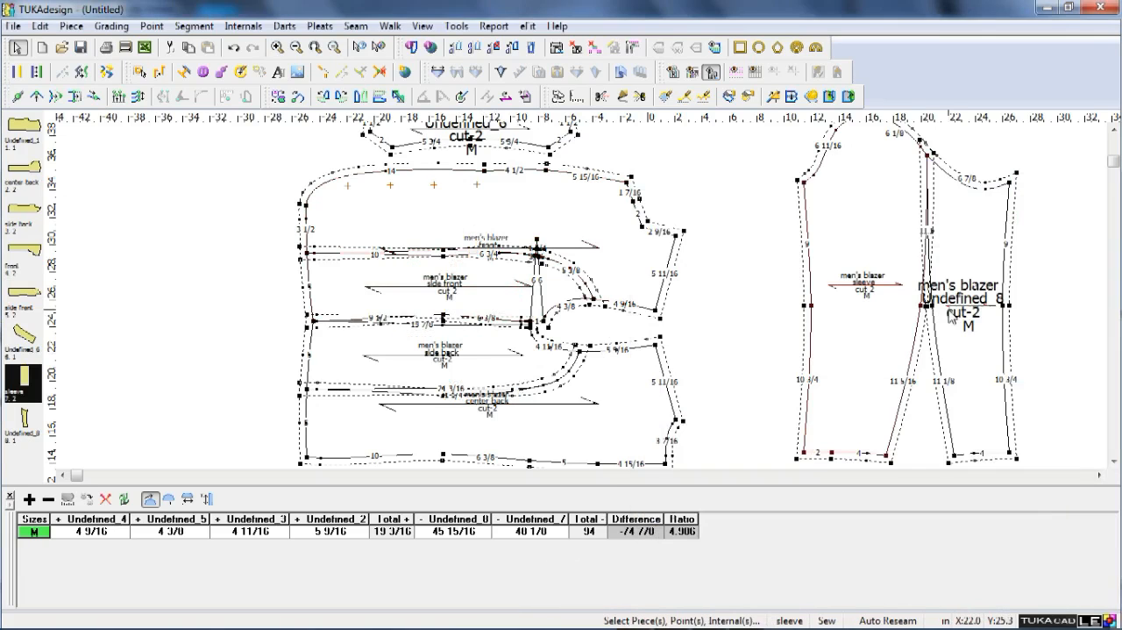
# Enter "under sleeve" as the name of the narrower sleeve piece.
pyautogui.doubleClick(953, 263)
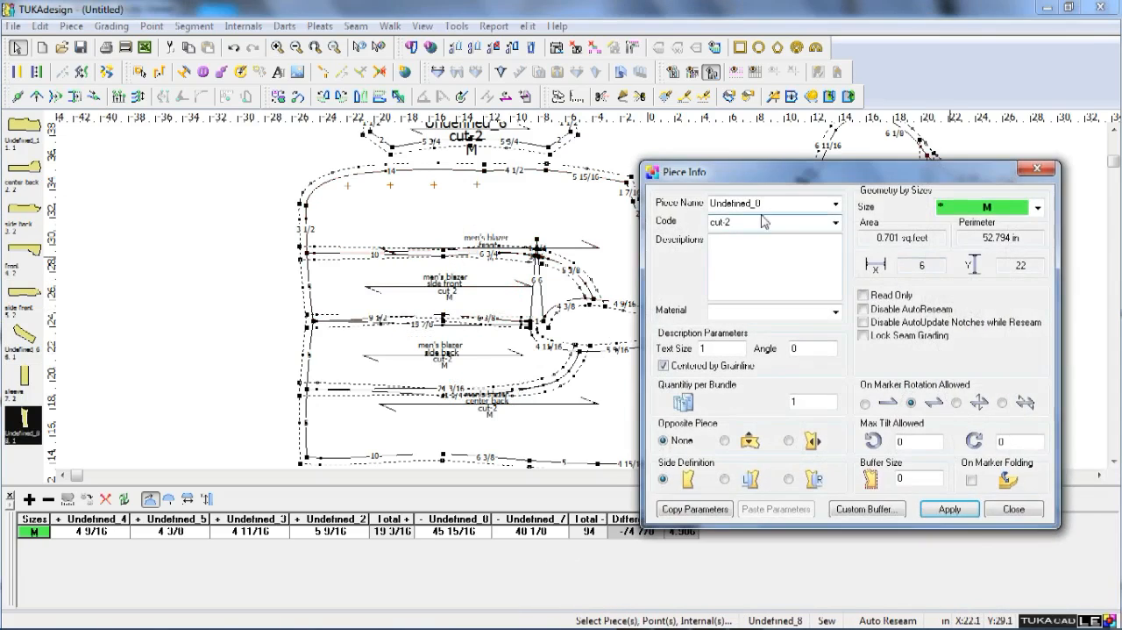
pyautogui.doubleClick(763, 203)
pyautogui.write('unde')
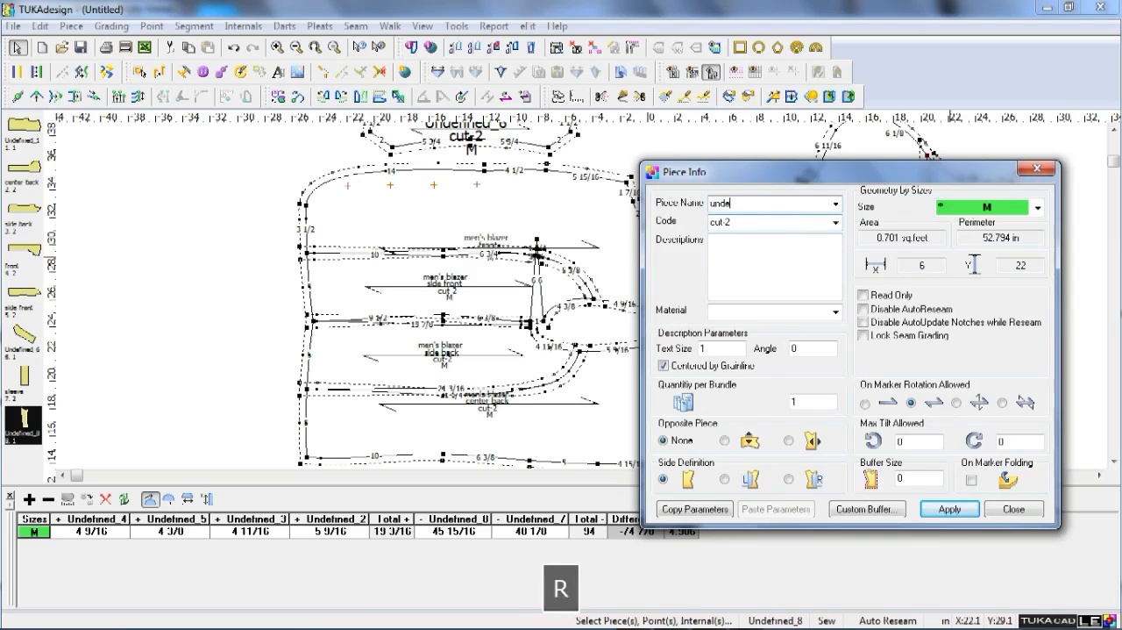
pyautogui.write('r sle')
# Set the under sleeve's description text size to .5 and its quantity per bundle to 2, and apply the piece information.
pyautogui.press('Tab')
pyautogui.press('Tab')
pyautogui.press('Tab')
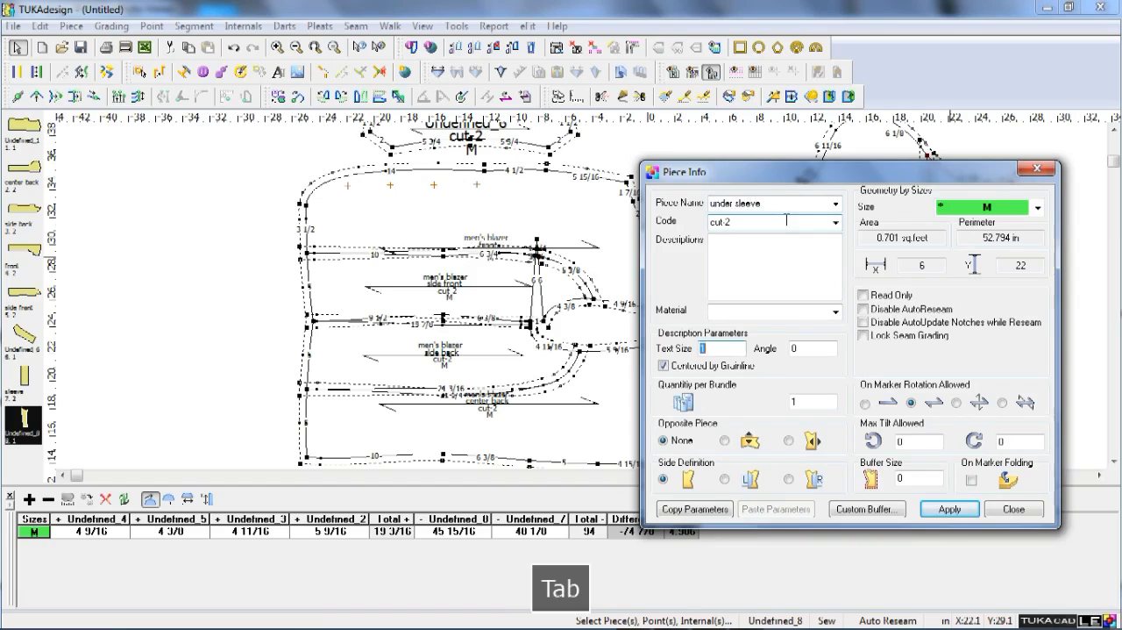
pyautogui.write('.5')
pyautogui.press('Tab')
pyautogui.press('Tab')
pyautogui.press('Tab')
pyautogui.press('Tab')
pyautogui.press('Tab')
pyautogui.press('Return')
pyautogui.press('Return')
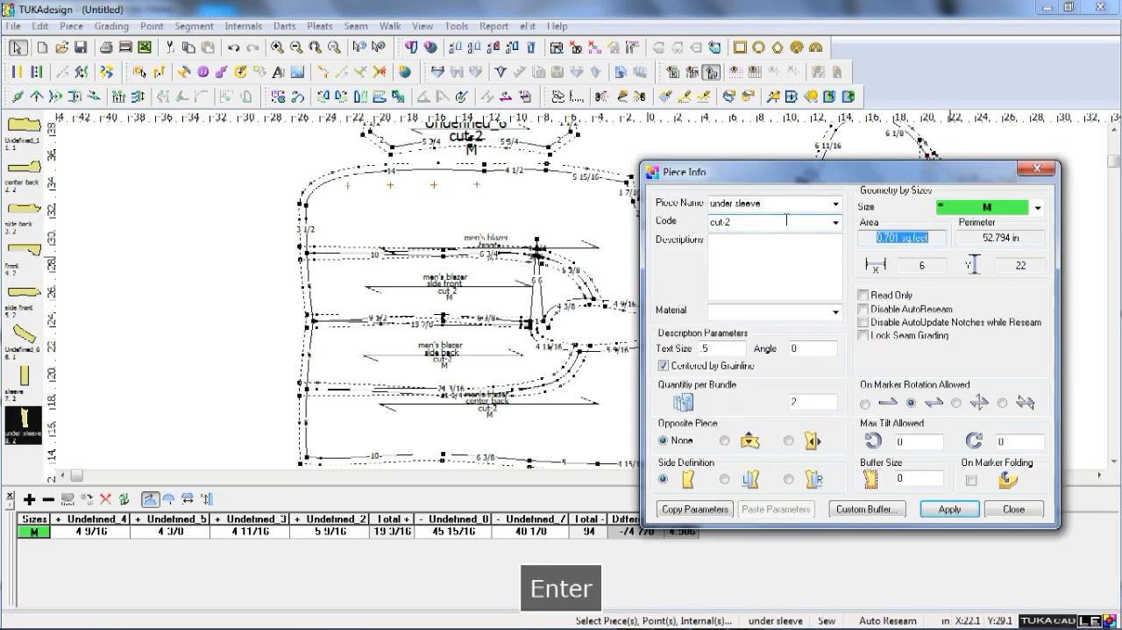
pyautogui.click(1030, 509)
# Enter "collar" as the name of the collar piece above the front.
pyautogui.scroll(-1, 820, 347)
pyautogui.doubleClick(392, 152)
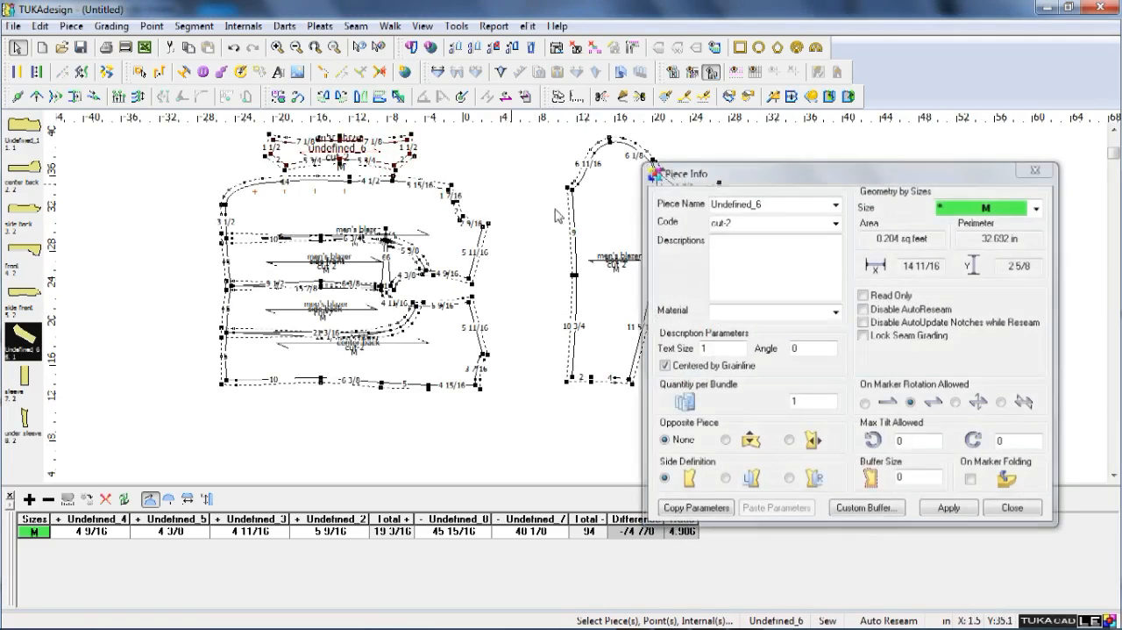
pyautogui.doubleClick(775, 205)
pyautogui.write('colla')
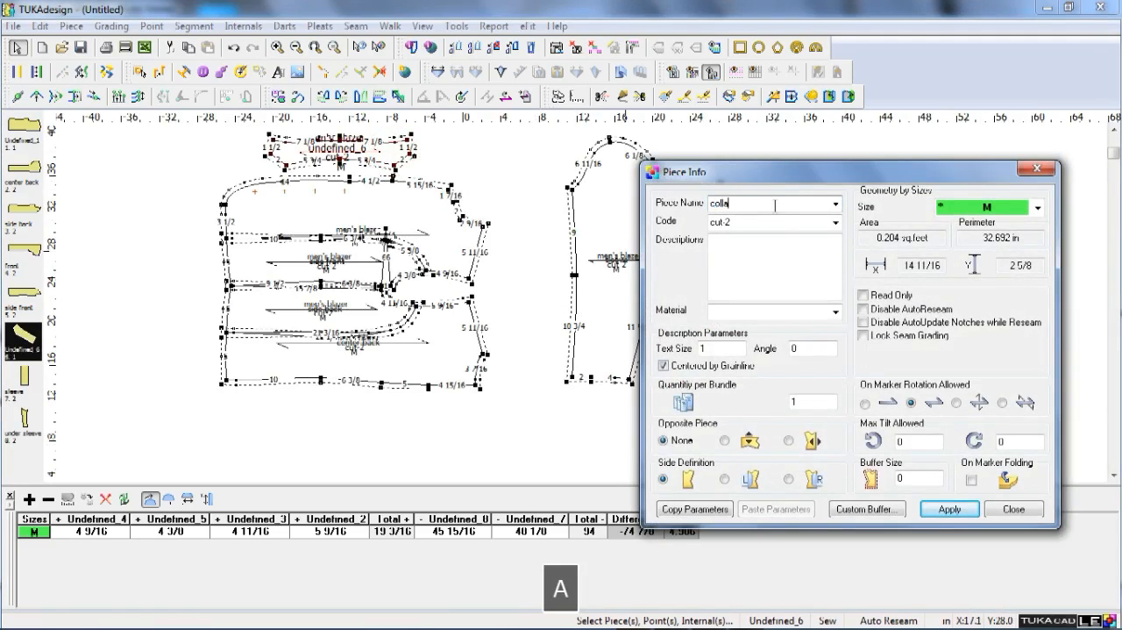
pyautogui.write('r')
# Set the collar's description text size to 2 and its quantity per bundle to 2, and apply the piece information.
pyautogui.press('Tab')
pyautogui.press('Tab')
pyautogui.press('Tab')
pyautogui.press('Tab')
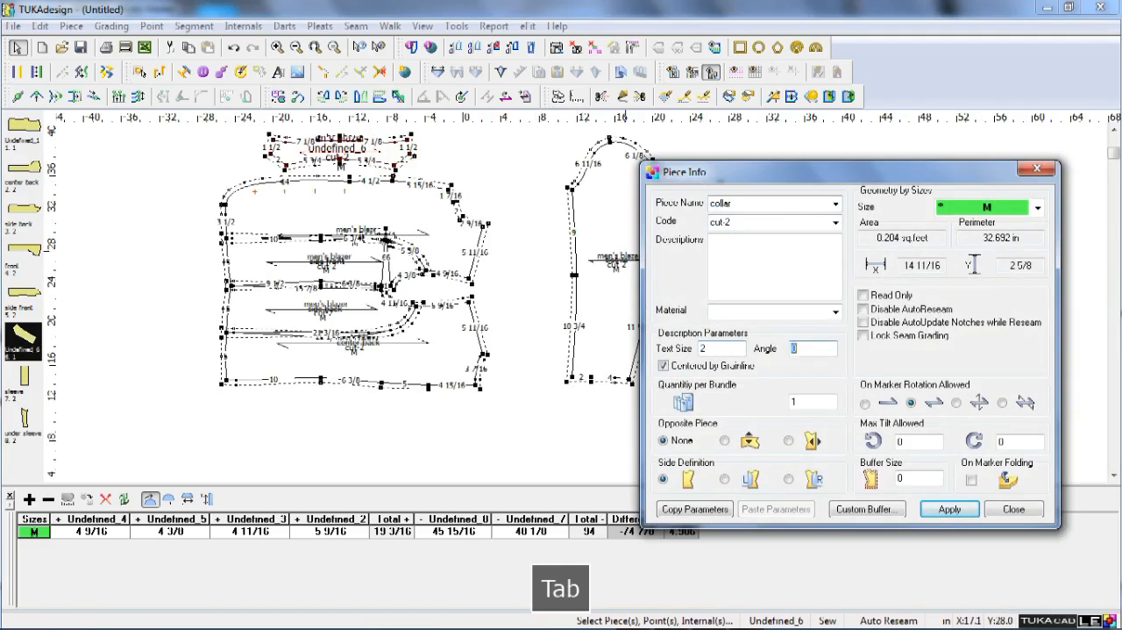
pyautogui.press('Tab')
pyautogui.press('Tab')
pyautogui.write('2')
pyautogui.press('Tab')
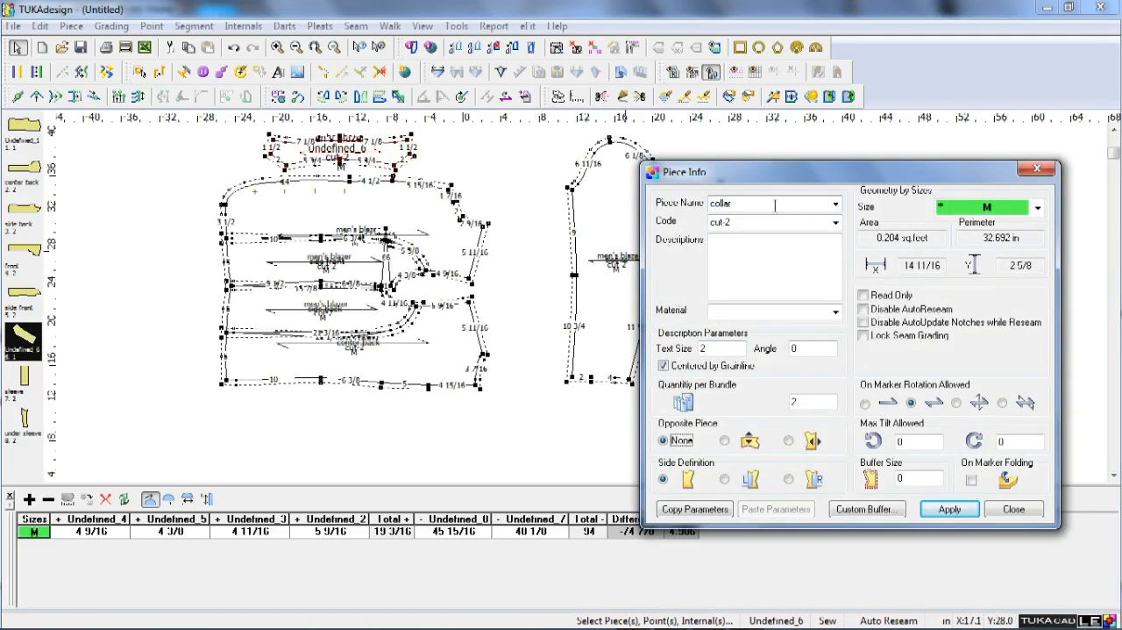
pyautogui.press('Return')
pyautogui.click(1011, 510)
# Examine the labels and seam allowances of all blazer pieces in the work area.
pyautogui.scroll(-3, 591, 298)
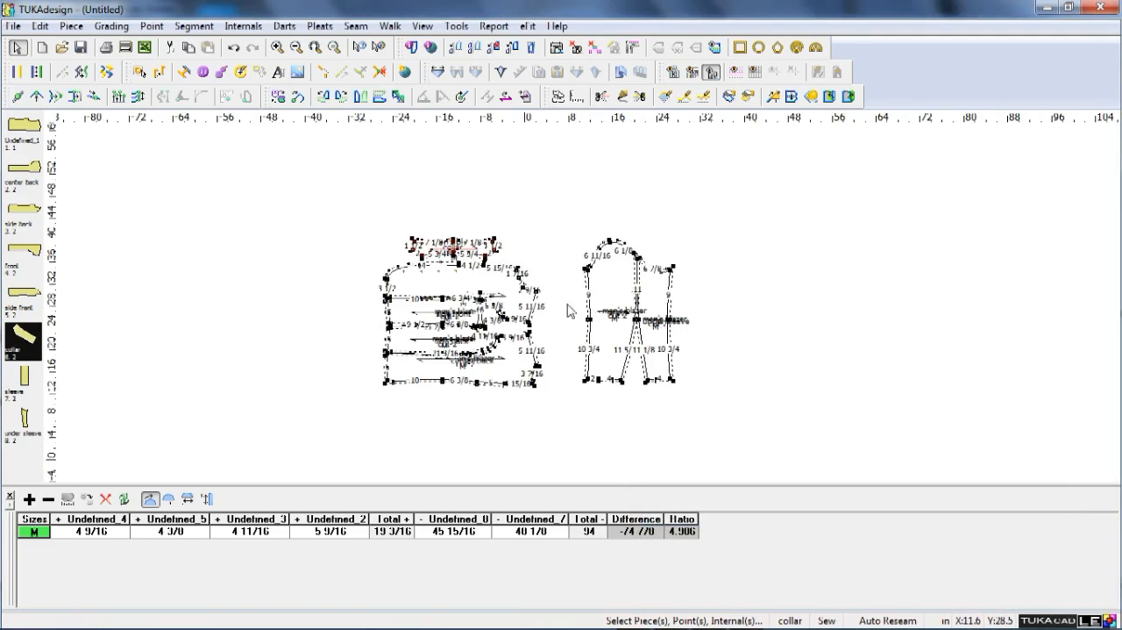
pyautogui.scroll(4, 570, 307)
pyautogui.scroll(-2, 584, 302)
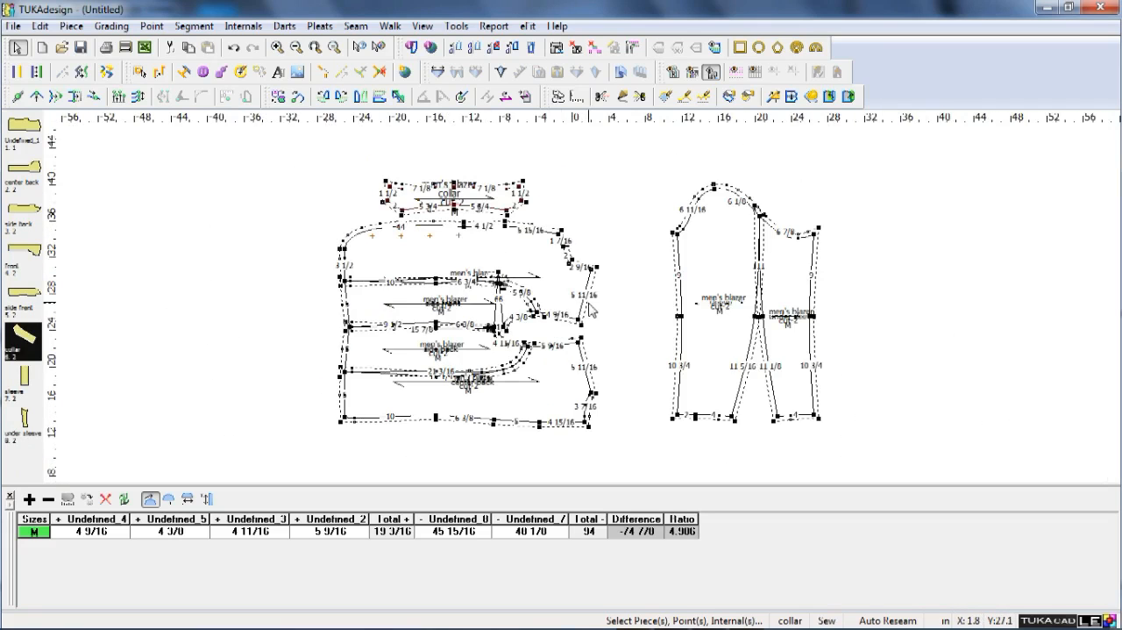
pyautogui.scroll(1, 591, 309)
pyautogui.click(767, 270)
pyautogui.press('space')
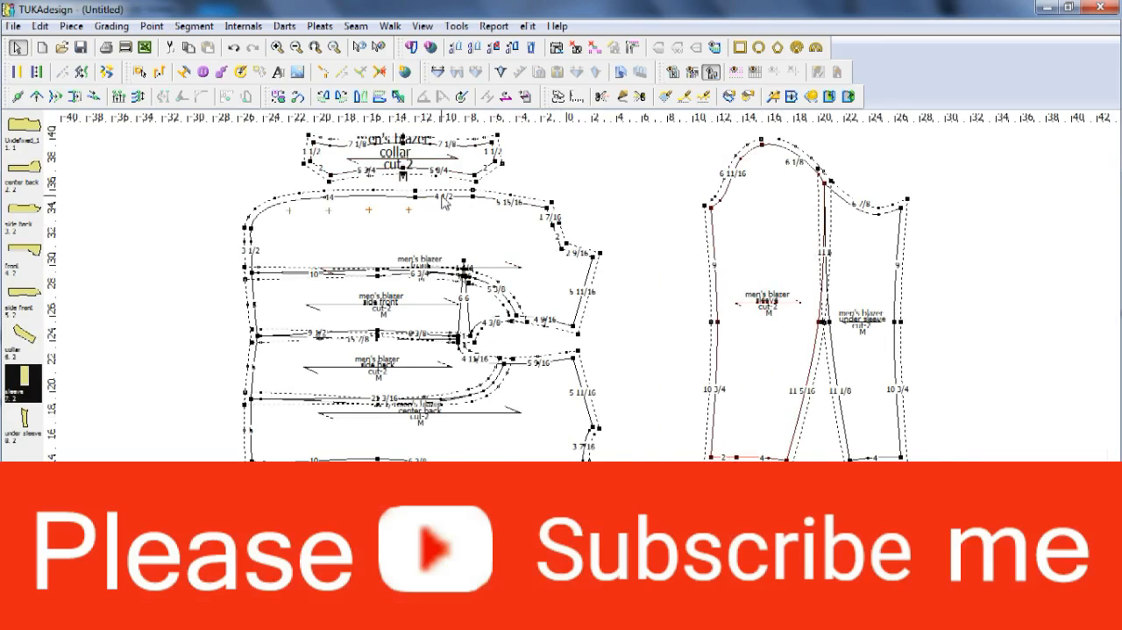
pyautogui.scroll(-4, 445, 202)
pyautogui.scroll(3, 593, 277)
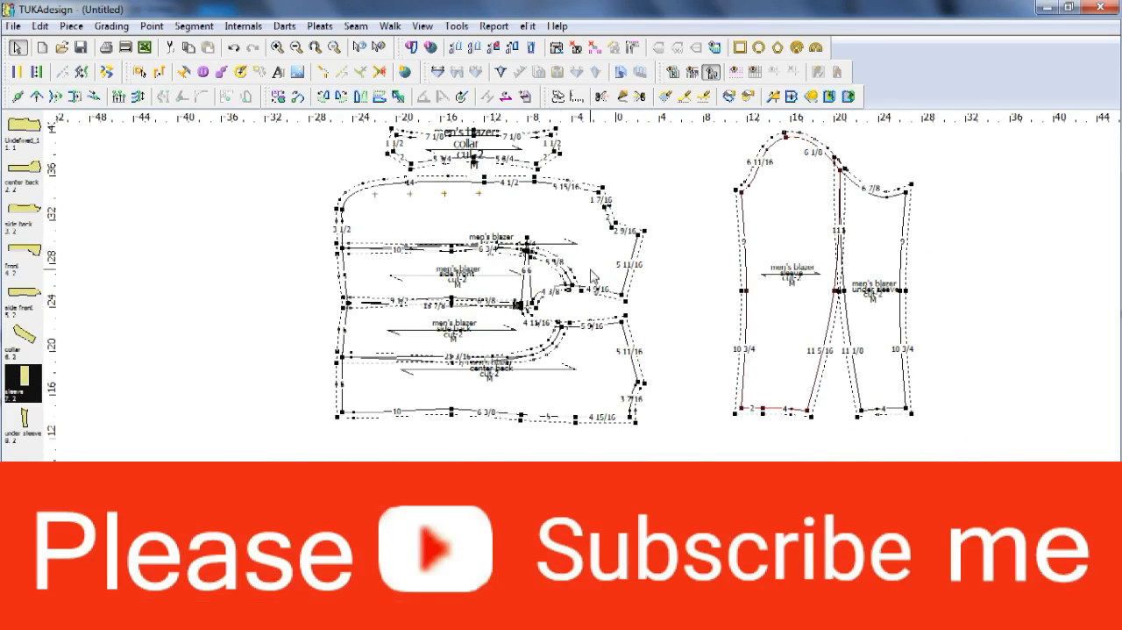
pyautogui.scroll(1, 593, 277)
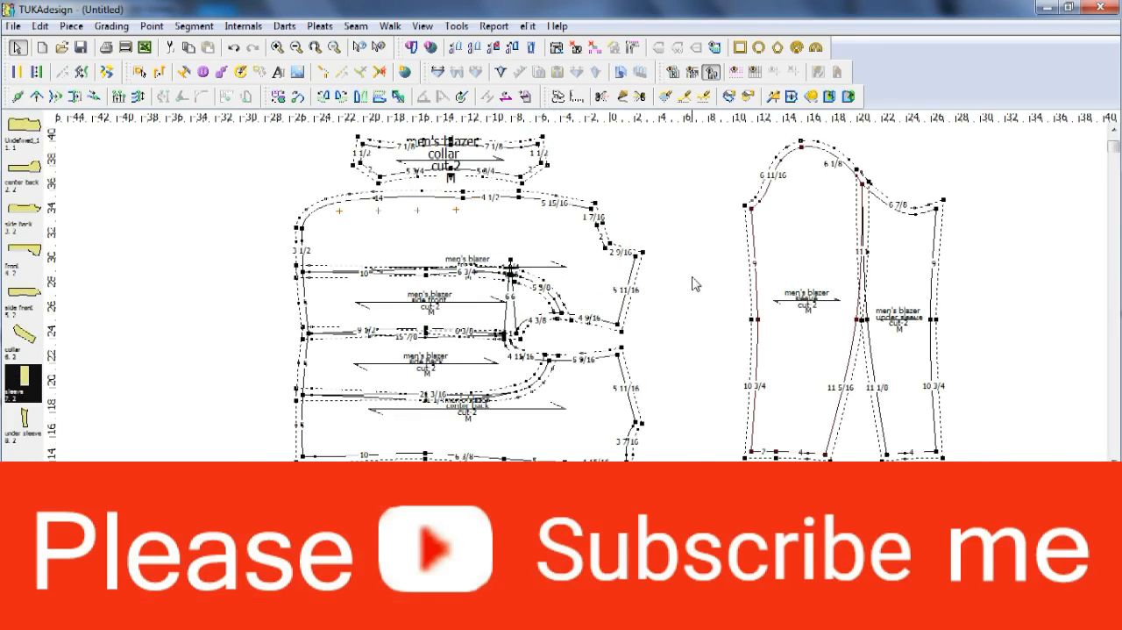